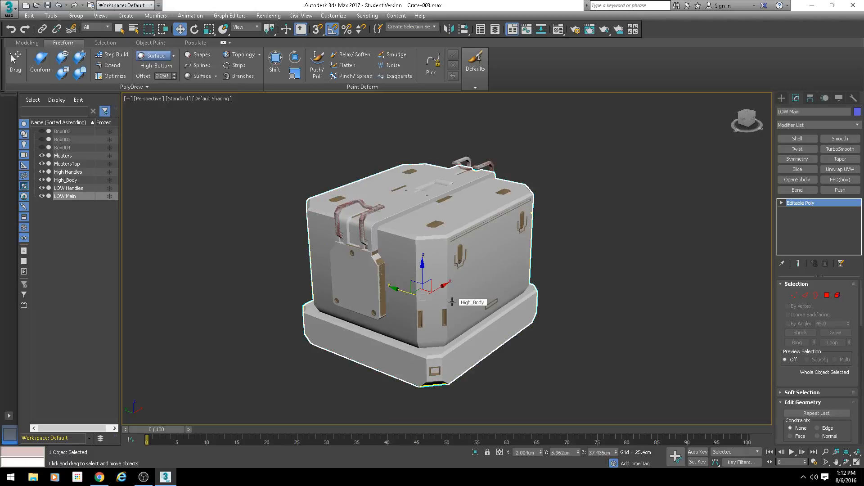
# Step: Hide LOW Main and LOW Handles to inspect the high-poly crate, and show LOW Main again
pyautogui.click(41, 197)
pyautogui.click(41, 189)
pyautogui.keyDown('alt'); pyautogui.moveTo(406, 265); pyautogui.dragTo(356, 246, button='middle'); pyautogui.keyUp('alt')
pyautogui.scroll(2, 388, 266)
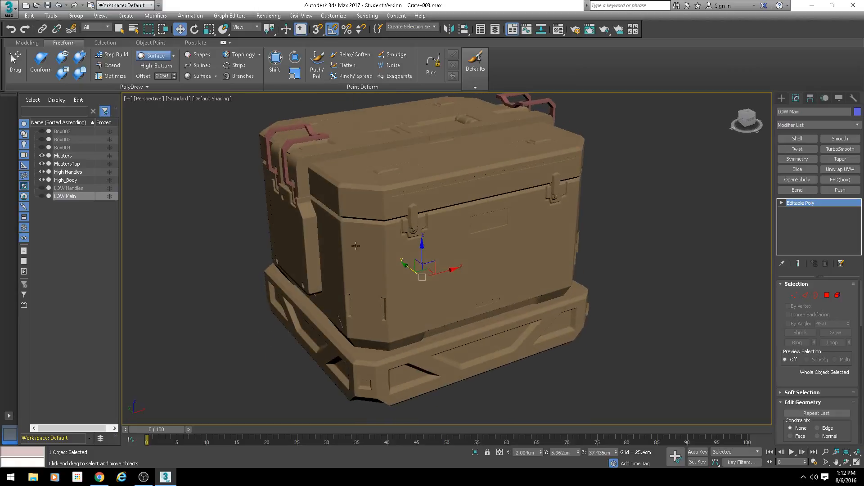
pyautogui.click(42, 197)
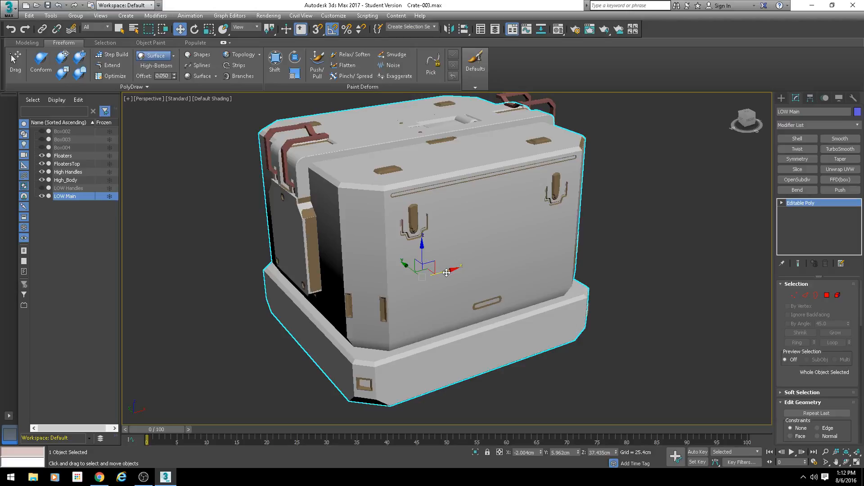
# Step: Toggle the visibility of LOW Handles and LOW Main to compare them with the high-poly parts, leaving LOW Main shown
pyautogui.moveTo(445, 272); pyautogui.dragTo(449, 266)
pyautogui.hotkey('ctrl', 'z')
pyautogui.click(78, 189)
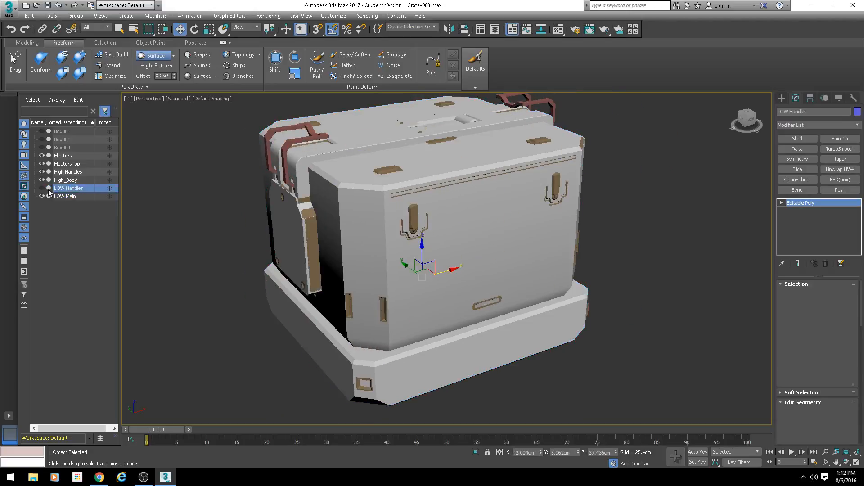
pyautogui.click(42, 188)
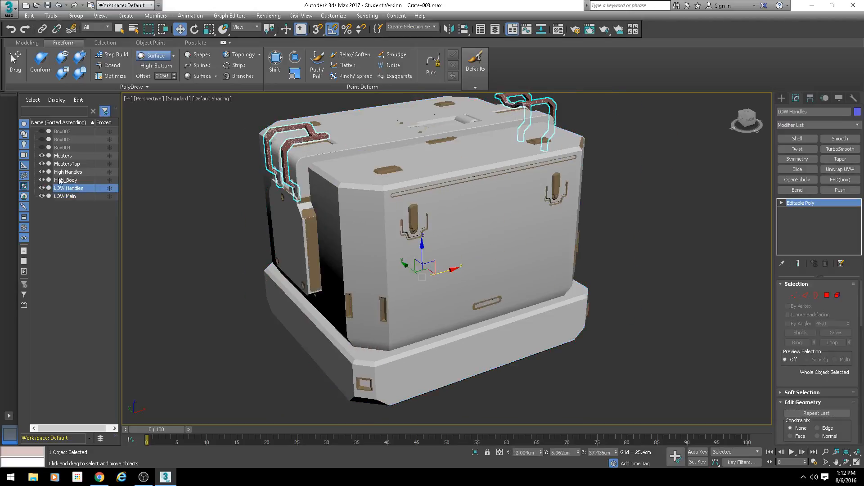
pyautogui.click(42, 188)
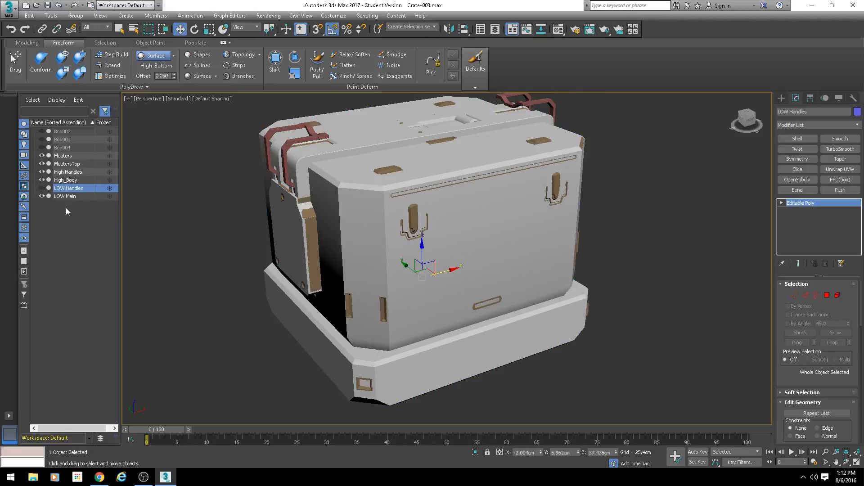
pyautogui.click(61, 197)
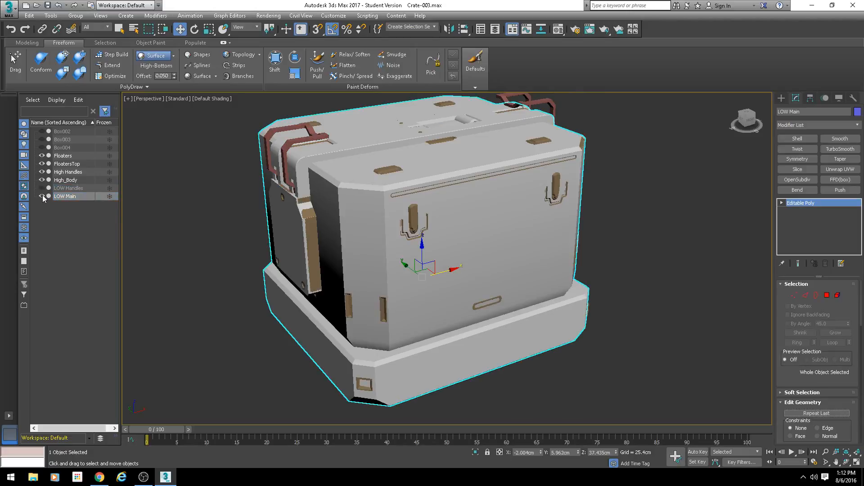
pyautogui.click(43, 196)
pyautogui.click(42, 196)
# Step: Examine how closely the LOW Main mesh fits the high-poly body, handles, side plate and floaters from several sides
pyautogui.moveTo(360, 219); pyautogui.dragTo(366, 197, button='middle')
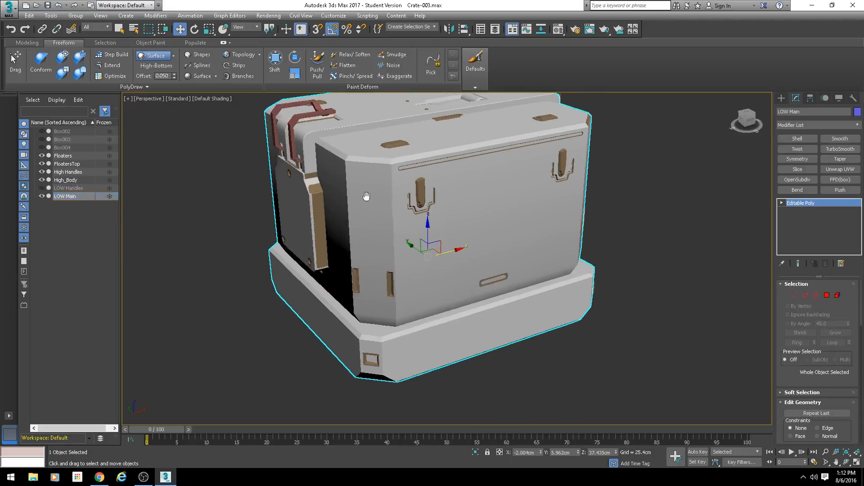
pyautogui.scroll(-3, 367, 197)
pyautogui.keyDown('alt'); pyautogui.moveTo(481, 223); pyautogui.dragTo(387, 247, button='middle'); pyautogui.keyUp('alt')
pyautogui.scroll(3, 387, 247)
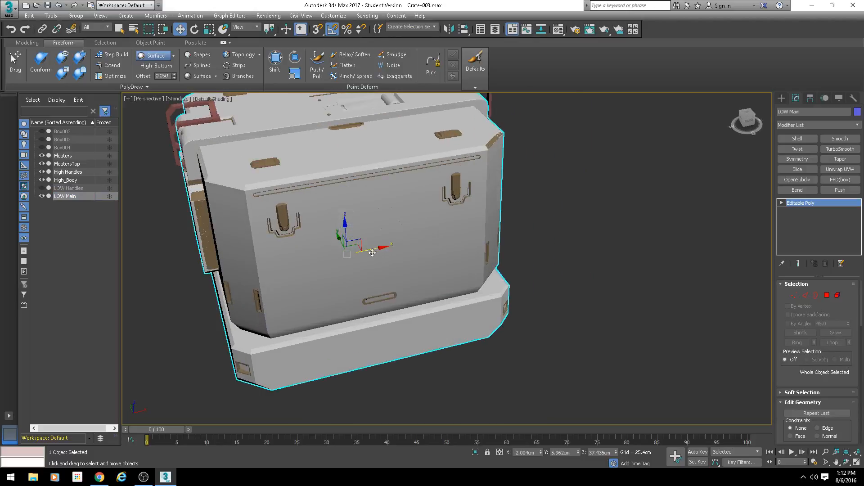
pyautogui.press('F4')
pyautogui.moveTo(314, 264)
pyautogui.keyDown('alt'); pyautogui.mouseDown(button='middle')
pyautogui.moveTo(333, 243)
pyautogui.moveTo(408, 291)
pyautogui.mouseUp(button='middle'); pyautogui.keyUp('alt')
pyautogui.press('F4')
pyautogui.scroll(2, 409, 291)
pyautogui.scroll(4, 347, 239)
pyautogui.keyDown('alt'); pyautogui.moveTo(310, 245); pyautogui.dragTo(391, 310, button='middle'); pyautogui.keyUp('alt')
pyautogui.scroll(-5, 365, 261)
pyautogui.scroll(4, 338, 264)
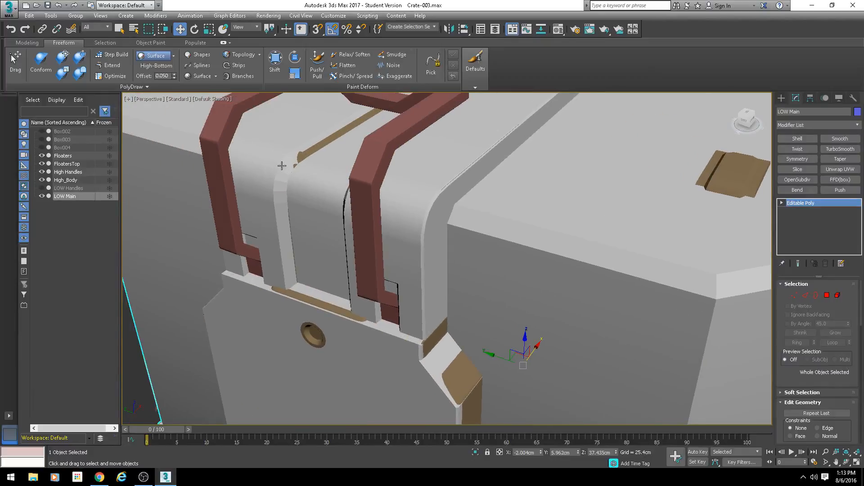
pyautogui.scroll(-5, 322, 260)
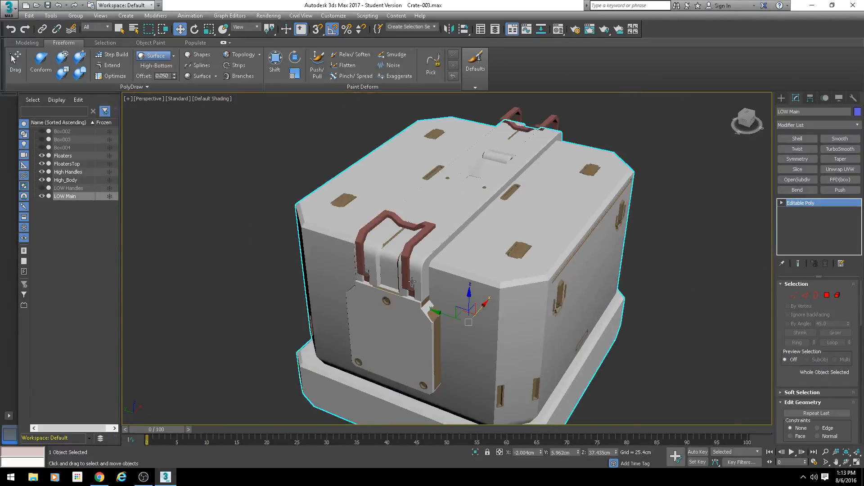
pyautogui.moveTo(322, 261); pyautogui.dragTo(385, 257, button='middle')
pyautogui.moveTo(382, 301); pyautogui.dragTo(403, 330, button='middle')
pyautogui.scroll(4, 328, 219)
pyautogui.keyDown('alt'); pyautogui.moveTo(328, 223); pyautogui.dragTo(383, 272, button='middle'); pyautogui.keyUp('alt')
pyautogui.keyDown('alt'); pyautogui.moveTo(432, 313); pyautogui.dragTo(405, 302, button='middle'); pyautogui.keyUp('alt')
pyautogui.scroll(-5, 423, 311)
pyautogui.moveTo(586, 331); pyautogui.dragTo(455, 302, button='middle')
pyautogui.keyDown('alt'); pyautogui.moveTo(455, 301); pyautogui.dragTo(353, 296, button='middle'); pyautogui.keyUp('alt')
pyautogui.scroll(-2, 466, 287)
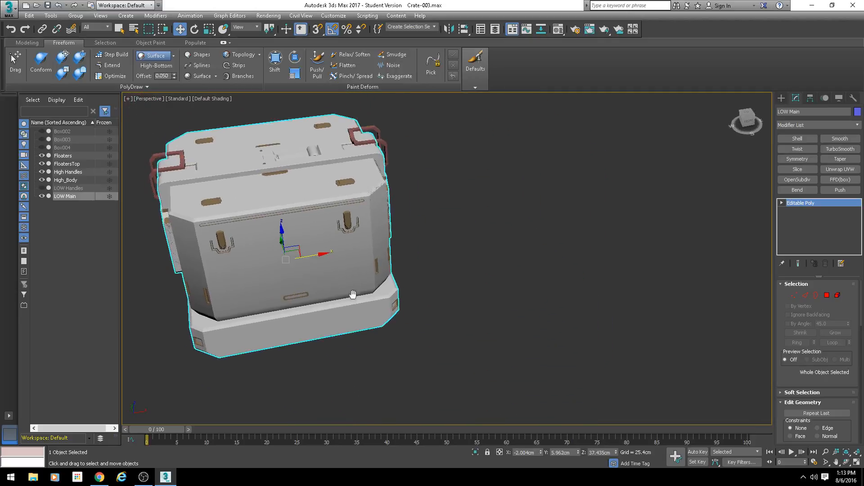
# Step: Hide High_Body, High Handles, FloatersTop and Floaters, and show LOW Handles so only the low-poly meshes are displayed
pyautogui.click(42, 178)
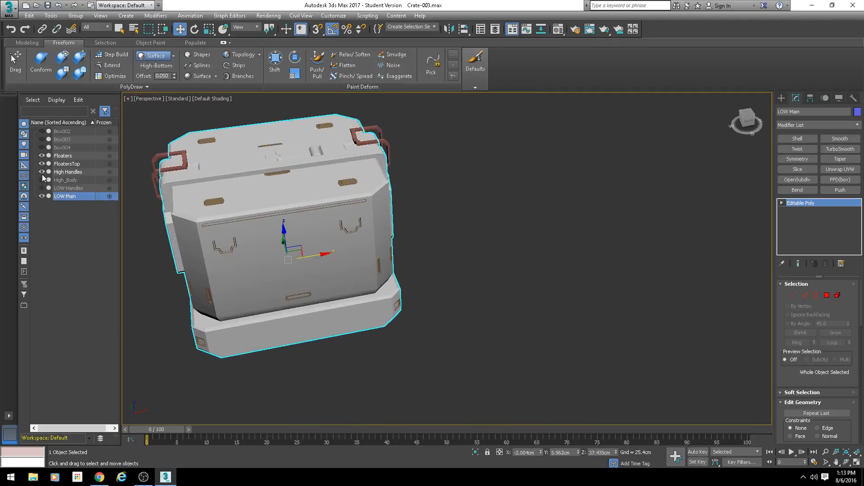
pyautogui.click(41, 172)
pyautogui.click(42, 164)
pyautogui.click(42, 155)
pyautogui.click(42, 188)
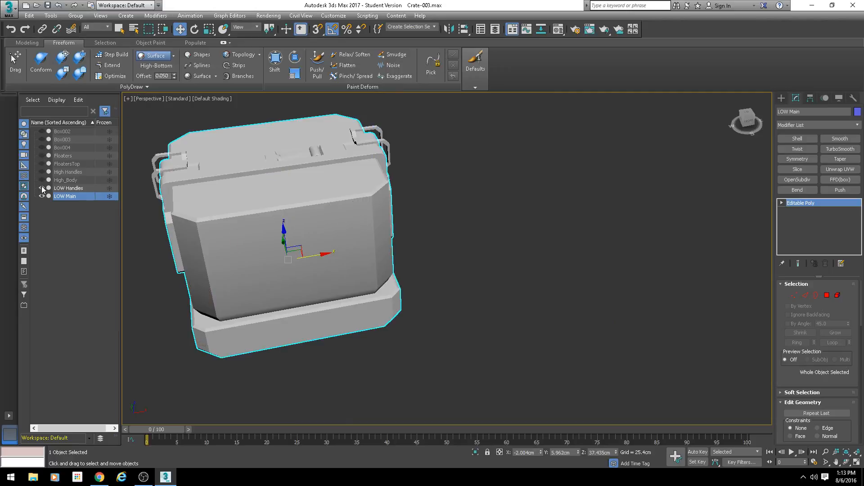
# Step: Examine the shape and wireframe edges of the low-poly crate from several sides
pyautogui.moveTo(306, 266)
pyautogui.keyDown('alt'); pyautogui.mouseDown(button='middle')
pyautogui.moveTo(313, 278)
pyautogui.moveTo(430, 283)
pyautogui.mouseUp(button='middle'); pyautogui.keyUp('alt')
pyautogui.press('F4')
pyautogui.press('F4')
pyautogui.scroll(-3, 440, 255)
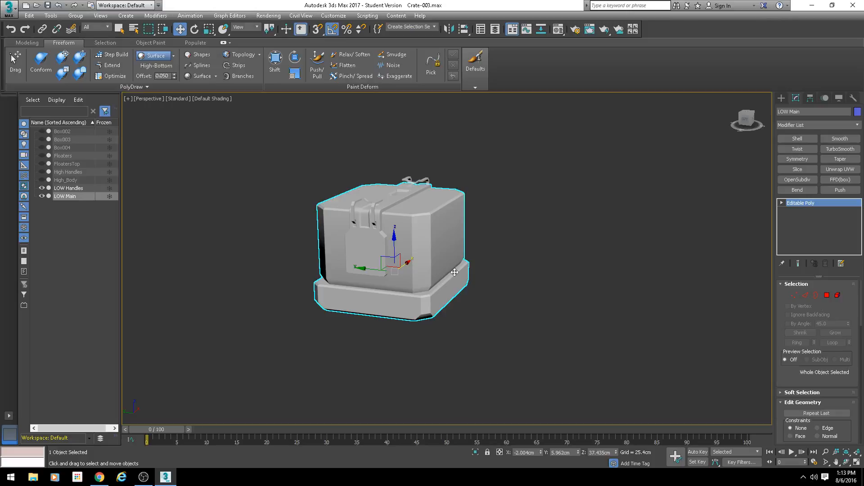
pyautogui.scroll(4, 446, 270)
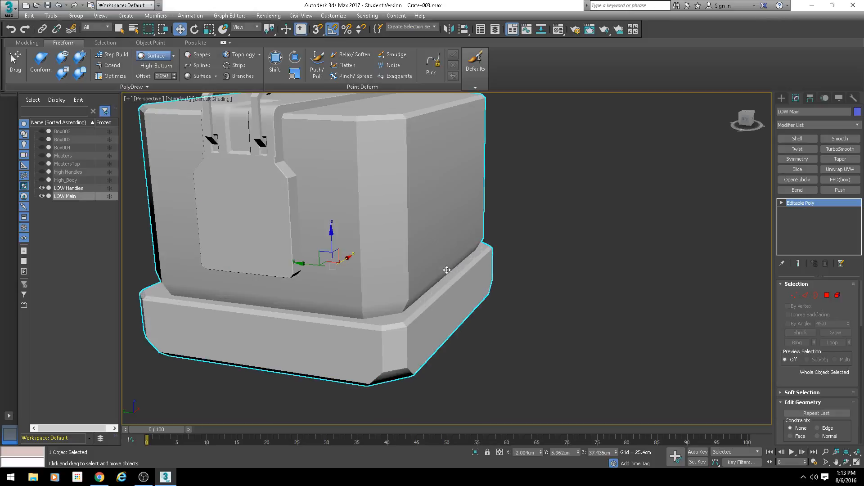
pyautogui.keyDown('alt'); pyautogui.moveTo(445, 270); pyautogui.dragTo(350, 235, button='middle'); pyautogui.keyUp('alt')
pyautogui.scroll(-4, 350, 281)
pyautogui.keyDown('alt'); pyautogui.moveTo(343, 289); pyautogui.dragTo(334, 279, button='middle'); pyautogui.keyUp('alt')
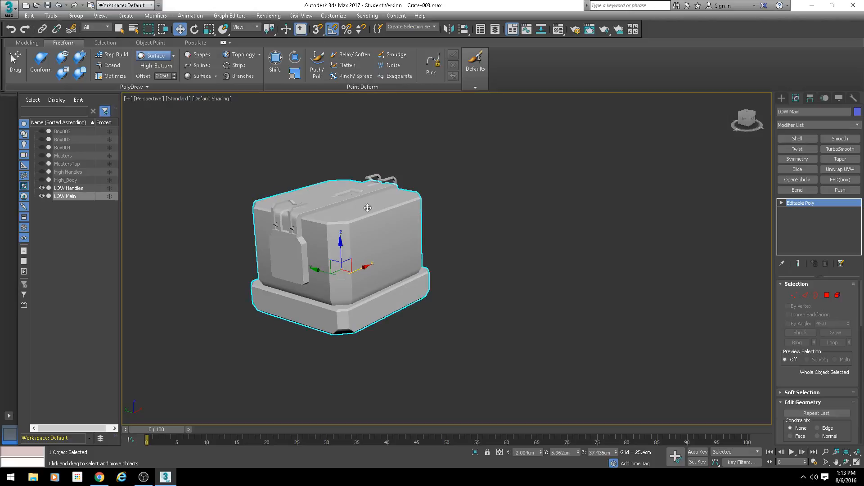
# Step: Add an Unwrap UVW modifier to LOW Main and open its UV editor
pyautogui.click(839, 169)
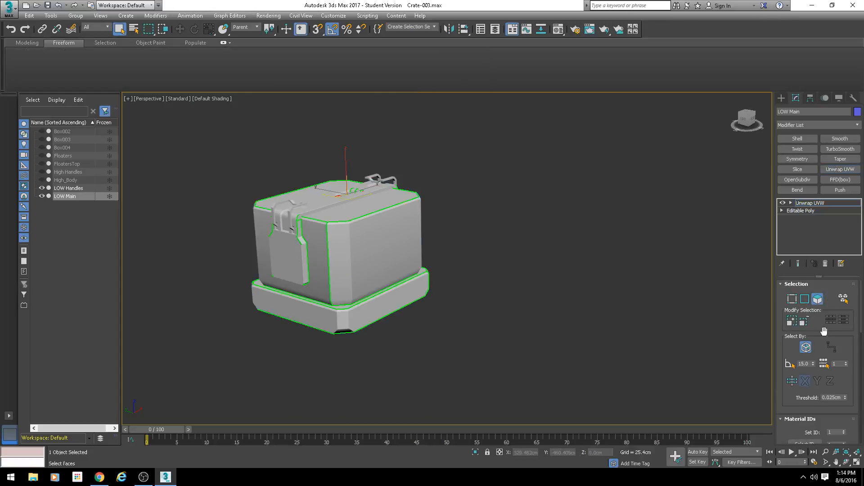
pyautogui.scroll(-5, 791, 398)
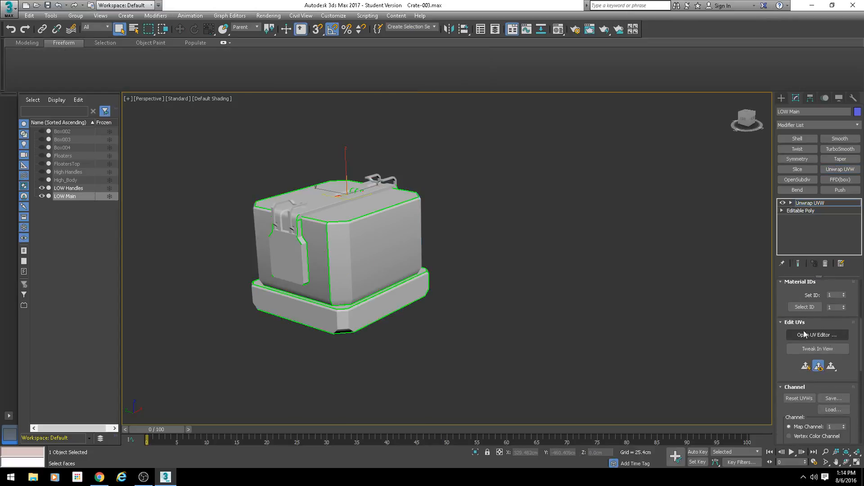
pyautogui.click(814, 335)
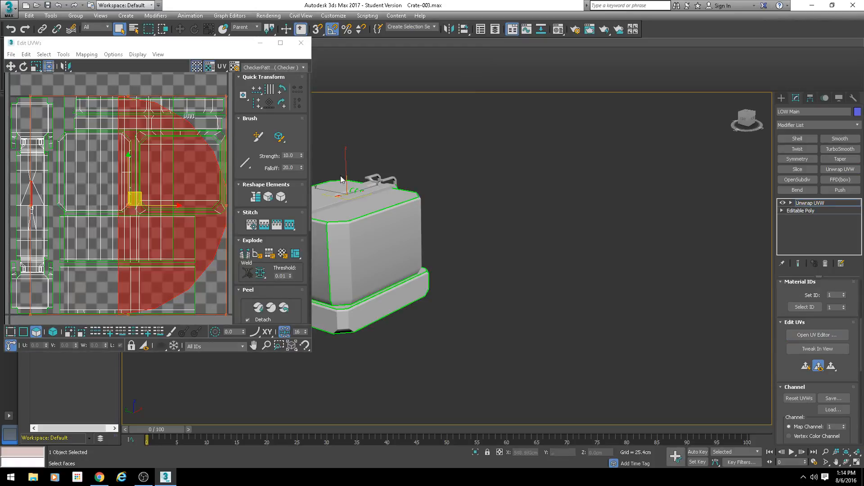
pyautogui.moveTo(381, 174); pyautogui.dragTo(565, 218, button='middle')
pyautogui.moveTo(254, 189); pyautogui.dragTo(246, 183, button='middle')
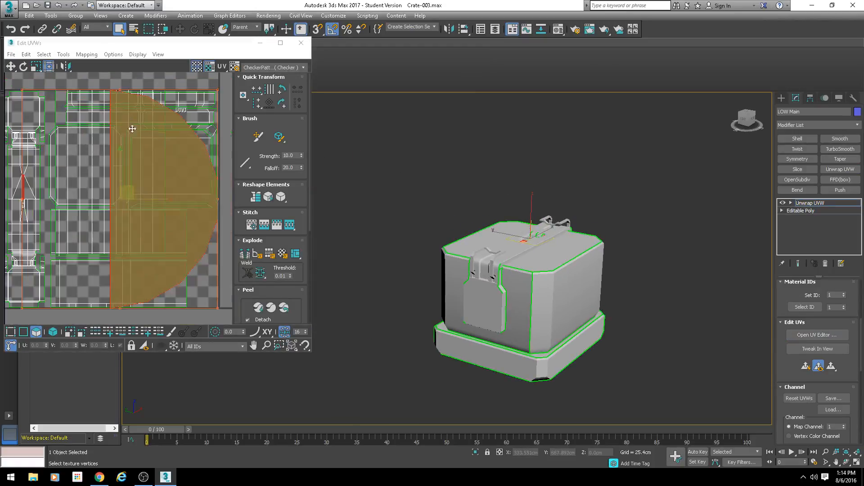
# Step: Grow a UV face selection over the small cylinder on the lid and move its UVs outside the UV tile
pyautogui.click(129, 81)
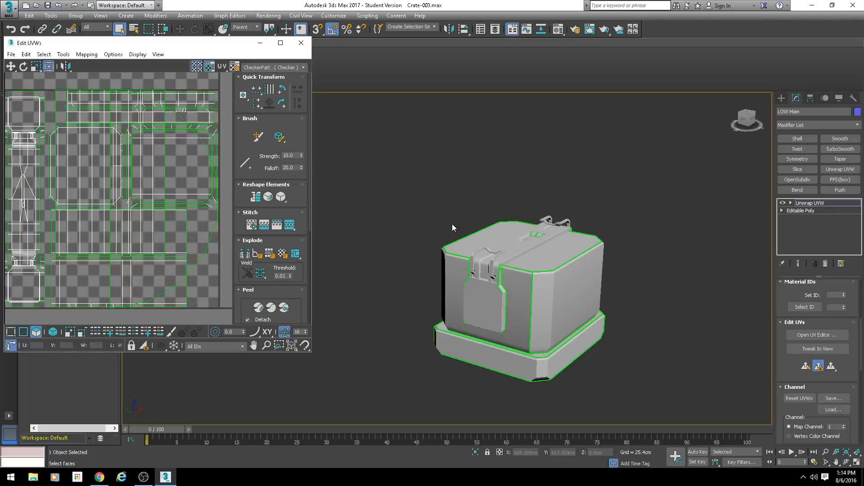
pyautogui.click(168, 161)
pyautogui.scroll(5, 480, 230)
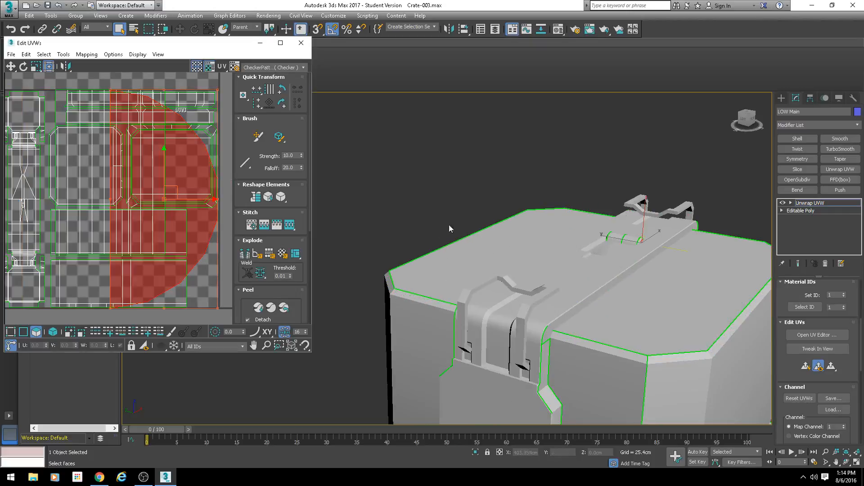
pyautogui.scroll(3, 791, 336)
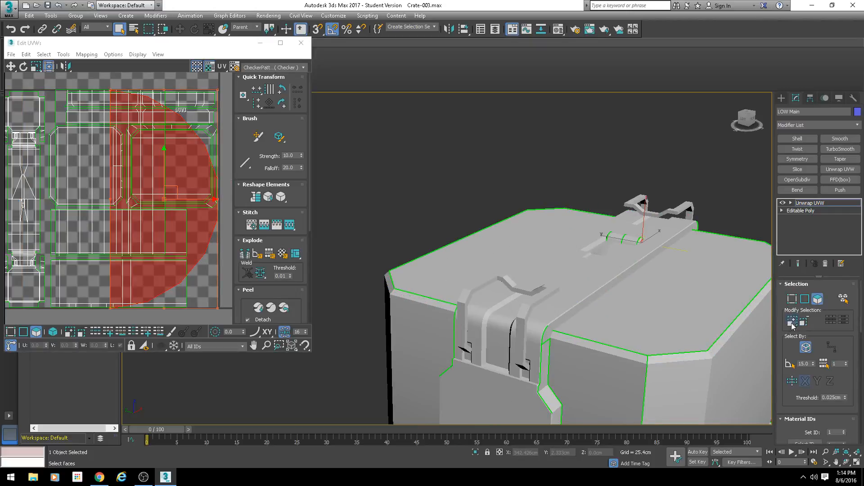
pyautogui.click(791, 320)
pyautogui.scroll(-5, 165, 188)
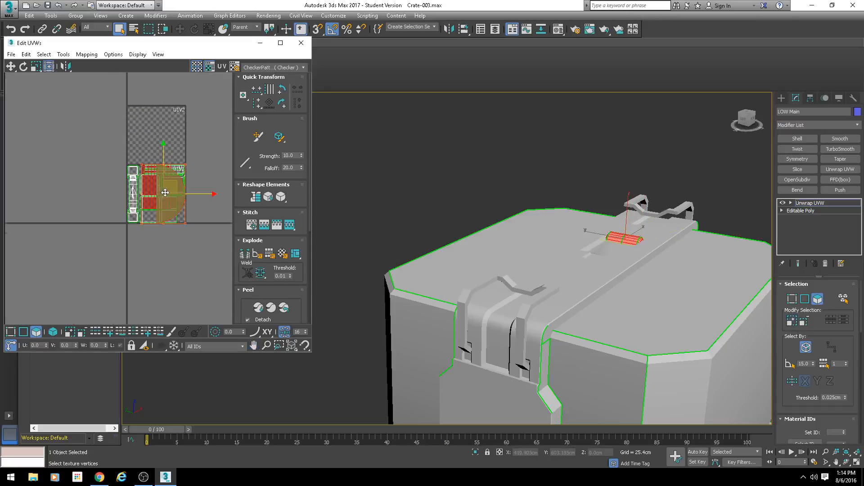
pyautogui.moveTo(176, 187); pyautogui.dragTo(28, 103)
pyautogui.scroll(5, 155, 189)
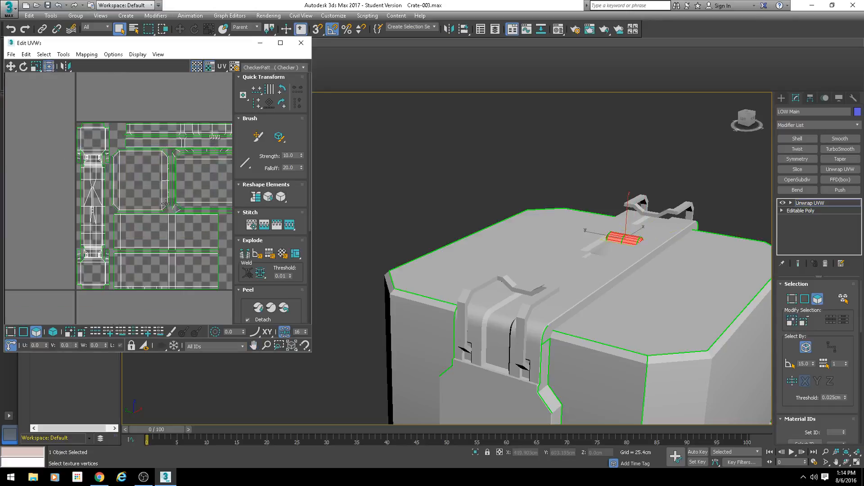
# Step: Widen the UV editor window, clear the face selection and turn off the checker background
pyautogui.moveTo(312, 192); pyautogui.dragTo(523, 191)
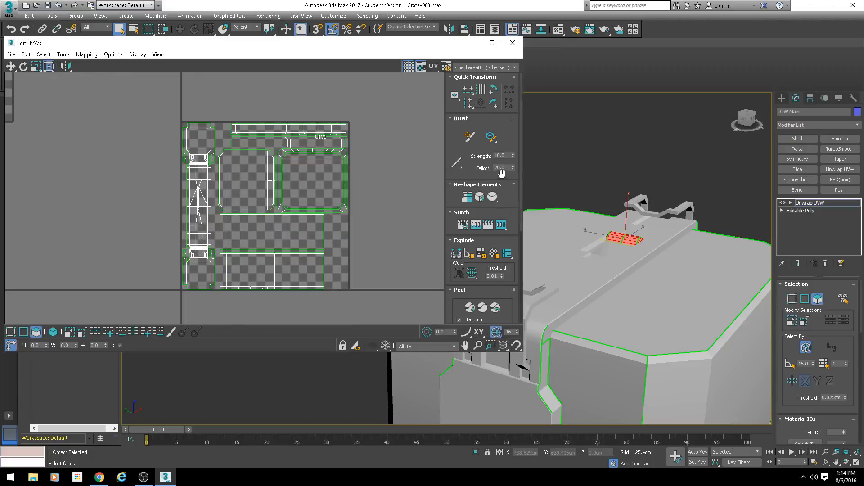
pyautogui.click(585, 145)
pyautogui.scroll(-2, 392, 189)
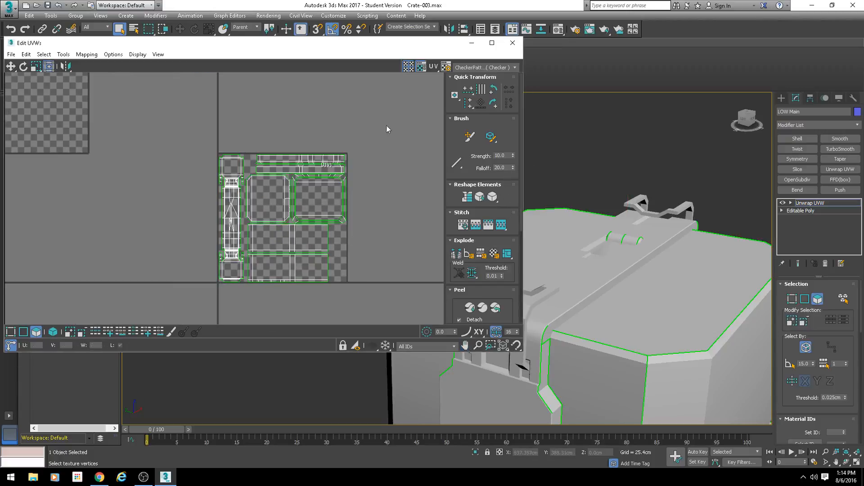
pyautogui.click(420, 67)
pyautogui.click(372, 167)
# Step: Examine the arrangement of the UV islands and the matching green seams on the crate, with the UV editor moved aside
pyautogui.scroll(3, 344, 224)
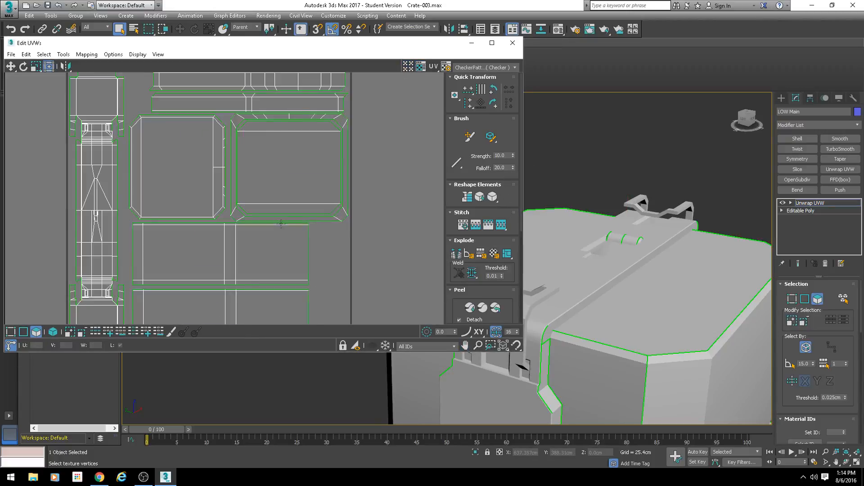
pyautogui.scroll(-1, 332, 206)
pyautogui.moveTo(254, 222); pyautogui.dragTo(295, 209, button='middle')
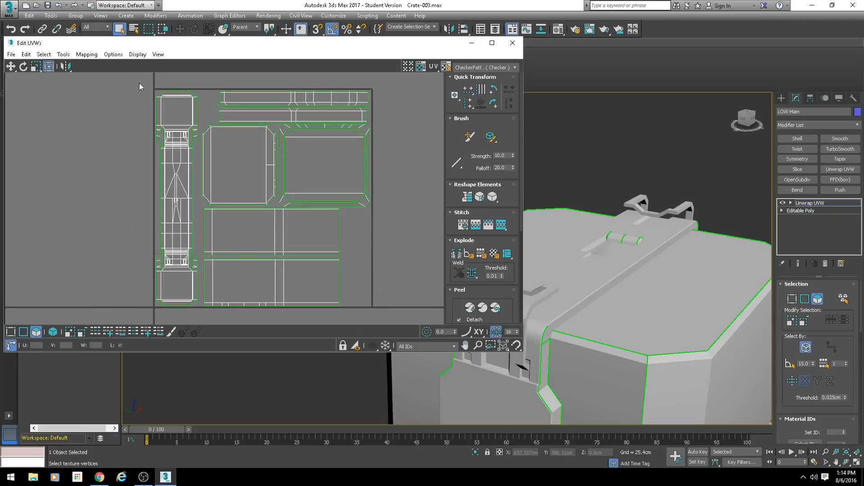
pyautogui.scroll(-4, 260, 193)
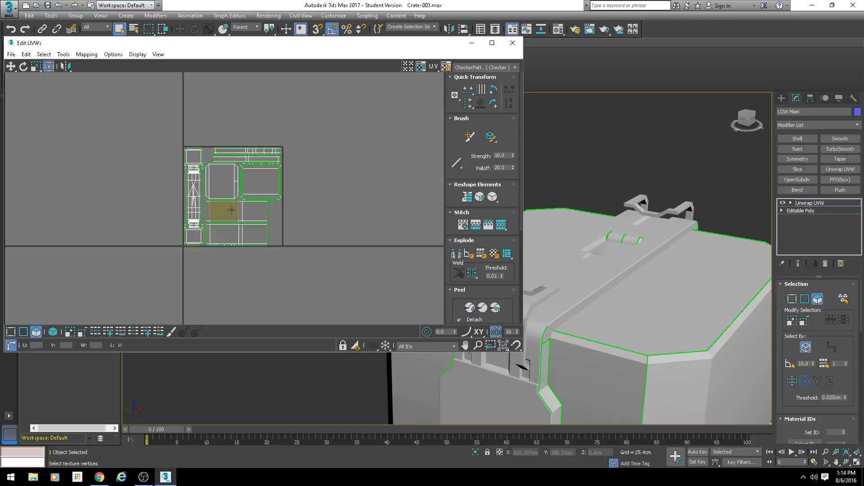
pyautogui.scroll(1, 218, 217)
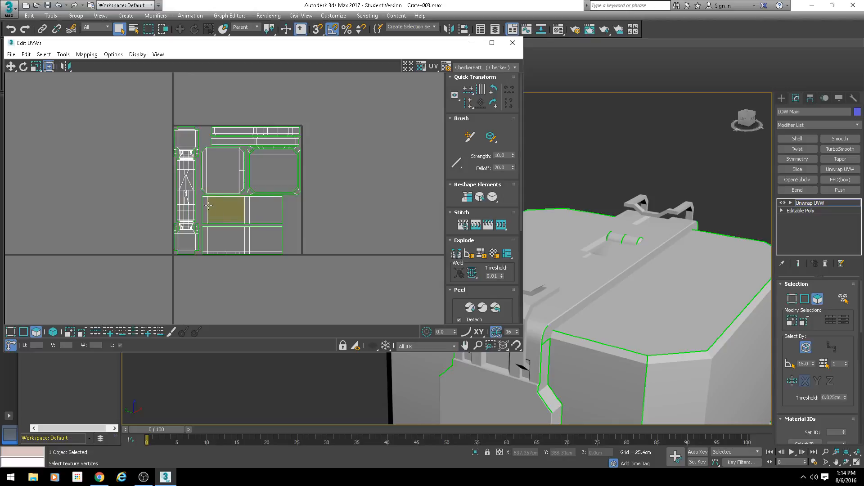
pyautogui.scroll(4, 208, 205)
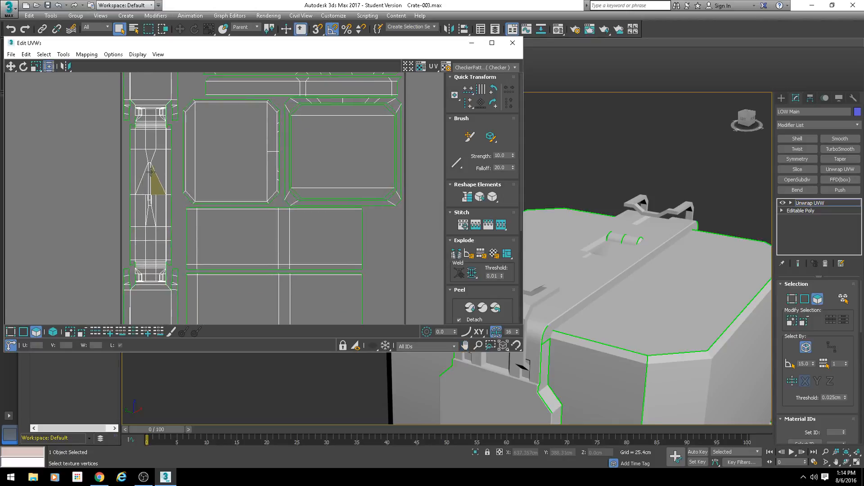
pyautogui.moveTo(419, 44); pyautogui.dragTo(390, 52)
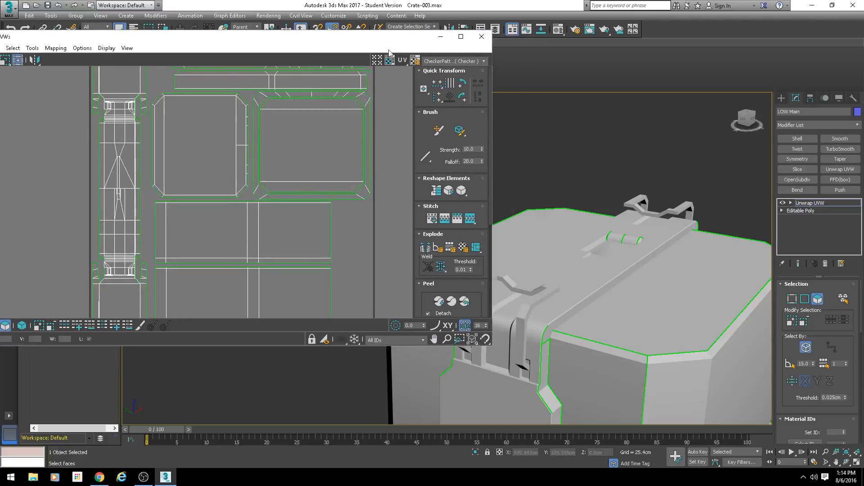
pyautogui.scroll(-5, 596, 234)
pyautogui.keyDown('alt'); pyautogui.moveTo(596, 234); pyautogui.dragTo(603, 272, button='middle'); pyautogui.keyUp('alt')
pyautogui.scroll(3, 606, 272)
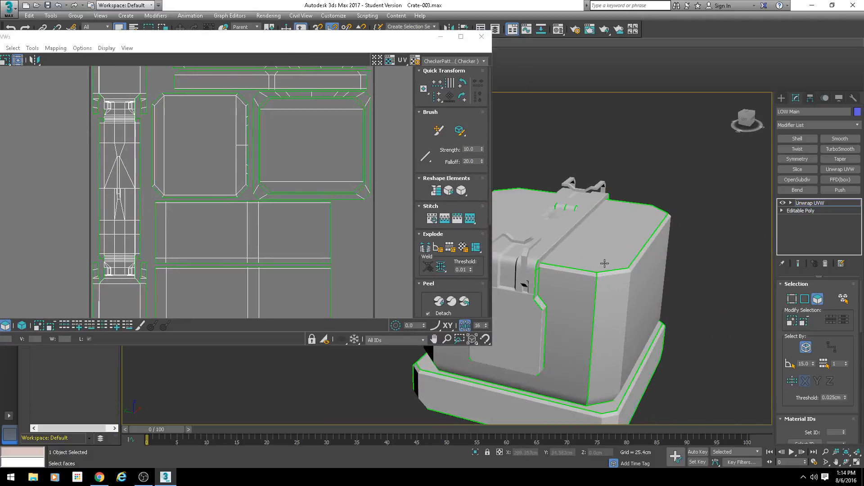
pyautogui.keyDown('alt'); pyautogui.moveTo(618, 280); pyautogui.dragTo(586, 284, button='middle'); pyautogui.keyUp('alt')
pyautogui.scroll(-2, 586, 283)
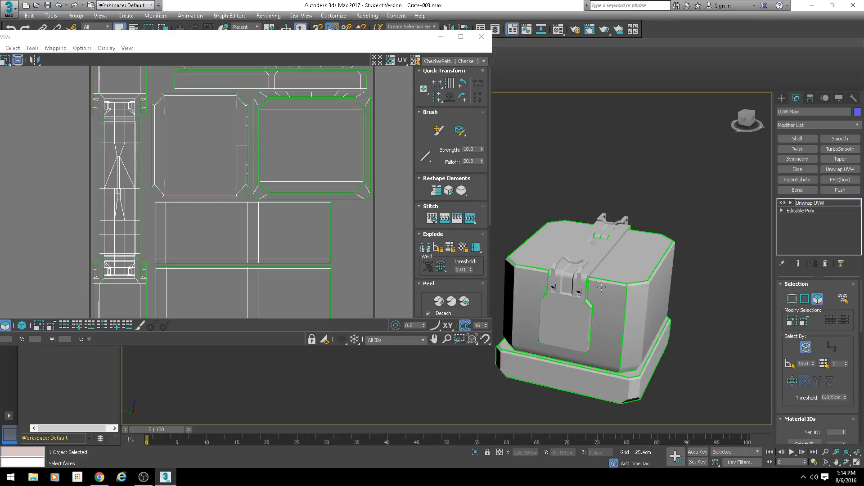
# Step: Examine the UV islands inside the tile up close and compare them with the seams on the crate's side and lid
pyautogui.scroll(-3, 327, 223)
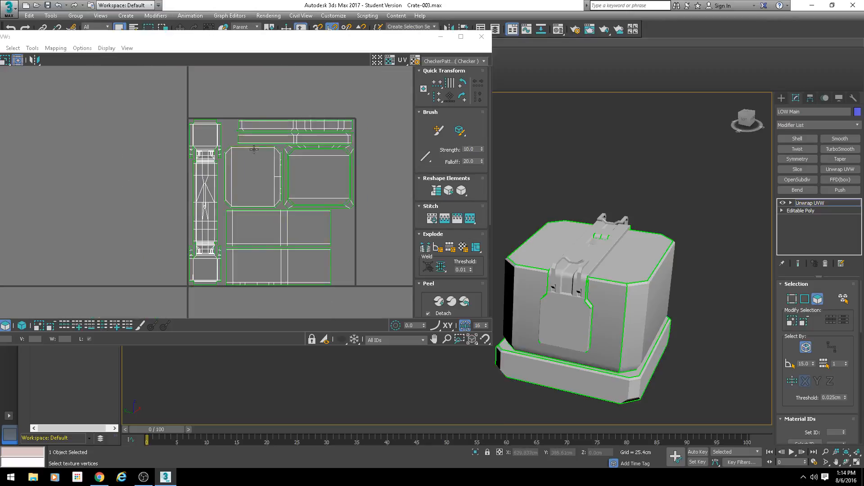
pyautogui.keyDown('alt'); pyautogui.moveTo(639, 267); pyautogui.dragTo(602, 270, button='middle'); pyautogui.keyUp('alt')
pyautogui.scroll(2, 602, 271)
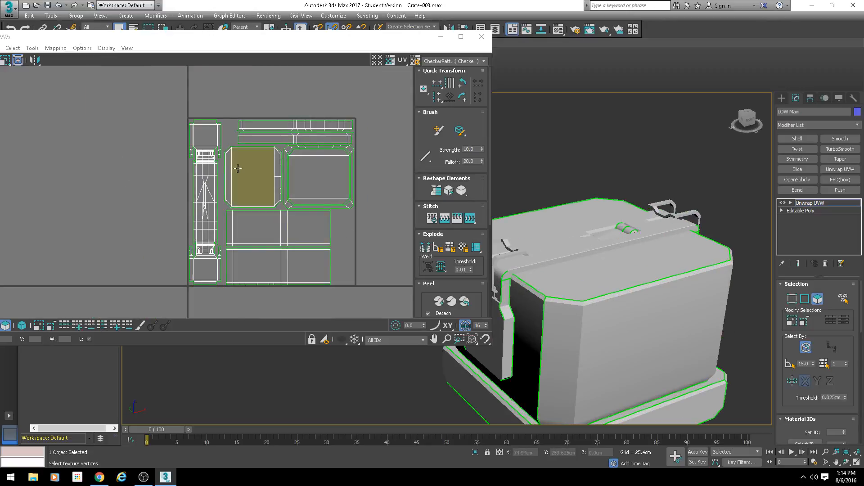
pyautogui.scroll(2, 225, 162)
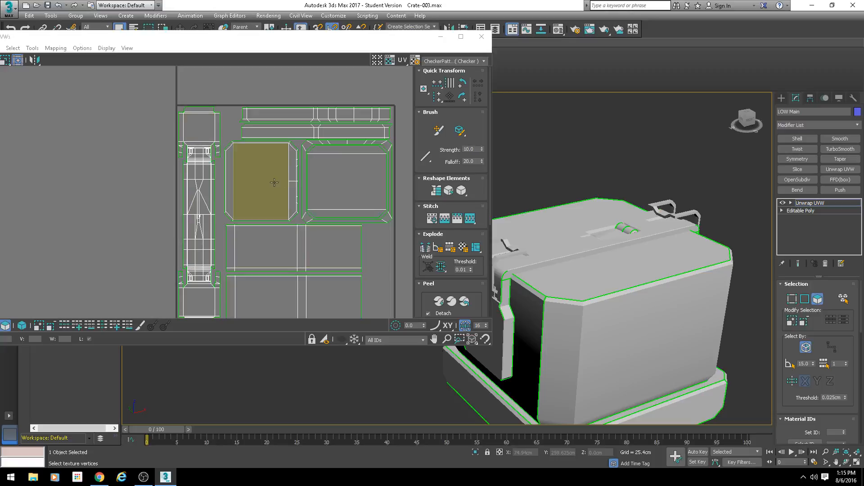
pyautogui.moveTo(286, 192); pyautogui.dragTo(243, 180, button='middle')
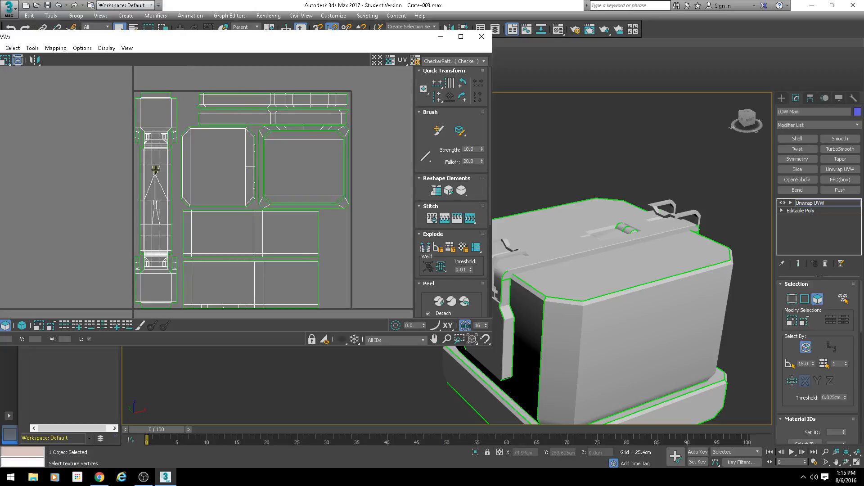
pyautogui.scroll(2, 262, 239)
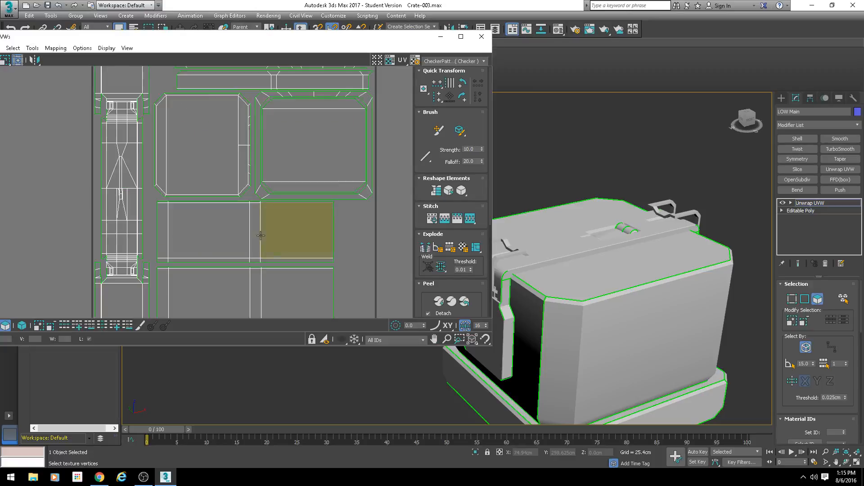
pyautogui.scroll(-3, 252, 216)
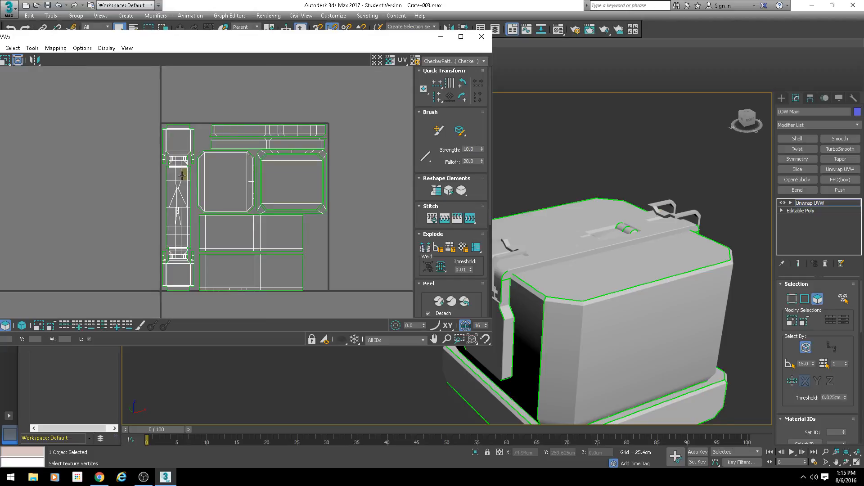
pyautogui.scroll(3, 181, 175)
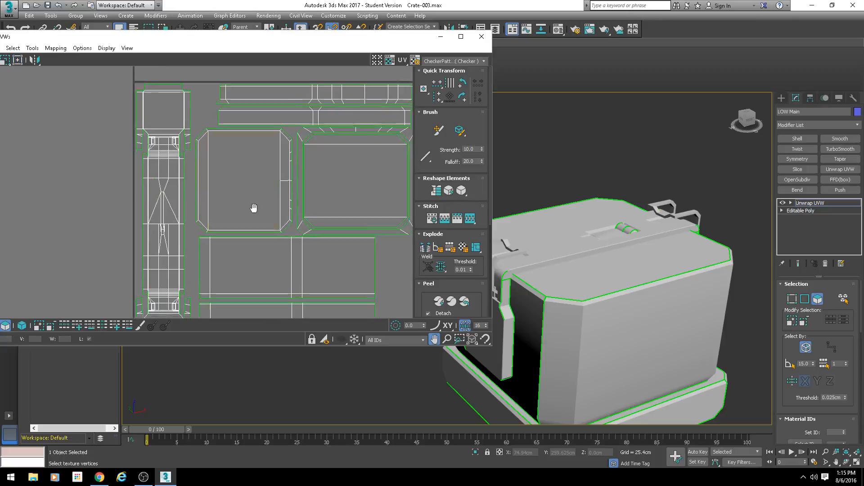
pyautogui.scroll(-3, 252, 207)
pyautogui.scroll(2, 224, 194)
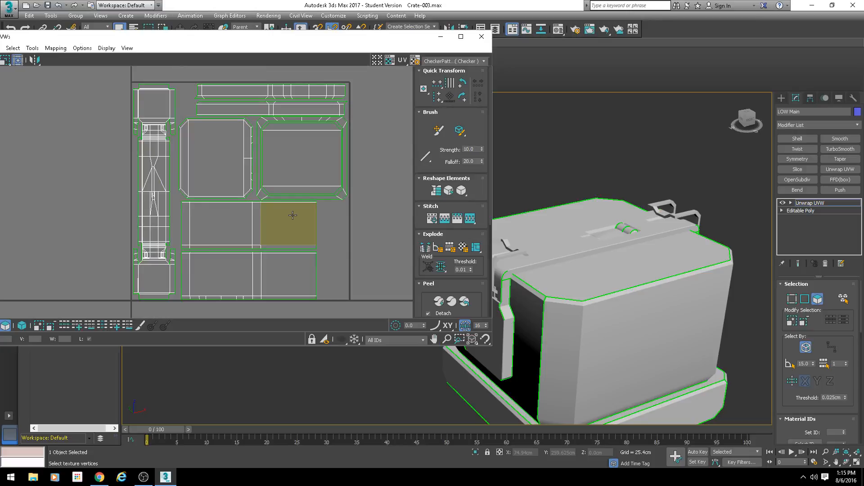
pyautogui.scroll(6, 293, 215)
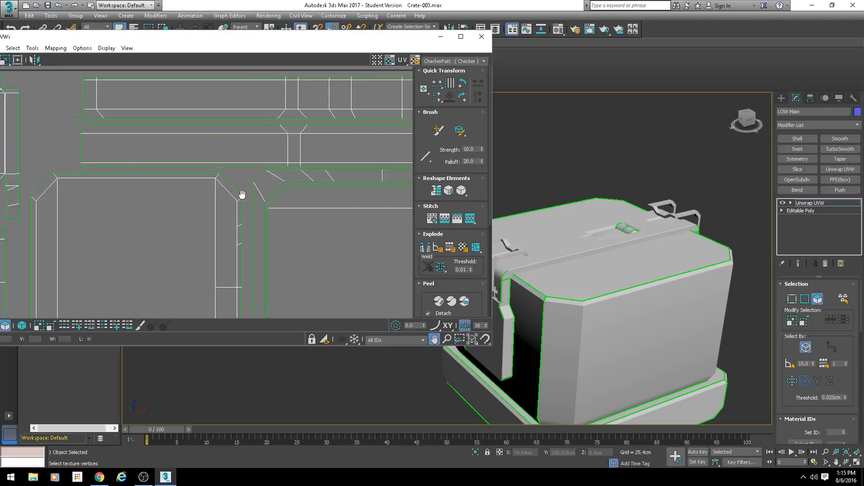
pyautogui.scroll(-2, 148, 198)
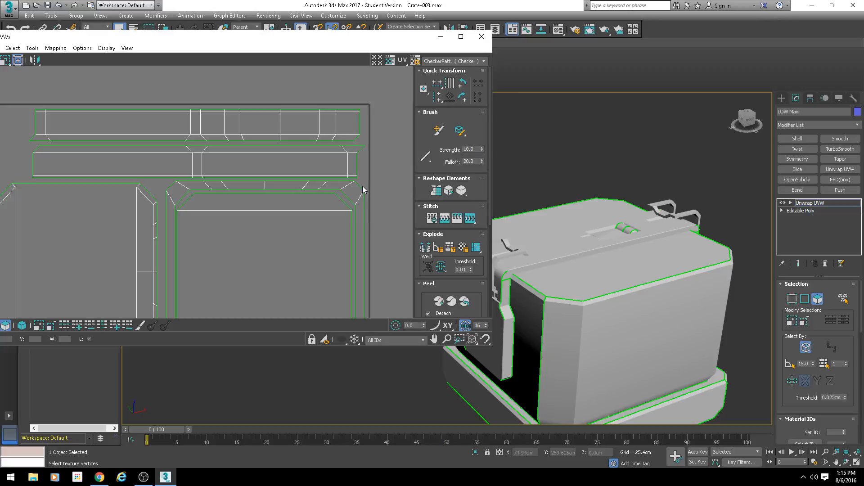
# Step: Select the uppermost long strip island, rotate it slightly clockwise and move it above the UV tile
pyautogui.click(234, 124)
pyautogui.scroll(-2, 235, 126)
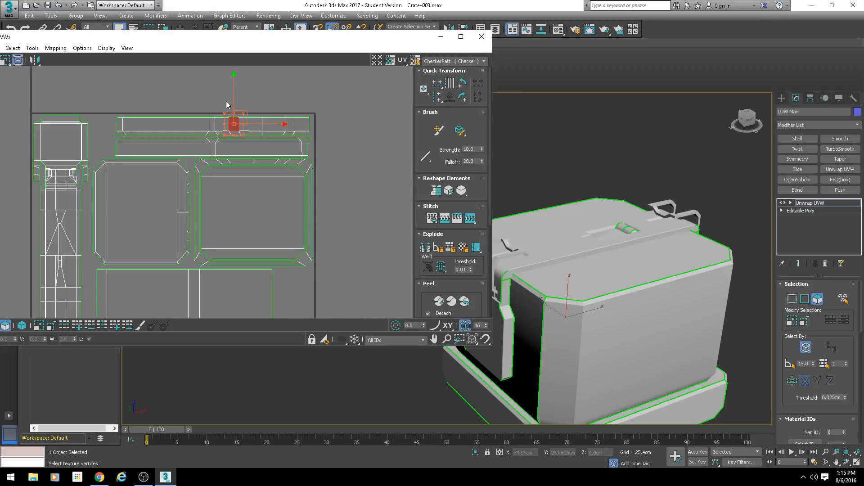
pyautogui.moveTo(319, 95); pyautogui.dragTo(115, 136)
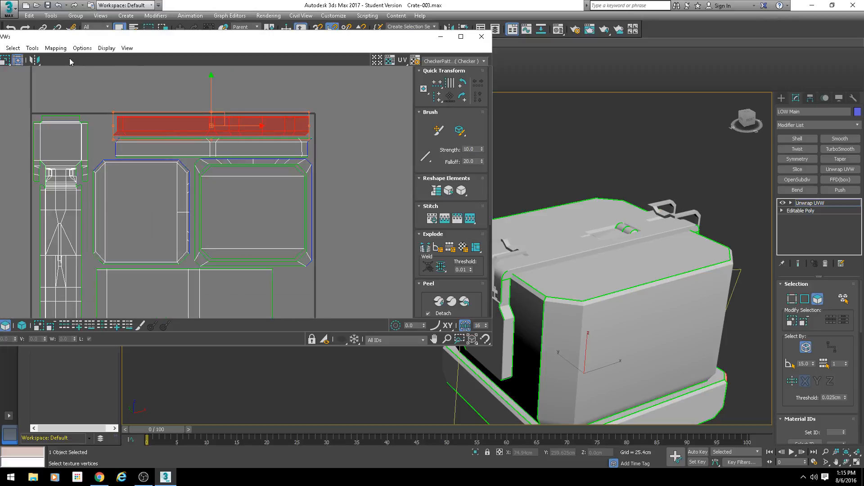
pyautogui.press('w')
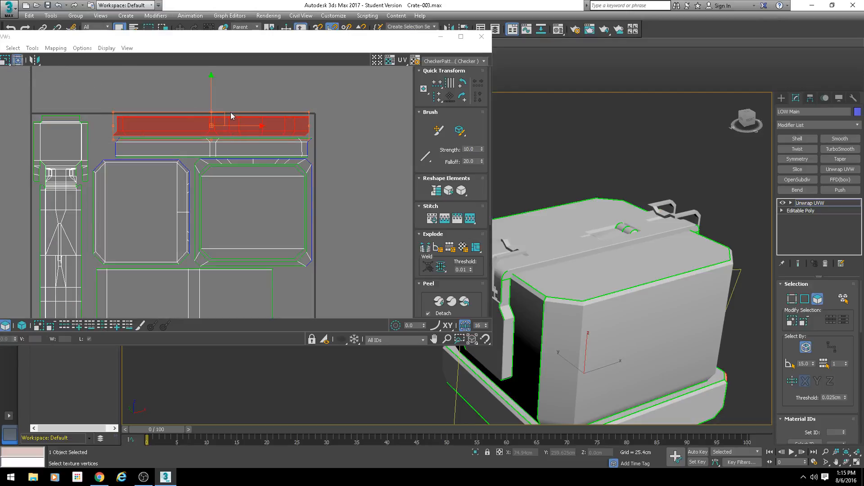
pyautogui.moveTo(309, 126); pyautogui.dragTo(310, 135)
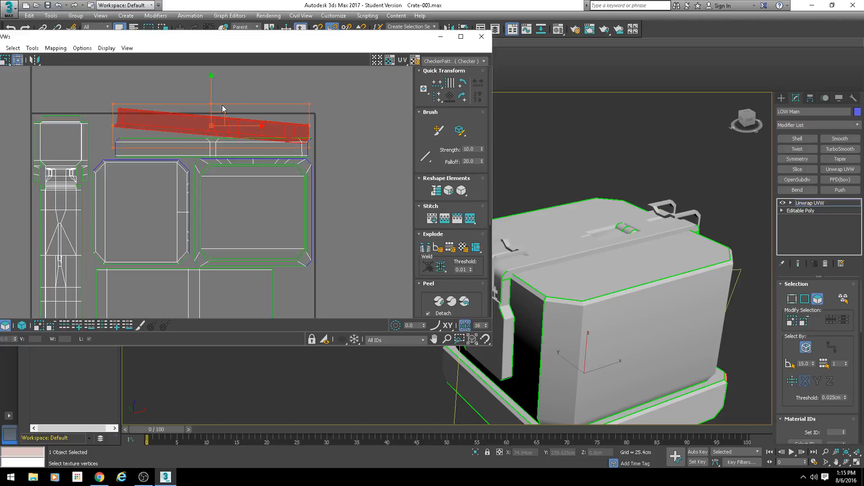
pyautogui.moveTo(210, 106); pyautogui.dragTo(267, 197, button='middle')
# Step: Clear the face selection and examine the slanted edges of the tilted strip island up close
pyautogui.scroll(2, 268, 197)
pyautogui.moveTo(278, 217); pyautogui.dragTo(268, 160)
pyautogui.scroll(3, 199, 174)
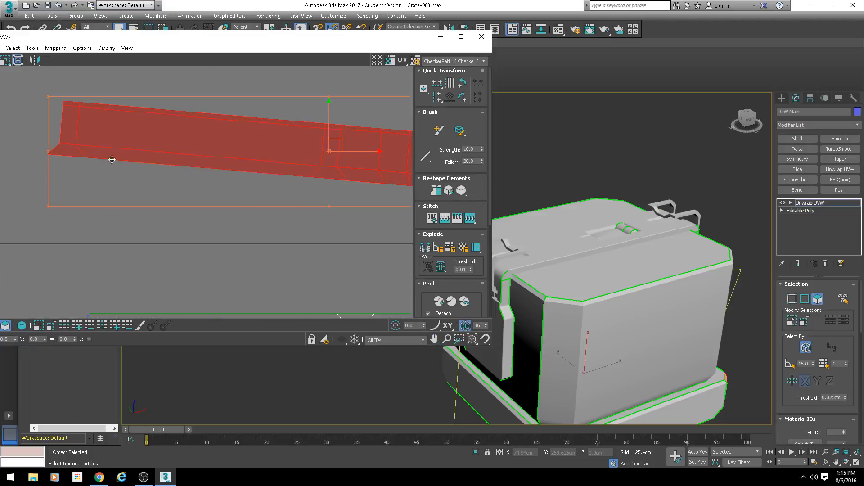
pyautogui.click(119, 96)
pyautogui.scroll(2, 110, 100)
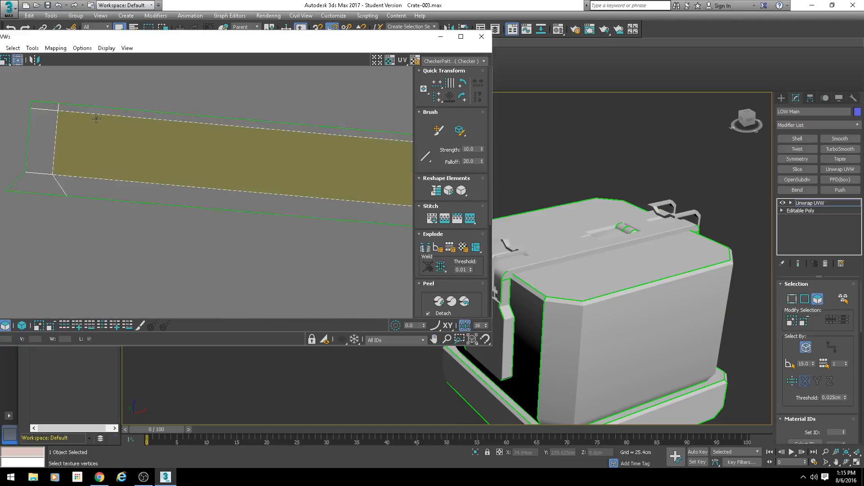
pyautogui.scroll(-2, 250, 161)
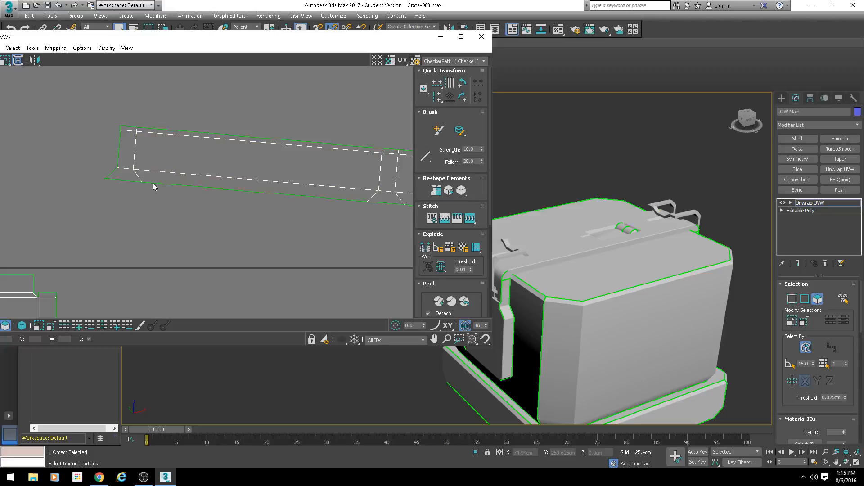
pyautogui.scroll(-2, 167, 189)
pyautogui.scroll(-2, 198, 193)
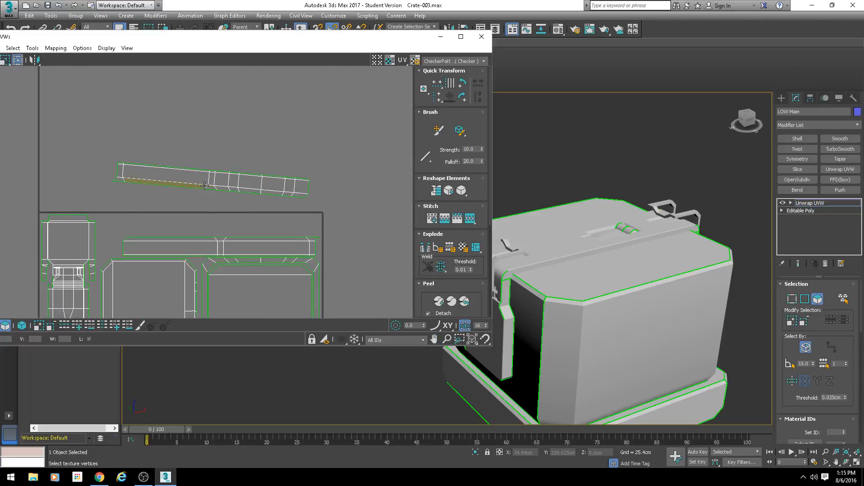
# Step: Undo the strip island's move and rotation and clear the face selection
pyautogui.moveTo(204, 185); pyautogui.dragTo(244, 230)
pyautogui.moveTo(240, 253); pyautogui.dragTo(246, 199, button='middle')
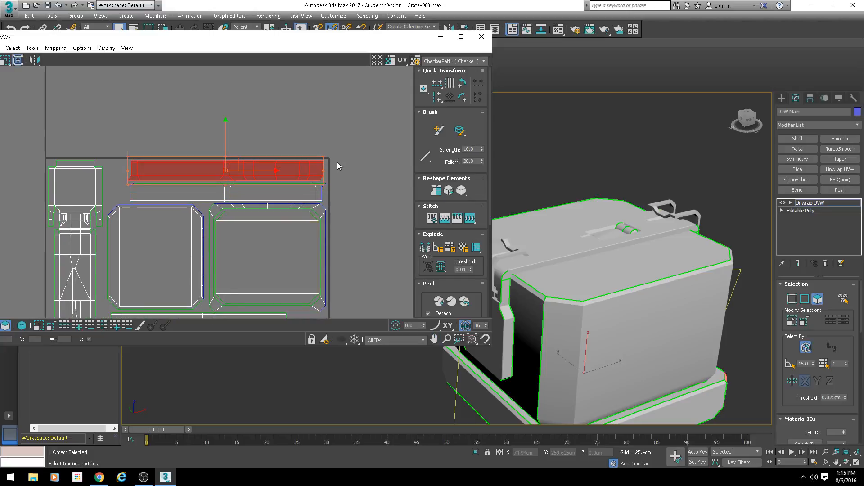
pyautogui.click(337, 163)
pyautogui.scroll(-3, 281, 229)
pyautogui.moveTo(274, 234); pyautogui.dragTo(261, 214, button='middle')
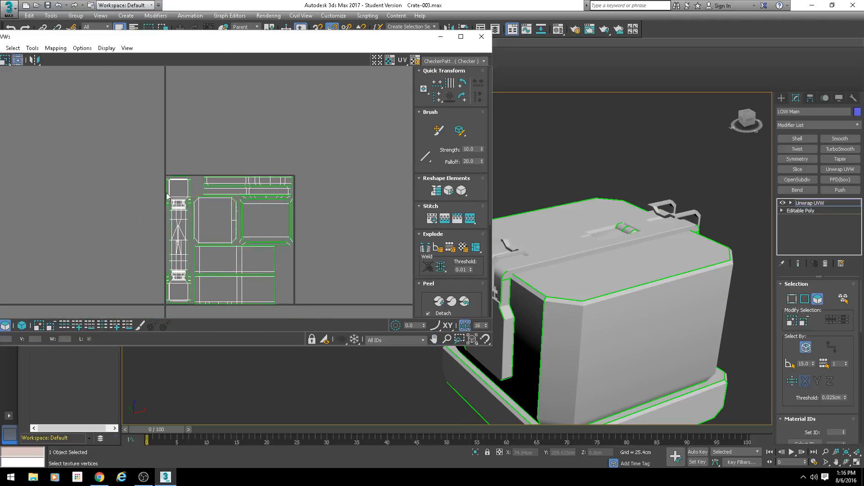
# Step: Examine how the islands fill the whole UV tile and view the crate from its latch side
pyautogui.scroll(3, 211, 252)
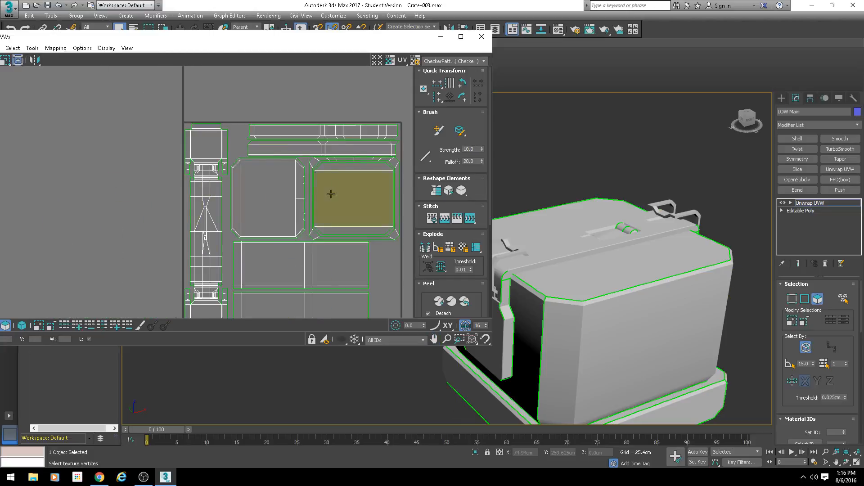
pyautogui.scroll(-2, 331, 194)
pyautogui.moveTo(331, 194); pyautogui.dragTo(263, 167, button='middle')
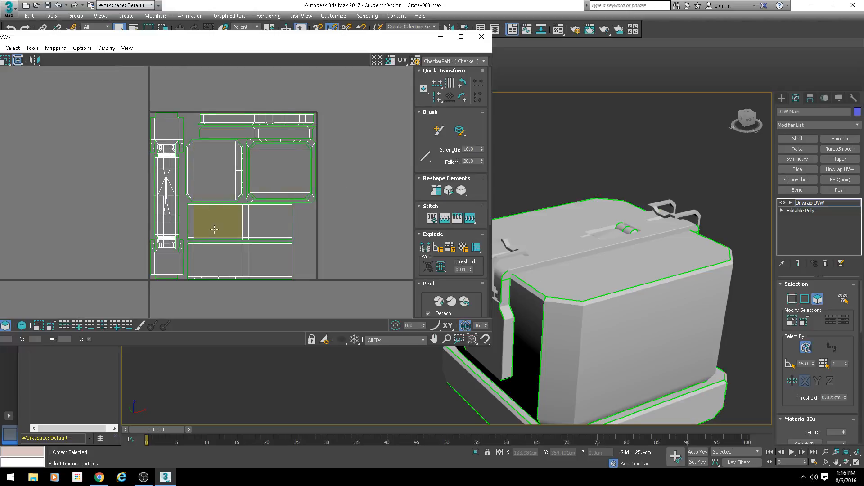
pyautogui.scroll(-2, 214, 230)
pyautogui.moveTo(214, 229); pyautogui.dragTo(252, 253, button='middle')
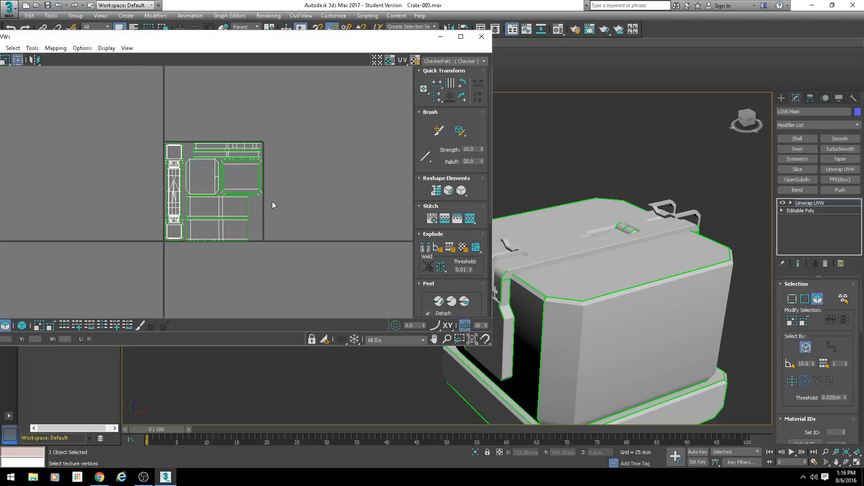
pyautogui.moveTo(322, 248); pyautogui.dragTo(326, 234, button='middle')
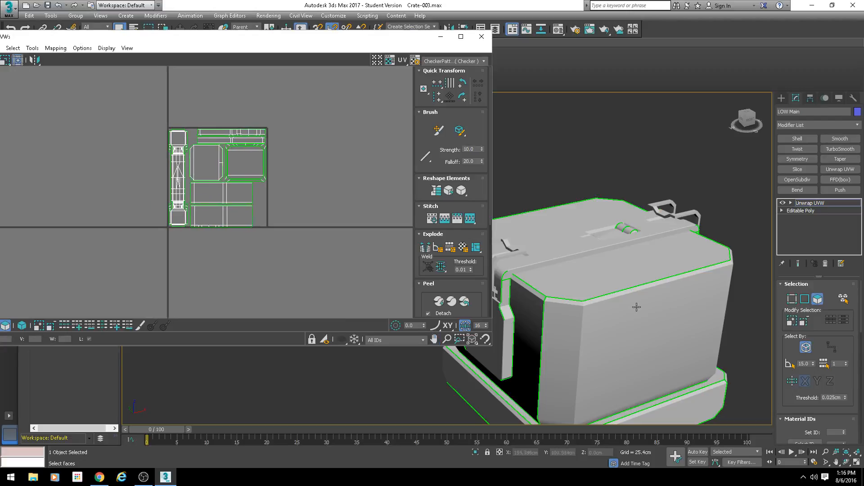
pyautogui.scroll(-2, 636, 307)
pyautogui.moveTo(636, 307); pyautogui.dragTo(700, 245, button='middle')
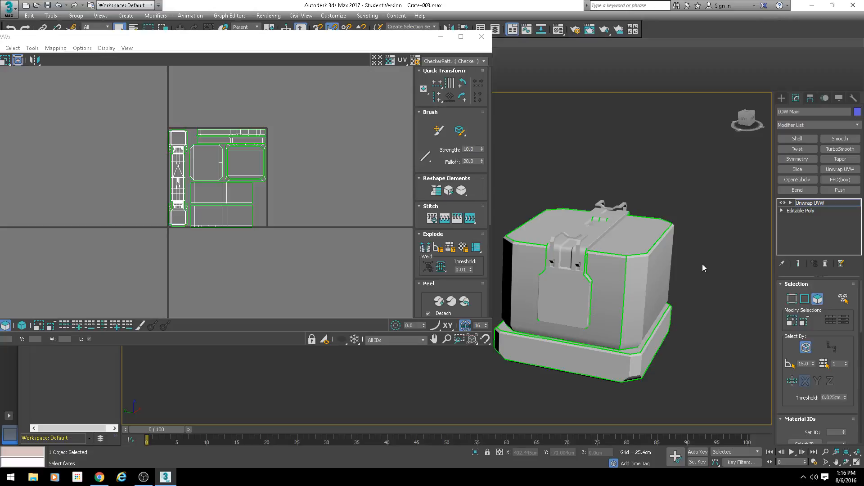
# Step: Show the map background behind the UVs, choose the CheckerPattern map and bring the crate closer into view
pyautogui.click(390, 61)
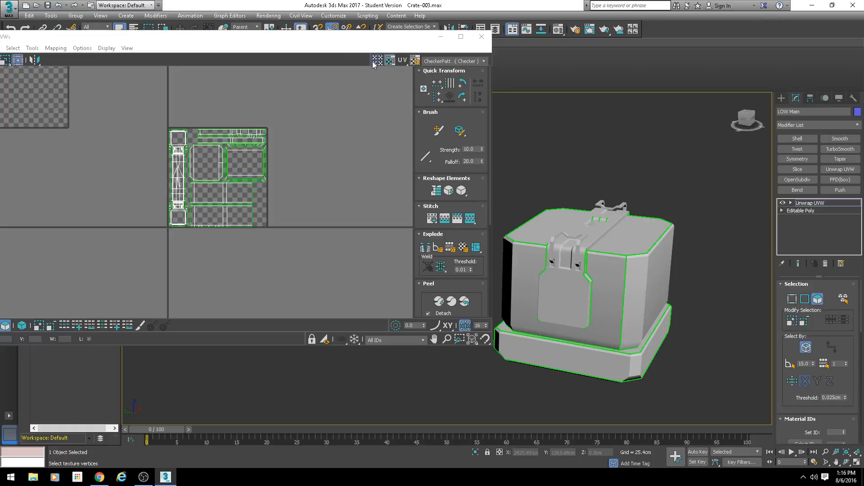
pyautogui.click(437, 63)
pyautogui.click(434, 75)
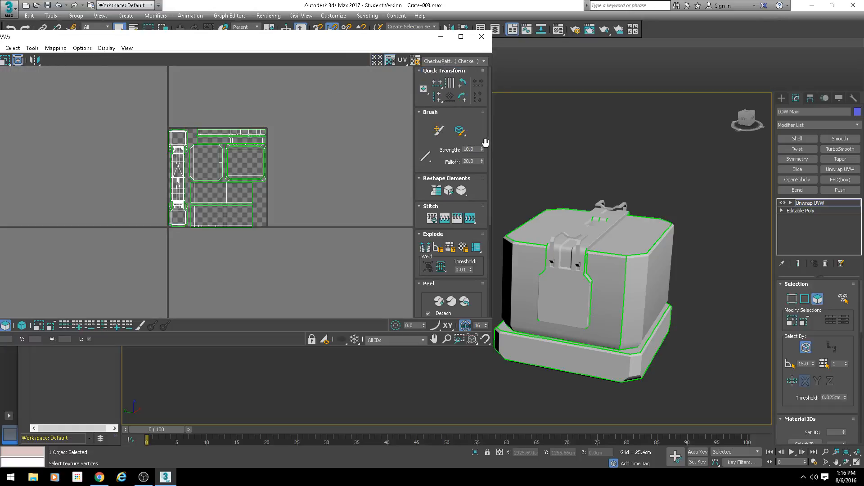
pyautogui.moveTo(640, 258); pyautogui.dragTo(643, 239, button='middle')
pyautogui.scroll(3, 643, 239)
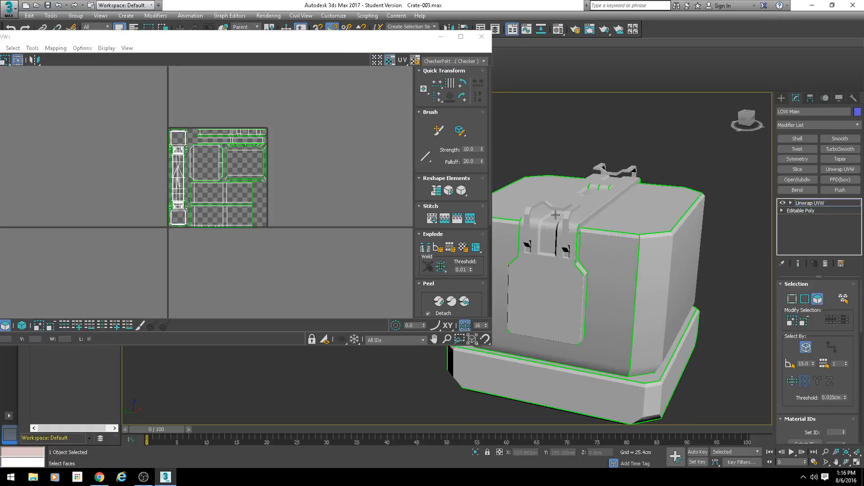
pyautogui.click(414, 61)
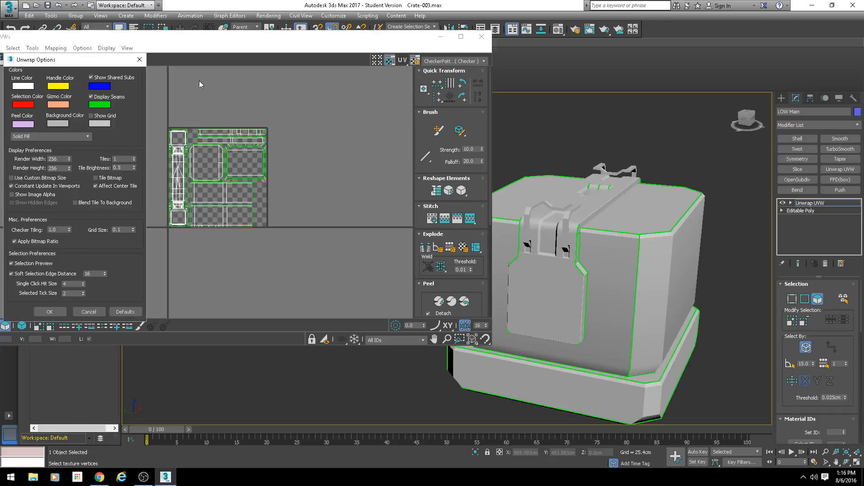
pyautogui.click(140, 60)
pyautogui.keyDown('alt'); pyautogui.moveTo(580, 202); pyautogui.dragTo(561, 210, button='middle'); pyautogui.keyUp('alt')
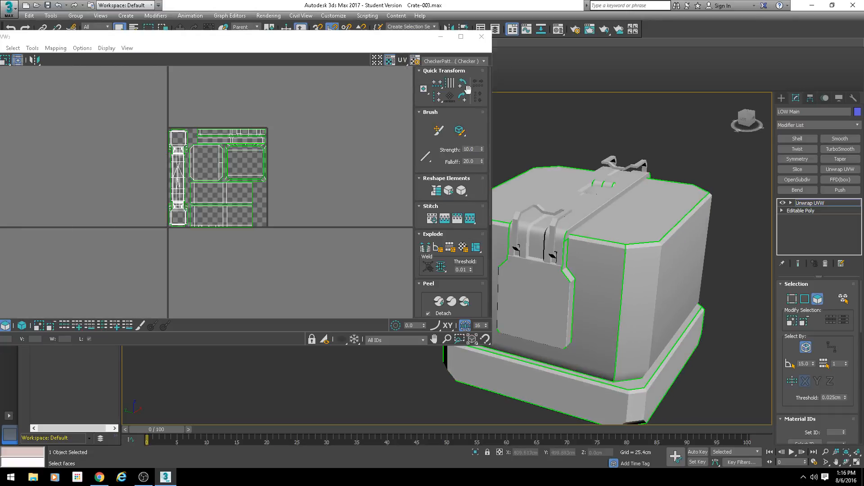
# Step: Switch the UV editor's map to Texture Checker and back to CheckerPattern to display the checker on the crate
pyautogui.click(445, 61)
pyautogui.click(442, 70)
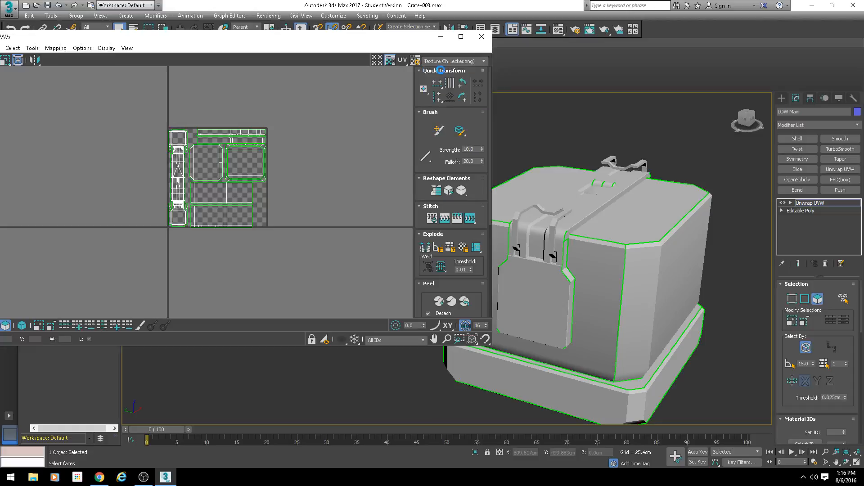
pyautogui.click(445, 61)
pyautogui.click(445, 77)
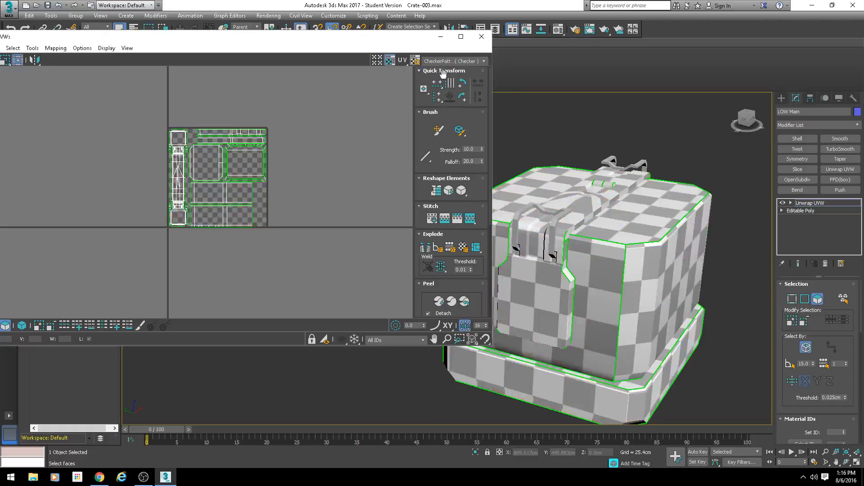
pyautogui.keyDown('alt'); pyautogui.moveTo(608, 205); pyautogui.dragTo(675, 236, button='middle'); pyautogui.keyUp('alt')
pyautogui.click(454, 62)
pyautogui.click(572, 126)
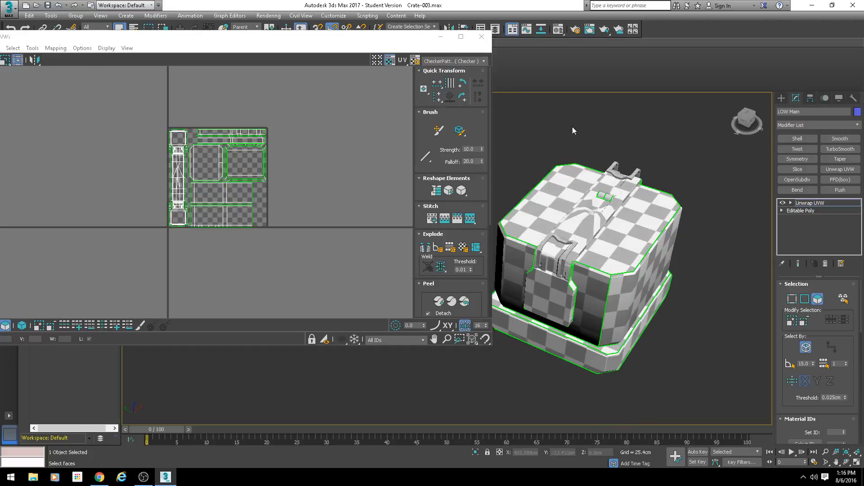
# Step: Select the long face on the lid's central strip, next to the small recess, to inspect its checker mapping
pyautogui.scroll(4, 585, 212)
pyautogui.keyDown('alt'); pyautogui.moveTo(603, 234); pyautogui.dragTo(554, 240, button='middle'); pyautogui.keyUp('alt')
pyautogui.scroll(-3, 580, 257)
pyautogui.keyDown('alt'); pyautogui.moveTo(618, 203); pyautogui.dragTo(585, 250, button='middle'); pyautogui.keyUp('alt')
pyautogui.scroll(3, 586, 249)
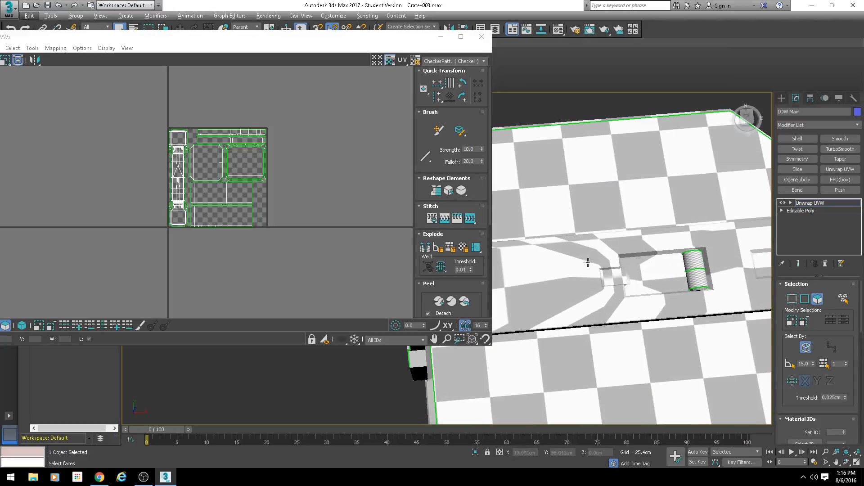
pyautogui.click(581, 250)
pyautogui.scroll(2, 598, 270)
pyautogui.moveTo(579, 136); pyautogui.dragTo(618, 171, button='middle')
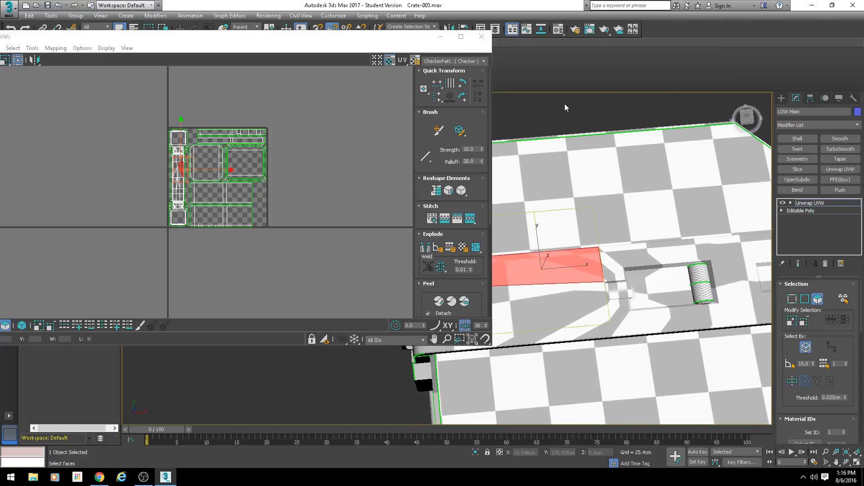
# Step: Clear the face selection and examine the checker density on the small cylinder in the lid's recess
pyautogui.click(565, 108)
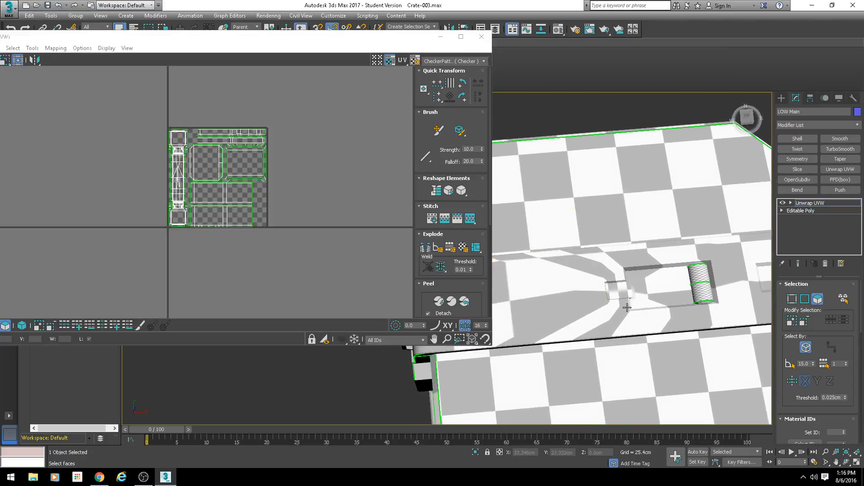
pyautogui.scroll(-5, 585, 297)
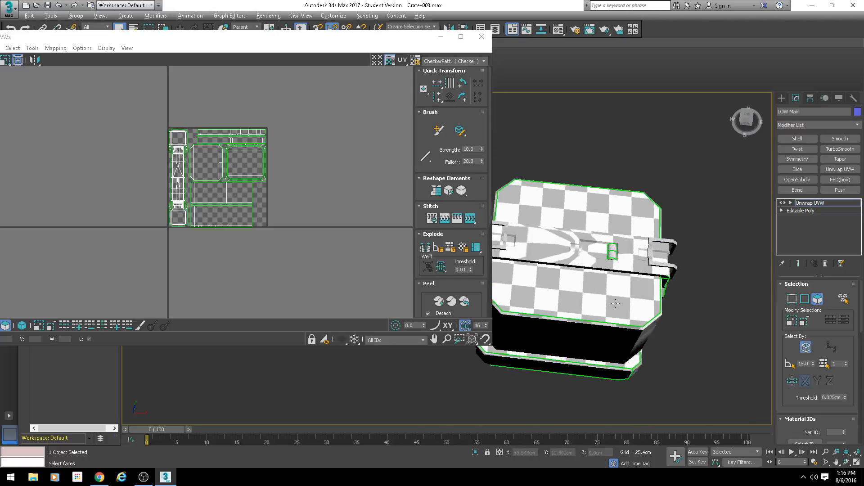
pyautogui.scroll(5, 627, 288)
pyautogui.moveTo(630, 248); pyautogui.dragTo(606, 265, button='middle')
pyautogui.keyDown('alt'); pyautogui.moveTo(578, 234); pyautogui.dragTo(590, 293, button='middle'); pyautogui.keyUp('alt')
pyautogui.scroll(4, 562, 266)
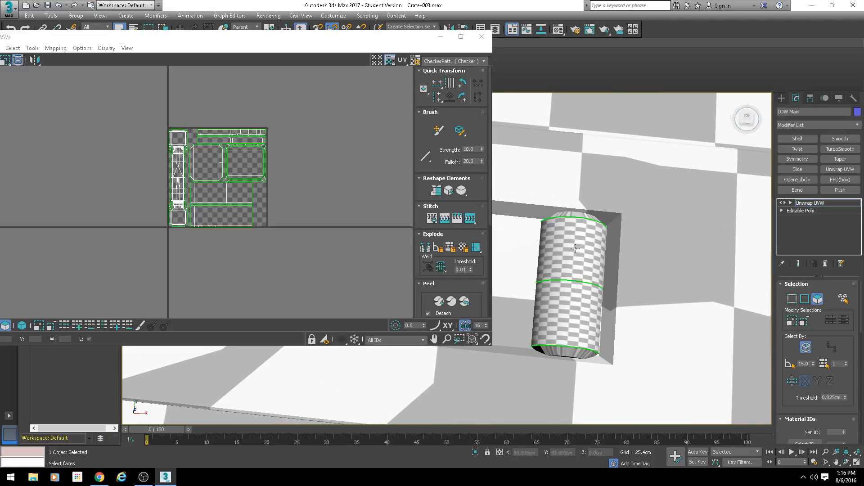
pyautogui.scroll(-4, 540, 268)
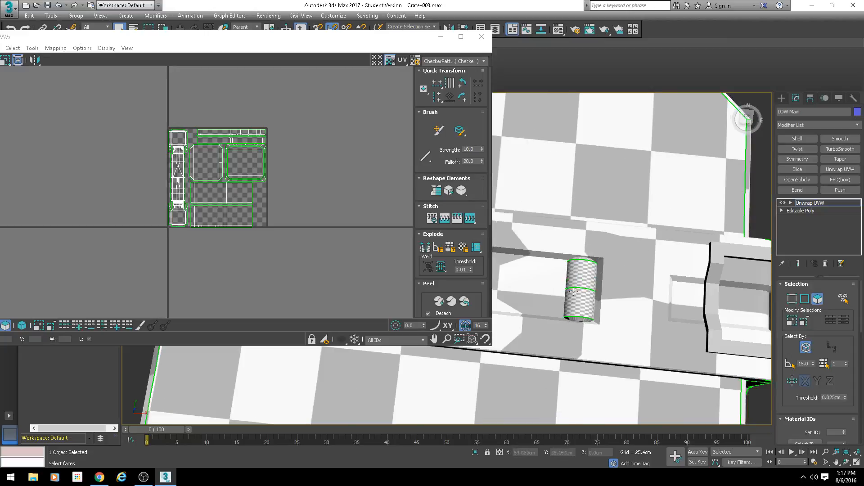
pyautogui.scroll(-2, 603, 317)
# Step: Examine the checker mapping across the crate's latch side, adjoining corner and lid
pyautogui.moveTo(603, 316); pyautogui.dragTo(574, 314, button='middle')
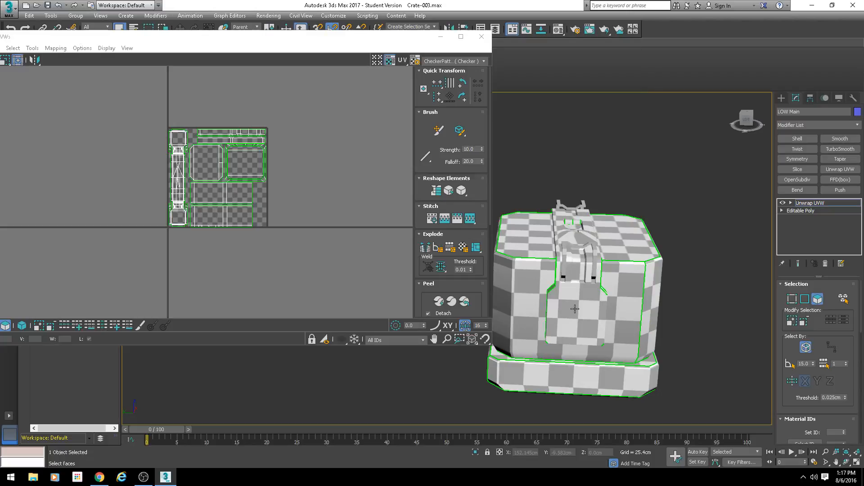
pyautogui.keyDown('alt'); pyautogui.moveTo(581, 316); pyautogui.dragTo(617, 298, button='middle'); pyautogui.keyUp('alt')
pyautogui.scroll(3, 587, 293)
pyautogui.keyDown('alt'); pyautogui.moveTo(593, 333); pyautogui.dragTo(639, 315, button='middle'); pyautogui.keyUp('alt')
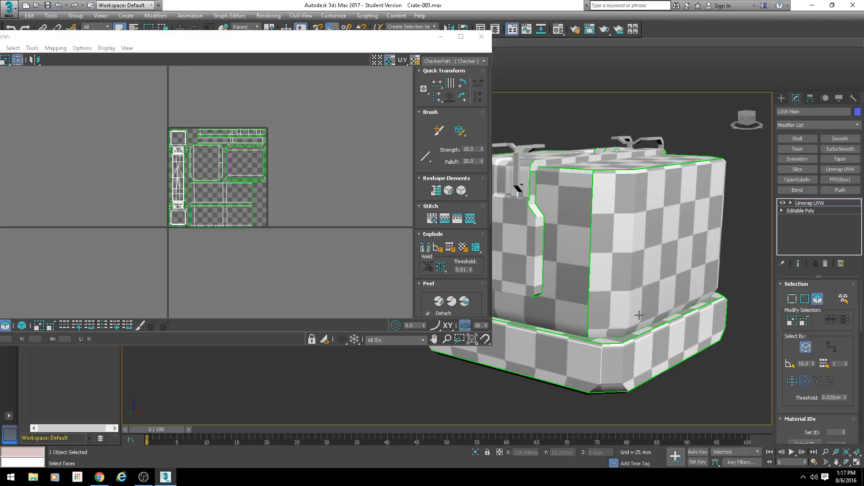
pyautogui.keyDown('alt'); pyautogui.moveTo(640, 314); pyautogui.dragTo(618, 310, button='middle'); pyautogui.keyUp('alt')
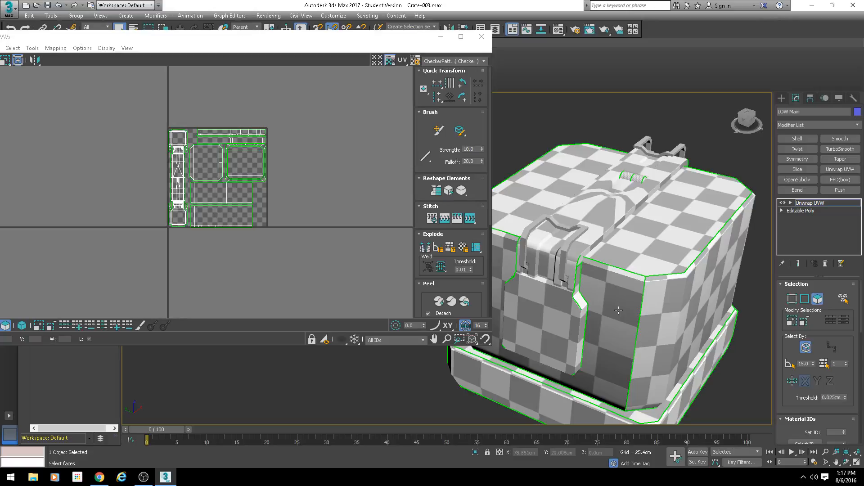
pyautogui.moveTo(617, 306)
pyautogui.keyDown('alt'); pyautogui.mouseDown(button='middle')
pyautogui.moveTo(629, 266)
pyautogui.moveTo(594, 327)
pyautogui.moveTo(585, 316)
pyautogui.moveTo(604, 301)
pyautogui.mouseUp(button='middle'); pyautogui.keyUp('alt')
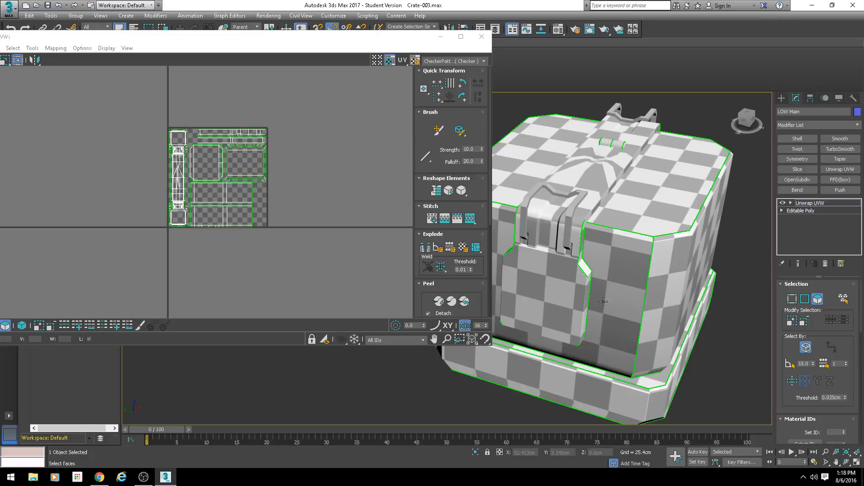
# Step: Compare the checker squares on the crate's long side, rounded corners, base rim and latch plate
pyautogui.keyDown('alt'); pyautogui.moveTo(665, 291); pyautogui.dragTo(622, 240, button='middle'); pyautogui.keyUp('alt')
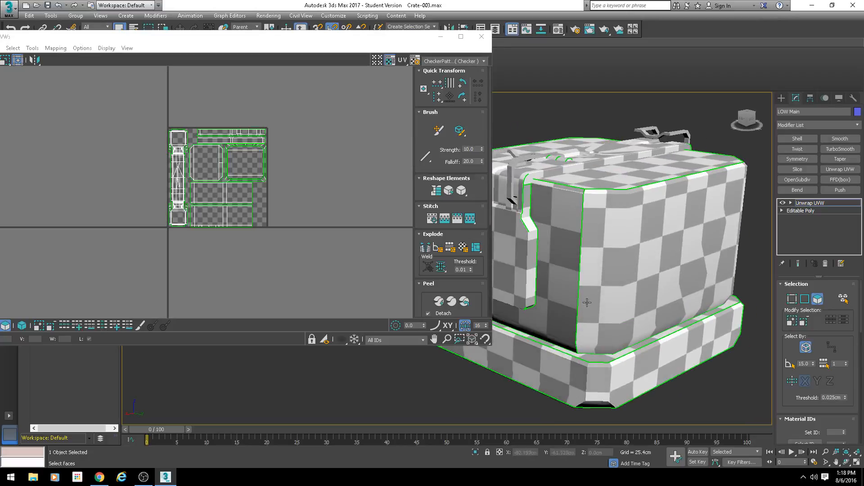
pyautogui.keyDown('alt'); pyautogui.moveTo(687, 253); pyautogui.dragTo(610, 195, button='middle'); pyautogui.keyUp('alt')
pyautogui.keyDown('alt'); pyautogui.moveTo(611, 194); pyautogui.dragTo(626, 226, button='middle'); pyautogui.keyUp('alt')
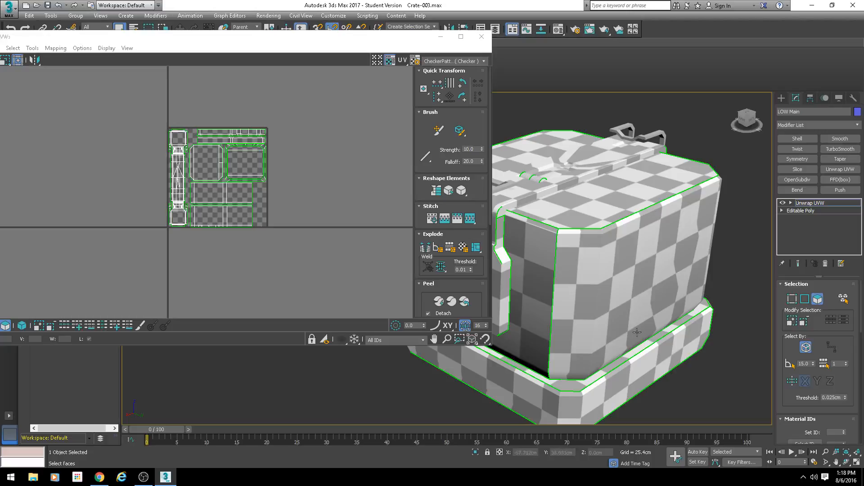
pyautogui.press('alt')
pyautogui.keyDown('alt'); pyautogui.moveTo(617, 306); pyautogui.dragTo(610, 242, button='middle'); pyautogui.keyUp('alt')
pyautogui.keyDown('alt'); pyautogui.moveTo(604, 307); pyautogui.dragTo(663, 293, button='middle'); pyautogui.keyUp('alt')
pyautogui.scroll(-3, 270, 198)
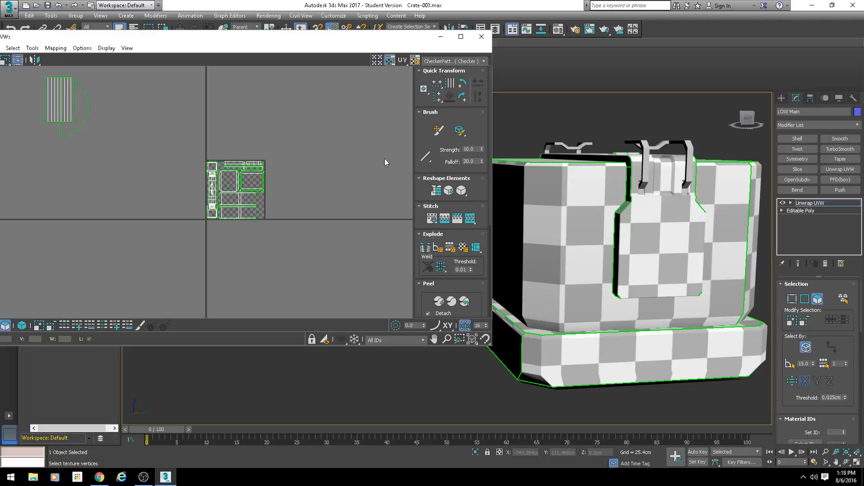
# Step: Examine the whole UV layout against the checkered crate seen from its latch corner and long side
pyautogui.scroll(-2, 276, 182)
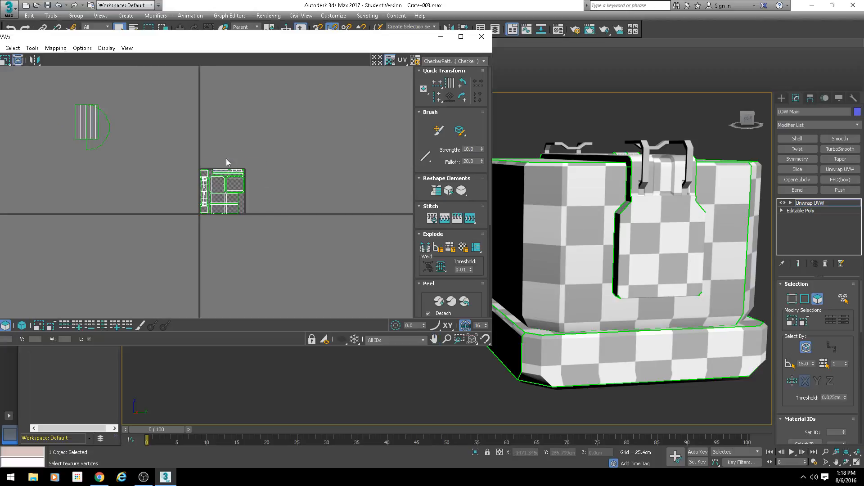
pyautogui.scroll(-2, 226, 162)
pyautogui.scroll(4, 218, 177)
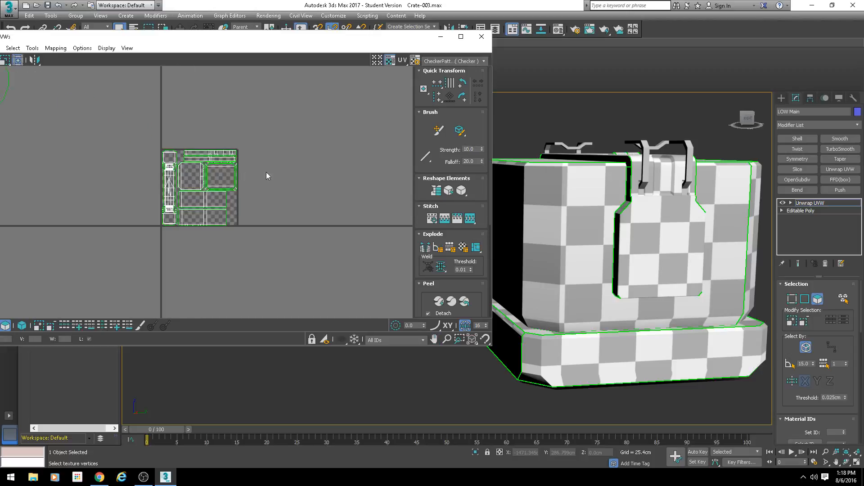
pyautogui.scroll(-3, 664, 231)
pyautogui.keyDown('alt'); pyautogui.moveTo(664, 231); pyautogui.dragTo(650, 228, button='middle'); pyautogui.keyUp('alt')
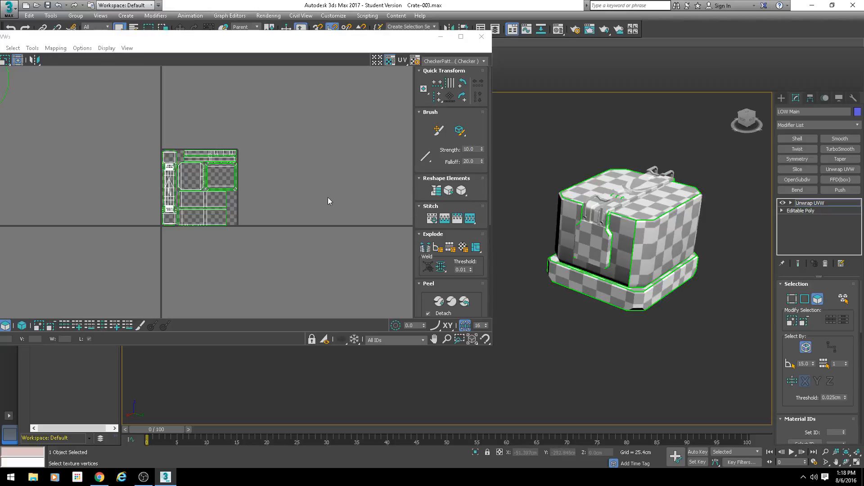
pyautogui.keyDown('alt'); pyautogui.moveTo(530, 228); pyautogui.dragTo(637, 288, button='middle'); pyautogui.keyUp('alt')
pyautogui.scroll(4, 601, 227)
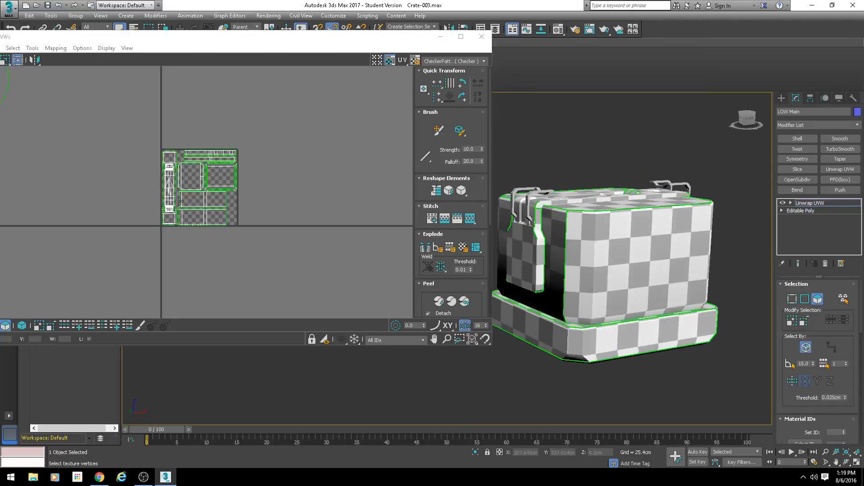
# Step: Select all faces in the UV layout, then only the large lid face, clearing each selection
pyautogui.moveTo(261, 125); pyautogui.dragTo(158, 231)
pyautogui.scroll(3, 191, 192)
pyautogui.scroll(-3, 198, 136)
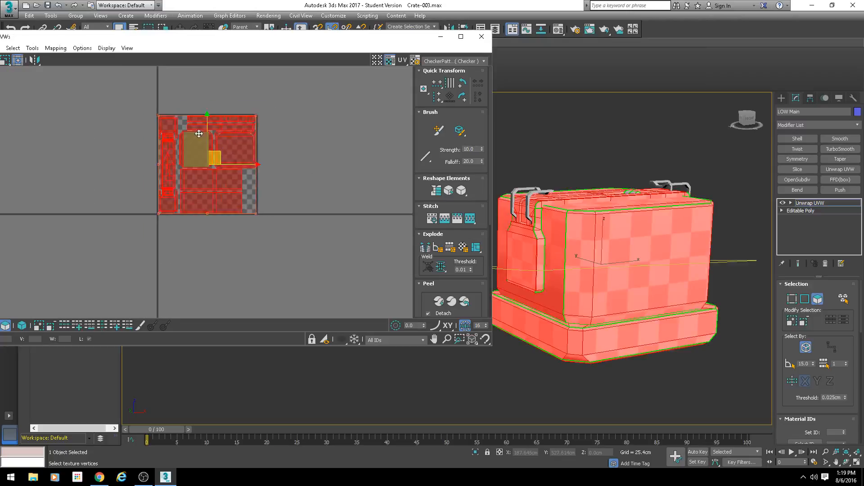
pyautogui.hotkey('ctrl', 'd')
pyautogui.click(229, 138)
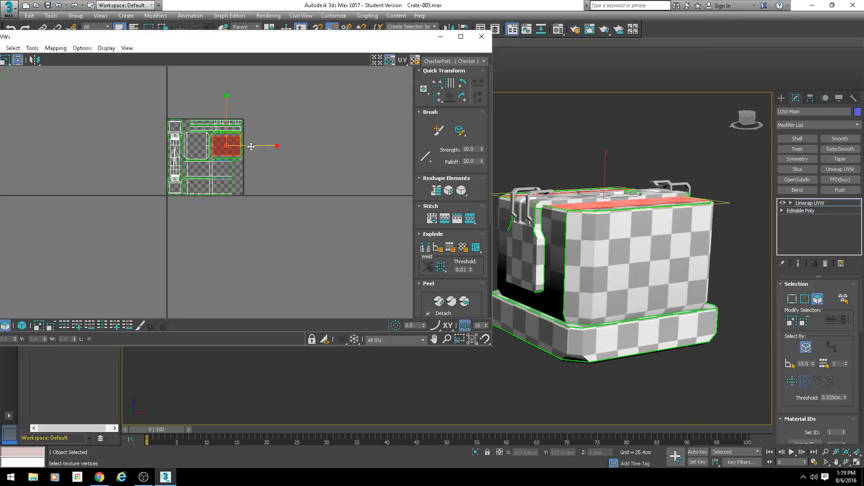
pyautogui.click(185, 81)
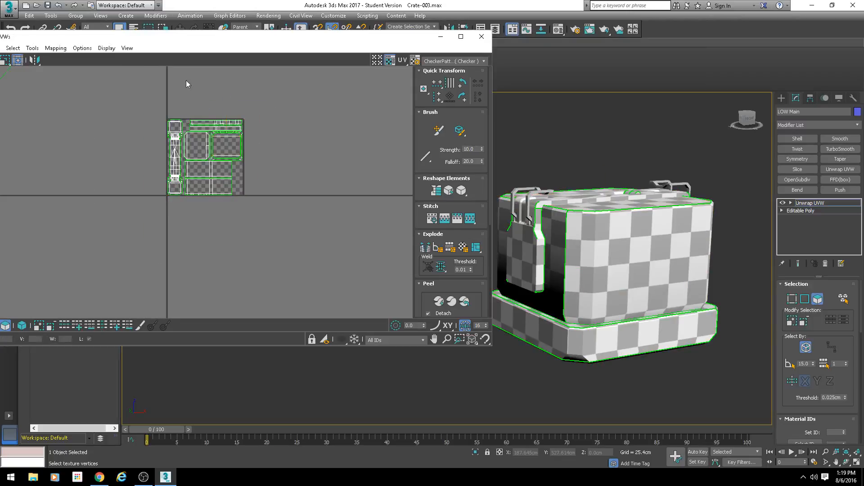
# Step: Pull the lid's narrow edge face below the UV tile and the crate's bottom face far to its right
pyautogui.click(231, 156)
pyautogui.moveTo(238, 153); pyautogui.dragTo(207, 224)
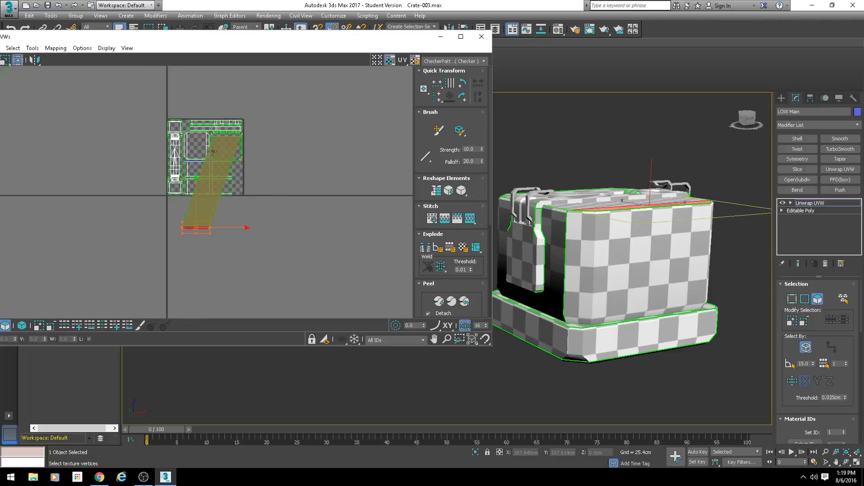
pyautogui.click(202, 147)
pyautogui.moveTo(202, 143); pyautogui.dragTo(532, 64)
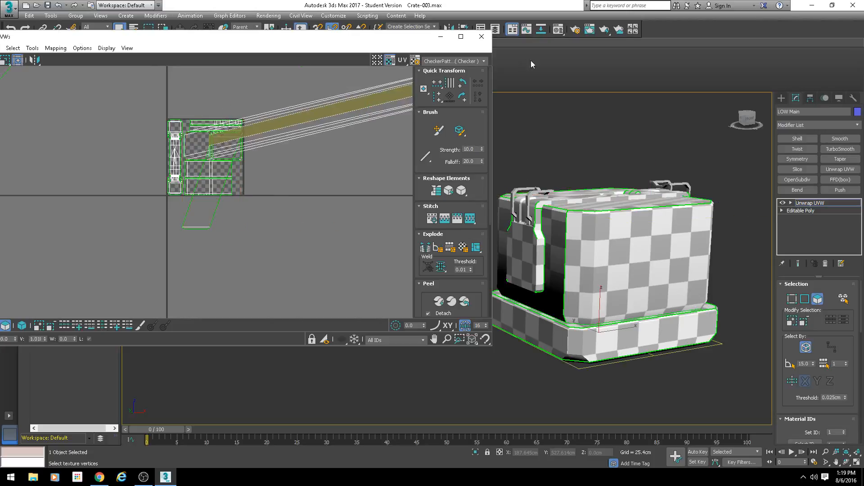
# Step: Pull the end square and a middle face of the tall narrow UV island below the tile
pyautogui.click(195, 129)
pyautogui.click(176, 126)
pyautogui.moveTo(179, 124); pyautogui.dragTo(241, 205)
pyautogui.click(173, 166)
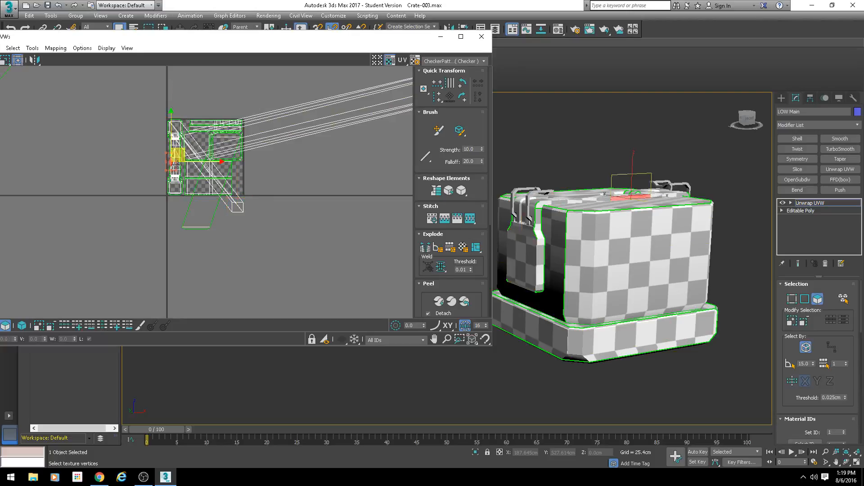
pyautogui.moveTo(181, 158); pyautogui.dragTo(281, 274)
# Step: Pull another face of the tall narrow UV island far out past the tile's left edge
pyautogui.click(196, 146)
pyautogui.scroll(3, 198, 147)
pyautogui.click(150, 170)
pyautogui.click(138, 225)
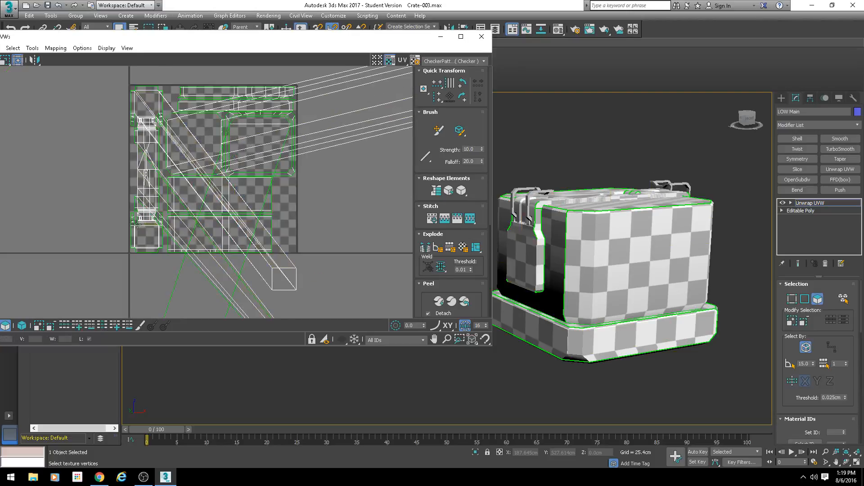
pyautogui.moveTo(137, 224); pyautogui.dragTo(0, 220)
# Step: Examine the stretched faces in the scrambled UV layout and clear the face selection
pyautogui.scroll(-3, 347, 214)
pyautogui.moveTo(304, 205); pyautogui.dragTo(237, 209, button='middle')
pyautogui.scroll(2, 237, 209)
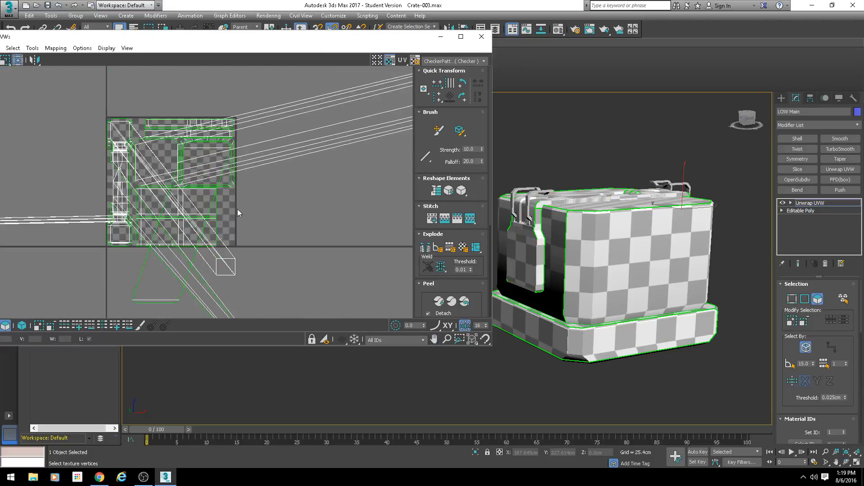
pyautogui.scroll(-2, 234, 207)
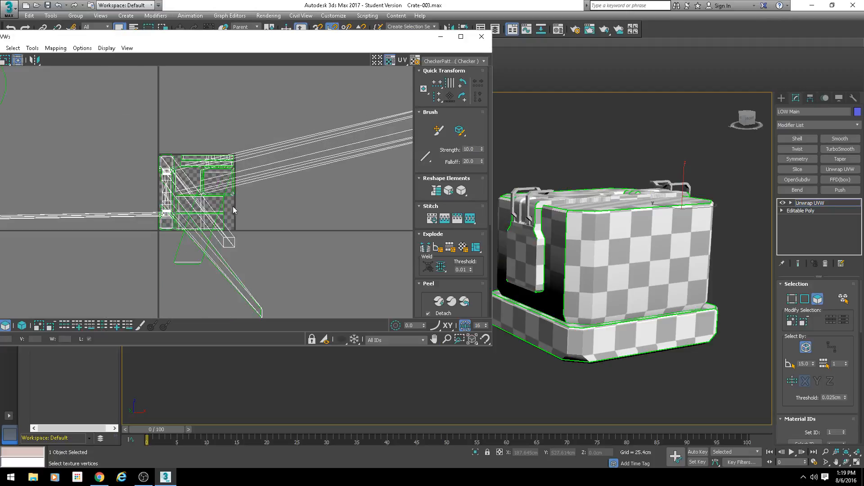
pyautogui.moveTo(254, 212); pyautogui.dragTo(241, 222, button='middle')
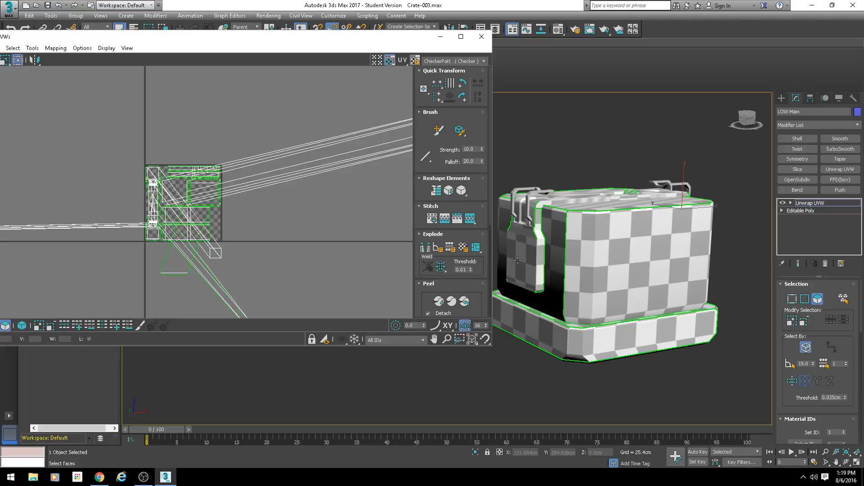
pyautogui.scroll(-1, 225, 212)
pyautogui.moveTo(226, 213); pyautogui.dragTo(244, 201, button='middle')
pyautogui.click(274, 210)
pyautogui.scroll(2, 291, 208)
pyautogui.click(327, 228)
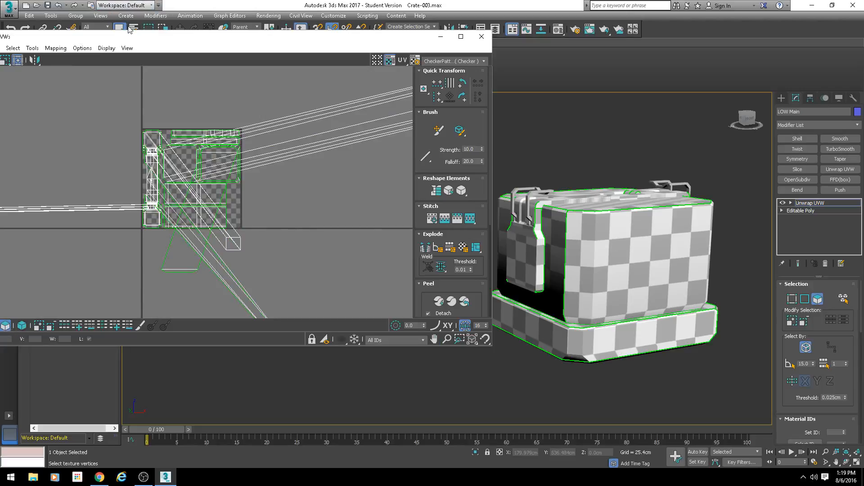
# Step: Apply Flatten Mapping with a 45.0 polygon angle threshold, 0.001 spacing, and cluster normalizing, rotating and hole filling enabled
pyautogui.moveTo(128, 38); pyautogui.dragTo(188, 44)
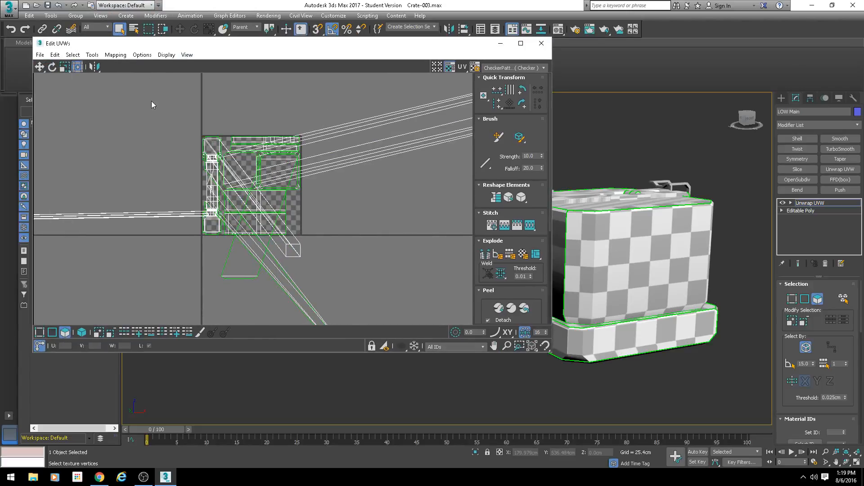
pyautogui.click(687, 118)
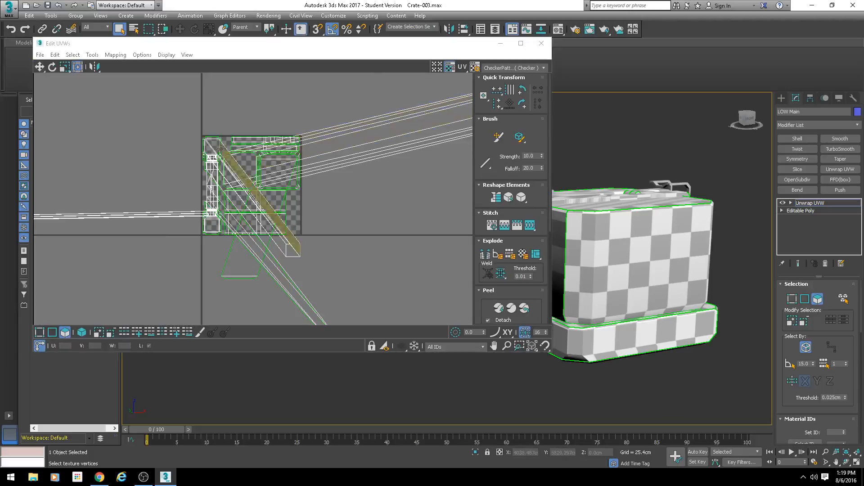
pyautogui.click(432, 262)
pyautogui.click(115, 54)
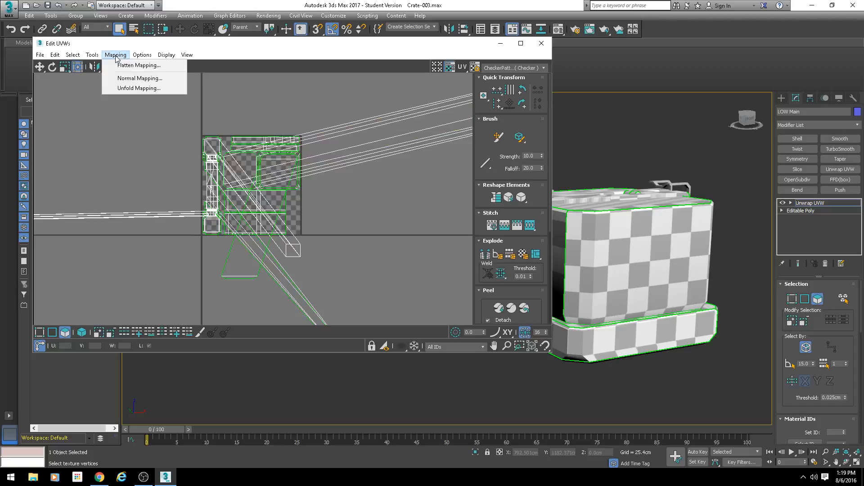
pyautogui.click(122, 62)
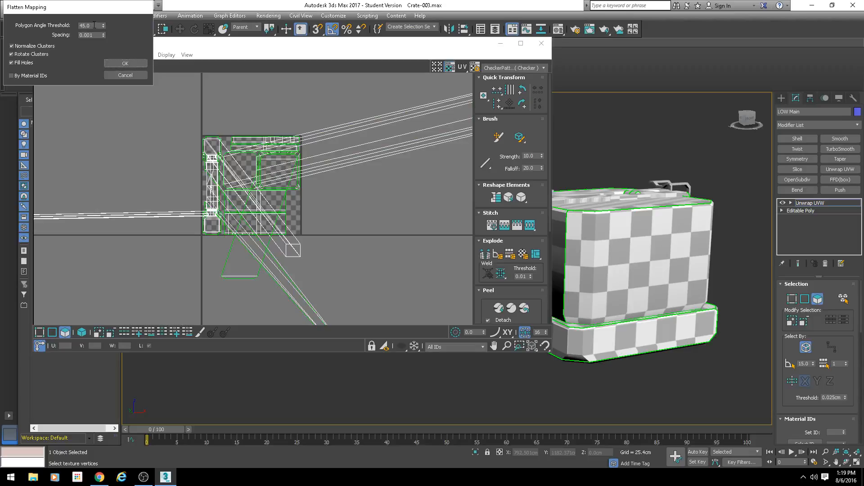
pyautogui.moveTo(94, 24)
pyautogui.mouseDown()
pyautogui.moveTo(75, 23)
pyautogui.moveTo(103, 31)
pyautogui.mouseUp()
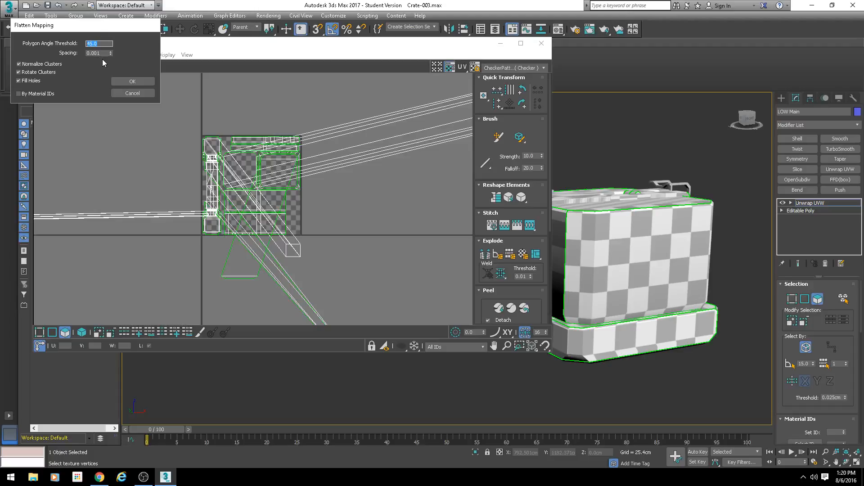
pyautogui.click(132, 81)
# Step: Turn on element selection for the UVs and select the whole island of the crate's bottom
pyautogui.scroll(4, 252, 180)
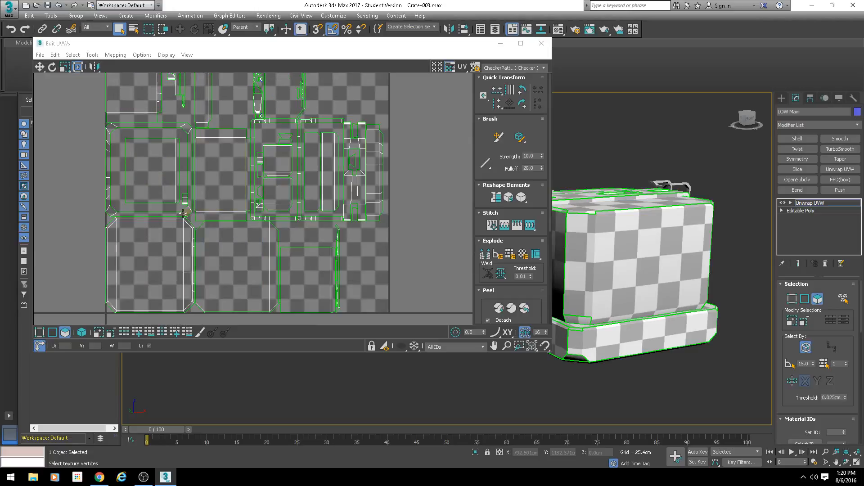
pyautogui.click(162, 242)
pyautogui.scroll(-2, 189, 263)
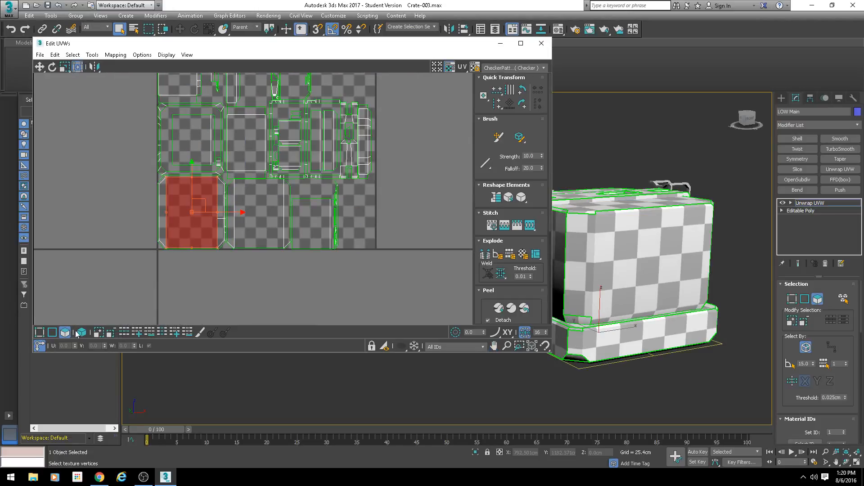
pyautogui.click(80, 332)
pyautogui.click(204, 220)
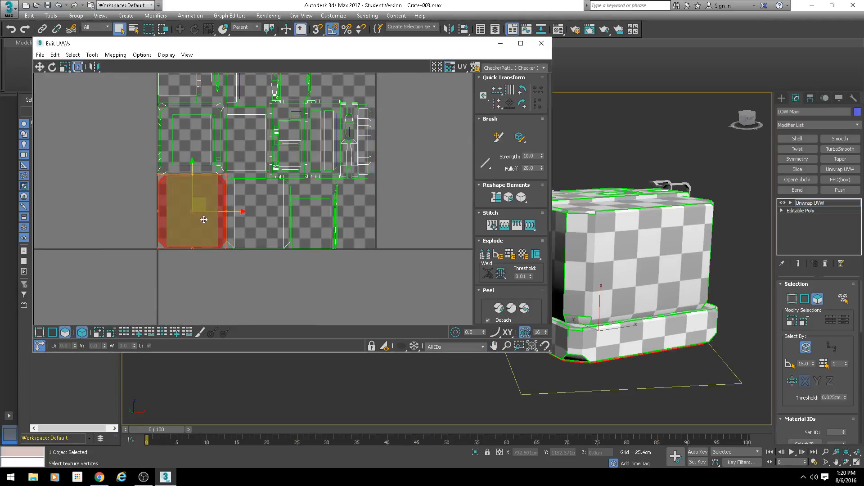
# Step: Select the small bevelled face at the crate's lower corner, just above the base rim, to find its UV island
pyautogui.keyDown('alt'); pyautogui.moveTo(648, 265); pyautogui.dragTo(681, 306, button='middle'); pyautogui.keyUp('alt')
pyautogui.click(243, 140)
pyautogui.keyDown('alt'); pyautogui.moveTo(656, 234); pyautogui.dragTo(629, 255, button='middle'); pyautogui.keyUp('alt')
pyautogui.scroll(4, 596, 310)
pyautogui.moveTo(598, 311); pyautogui.dragTo(614, 325, button='middle')
pyautogui.click(607, 308)
pyautogui.click(368, 281)
pyautogui.click(324, 237)
pyautogui.click(614, 325)
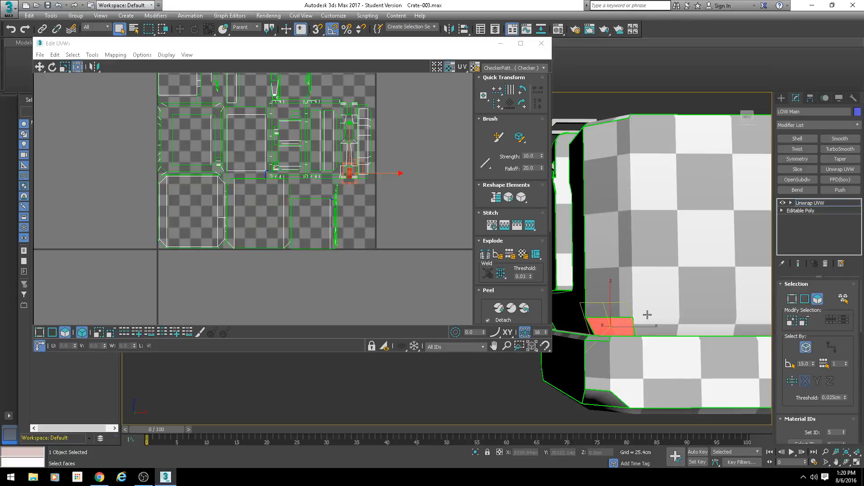
# Step: Locate the selected bevelled face's island within the full flattened layout and clear the selection
pyautogui.keyDown('alt'); pyautogui.moveTo(649, 315); pyautogui.dragTo(586, 299, button='middle'); pyautogui.keyUp('alt')
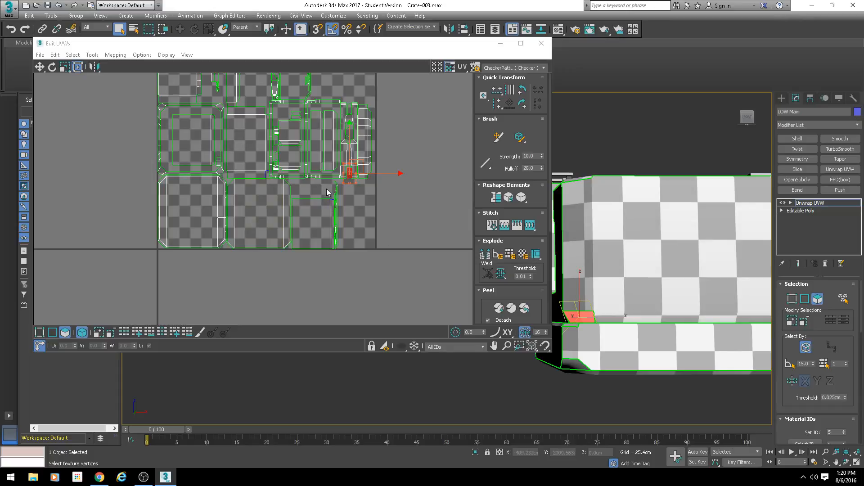
pyautogui.scroll(-4, 299, 156)
pyautogui.moveTo(338, 151); pyautogui.dragTo(254, 202, button='middle')
pyautogui.scroll(5, 254, 200)
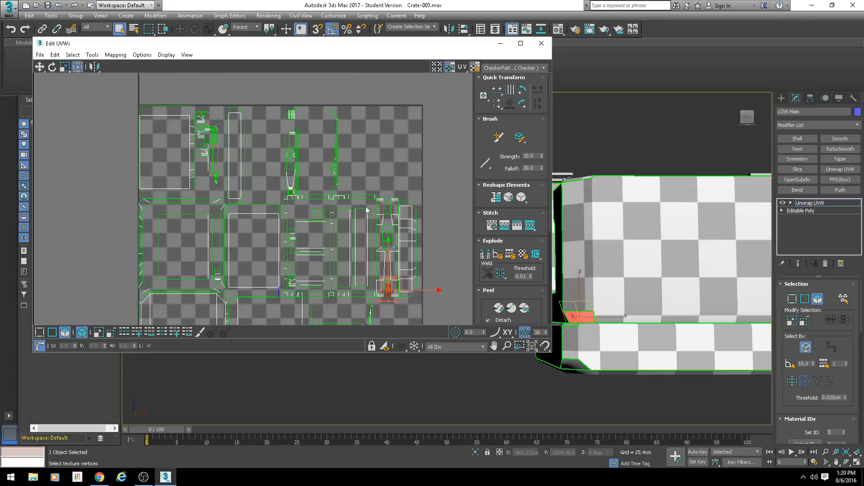
pyautogui.scroll(-3, 334, 206)
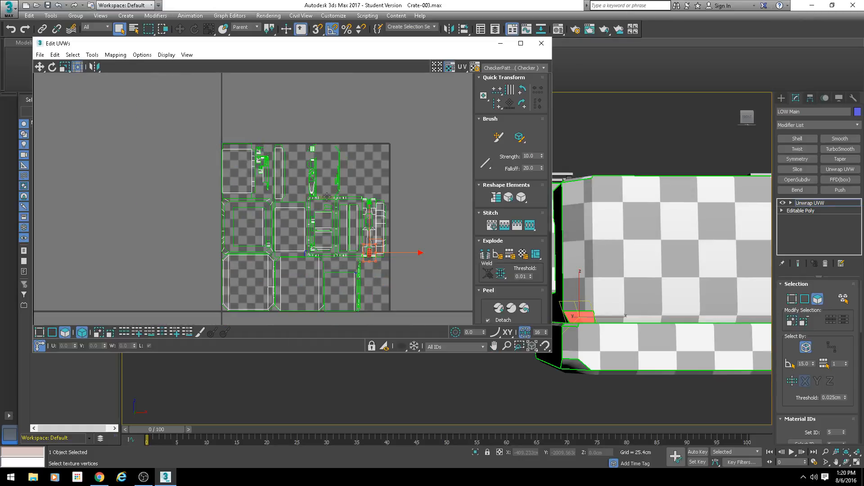
pyautogui.click(390, 142)
pyautogui.scroll(3, 366, 207)
pyautogui.moveTo(298, 208); pyautogui.dragTo(282, 178, button='middle')
pyautogui.scroll(-3, 281, 178)
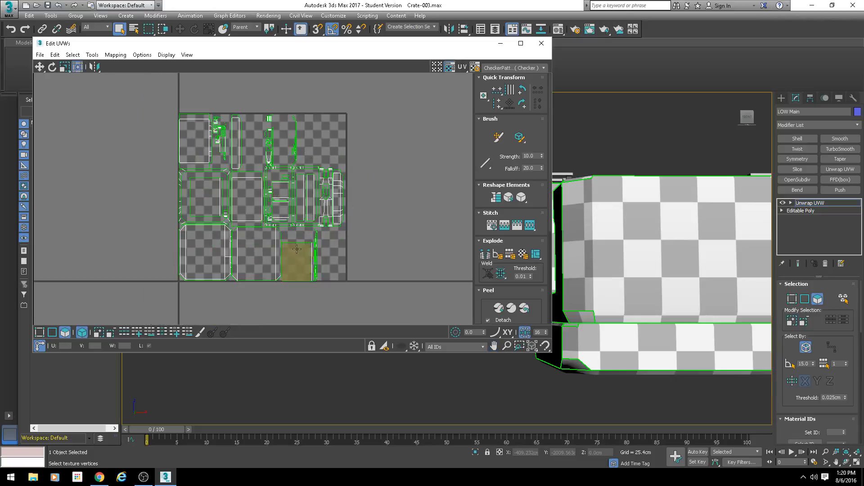
# Step: Examine the checker pattern and seams around the crate's corner and the side carrying the latch plate
pyautogui.scroll(-1, 299, 249)
pyautogui.scroll(2, 317, 203)
pyautogui.scroll(-4, 690, 299)
pyautogui.keyDown('alt'); pyautogui.moveTo(634, 277); pyautogui.dragTo(662, 301, button='middle'); pyautogui.keyUp('alt')
pyautogui.scroll(3, 647, 301)
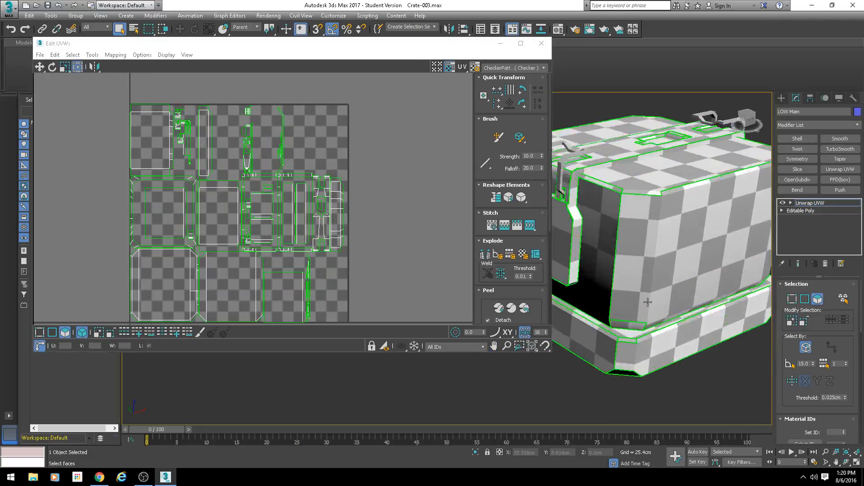
pyautogui.scroll(2, 617, 337)
pyautogui.scroll(-3, 606, 308)
pyautogui.keyDown('alt'); pyautogui.moveTo(666, 247); pyautogui.dragTo(621, 314, button='middle'); pyautogui.keyUp('alt')
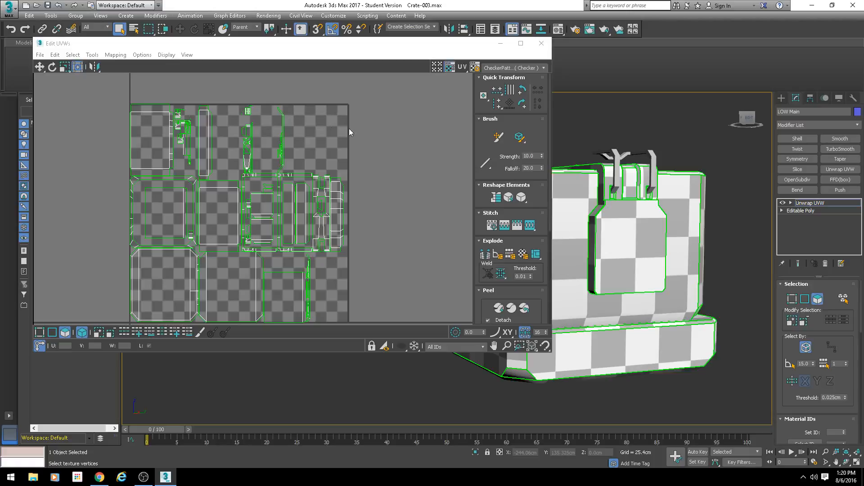
# Step: Reapply Flatten Mapping with a higher polygon angle threshold, keeping 0.001 spacing and cluster normalizing, rotating and hole filling enabled
pyautogui.scroll(-2, 335, 187)
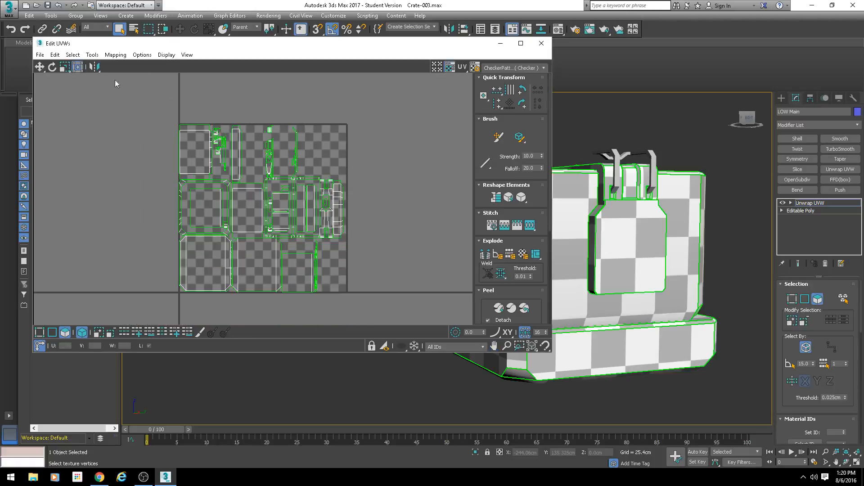
pyautogui.click(92, 55)
pyautogui.click(126, 65)
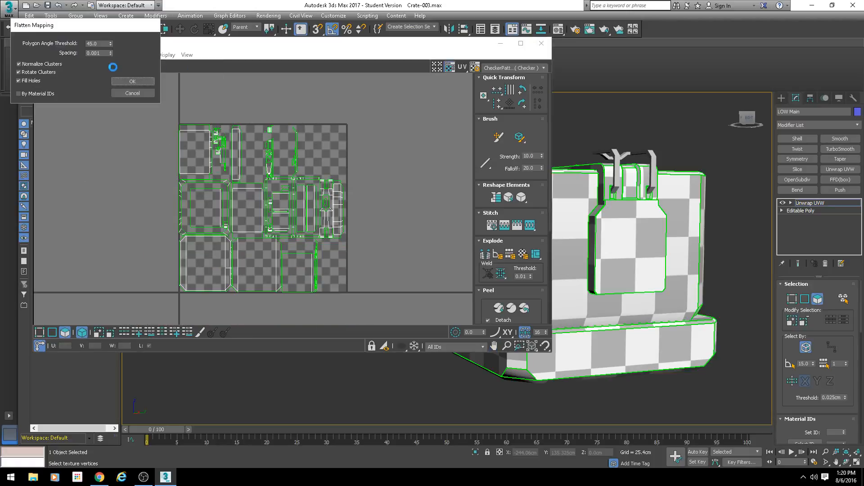
pyautogui.doubleClick(111, 41)
pyautogui.click(145, 81)
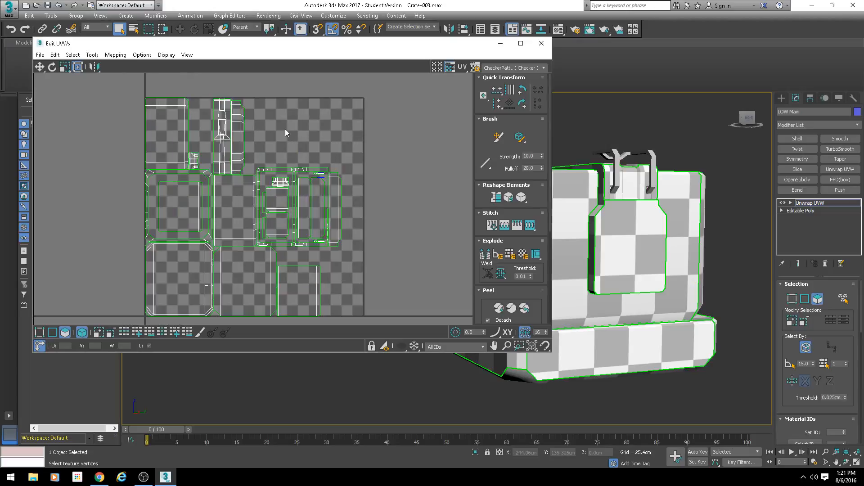
# Step: Inspect the small dense island between the upper rectangular shell and the tall narrow strip, and clear the selection
pyautogui.scroll(3, 286, 133)
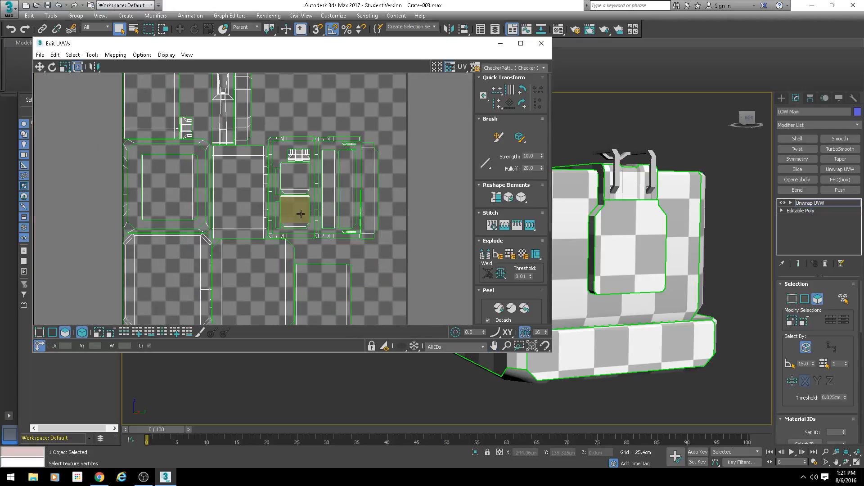
pyautogui.scroll(4, 214, 156)
pyautogui.moveTo(181, 95); pyautogui.dragTo(184, 182, button='middle')
pyautogui.click(158, 185)
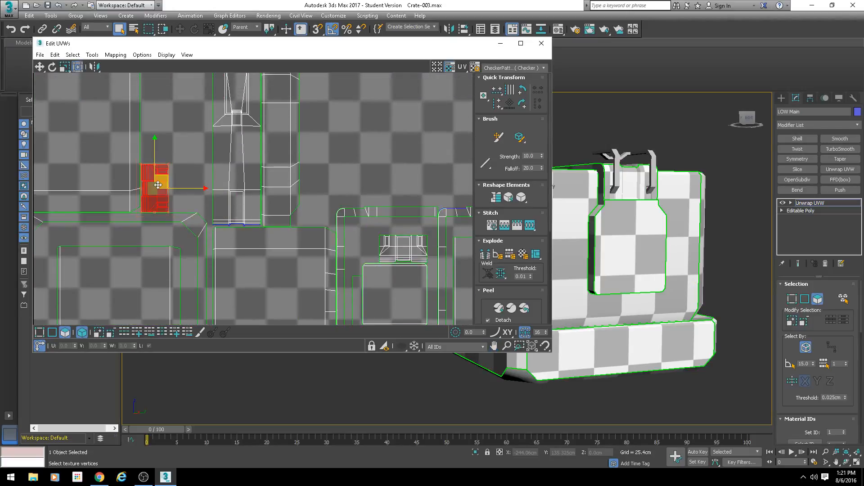
pyautogui.scroll(3, 240, 143)
pyautogui.click(243, 145)
pyautogui.scroll(-4, 251, 141)
pyautogui.keyDown('alt'); pyautogui.moveTo(623, 225); pyautogui.dragTo(668, 285, button='middle'); pyautogui.keyUp('alt')
pyautogui.click(332, 137)
# Step: Turn off the checker background in the UV editor so only the island outlines show
pyautogui.scroll(-5, 332, 137)
pyautogui.moveTo(379, 187); pyautogui.dragTo(317, 193, button='middle')
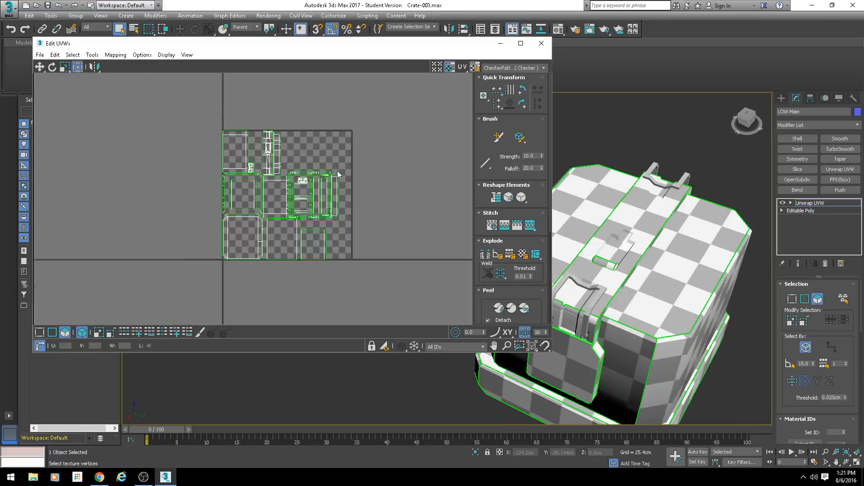
pyautogui.scroll(2, 338, 171)
pyautogui.moveTo(269, 132); pyautogui.dragTo(332, 137)
pyautogui.scroll(-3, 354, 190)
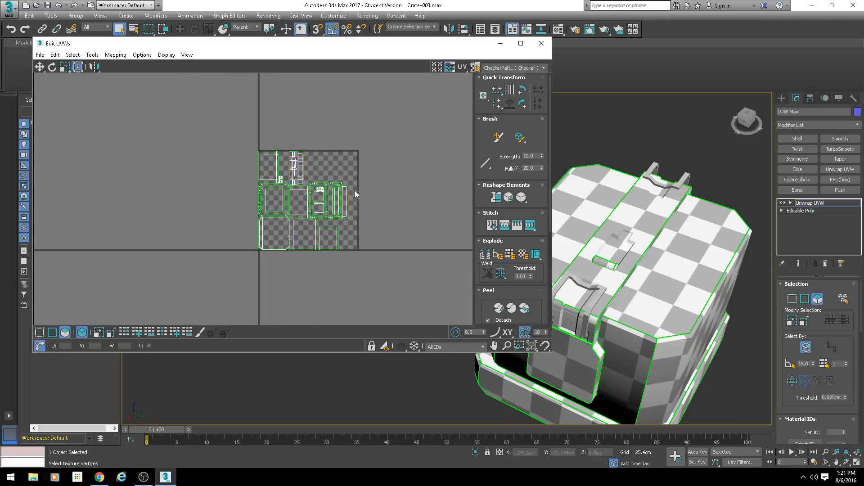
pyautogui.scroll(2, 344, 209)
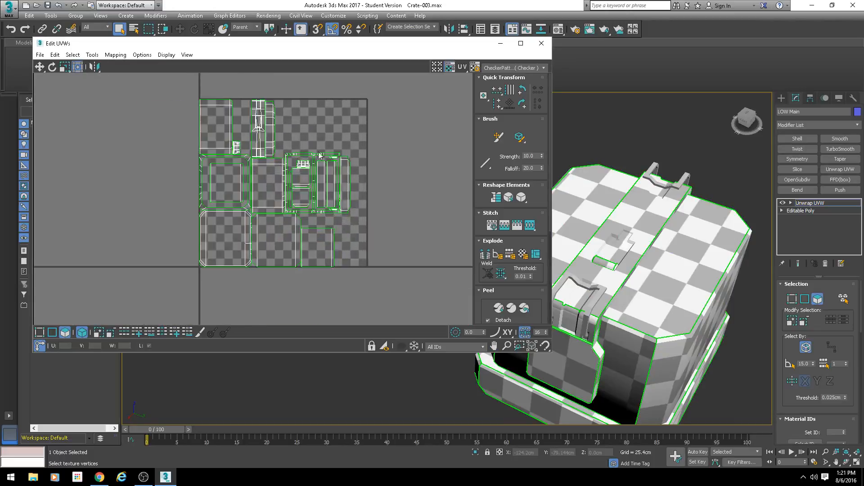
pyautogui.click(449, 68)
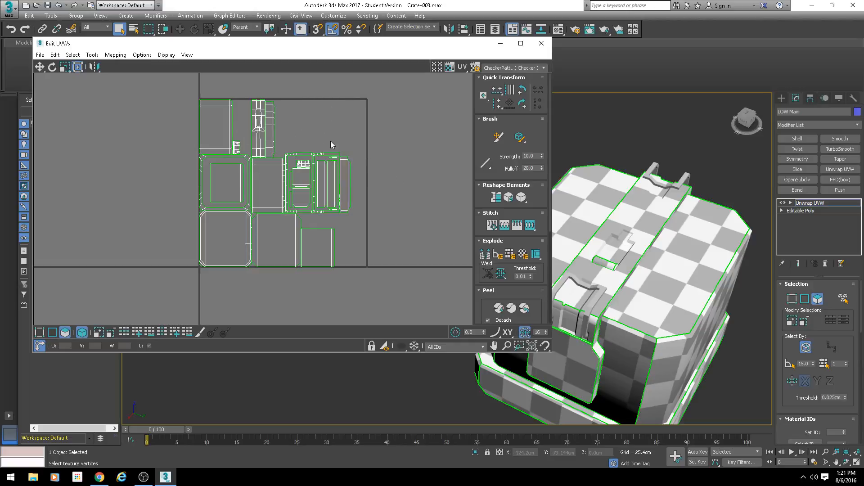
# Step: Select all UV islands and move them about 1.5 tiles in the negative U direction, outside the UV square
pyautogui.scroll(2, 329, 131)
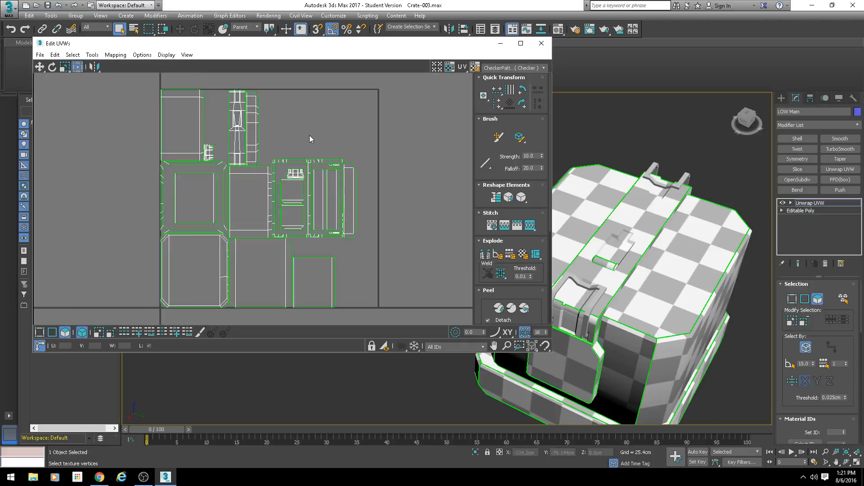
pyautogui.scroll(-5, 328, 145)
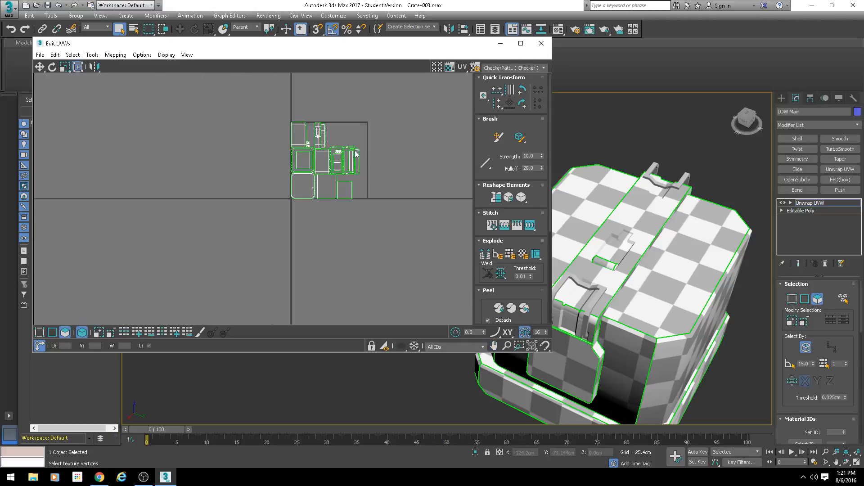
pyautogui.moveTo(410, 153); pyautogui.dragTo(359, 202, button='middle')
pyautogui.moveTo(379, 115); pyautogui.dragTo(272, 239)
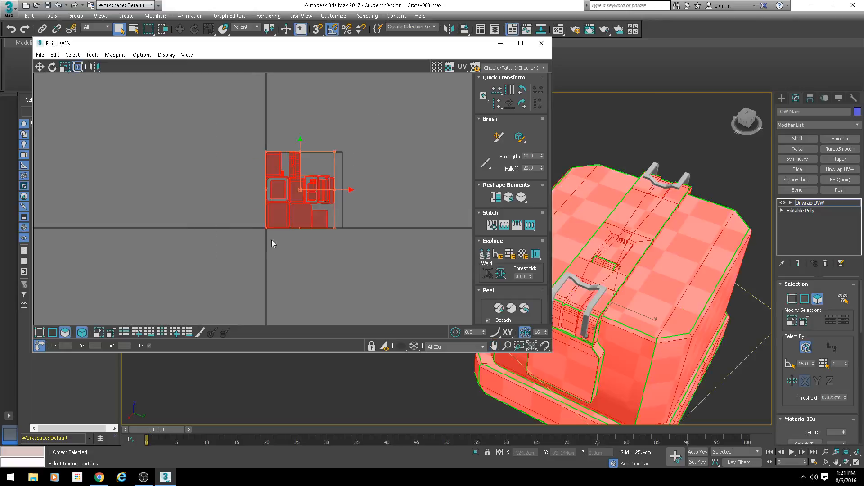
pyautogui.moveTo(271, 239); pyautogui.dragTo(310, 225, button='middle')
pyautogui.moveTo(343, 169); pyautogui.dragTo(242, 163)
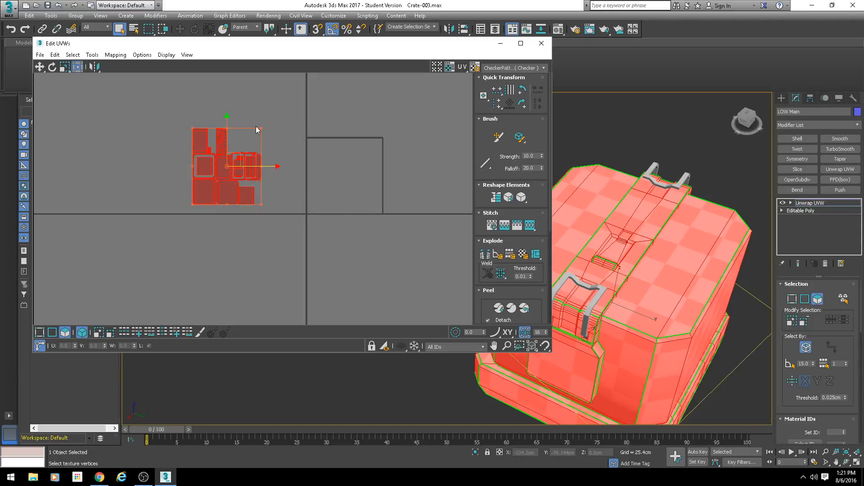
# Step: Narrow the UV editor window to uncover the whole crate in the viewport
pyautogui.keyDown('alt'); pyautogui.moveTo(633, 282); pyautogui.dragTo(658, 281, button='middle'); pyautogui.keyUp('alt')
pyautogui.scroll(-2, 651, 242)
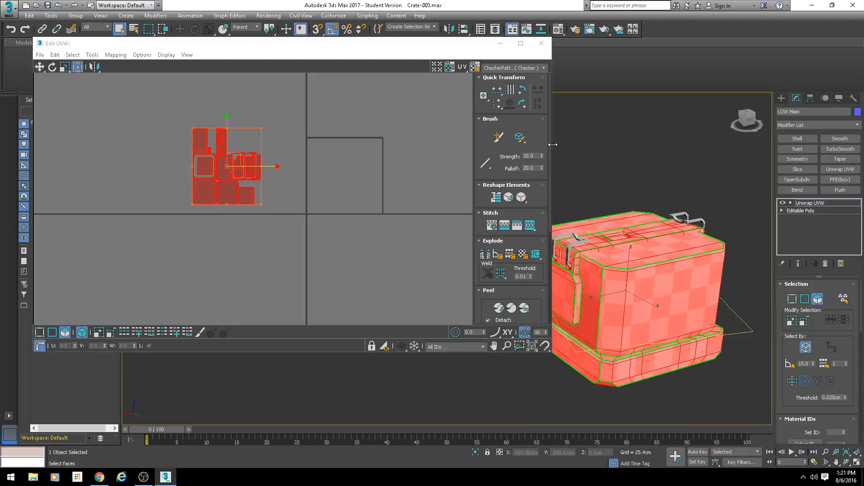
pyautogui.moveTo(551, 154); pyautogui.dragTo(423, 152)
pyautogui.moveTo(663, 263); pyautogui.dragTo(612, 257, button='middle')
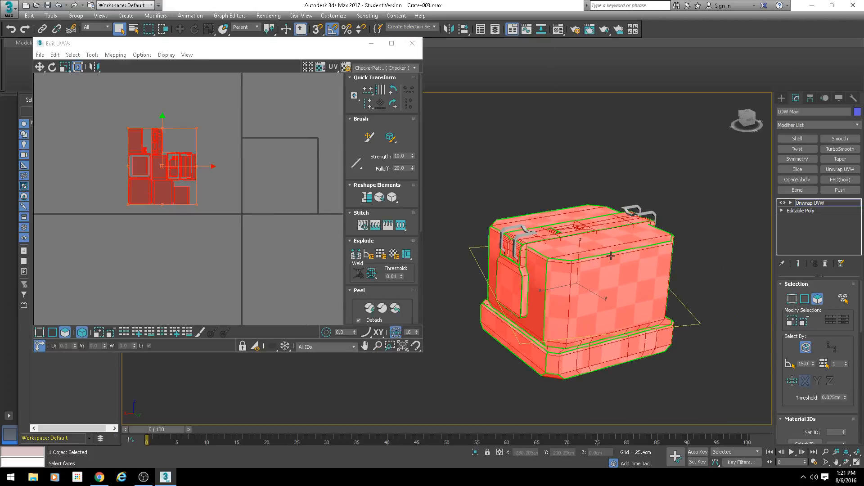
# Step: Select the complete UV island of the crate's underside, including its bevelled edges
pyautogui.keyDown('alt'); pyautogui.moveTo(549, 291); pyautogui.dragTo(569, 240, button='middle'); pyautogui.keyUp('alt')
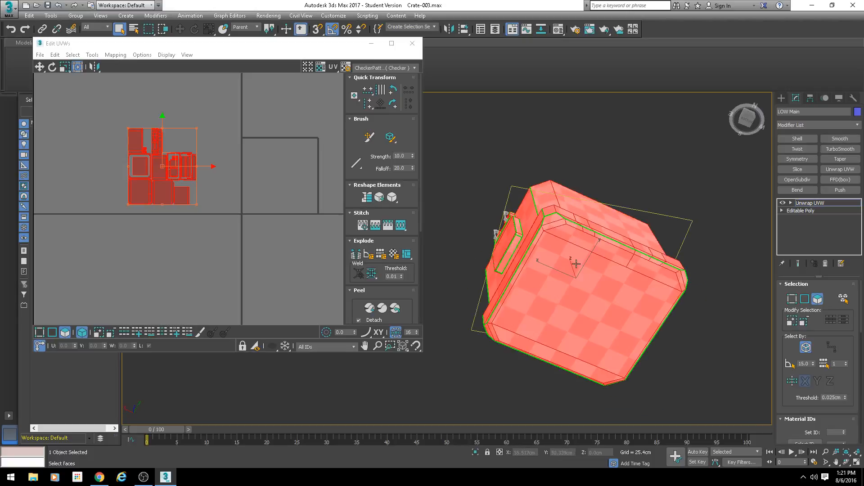
pyautogui.click(576, 263)
pyautogui.scroll(3, 165, 211)
pyautogui.doubleClick(122, 176)
pyautogui.scroll(-2, 124, 172)
pyautogui.moveTo(125, 170); pyautogui.dragTo(163, 174, button='middle')
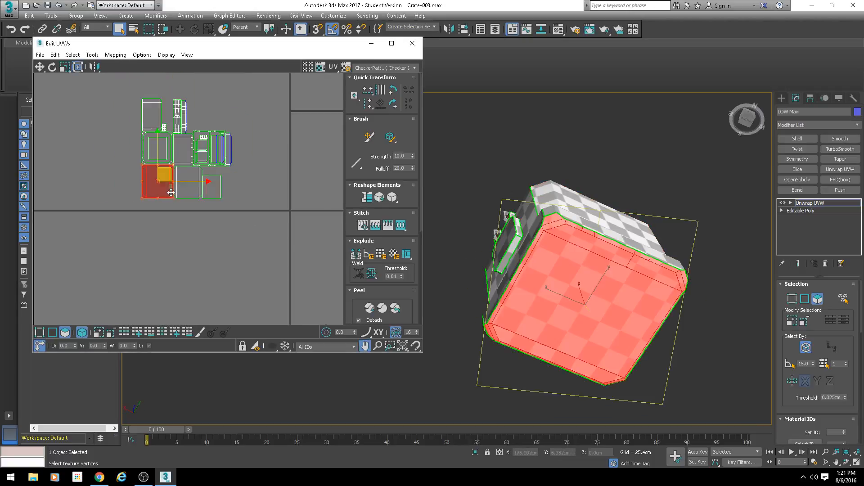
# Step: Reselect only the flat faces of the crate's underside, leaving out the surrounding bevelled faces
pyautogui.keyDown('alt'); pyautogui.moveTo(550, 257); pyautogui.dragTo(638, 298, button='middle'); pyautogui.keyUp('alt')
pyautogui.scroll(4, 571, 281)
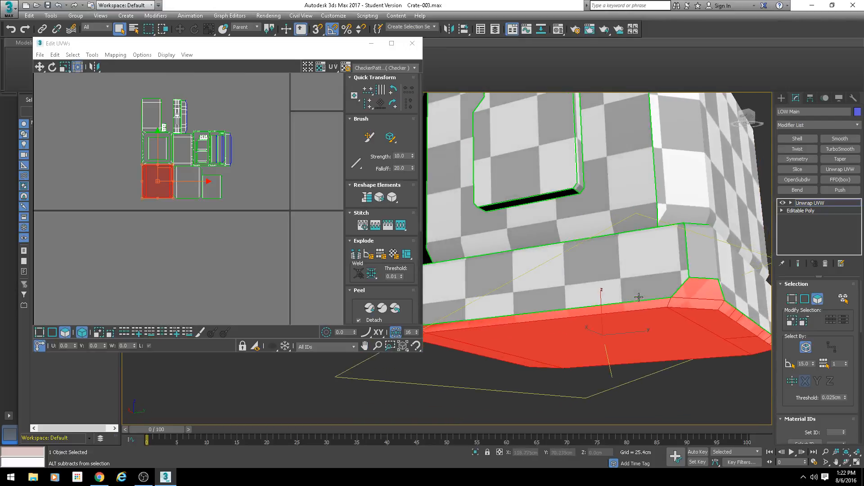
pyautogui.keyDown('alt'); pyautogui.moveTo(699, 293); pyautogui.dragTo(571, 289, button='middle'); pyautogui.keyUp('alt')
pyautogui.click(562, 279)
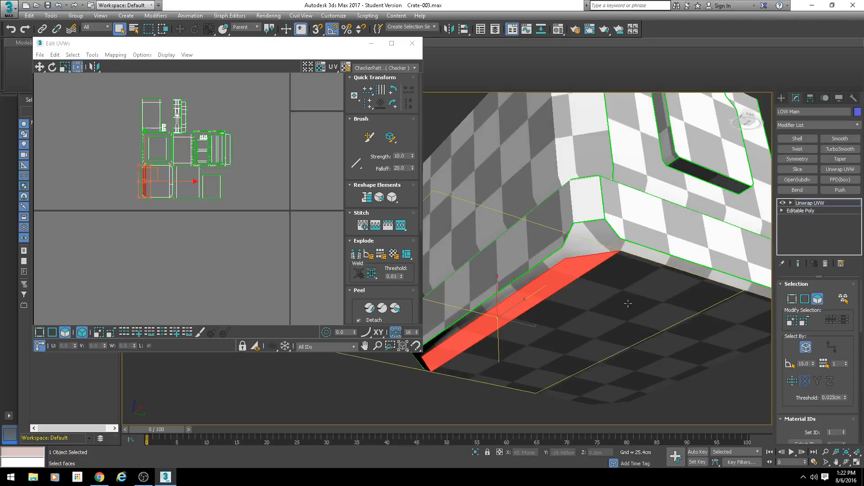
pyautogui.keyDown('ctrl'); pyautogui.click(630, 301); pyautogui.keyUp('ctrl')
pyautogui.moveTo(734, 343); pyautogui.dragTo(590, 290, button='middle')
pyautogui.scroll(-3, 617, 306)
pyautogui.keyDown('ctrl'); pyautogui.click(643, 282); pyautogui.keyUp('ctrl')
pyautogui.keyDown('alt'); pyautogui.moveTo(666, 285); pyautogui.dragTo(634, 280, button='middle'); pyautogui.keyUp('alt')
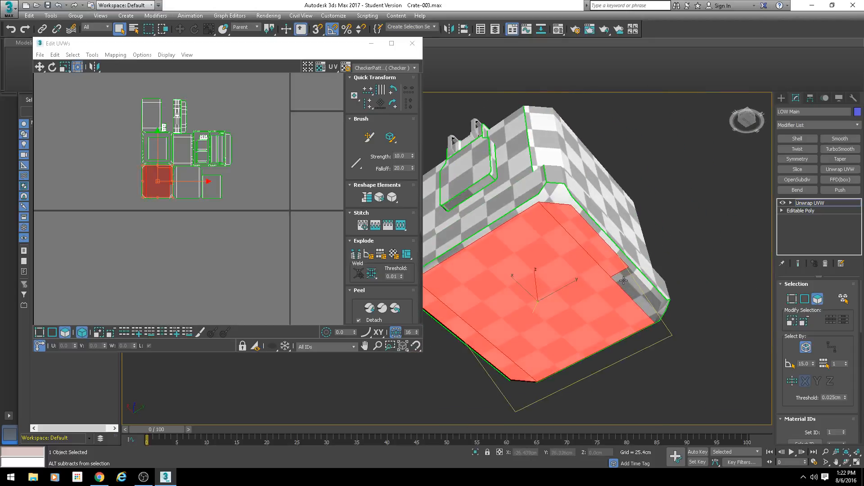
pyautogui.keyDown('ctrl'); pyautogui.click(634, 290); pyautogui.keyUp('ctrl')
pyautogui.keyDown('alt'); pyautogui.moveTo(693, 297); pyautogui.dragTo(623, 312, button='middle'); pyautogui.keyUp('alt')
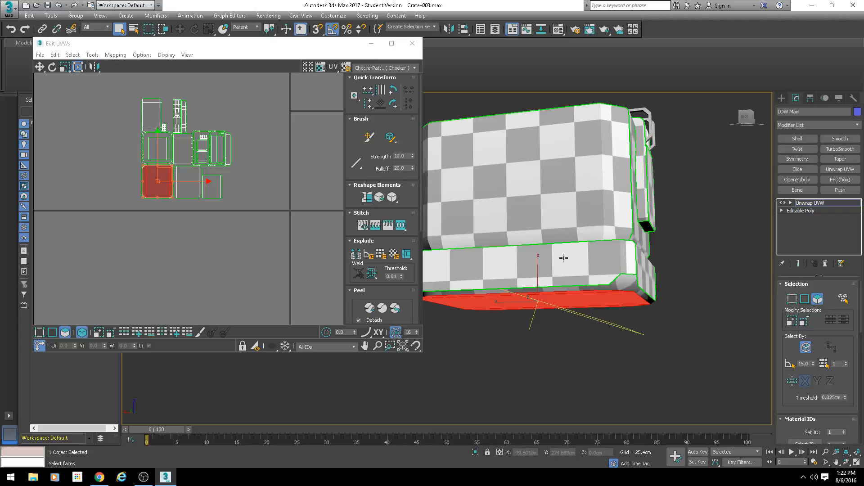
pyautogui.moveTo(166, 156); pyautogui.dragTo(228, 182, button='middle')
pyautogui.scroll(2, 228, 182)
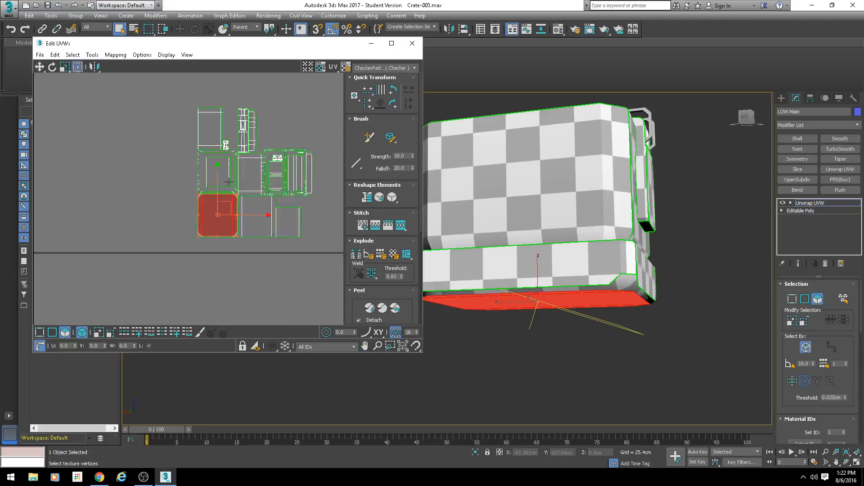
pyautogui.scroll(1, 229, 182)
pyautogui.moveTo(220, 216); pyautogui.dragTo(222, 199, button='middle')
pyautogui.scroll(-1, 216, 204)
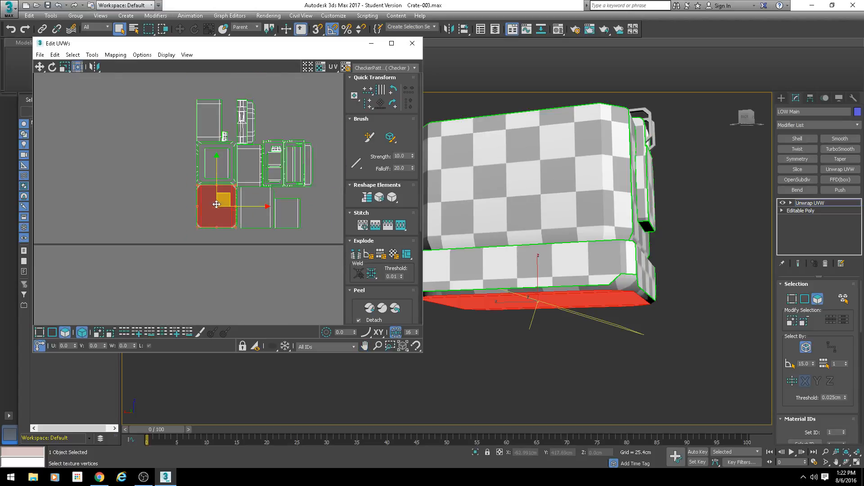
pyautogui.click(92, 55)
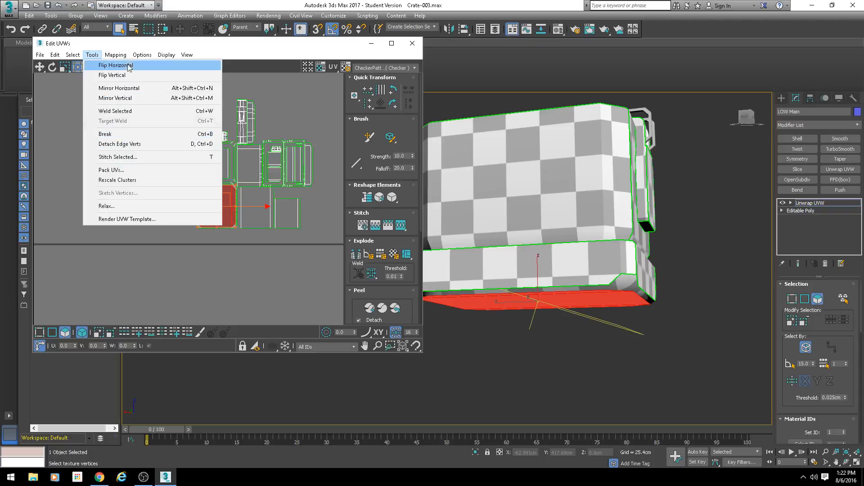
pyautogui.moveTo(91, 55)
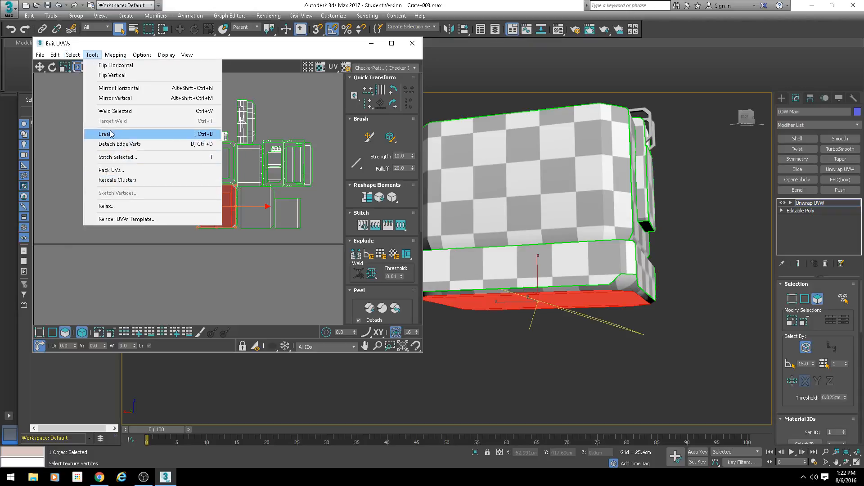
pyautogui.click(276, 46)
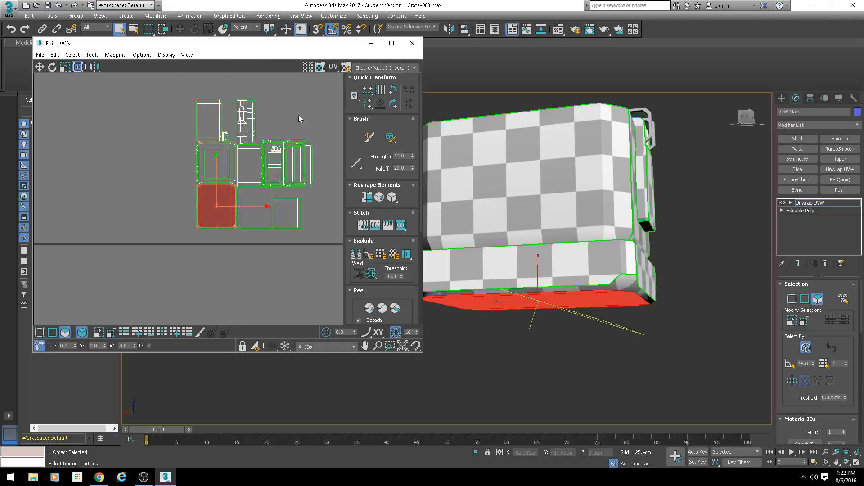
# Step: Try moving the UVs of the selected underside faces aside and undo the move
pyautogui.moveTo(567, 207); pyautogui.dragTo(623, 224, button='middle')
pyautogui.moveTo(230, 196); pyautogui.dragTo(202, 208)
pyautogui.hotkey('ctrl', 'z')
pyautogui.click(117, 58)
pyautogui.moveTo(92, 55)
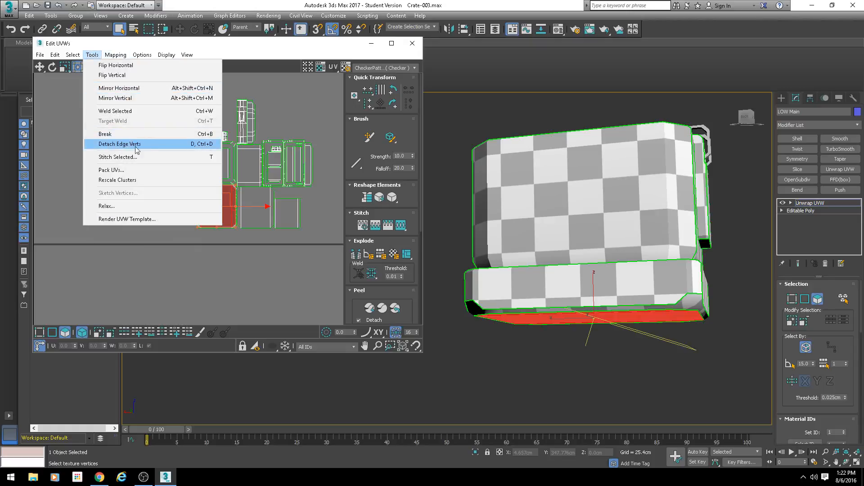
pyautogui.click(269, 44)
pyautogui.moveTo(218, 195); pyautogui.dragTo(274, 189, button='middle')
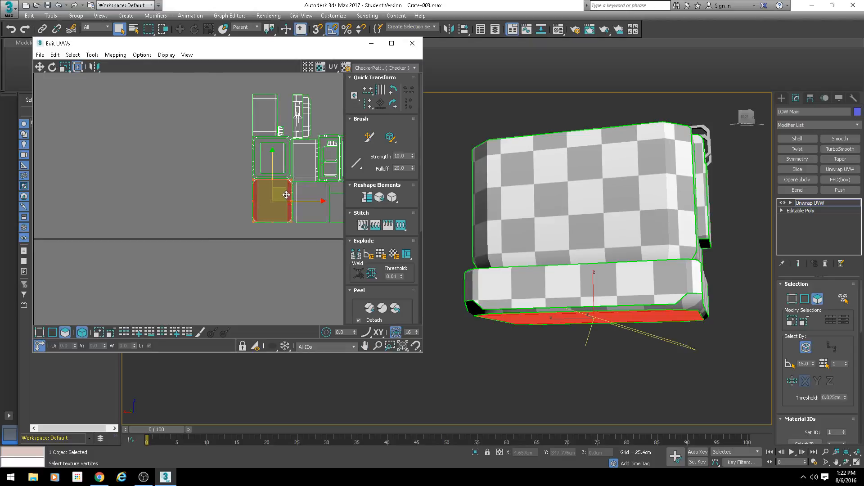
pyautogui.moveTo(286, 195)
pyautogui.mouseDown()
pyautogui.moveTo(263, 205)
pyautogui.moveTo(180, 156)
pyautogui.moveTo(277, 221)
pyautogui.moveTo(249, 207)
pyautogui.moveTo(293, 198)
pyautogui.mouseUp()
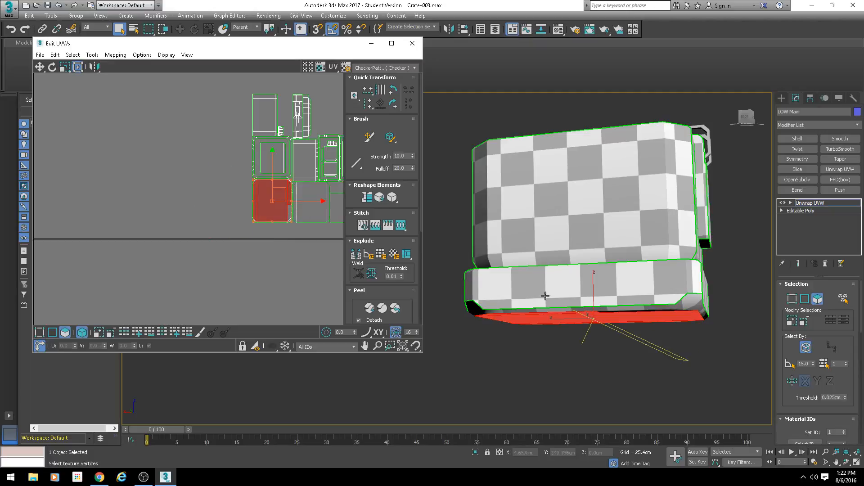
# Step: Move the UV island of the crate's selected underside faces well away from the other islands
pyautogui.keyDown('alt'); pyautogui.moveTo(545, 296); pyautogui.dragTo(613, 256, button='middle'); pyautogui.keyUp('alt')
pyautogui.scroll(2, 272, 173)
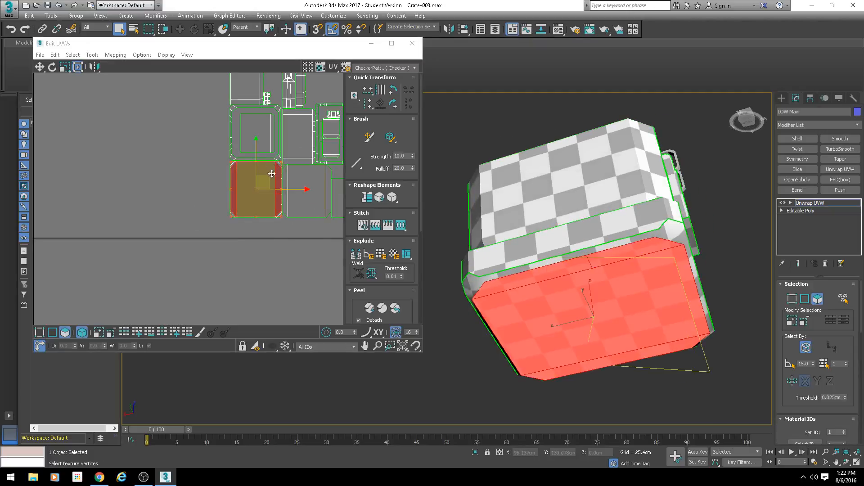
pyautogui.moveTo(272, 174); pyautogui.dragTo(219, 166)
pyautogui.hotkey('ctrl', 'z')
pyautogui.scroll(-3, 288, 200)
pyautogui.moveTo(288, 201); pyautogui.dragTo(236, 189, button='middle')
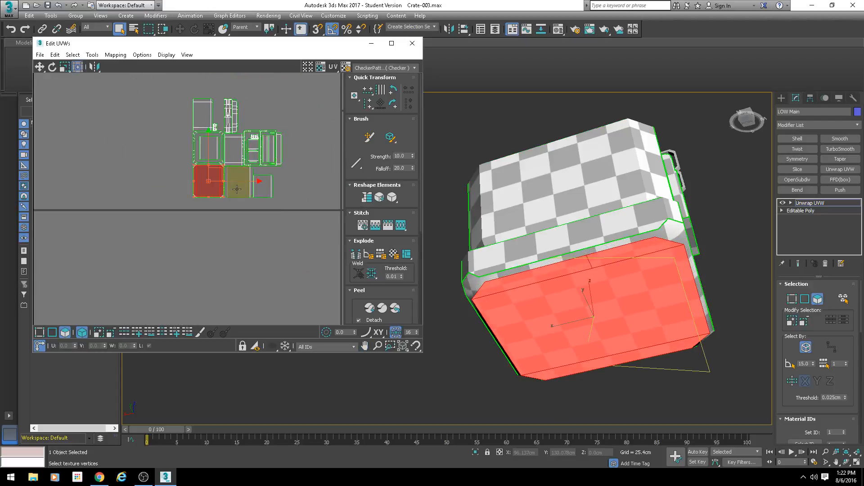
pyautogui.moveTo(220, 172); pyautogui.dragTo(77, 177)
pyautogui.scroll(-3, 599, 268)
pyautogui.keyDown('alt'); pyautogui.moveTo(620, 291); pyautogui.dragTo(596, 280, button='middle'); pyautogui.keyUp('alt')
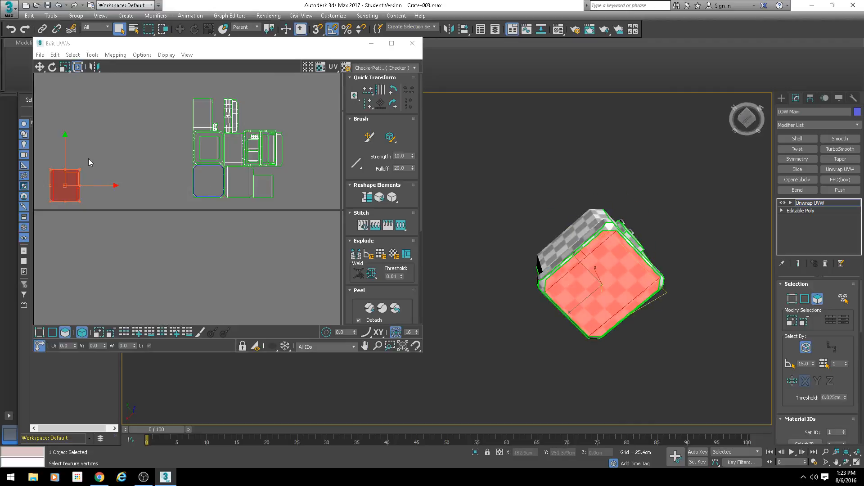
pyautogui.moveTo(163, 152); pyautogui.dragTo(172, 161, button='middle')
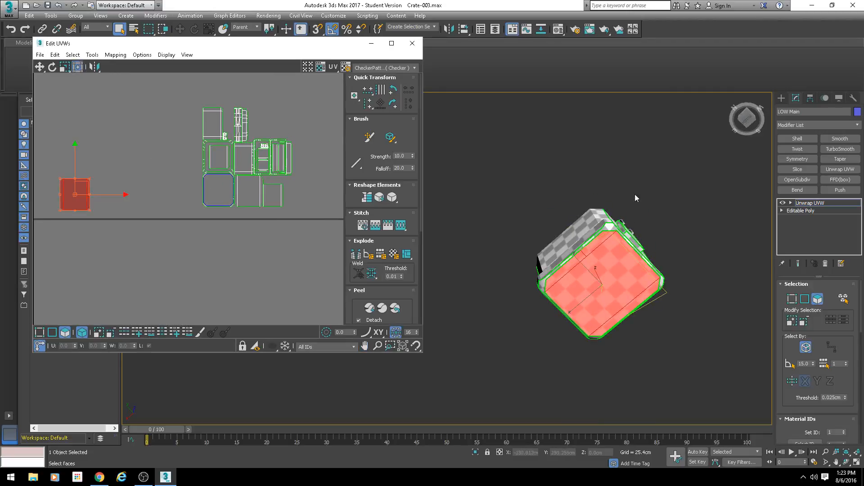
# Step: Select the flat faces on the crate's top and place their UV island directly above the separated underside island
pyautogui.keyDown('alt'); pyautogui.moveTo(635, 193); pyautogui.dragTo(585, 234, button='middle'); pyautogui.keyUp('alt')
pyautogui.scroll(3, 564, 246)
pyautogui.click(506, 252)
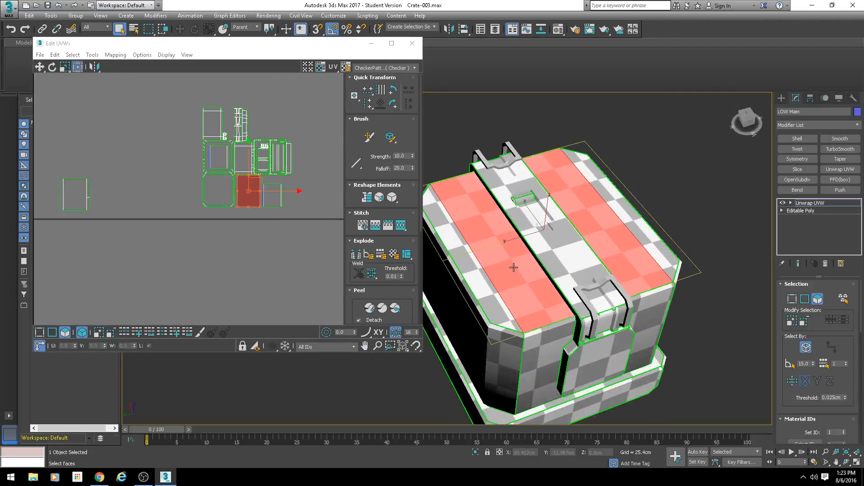
pyautogui.moveTo(611, 206)
pyautogui.keyDown('alt'); pyautogui.mouseDown(button='middle')
pyautogui.moveTo(563, 247)
pyautogui.moveTo(530, 257)
pyautogui.moveTo(615, 293)
pyautogui.moveTo(675, 304)
pyautogui.moveTo(606, 205)
pyautogui.mouseUp(button='middle'); pyautogui.keyUp('alt')
pyautogui.scroll(2, 563, 247)
pyautogui.scroll(2, 615, 293)
pyautogui.scroll(3, 229, 205)
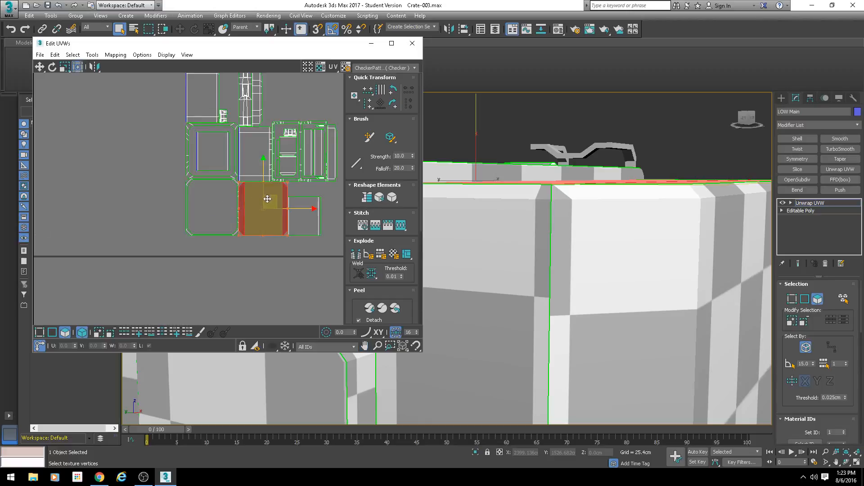
pyautogui.moveTo(275, 201); pyautogui.dragTo(223, 191)
pyautogui.hotkey('ctrl', 'z')
pyautogui.scroll(-3, 256, 206)
pyautogui.scroll(3, 262, 197)
pyautogui.scroll(-3, 223, 192)
pyautogui.moveTo(222, 192); pyautogui.dragTo(298, 203, button='middle')
pyautogui.moveTo(299, 198); pyautogui.dragTo(186, 182)
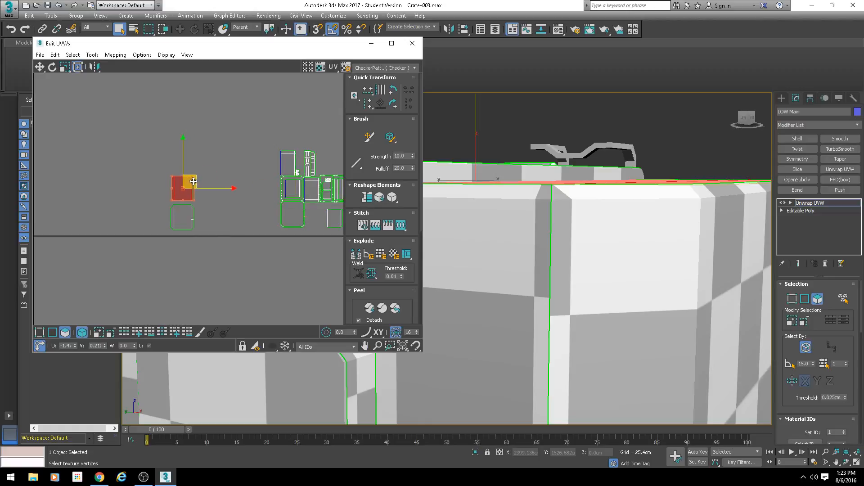
# Step: Select both separated UV islands and examine the crate from the side
pyautogui.moveTo(219, 135); pyautogui.dragTo(114, 254)
pyautogui.scroll(-3, 533, 177)
pyautogui.keyDown('alt'); pyautogui.moveTo(534, 180); pyautogui.dragTo(630, 182, button='middle'); pyautogui.keyUp('alt')
pyautogui.scroll(-5, 584, 254)
pyautogui.scroll(5, 600, 193)
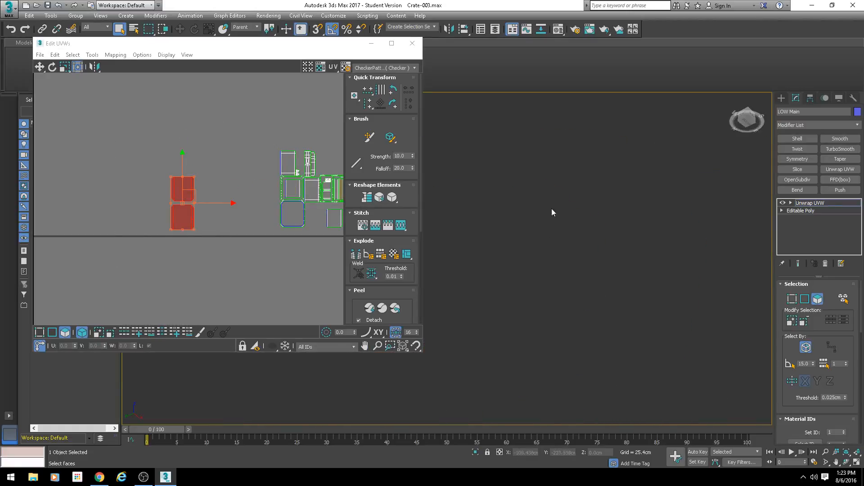
pyautogui.scroll(-1, 383, 196)
pyautogui.scroll(-2, 622, 204)
pyautogui.scroll(-5, 622, 204)
pyautogui.keyDown('alt'); pyautogui.moveTo(598, 212); pyautogui.dragTo(566, 282, button='middle'); pyautogui.keyUp('alt')
pyautogui.scroll(4, 573, 237)
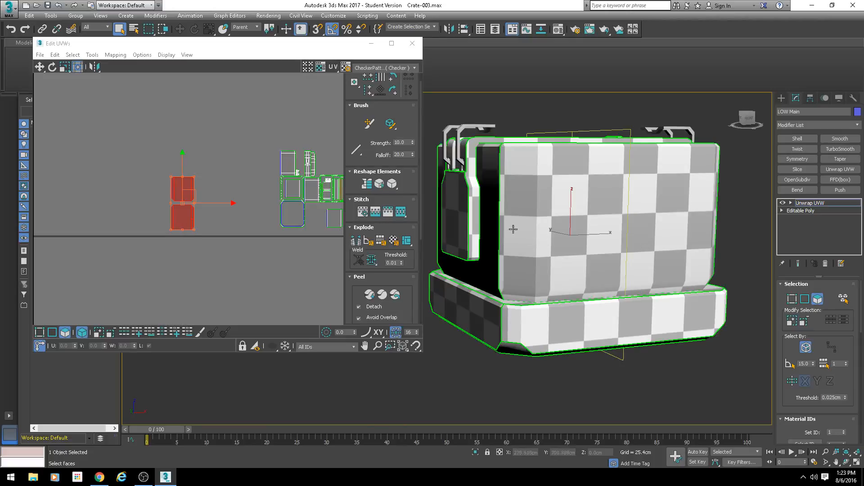
# Step: Select the complete UV island of the crate's side, including its bevelled faces, and move it clear of the neighbouring islands
pyautogui.click(535, 236)
pyautogui.keyDown('alt'); pyautogui.moveTo(615, 203); pyautogui.dragTo(650, 239, button='middle'); pyautogui.keyUp('alt')
pyautogui.scroll(10, 550, 183)
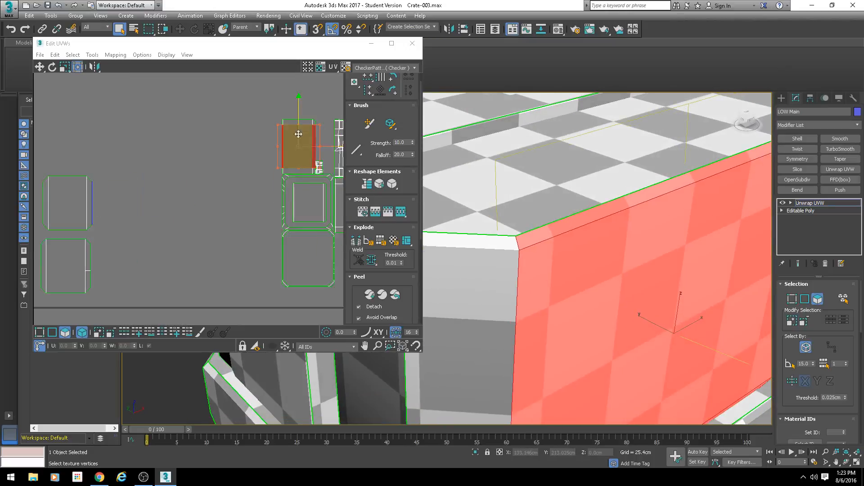
pyautogui.scroll(6, 299, 130)
pyautogui.click(163, 99)
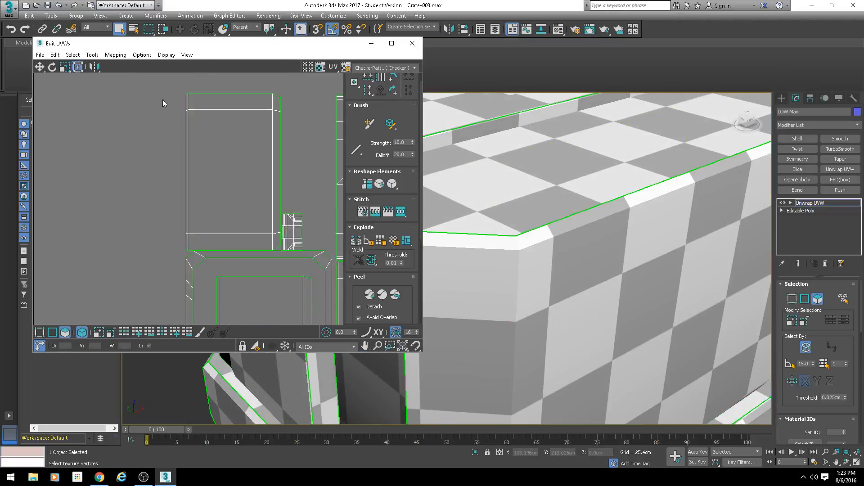
pyautogui.moveTo(168, 91); pyautogui.dragTo(274, 244)
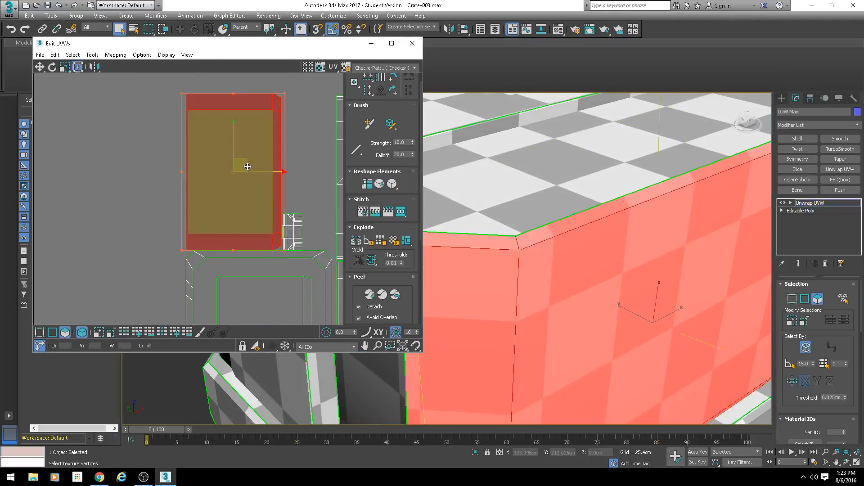
pyautogui.moveTo(190, 140); pyautogui.dragTo(152, 123)
pyautogui.scroll(-6, 582, 268)
pyautogui.keyDown('alt'); pyautogui.moveTo(573, 273); pyautogui.dragTo(559, 226, button='middle'); pyautogui.keyUp('alt')
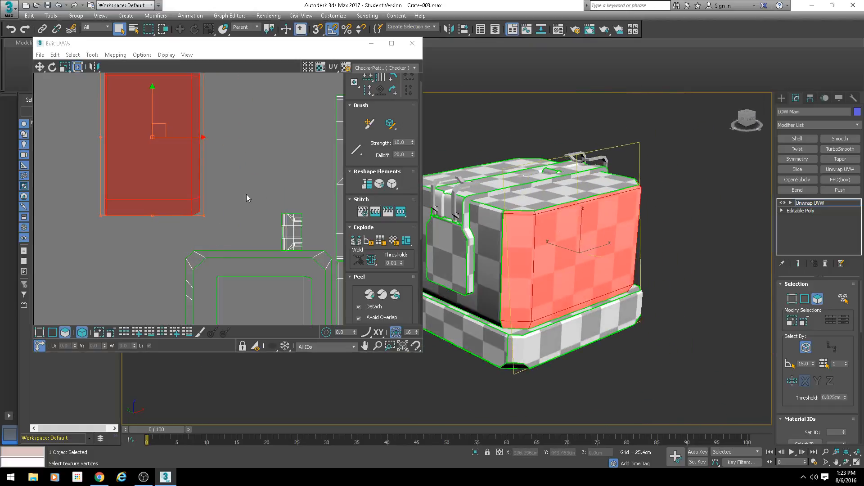
# Step: Rotate the side's UV island 90 degrees clockwise to match the upright orientation of the side on the crate
pyautogui.scroll(-2, 247, 193)
pyautogui.moveTo(185, 173); pyautogui.dragTo(196, 124)
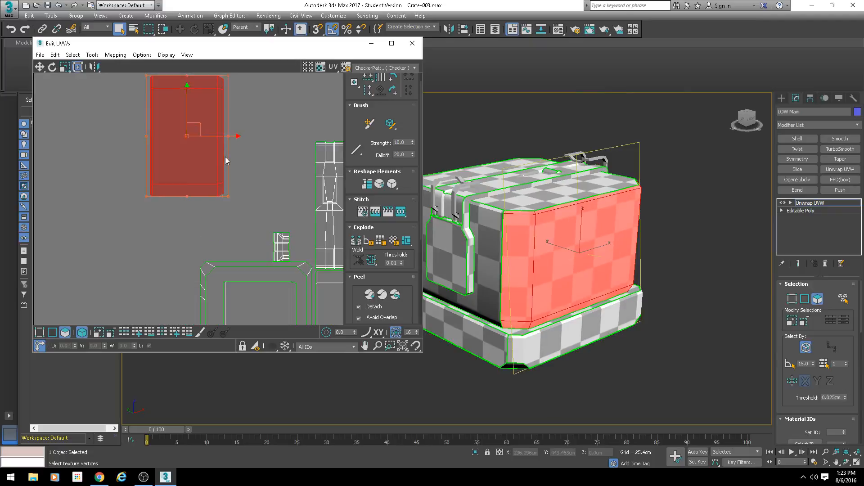
pyautogui.moveTo(225, 156); pyautogui.dragTo(220, 193, button='middle')
pyautogui.scroll(-2, 221, 193)
pyautogui.scroll(1, 236, 189)
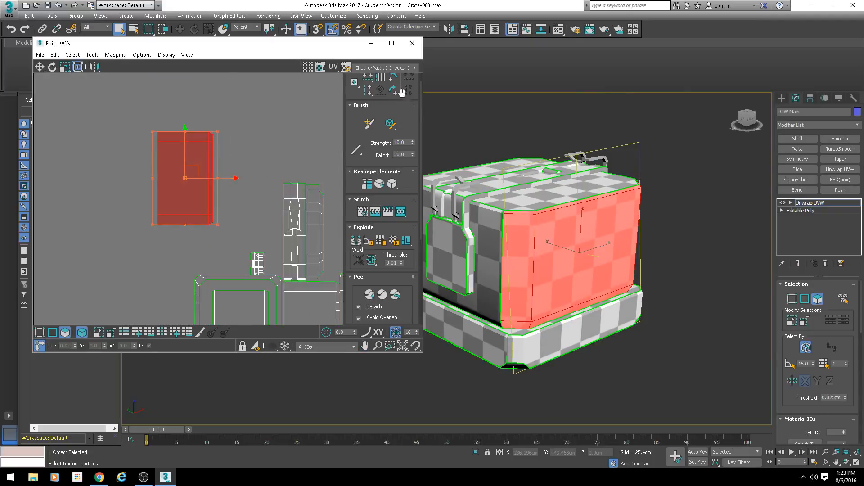
pyautogui.moveTo(402, 93); pyautogui.dragTo(395, 105)
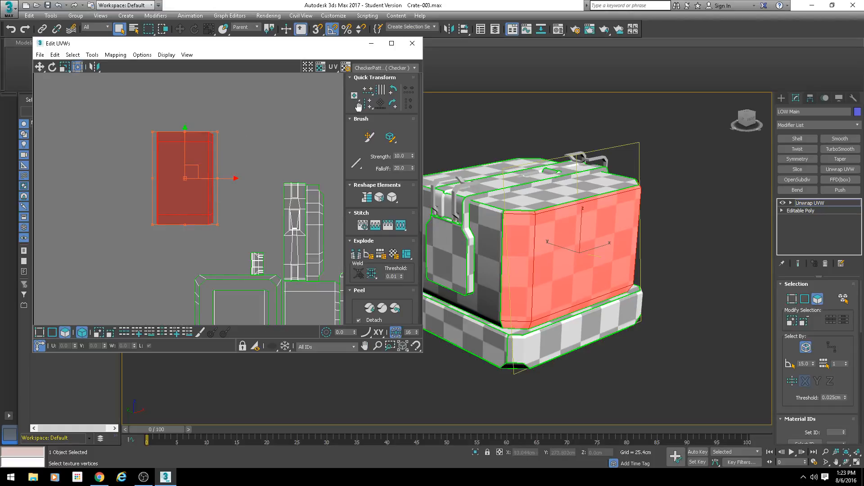
pyautogui.click(391, 106)
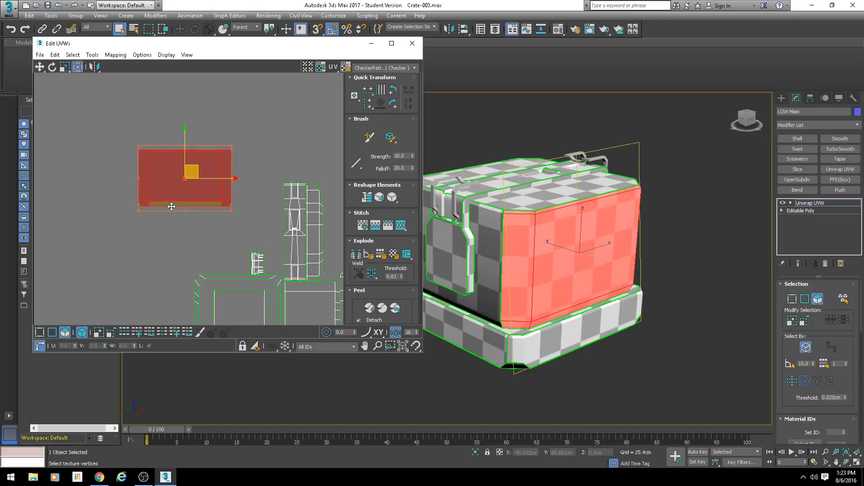
pyautogui.click(199, 235)
pyautogui.click(222, 179)
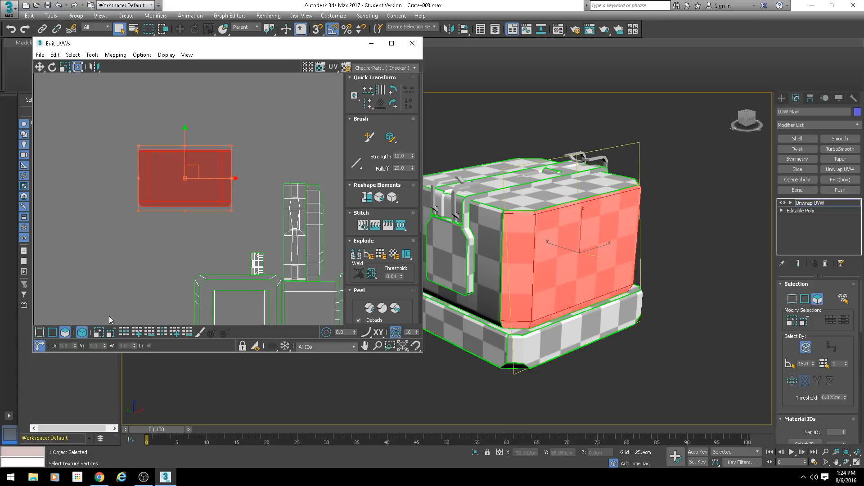
# Step: Turn off whole-island selection and compare single faces and the full side island with the matching faces on the crate
pyautogui.click(155, 221)
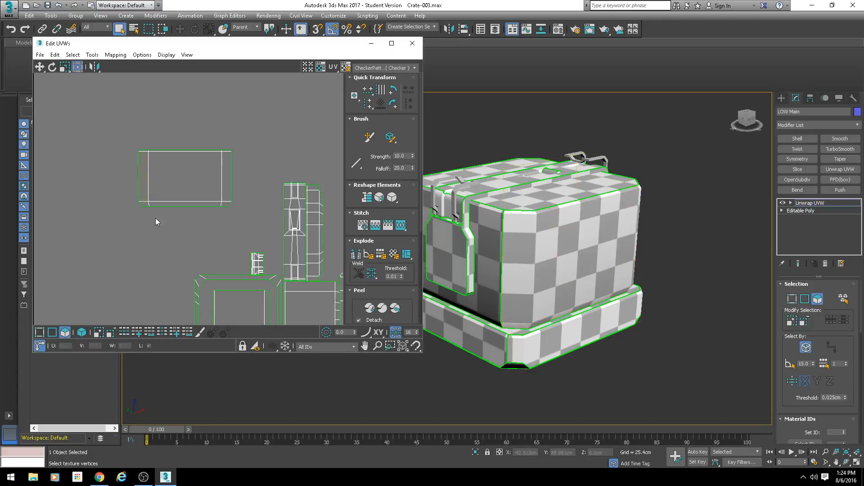
pyautogui.click(143, 166)
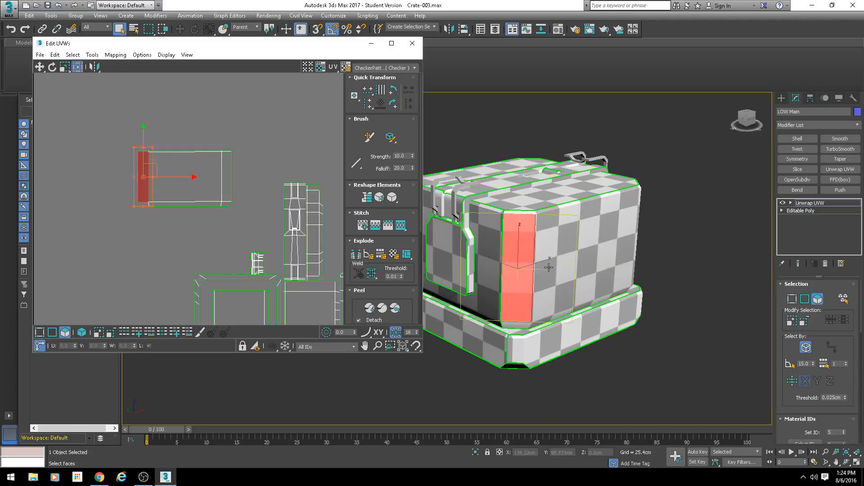
pyautogui.click(228, 176)
pyautogui.keyDown('alt'); pyautogui.moveTo(619, 279); pyautogui.dragTo(595, 258, button='middle'); pyautogui.keyUp('alt')
pyautogui.click(563, 241)
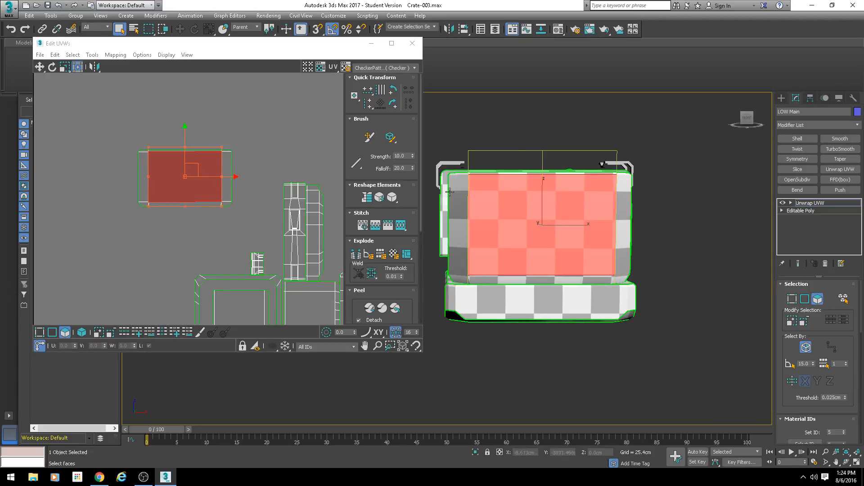
pyautogui.moveTo(493, 150); pyautogui.dragTo(534, 245, button='middle')
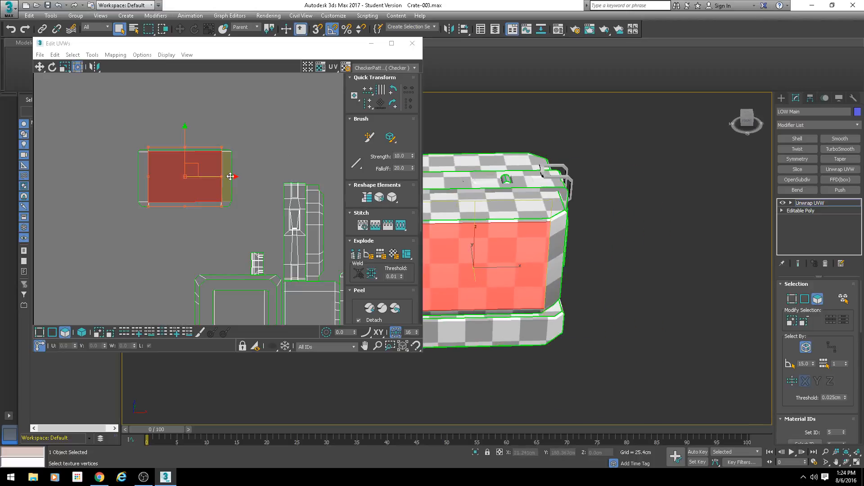
pyautogui.click(247, 137)
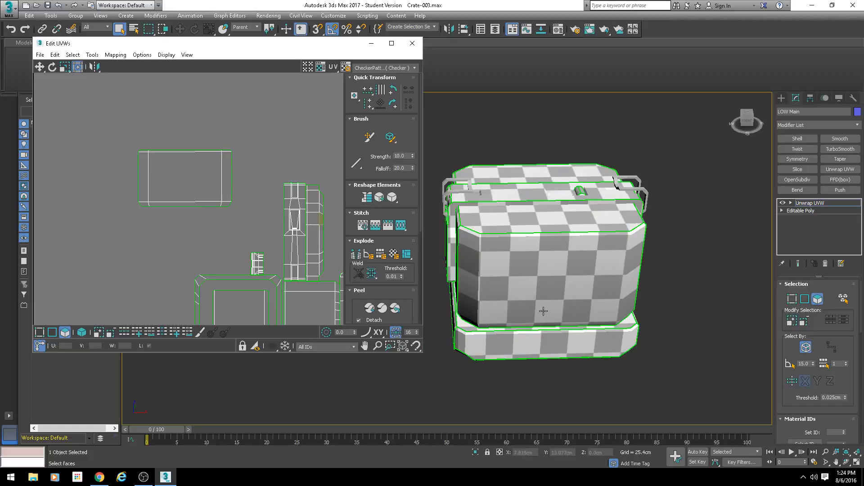
pyautogui.moveTo(103, 128); pyautogui.dragTo(243, 221)
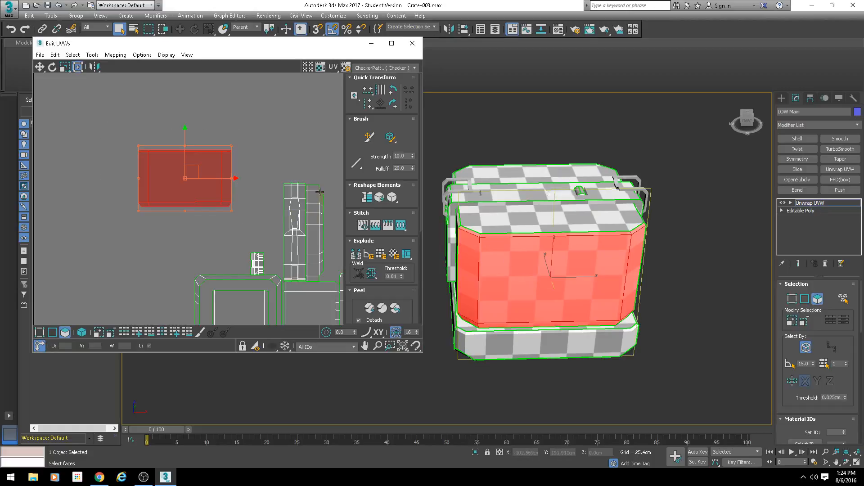
pyautogui.moveTo(225, 184); pyautogui.dragTo(259, 221, button='middle')
pyautogui.scroll(3, 258, 220)
pyautogui.click(284, 215)
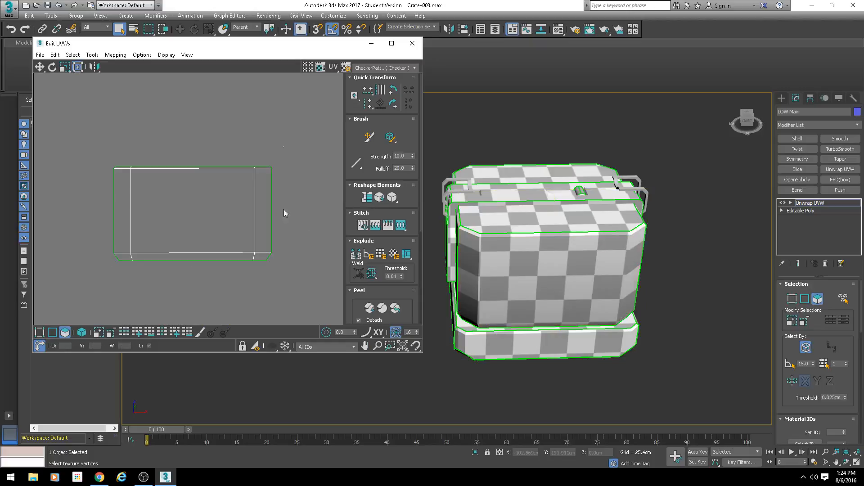
# Step: Try stretching the side's UV island by moving the bevelled strip at its end outward, and undo the move
pyautogui.click(265, 223)
pyautogui.scroll(-2, 265, 222)
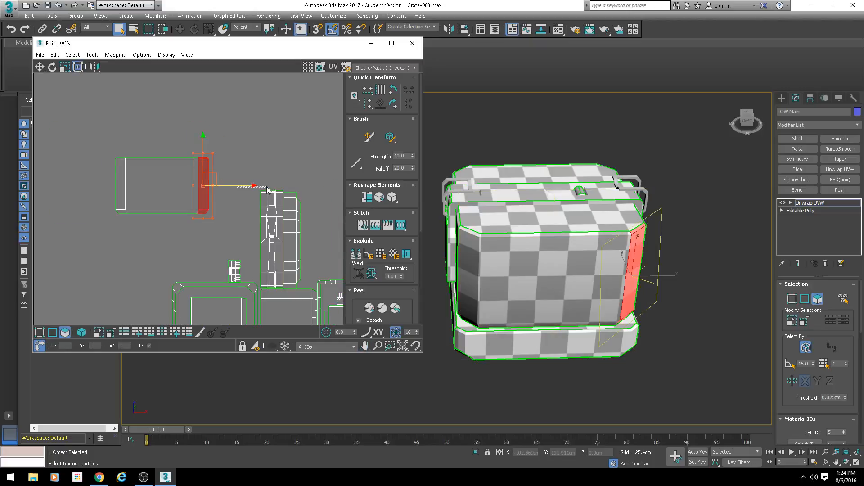
pyautogui.moveTo(231, 186); pyautogui.dragTo(275, 186)
pyautogui.moveTo(190, 175); pyautogui.dragTo(135, 164, button='middle')
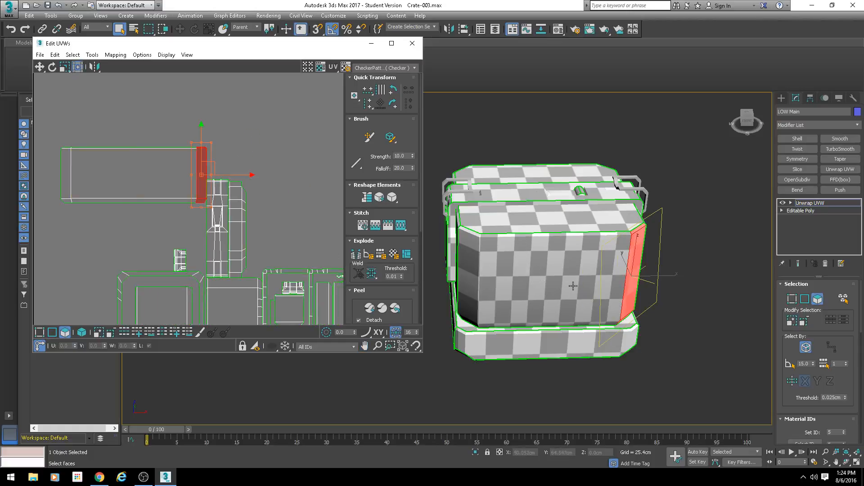
pyautogui.moveTo(145, 182); pyautogui.dragTo(220, 199, button='middle')
pyautogui.hotkey('ctrl', 'z')
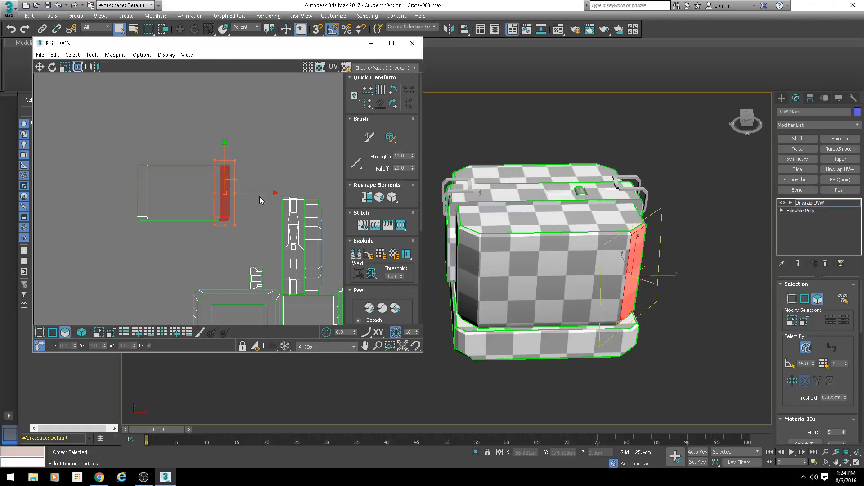
# Step: Try compressing the side's UV island by moving its end strip inward, undo the move and clear the selection
pyautogui.moveTo(253, 193)
pyautogui.mouseDown()
pyautogui.moveTo(269, 209)
pyautogui.moveTo(246, 208)
pyautogui.mouseUp()
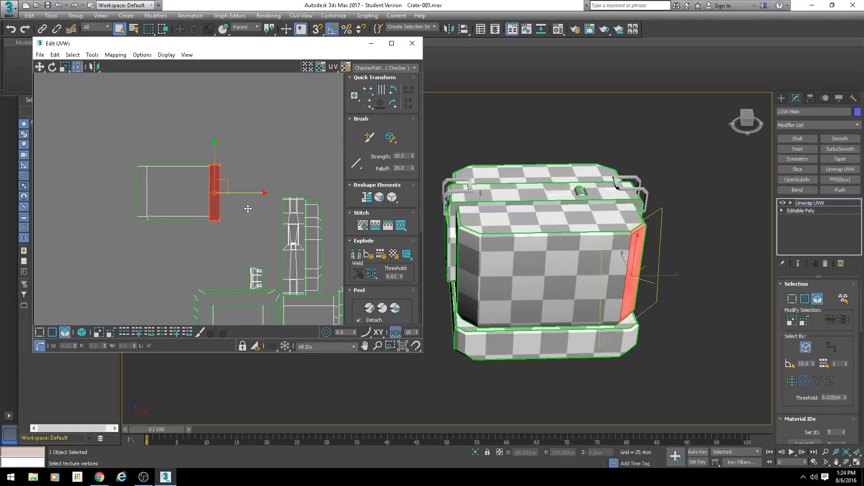
pyautogui.hotkey('ctrl', 'z')
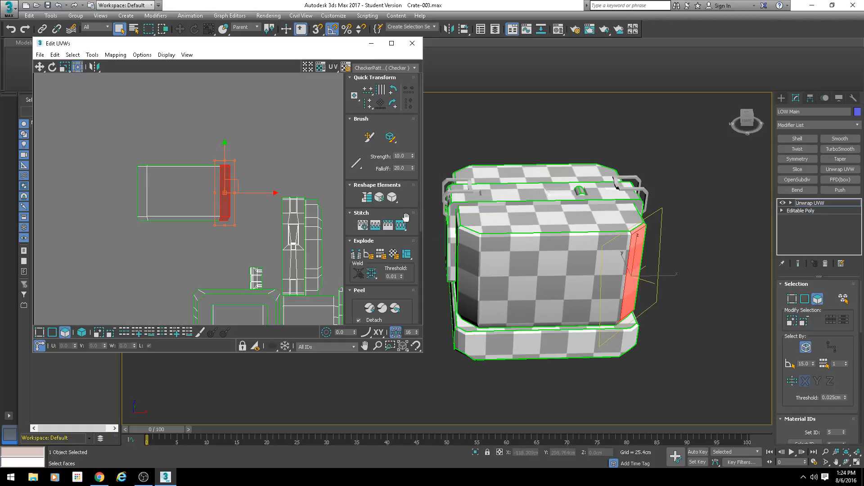
pyautogui.moveTo(218, 196); pyautogui.dragTo(249, 196, button='middle')
pyautogui.scroll(-4, 288, 221)
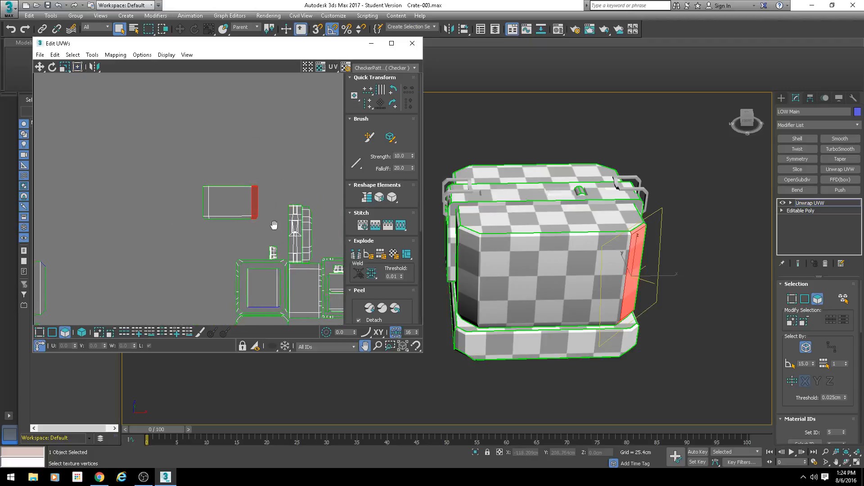
pyautogui.click(187, 180)
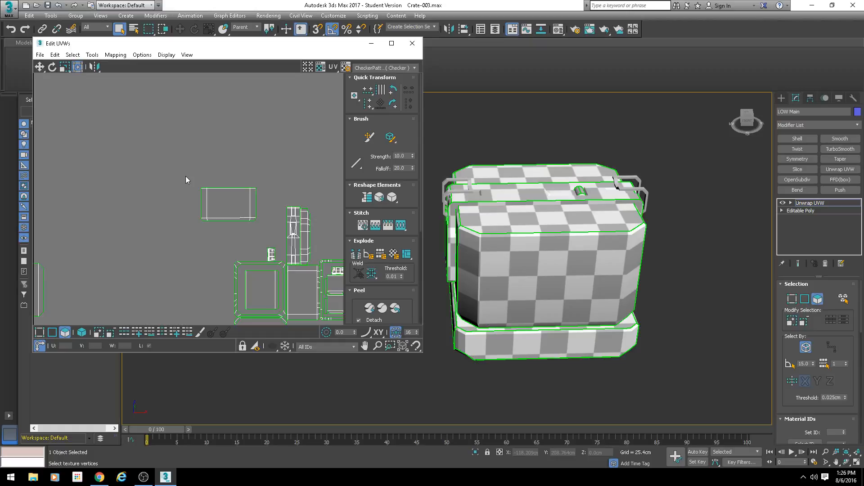
# Step: Select all faces of the side's UV island again and view the corresponding side and corner bevels on the crate
pyautogui.scroll(4, 230, 223)
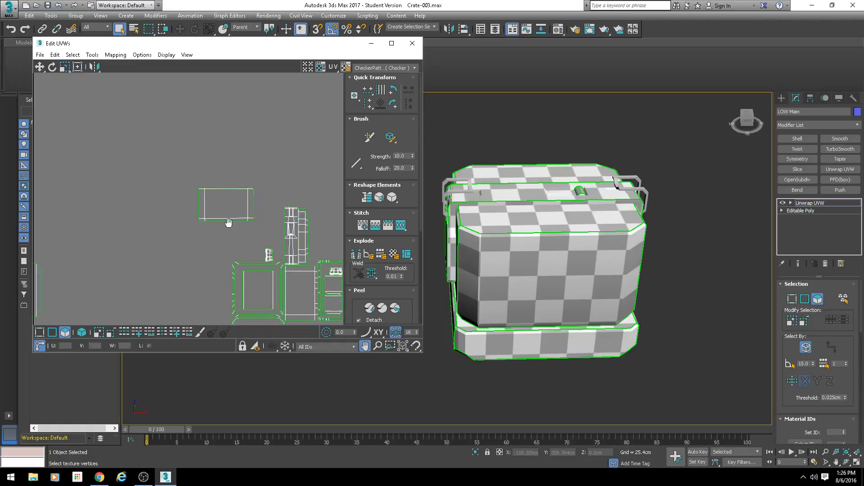
pyautogui.moveTo(162, 149); pyautogui.dragTo(288, 242)
pyautogui.moveTo(289, 238); pyautogui.dragTo(253, 201, button='middle')
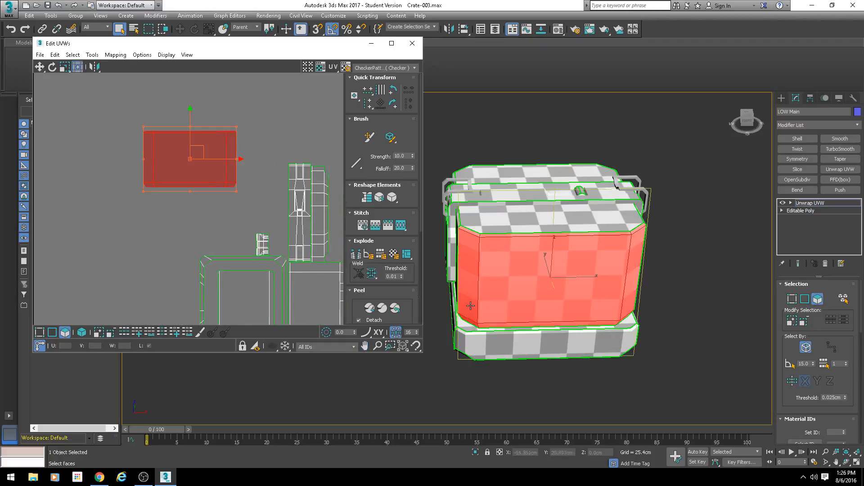
pyautogui.keyDown('alt'); pyautogui.moveTo(470, 304); pyautogui.dragTo(557, 260, button='middle'); pyautogui.keyUp('alt')
pyautogui.moveTo(180, 220); pyautogui.dragTo(162, 246, button='middle')
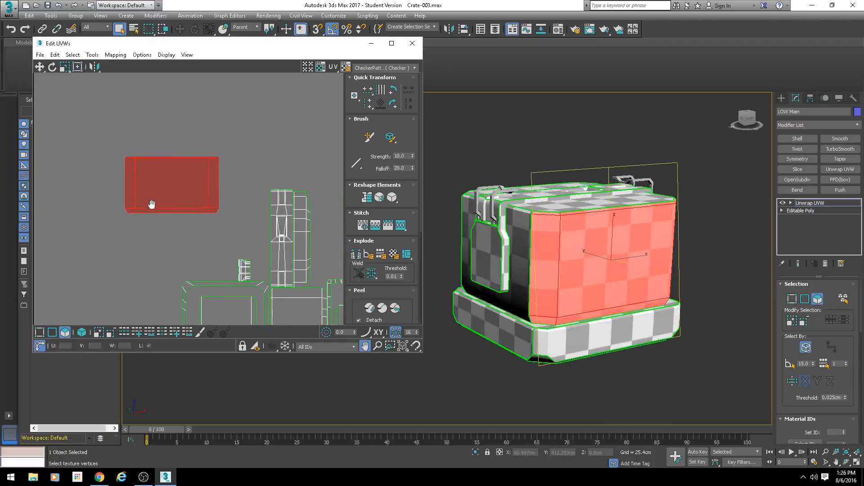
# Step: Examine the selected side's UV island and the matching side on the crate, viewing the model around its adjoining corners
pyautogui.moveTo(182, 179); pyautogui.dragTo(181, 166)
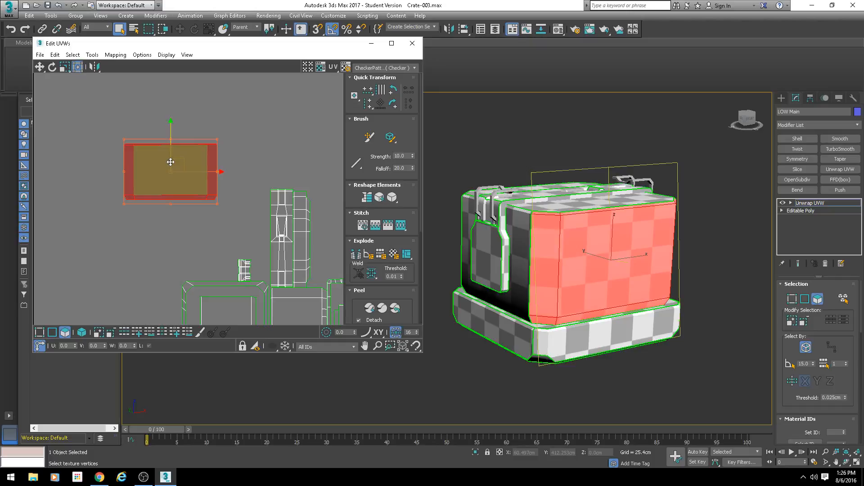
pyautogui.moveTo(204, 121); pyautogui.dragTo(229, 165, button='middle')
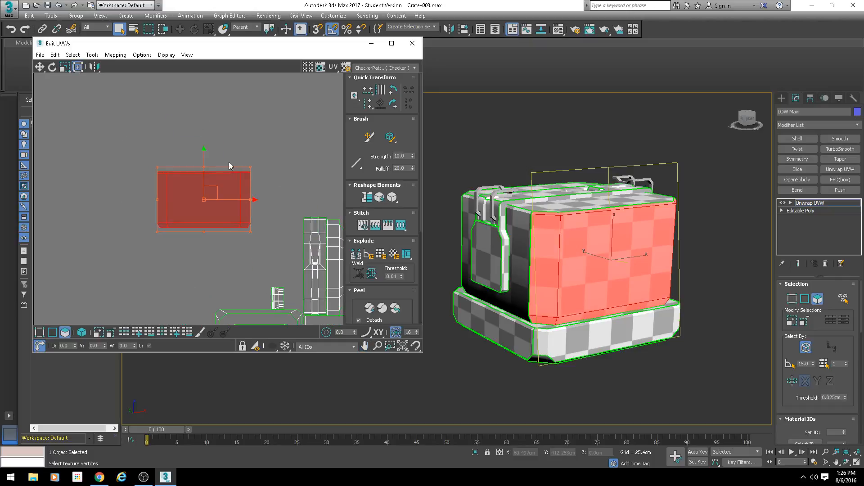
pyautogui.click(135, 130)
pyautogui.moveTo(212, 205); pyautogui.dragTo(189, 215)
pyautogui.moveTo(189, 215); pyautogui.dragTo(145, 248, button='middle')
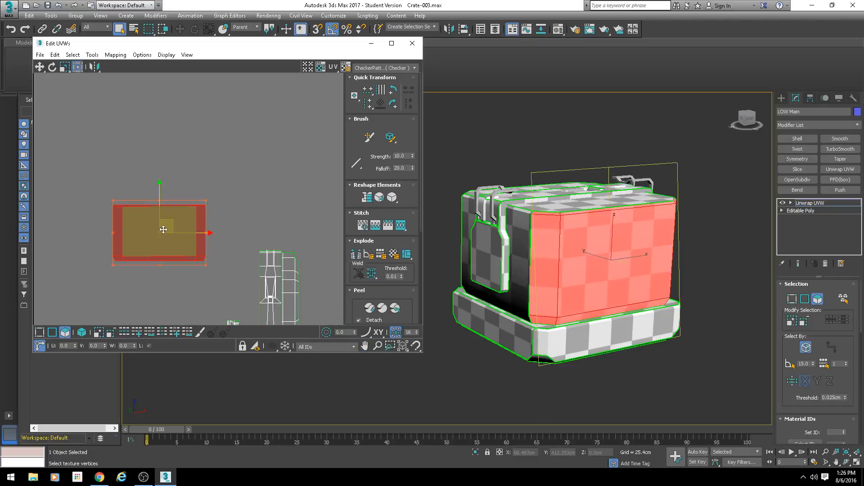
pyautogui.moveTo(174, 226); pyautogui.dragTo(203, 141)
pyautogui.keyDown('alt'); pyautogui.moveTo(598, 293); pyautogui.dragTo(474, 320, button='middle'); pyautogui.keyUp('alt')
pyautogui.keyDown('alt'); pyautogui.moveTo(568, 235); pyautogui.dragTo(517, 249, button='middle'); pyautogui.keyUp('alt')
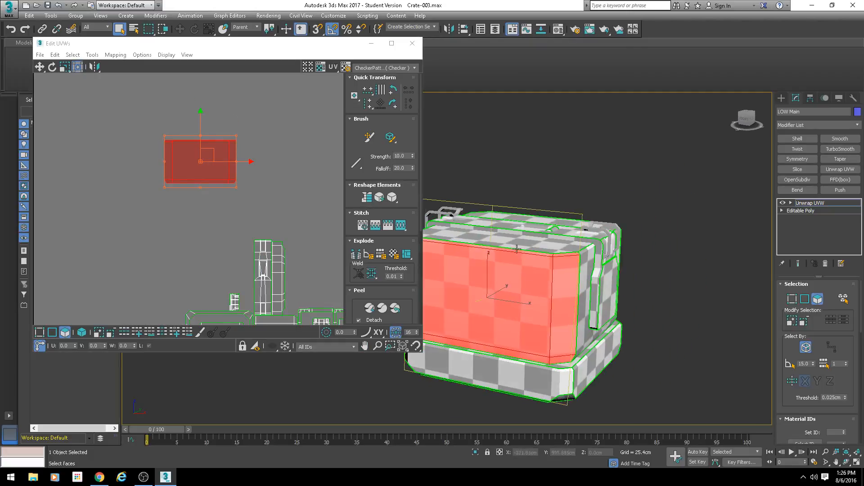
pyautogui.moveTo(573, 306); pyautogui.dragTo(594, 293, button='middle')
pyautogui.keyDown('alt'); pyautogui.moveTo(518, 291); pyautogui.dragTo(590, 290, button='middle'); pyautogui.keyUp('alt')
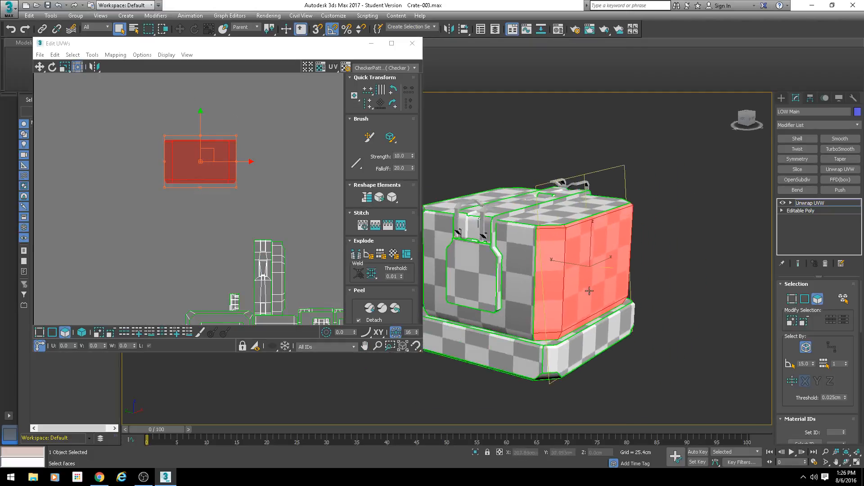
pyautogui.scroll(3, 589, 290)
pyautogui.moveTo(504, 256); pyautogui.dragTo(557, 238, button='middle')
# Step: Select the crate's adjoining latch-side face, and select its entire separate UV island below the main layout
pyautogui.click(517, 229)
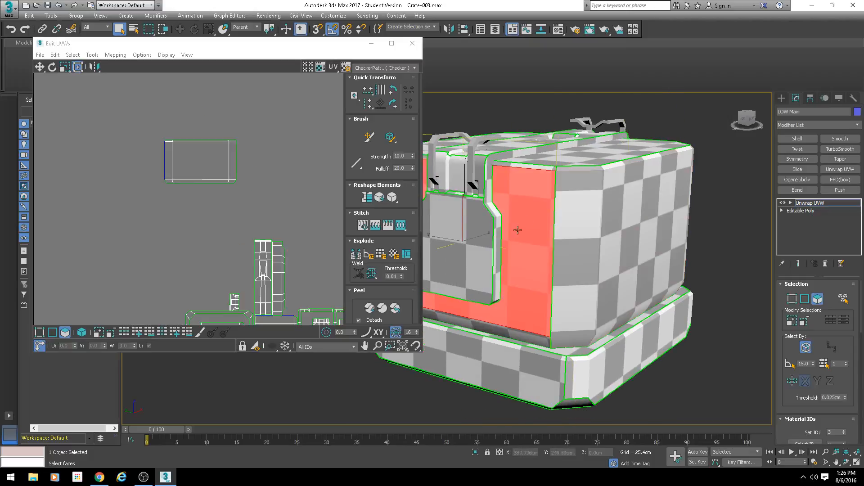
pyautogui.scroll(-3, 202, 255)
pyautogui.moveTo(201, 275); pyautogui.dragTo(203, 225, button='middle')
pyautogui.scroll(2, 202, 226)
pyautogui.scroll(1, 203, 227)
pyautogui.moveTo(263, 297); pyautogui.dragTo(229, 199, button='middle')
pyautogui.click(291, 194)
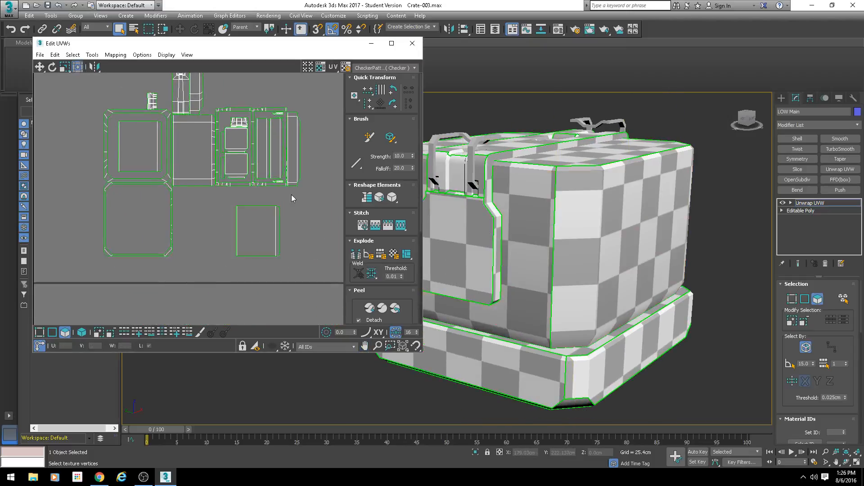
pyautogui.doubleClick(263, 221)
pyautogui.scroll(3, 263, 220)
pyautogui.moveTo(267, 230); pyautogui.dragTo(264, 214)
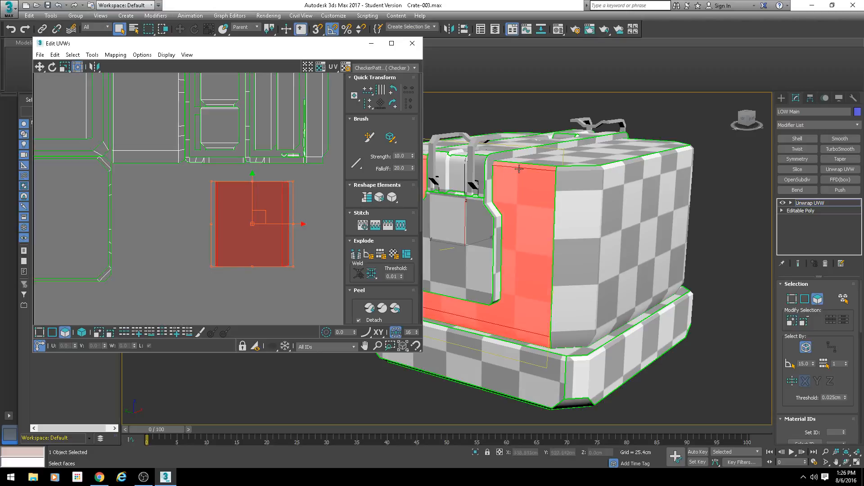
# Step: Examine where the selected latch-side island shares an edge with the other side's UV island above the layout
pyautogui.scroll(-2, 217, 250)
pyautogui.moveTo(215, 261); pyautogui.dragTo(234, 262, button='middle')
pyautogui.scroll(-1, 257, 261)
pyautogui.scroll(-3, 233, 263)
pyautogui.moveTo(220, 219); pyautogui.dragTo(226, 236, button='middle')
pyautogui.scroll(4, 200, 216)
pyautogui.scroll(2, 168, 175)
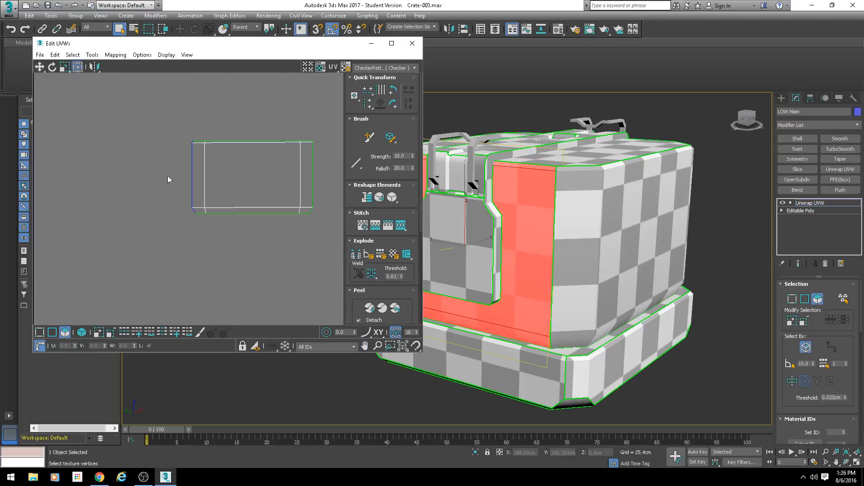
pyautogui.scroll(-2, 208, 216)
pyautogui.moveTo(243, 274); pyautogui.dragTo(276, 314, button='middle')
pyautogui.moveTo(189, 145); pyautogui.dragTo(239, 225, button='middle')
pyautogui.scroll(3, 239, 225)
pyautogui.scroll(2, 186, 108)
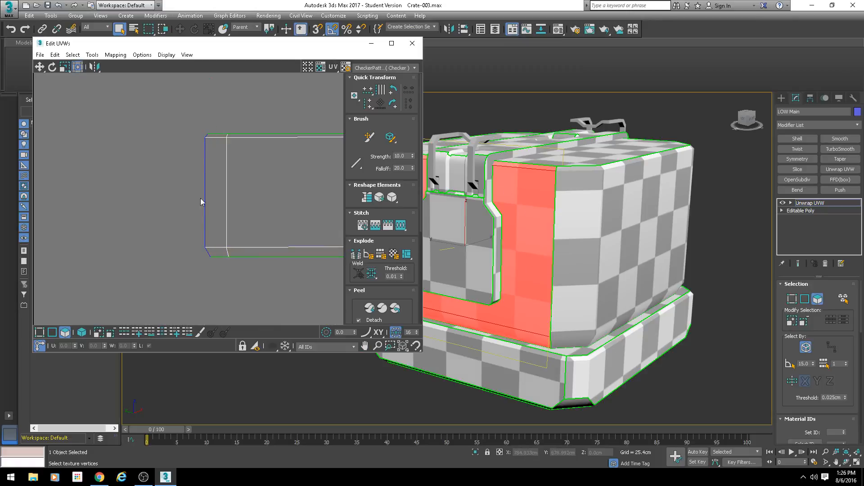
pyautogui.scroll(-3, 256, 212)
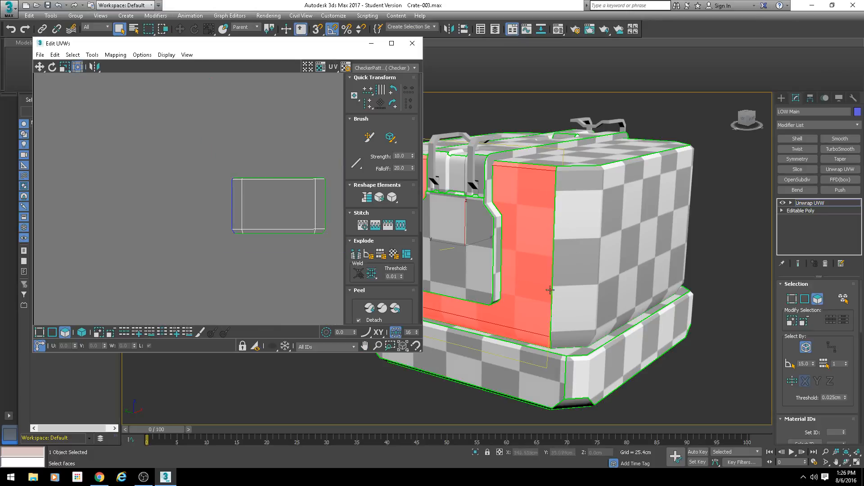
# Step: Switch to edge selection and select the end edge of the upper side island that borders the latch side
pyautogui.moveTo(249, 208); pyautogui.dragTo(225, 177, button='middle')
pyautogui.scroll(-3, 225, 177)
pyautogui.moveTo(249, 310); pyautogui.dragTo(181, 199, button='middle')
pyautogui.scroll(-1, 181, 199)
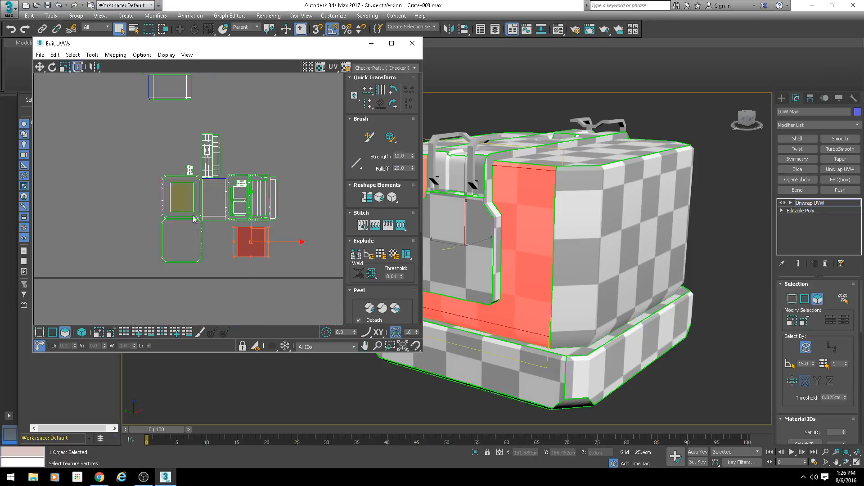
pyautogui.moveTo(167, 148); pyautogui.dragTo(217, 225, button='middle')
pyautogui.scroll(2, 239, 228)
pyautogui.moveTo(252, 248); pyautogui.dragTo(237, 223, button='middle')
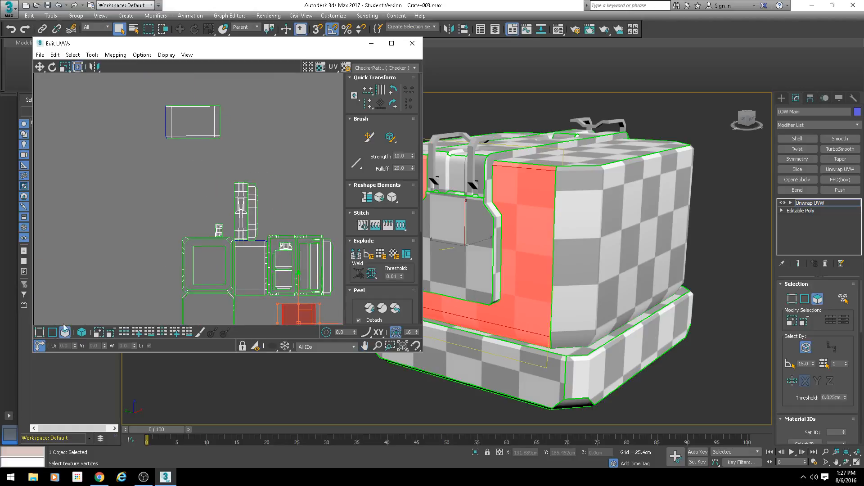
pyautogui.click(51, 333)
pyautogui.moveTo(157, 121); pyautogui.dragTo(187, 164, button='middle')
pyautogui.scroll(2, 188, 164)
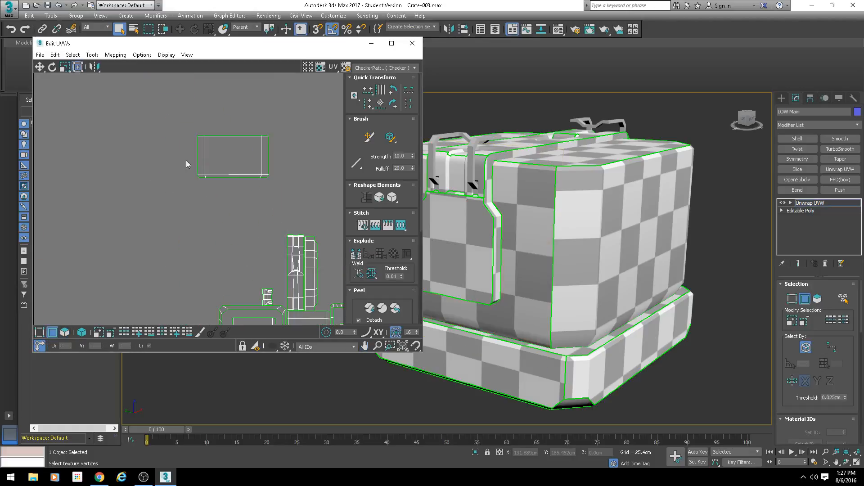
pyautogui.click(201, 158)
# Step: Compare the selected edge on the upper side island with its highlighted matching edge on the separate latch-side island
pyautogui.scroll(3, 247, 199)
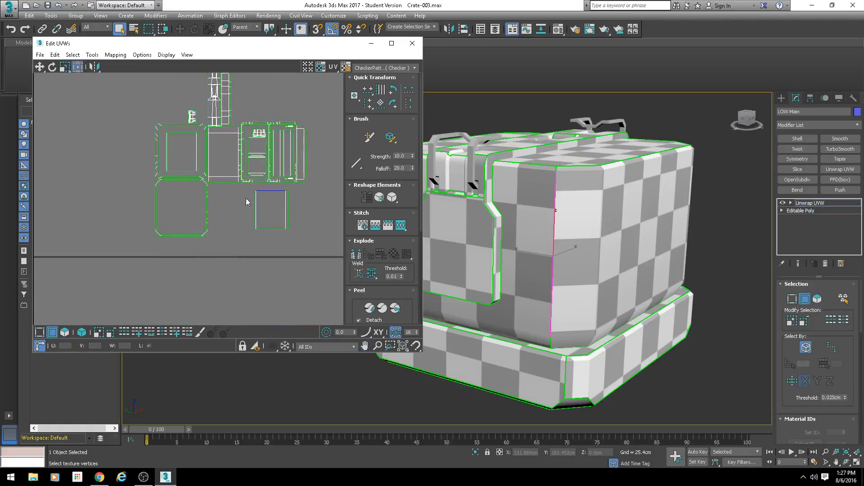
pyautogui.scroll(2, 304, 196)
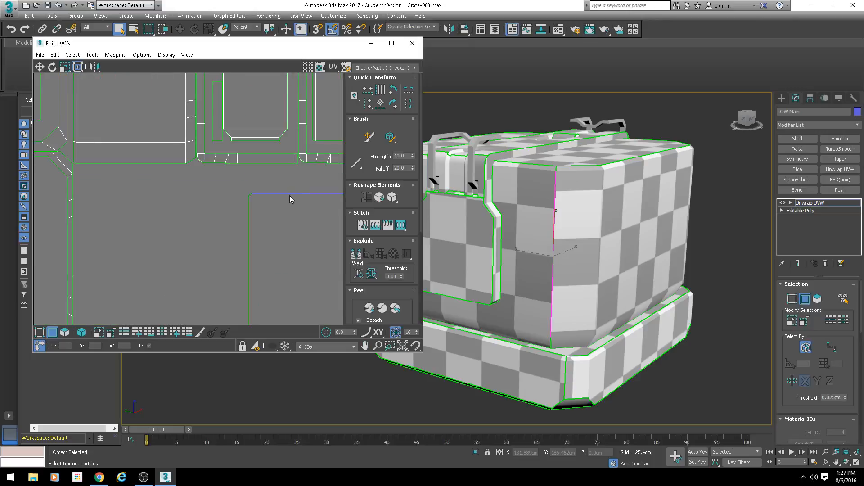
pyautogui.scroll(-2, 290, 198)
pyautogui.moveTo(290, 198); pyautogui.dragTo(198, 224, button='middle')
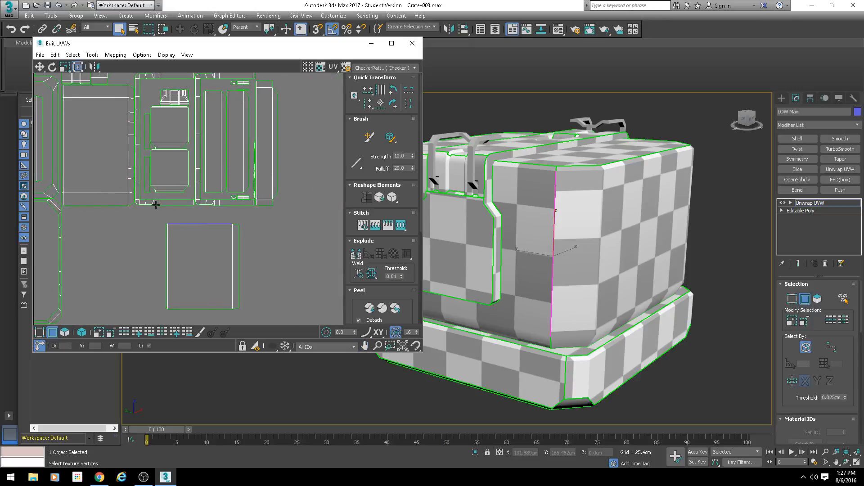
pyautogui.scroll(-3, 155, 204)
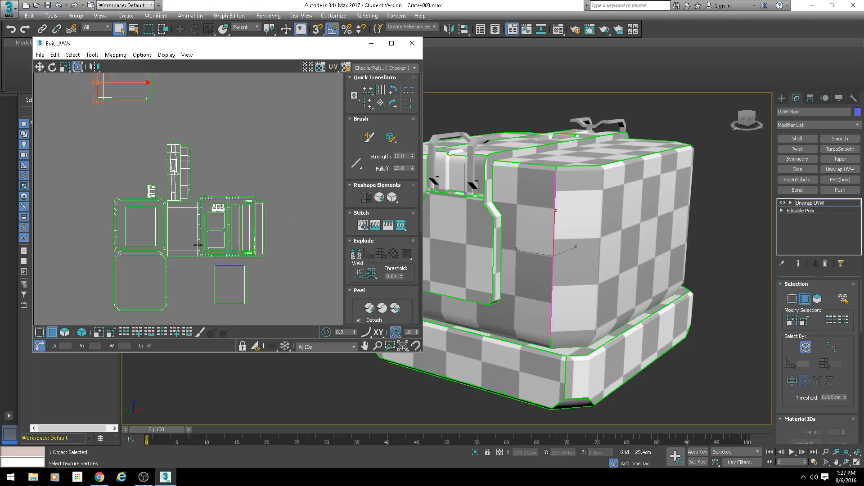
pyautogui.moveTo(180, 220); pyautogui.dragTo(233, 221, button='middle')
pyautogui.moveTo(178, 180); pyautogui.dragTo(203, 246, button='middle')
pyautogui.scroll(2, 174, 213)
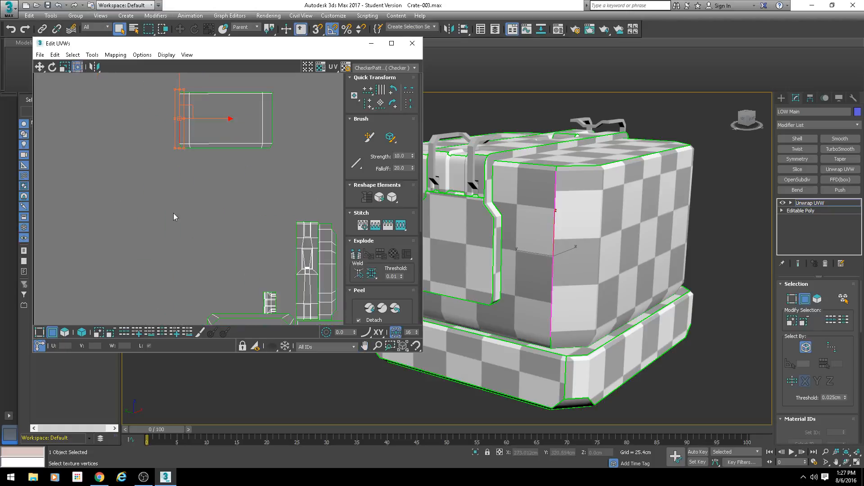
pyautogui.moveTo(173, 200); pyautogui.dragTo(202, 256, button='middle')
pyautogui.click(198, 242)
pyautogui.click(207, 193)
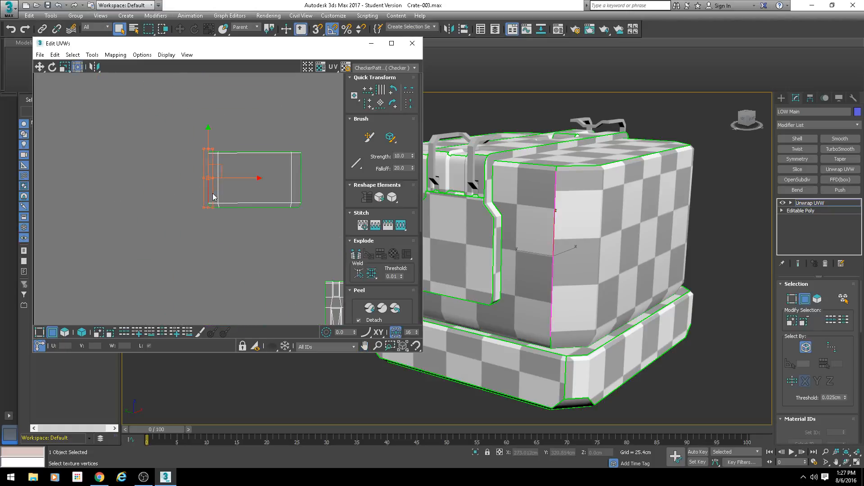
pyautogui.scroll(-4, 255, 242)
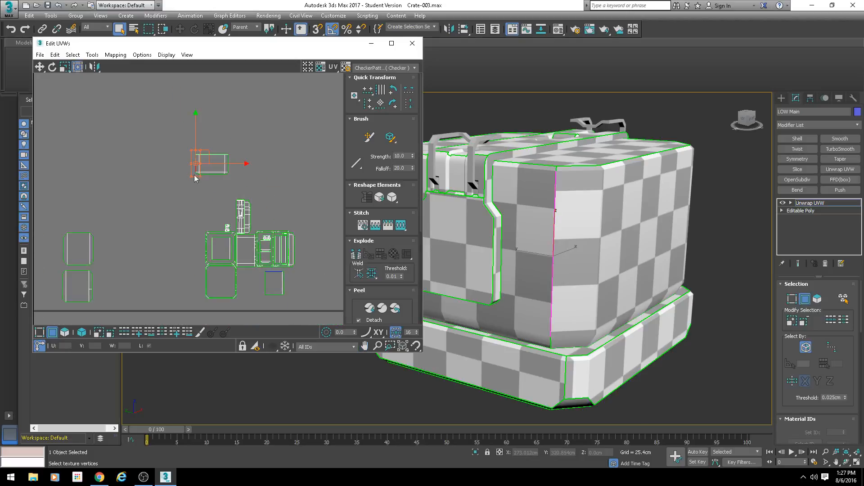
pyautogui.scroll(5, 184, 156)
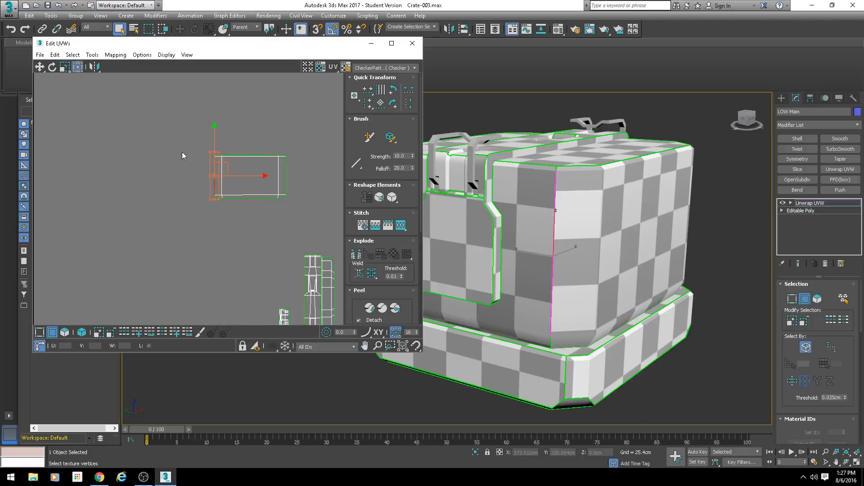
pyautogui.moveTo(181, 172); pyautogui.dragTo(193, 176)
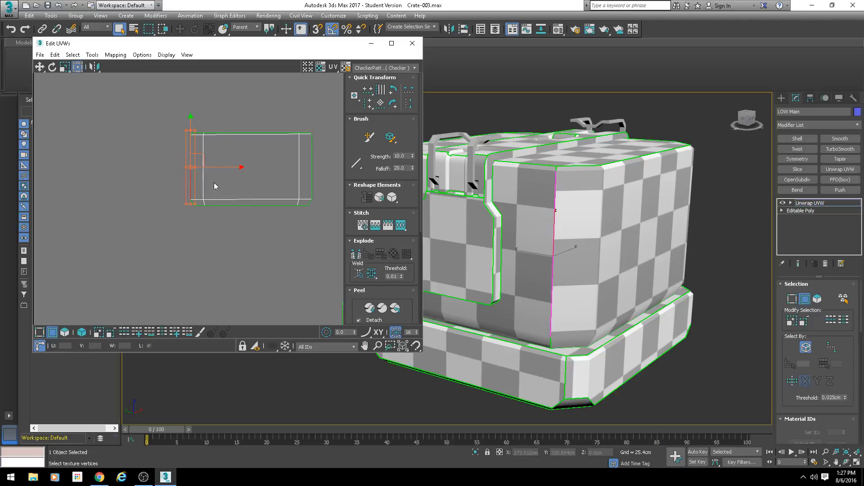
# Step: Try Stitch Selected on the shared edge, toggling Align Clusters and Scale Clusters to compare the previews, and cancel the stitch
pyautogui.click(92, 55)
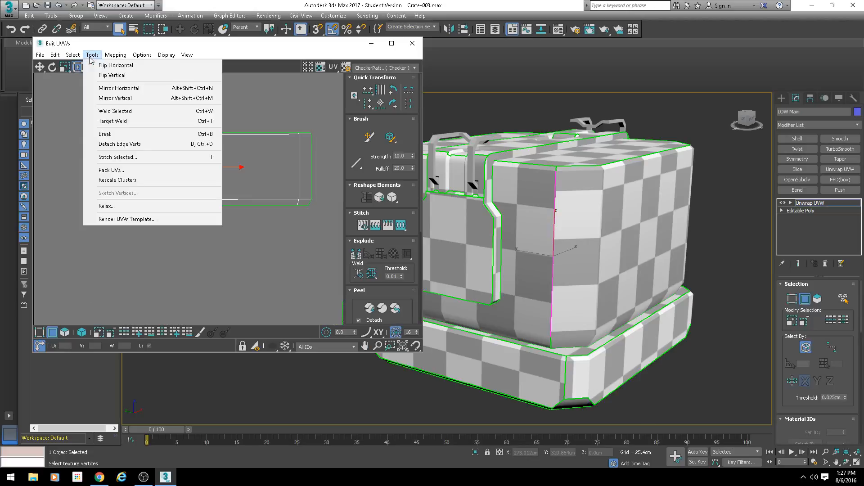
pyautogui.click(130, 158)
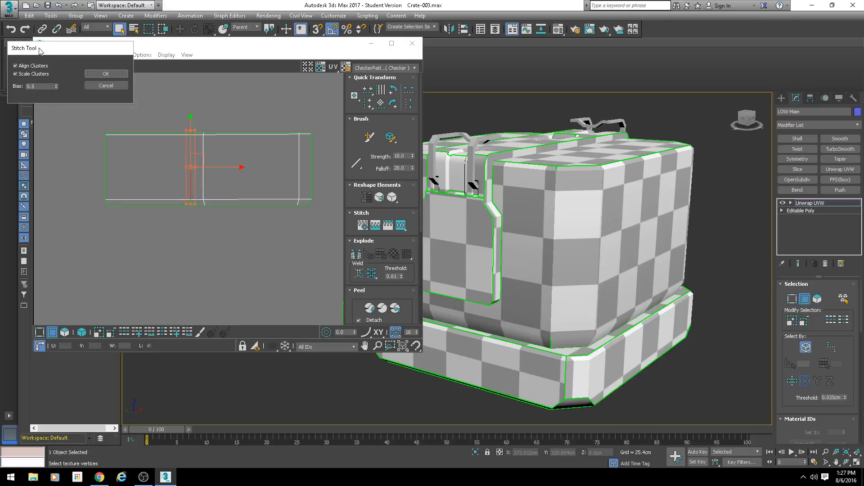
pyautogui.moveTo(38, 49); pyautogui.dragTo(38, 52)
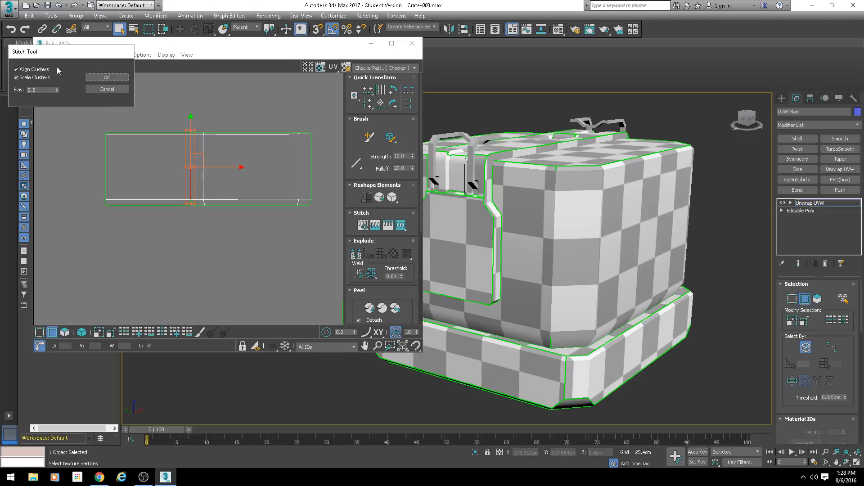
pyautogui.click(28, 70)
pyautogui.scroll(-3, 268, 288)
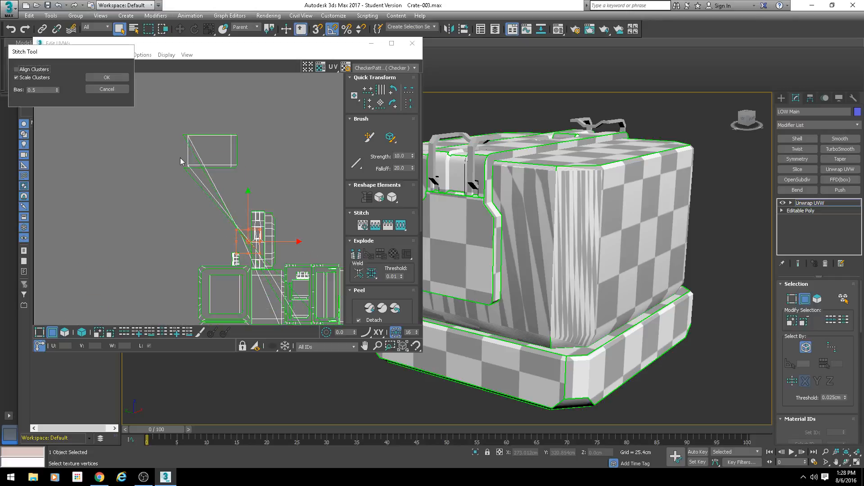
pyautogui.click(17, 70)
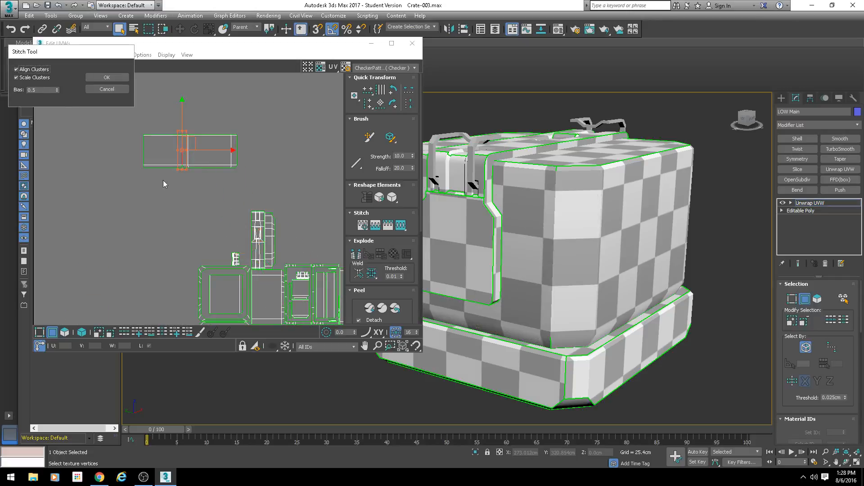
pyautogui.click(27, 79)
pyautogui.click(19, 79)
pyautogui.scroll(4, 134, 155)
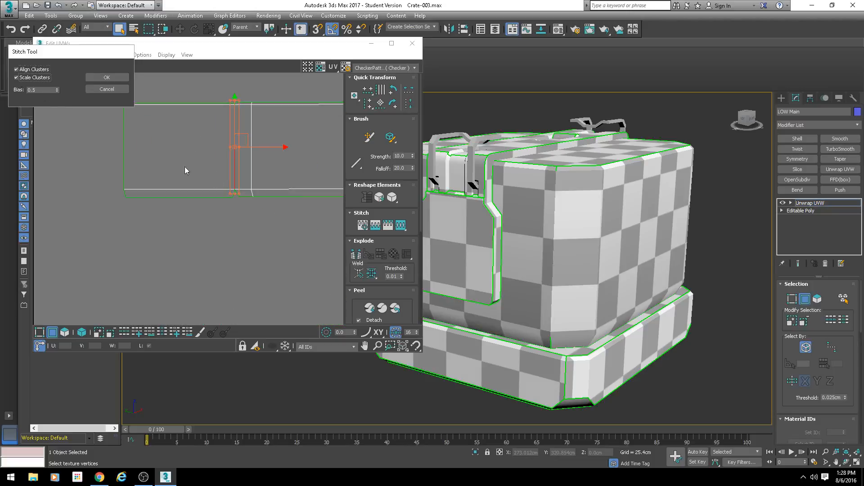
pyautogui.click(106, 90)
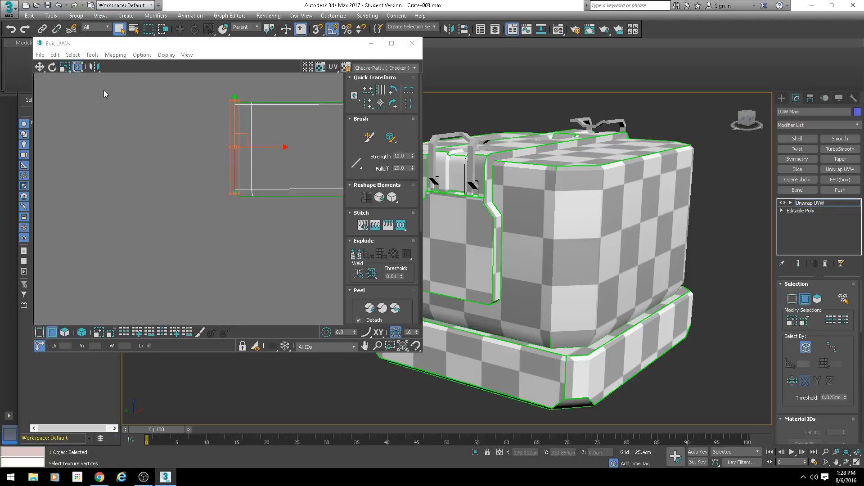
# Step: Select the edges of the separate latch-side island and move the island beside the upper side island
pyautogui.scroll(-5, 259, 117)
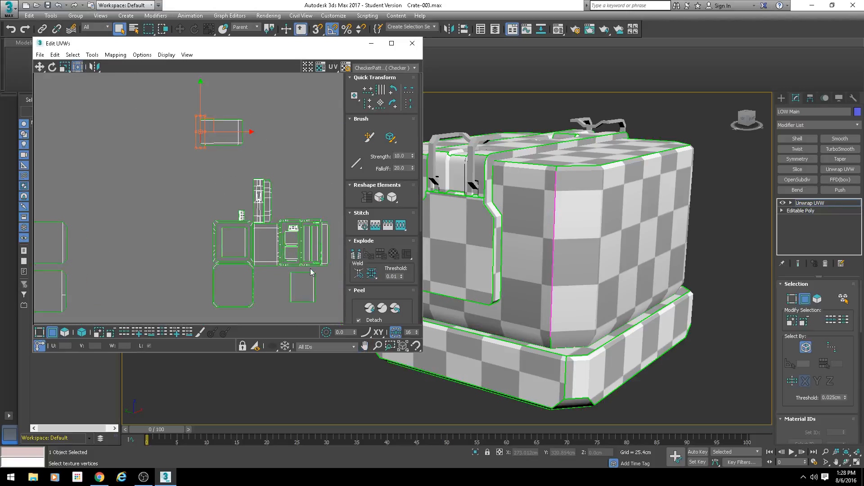
pyautogui.moveTo(308, 305); pyautogui.dragTo(314, 239, button='middle')
pyautogui.click(289, 206)
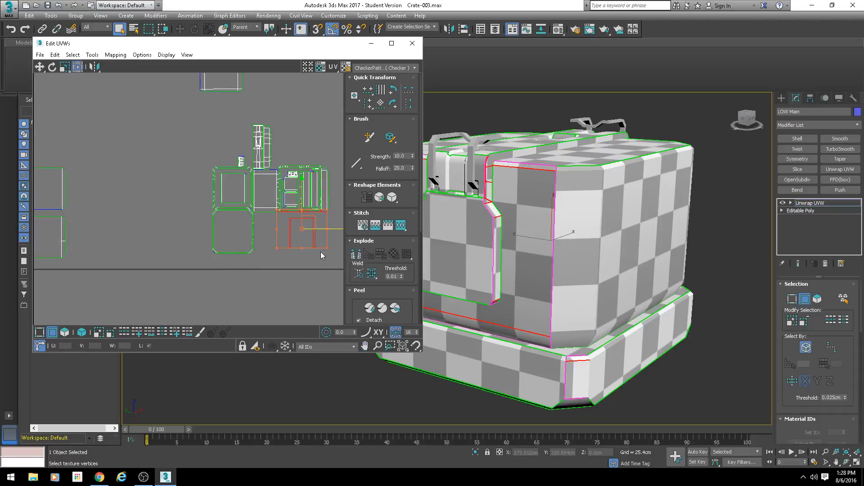
pyautogui.moveTo(327, 263); pyautogui.dragTo(182, 98)
pyautogui.moveTo(201, 126); pyautogui.dragTo(232, 177, button='middle')
# Step: Scale the latch-side island down to a small fraction of its size and reselect the upper side island's shared end edge
pyautogui.scroll(3, 233, 177)
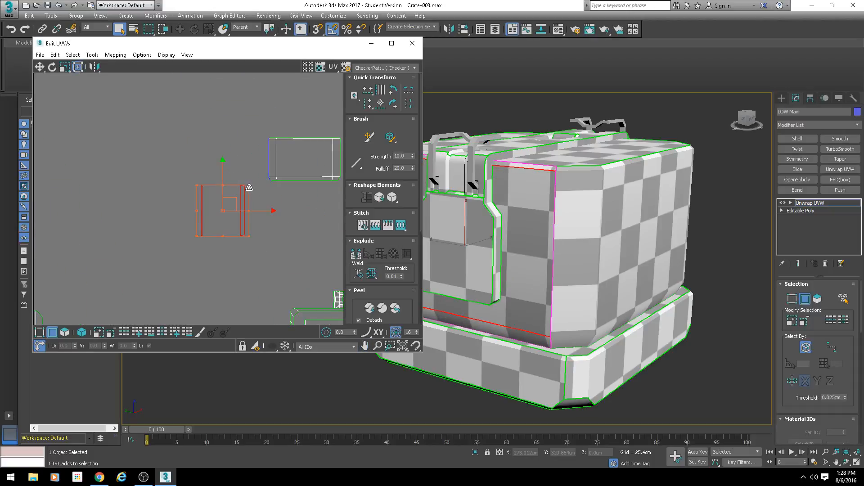
pyautogui.moveTo(248, 186)
pyautogui.keyDown('ctrl'); pyautogui.mouseDown()
pyautogui.moveTo(208, 230)
pyautogui.moveTo(264, 183)
pyautogui.mouseUp(); pyautogui.keyUp('ctrl')
pyautogui.moveTo(499, 220); pyautogui.dragTo(544, 188, button='middle')
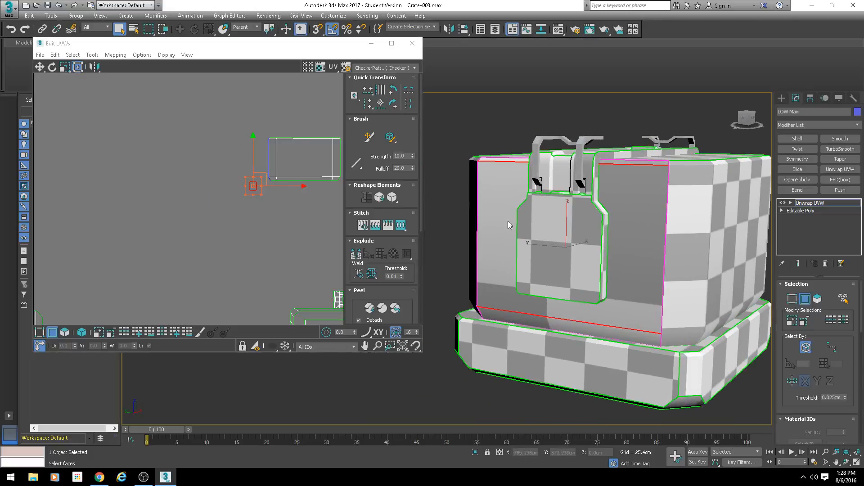
pyautogui.click(109, 295)
pyautogui.click(268, 163)
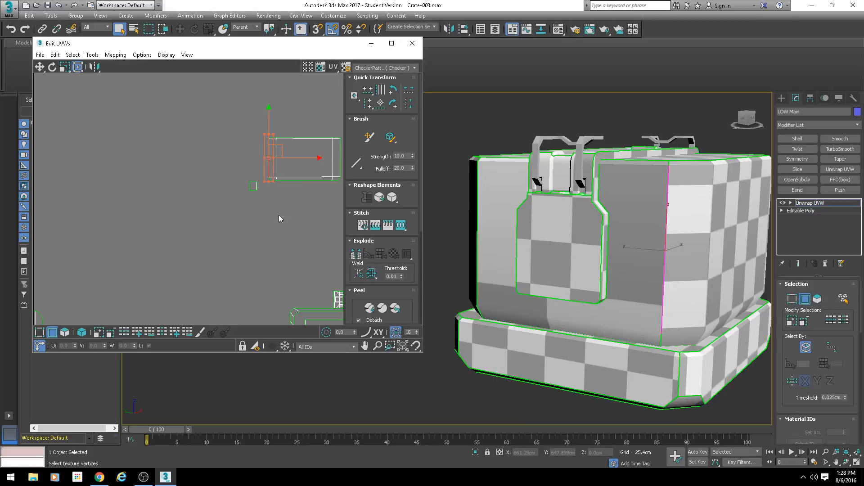
# Step: Try Stitch Selected on the shared end edge, comparing the preview with Scale Clusters off and on, and cancel the stitch
pyautogui.click(92, 54)
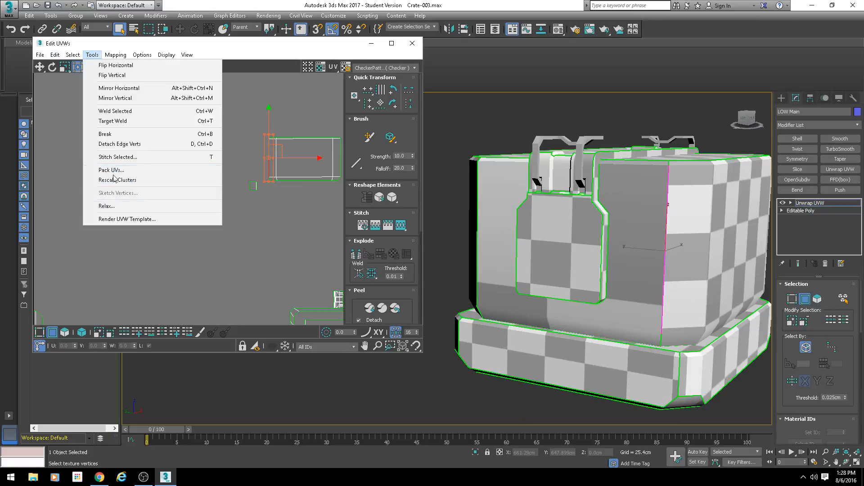
pyautogui.click(114, 158)
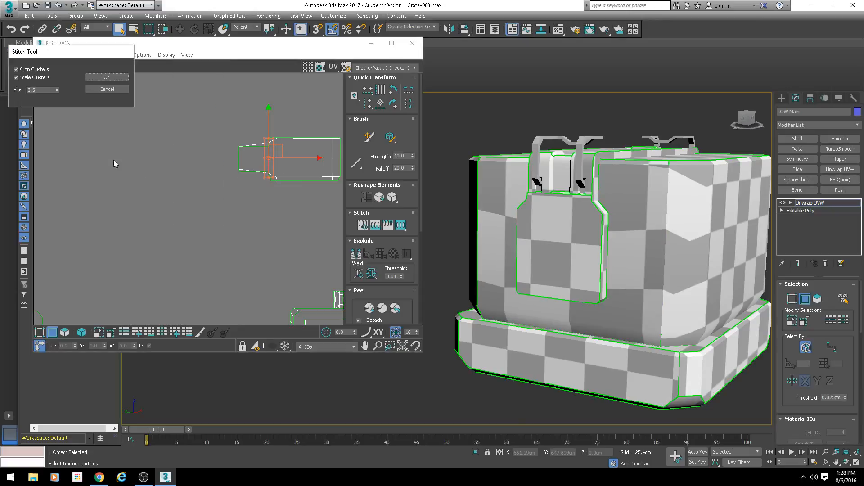
pyautogui.click(17, 77)
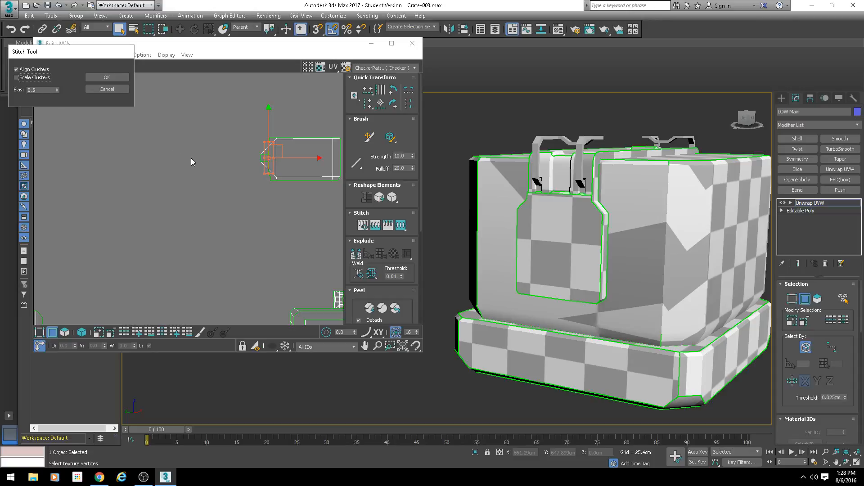
pyautogui.click(16, 77)
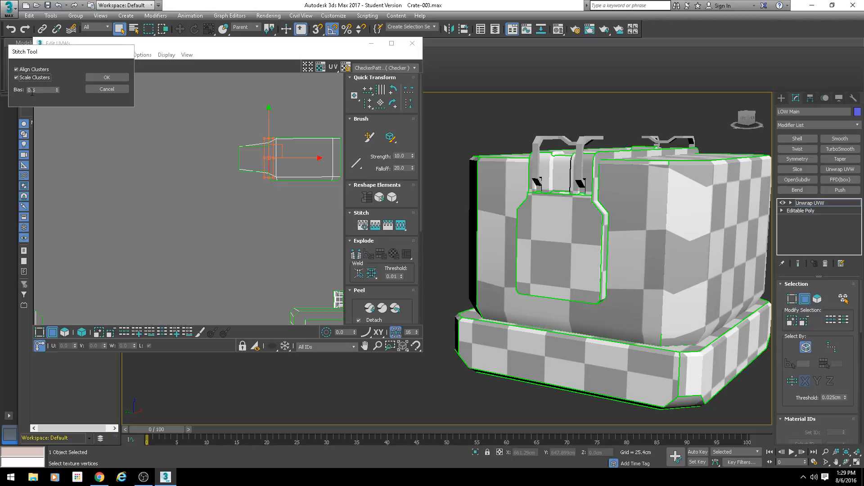
pyautogui.scroll(1, 37, 111)
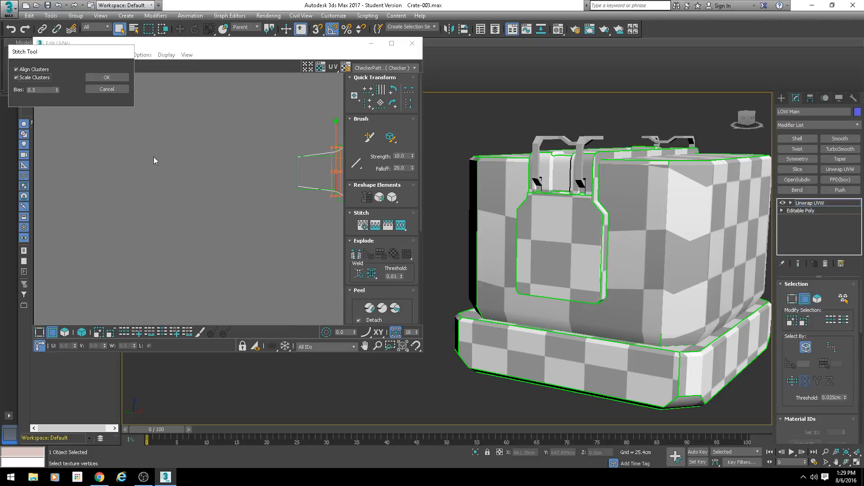
pyautogui.scroll(1, 205, 185)
pyautogui.scroll(-2, 241, 185)
pyautogui.scroll(2, 252, 189)
pyautogui.scroll(-2, 239, 189)
pyautogui.click(107, 89)
pyautogui.scroll(2, 234, 185)
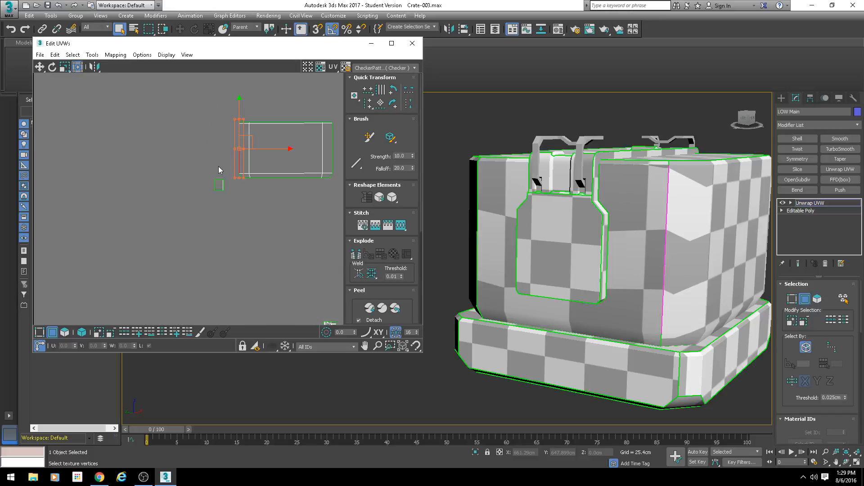
# Step: Stitch the shared end edge with Align Clusters and Scale Clusters on, trying Bias at 0.0 and 1.0 before applying it at 0.0
pyautogui.press('s')
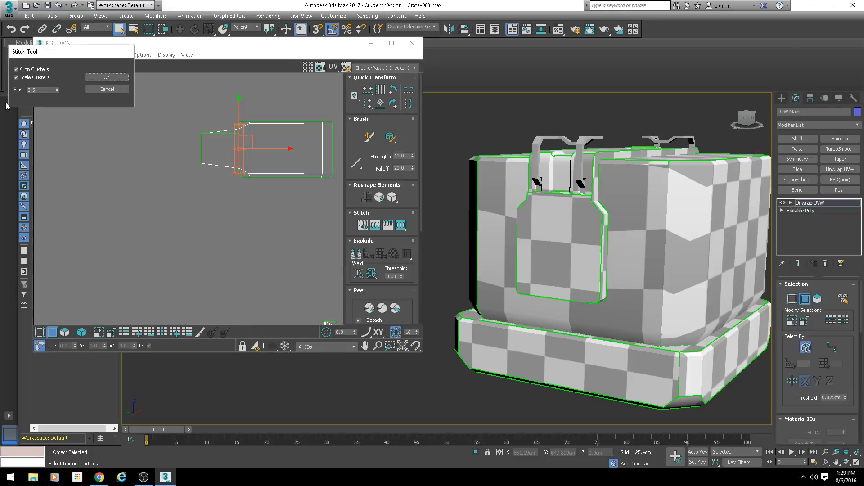
pyautogui.moveTo(57, 92); pyautogui.dragTo(60, 133)
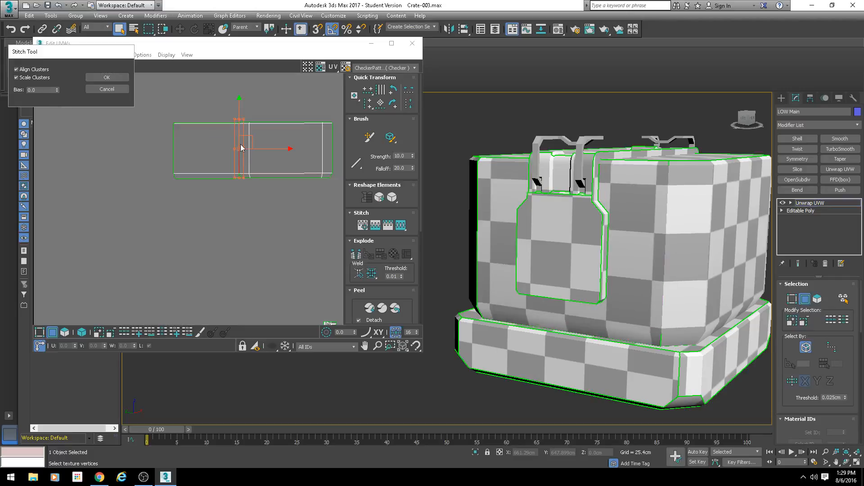
pyautogui.moveTo(58, 90); pyautogui.dragTo(58, 399)
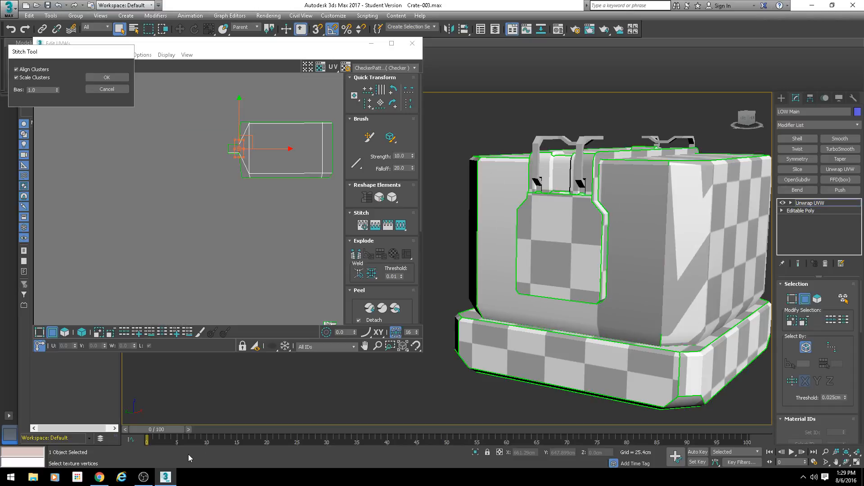
pyautogui.rightClick(56, 89)
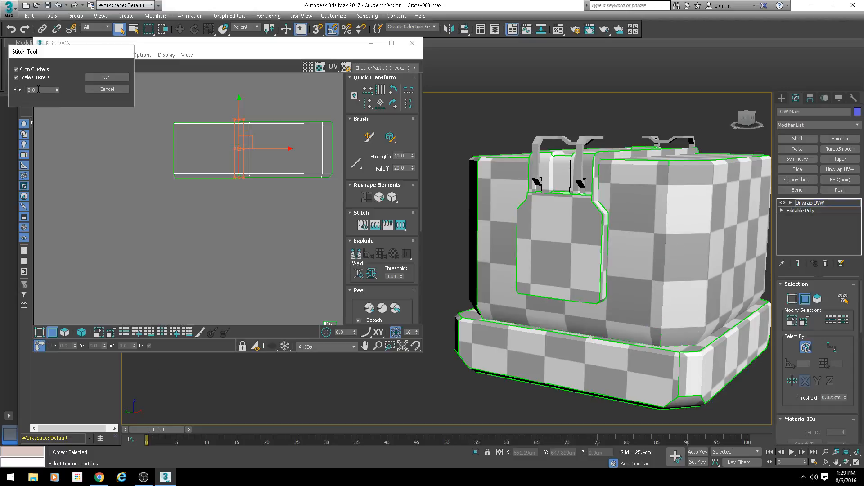
pyautogui.click(106, 77)
# Step: Examine the stitched corner in the UV layout and on the crate, checking the checker pattern's continuity from top to bottom
pyautogui.scroll(5, 182, 186)
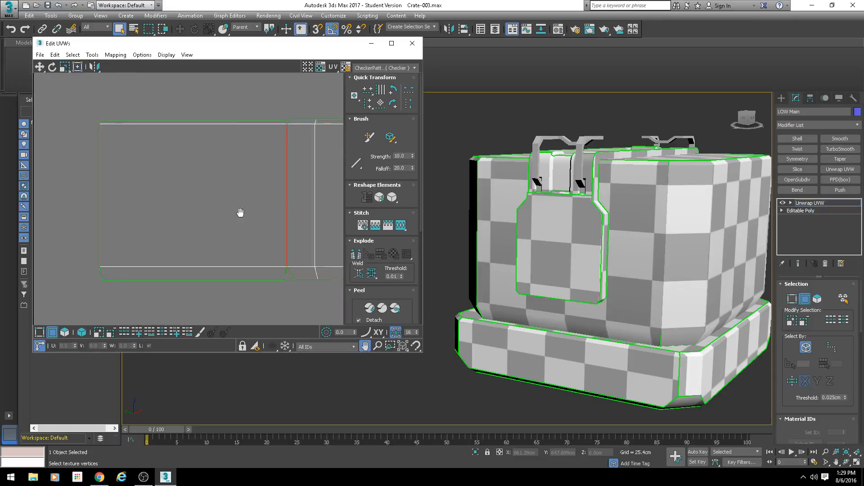
pyautogui.moveTo(240, 212); pyautogui.dragTo(159, 217, button='middle')
pyautogui.moveTo(582, 239); pyautogui.dragTo(547, 209, button='middle')
pyautogui.moveTo(646, 213)
pyautogui.mouseDown(button='middle')
pyautogui.moveTo(588, 190)
pyautogui.moveTo(593, 222)
pyautogui.mouseUp(button='middle')
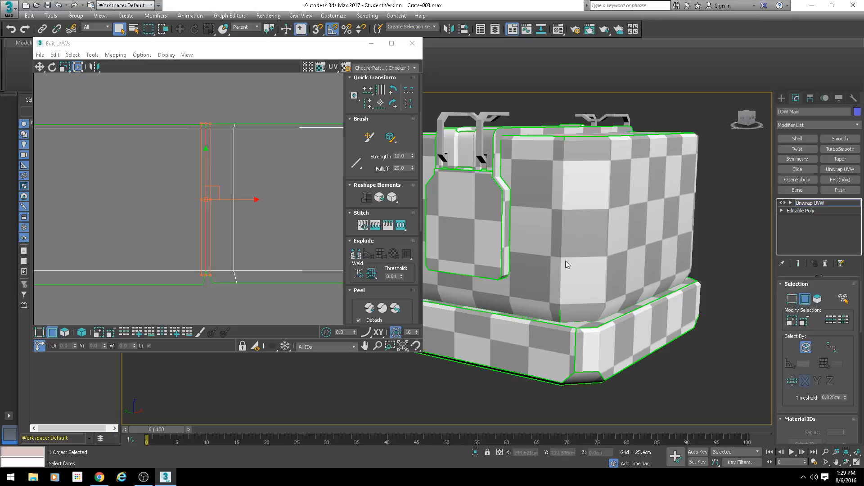
pyautogui.keyDown('alt'); pyautogui.moveTo(557, 133); pyautogui.dragTo(583, 189, button='middle'); pyautogui.keyUp('alt')
pyautogui.scroll(4, 583, 188)
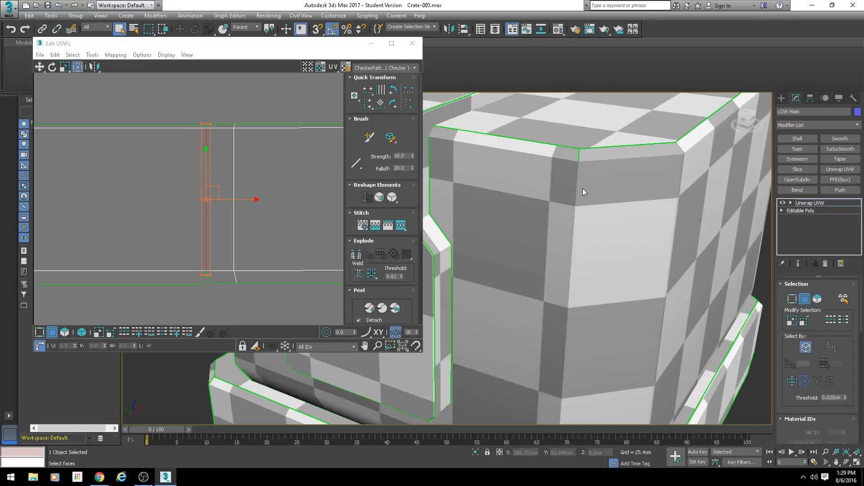
pyautogui.scroll(-5, 582, 188)
pyautogui.scroll(5, 586, 168)
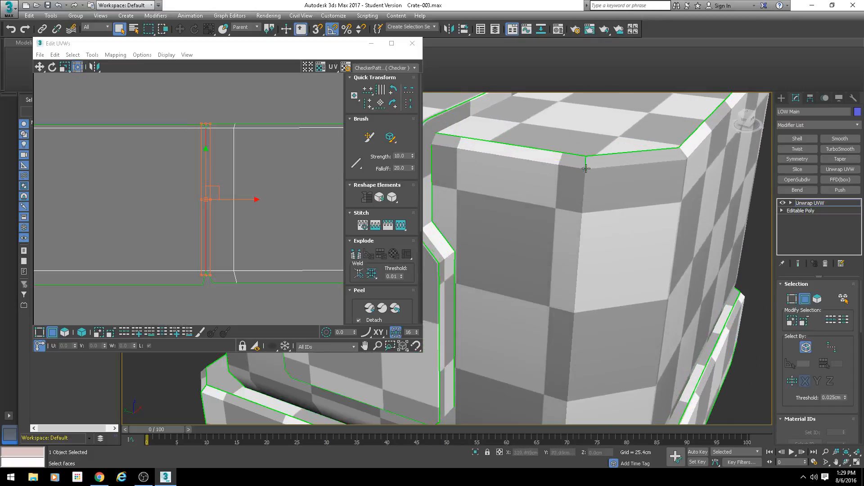
pyautogui.scroll(2, 598, 250)
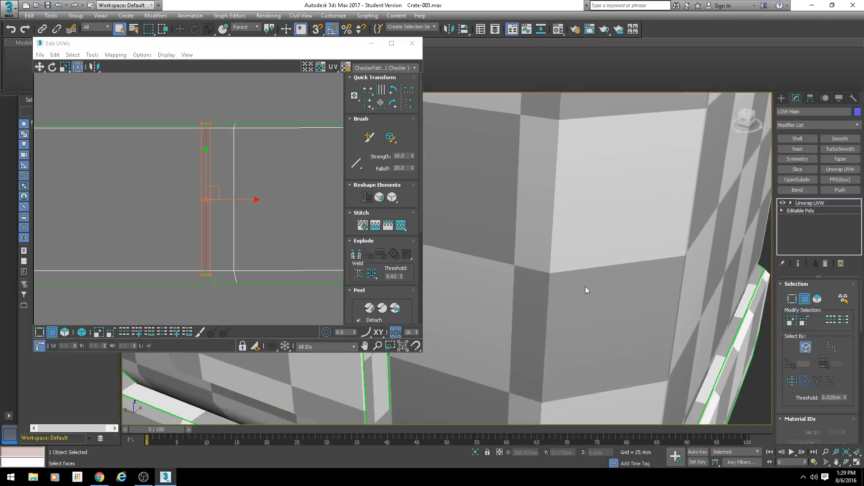
pyautogui.scroll(-4, 585, 286)
pyautogui.scroll(4, 522, 310)
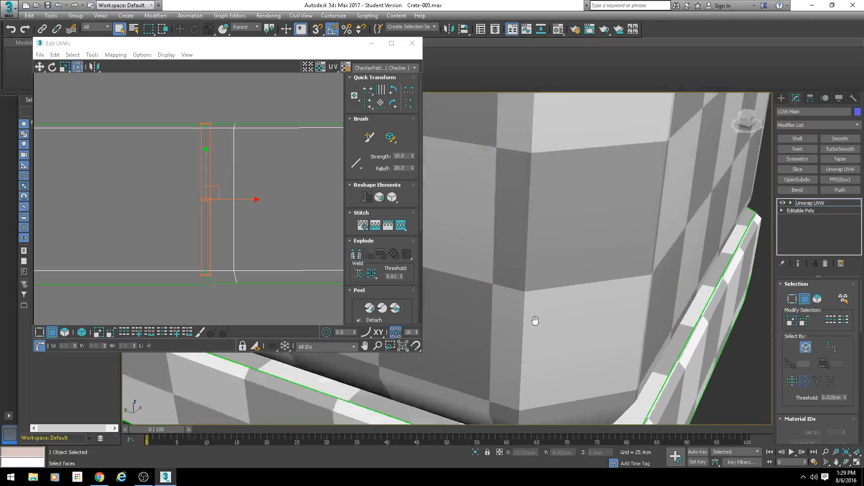
pyautogui.moveTo(535, 320); pyautogui.dragTo(537, 396, button='middle')
pyautogui.moveTo(540, 268); pyautogui.dragTo(544, 333, button='middle')
pyautogui.moveTo(217, 111); pyautogui.dragTo(213, 137, button='middle')
pyautogui.scroll(3, 213, 138)
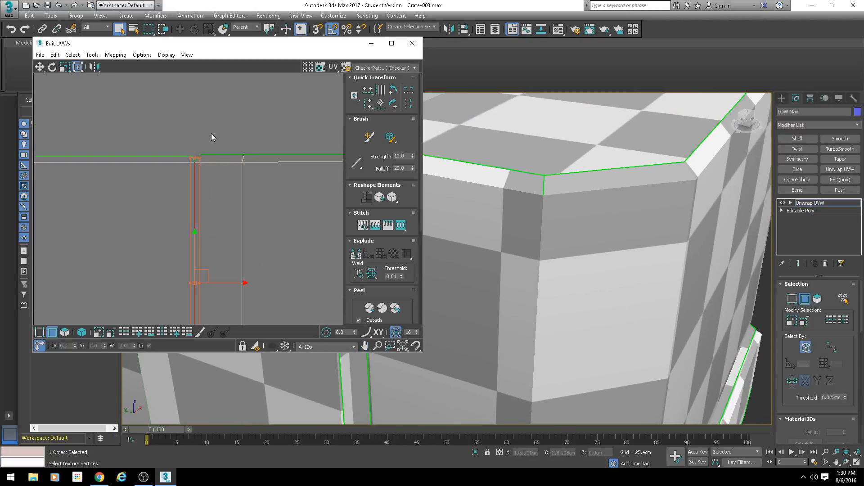
# Step: Clear the seam selection, inspect the notches at both seam ends, and select the slanted open edge of the lower notch
pyautogui.click(211, 133)
pyautogui.scroll(2, 196, 151)
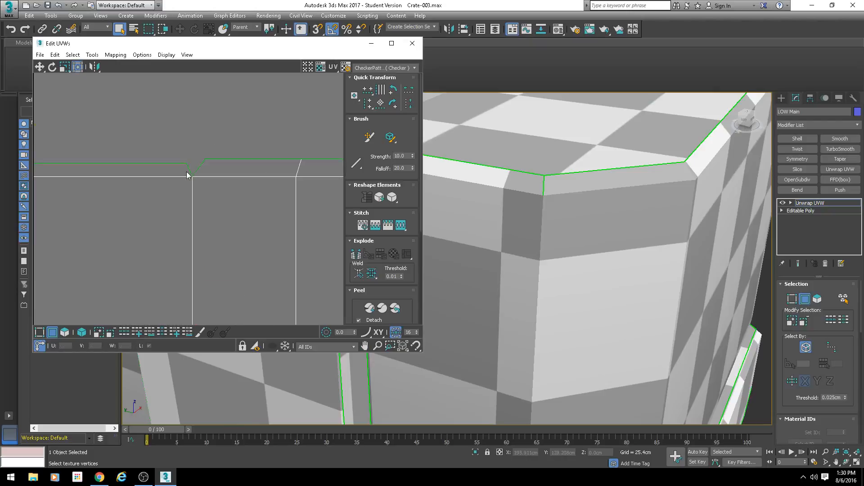
pyautogui.scroll(-4, 250, 263)
pyautogui.moveTo(240, 250); pyautogui.dragTo(228, 121, button='middle')
pyautogui.moveTo(216, 314); pyautogui.dragTo(221, 185, button='middle')
pyautogui.scroll(2, 222, 172)
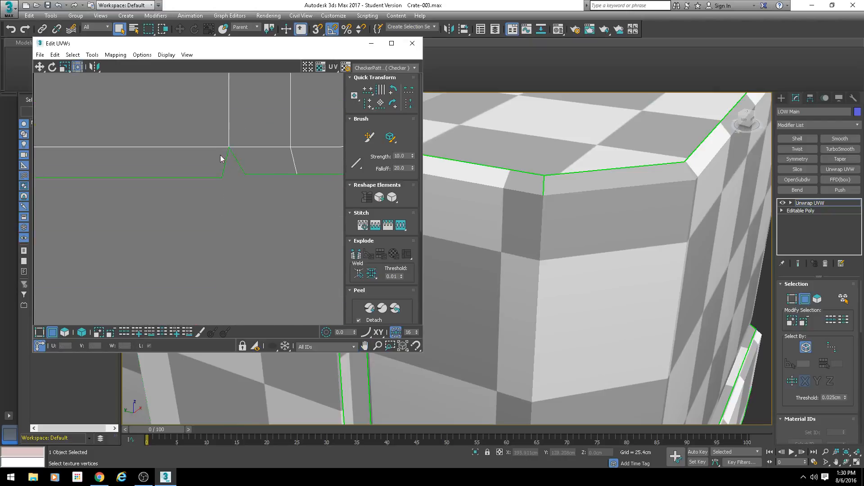
pyautogui.click(237, 161)
pyautogui.scroll(2, 243, 189)
pyautogui.scroll(-2, 232, 199)
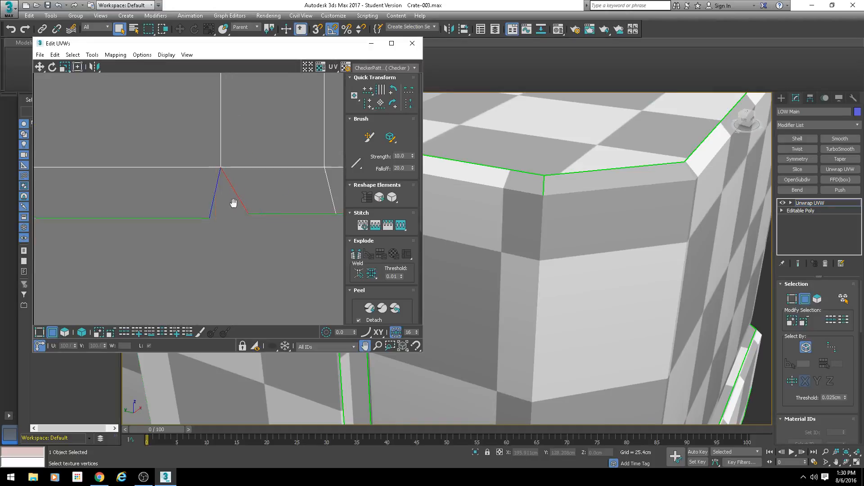
pyautogui.scroll(1, 223, 206)
# Step: Preview Stitch Selected on the lower notch edge twice with Bias 0.0, cancelling each time to compare it with the open notch
pyautogui.click(91, 55)
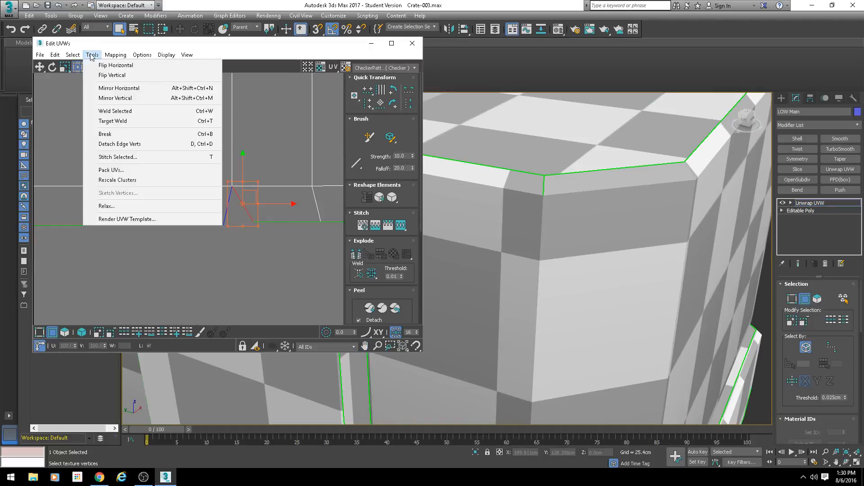
pyautogui.click(117, 157)
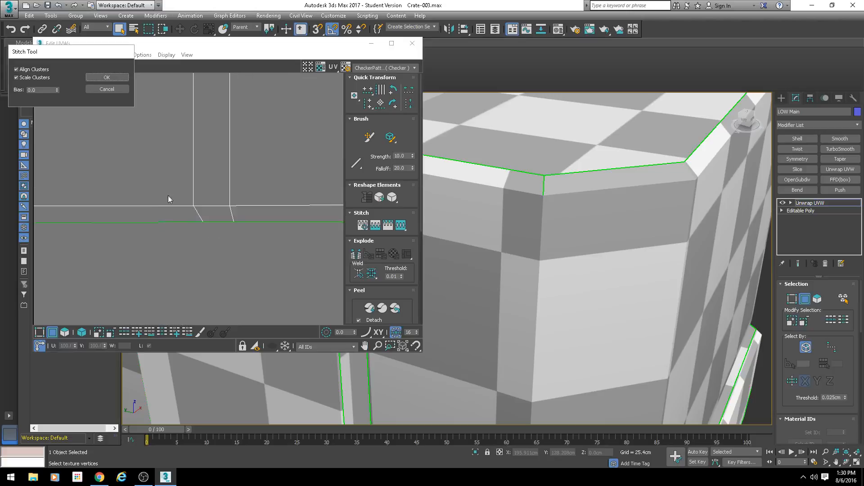
pyautogui.scroll(-1, 201, 187)
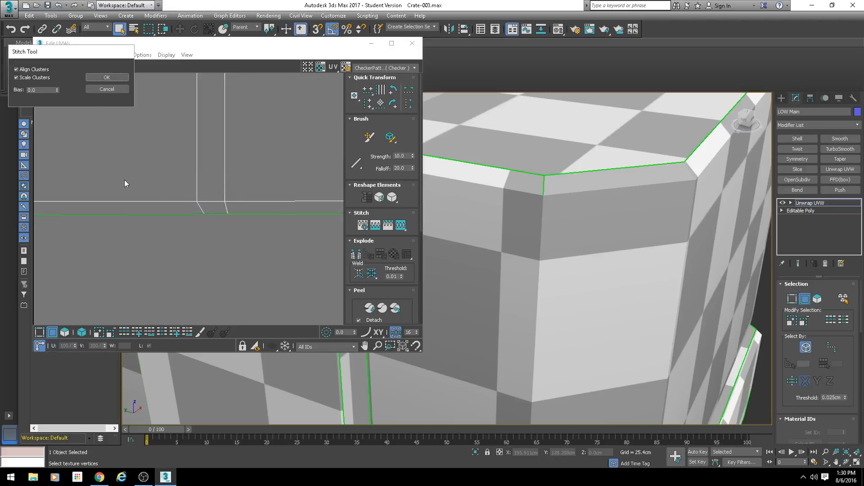
pyautogui.click(121, 88)
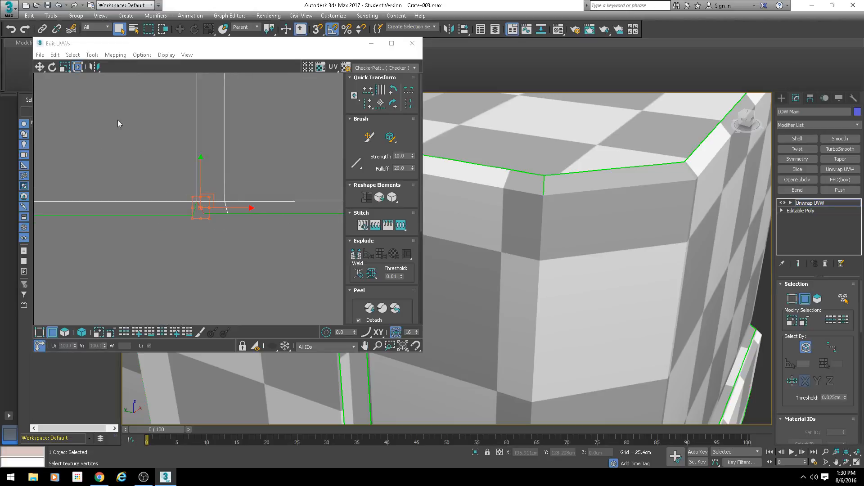
pyautogui.scroll(3, 186, 200)
pyautogui.moveTo(186, 200); pyautogui.dragTo(215, 208, button='middle')
pyautogui.scroll(1, 249, 240)
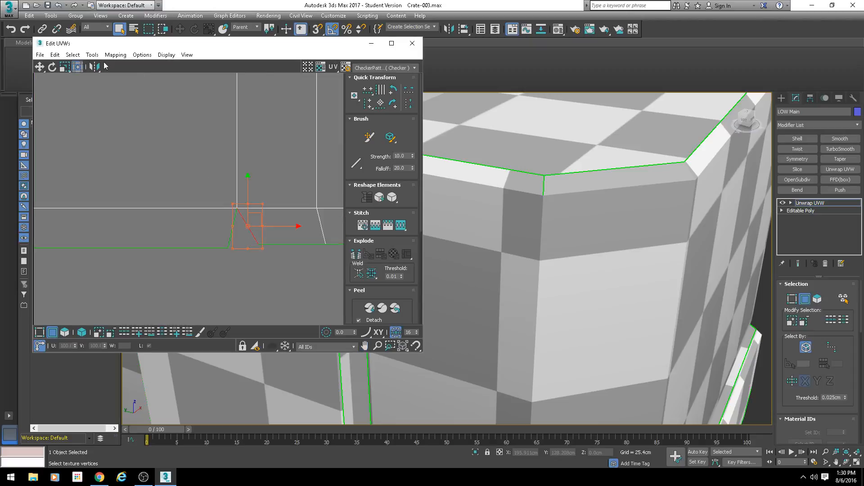
pyautogui.click(92, 54)
pyautogui.click(122, 157)
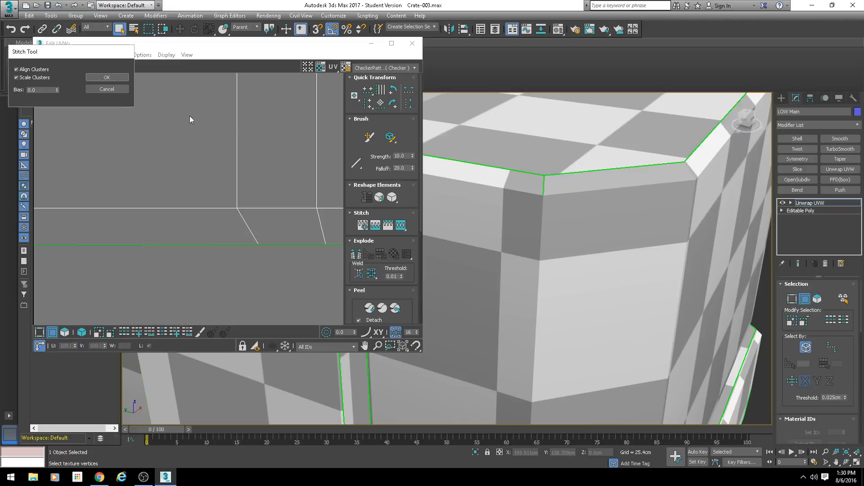
pyautogui.click(121, 87)
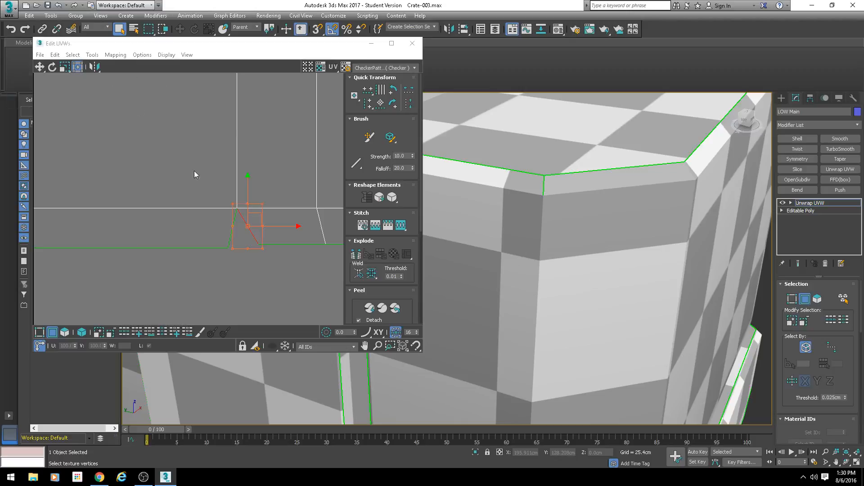
# Step: Examine the selected notch edge on the crate's lower corner and the checker pattern on both sides of it
pyautogui.scroll(-4, 484, 246)
pyautogui.keyDown('alt'); pyautogui.moveTo(532, 295); pyautogui.dragTo(544, 266, button='middle'); pyautogui.keyUp('alt')
pyautogui.scroll(10, 544, 266)
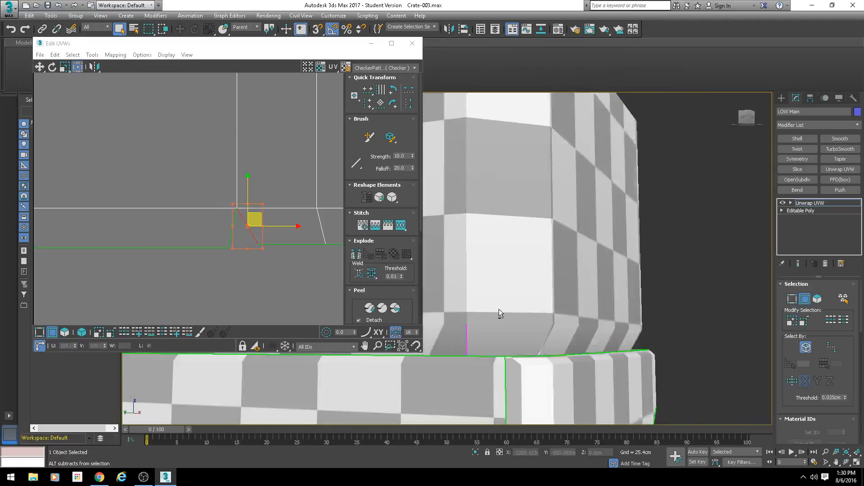
pyautogui.scroll(5, 543, 311)
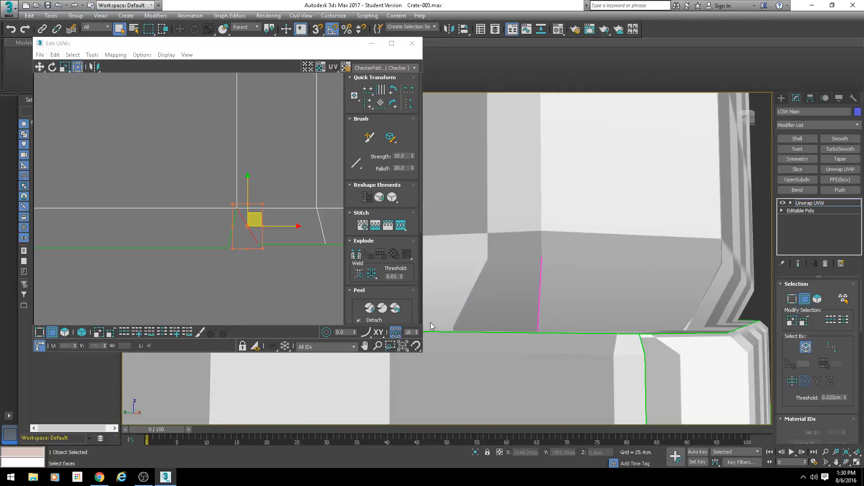
pyautogui.scroll(-5, 478, 252)
pyautogui.scroll(2, 476, 253)
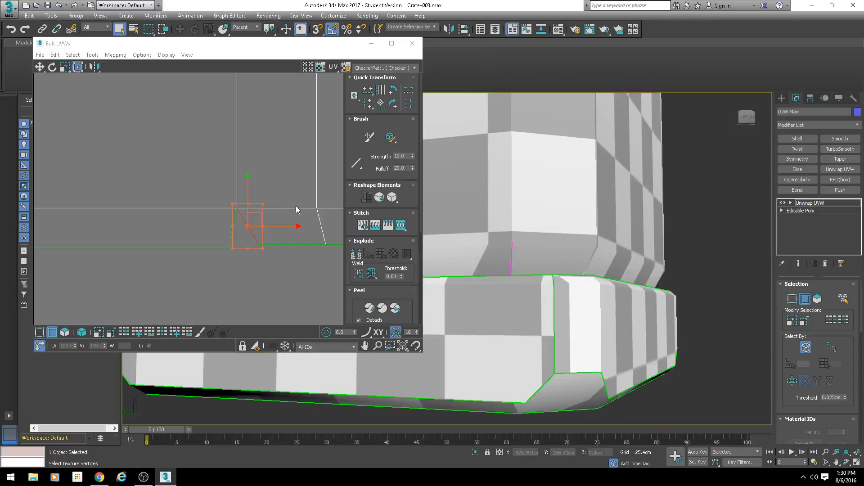
# Step: Select the whole joined side island, scale it up several times, and reposition it to inspect finer checkers at the lower corner
pyautogui.scroll(-4, 247, 176)
pyautogui.moveTo(183, 220); pyautogui.dragTo(183, 221)
pyautogui.scroll(-3, 217, 210)
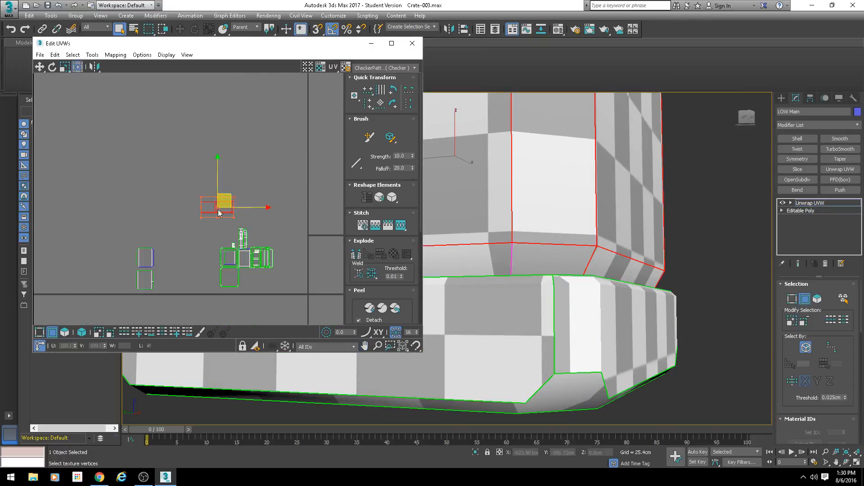
pyautogui.keyDown('ctrl'); pyautogui.moveTo(234, 201); pyautogui.dragTo(302, 141); pyautogui.keyUp('ctrl')
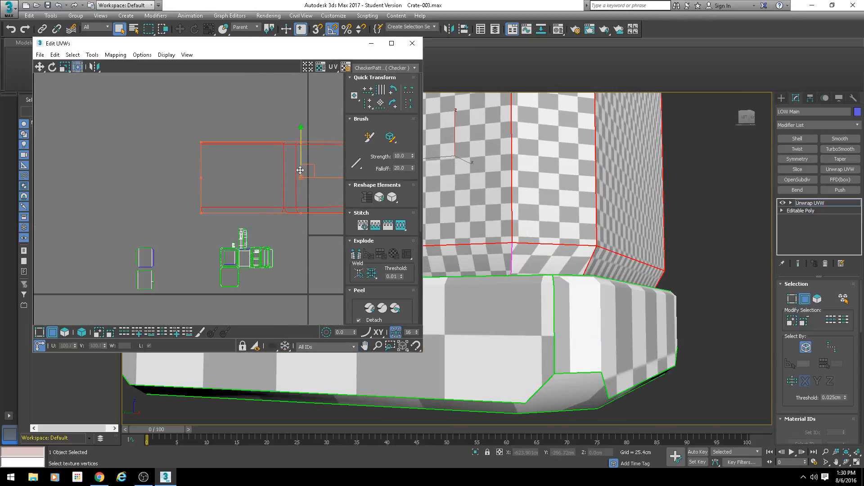
pyautogui.moveTo(307, 171); pyautogui.dragTo(284, 157)
pyautogui.scroll(3, 539, 260)
pyautogui.scroll(1, 538, 260)
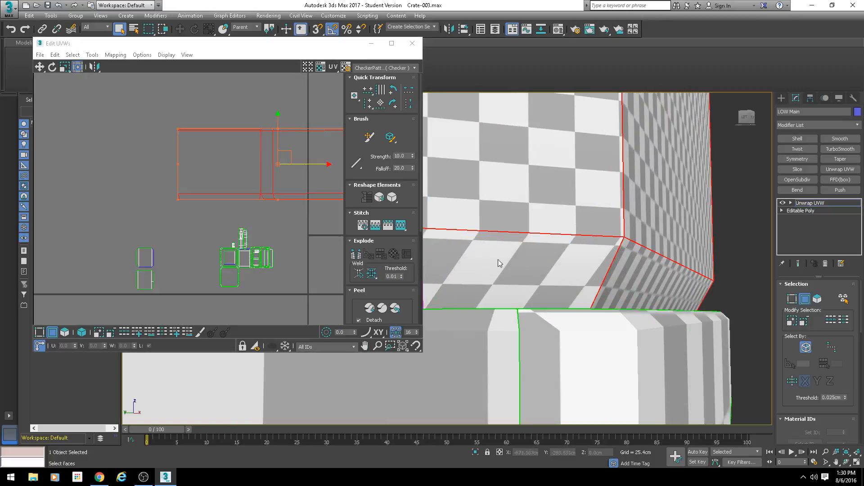
pyautogui.scroll(-1, 500, 262)
pyautogui.keyDown('alt'); pyautogui.moveTo(500, 263); pyautogui.dragTo(543, 337, button='middle'); pyautogui.keyUp('alt')
pyautogui.scroll(2, 531, 266)
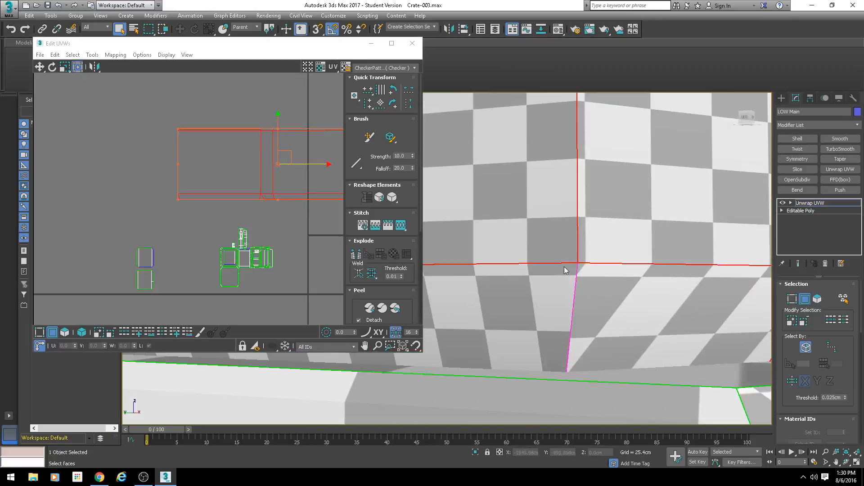
pyautogui.scroll(6, 241, 220)
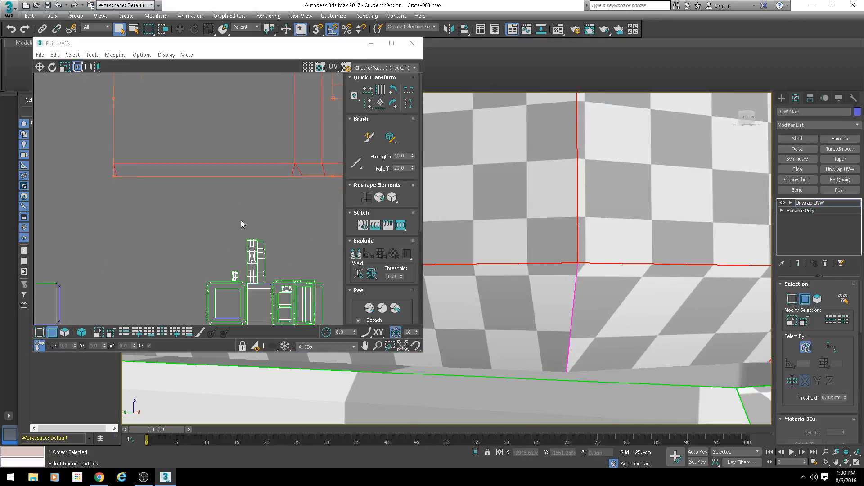
# Step: Reselect the slanted lower notch edge and preview Stitch Selected on it with Align Clusters and Scale Clusters on, Bias 0.0
pyautogui.click(306, 191)
pyautogui.moveTo(306, 191); pyautogui.dragTo(270, 217, button='middle')
pyautogui.scroll(2, 271, 217)
pyautogui.click(274, 153)
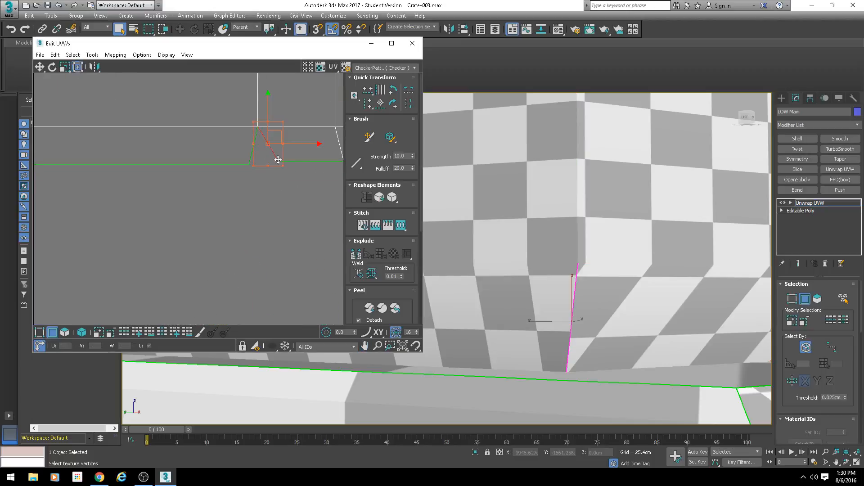
pyautogui.press('s')
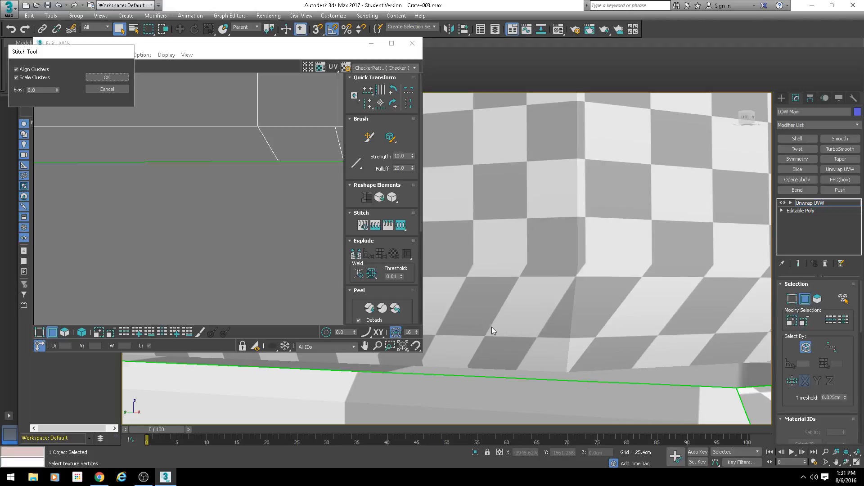
# Step: Stitch the slanted lower notch edge with Align Clusters and Scale Clusters on and Bias 0.5
pyautogui.click(108, 89)
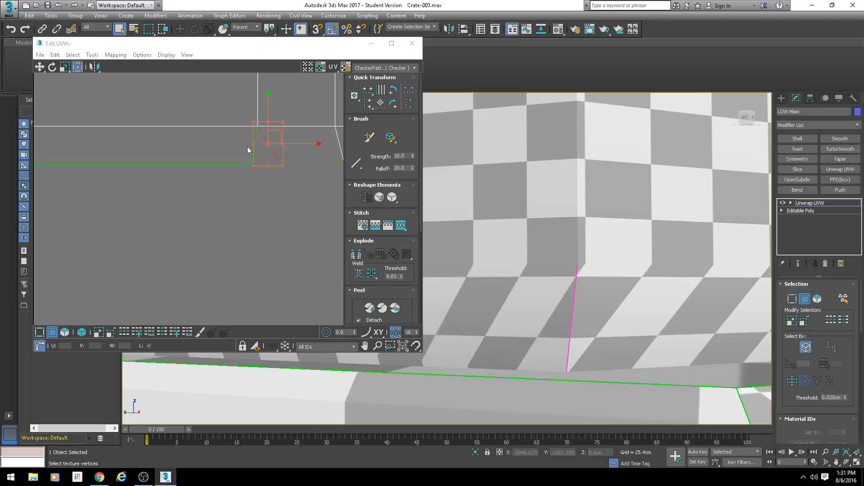
pyautogui.press('s')
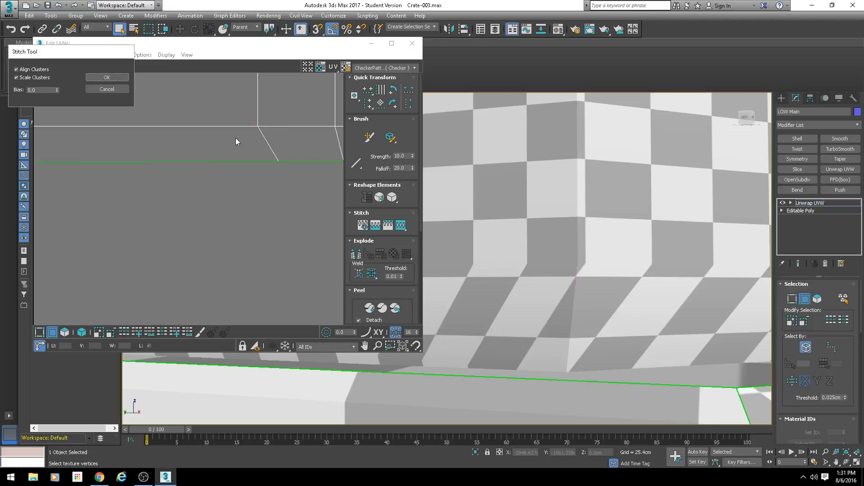
pyautogui.moveTo(37, 88); pyautogui.dragTo(0, 90)
pyautogui.write('0.5')
pyautogui.press('Return')
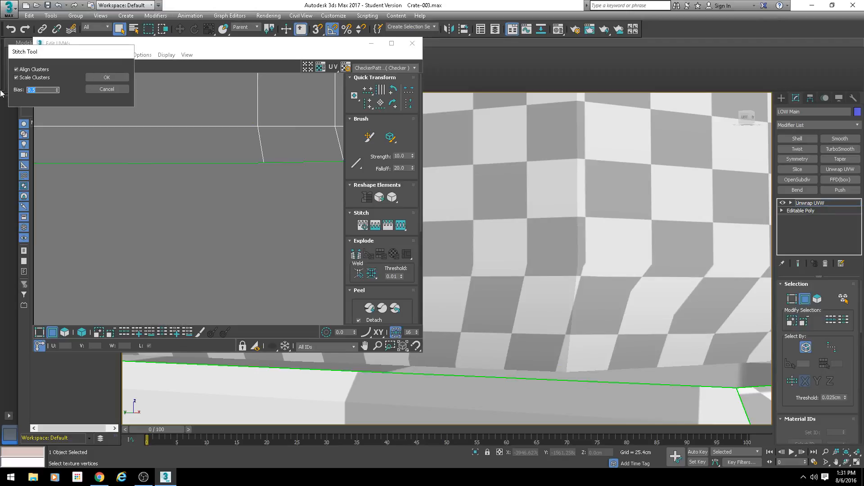
pyautogui.click(106, 81)
# Step: Stitch the notch edge at the upper end of the same crate corner, keeping Align Clusters, Scale Clusters and Bias 0.5
pyautogui.scroll(-4, 492, 283)
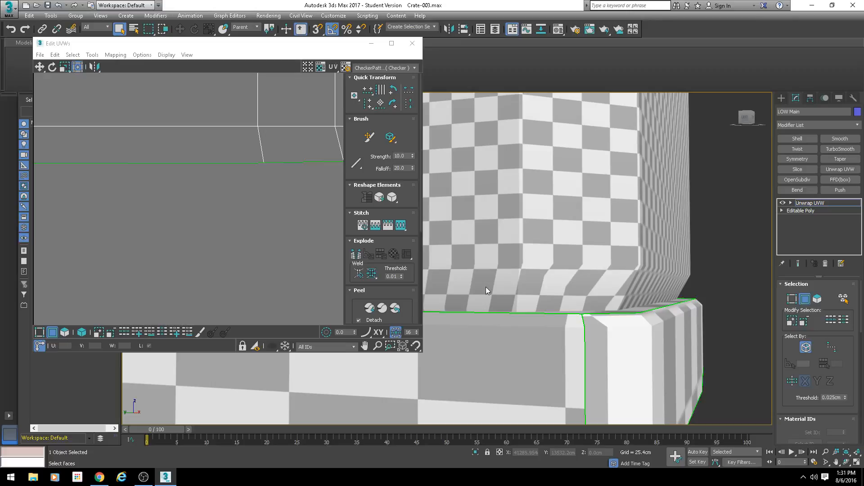
pyautogui.scroll(-5, 508, 274)
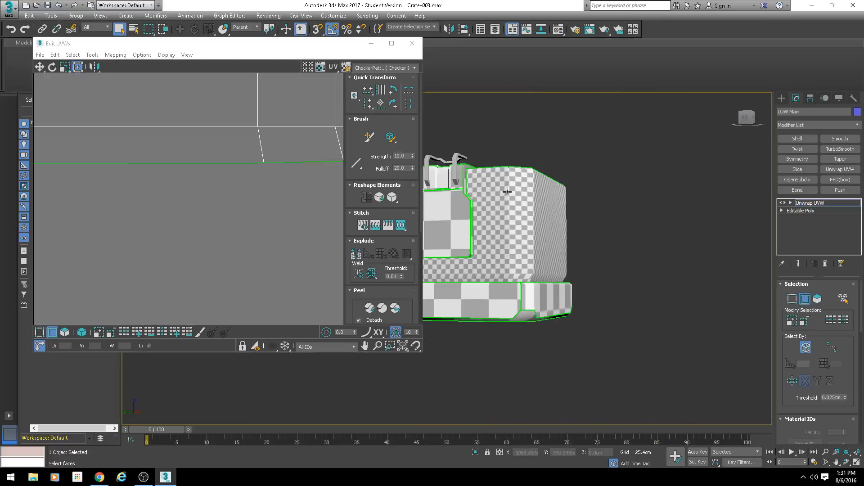
pyautogui.scroll(4, 447, 201)
pyautogui.moveTo(488, 227); pyautogui.dragTo(475, 245, button='middle')
pyautogui.keyDown('alt'); pyautogui.moveTo(475, 245); pyautogui.dragTo(454, 295, button='middle'); pyautogui.keyUp('alt')
pyautogui.scroll(4, 523, 239)
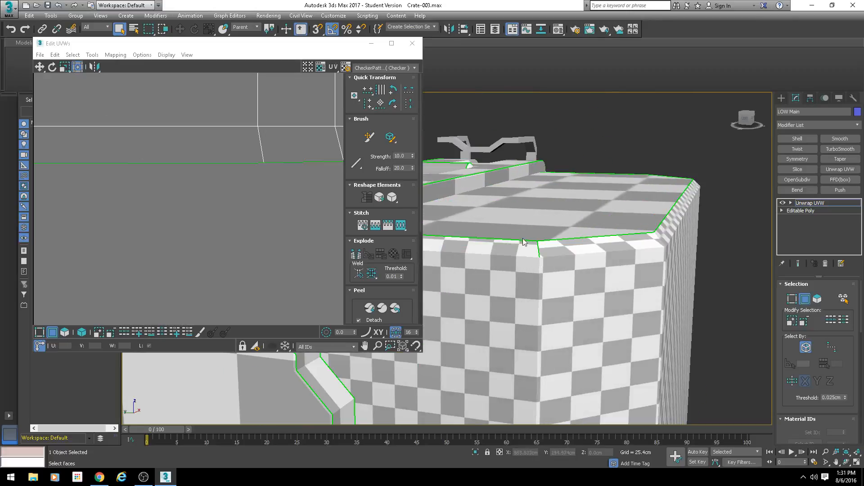
pyautogui.scroll(-8, 232, 171)
pyautogui.moveTo(233, 131); pyautogui.dragTo(222, 168, button='middle')
pyautogui.scroll(8, 220, 167)
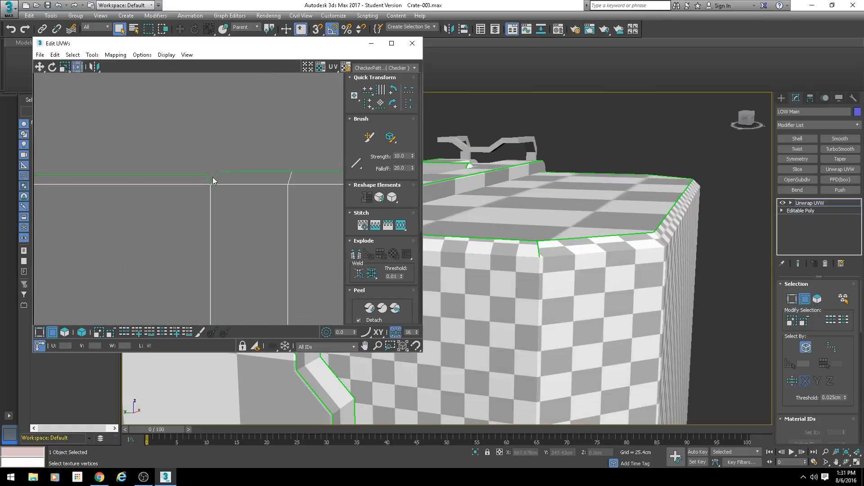
pyautogui.click(214, 179)
pyautogui.rightClick(276, 224)
pyautogui.click(265, 232)
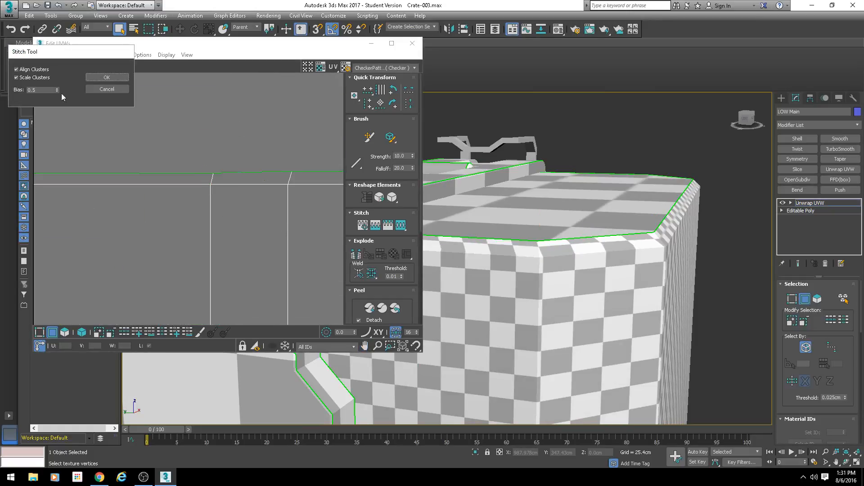
pyautogui.click(91, 80)
# Step: Examine the closed notches on the joined side island and the checker flow around the crate's stitched corner
pyautogui.keyDown('alt'); pyautogui.moveTo(508, 258); pyautogui.dragTo(555, 243, button='middle'); pyautogui.keyUp('alt')
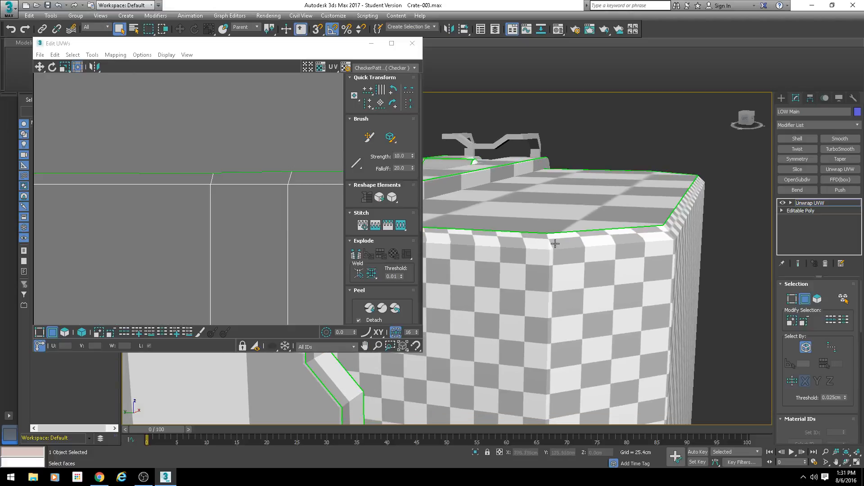
pyautogui.scroll(-5, 243, 209)
pyautogui.moveTo(284, 210); pyautogui.dragTo(211, 161, button='middle')
pyautogui.scroll(-3, 179, 183)
pyautogui.scroll(2, 158, 168)
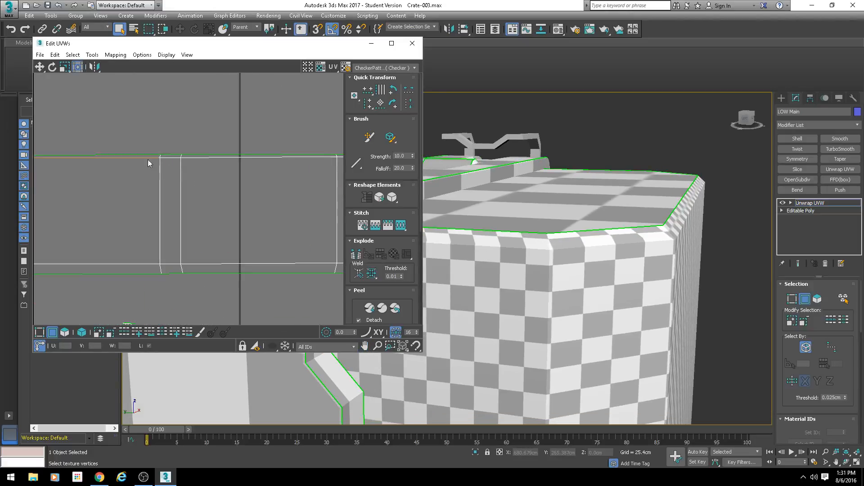
pyautogui.scroll(3, 176, 173)
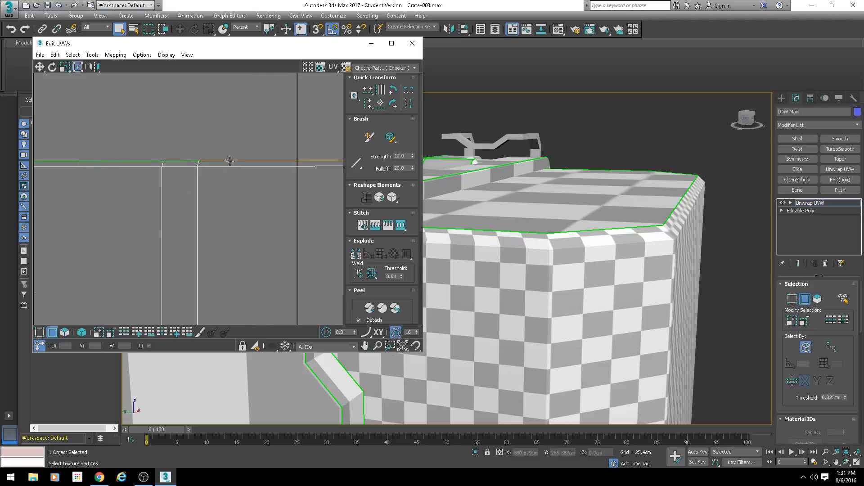
pyautogui.keyDown('alt'); pyautogui.moveTo(577, 244); pyautogui.dragTo(480, 206, button='middle'); pyautogui.keyUp('alt')
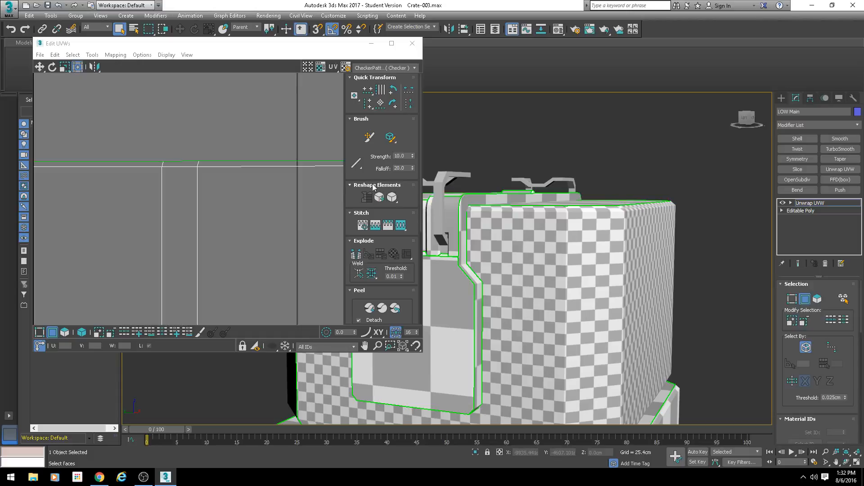
pyautogui.scroll(-2, 224, 184)
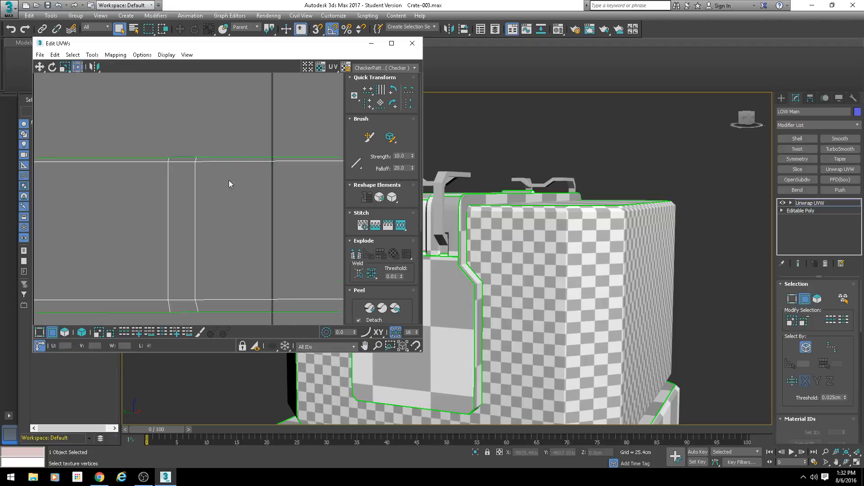
pyautogui.scroll(-2, 213, 190)
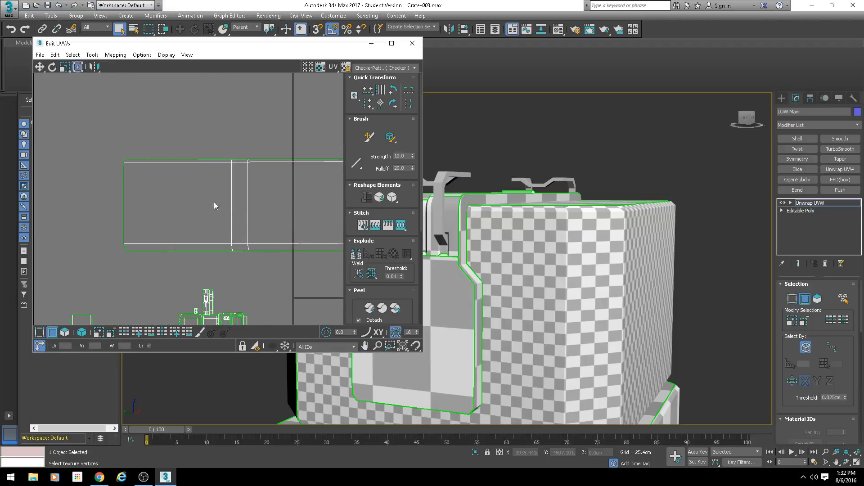
# Step: Stitch the joined island's left end edge to the neighbouring crate side with Align Clusters, Scale Clusters and Bias 0.0
pyautogui.moveTo(214, 204); pyautogui.dragTo(246, 216, button='middle')
pyautogui.keyDown('alt'); pyautogui.moveTo(522, 232); pyautogui.dragTo(615, 285, button='middle'); pyautogui.keyUp('alt')
pyautogui.moveTo(215, 185); pyautogui.dragTo(151, 228)
pyautogui.press('w')
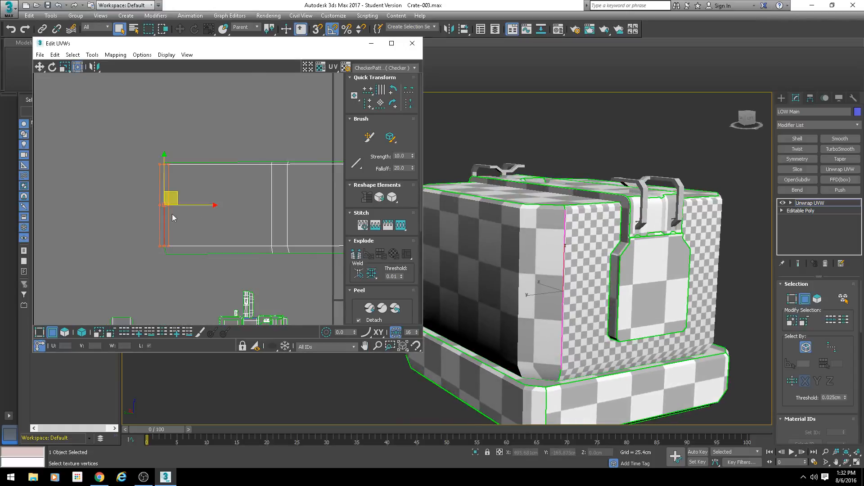
pyautogui.moveTo(217, 226); pyautogui.dragTo(232, 220, button='middle')
pyautogui.press('s')
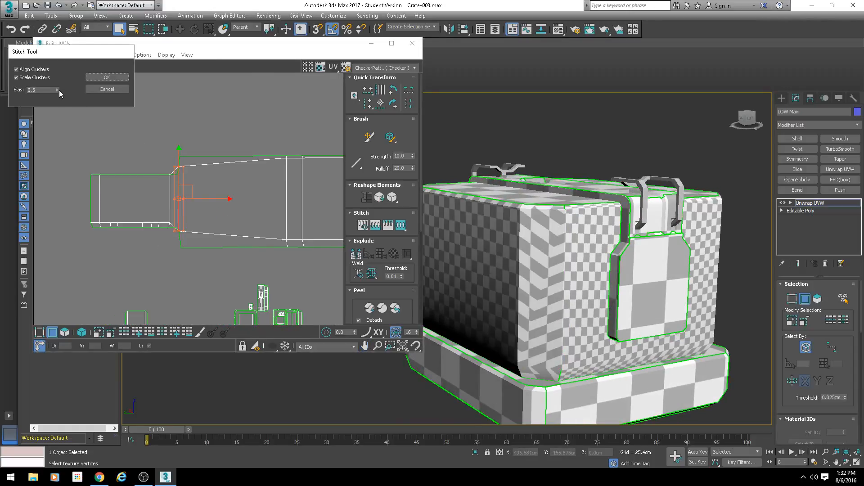
pyautogui.click(118, 77)
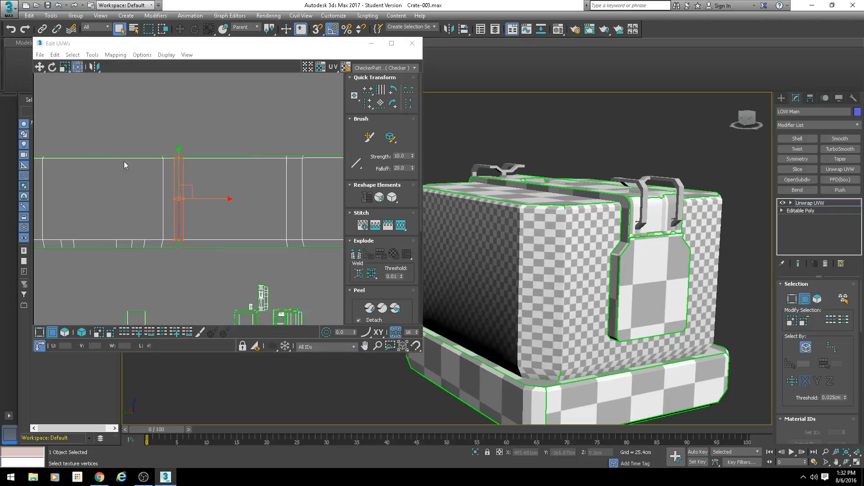
# Step: Close the lower notch of the newly joined corner by stitching its slanted edge with Bias 0.5
pyautogui.scroll(6, 146, 193)
pyautogui.click(218, 298)
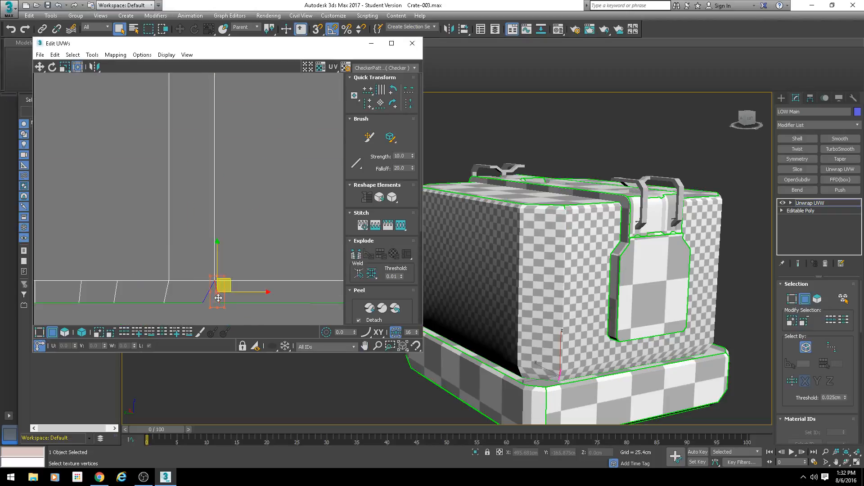
pyautogui.press('s')
pyautogui.doubleClick(42, 90)
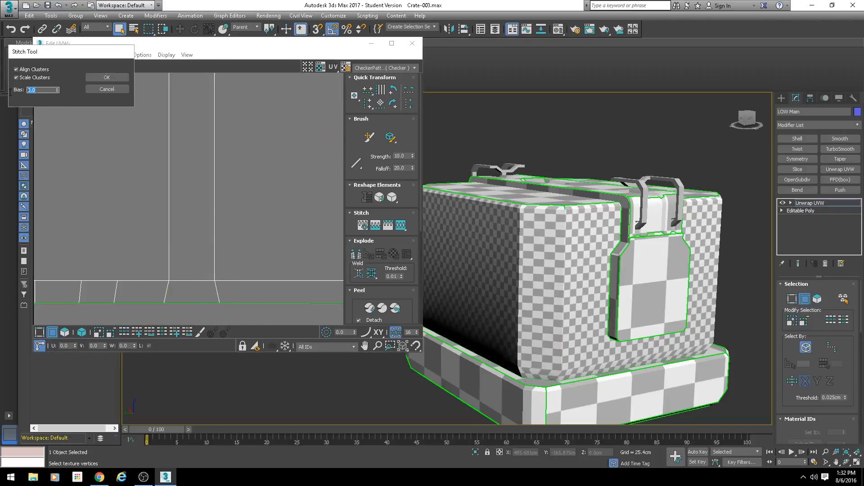
pyautogui.write('.5')
pyautogui.click(94, 76)
# Step: Close the upper notch of the newly joined corner with Stitch Selected at Bias 0.5
pyautogui.scroll(4, 194, 145)
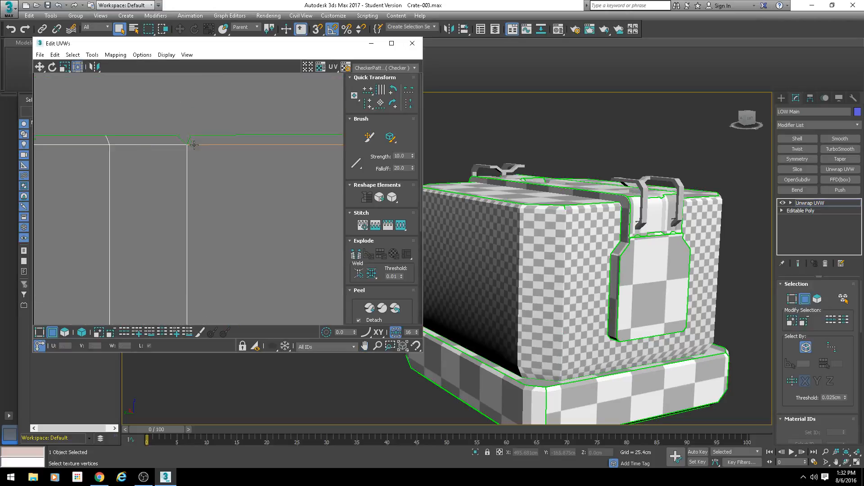
pyautogui.click(188, 140)
pyautogui.press('s')
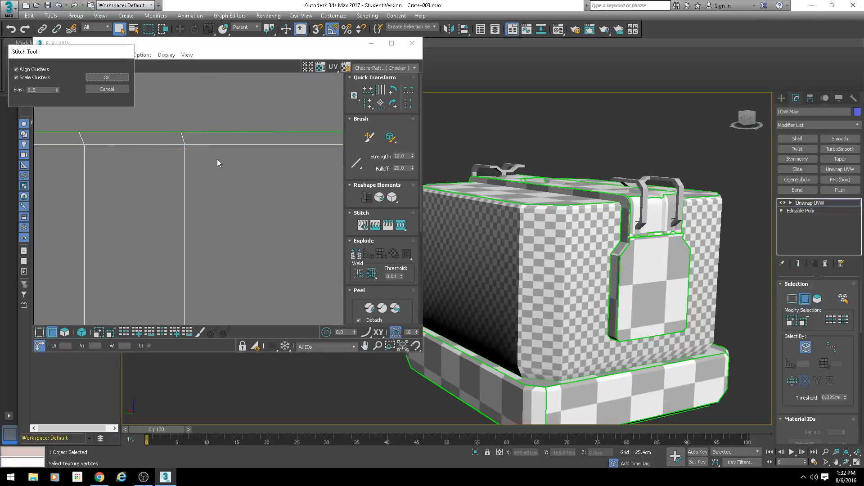
pyautogui.click(89, 79)
# Step: Stitch the extended strip's left end edge to the last crate side, resetting Bias to 0.0
pyautogui.scroll(-5, 174, 229)
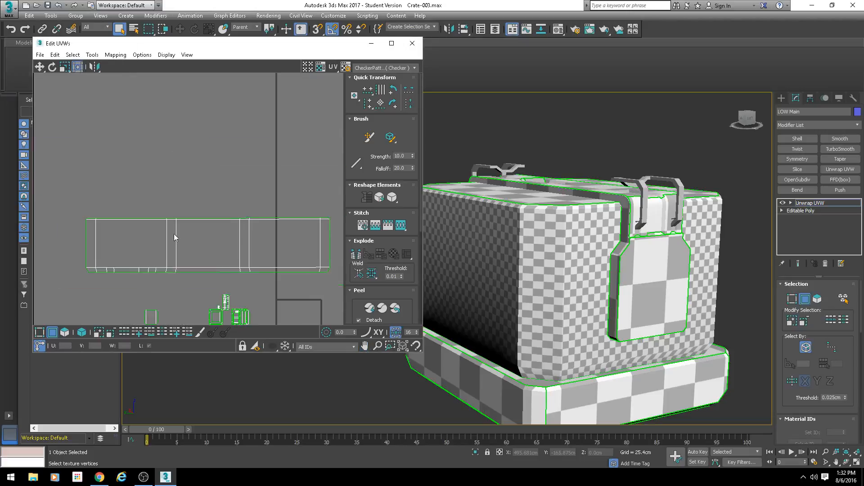
pyautogui.click(129, 217)
pyautogui.scroll(-1, 263, 244)
pyautogui.moveTo(263, 245)
pyautogui.mouseDown(button='middle')
pyautogui.moveTo(167, 256)
pyautogui.moveTo(273, 239)
pyautogui.mouseUp(button='middle')
pyautogui.scroll(1, 273, 239)
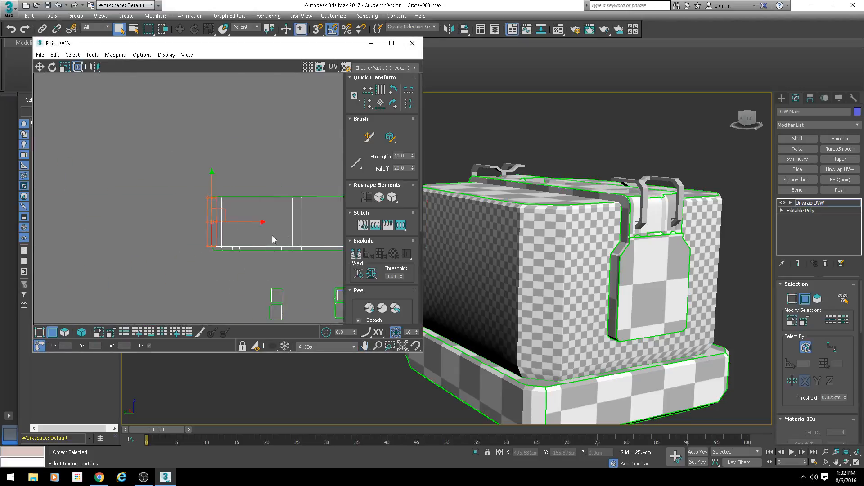
pyautogui.scroll(3, 212, 227)
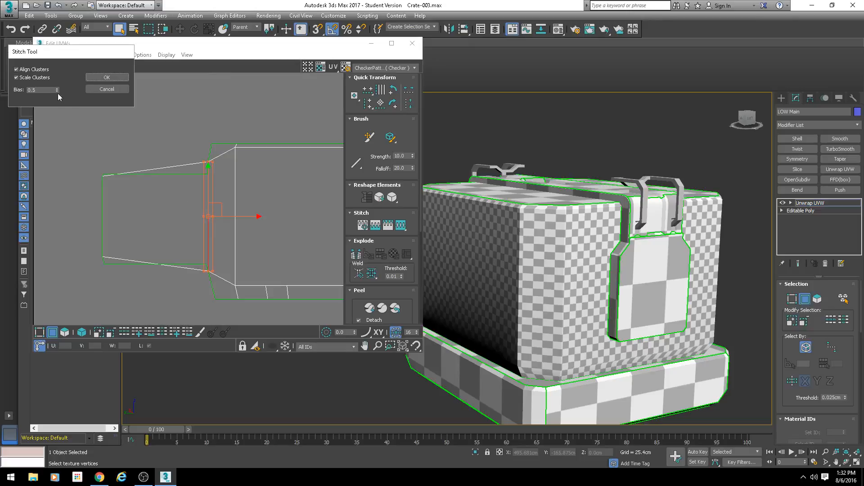
pyautogui.rightClick(57, 92)
pyautogui.click(107, 78)
# Step: Stitch the slanted upper notch edge beside the last joined side with Bias 0.5
pyautogui.scroll(5, 184, 141)
pyautogui.moveTo(306, 166); pyautogui.dragTo(219, 171, button='middle')
pyautogui.click(244, 166)
pyautogui.press('s')
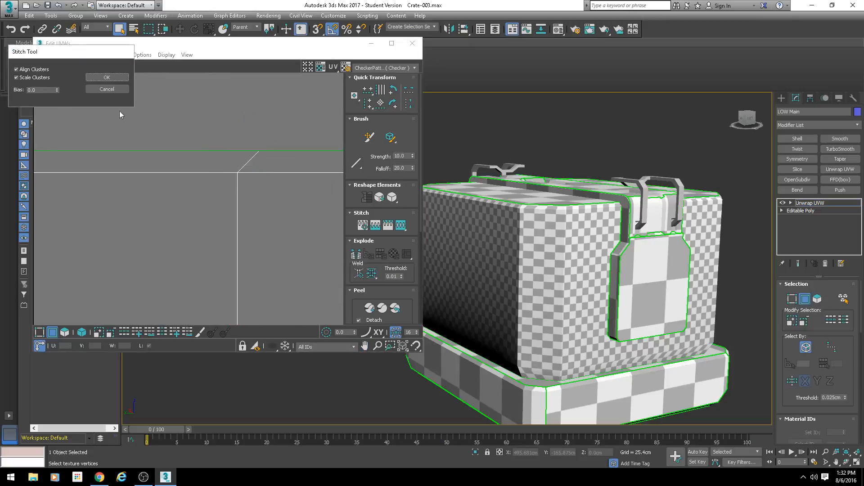
pyautogui.doubleClick(45, 90)
pyautogui.click(101, 80)
# Step: Stitch the slanted lower notch edge beside the last joined side, keeping Bias 0.5
pyautogui.scroll(-3, 198, 175)
pyautogui.moveTo(218, 212); pyautogui.dragTo(197, 166, button='middle')
pyautogui.scroll(-2, 217, 197)
pyautogui.scroll(2, 206, 256)
pyautogui.click(206, 263)
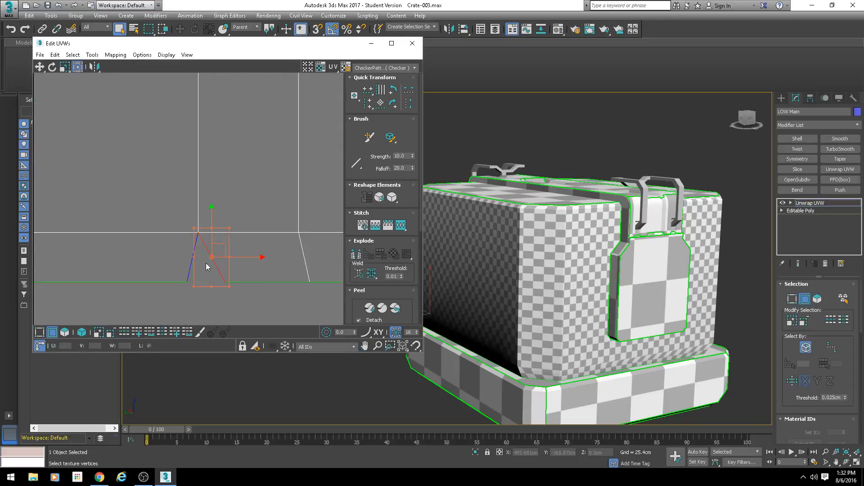
pyautogui.hotkey('ctrl', 'shift', 's')
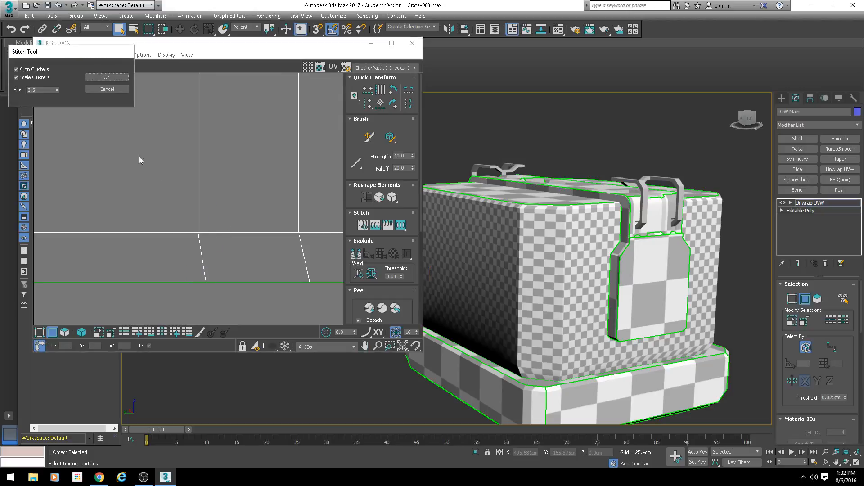
pyautogui.click(109, 79)
# Step: Try to stitch the complete side strip's open left end edge to its opposite end with Bias 0.5
pyautogui.scroll(-5, 212, 186)
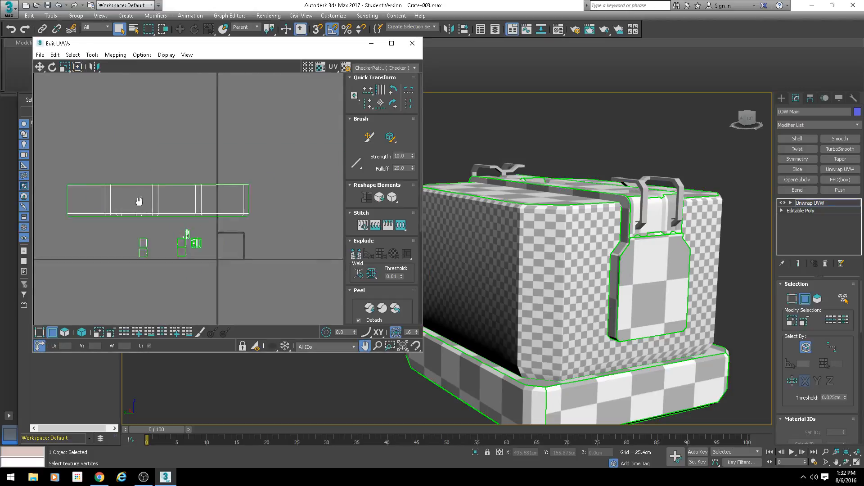
pyautogui.moveTo(146, 198); pyautogui.dragTo(256, 203, button='middle')
pyautogui.click(66, 199)
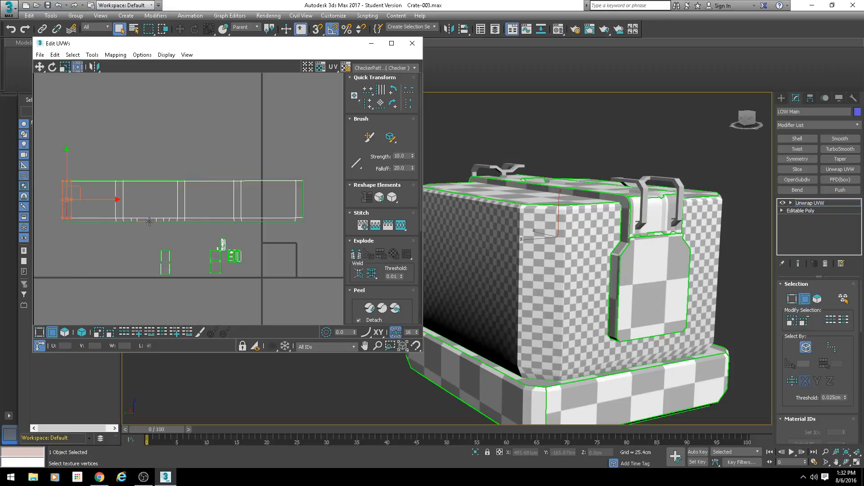
pyautogui.hotkey('ctrl', 'shift', 's')
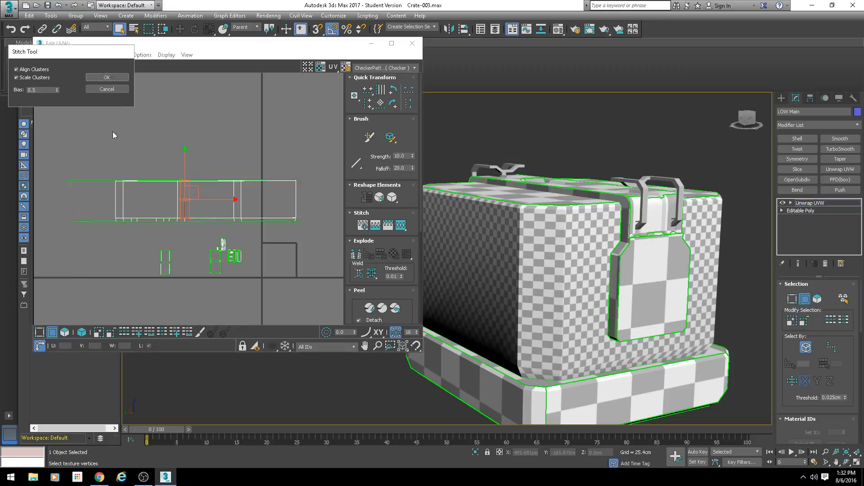
pyautogui.click(111, 92)
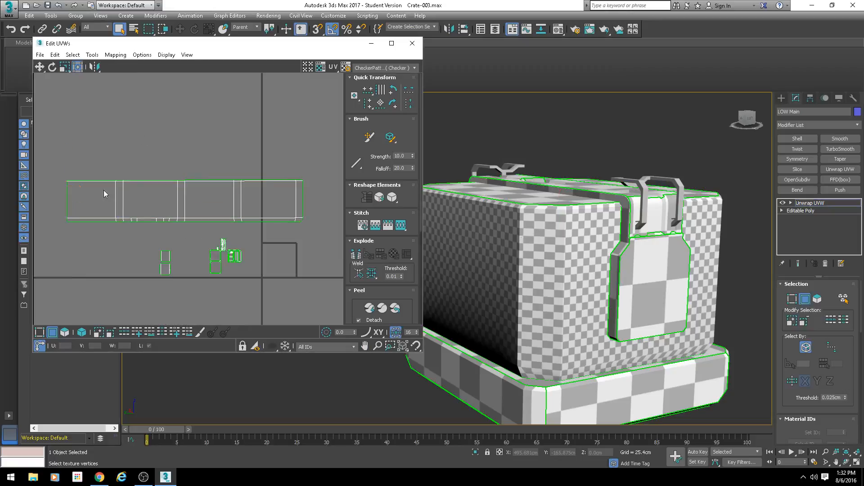
# Step: Select the strip's open left end edge and examine the remaining vertical seam on the crate's corner
pyautogui.click(66, 197)
pyautogui.scroll(-2, 99, 213)
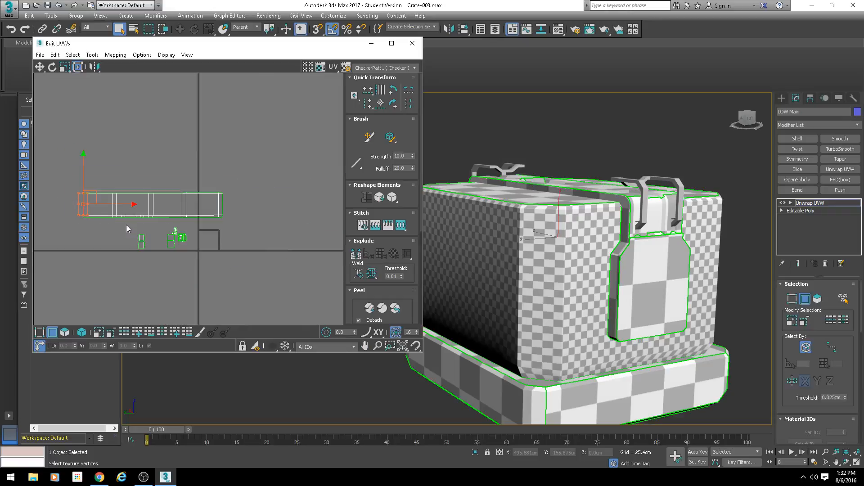
pyautogui.scroll(1, 127, 229)
pyautogui.scroll(-5, 597, 243)
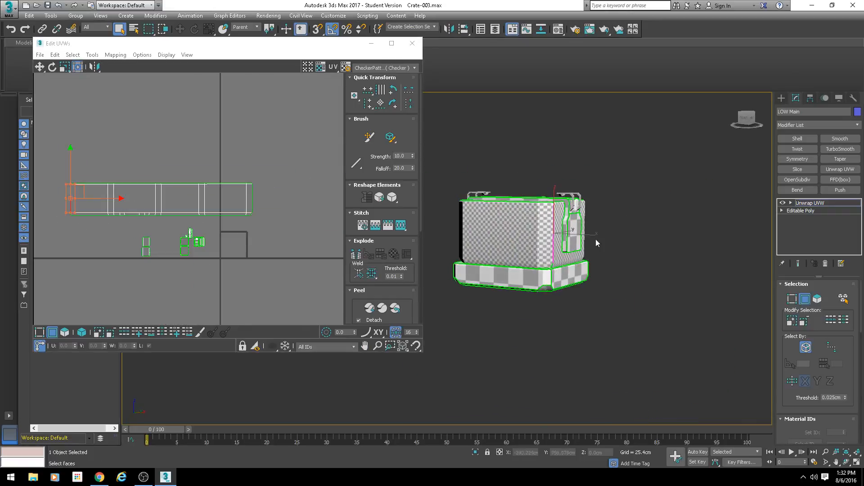
pyautogui.scroll(5, 557, 271)
pyautogui.moveTo(596, 243); pyautogui.dragTo(535, 278, button='middle')
pyautogui.moveTo(535, 278); pyautogui.dragTo(575, 303, button='middle')
pyautogui.scroll(-2, 575, 303)
pyautogui.click(544, 150)
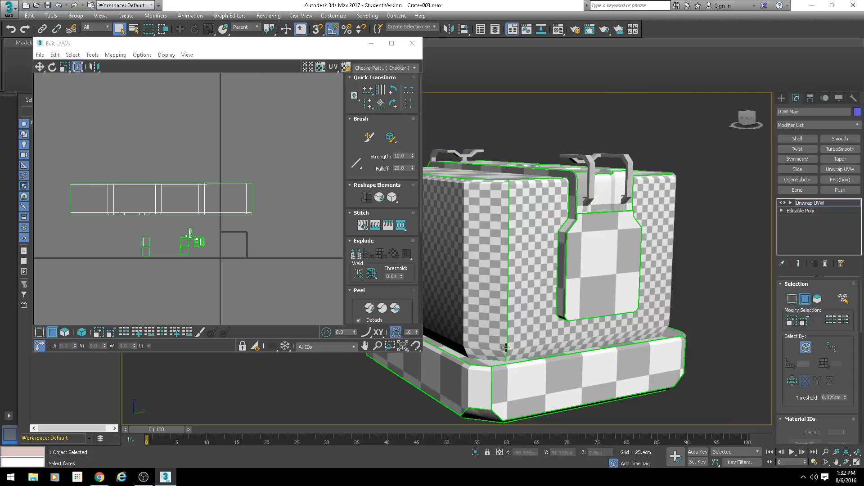
pyautogui.keyDown('alt'); pyautogui.moveTo(503, 241); pyautogui.dragTo(516, 311, button='middle'); pyautogui.keyUp('alt')
pyautogui.scroll(3, 519, 301)
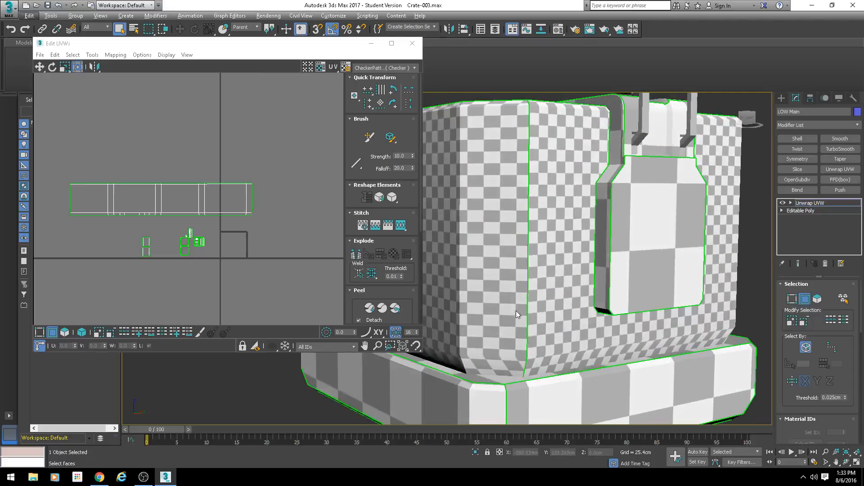
# Step: Compare the strip's left and right end edges with the vertical seam they share on the crate's corner
pyautogui.keyDown('alt'); pyautogui.moveTo(525, 189); pyautogui.dragTo(528, 207, button='middle'); pyautogui.keyUp('alt')
pyautogui.scroll(-2, 101, 218)
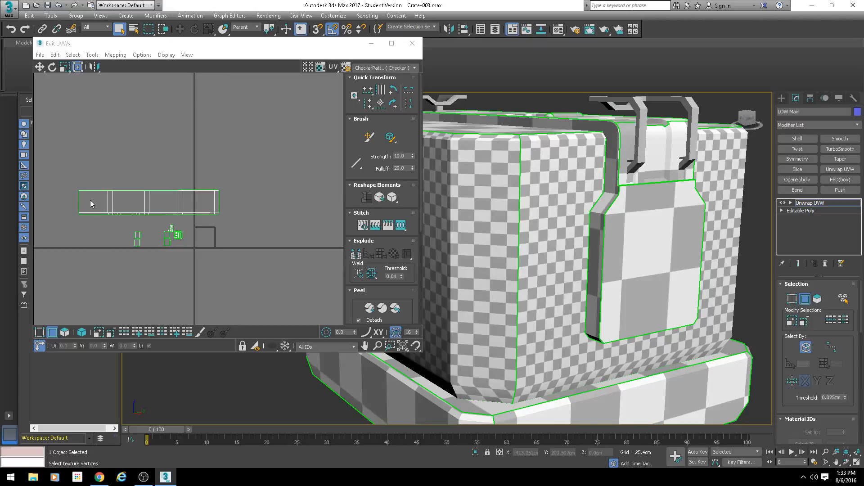
pyautogui.click(79, 202)
pyautogui.scroll(3, 222, 205)
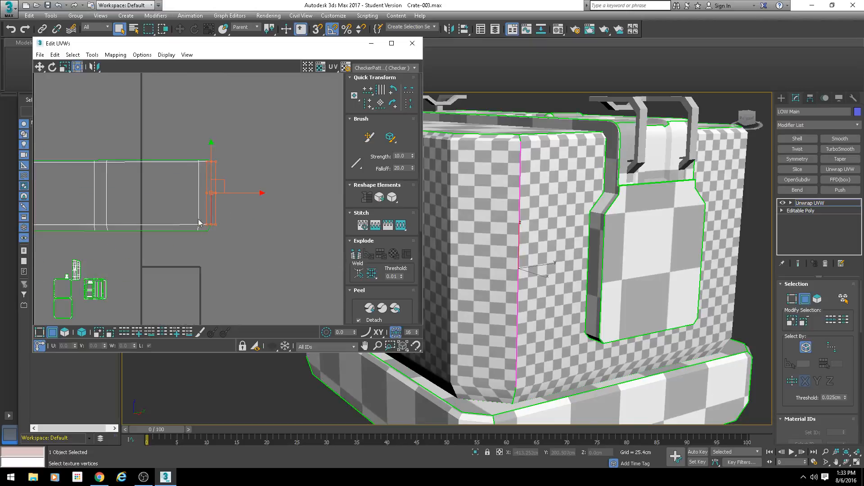
pyautogui.moveTo(199, 220); pyautogui.dragTo(275, 233, button='middle')
pyautogui.scroll(-2, 275, 233)
pyautogui.moveTo(220, 249); pyautogui.dragTo(241, 237, button='middle')
pyautogui.click(308, 208)
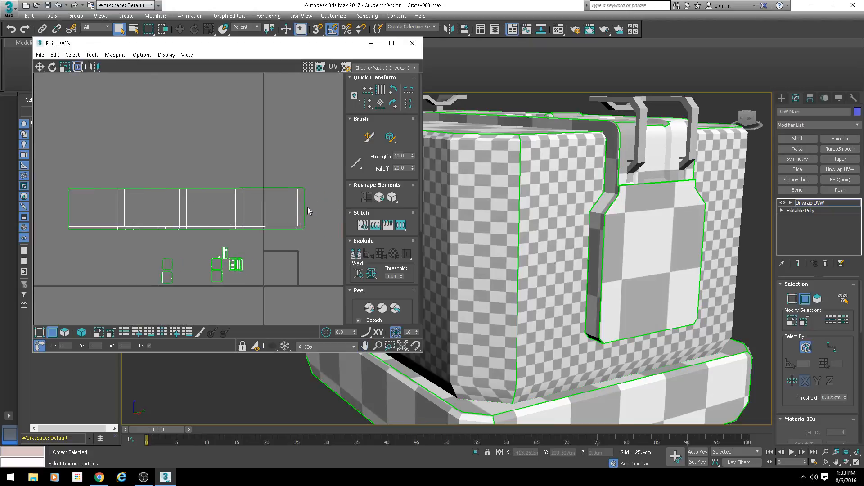
pyautogui.click(307, 210)
pyautogui.click(67, 211)
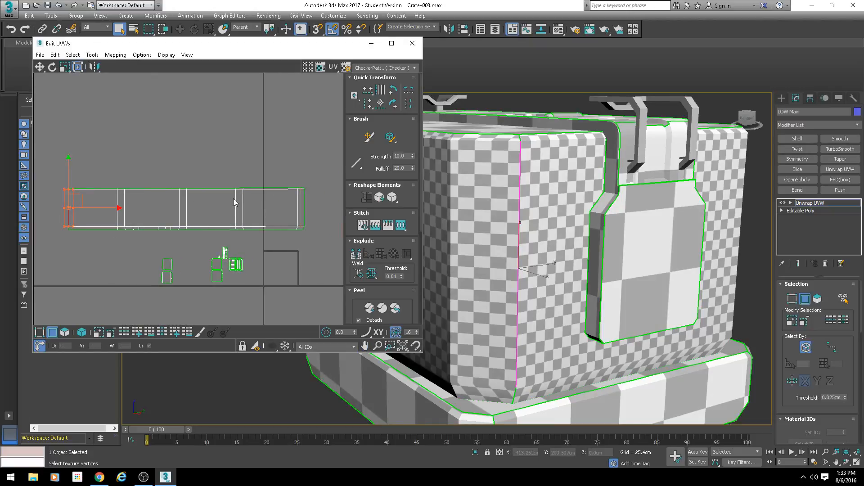
pyautogui.moveTo(319, 199); pyautogui.dragTo(302, 211)
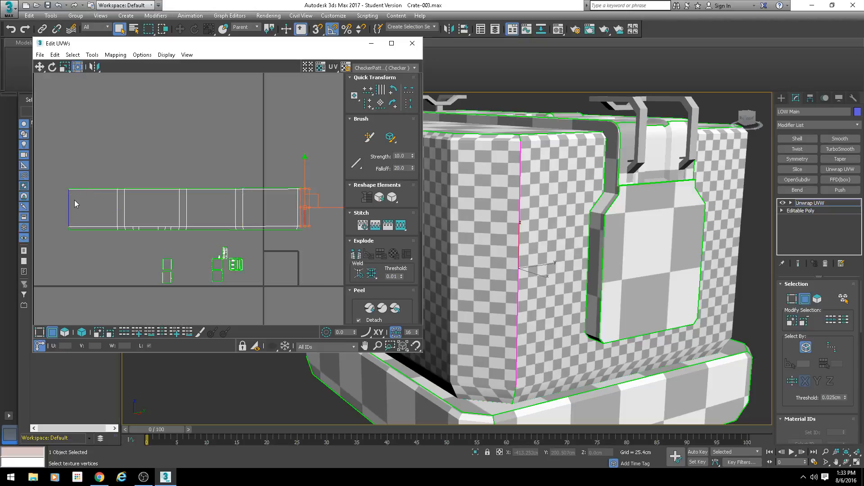
pyautogui.click(104, 201)
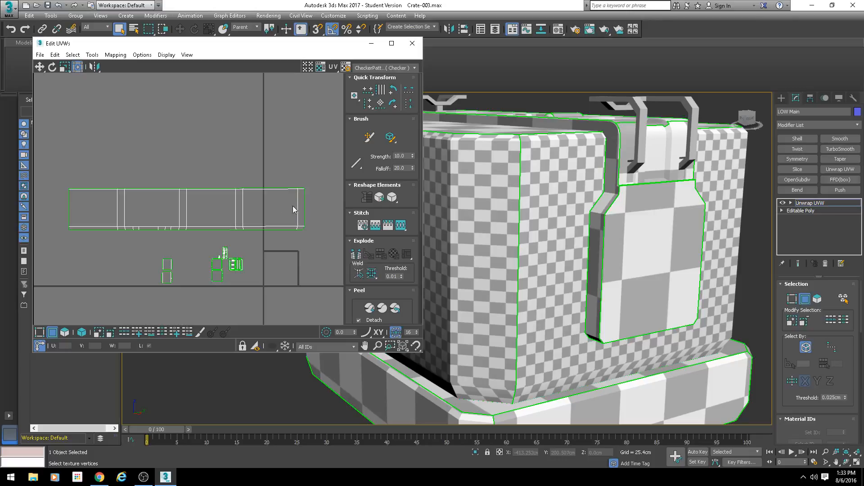
pyautogui.click(68, 211)
pyautogui.press('s')
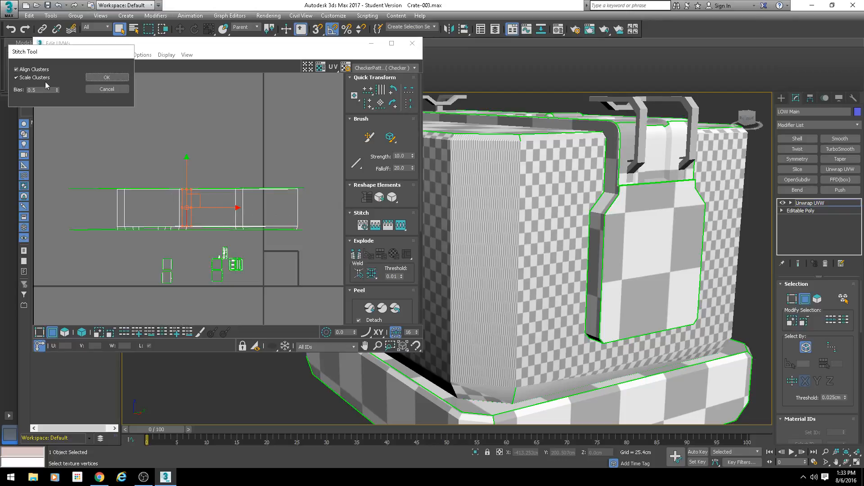
pyautogui.rightClick(58, 91)
pyautogui.click(112, 91)
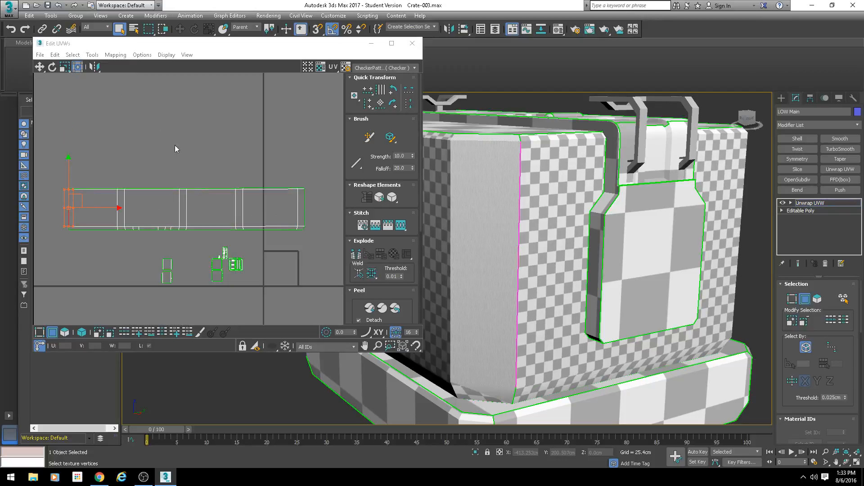
# Step: Inspect the checker pattern on the crate's seam corner and the sides next to it for stretching
pyautogui.scroll(-5, 502, 247)
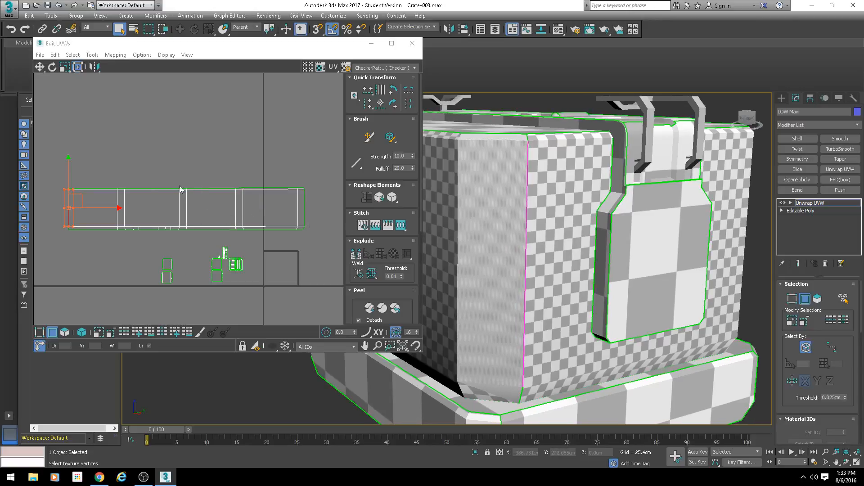
pyautogui.click(152, 130)
pyautogui.scroll(5, 520, 252)
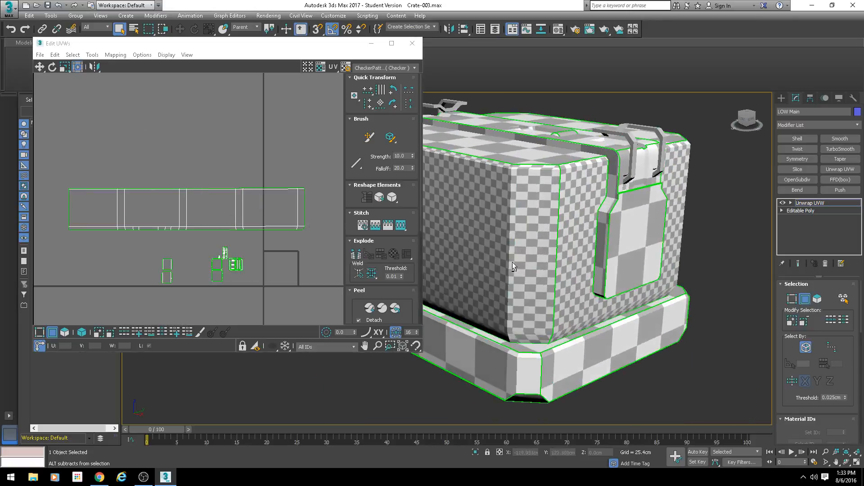
pyautogui.scroll(2, 289, 241)
pyautogui.scroll(-2, 289, 241)
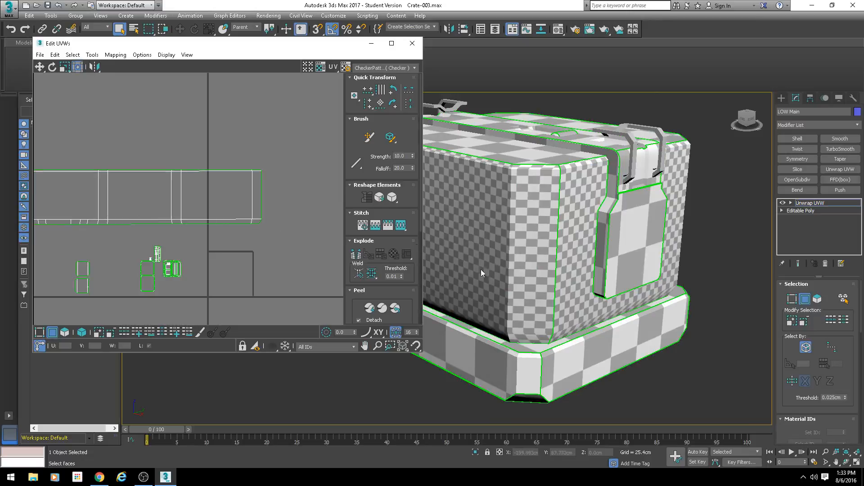
pyautogui.keyDown('alt'); pyautogui.moveTo(481, 269); pyautogui.dragTo(568, 255, button='middle'); pyautogui.keyUp('alt')
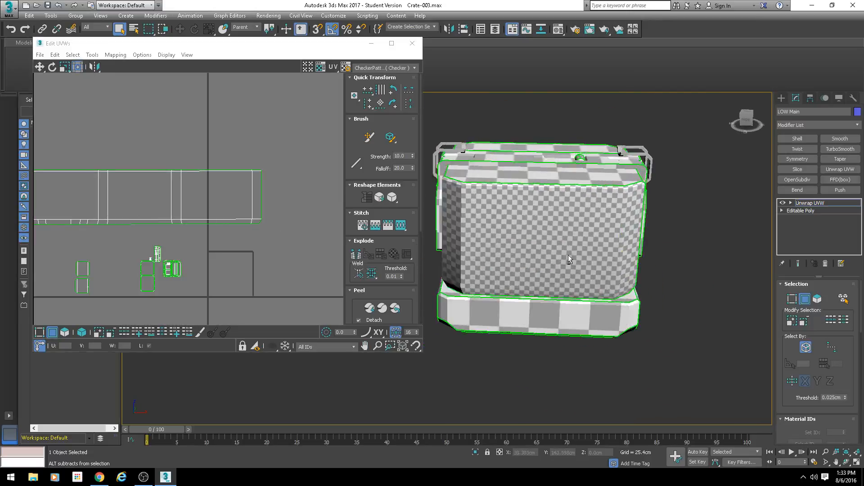
pyautogui.scroll(6, 526, 253)
pyautogui.scroll(-3, 556, 243)
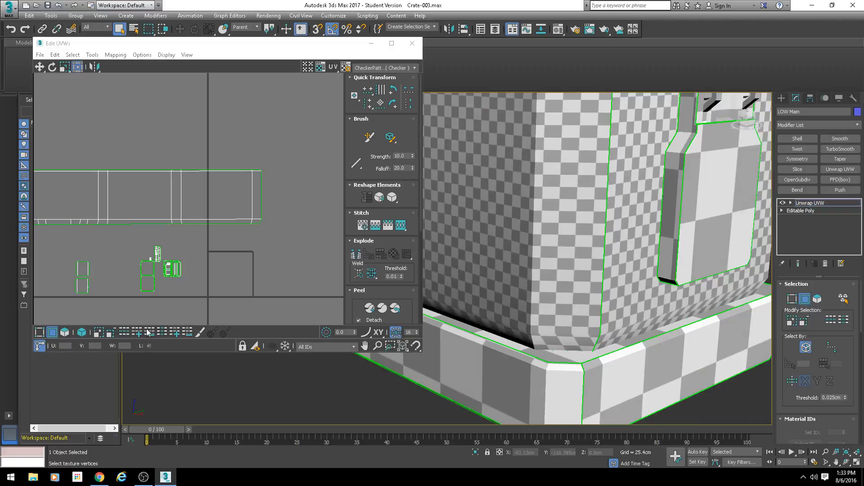
# Step: Select the narrow corner-face polygon at the right end of the UV strip
pyautogui.click(65, 332)
pyautogui.click(139, 198)
pyautogui.click(256, 198)
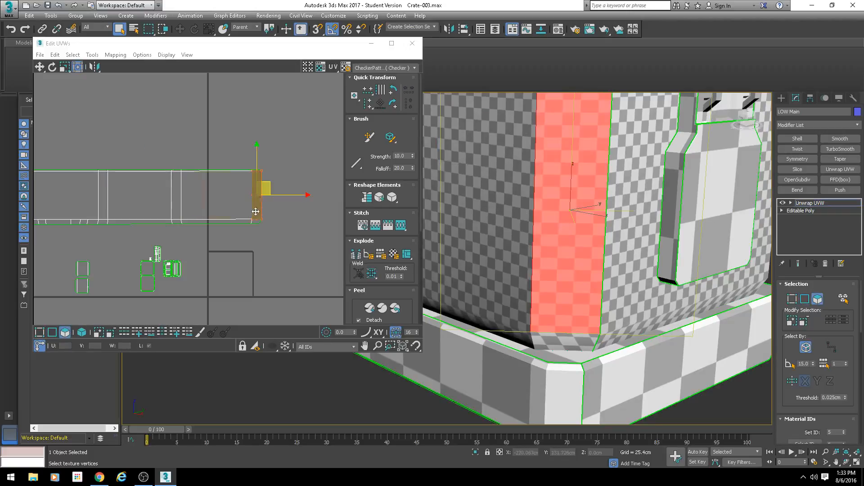
# Step: Move the UV strip's right-end vertices outward horizontally to widen the seam corner's face and even out its checker squares
pyautogui.scroll(1, 255, 221)
pyautogui.press('1')
pyautogui.scroll(2, 261, 211)
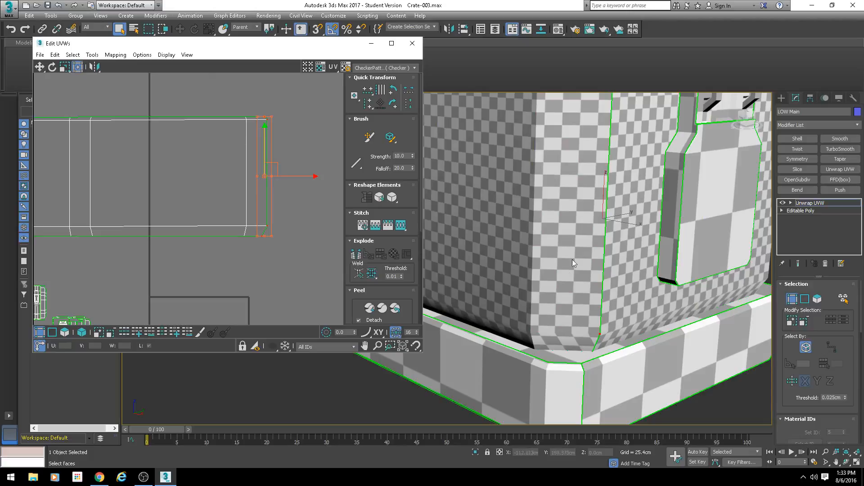
pyautogui.scroll(-2, 578, 234)
pyautogui.moveTo(590, 230)
pyautogui.mouseDown(button='middle')
pyautogui.moveTo(595, 274)
pyautogui.moveTo(579, 238)
pyautogui.mouseUp(button='middle')
pyautogui.scroll(2, 571, 236)
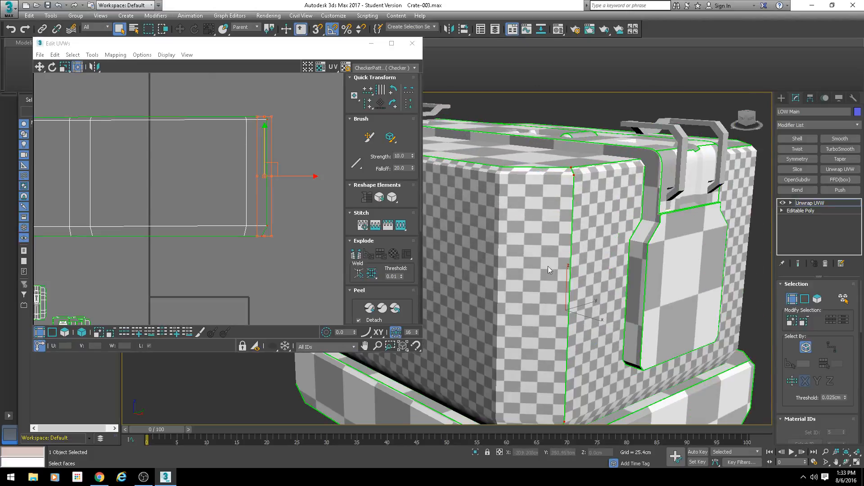
pyautogui.scroll(3, 596, 265)
pyautogui.scroll(-3, 597, 264)
pyautogui.moveTo(287, 179); pyautogui.dragTo(279, 187, button='middle')
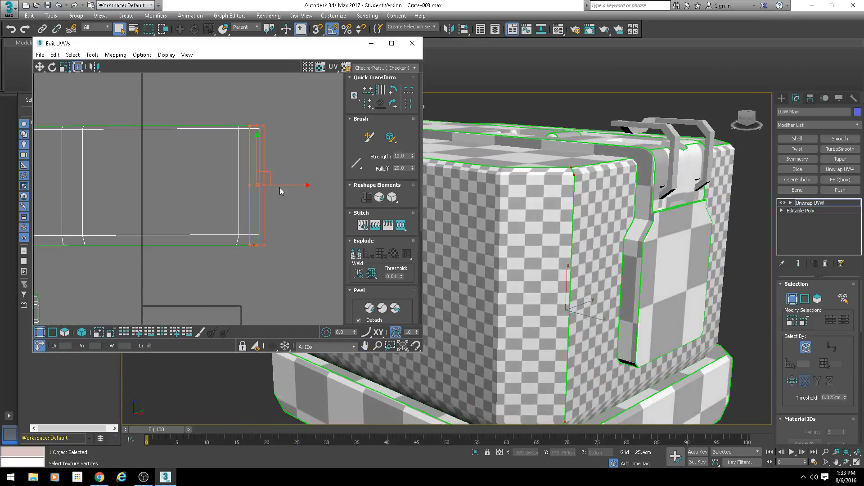
pyautogui.moveTo(283, 185); pyautogui.dragTo(293, 185)
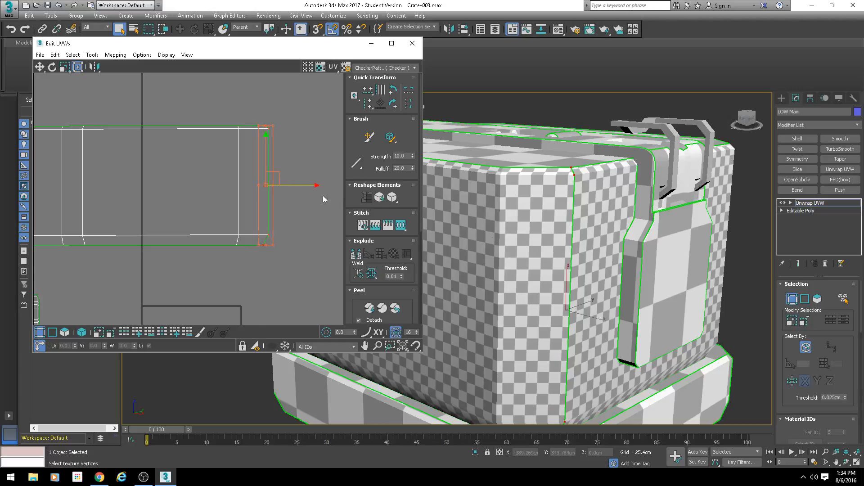
# Step: Examine the checker pattern on the crate's other chamfered corners and plain side for stretching
pyautogui.keyDown('alt'); pyautogui.moveTo(747, 283); pyautogui.dragTo(577, 269, button='middle'); pyautogui.keyUp('alt')
pyautogui.scroll(-2, 193, 207)
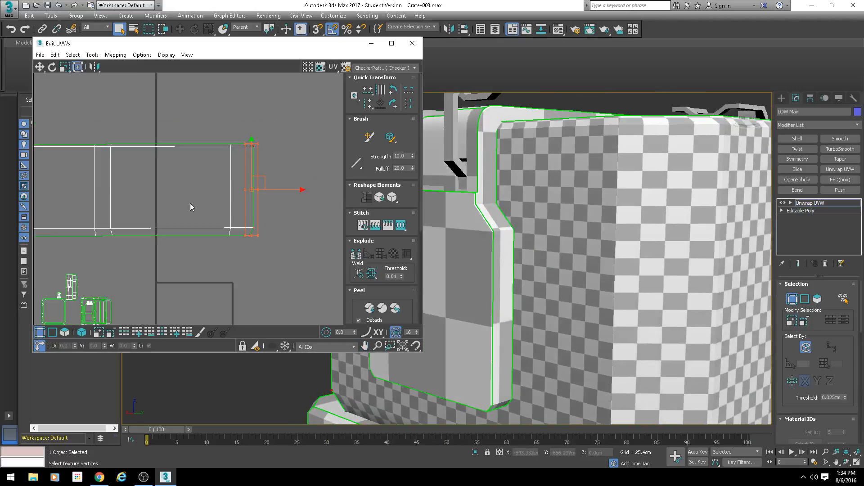
pyautogui.moveTo(287, 117); pyautogui.dragTo(109, 251)
pyautogui.moveTo(569, 249); pyautogui.dragTo(563, 248, button='middle')
pyautogui.scroll(-5, 563, 248)
pyautogui.keyDown('alt'); pyautogui.moveTo(630, 212); pyautogui.dragTo(590, 231, button='middle'); pyautogui.keyUp('alt')
pyautogui.click(589, 231)
pyautogui.scroll(5, 552, 247)
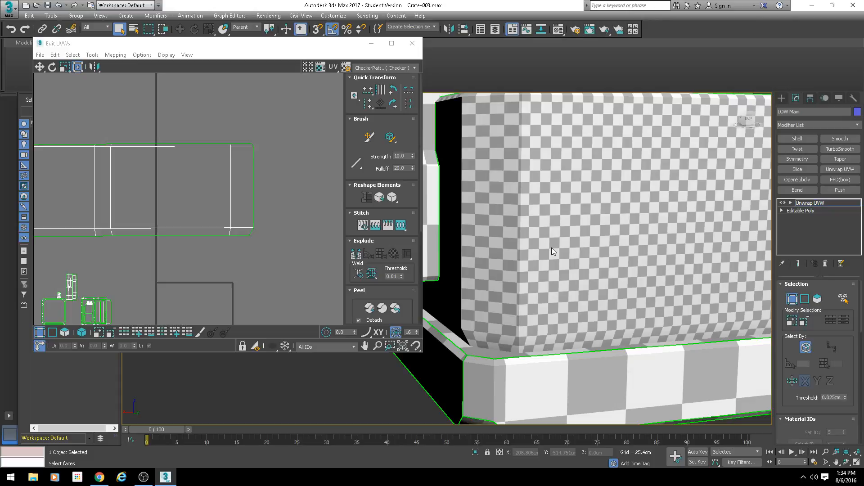
pyautogui.scroll(-6, 552, 248)
pyautogui.scroll(3, 569, 287)
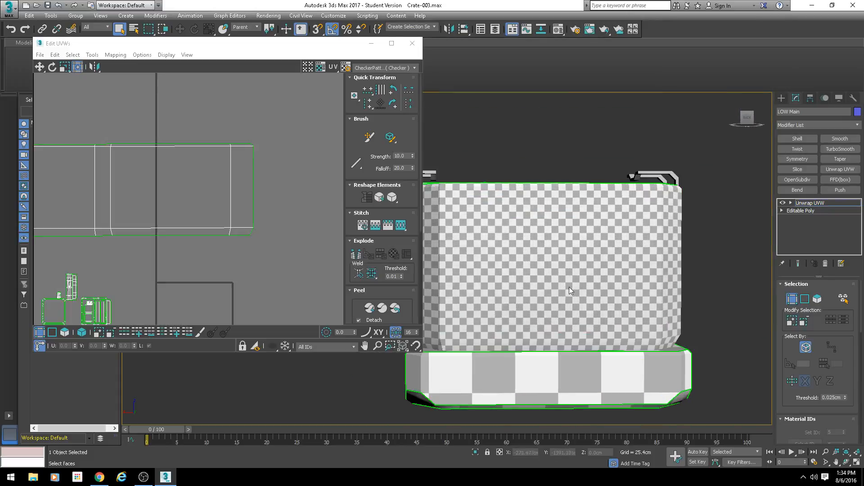
pyautogui.keyDown('alt'); pyautogui.moveTo(569, 287); pyautogui.dragTo(550, 242, button='middle'); pyautogui.keyUp('alt')
pyautogui.scroll(5, 550, 241)
pyautogui.scroll(-5, 516, 268)
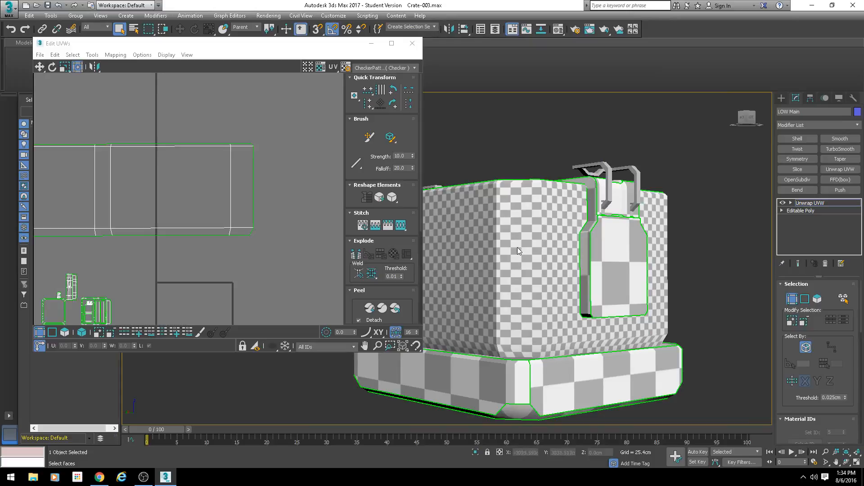
# Step: Examine the checker pattern around the crate's latch side and its neighbouring corners
pyautogui.press('l')
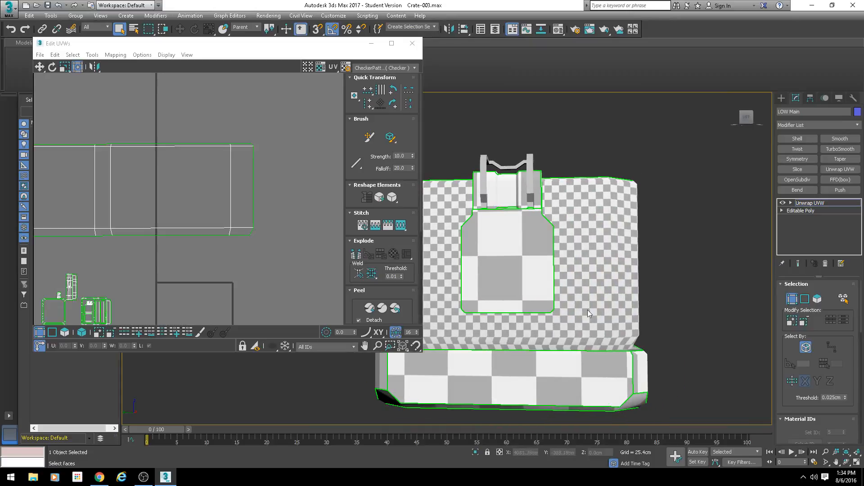
pyautogui.keyDown('alt'); pyautogui.moveTo(587, 310); pyautogui.dragTo(523, 286, button='middle'); pyautogui.keyUp('alt')
pyautogui.scroll(4, 503, 266)
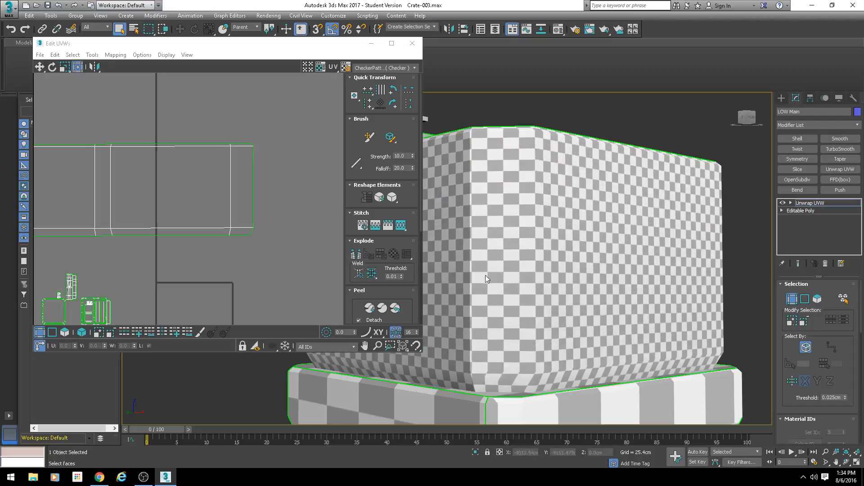
pyautogui.press('l')
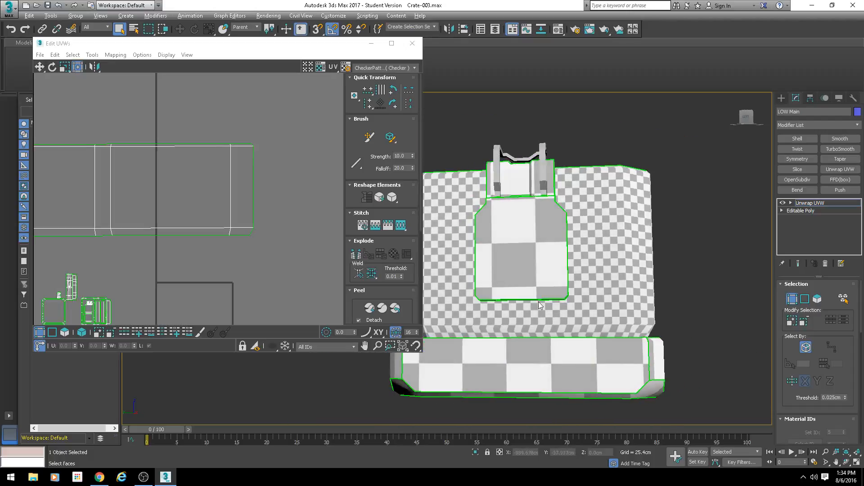
pyautogui.moveTo(536, 295); pyautogui.dragTo(548, 307, button='middle')
pyautogui.scroll(-3, 563, 305)
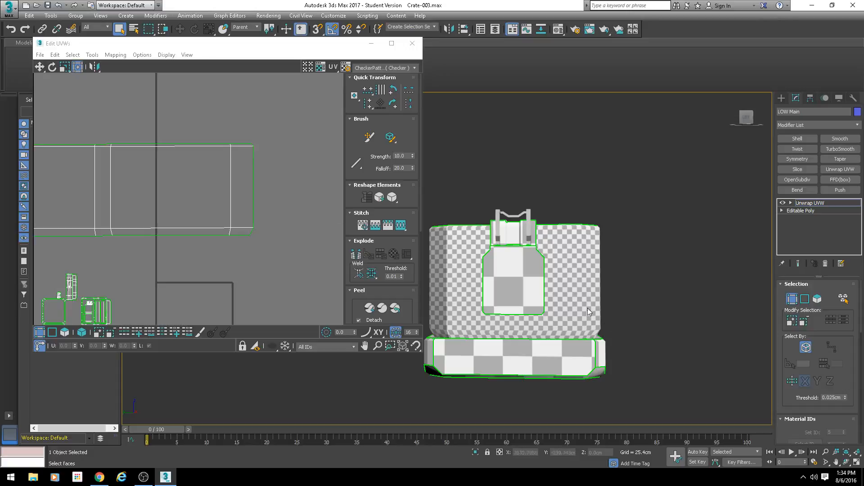
pyautogui.keyDown('alt'); pyautogui.moveTo(588, 299); pyautogui.dragTo(524, 303, button='middle'); pyautogui.keyUp('alt')
pyautogui.moveTo(523, 303); pyautogui.dragTo(553, 305, button='middle')
# Step: Move the vertices of the strip's last wide side and end corner face outward to widen the adjoining corner face
pyautogui.scroll(3, 550, 302)
pyautogui.press('1')
pyautogui.moveTo(255, 177); pyautogui.dragTo(268, 177, button='middle')
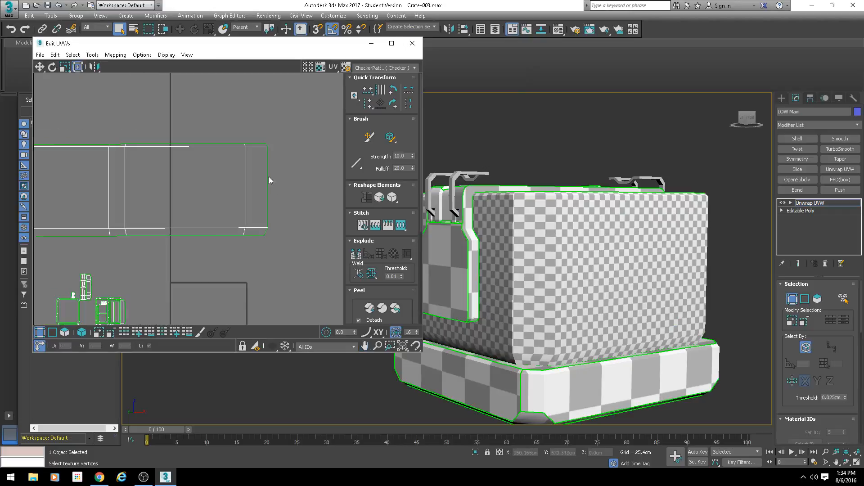
pyautogui.moveTo(289, 110); pyautogui.dragTo(126, 244)
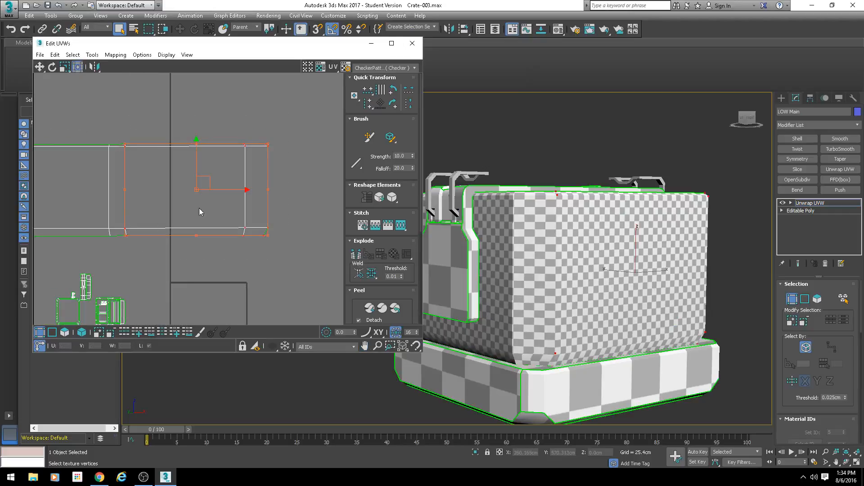
pyautogui.moveTo(199, 208); pyautogui.dragTo(243, 216, button='middle')
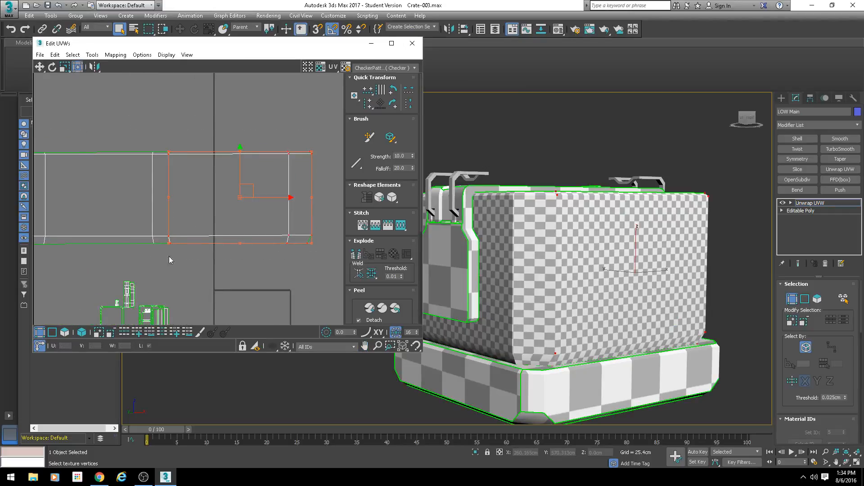
pyautogui.moveTo(268, 198); pyautogui.dragTo(274, 197)
# Step: Shift all strip vertices beyond the middle corner face slightly outward to widen that corner face and square its checkers
pyautogui.scroll(-5, 273, 197)
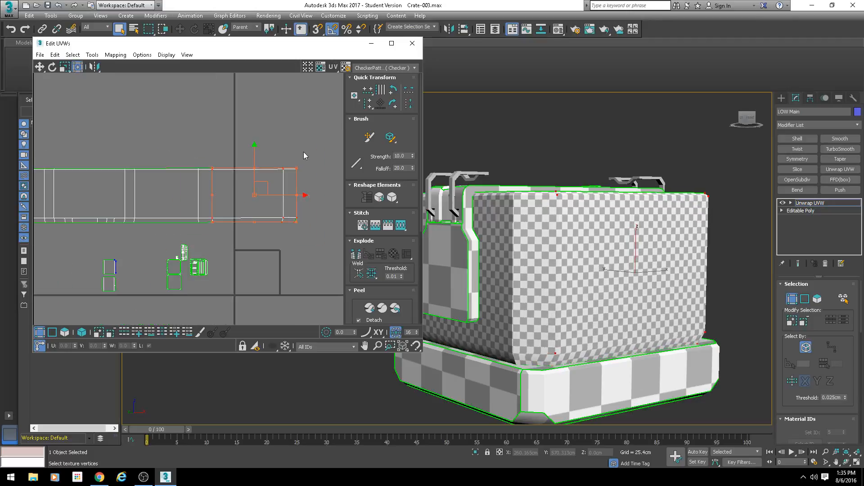
pyautogui.moveTo(313, 147); pyautogui.dragTo(133, 240)
pyautogui.keyDown('alt'); pyautogui.moveTo(639, 254); pyautogui.dragTo(599, 252, button='middle'); pyautogui.keyUp('alt')
pyautogui.moveTo(254, 196); pyautogui.dragTo(257, 196)
# Step: Move the vertices of the strip's leftmost wide side outward to widen the corner face beside it
pyautogui.moveTo(105, 197); pyautogui.dragTo(220, 195, button='middle')
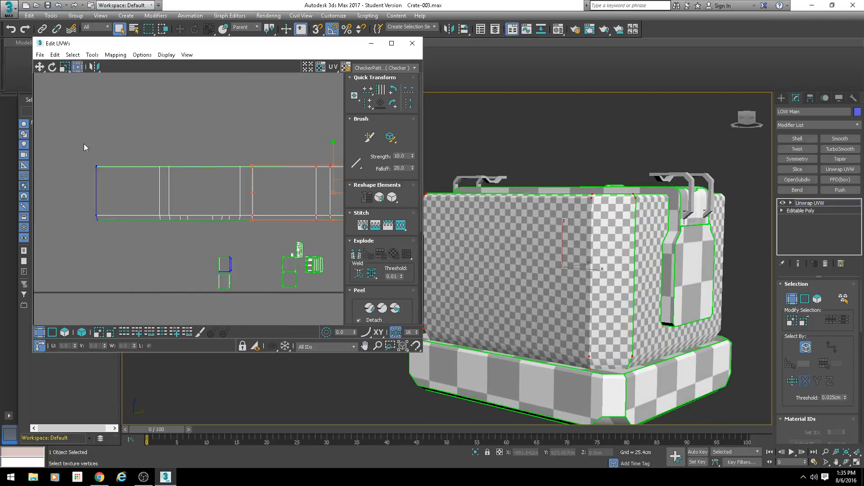
pyautogui.moveTo(83, 149); pyautogui.dragTo(169, 237)
pyautogui.keyDown('alt'); pyautogui.moveTo(579, 273); pyautogui.dragTo(561, 278, button='middle'); pyautogui.keyUp('alt')
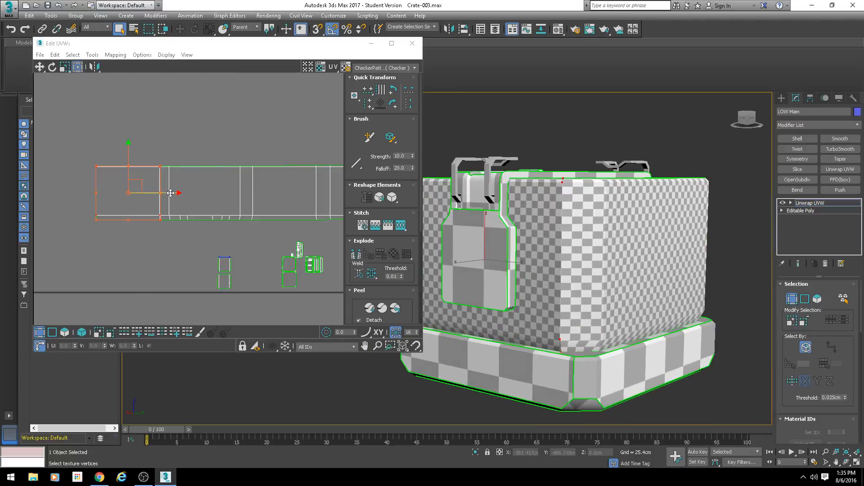
pyautogui.moveTo(170, 193); pyautogui.dragTo(167, 193)
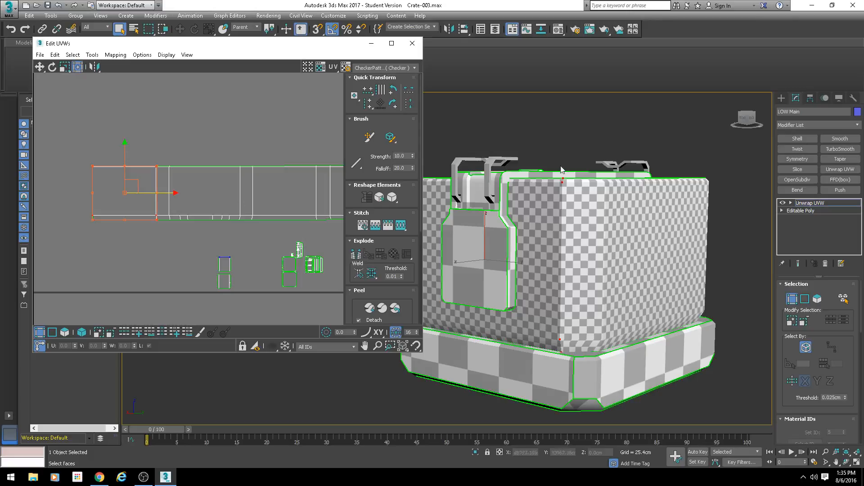
# Step: Examine the bevel at the crate's upper corner and the lower edge of the UV strip
pyautogui.scroll(5, 567, 203)
pyautogui.scroll(2, 559, 245)
pyautogui.keyDown('alt'); pyautogui.moveTo(559, 245); pyautogui.dragTo(540, 234, button='middle'); pyautogui.keyUp('alt')
pyautogui.moveTo(241, 194); pyautogui.dragTo(188, 176, button='middle')
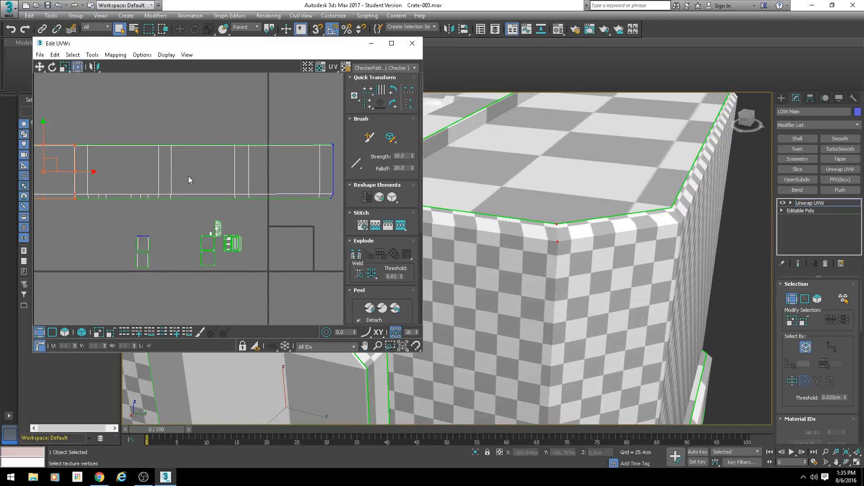
pyautogui.scroll(6, 170, 212)
pyautogui.scroll(-4, 249, 212)
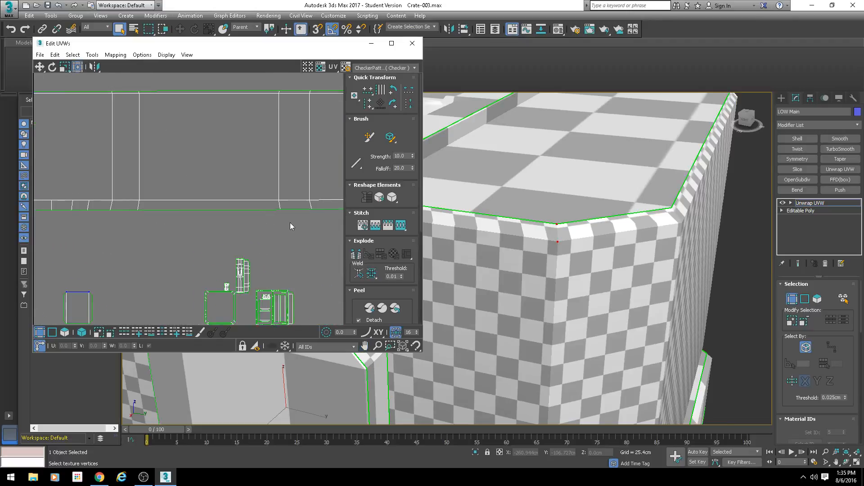
# Step: Straighten the long lower border edge loop of the crate's side strip by aligning it horizontally
pyautogui.moveTo(97, 198); pyautogui.dragTo(217, 200, button='middle')
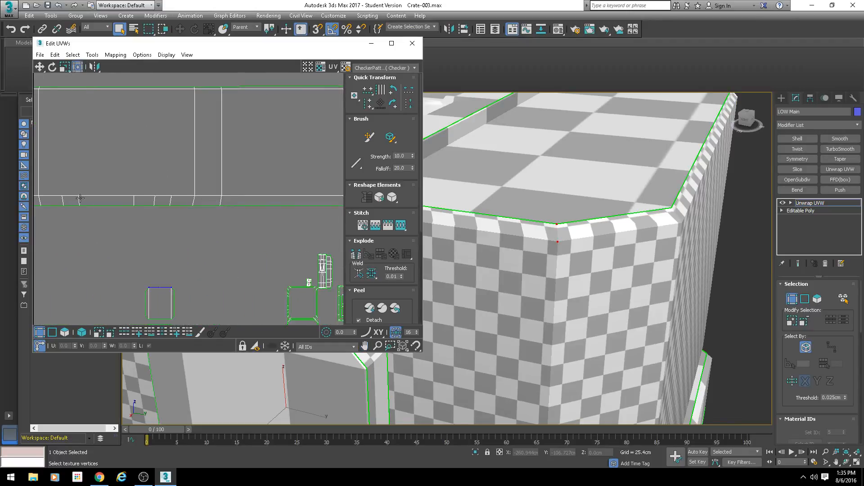
pyautogui.moveTo(95, 196); pyautogui.dragTo(158, 197, button='middle')
pyautogui.click(147, 209)
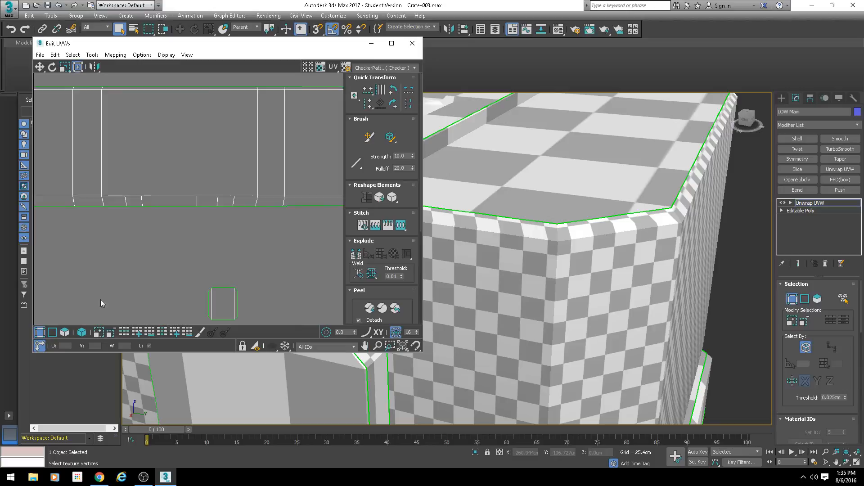
pyautogui.click(52, 332)
pyautogui.click(162, 196)
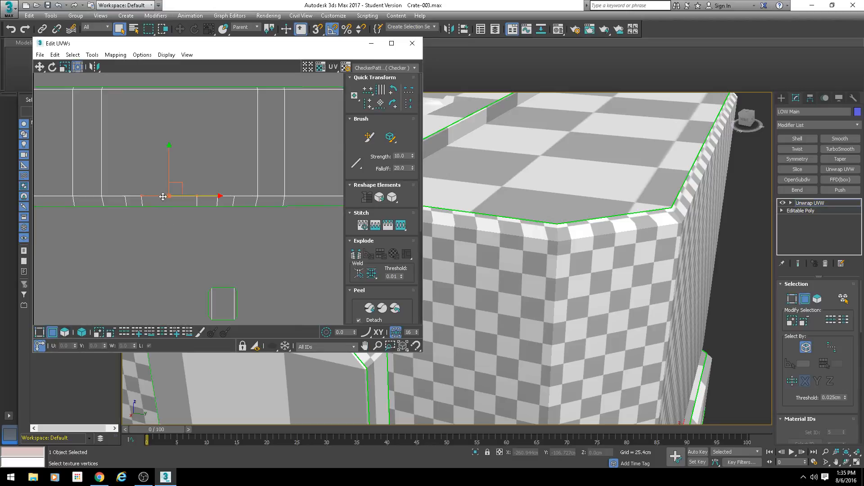
pyautogui.doubleClick(167, 207)
pyautogui.scroll(-3, 205, 230)
pyautogui.scroll(-2, 204, 228)
pyautogui.moveTo(194, 238); pyautogui.dragTo(126, 228, button='middle')
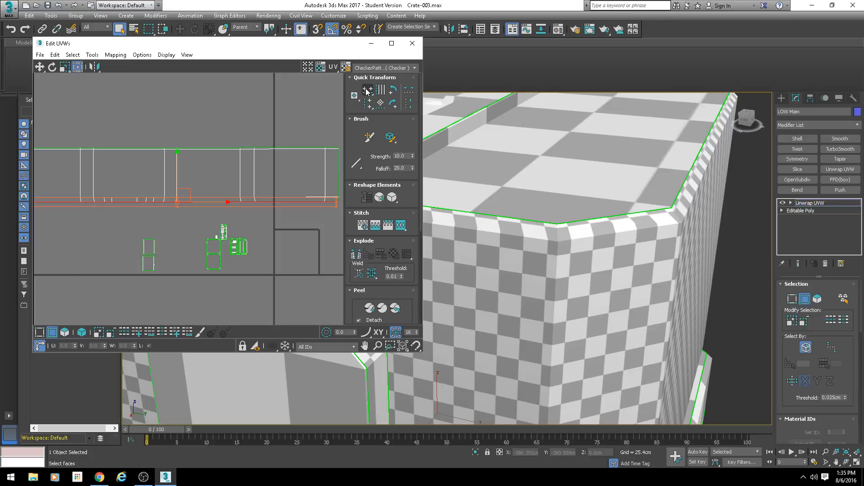
pyautogui.click(367, 91)
pyautogui.scroll(-3, 160, 187)
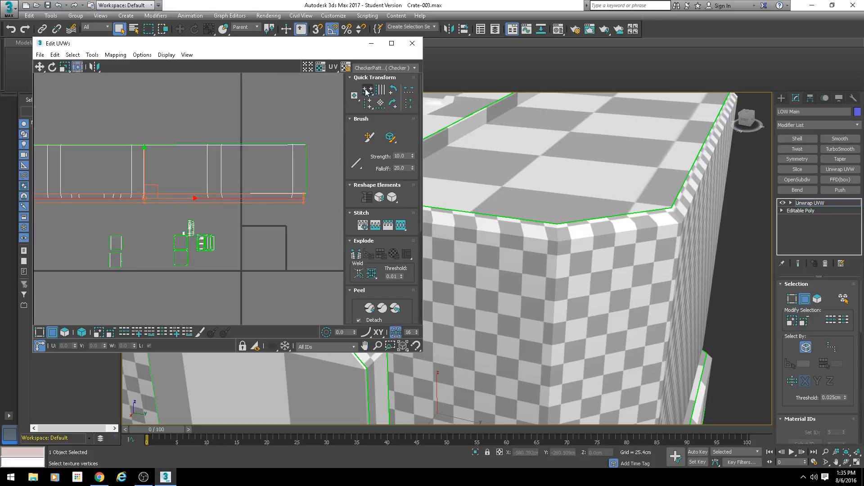
# Step: Align the upper border edge loop of the side strip horizontally
pyautogui.moveTo(157, 167); pyautogui.dragTo(209, 175, button='middle')
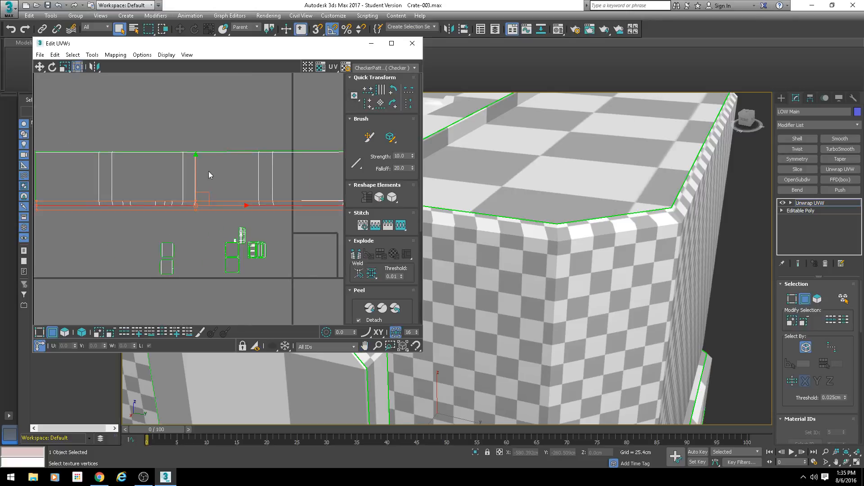
pyautogui.doubleClick(245, 151)
pyautogui.scroll(5, 263, 152)
pyautogui.moveTo(141, 172); pyautogui.dragTo(251, 177, button='middle')
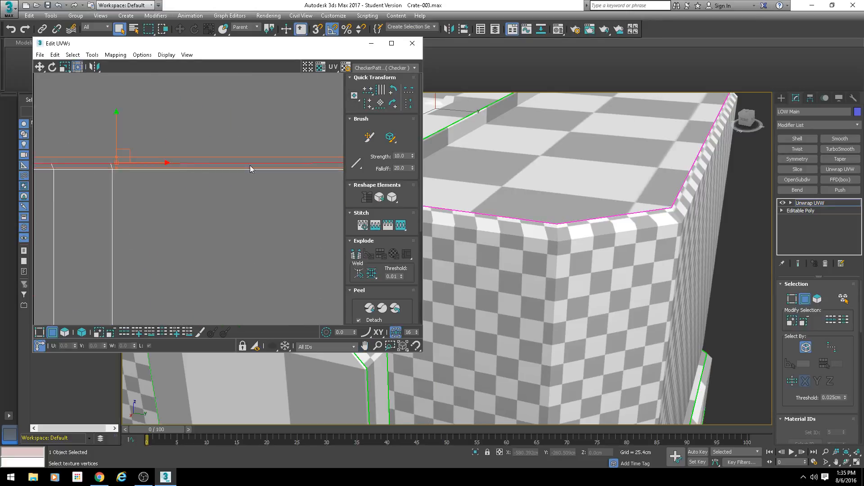
pyautogui.click(367, 93)
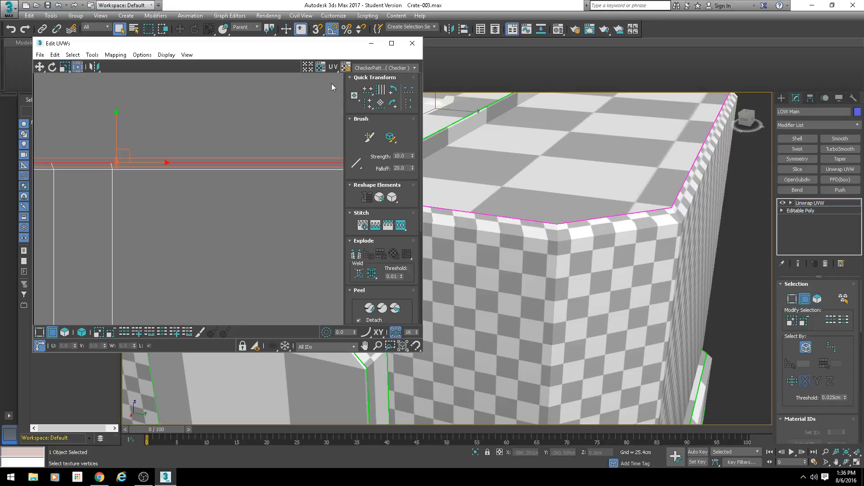
# Step: Align the inner edge loop just below the side strip's upper border horizontally
pyautogui.click(201, 154)
pyautogui.doubleClick(221, 170)
pyautogui.scroll(-6, 236, 180)
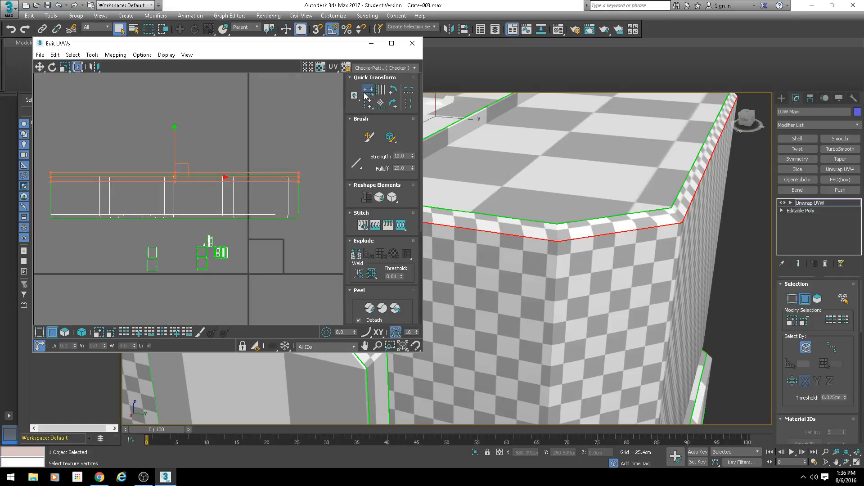
pyautogui.moveTo(286, 205); pyautogui.dragTo(295, 200, button='middle')
# Step: Examine the straightened side strip's lower vertices and the checker pattern over the whole crate
pyautogui.press('1')
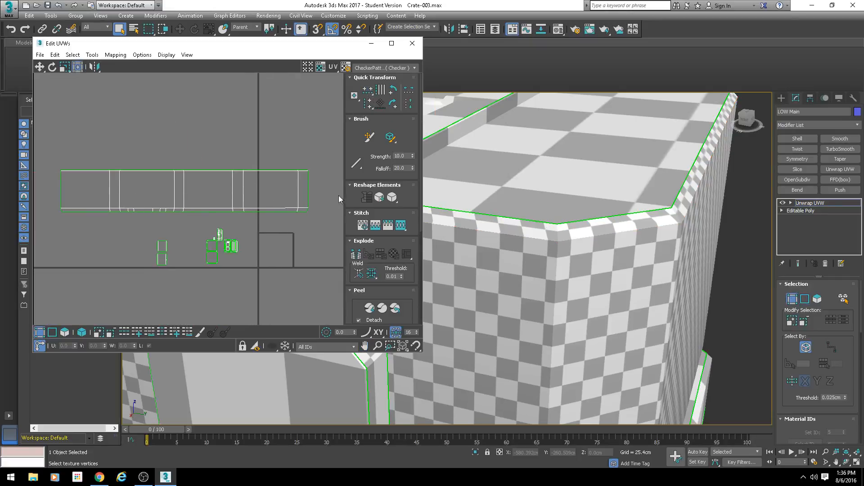
pyautogui.moveTo(329, 197); pyautogui.dragTo(50, 209)
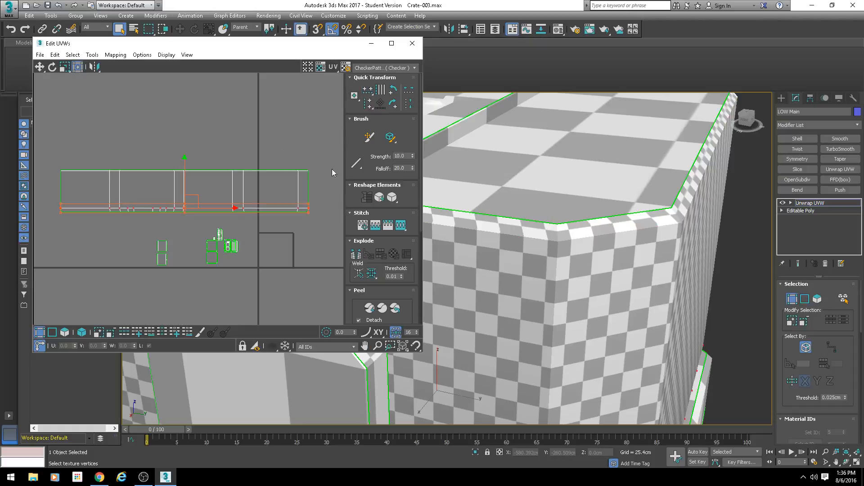
pyautogui.scroll(-3, 272, 205)
pyautogui.moveTo(268, 209)
pyautogui.mouseDown(button='middle')
pyautogui.moveTo(250, 173)
pyautogui.moveTo(253, 204)
pyautogui.mouseUp(button='middle')
pyautogui.scroll(3, 250, 176)
pyautogui.scroll(-1, 271, 169)
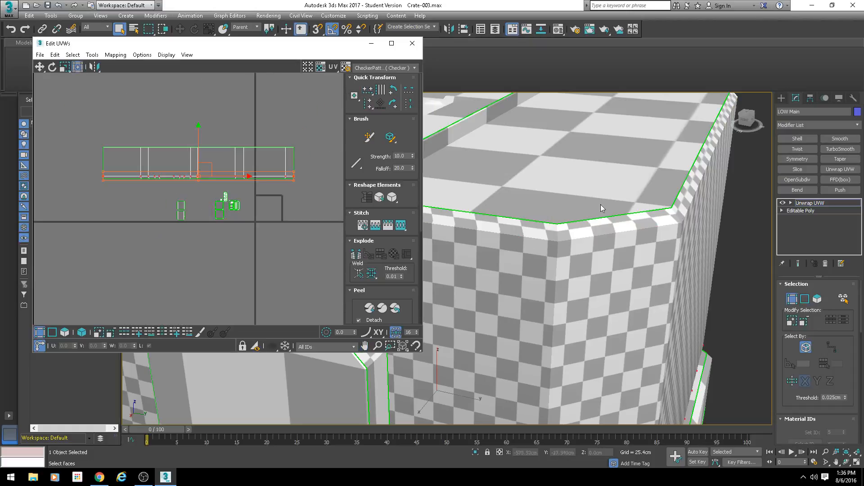
pyautogui.scroll(-3, 599, 205)
pyautogui.moveTo(588, 212); pyautogui.dragTo(570, 256, button='middle')
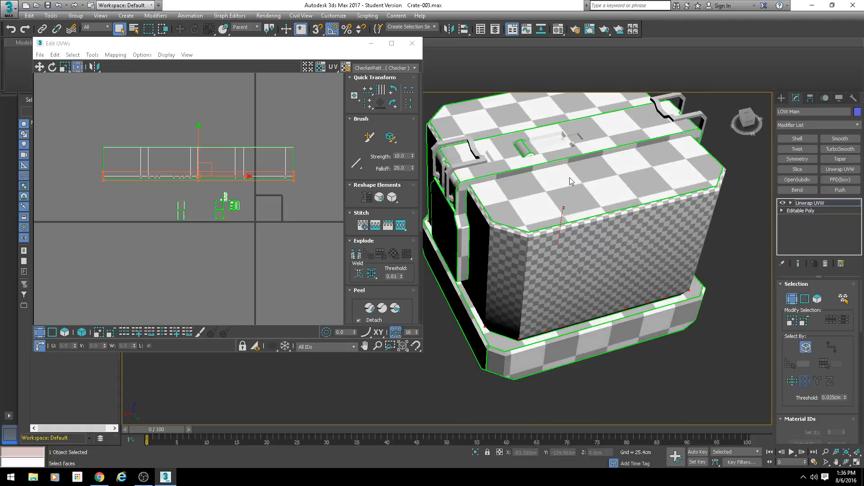
pyautogui.keyDown('alt'); pyautogui.moveTo(568, 178); pyautogui.dragTo(589, 268, button='middle'); pyautogui.keyUp('alt')
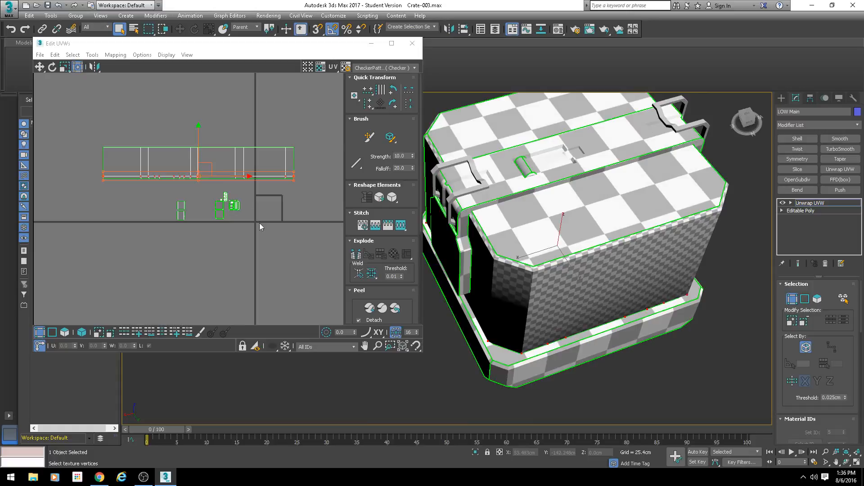
pyautogui.moveTo(235, 220); pyautogui.dragTo(223, 209, button='middle')
pyautogui.scroll(4, 194, 213)
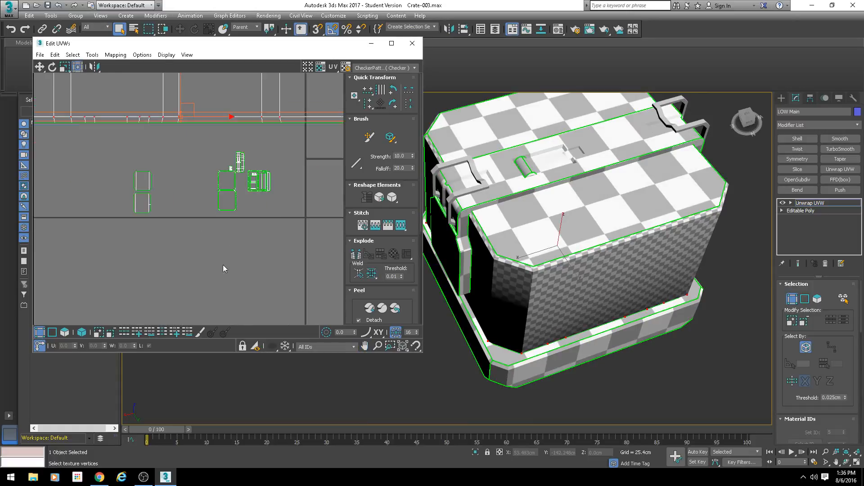
# Step: Select the whole side strip as a UV element and move it clear of the remaining shells
pyautogui.click(64, 332)
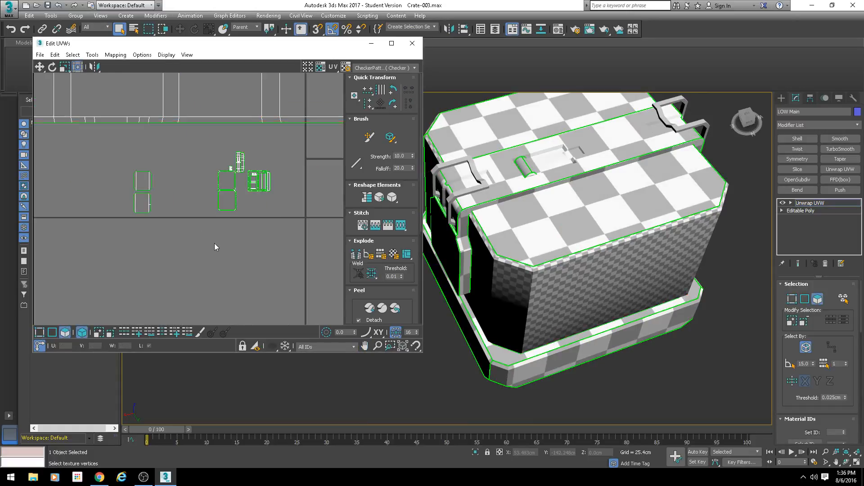
pyautogui.keyDown('alt'); pyautogui.moveTo(482, 252); pyautogui.dragTo(524, 198, button='middle'); pyautogui.keyUp('alt')
pyautogui.scroll(3, 203, 204)
pyautogui.moveTo(207, 198); pyautogui.dragTo(179, 218, button='middle')
pyautogui.scroll(-4, 124, 174)
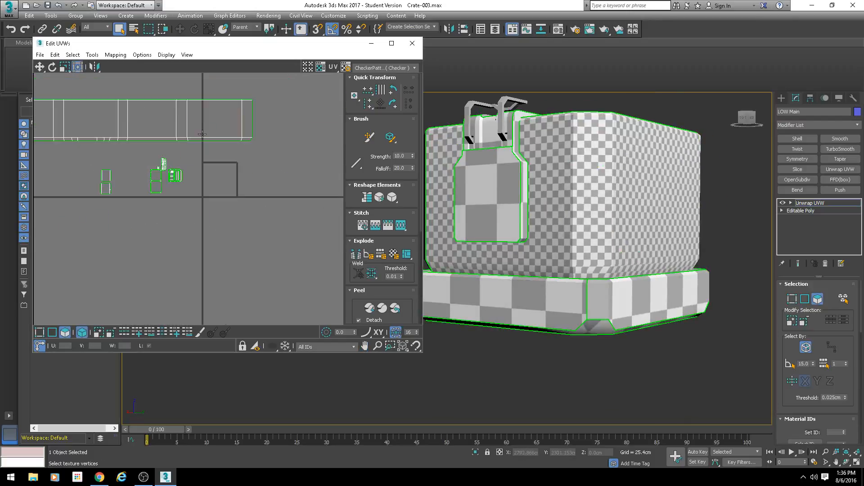
pyautogui.click(163, 132)
pyautogui.scroll(-1, 174, 150)
pyautogui.moveTo(174, 151); pyautogui.dragTo(258, 155, button='middle')
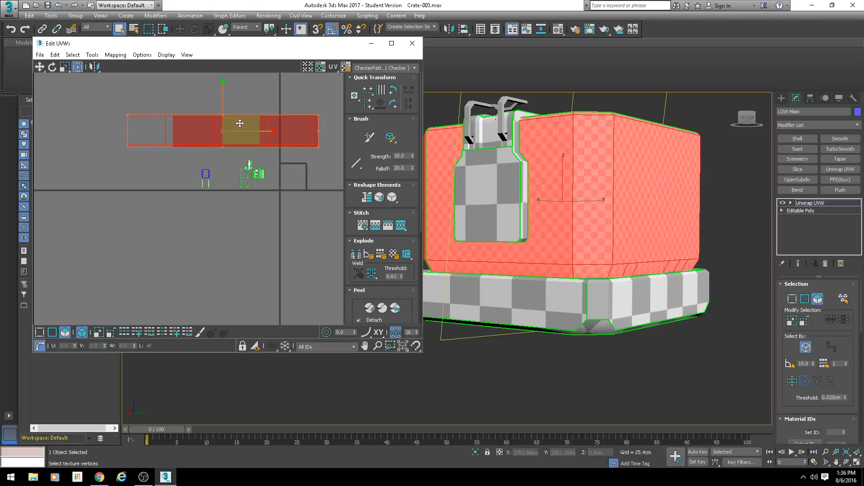
pyautogui.moveTo(240, 124); pyautogui.dragTo(111, 170)
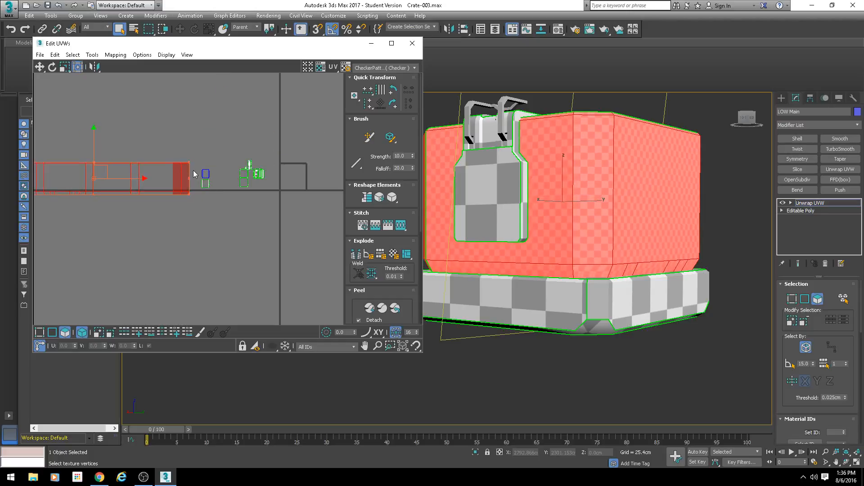
# Step: Select all the remaining UV shells together and move them up out of the texture square
pyautogui.scroll(3, 185, 180)
pyautogui.moveTo(276, 162); pyautogui.dragTo(275, 164)
pyautogui.moveTo(313, 125); pyautogui.dragTo(213, 234)
pyautogui.moveTo(245, 229); pyautogui.dragTo(109, 210, button='middle')
pyautogui.moveTo(129, 158); pyautogui.dragTo(218, 97)
# Step: Move the shell of one base rim side away from its neighbours and rotate it 90 degrees to lie horizontally
pyautogui.keyDown('alt'); pyautogui.moveTo(601, 265); pyautogui.dragTo(586, 249, button='middle'); pyautogui.keyUp('alt')
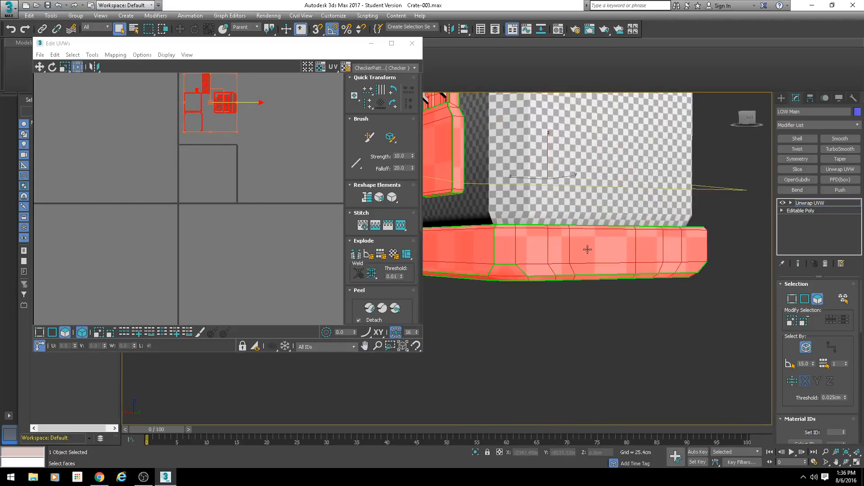
pyautogui.click(587, 249)
pyautogui.scroll(5, 203, 108)
pyautogui.moveTo(203, 108); pyautogui.dragTo(195, 246, button='middle')
pyautogui.scroll(3, 209, 174)
pyautogui.scroll(3, 209, 175)
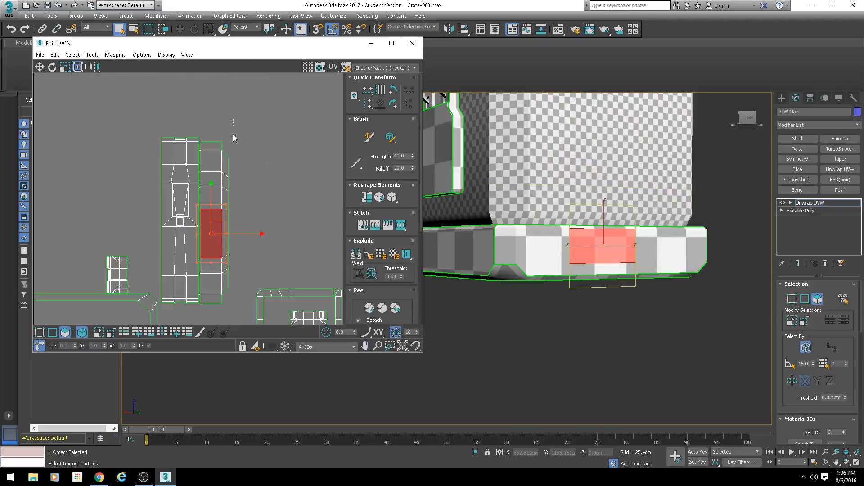
pyautogui.moveTo(233, 120); pyautogui.dragTo(199, 308)
pyautogui.scroll(-1, 250, 269)
pyautogui.moveTo(250, 269); pyautogui.dragTo(221, 235, button='middle')
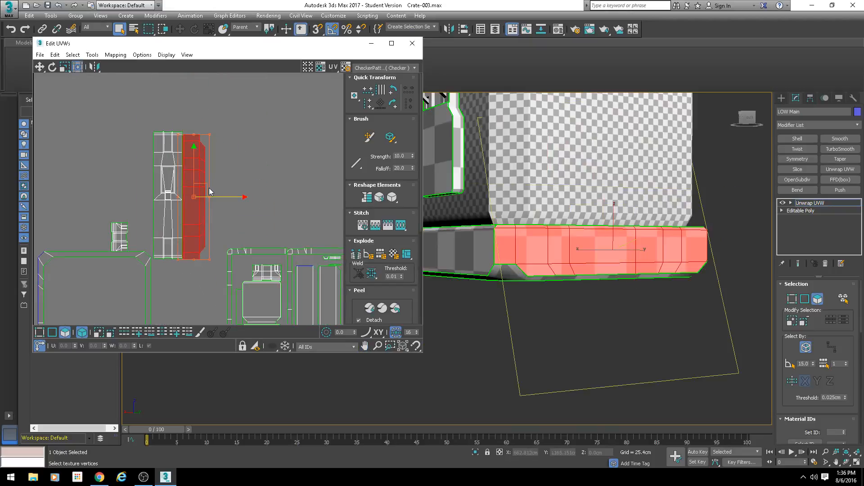
pyautogui.moveTo(199, 193); pyautogui.dragTo(274, 149)
pyautogui.moveTo(316, 183); pyautogui.dragTo(260, 192, button='middle')
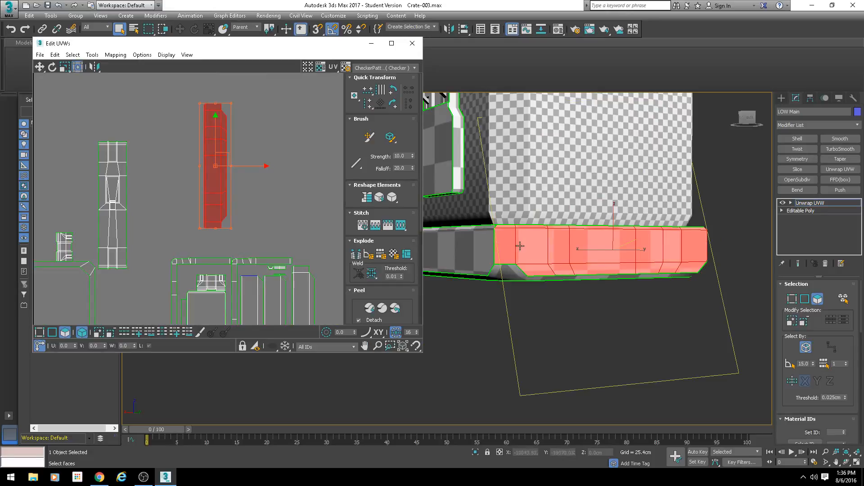
pyautogui.click(393, 104)
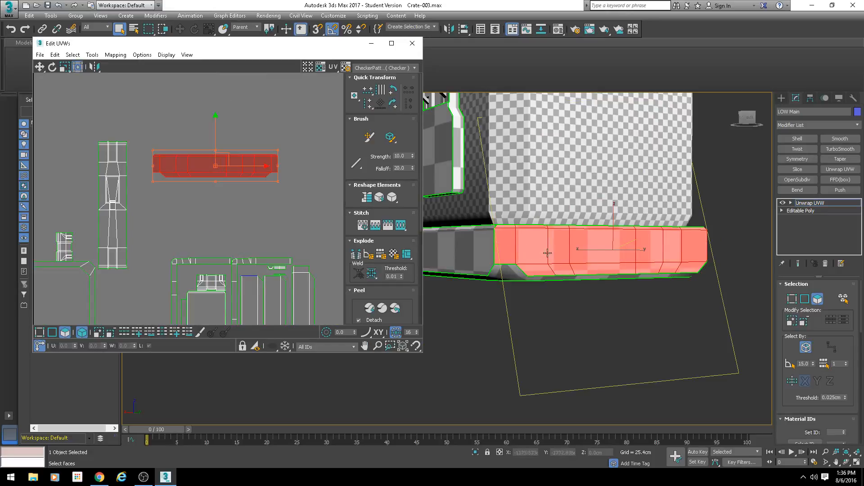
# Step: Stitch the adjoining base rim side to the end edge of the horizontal shell, with clusters aligned and scaled and bias 0.0
pyautogui.keyDown('alt'); pyautogui.moveTo(526, 221); pyautogui.dragTo(538, 256, button='middle'); pyautogui.keyUp('alt')
pyautogui.scroll(4, 537, 256)
pyautogui.scroll(-3, 585, 283)
pyautogui.keyDown('alt'); pyautogui.moveTo(588, 283); pyautogui.dragTo(614, 270, button='middle'); pyautogui.keyUp('alt')
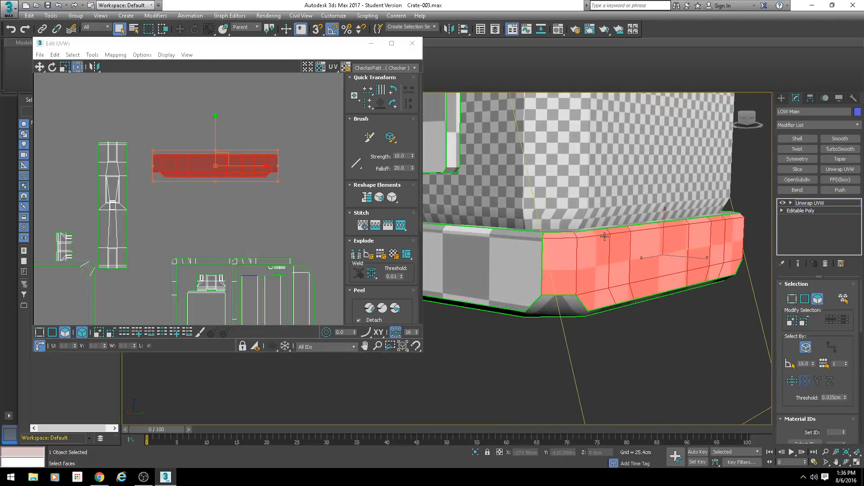
pyautogui.click(52, 333)
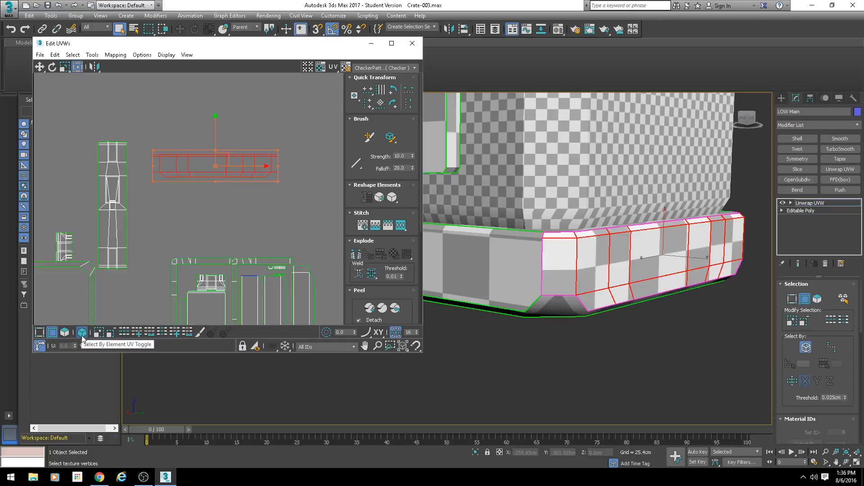
pyautogui.click(245, 187)
pyautogui.scroll(3, 286, 148)
pyautogui.click(269, 189)
pyautogui.scroll(-2, 279, 200)
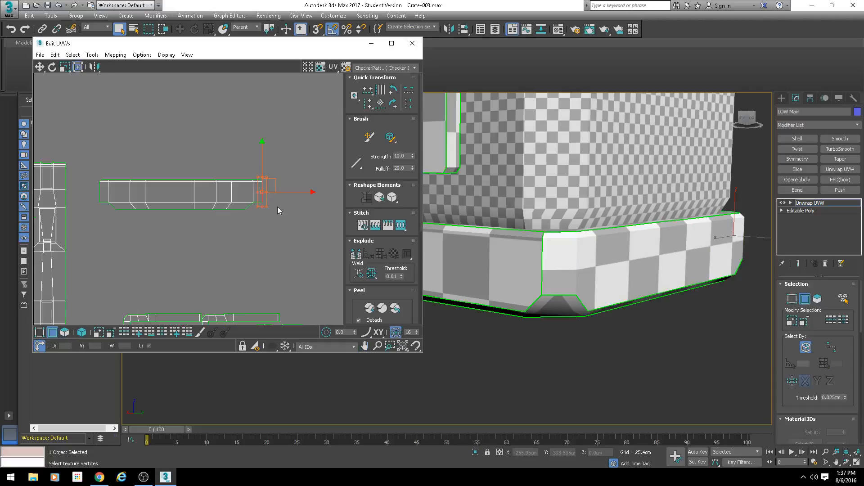
pyautogui.press('s')
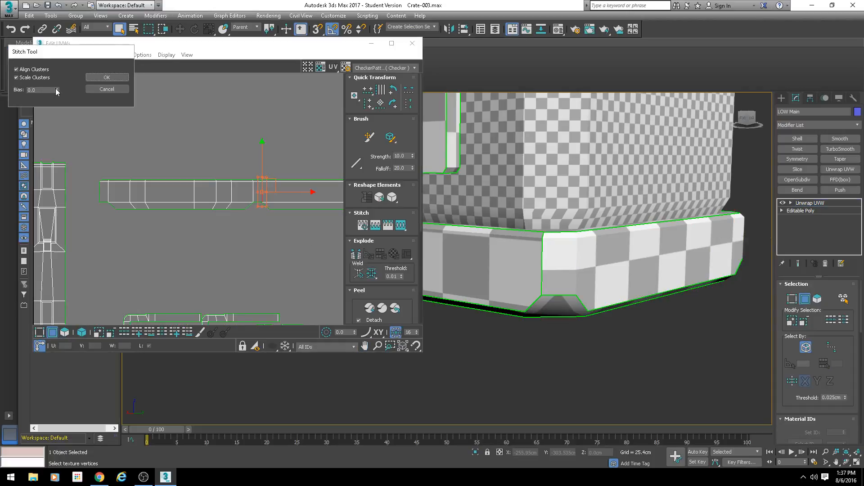
pyautogui.click(102, 78)
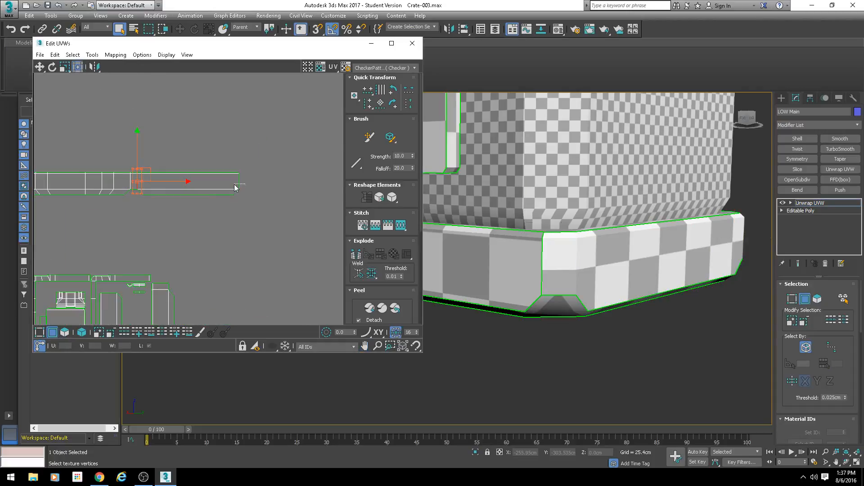
# Step: Stitch the remaining two base rim sides one after another onto the free end of the strip
pyautogui.moveTo(234, 185); pyautogui.dragTo(232, 185)
pyautogui.press('s')
pyautogui.press('Return')
pyautogui.moveTo(338, 199); pyautogui.dragTo(221, 198, button='middle')
pyautogui.moveTo(219, 183); pyautogui.dragTo(213, 191)
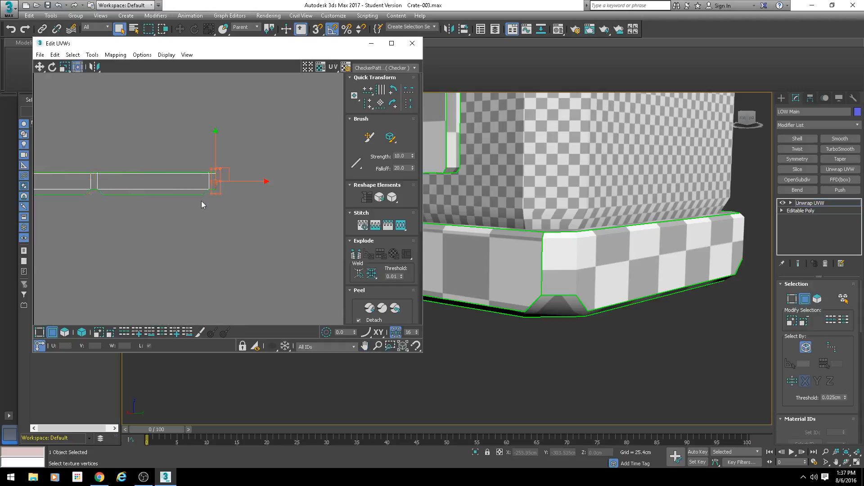
pyautogui.scroll(-1, 202, 201)
pyautogui.moveTo(127, 198); pyautogui.dragTo(206, 200, button='middle')
pyautogui.scroll(-1, 207, 201)
pyautogui.press('s')
pyautogui.press('Return')
# Step: Select the free end edge of the base rim strip and try to stitch it to the strip's opposite end
pyautogui.moveTo(324, 196); pyautogui.dragTo(288, 193, button='middle')
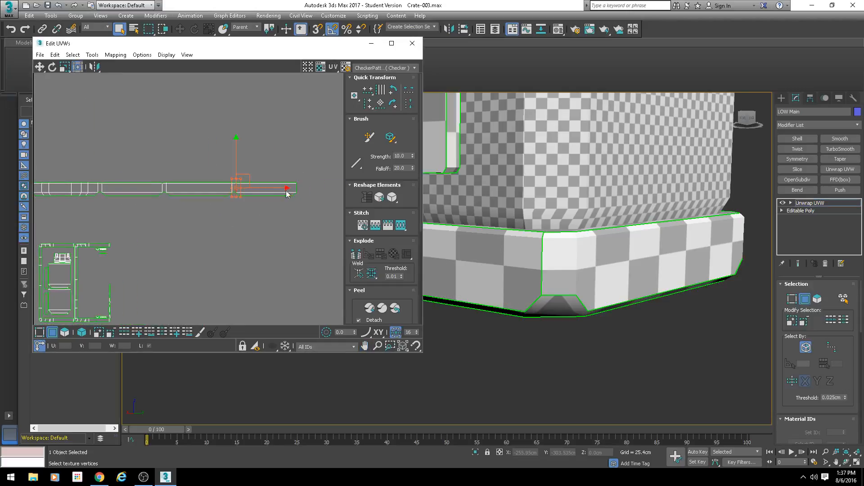
pyautogui.moveTo(301, 189); pyautogui.dragTo(288, 190)
pyautogui.scroll(-2, 229, 205)
pyautogui.scroll(1, 275, 212)
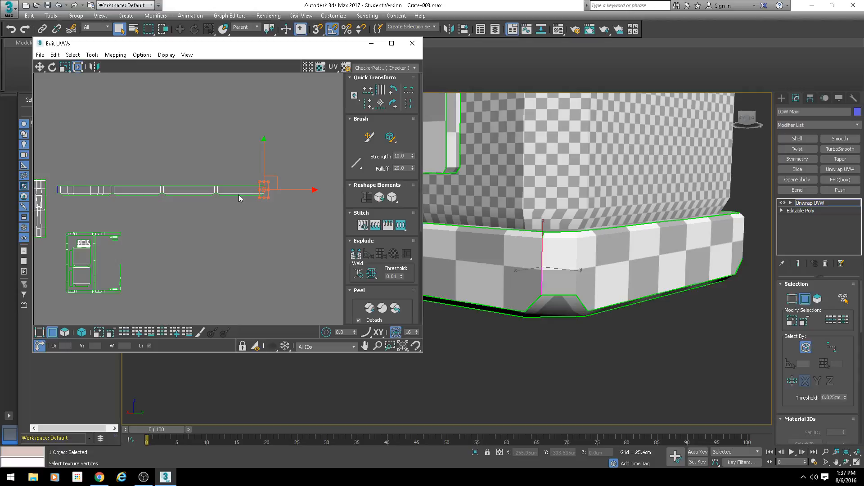
pyautogui.scroll(1, 200, 177)
pyautogui.scroll(6, 151, 198)
pyautogui.moveTo(104, 198)
pyautogui.mouseDown(button='middle')
pyautogui.moveTo(241, 202)
pyautogui.moveTo(104, 206)
pyautogui.mouseUp(button='middle')
pyautogui.scroll(-3, 155, 201)
pyautogui.scroll(6, 201, 162)
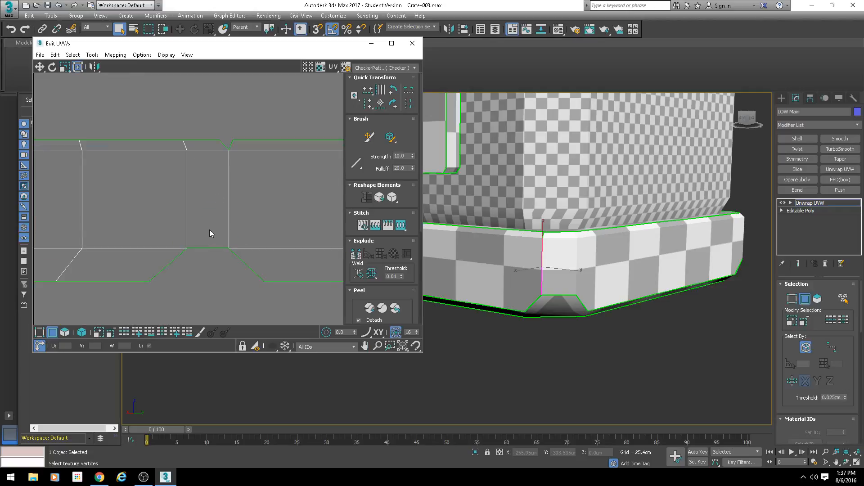
pyautogui.scroll(-8, 221, 225)
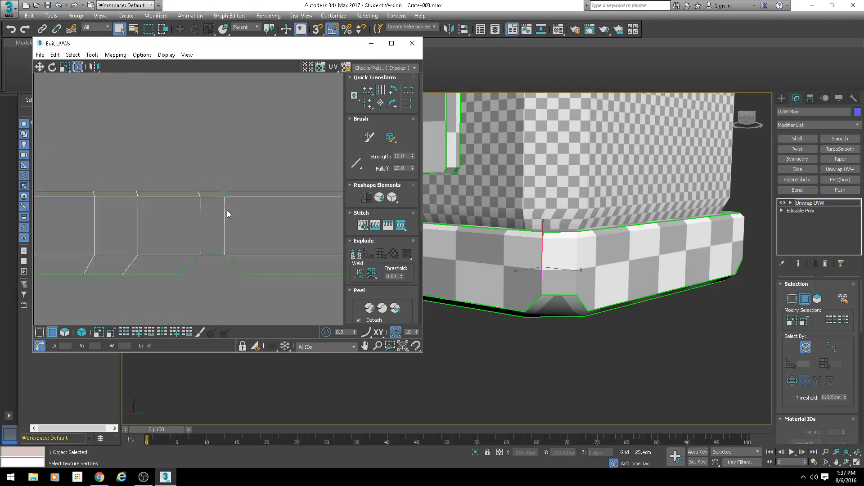
pyautogui.click(91, 55)
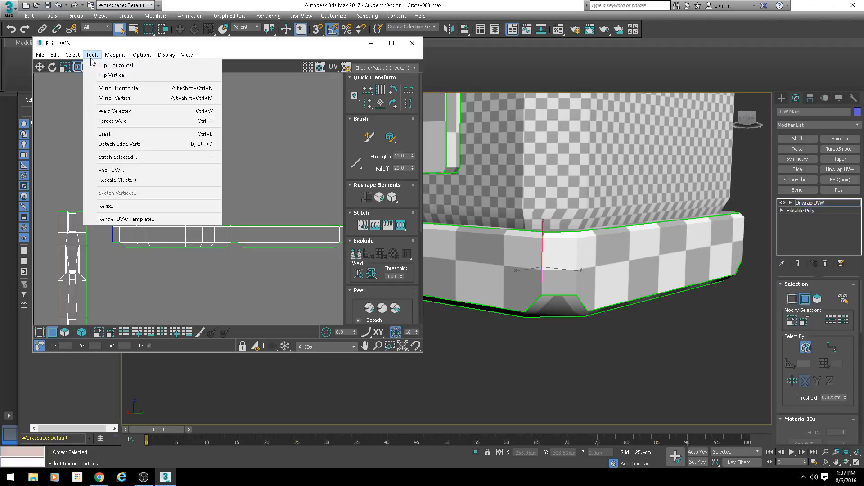
pyautogui.click(125, 157)
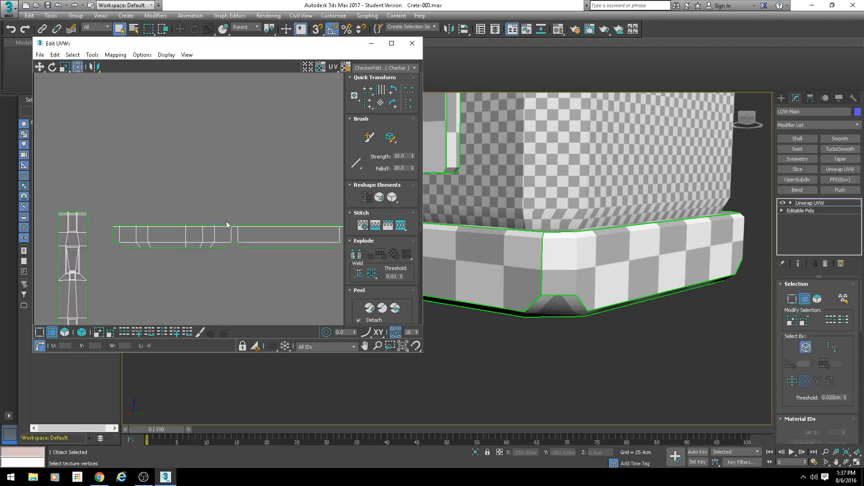
# Step: Examine the corner cut-outs along the base rim strip and the matching chamfered corners under the crate
pyautogui.scroll(2, 189, 238)
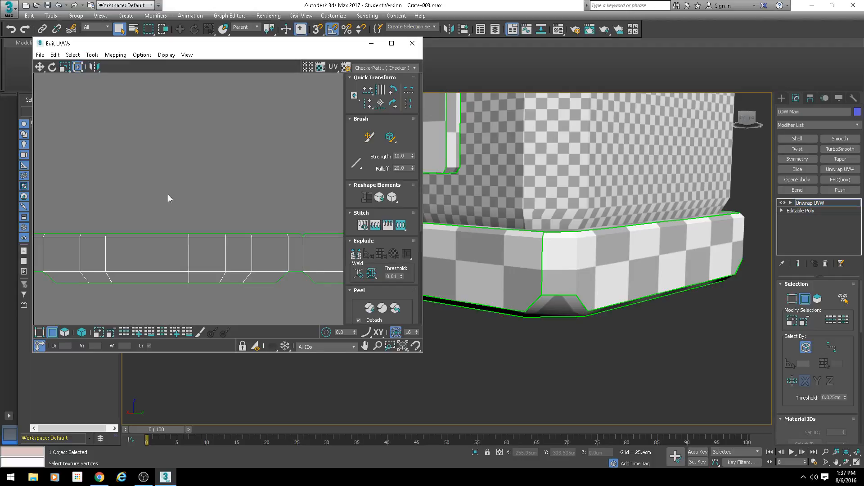
pyautogui.scroll(-3, 203, 178)
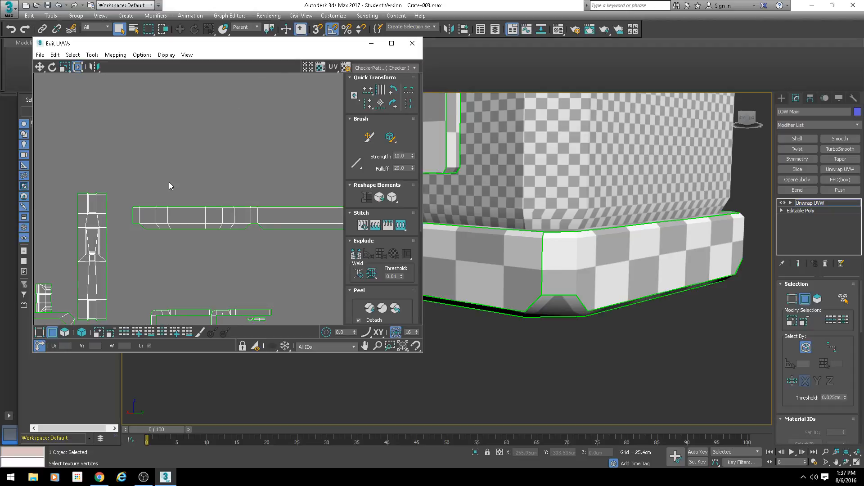
pyautogui.scroll(10, 193, 224)
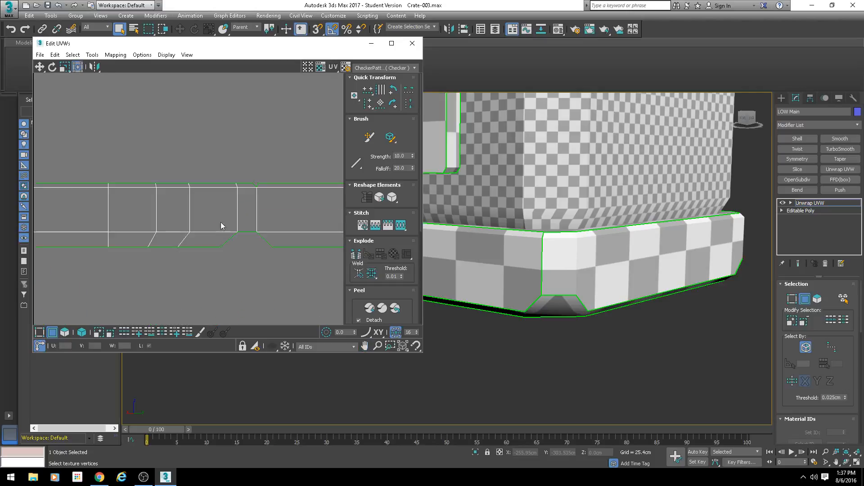
pyautogui.scroll(-6, 254, 254)
pyautogui.moveTo(283, 269); pyautogui.dragTo(255, 203, button='middle')
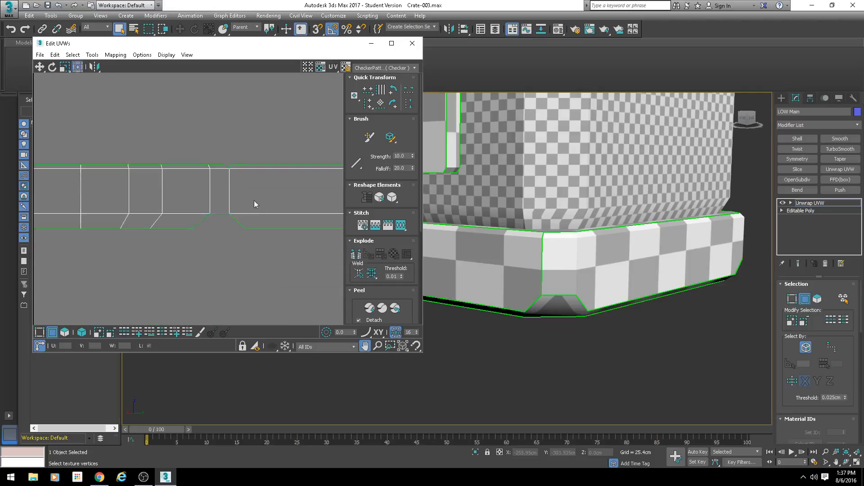
pyautogui.moveTo(570, 310); pyautogui.dragTo(590, 244, button='middle')
pyautogui.scroll(-4, 587, 269)
pyautogui.scroll(3, 546, 247)
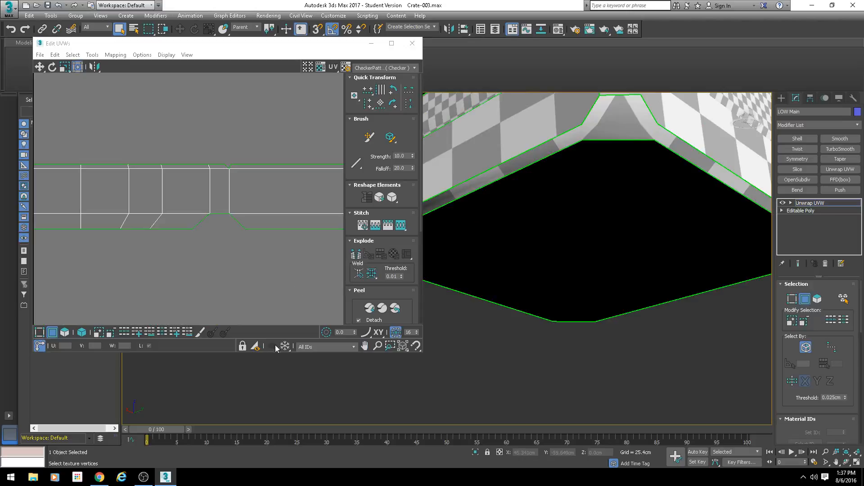
# Step: Switch to polygon selection and pick the chamfered corner and adjoining bevel faces under the rim to locate their shell
pyautogui.click(67, 334)
pyautogui.scroll(-4, 527, 265)
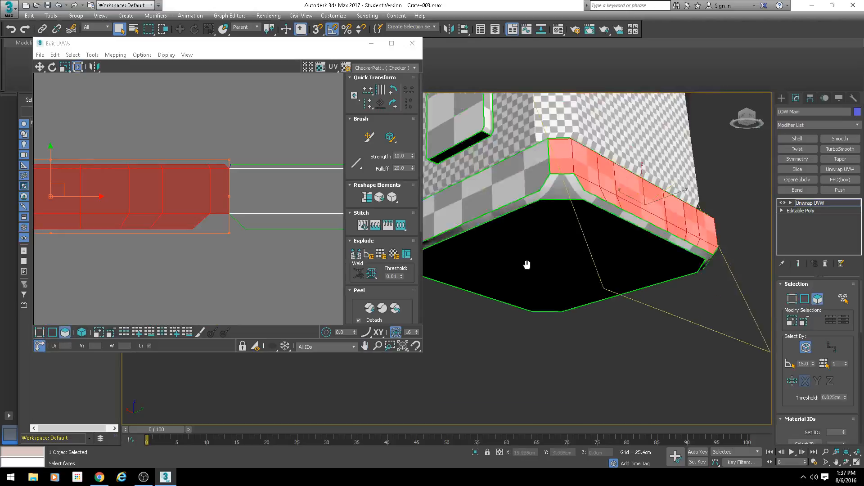
pyautogui.click(548, 219)
pyautogui.scroll(3, 550, 217)
pyautogui.scroll(2, 550, 218)
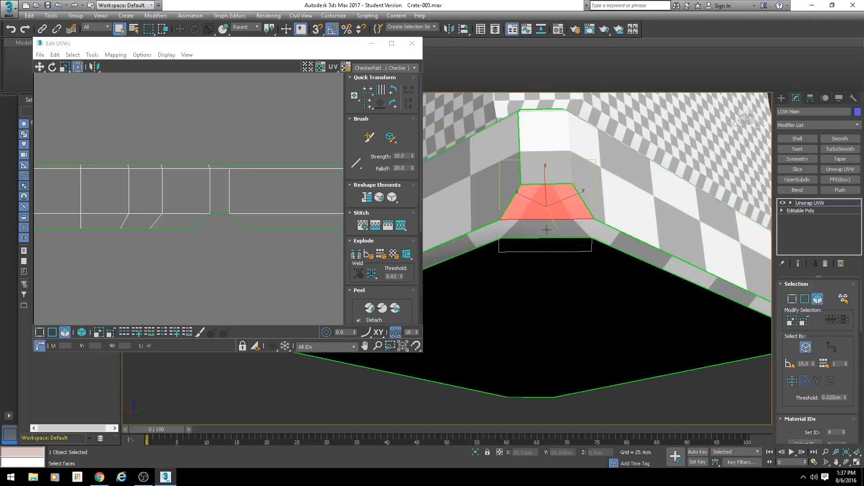
pyautogui.scroll(-4, 546, 228)
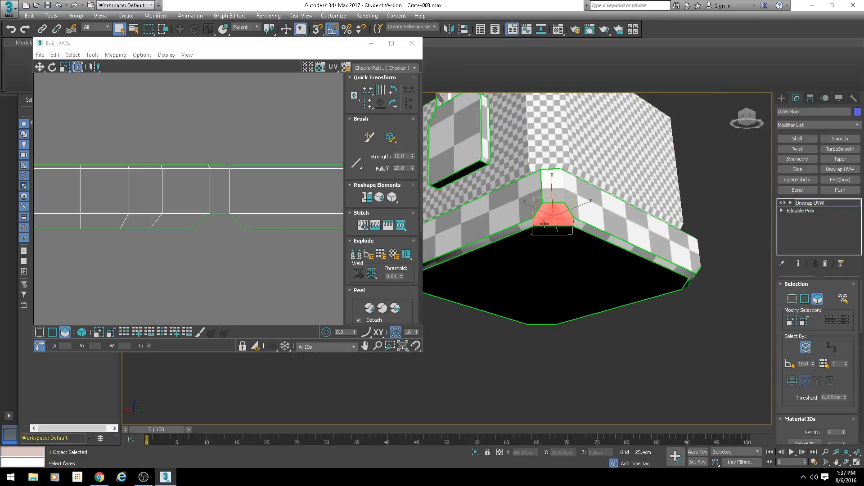
pyautogui.keyDown('ctrl'); pyautogui.click(517, 227); pyautogui.keyUp('ctrl')
pyautogui.keyDown('ctrl'); pyautogui.click(593, 229); pyautogui.keyUp('ctrl')
pyautogui.scroll(-5, 209, 260)
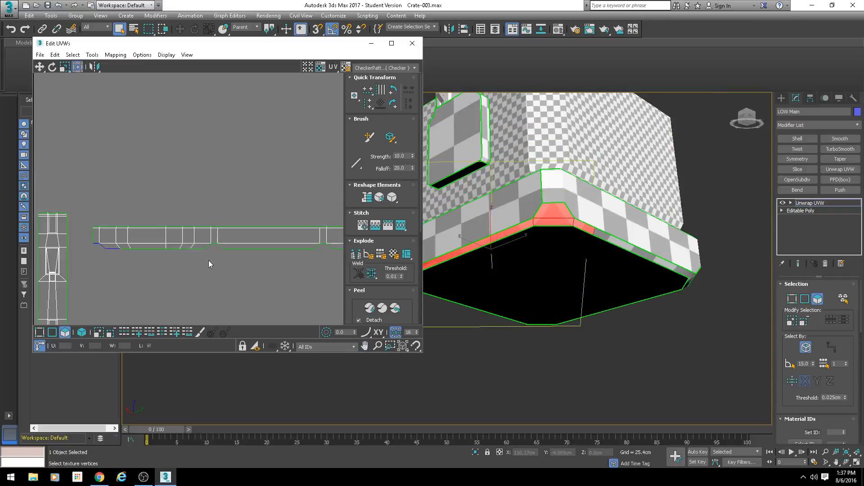
# Step: Select the entire underside bevel shell of the base rim and move it clear of the other shells
pyautogui.moveTo(86, 201); pyautogui.dragTo(190, 168, button='middle')
pyautogui.scroll(3, 599, 217)
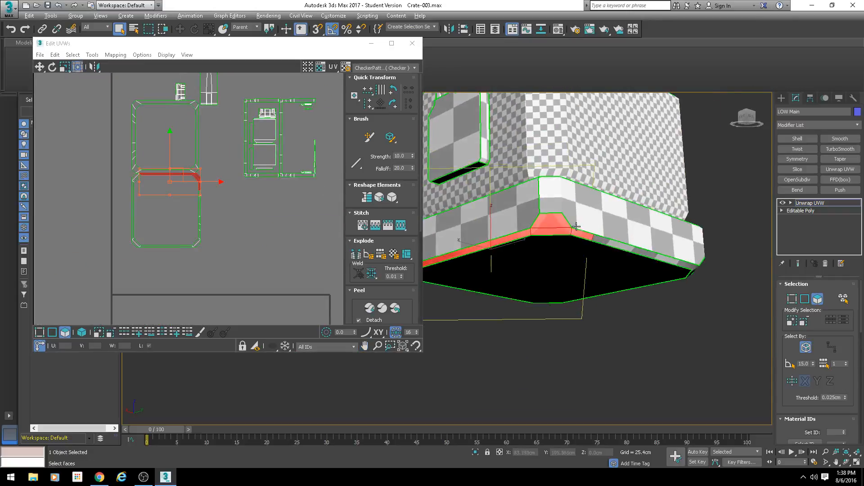
pyautogui.moveTo(297, 167); pyautogui.dragTo(291, 179, button='middle')
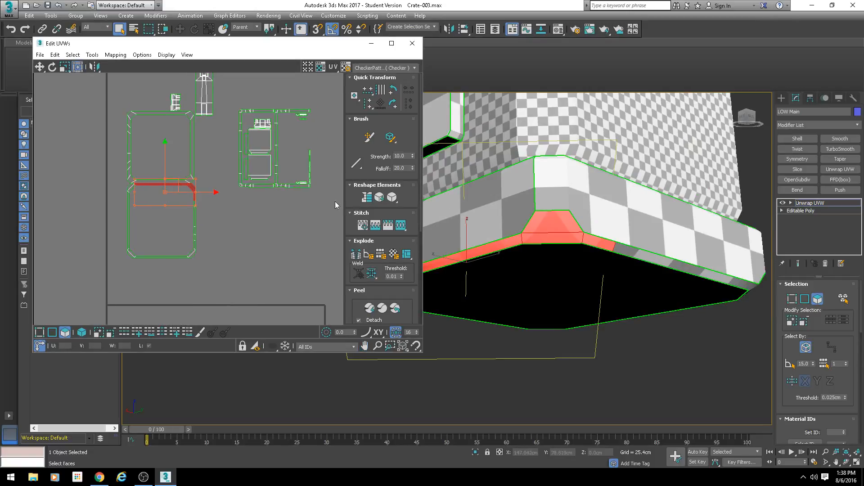
pyautogui.moveTo(302, 238); pyautogui.dragTo(337, 221, button='middle')
pyautogui.moveTo(239, 249); pyautogui.dragTo(145, 167)
pyautogui.moveTo(203, 197); pyautogui.dragTo(219, 230)
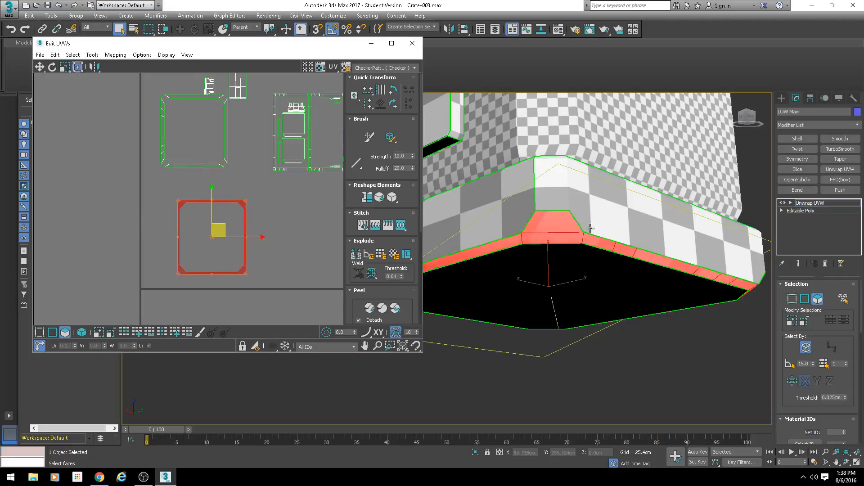
# Step: Examine the selected bevel faces on the crate from directly below and close up at a corner
pyautogui.scroll(-4, 590, 227)
pyautogui.keyDown('alt'); pyautogui.moveTo(590, 228); pyautogui.dragTo(636, 277, button='middle'); pyautogui.keyUp('alt')
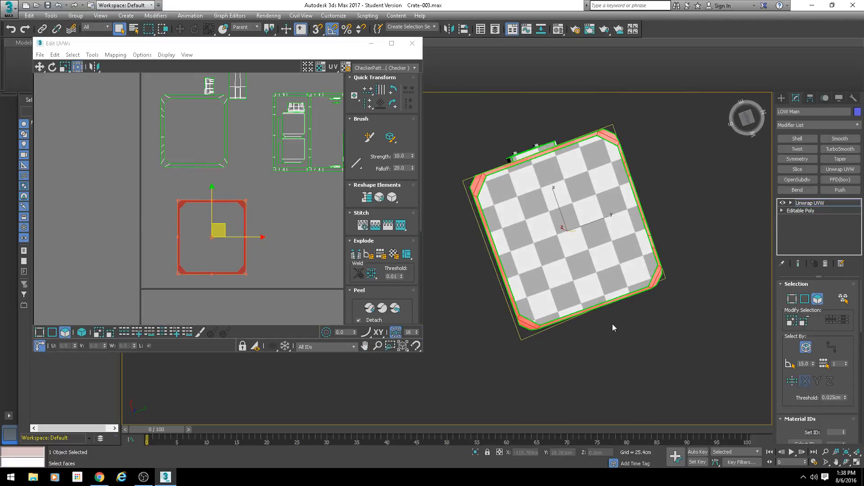
pyautogui.scroll(5, 539, 249)
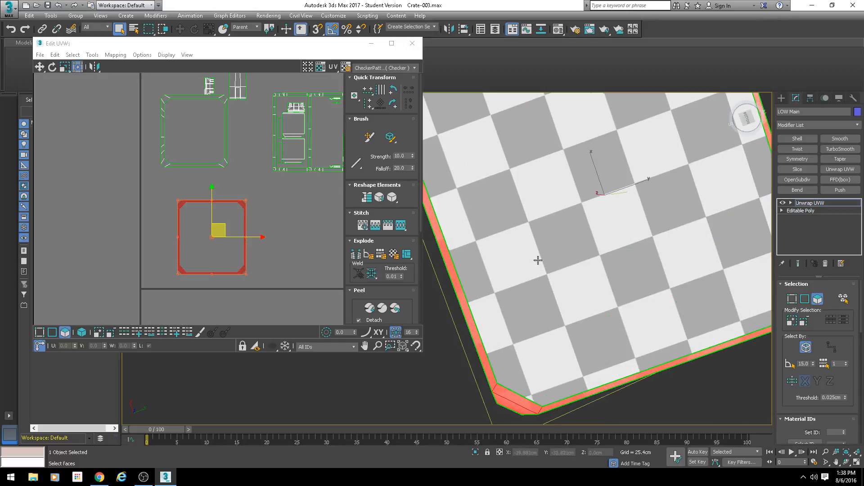
pyautogui.scroll(-5, 568, 198)
pyautogui.keyDown('alt'); pyautogui.moveTo(589, 155); pyautogui.dragTo(612, 267, button='middle'); pyautogui.keyUp('alt')
pyautogui.scroll(6, 620, 172)
pyautogui.scroll(5, 268, 236)
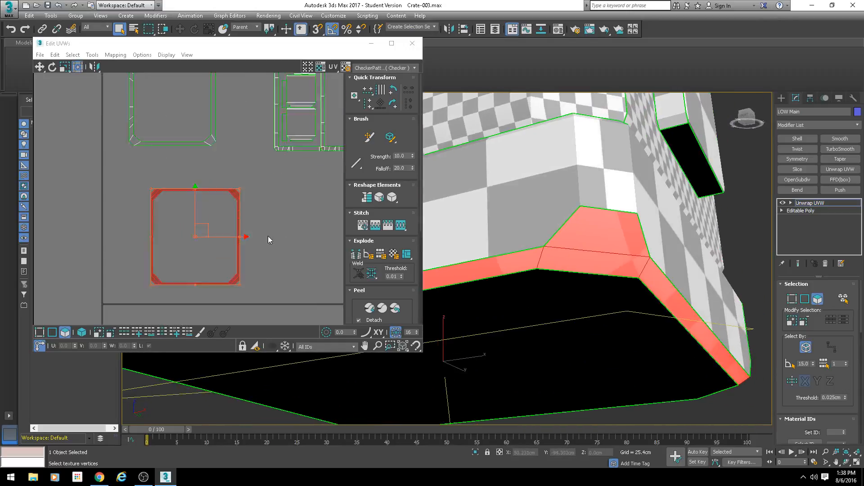
# Step: Select one chamfered corner face in the bevel ring shell and locate it on the model
pyautogui.scroll(2, 234, 182)
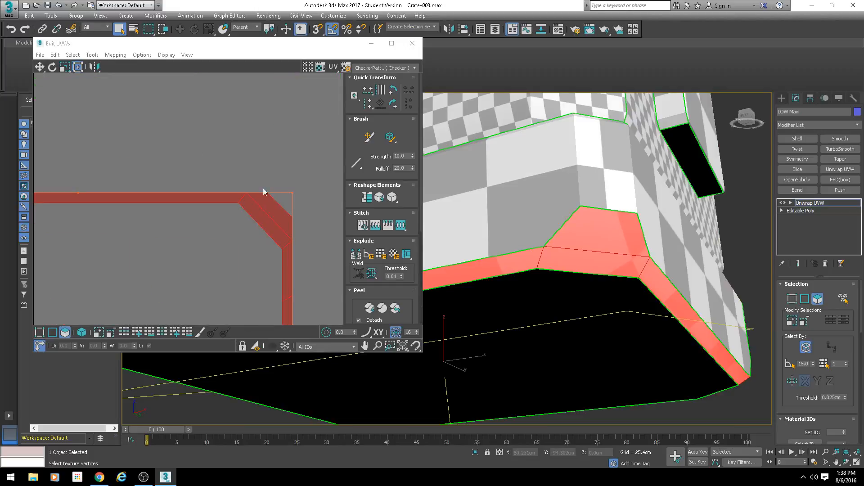
pyautogui.click(285, 172)
pyautogui.click(276, 211)
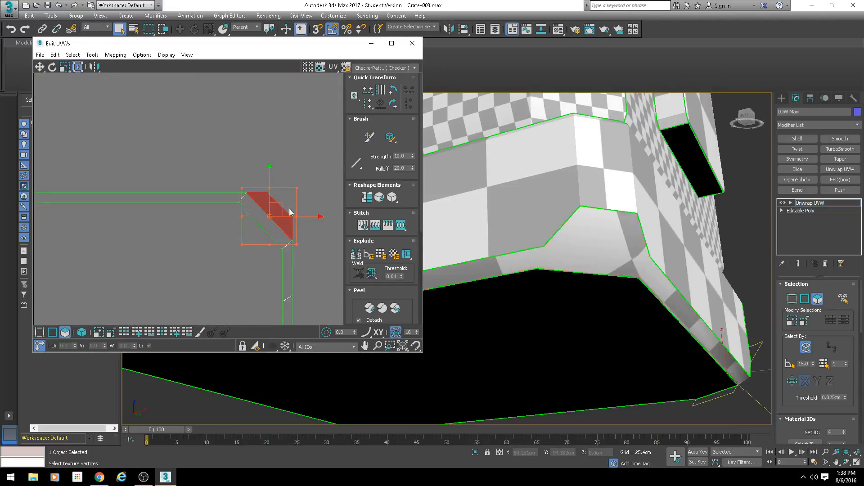
pyautogui.scroll(-3, 574, 227)
pyautogui.keyDown('alt'); pyautogui.moveTo(571, 228); pyautogui.dragTo(713, 209, button='middle'); pyautogui.keyUp('alt')
pyautogui.scroll(-5, 566, 212)
pyautogui.keyDown('alt'); pyautogui.moveTo(566, 212); pyautogui.dragTo(675, 237, button='middle'); pyautogui.keyUp('alt')
pyautogui.scroll(4, 549, 234)
pyautogui.keyDown('alt'); pyautogui.moveTo(549, 233); pyautogui.dragTo(641, 252, button='middle'); pyautogui.keyUp('alt')
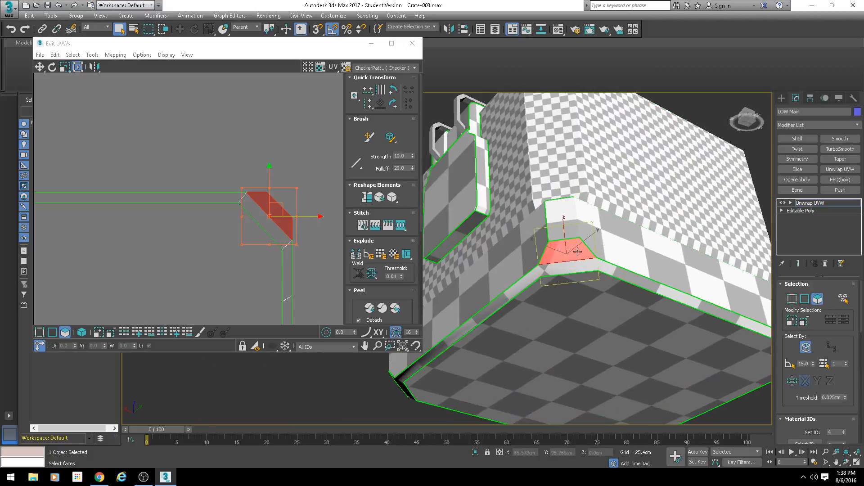
# Step: Select the whole underside bevel ring shell again in the UV layout
pyautogui.scroll(-6, 279, 179)
pyautogui.moveTo(276, 193); pyautogui.dragTo(266, 145, button='middle')
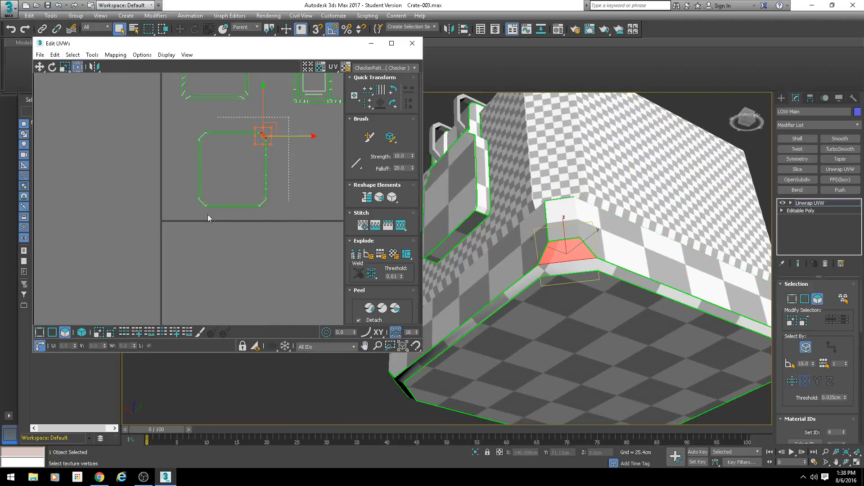
pyautogui.moveTo(207, 215); pyautogui.dragTo(192, 240)
pyautogui.scroll(-6, 227, 221)
pyautogui.moveTo(224, 176); pyautogui.dragTo(207, 162, button='middle')
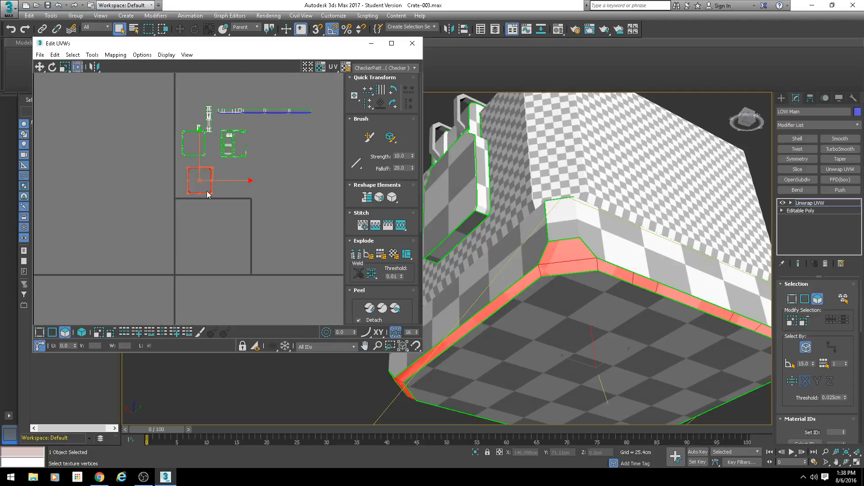
# Step: Flatten-map the bevel ring with a lower polygon angle threshold, keeping normalized and rotated clusters, filled holes and 0.001 spacing
pyautogui.click(115, 54)
pyautogui.click(123, 63)
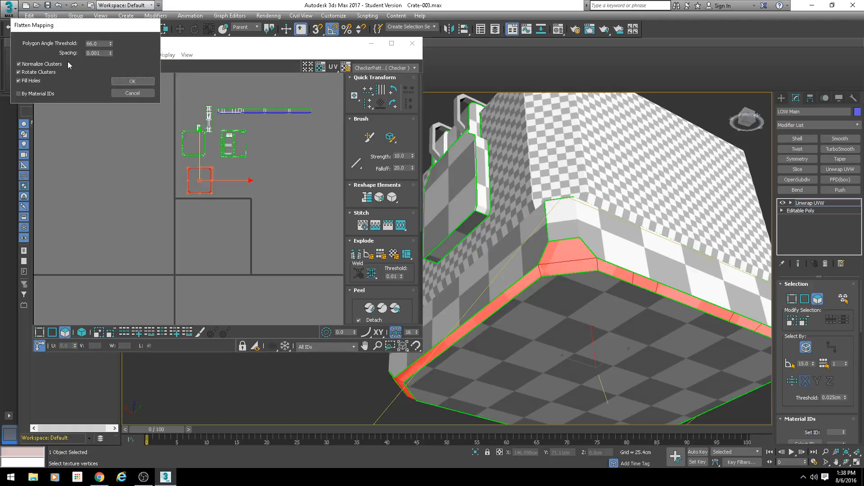
pyautogui.rightClick(111, 44)
pyautogui.click(107, 31)
pyautogui.rightClick(111, 43)
pyautogui.rightClick(109, 44)
pyautogui.rightClick(110, 45)
pyautogui.click(120, 39)
pyautogui.moveTo(112, 43); pyautogui.dragTo(67, 47)
pyautogui.click(133, 83)
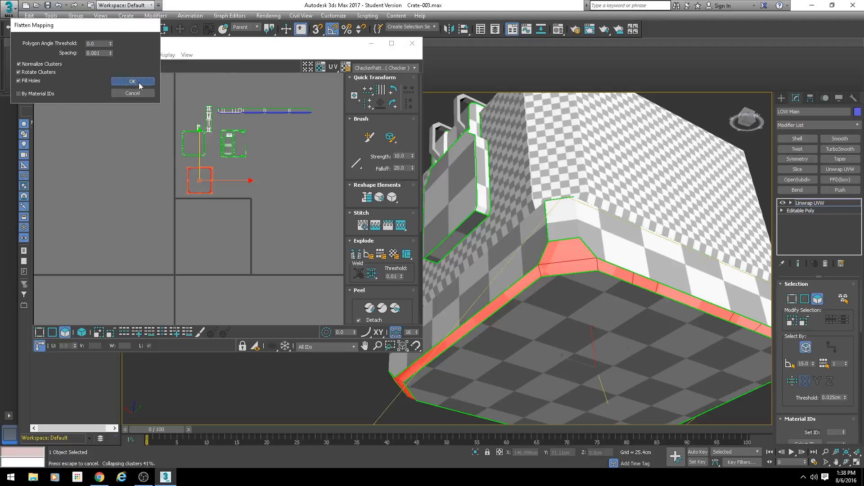
pyautogui.scroll(5, 182, 233)
pyautogui.scroll(-5, 182, 232)
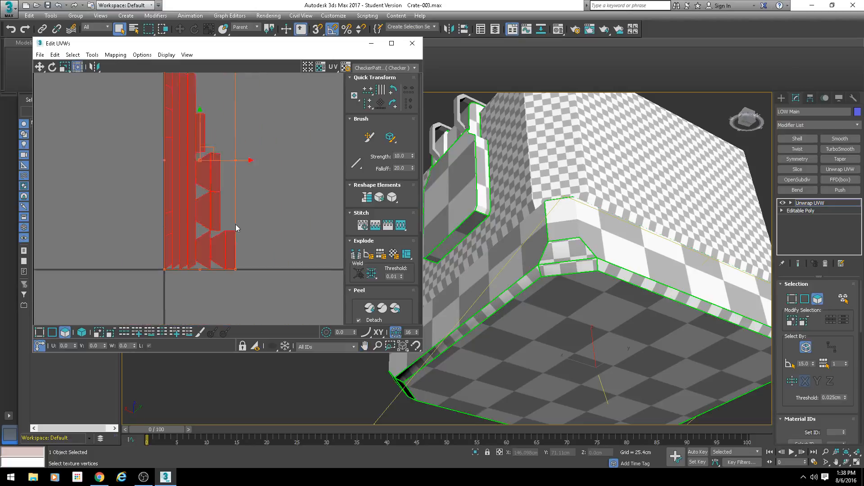
# Step: Move a chamfered corner piece and a narrow bevel piece out of the flattened pile and inspect their place on the crate
pyautogui.click(192, 190)
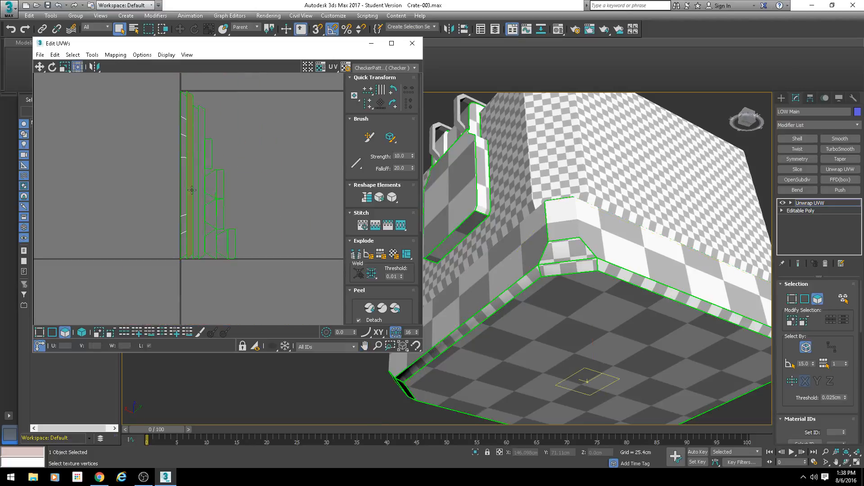
pyautogui.click(214, 183)
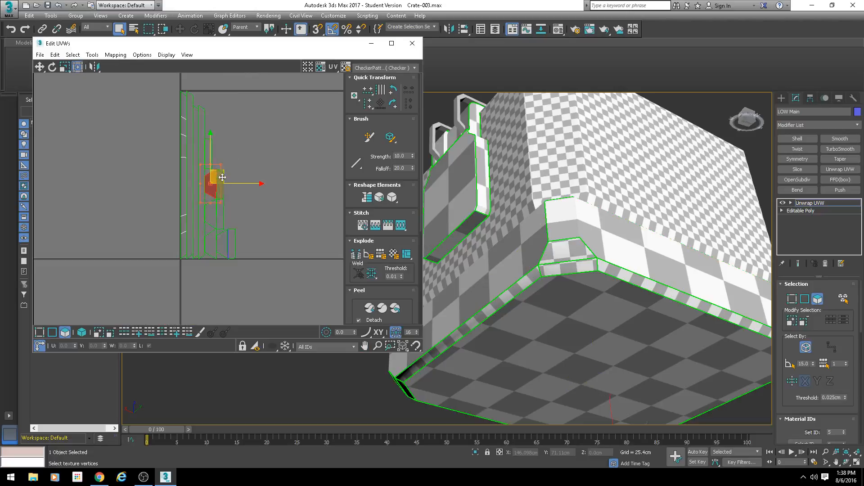
pyautogui.moveTo(221, 177); pyautogui.dragTo(237, 163)
pyautogui.scroll(-5, 477, 315)
pyautogui.keyDown('alt'); pyautogui.moveTo(477, 315); pyautogui.dragTo(532, 319, button='middle'); pyautogui.keyUp('alt')
pyautogui.scroll(5, 477, 333)
pyautogui.moveTo(432, 344); pyautogui.dragTo(500, 324, button='middle')
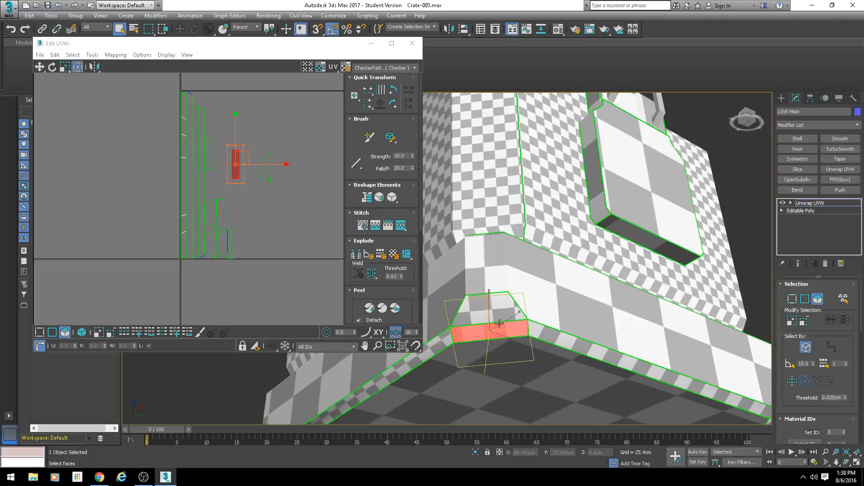
pyautogui.scroll(-5, 446, 285)
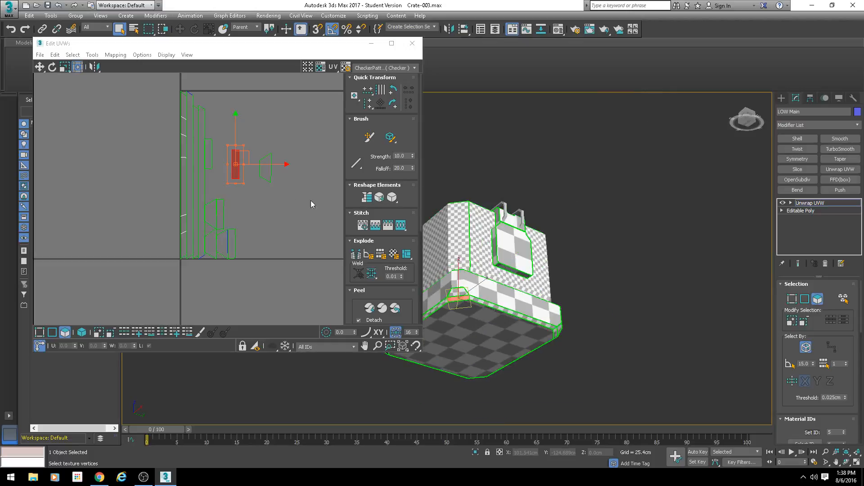
# Step: Select all the flattened underside bevel shells together
pyautogui.scroll(-4, 230, 167)
pyautogui.moveTo(233, 152); pyautogui.dragTo(222, 189, button='middle')
pyautogui.moveTo(261, 162); pyautogui.dragTo(150, 258)
pyautogui.moveTo(284, 113); pyautogui.dragTo(231, 197, button='middle')
pyautogui.scroll(8, 203, 154)
pyautogui.scroll(-1, 265, 252)
pyautogui.moveTo(275, 254); pyautogui.dragTo(169, 189, button='middle')
pyautogui.scroll(-1, 309, 185)
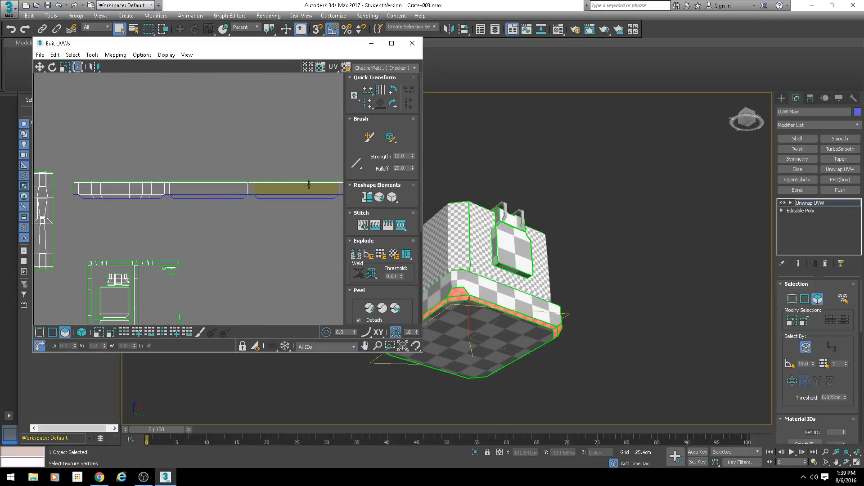
# Step: Select the complete base rim strip in the UV layout and check the faces it covers on the crate
pyautogui.moveTo(220, 179); pyautogui.dragTo(169, 178, button='middle')
pyautogui.scroll(-2, 133, 182)
pyautogui.moveTo(116, 192); pyautogui.dragTo(258, 194)
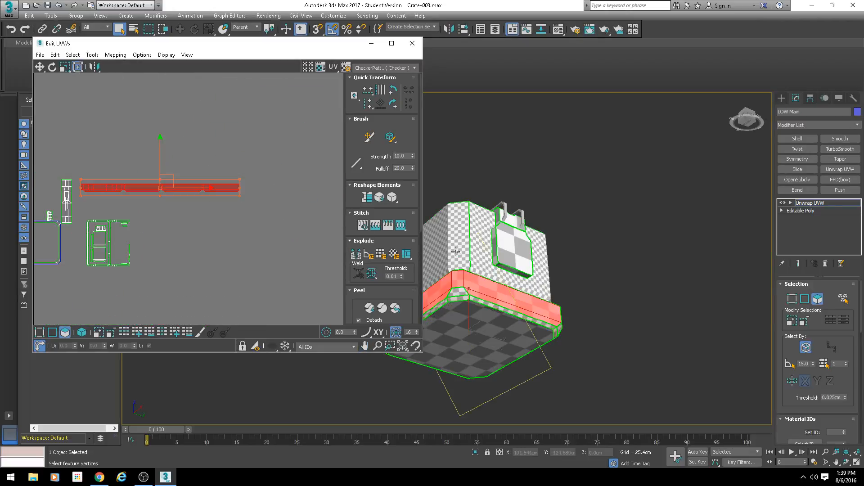
pyautogui.moveTo(455, 250); pyautogui.dragTo(517, 241, button='middle')
pyautogui.scroll(-3, 517, 240)
pyautogui.keyDown('alt'); pyautogui.moveTo(517, 240); pyautogui.dragTo(506, 266, button='middle'); pyautogui.keyUp('alt')
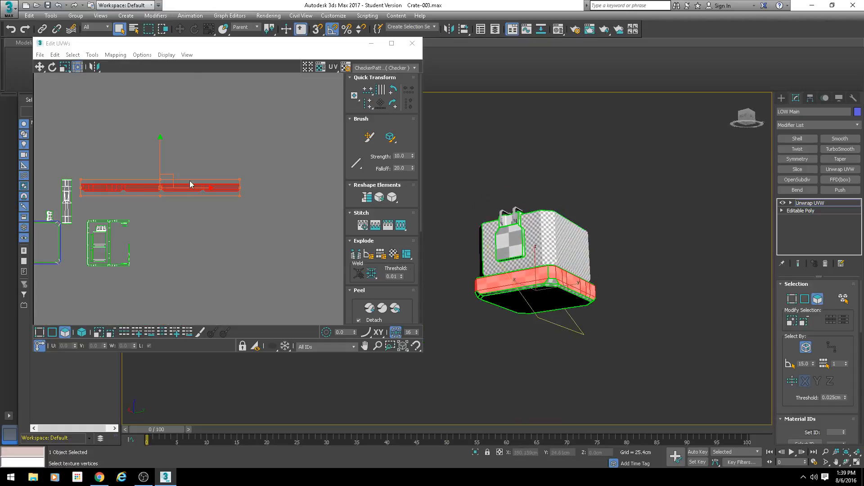
# Step: Pick the long narrow bevel, the corner's narrow bevel and the chamfered corner face on the crate to examine how they adjoin the rim
pyautogui.scroll(5, 191, 185)
pyautogui.scroll(6, 526, 280)
pyautogui.click(536, 260)
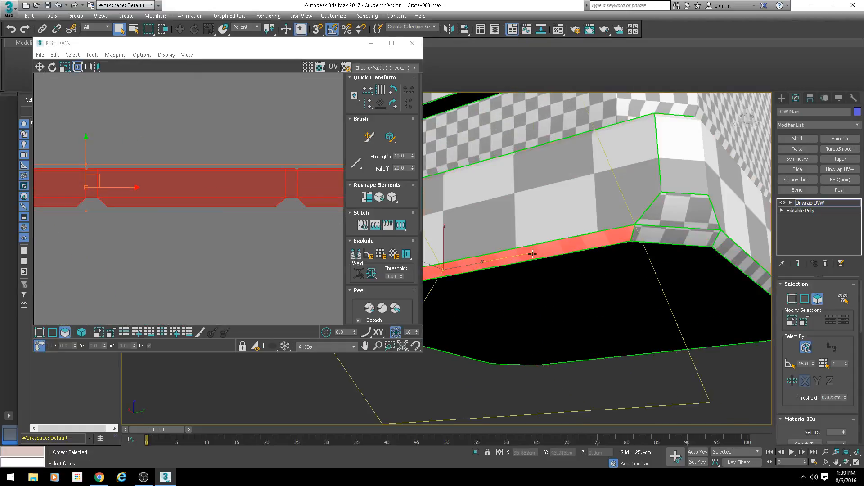
pyautogui.click(651, 230)
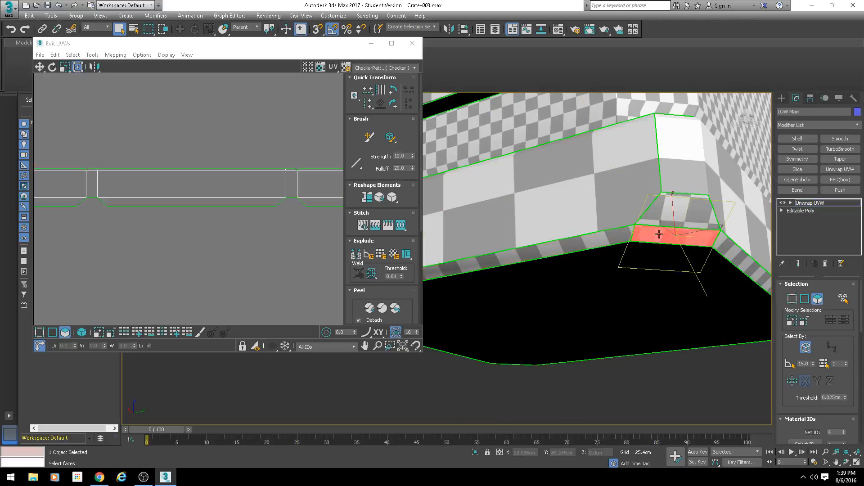
pyautogui.click(672, 209)
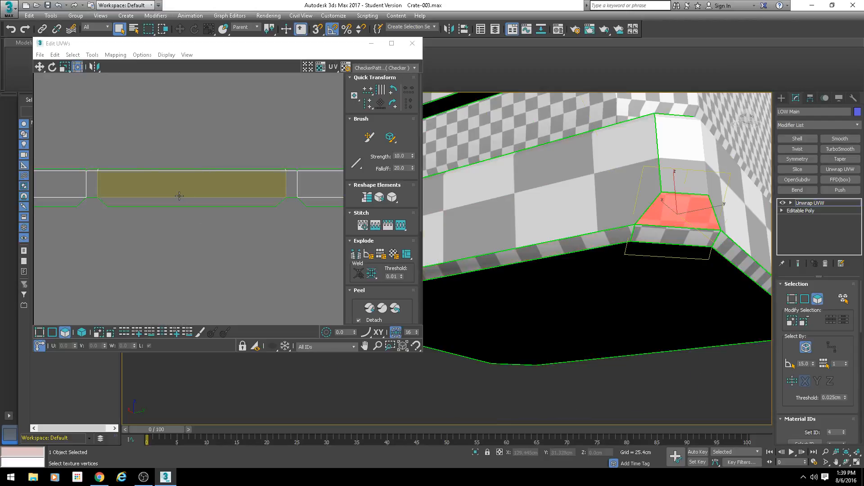
pyautogui.scroll(-3, 189, 203)
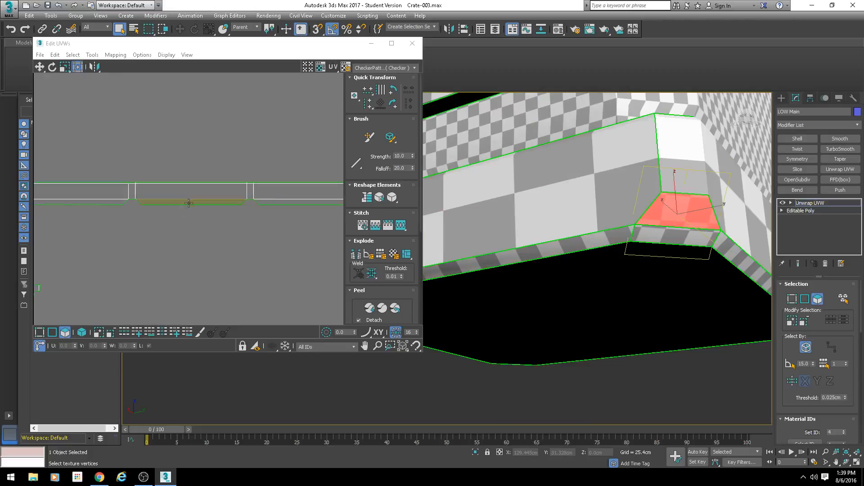
# Step: Stitch the matching narrow bevel strip to the lower edge of one long rim side, with Align Clusters and Scale Clusters on
pyautogui.click(53, 332)
pyautogui.moveTo(133, 249); pyautogui.dragTo(284, 267, button='middle')
pyautogui.scroll(2, 180, 236)
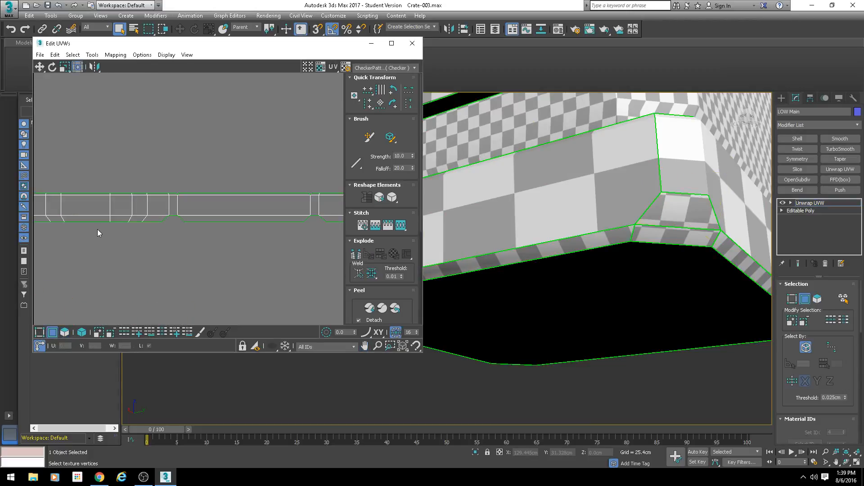
pyautogui.click(221, 222)
pyautogui.moveTo(602, 221); pyautogui.dragTo(590, 309, button='middle')
pyautogui.scroll(-5, 543, 225)
pyautogui.scroll(5, 590, 309)
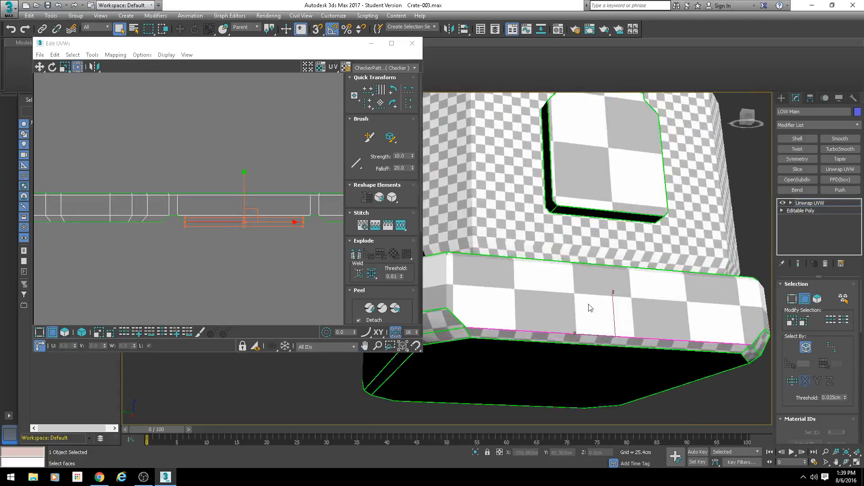
pyautogui.moveTo(558, 343); pyautogui.dragTo(546, 315, button='middle')
pyautogui.moveTo(240, 248); pyautogui.dragTo(226, 255, button='middle')
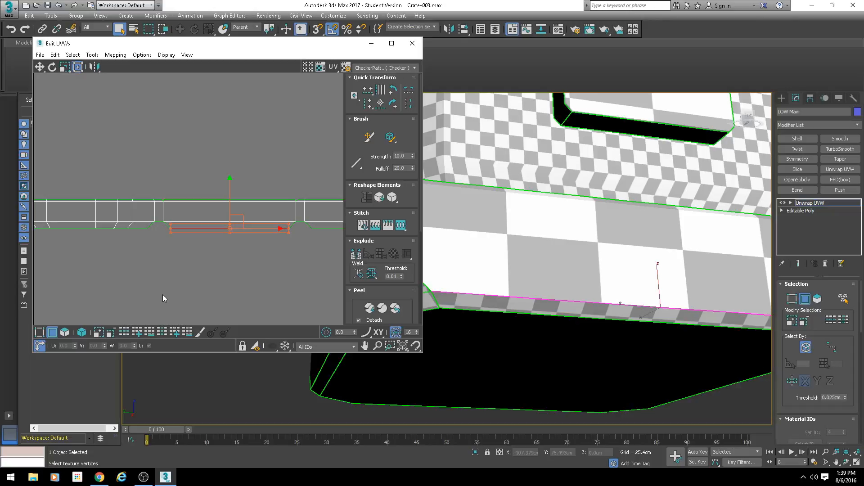
pyautogui.moveTo(213, 268); pyautogui.dragTo(204, 264, button='middle')
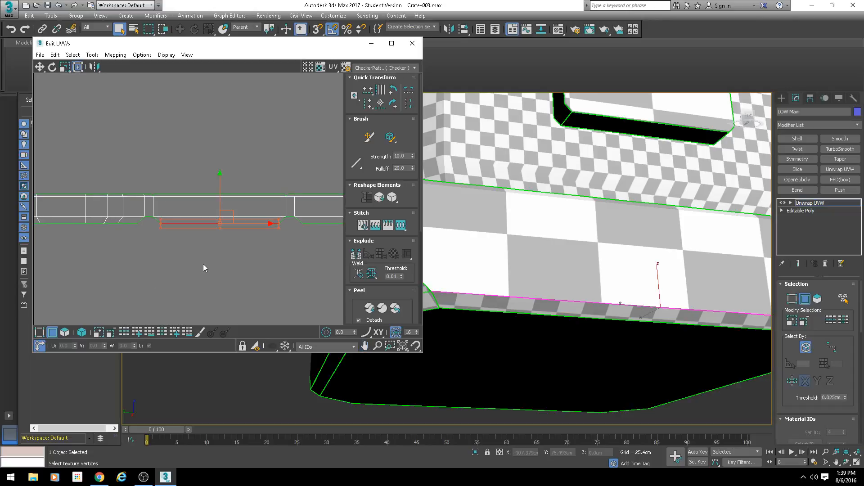
pyautogui.press('s')
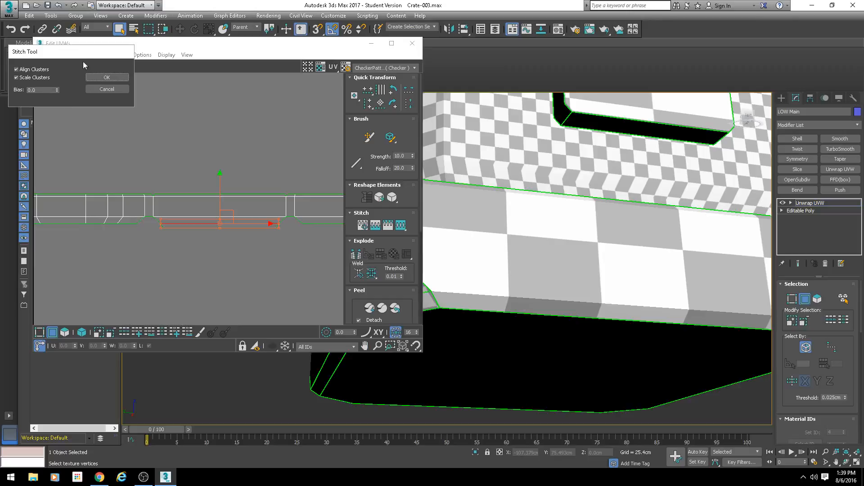
pyautogui.click(105, 78)
pyautogui.scroll(2, 128, 177)
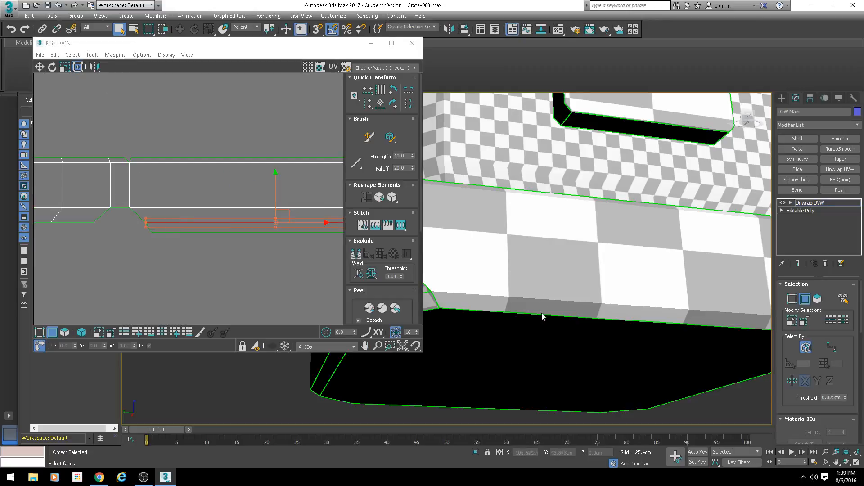
# Step: Stitch the matching narrow bevel strips to the lower edges of the next two long rim sides
pyautogui.click(218, 265)
pyautogui.scroll(-3, 286, 265)
pyautogui.moveTo(285, 266); pyautogui.dragTo(144, 249, button='middle')
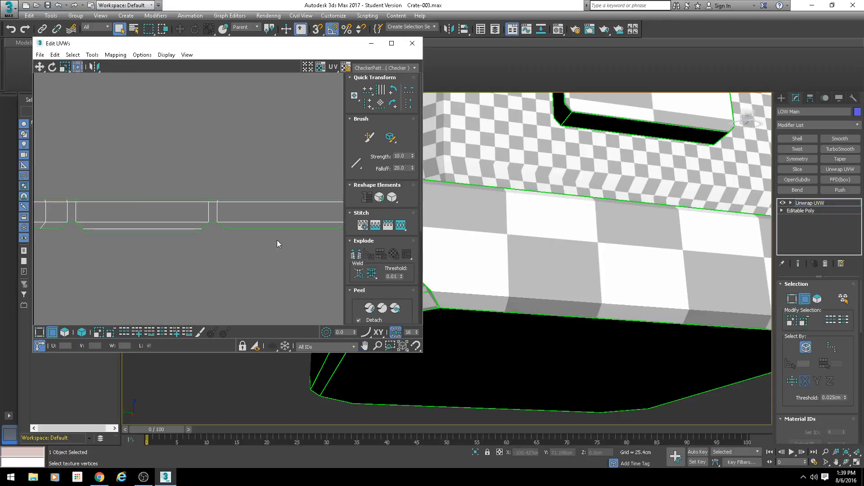
pyautogui.click(269, 229)
pyautogui.moveTo(294, 261); pyautogui.dragTo(244, 260, button='middle')
pyautogui.press('s')
pyautogui.press('Return')
pyautogui.moveTo(304, 265); pyautogui.dragTo(216, 264, button='middle')
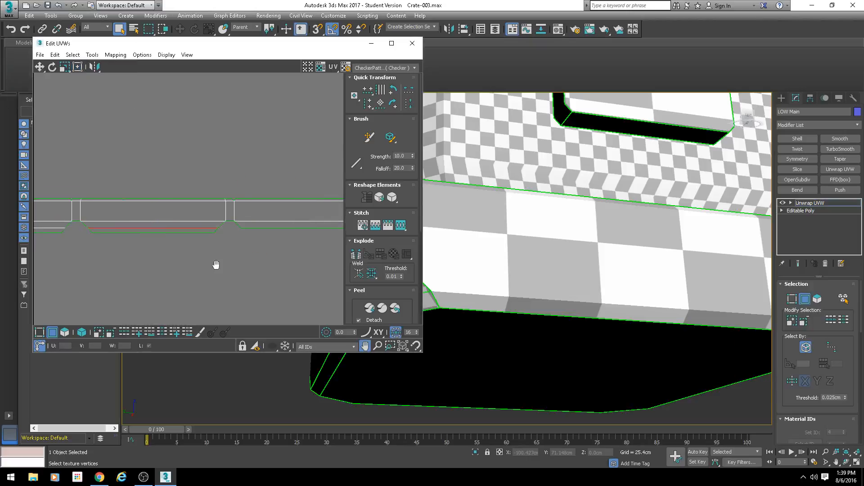
pyautogui.click(294, 228)
pyautogui.press('s')
pyautogui.press('Return')
pyautogui.moveTo(306, 263); pyautogui.dragTo(328, 245, button='middle')
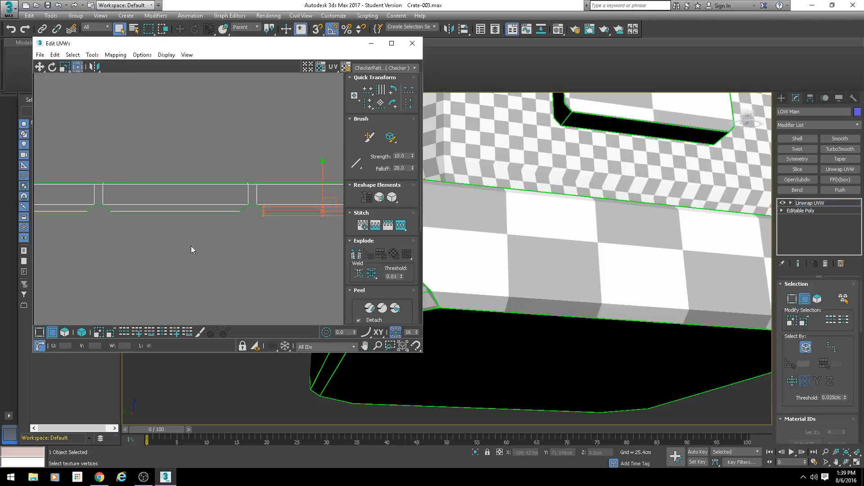
# Step: Select one middle segment of the subdivided rim side's lower edge and check where it lies on the crate
pyautogui.moveTo(88, 232); pyautogui.dragTo(265, 249, button='middle')
pyautogui.moveTo(114, 241); pyautogui.dragTo(264, 263, button='middle')
pyautogui.scroll(3, 189, 251)
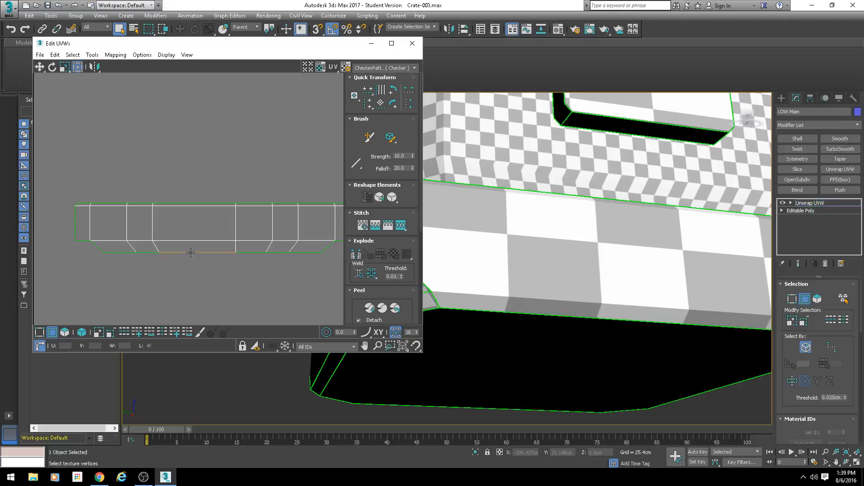
pyautogui.click(190, 253)
pyautogui.keyDown('alt'); pyautogui.moveTo(503, 230); pyautogui.dragTo(617, 263, button='middle'); pyautogui.keyUp('alt')
pyautogui.scroll(3, 599, 258)
pyautogui.moveTo(616, 263); pyautogui.dragTo(547, 317, button='middle')
pyautogui.scroll(-3, 600, 276)
pyautogui.keyDown('alt'); pyautogui.moveTo(547, 316); pyautogui.dragTo(491, 344, button='middle'); pyautogui.keyUp('alt')
pyautogui.scroll(4, 505, 311)
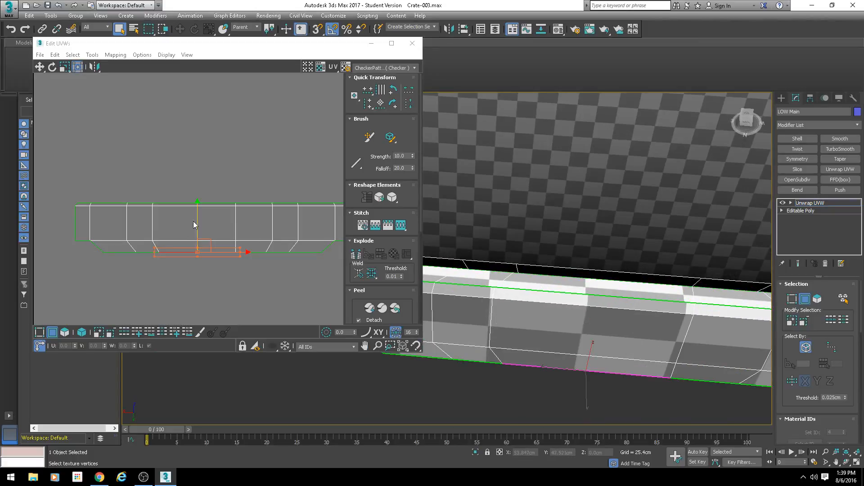
pyautogui.moveTo(197, 261); pyautogui.dragTo(175, 228, button='middle')
pyautogui.scroll(2, 175, 230)
# Step: Try to stitch the bevel strip to only the middle segment of the subdivided side's lower edge, and undo the stitch
pyautogui.click(175, 256)
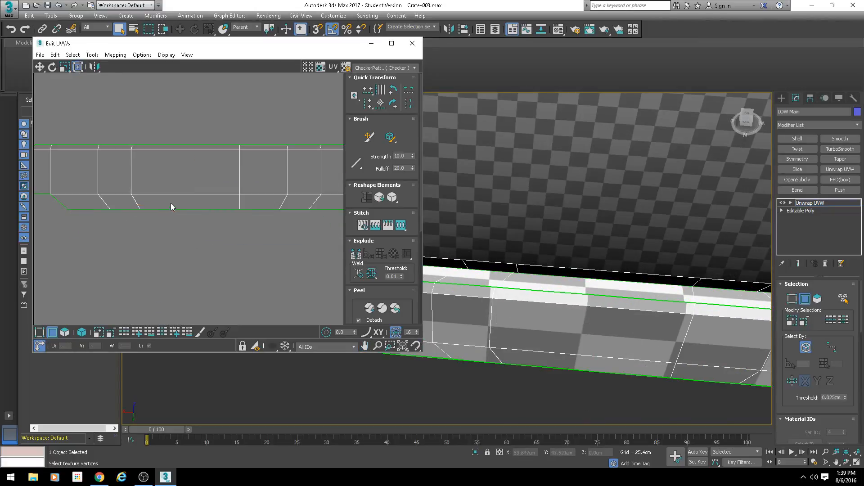
pyautogui.click(172, 207)
pyautogui.moveTo(213, 253); pyautogui.dragTo(191, 251, button='middle')
pyautogui.press('s')
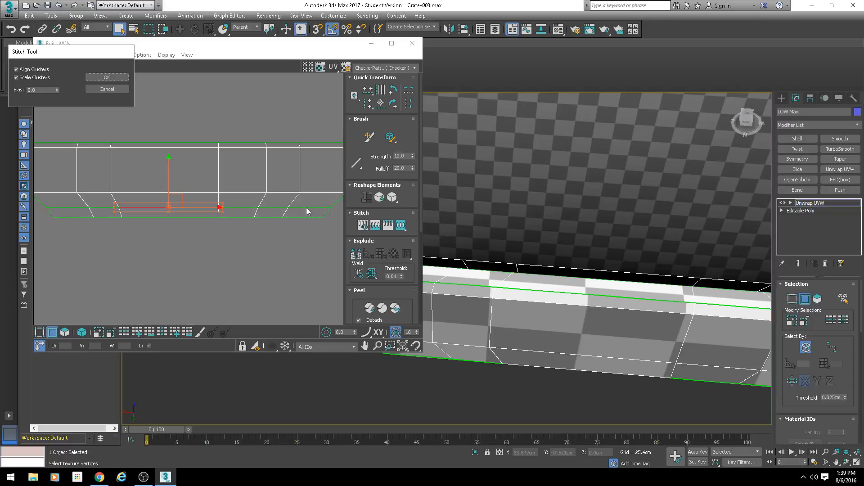
pyautogui.click(115, 78)
pyautogui.click(188, 242)
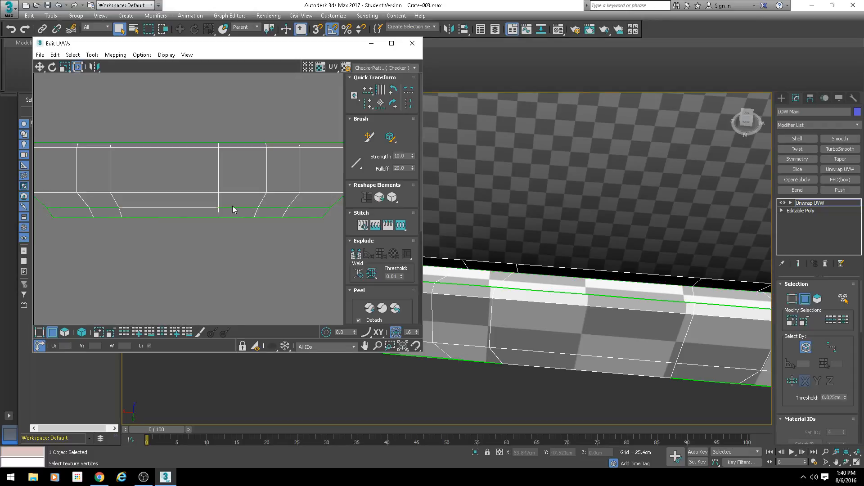
pyautogui.moveTo(198, 256); pyautogui.dragTo(203, 258, button='middle')
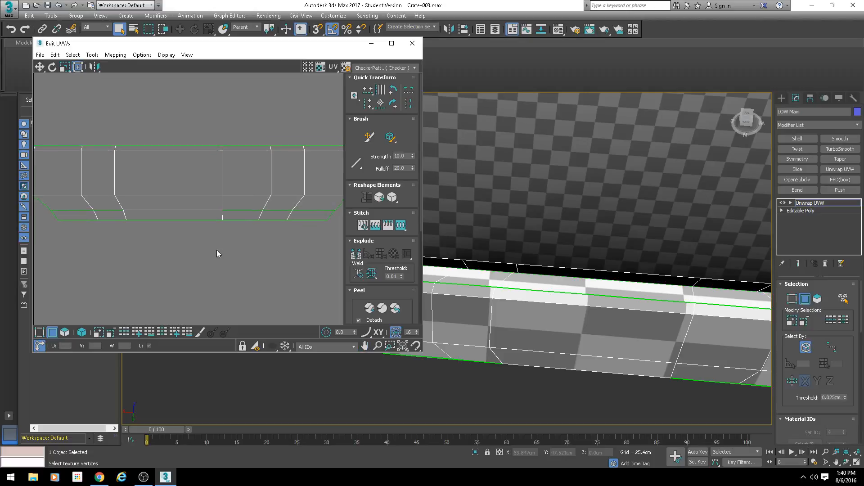
pyautogui.hotkey('ctrl', 'z')
pyautogui.hotkey('ctrl', 'z')
# Step: Select the entire lower edge of the subdivided rim side and stitch its bevel strip with aligned and scaled clusters
pyautogui.scroll(-3, 237, 212)
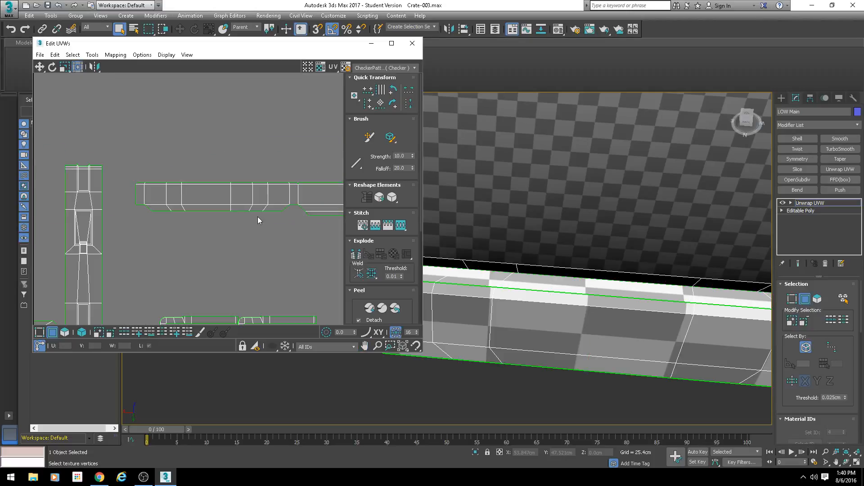
pyautogui.doubleClick(236, 210)
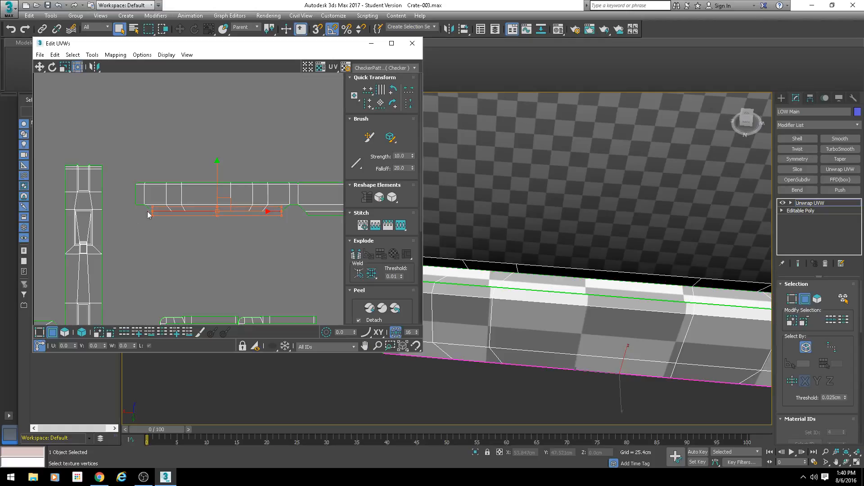
pyautogui.moveTo(231, 245); pyautogui.dragTo(223, 249, button='middle')
pyautogui.hotkey('ctrl', 'shift', 't')
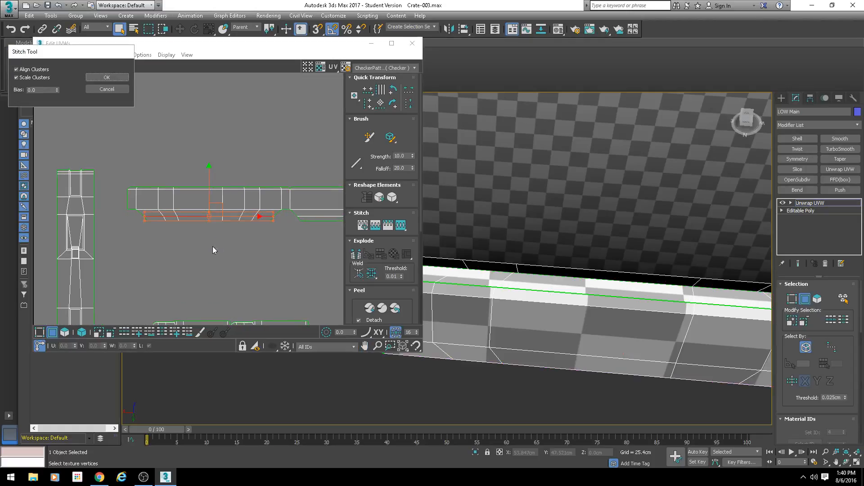
pyautogui.click(106, 78)
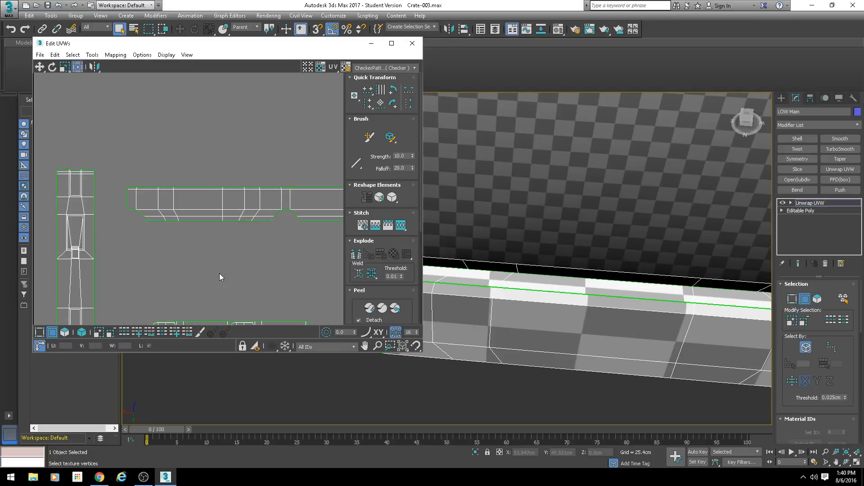
pyautogui.scroll(3, 227, 216)
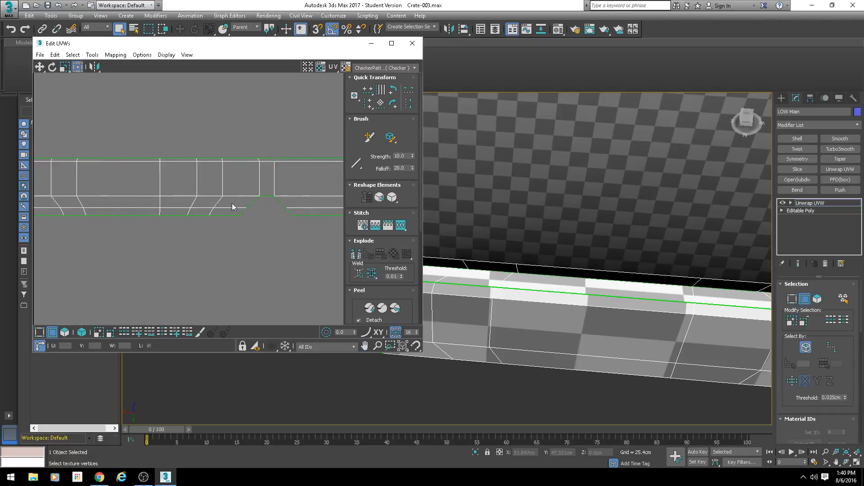
# Step: Stitch the chamfered corner pieces to the lower edges of the three corner segments between the long rim sides
pyautogui.click(269, 194)
pyautogui.moveTo(275, 246); pyautogui.dragTo(63, 237, button='middle')
pyautogui.press('s')
pyautogui.press('Return')
pyautogui.click(276, 184)
pyautogui.press('s')
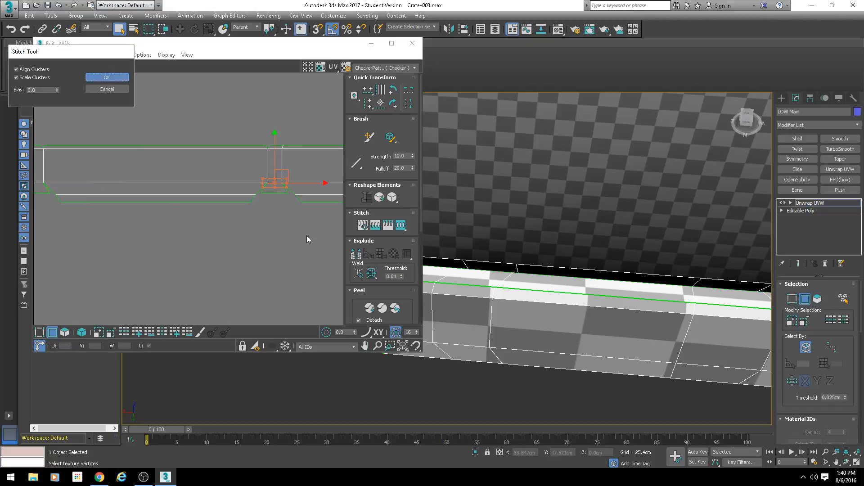
pyautogui.press('Return')
pyautogui.moveTo(306, 236); pyautogui.dragTo(42, 223, button='middle')
pyautogui.click(293, 178)
pyautogui.press('s')
pyautogui.press('Return')
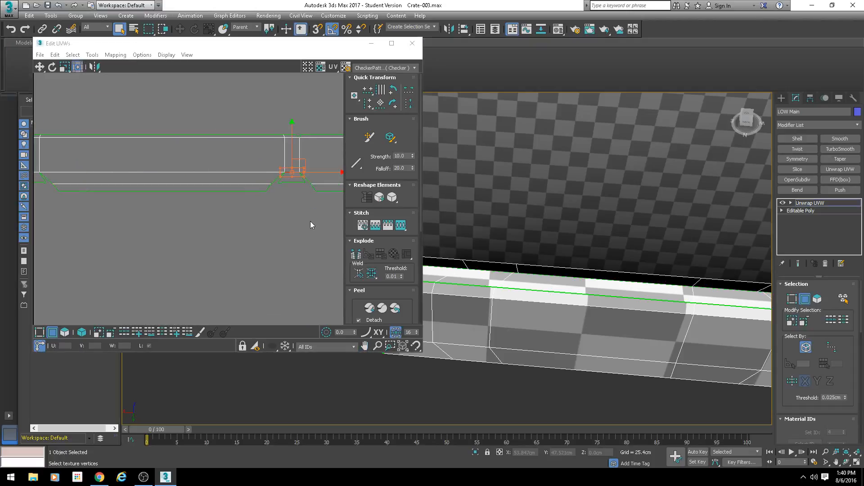
# Step: Stitch the remaining chamfered corner piece to the lower edge of the corner segment at the strip's left end
pyautogui.scroll(-3, 305, 228)
pyautogui.moveTo(304, 226); pyautogui.dragTo(177, 218, button='middle')
pyautogui.scroll(-5, 178, 218)
pyautogui.moveTo(83, 204); pyautogui.dragTo(155, 209, button='middle')
pyautogui.scroll(7, 159, 209)
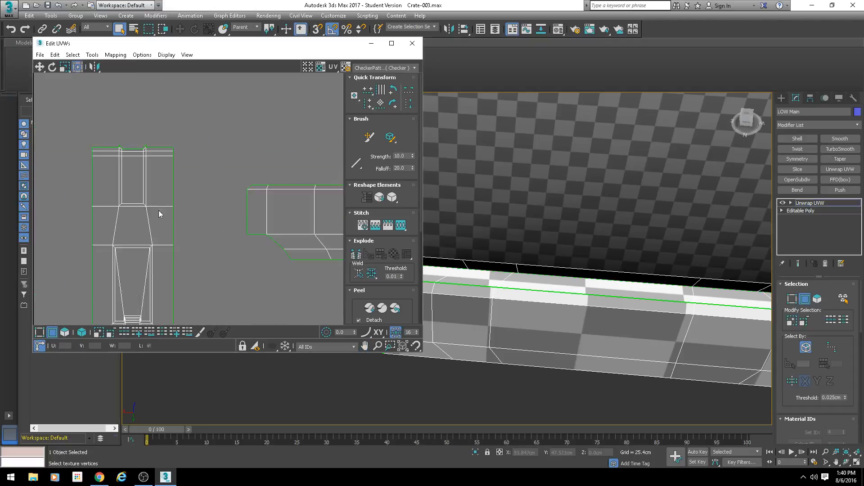
pyautogui.moveTo(283, 238); pyautogui.dragTo(152, 195, button='middle')
pyautogui.click(218, 208)
pyautogui.press('s')
pyautogui.press('Return')
# Step: Check the left-end corner on the crate and stitch its narrow bevel piece to the chamfered corner's lower edge
pyautogui.moveTo(551, 270); pyautogui.dragTo(460, 223, button='middle')
pyautogui.scroll(-3, 463, 225)
pyautogui.keyDown('alt'); pyautogui.moveTo(669, 258); pyautogui.dragTo(518, 195, button='middle'); pyautogui.keyUp('alt')
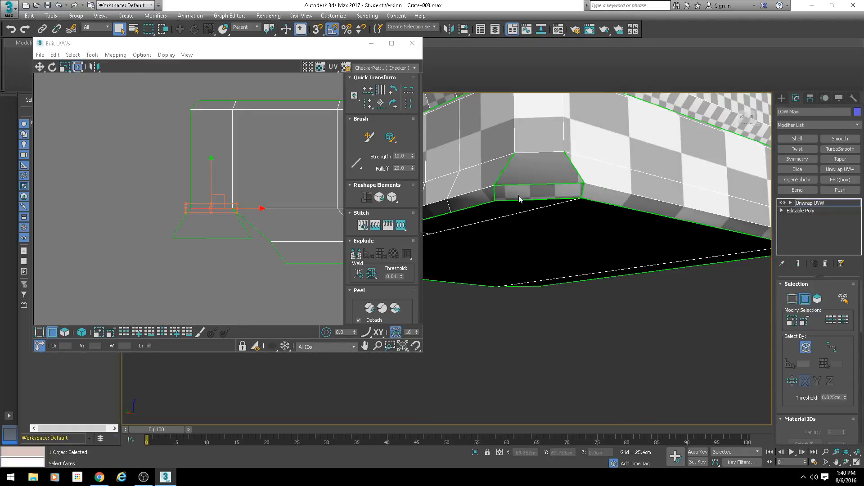
pyautogui.press('s')
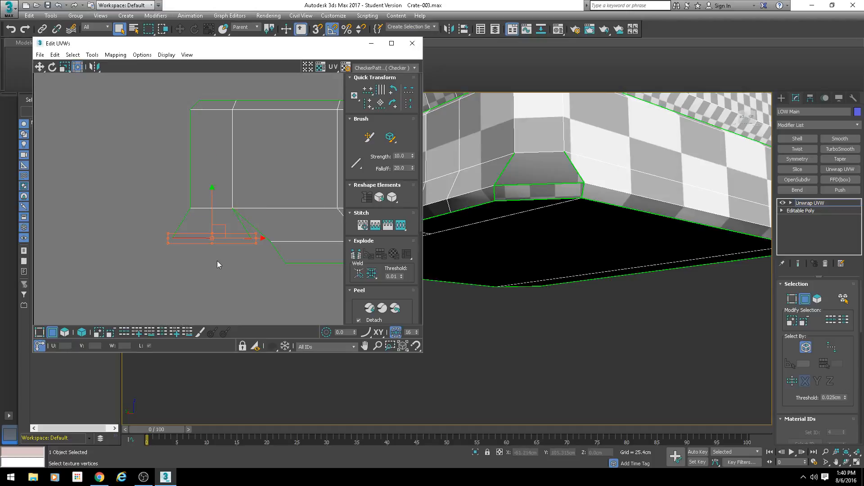
pyautogui.press('Return')
# Step: Stitch the narrow bevel pieces to the lower edges of the other three chamfered corners along the rim strip
pyautogui.scroll(-1, 270, 282)
pyautogui.moveTo(321, 284); pyautogui.dragTo(134, 239, button='middle')
pyautogui.scroll(-2, 134, 238)
pyautogui.moveTo(272, 240); pyautogui.dragTo(56, 223, button='middle')
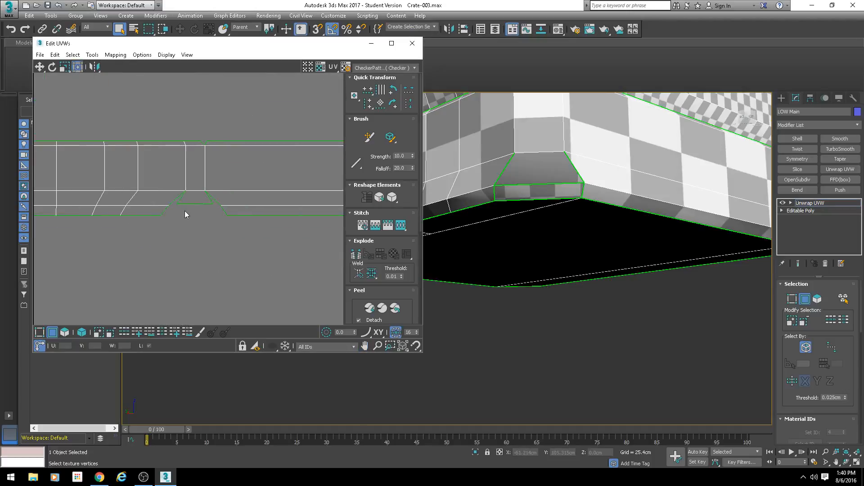
pyautogui.click(193, 206)
pyautogui.press('s')
pyautogui.press('Return')
pyautogui.moveTo(331, 221); pyautogui.dragTo(178, 217, button='middle')
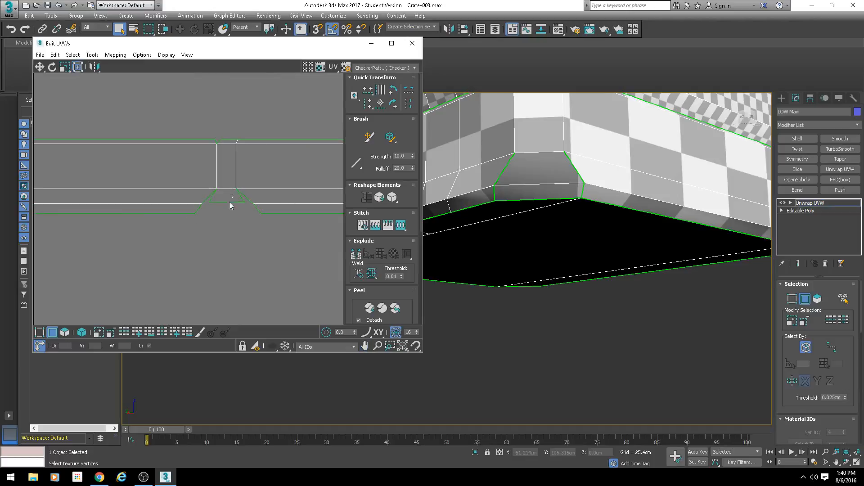
pyautogui.click(228, 202)
pyautogui.press('s')
pyautogui.press('Return')
pyautogui.moveTo(314, 246); pyautogui.dragTo(176, 245, button='middle')
pyautogui.click(212, 205)
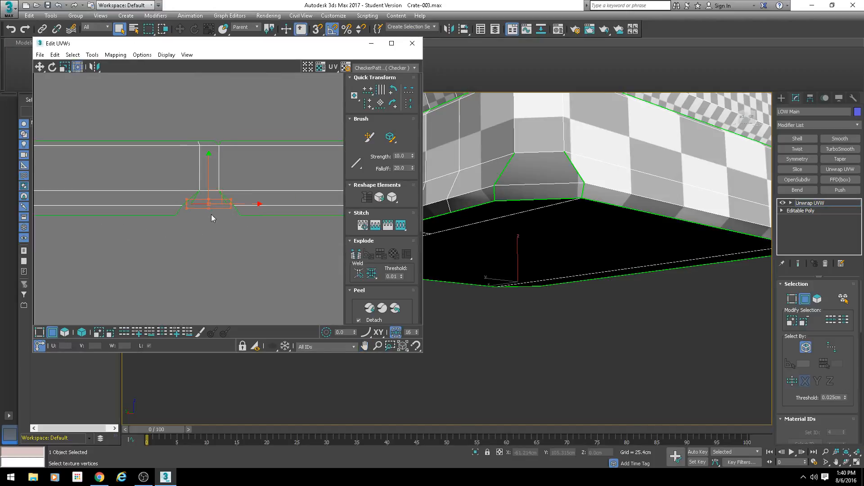
pyautogui.press('s')
pyautogui.press('Return')
# Step: Stitch the right side edge of the corner's narrow lower bevel piece to the adjoining rim side, using a bias of 0.5
pyautogui.scroll(-3, 223, 256)
pyautogui.scroll(4, 223, 268)
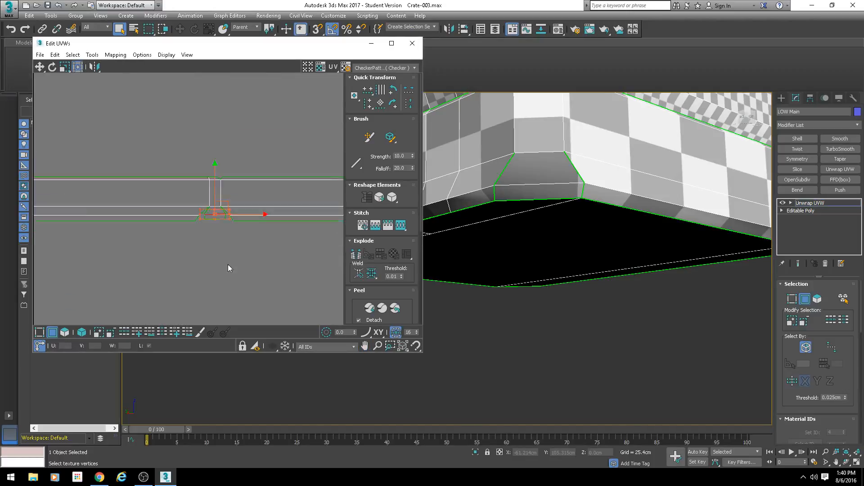
pyautogui.click(217, 215)
pyautogui.click(223, 185)
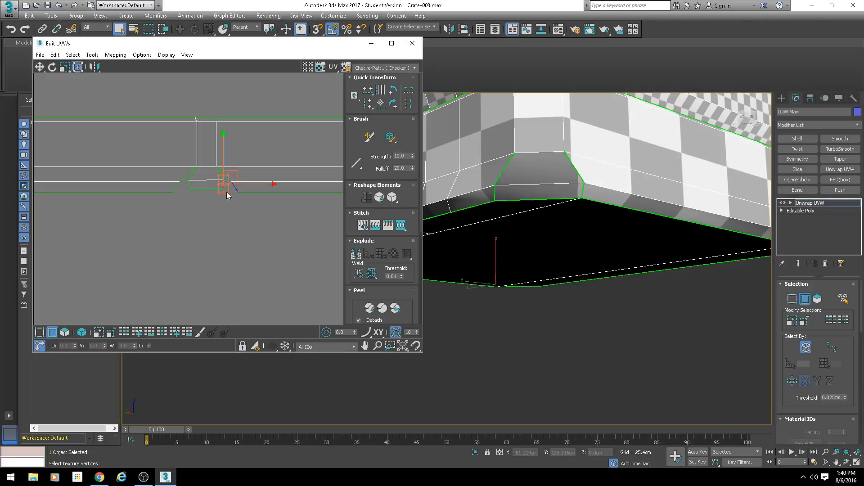
pyautogui.keyDown('alt'); pyautogui.moveTo(468, 220); pyautogui.dragTo(540, 241, button='middle'); pyautogui.keyUp('alt')
pyautogui.scroll(4, 531, 243)
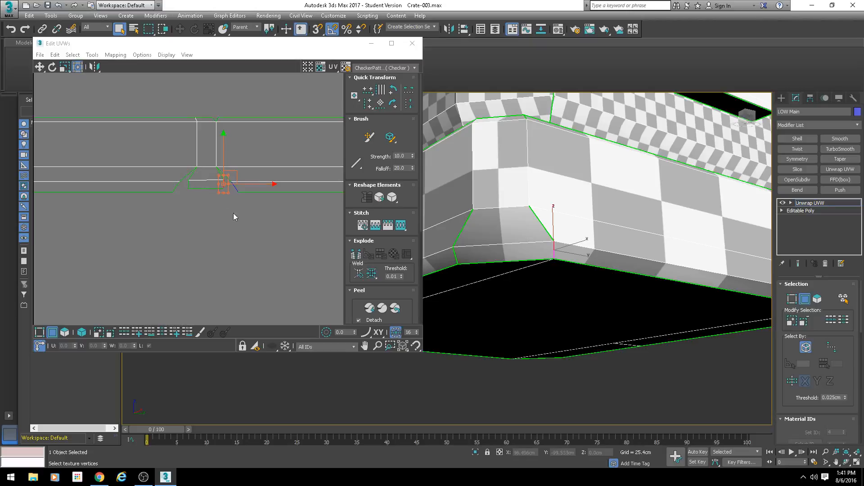
pyautogui.scroll(4, 228, 181)
pyautogui.press('s')
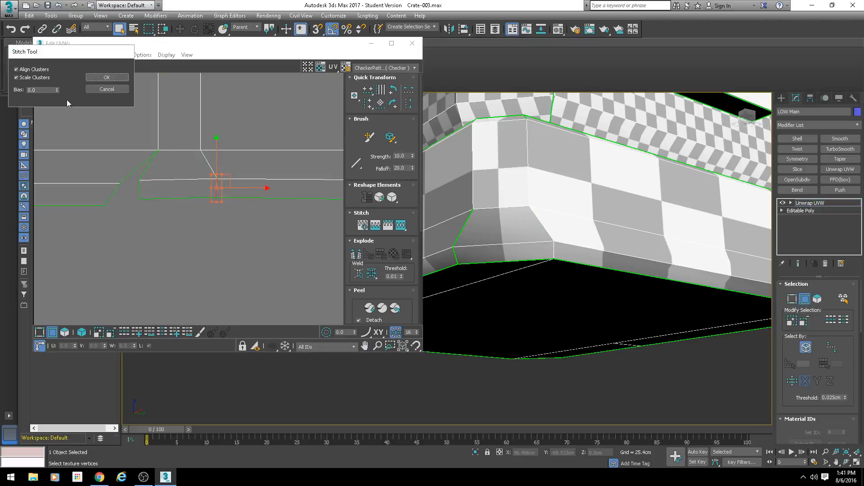
pyautogui.doubleClick(38, 90)
pyautogui.write('.5')
pyautogui.press('Return')
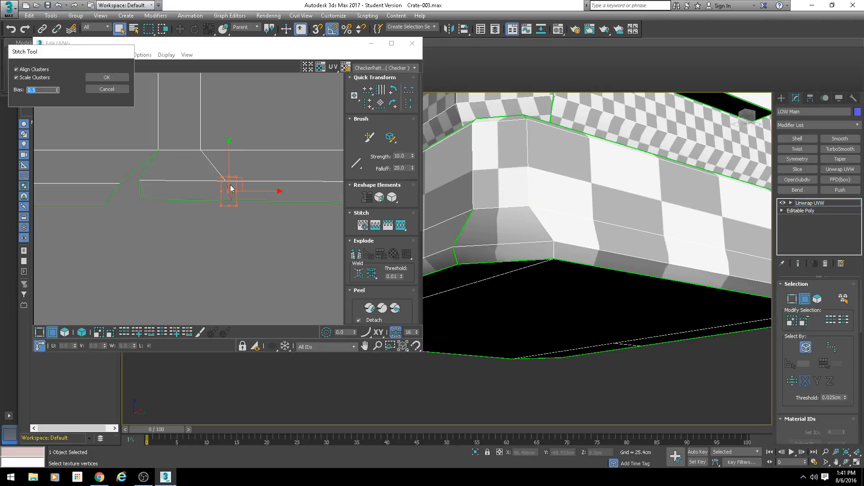
pyautogui.click(108, 78)
# Step: Stitch the left side edge of the same corner's lower bevel piece to the rim side next to it
pyautogui.click(138, 198)
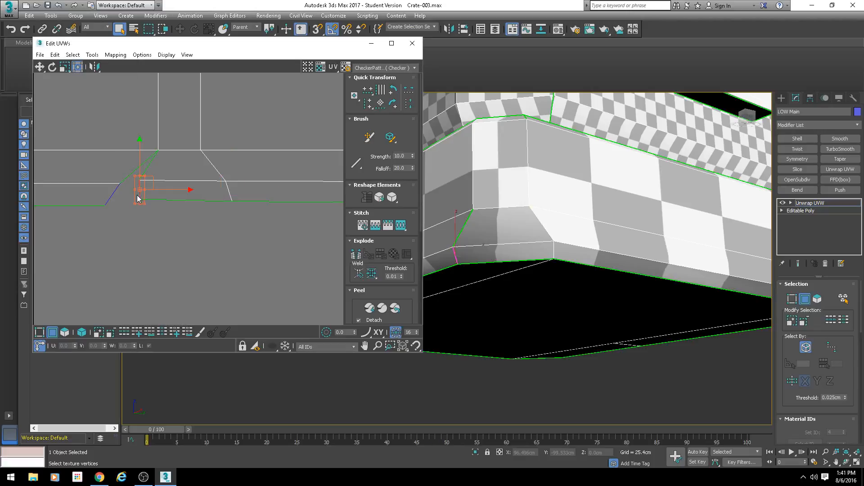
pyautogui.press('s')
pyautogui.press('Return')
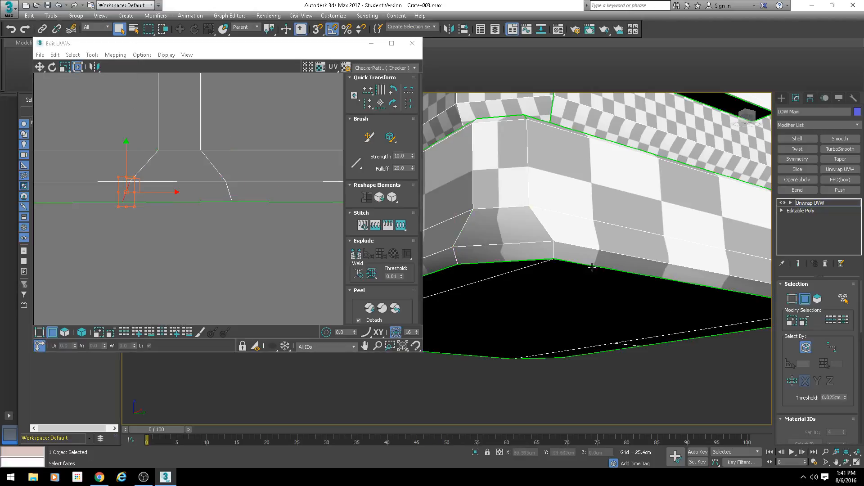
# Step: Examine the checker pattern across the stitched bottom corner of the crate from several angles
pyautogui.keyDown('alt'); pyautogui.moveTo(592, 268); pyautogui.dragTo(604, 189, button='middle'); pyautogui.keyUp('alt')
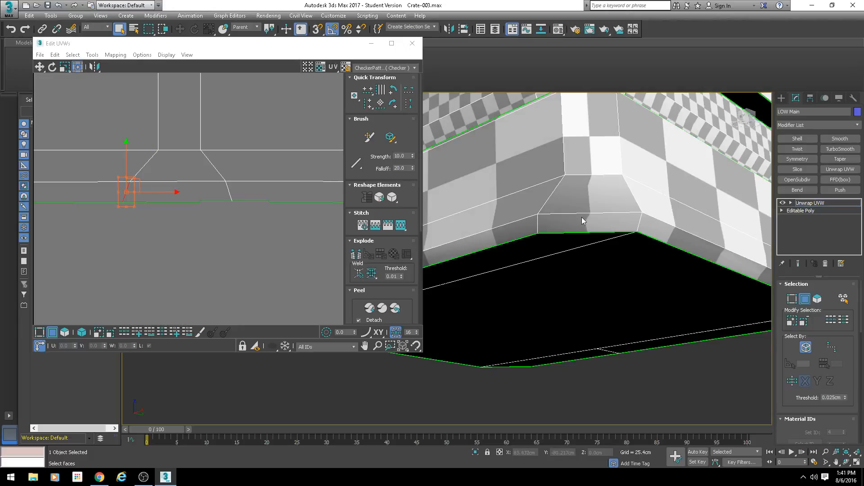
pyautogui.keyDown('alt'); pyautogui.moveTo(581, 217); pyautogui.dragTo(613, 287, button='middle'); pyautogui.keyUp('alt')
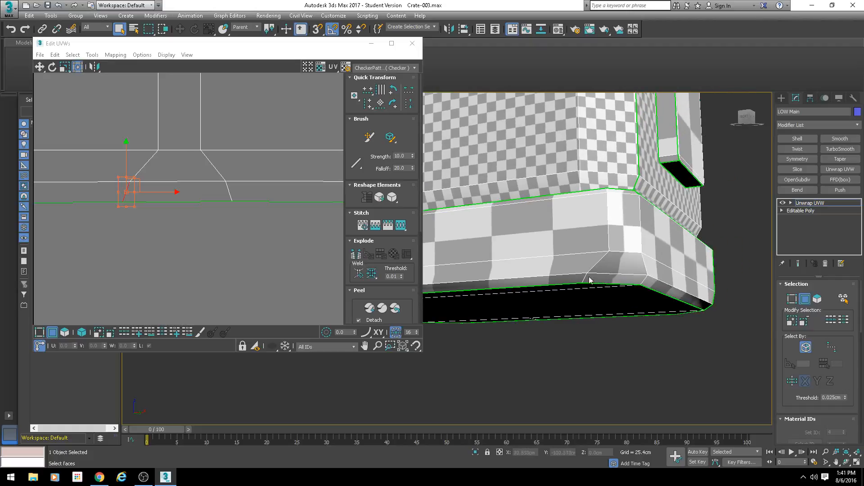
pyautogui.keyDown('alt'); pyautogui.moveTo(579, 261); pyautogui.dragTo(595, 268, button='middle'); pyautogui.keyUp('alt')
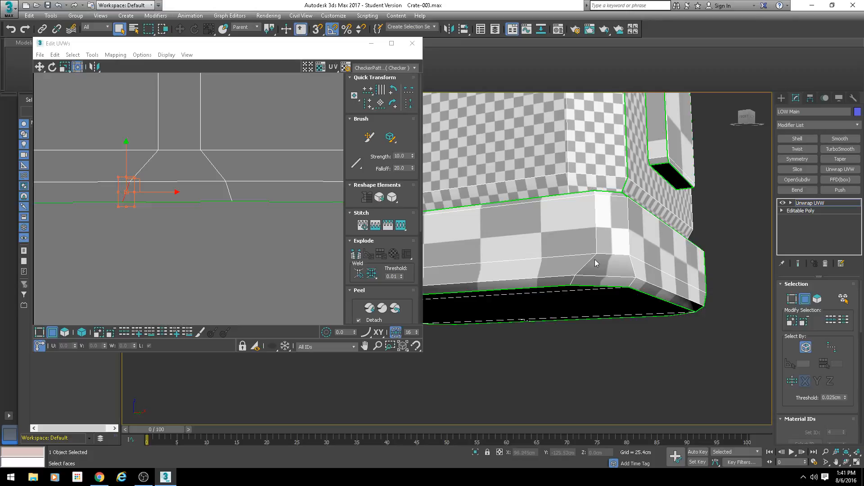
pyautogui.keyDown('alt'); pyautogui.moveTo(595, 260); pyautogui.dragTo(571, 225, button='middle'); pyautogui.keyUp('alt')
pyautogui.moveTo(572, 226); pyautogui.dragTo(543, 228, button='middle')
pyautogui.scroll(5, 532, 166)
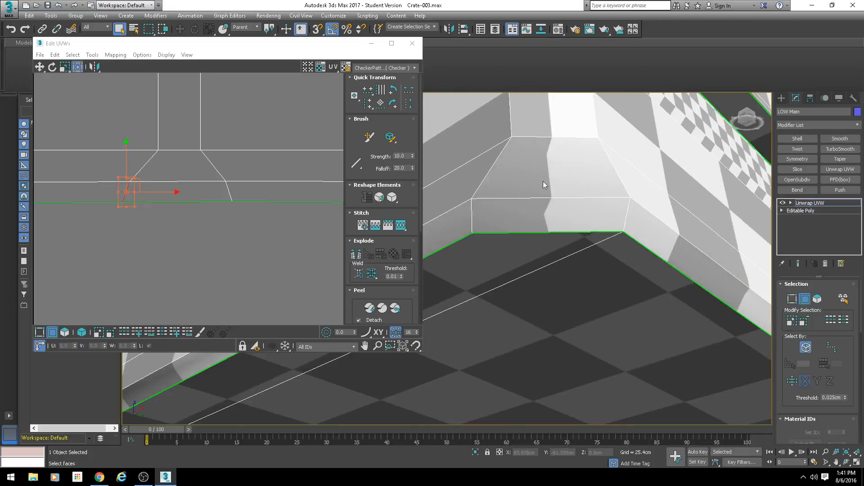
# Step: Stitch both side edges of the next corner's lower bevel piece, further left along the strip, to the adjoining rim sides
pyautogui.moveTo(236, 216); pyautogui.dragTo(263, 223, button='middle')
pyautogui.scroll(-4, 262, 223)
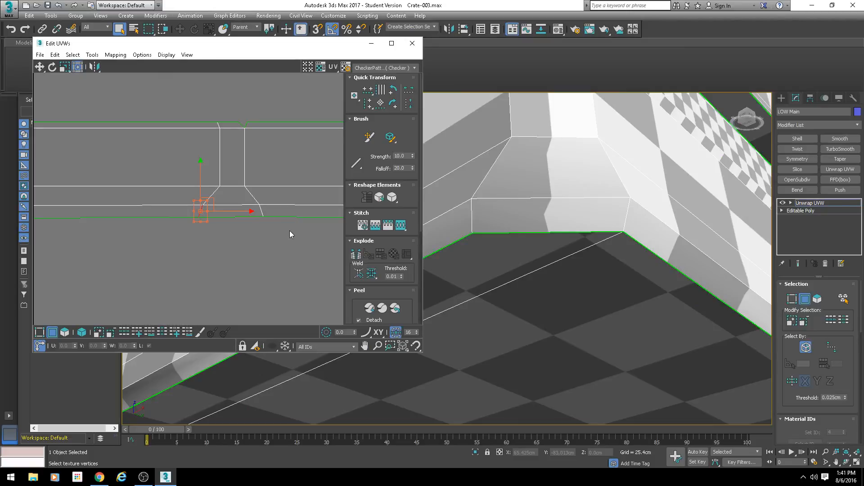
pyautogui.scroll(-3, 294, 228)
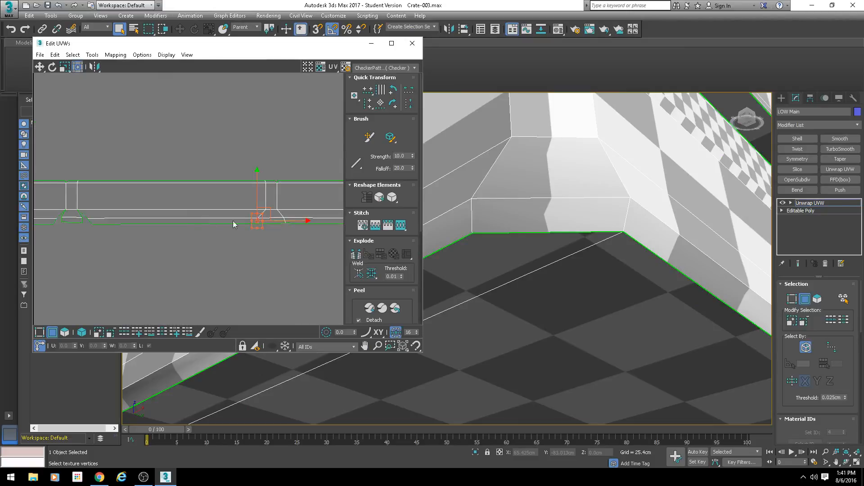
pyautogui.moveTo(118, 220); pyautogui.dragTo(225, 220, button='middle')
pyautogui.scroll(3, 191, 217)
pyautogui.scroll(2, 196, 220)
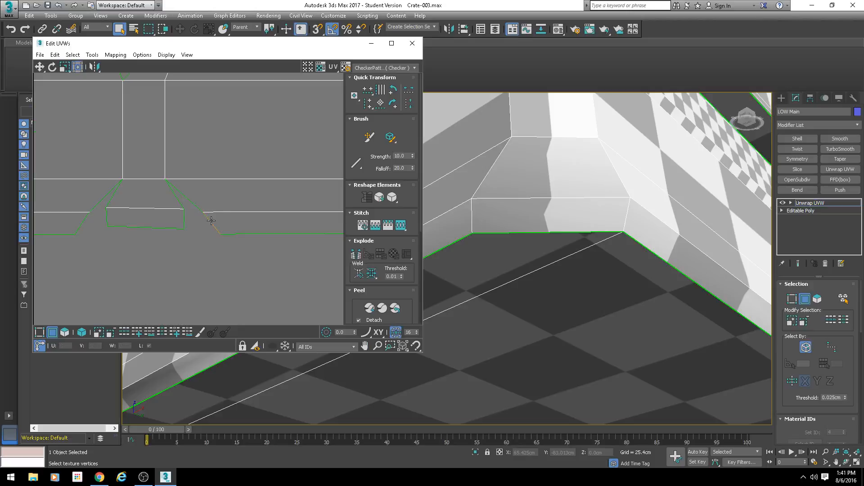
pyautogui.click(211, 220)
pyautogui.press('s')
pyautogui.press('Return')
pyautogui.click(80, 229)
pyautogui.press('s')
pyautogui.press('Return')
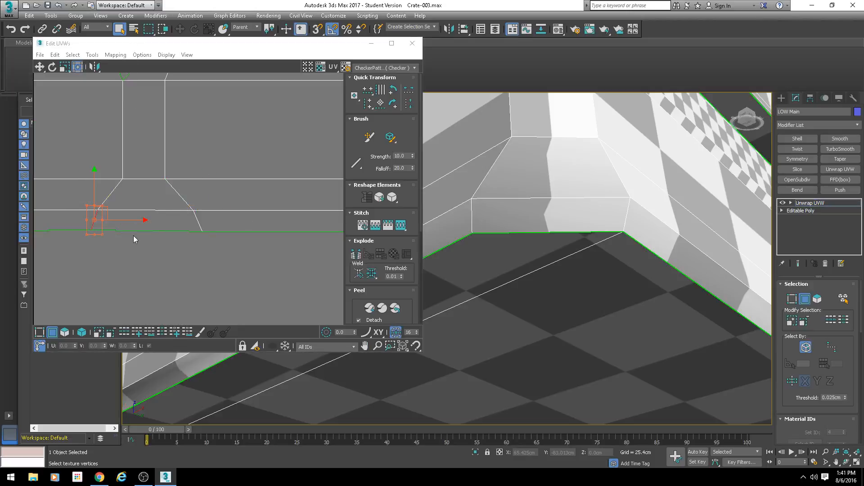
# Step: Stitch both side edges of the third corner's lower bevel piece to the adjoining rim sides
pyautogui.click(135, 236)
pyautogui.scroll(-4, 144, 237)
pyautogui.moveTo(158, 237); pyautogui.dragTo(252, 239, button='middle')
pyautogui.scroll(3, 193, 229)
pyautogui.click(222, 231)
pyautogui.press('s')
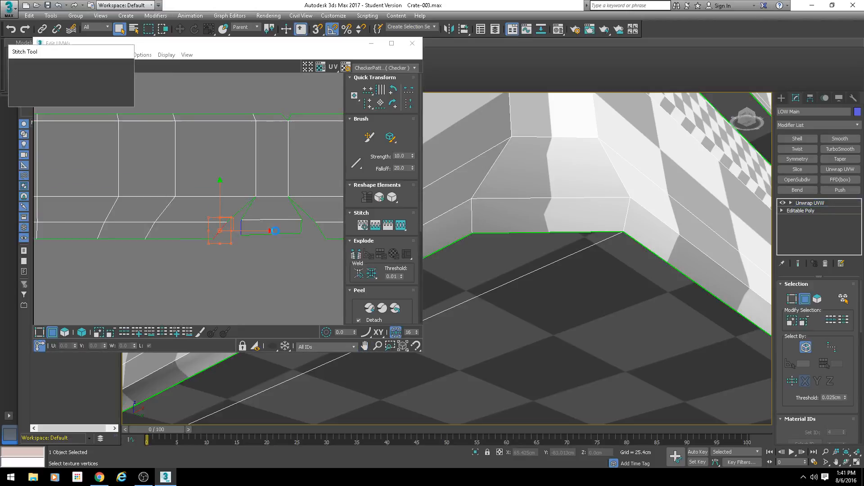
pyautogui.press('Return')
pyautogui.press('s')
pyautogui.press('Return')
# Step: Stitch the right side edge of the left-end corner's lower bevel piece to the adjoining rim side
pyautogui.click(194, 246)
pyautogui.moveTo(192, 242); pyautogui.dragTo(208, 255, button='middle')
pyautogui.scroll(-3, 214, 256)
pyautogui.moveTo(121, 257); pyautogui.dragTo(241, 233, button='middle')
pyautogui.scroll(3, 161, 250)
pyautogui.click(178, 250)
pyautogui.press('s')
pyautogui.press('Return')
# Step: Stitch the short open edge in the upper bevel at the corner nearest the strip's right end
pyautogui.scroll(-5, 155, 264)
pyautogui.scroll(-3, 240, 233)
pyautogui.scroll(3, 148, 246)
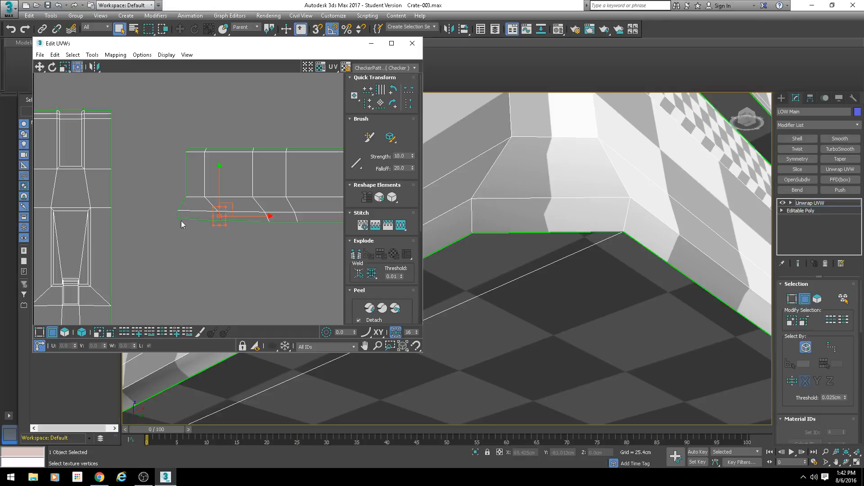
pyautogui.scroll(-3, 225, 230)
pyautogui.moveTo(225, 230); pyautogui.dragTo(171, 228, button='middle')
pyautogui.scroll(-5, 306, 255)
pyautogui.moveTo(307, 255); pyautogui.dragTo(93, 219, button='middle')
pyautogui.scroll(4, 244, 220)
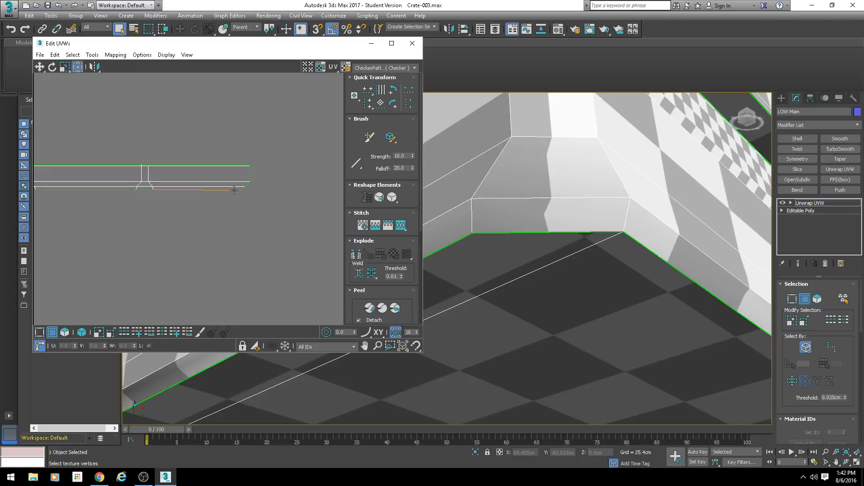
pyautogui.scroll(5, 147, 173)
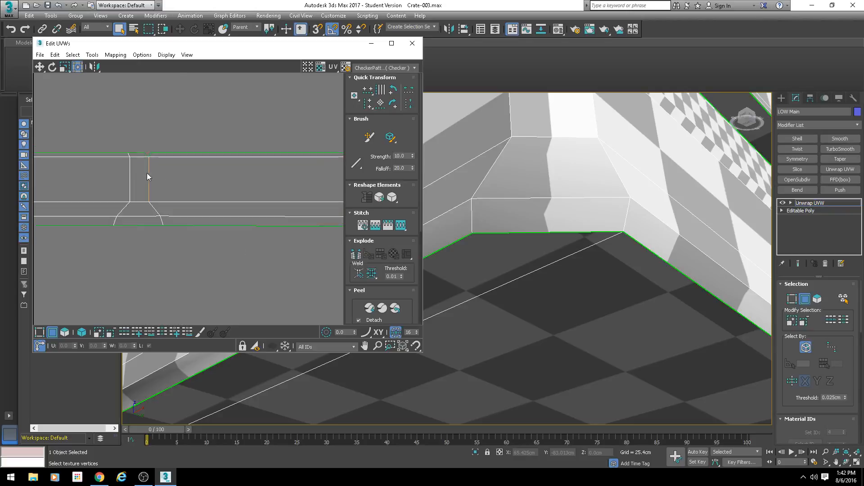
pyautogui.click(157, 131)
pyautogui.press('s')
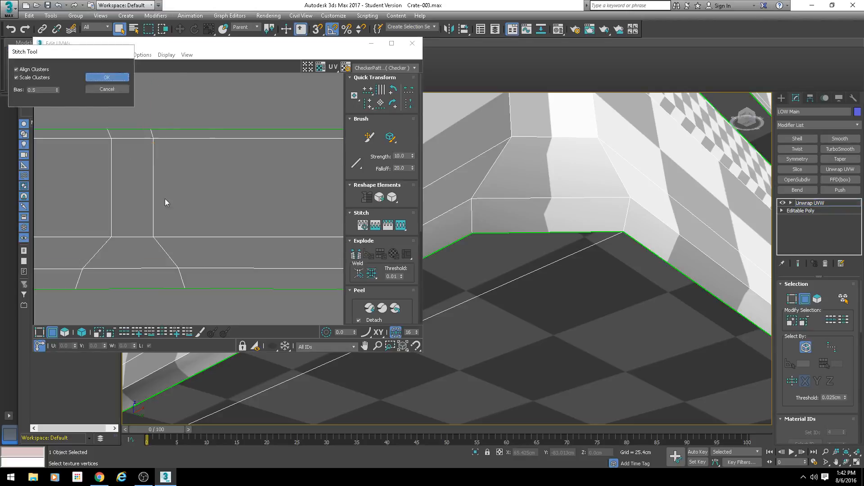
pyautogui.press('Return')
# Step: Stitch the short open upper bevel edge at the next corner to the left along the rim strip
pyautogui.moveTo(165, 199); pyautogui.dragTo(284, 221, button='middle')
pyautogui.moveTo(65, 205); pyautogui.dragTo(191, 219, button='middle')
pyautogui.scroll(-4, 190, 220)
pyautogui.moveTo(72, 213); pyautogui.dragTo(157, 217, button='middle')
pyautogui.scroll(3, 128, 205)
pyautogui.scroll(3, 165, 203)
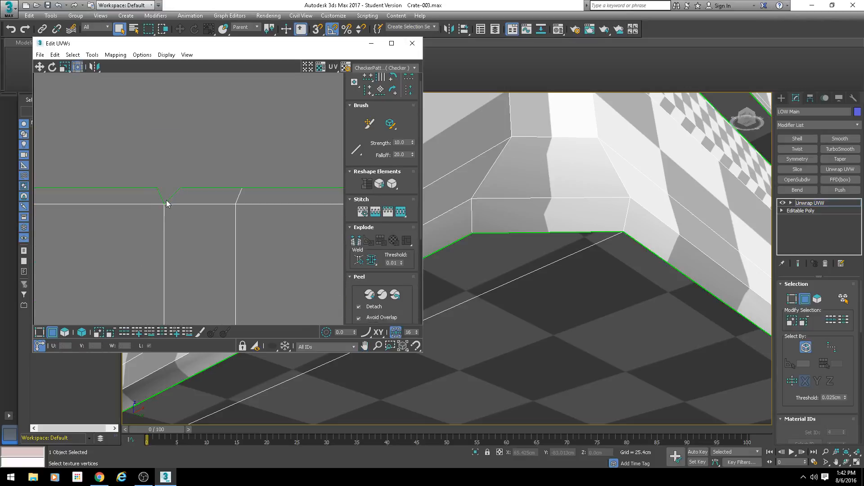
pyautogui.click(173, 199)
pyautogui.press('s')
pyautogui.press('Return')
# Step: Stitch the short open upper bevel edge at the third corner from the strip's right end
pyautogui.scroll(-5, 122, 239)
pyautogui.moveTo(123, 239); pyautogui.dragTo(169, 233, button='middle')
pyautogui.scroll(5, 173, 243)
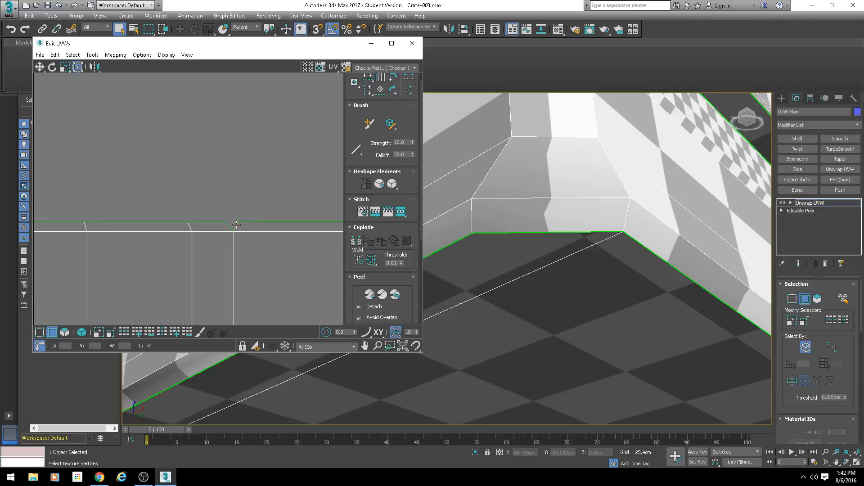
pyautogui.click(236, 225)
pyautogui.press('s')
pyautogui.press('Return')
# Step: Select all faces of the long side at the rim strip's right end, detach them, and move the piece below the strip
pyautogui.scroll(-6, 283, 247)
pyautogui.moveTo(285, 248); pyautogui.dragTo(195, 233, button='middle')
pyautogui.moveTo(315, 235); pyautogui.dragTo(176, 233, button='middle')
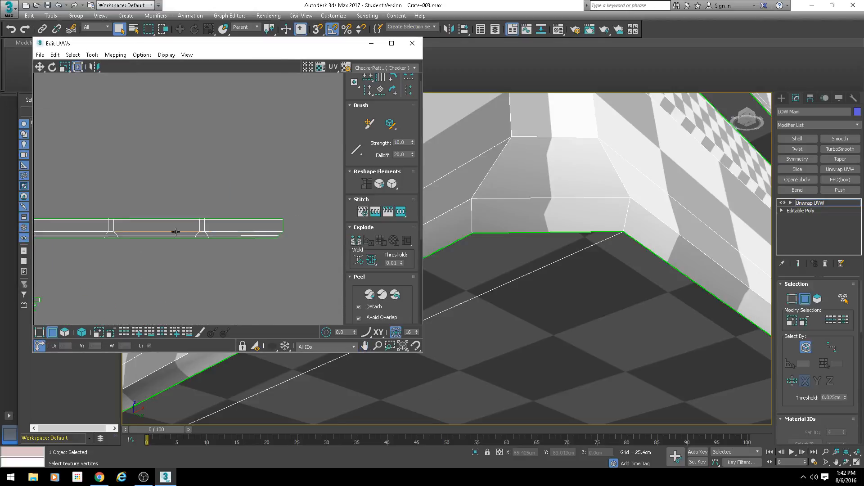
pyautogui.scroll(4, 211, 229)
pyautogui.moveTo(271, 228); pyautogui.dragTo(204, 224, button='middle')
pyautogui.press('3')
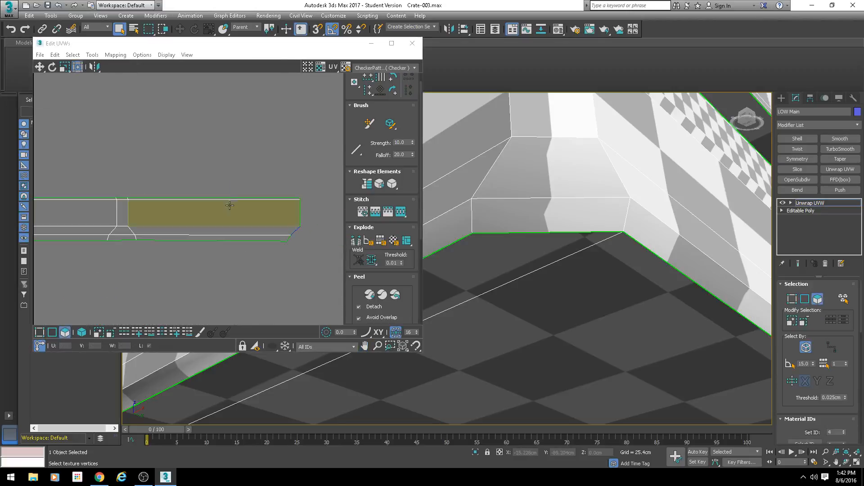
pyautogui.click(252, 229)
pyautogui.scroll(3, 117, 232)
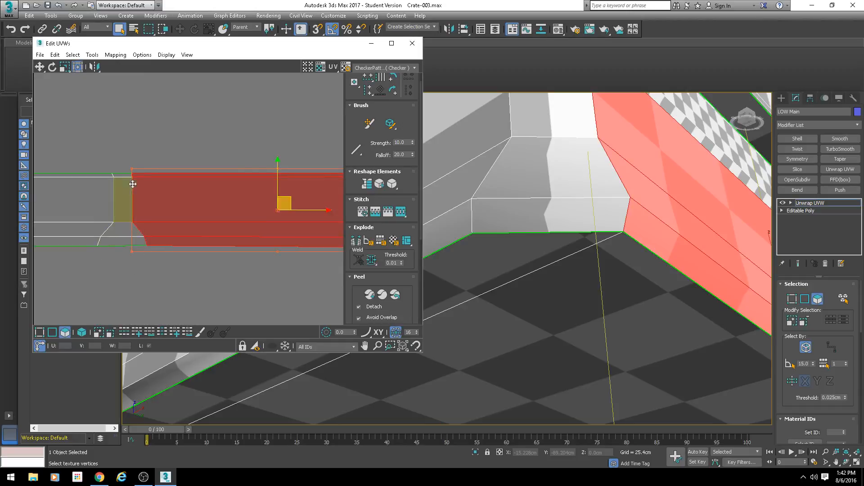
pyautogui.scroll(-5, 167, 247)
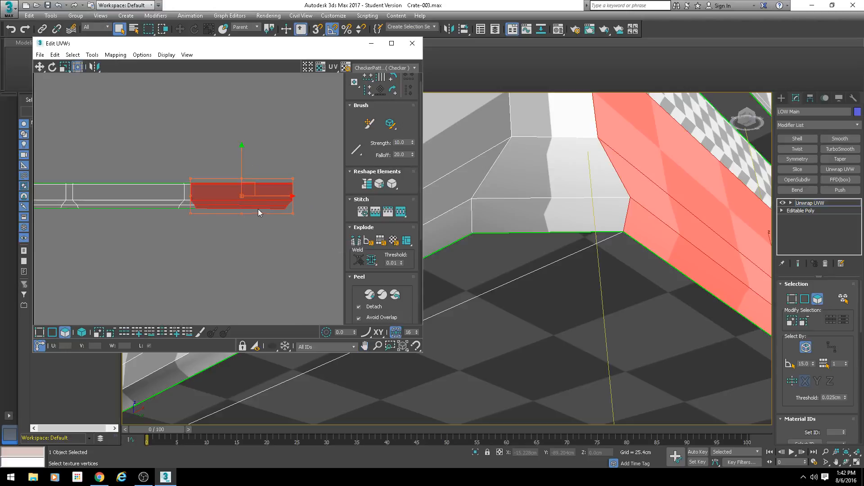
pyautogui.moveTo(253, 191); pyautogui.dragTo(257, 277)
# Step: Stitch the detached long side to the upright end edge of the corner at the strip's left end, using a bias of 0
pyautogui.moveTo(167, 247); pyautogui.dragTo(299, 237, button='middle')
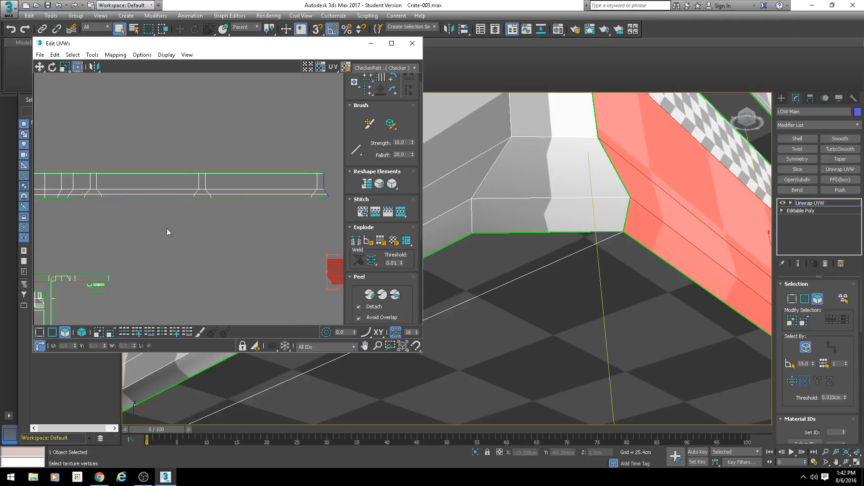
pyautogui.moveTo(167, 229); pyautogui.dragTo(212, 237, button='middle')
pyautogui.scroll(3, 168, 219)
pyautogui.click(54, 334)
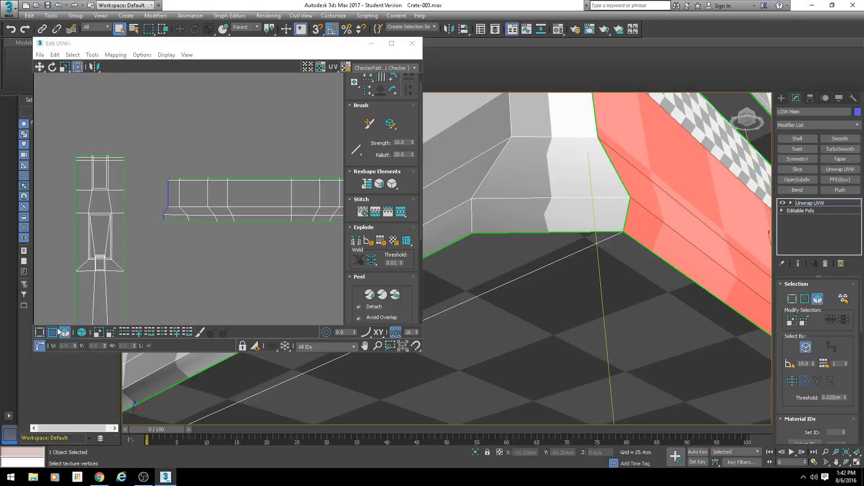
pyautogui.scroll(3, 161, 178)
pyautogui.click(176, 199)
pyautogui.press('s')
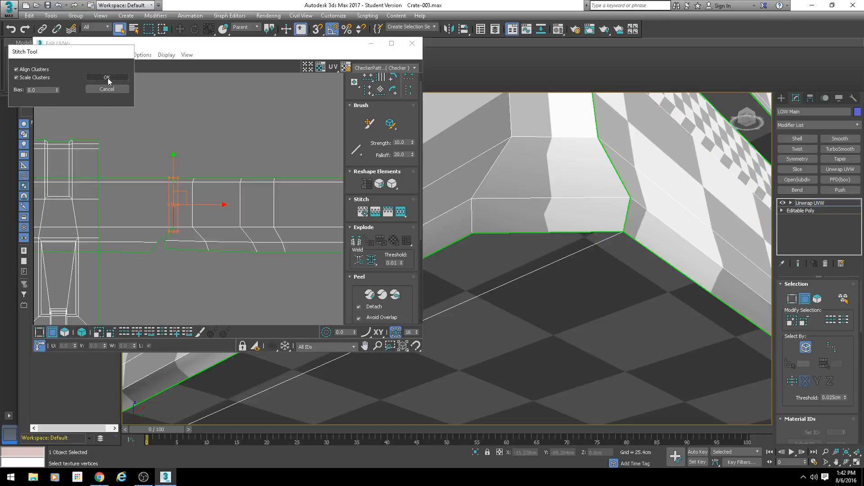
pyautogui.click(107, 78)
# Step: Stitch the left side edge of that corner's lower bevel to the reattached long side with a bias of 0.5
pyautogui.scroll(3, 168, 220)
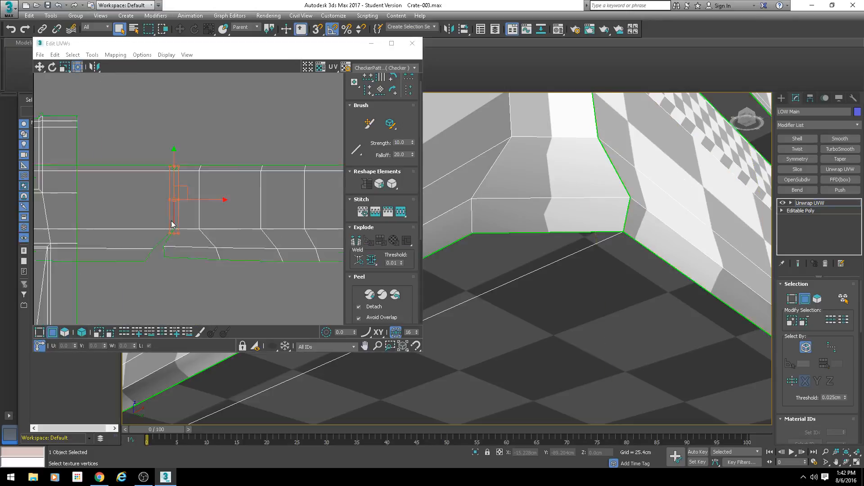
pyautogui.click(147, 269)
pyautogui.press('s')
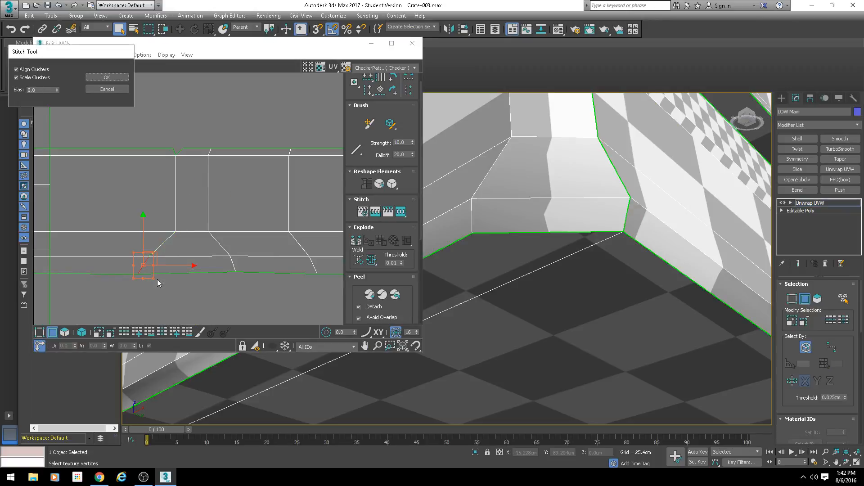
pyautogui.doubleClick(44, 90)
pyautogui.write('.5')
pyautogui.press('Return')
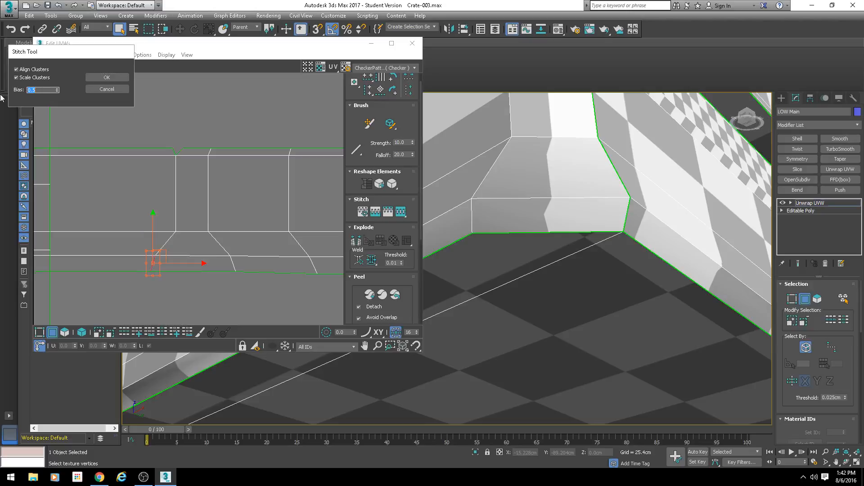
pyautogui.click(116, 78)
# Step: Stitch the short open upper bevel edge between that corner and the reattached long side
pyautogui.click(179, 152)
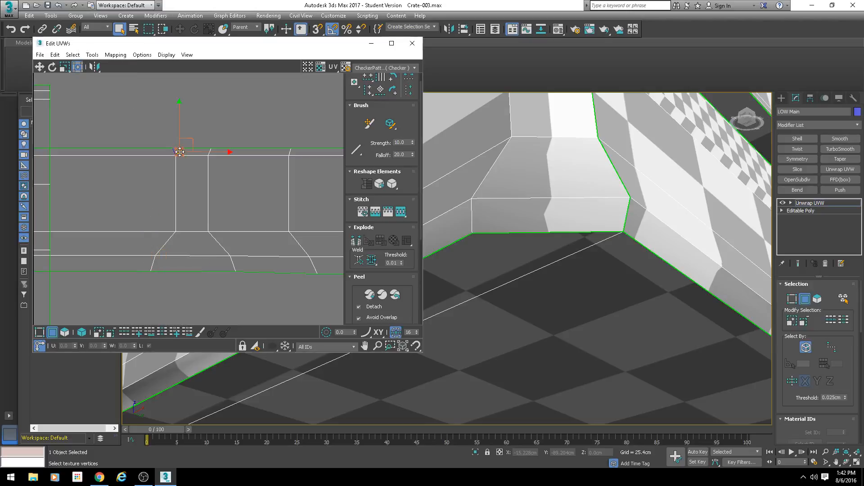
pyautogui.press('s')
pyautogui.press('Return')
pyautogui.scroll(-5, 225, 211)
pyautogui.scroll(1, 189, 232)
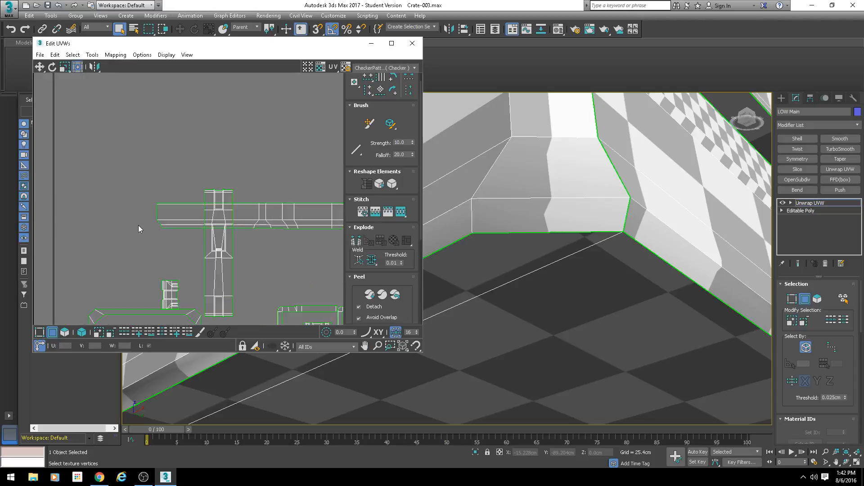
pyautogui.moveTo(268, 238); pyautogui.dragTo(137, 212, button='middle')
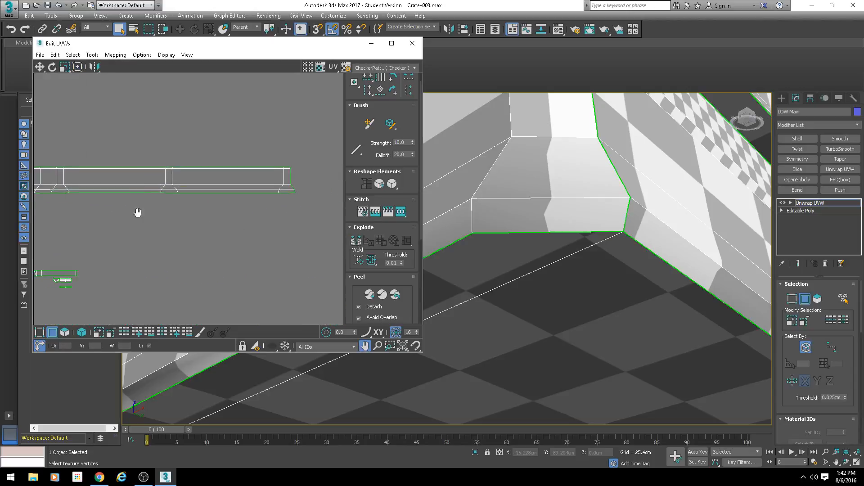
# Step: Select the whole rim strip island and move it up, clear of the other UV islands, then deselect it
pyautogui.moveTo(260, 211); pyautogui.dragTo(215, 207, button='middle')
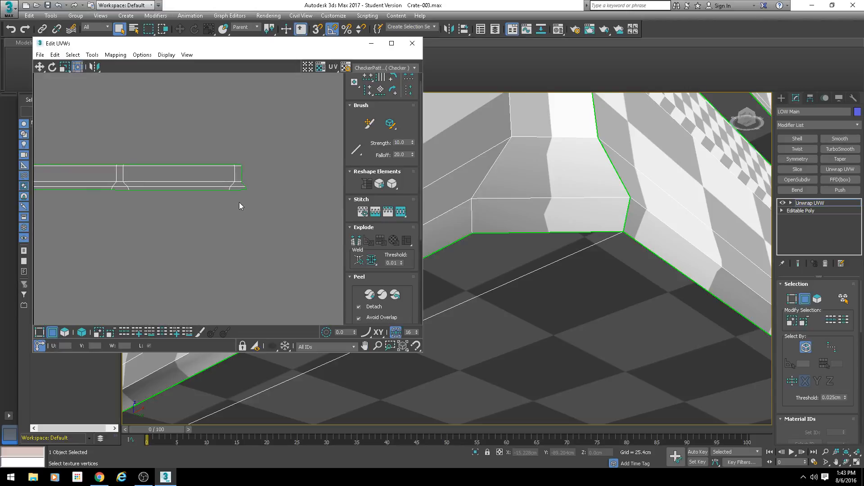
pyautogui.scroll(-5, 246, 196)
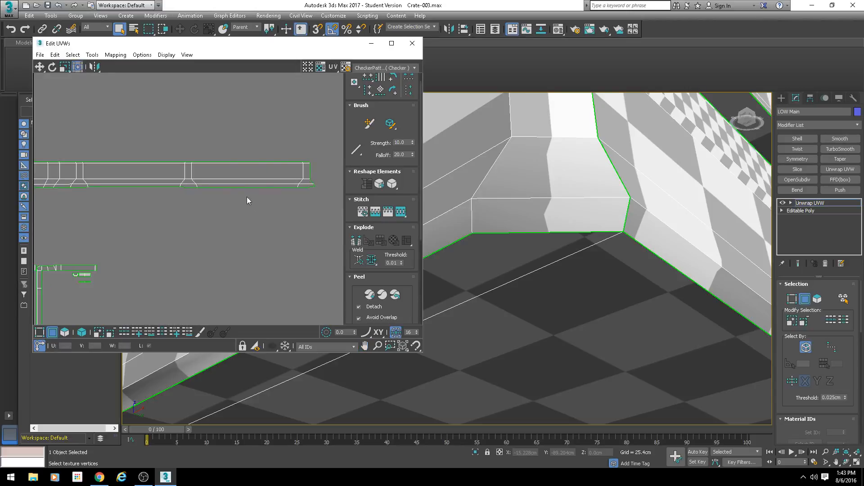
pyautogui.click(64, 332)
pyautogui.click(88, 185)
pyautogui.moveTo(166, 190); pyautogui.dragTo(194, 133)
pyautogui.click(52, 332)
pyautogui.click(65, 332)
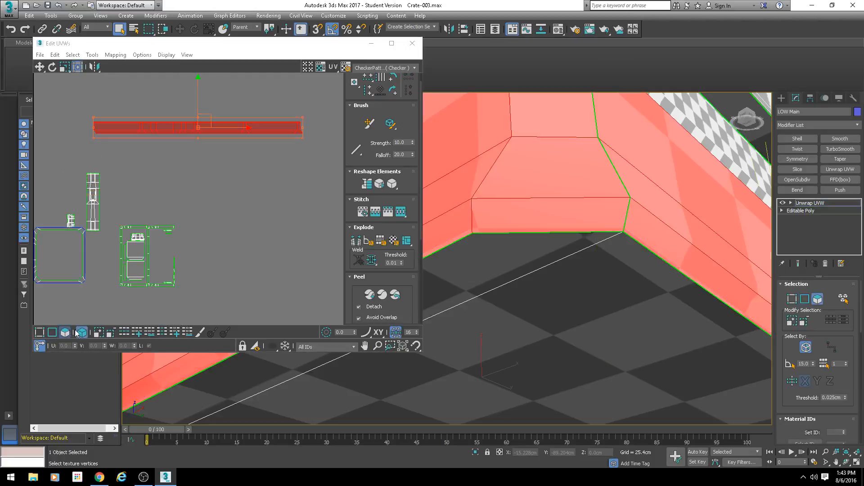
pyautogui.click(64, 333)
# Step: Select the rim strip's lower inner edge loop and align it horizontally, and do the same for its bottom border loop
pyautogui.scroll(3, 127, 211)
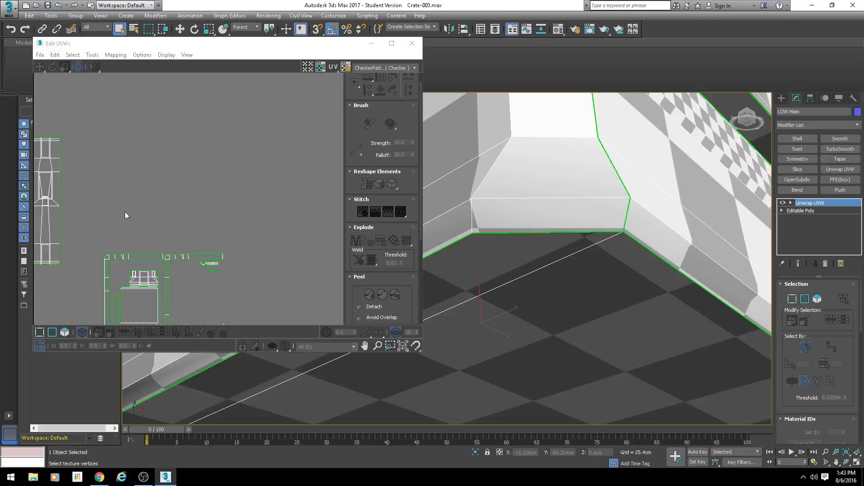
pyautogui.scroll(-4, 165, 196)
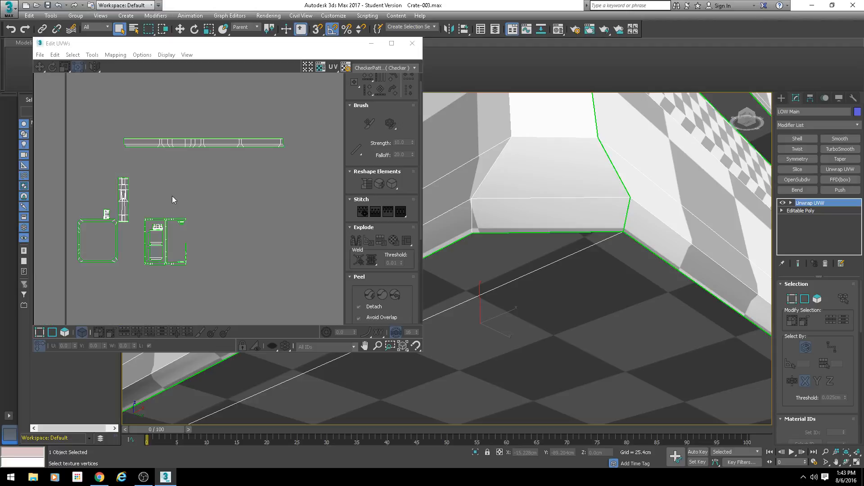
pyautogui.scroll(6, 182, 145)
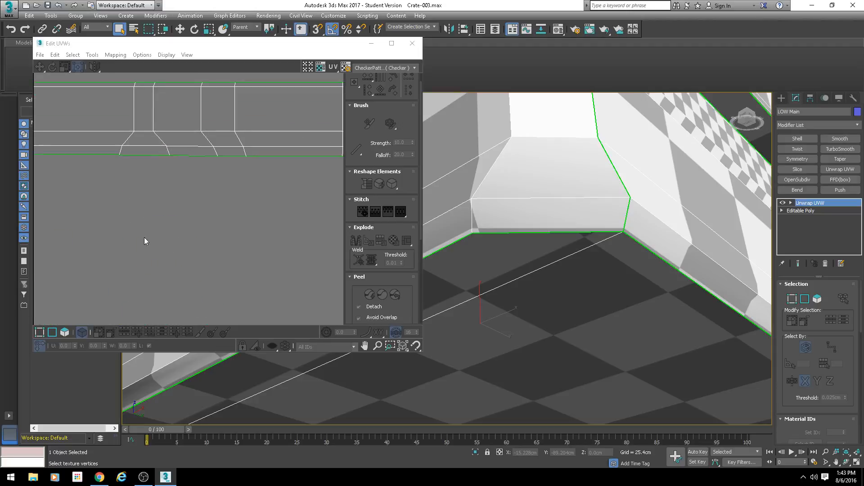
pyautogui.click(55, 333)
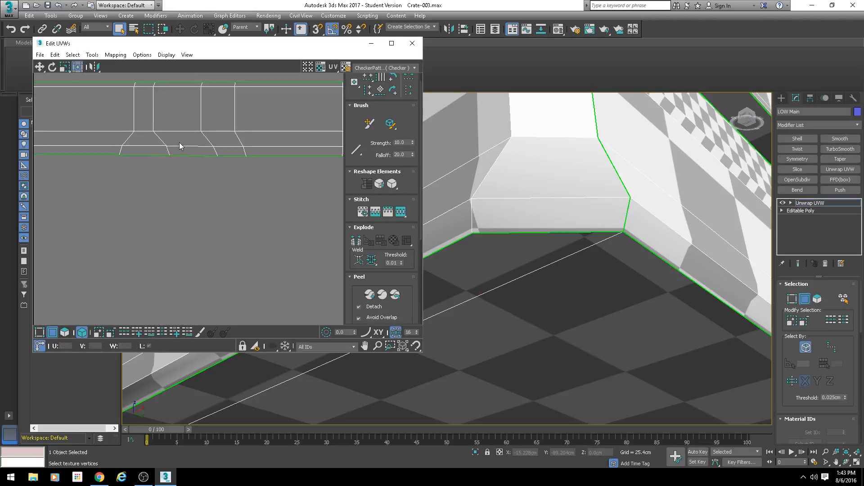
pyautogui.doubleClick(180, 146)
pyautogui.scroll(-2, 284, 193)
pyautogui.moveTo(302, 203); pyautogui.dragTo(246, 190, button='middle')
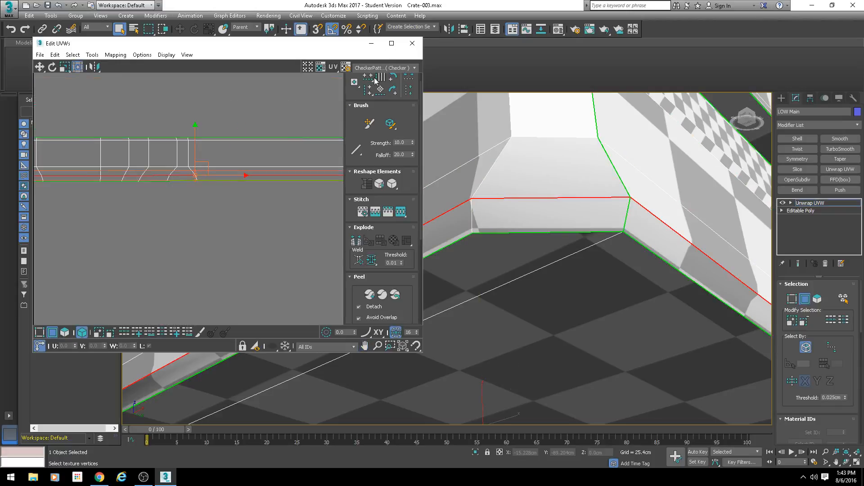
pyautogui.click(157, 182)
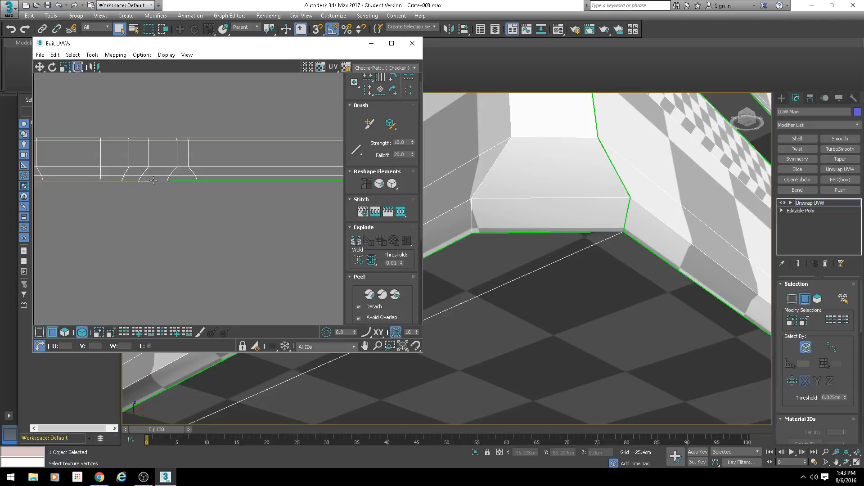
pyautogui.doubleClick(154, 181)
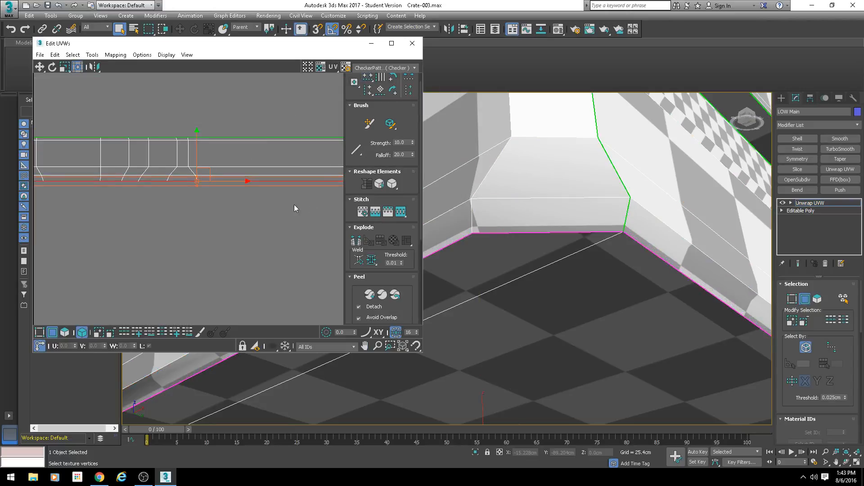
pyautogui.scroll(-10, 295, 208)
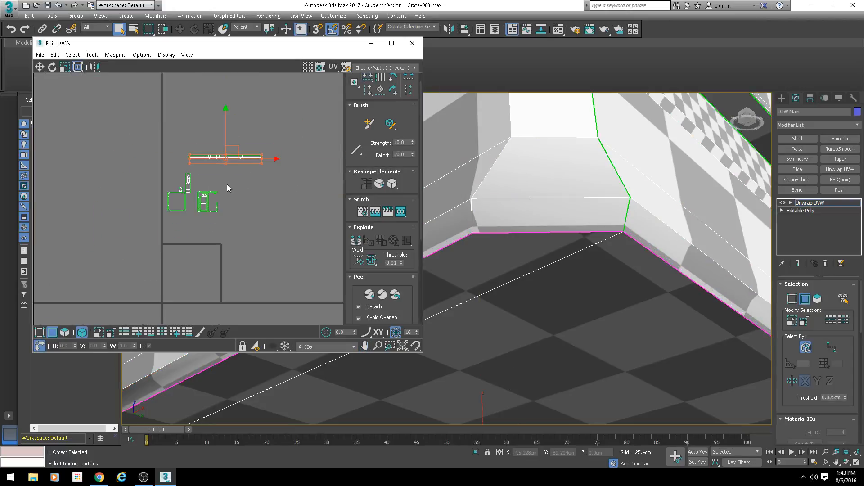
# Step: Select the whole rim strip island and move it far left, just above the large finished island outside the UV tile
pyautogui.click(64, 332)
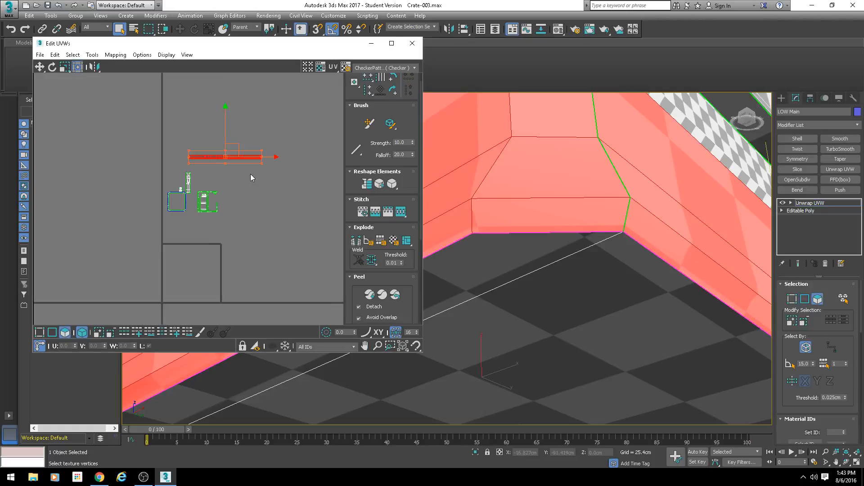
pyautogui.scroll(-10, 564, 190)
pyautogui.keyDown('alt'); pyautogui.moveTo(543, 240); pyautogui.dragTo(563, 261, button='middle'); pyautogui.keyUp('alt')
pyautogui.scroll(-2, 563, 261)
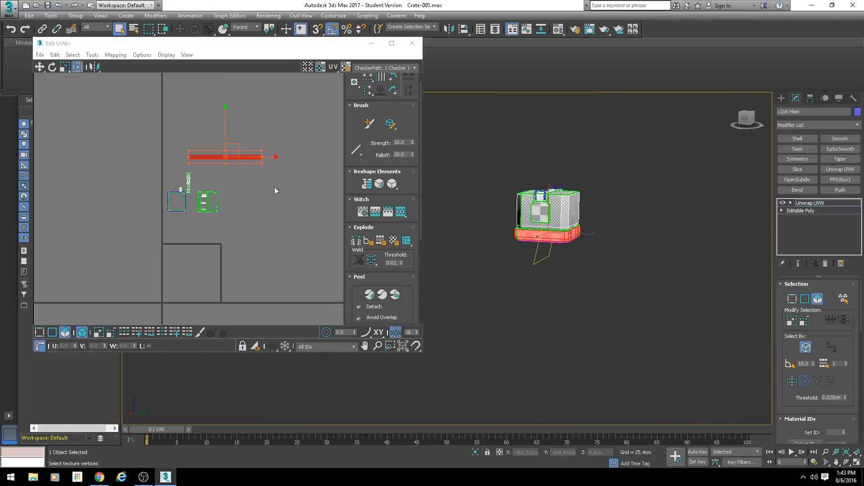
pyautogui.scroll(-3, 264, 176)
pyautogui.moveTo(275, 157); pyautogui.dragTo(67, 193)
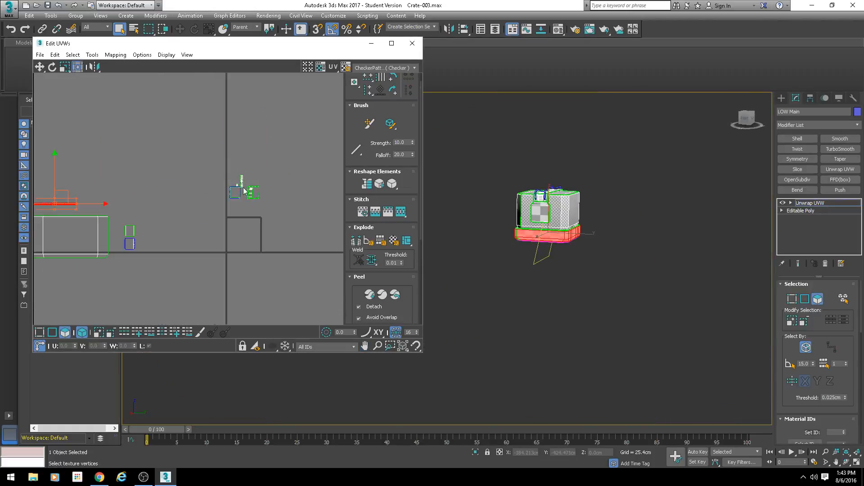
# Step: Select the square ring island and examine where its faces sit on the crate's base
pyautogui.scroll(6, 246, 191)
pyautogui.click(229, 212)
pyautogui.press('z')
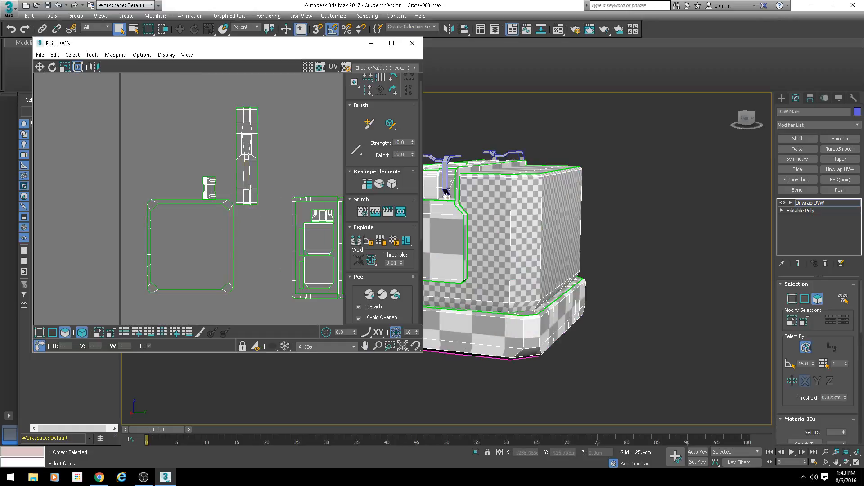
pyautogui.click(222, 202)
pyautogui.keyDown('alt'); pyautogui.moveTo(518, 243); pyautogui.dragTo(514, 222, button='middle'); pyautogui.keyUp('alt')
pyautogui.scroll(3, 563, 257)
pyautogui.scroll(-3, 517, 218)
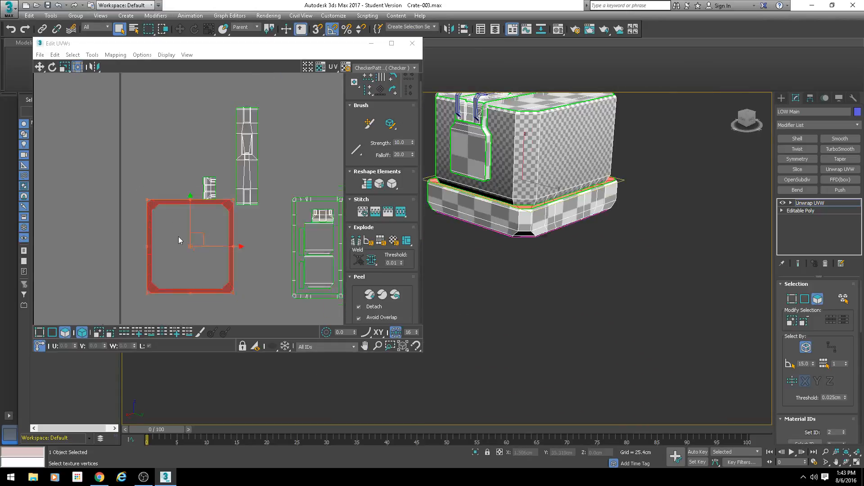
pyautogui.moveTo(209, 241); pyautogui.dragTo(294, 196, button='middle')
pyautogui.scroll(-5, 241, 230)
pyautogui.scroll(3, 294, 196)
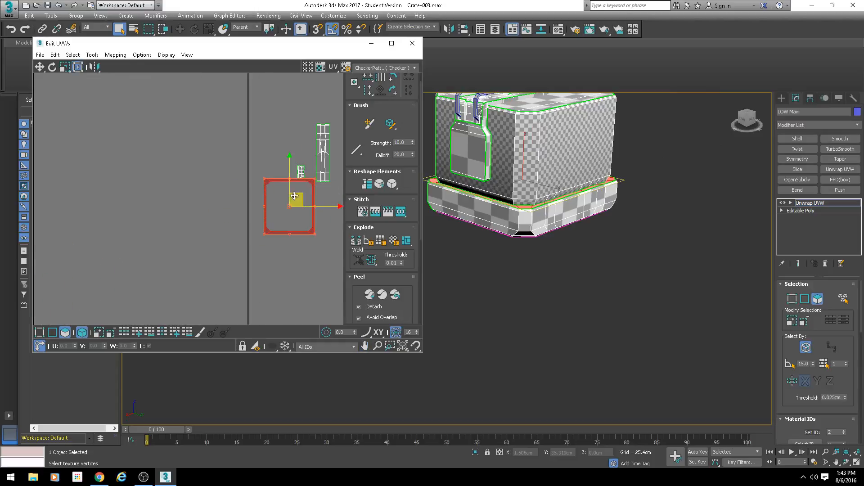
pyautogui.scroll(3, 294, 195)
pyautogui.scroll(4, 516, 236)
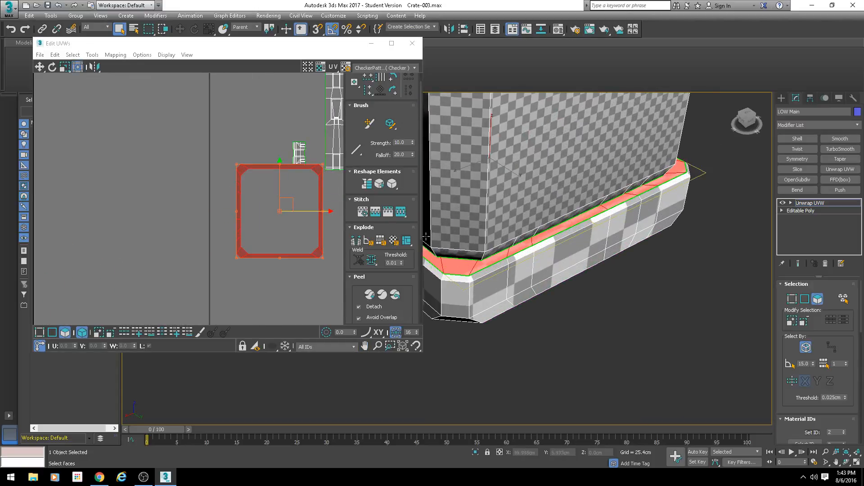
pyautogui.keyDown('alt'); pyautogui.moveTo(488, 248); pyautogui.dragTo(588, 248, button='middle'); pyautogui.keyUp('alt')
pyautogui.scroll(-3, 243, 196)
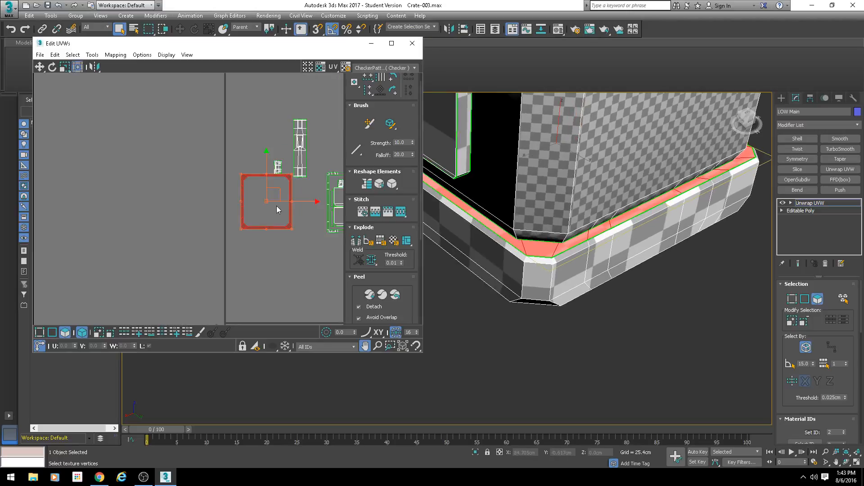
# Step: Move the square ring island down-left into empty space, and place the small clip island just above it
pyautogui.moveTo(276, 203); pyautogui.dragTo(230, 262)
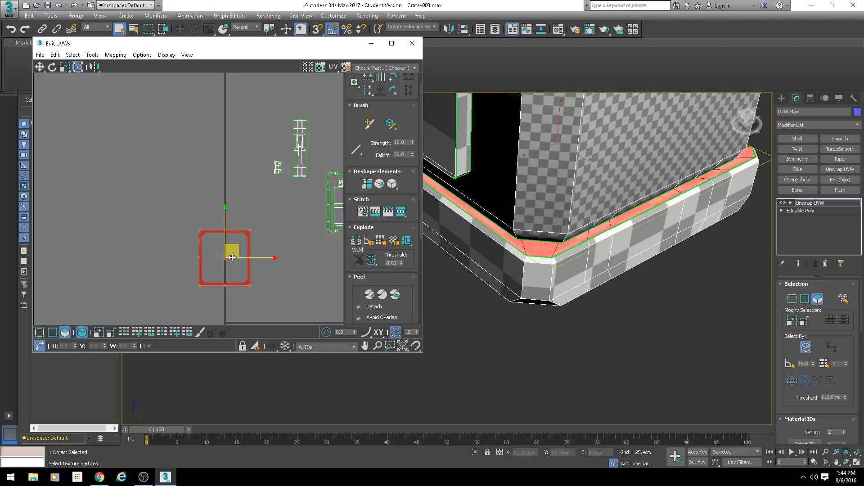
pyautogui.scroll(4, 225, 243)
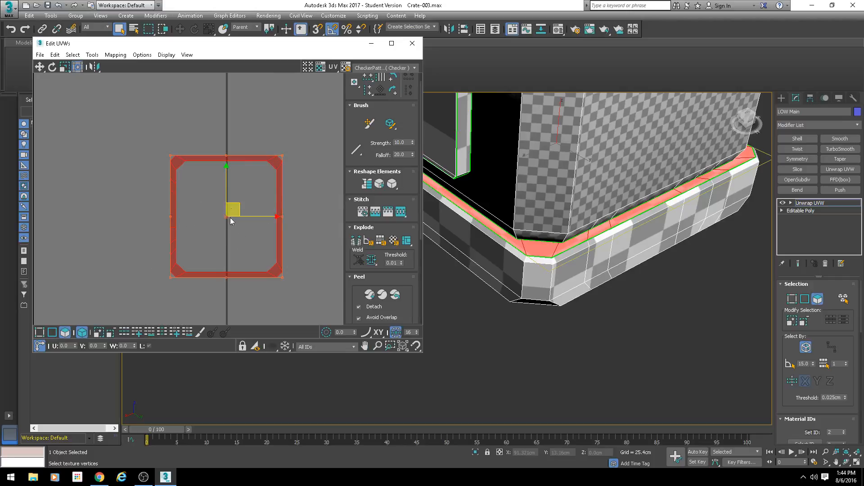
pyautogui.scroll(-3, 230, 218)
pyautogui.moveTo(290, 142); pyautogui.dragTo(240, 157)
pyautogui.click(239, 179)
pyautogui.hotkey('ctrl', 'z')
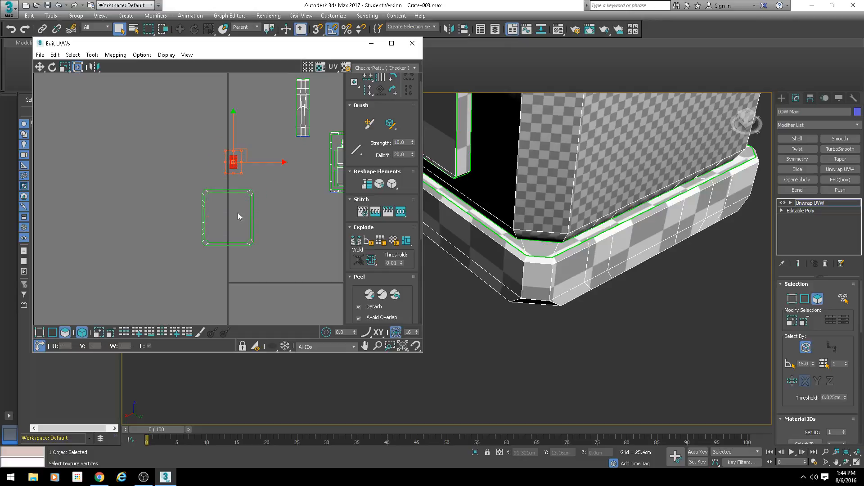
# Step: Select the rim strip island among the finished islands and move it back to just below the square ring
pyautogui.scroll(1, 242, 222)
pyautogui.moveTo(242, 221); pyautogui.dragTo(225, 164, button='middle')
pyautogui.scroll(-4, 212, 155)
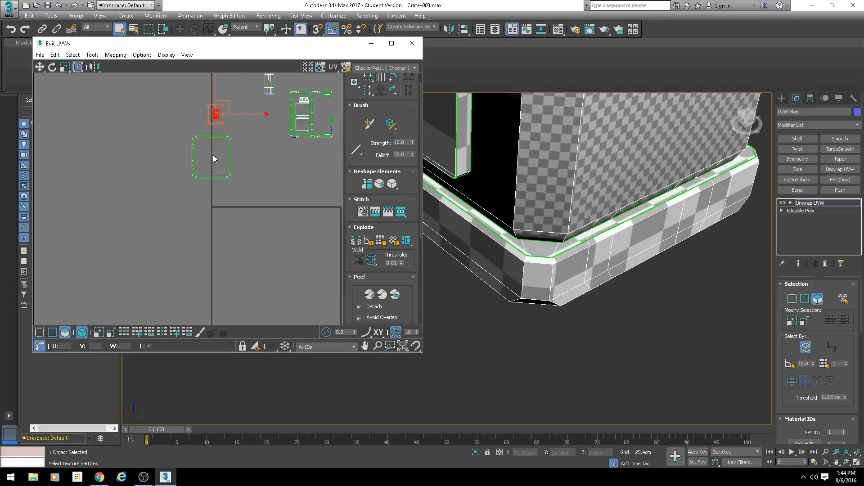
pyautogui.moveTo(247, 158); pyautogui.dragTo(201, 184)
pyautogui.scroll(-4, 209, 181)
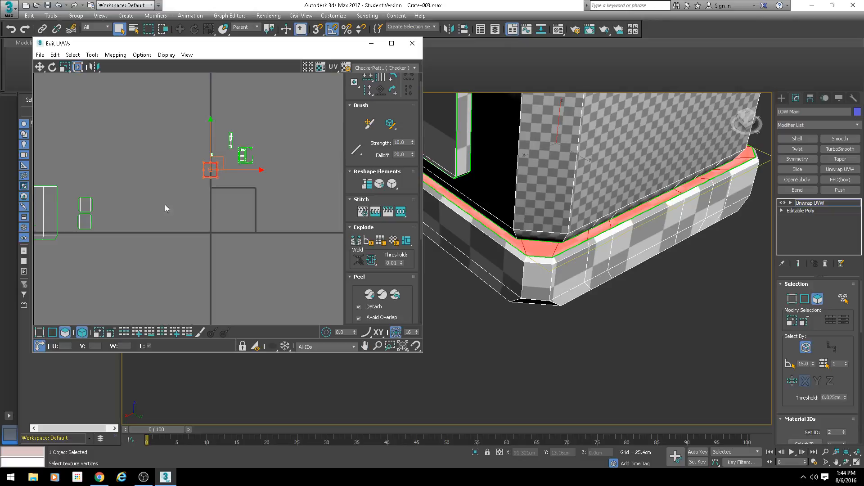
pyautogui.scroll(-3, 255, 157)
pyautogui.click(108, 166)
pyautogui.moveTo(107, 164); pyautogui.dragTo(244, 176)
pyautogui.scroll(7, 224, 164)
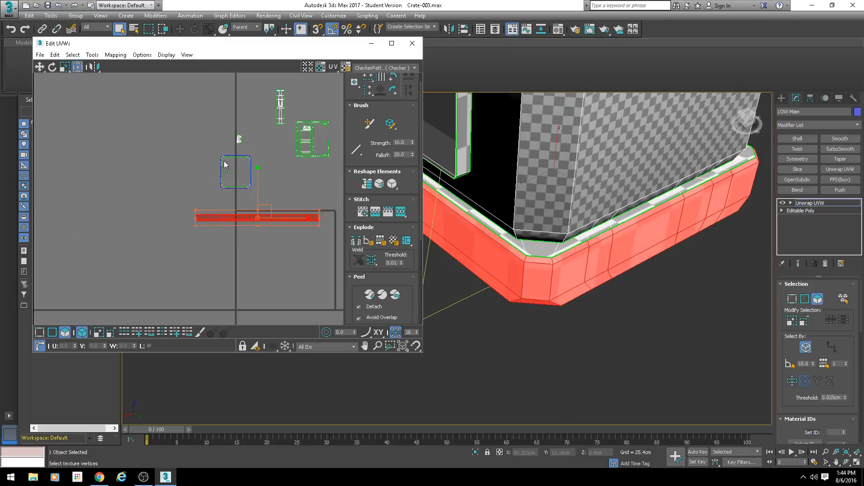
# Step: With whole-element selection off, select the square ring's upper and lower side faces and move them right, away from the ring
pyautogui.click(79, 334)
pyautogui.scroll(4, 248, 167)
pyautogui.moveTo(299, 150); pyautogui.dragTo(227, 159, button='middle')
pyautogui.click(291, 158)
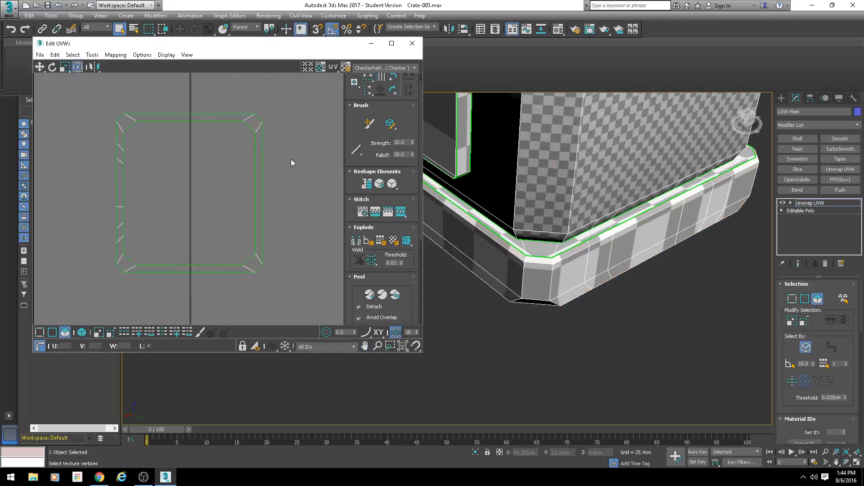
pyautogui.moveTo(107, 142); pyautogui.dragTo(153, 244)
pyautogui.moveTo(187, 113); pyautogui.dragTo(200, 284)
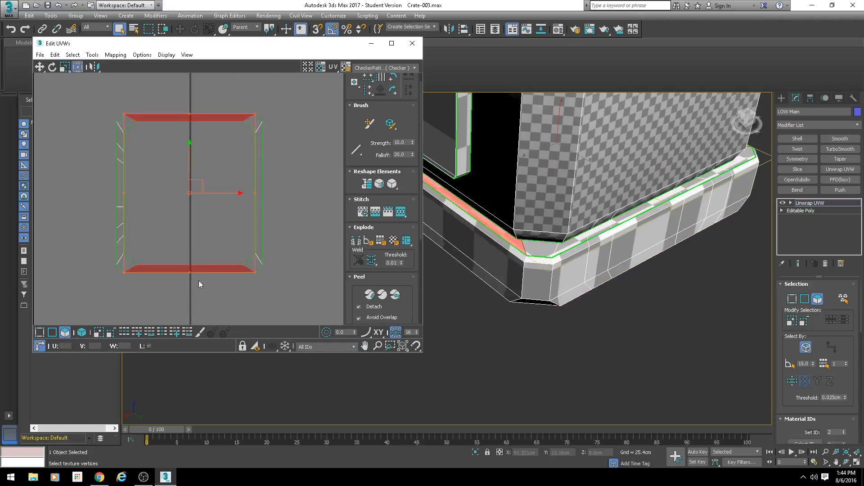
pyautogui.scroll(-4, 200, 239)
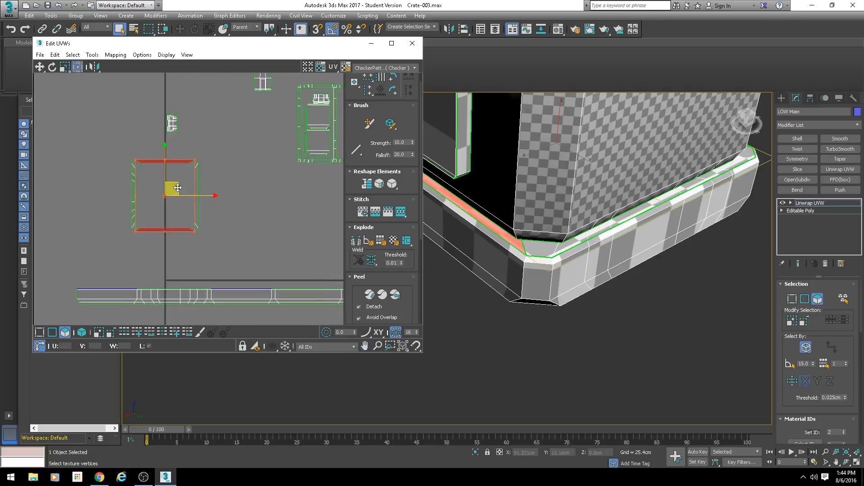
pyautogui.moveTo(173, 190); pyautogui.dragTo(265, 193)
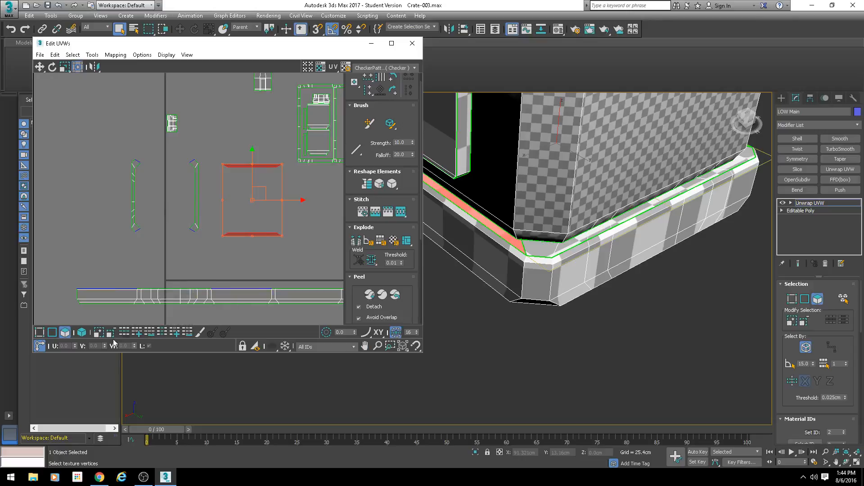
# Step: Stitch the matching ledge side to the top edge of the rim strip's leftmost long side
pyautogui.click(53, 332)
pyautogui.scroll(4, 126, 299)
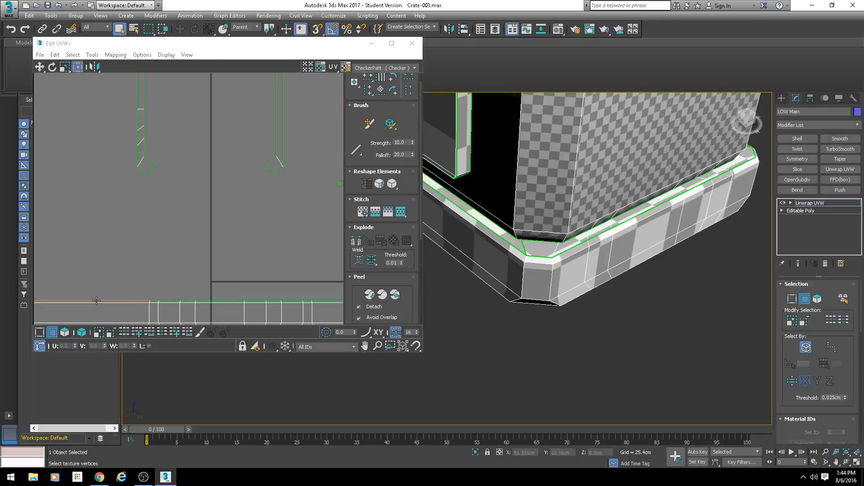
pyautogui.click(125, 305)
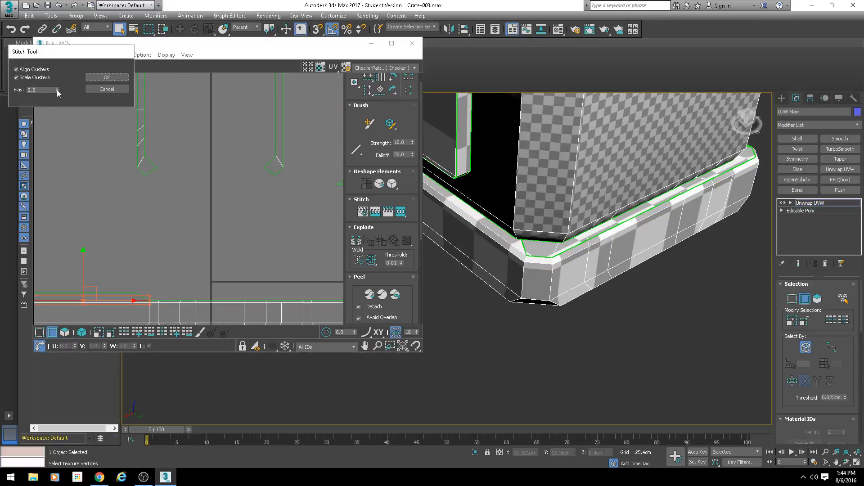
pyautogui.click(117, 78)
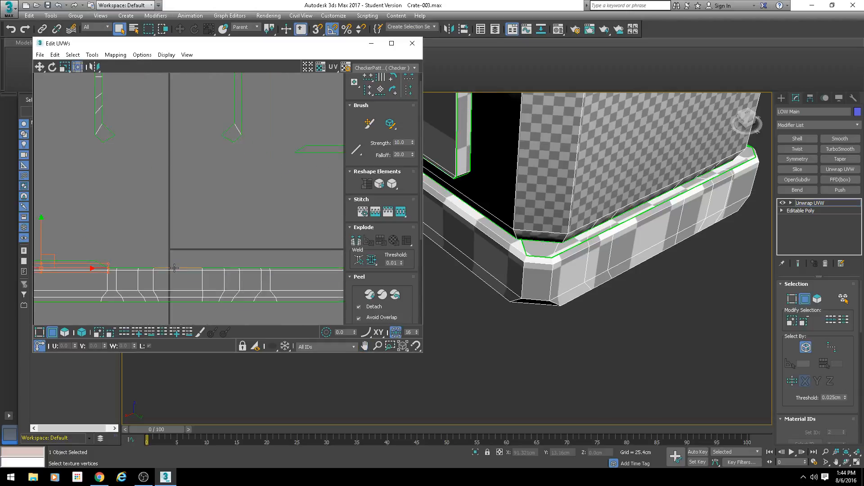
# Step: Try to stitch the next ledge side to the rim strip, keeping only that side's top border edges selected
pyautogui.doubleClick(174, 269)
pyautogui.scroll(-2, 188, 276)
pyautogui.keyDown('alt'); pyautogui.moveTo(86, 252); pyautogui.dragTo(137, 306); pyautogui.keyUp('alt')
pyautogui.moveTo(295, 296); pyautogui.dragTo(164, 274, button='middle')
pyautogui.scroll(-1, 164, 274)
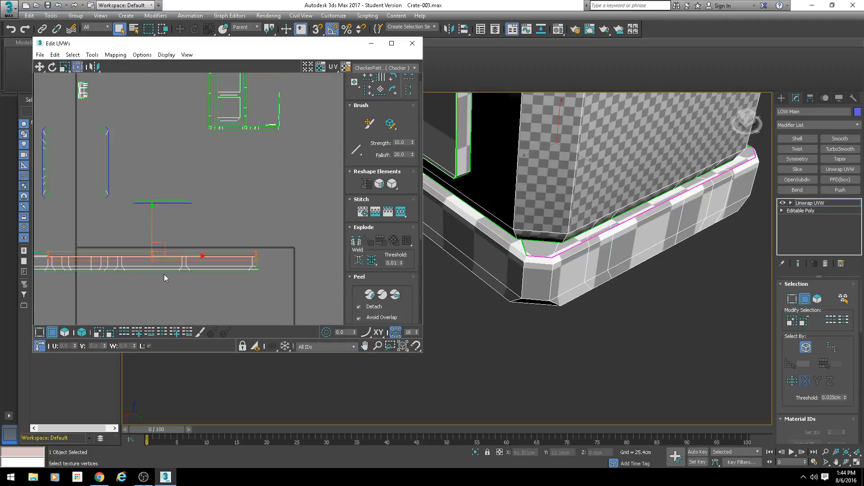
pyautogui.keyDown('alt'); pyautogui.moveTo(289, 237); pyautogui.dragTo(111, 281); pyautogui.keyUp('alt')
pyautogui.scroll(3, 105, 275)
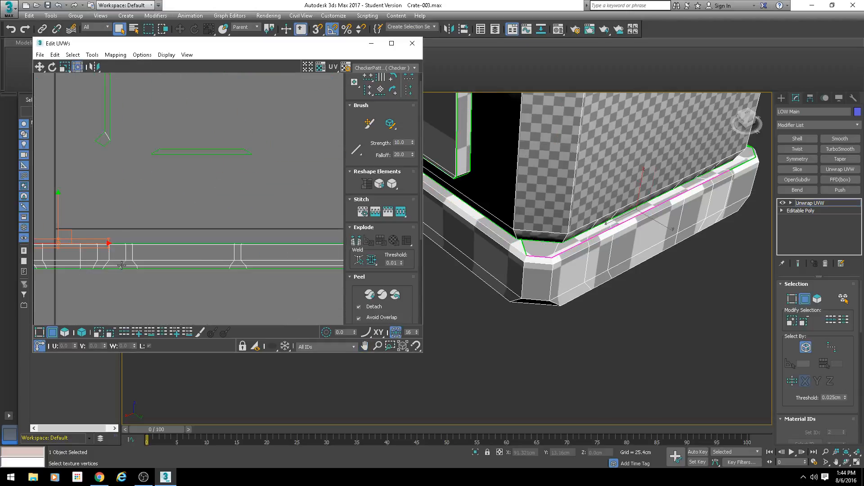
pyautogui.press('s')
pyautogui.press('Return')
# Step: Undo the last stitch on the rim strip and clear the edge selection
pyautogui.moveTo(83, 248); pyautogui.dragTo(227, 232, button='middle')
pyautogui.scroll(3, 155, 232)
pyautogui.hotkey('ctrl', 'z')
pyautogui.scroll(2, 212, 242)
pyautogui.click(206, 189)
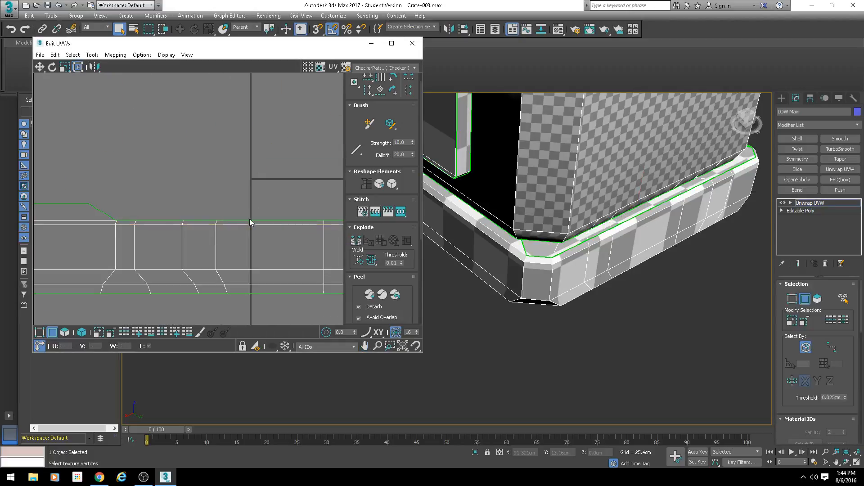
# Step: Stitch the remaining three ledge sides onto the rim strip's top edge, one after another
pyautogui.click(249, 220)
pyautogui.press('s')
pyautogui.press('Return')
pyautogui.moveTo(291, 264); pyautogui.dragTo(98, 232, button='middle')
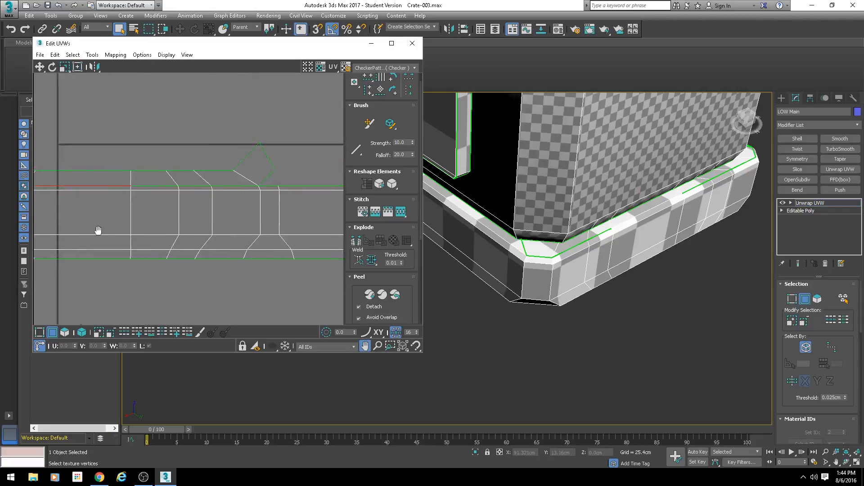
pyautogui.scroll(-3, 99, 231)
pyautogui.moveTo(215, 227); pyautogui.dragTo(159, 225, button='middle')
pyautogui.click(194, 205)
pyautogui.press('s')
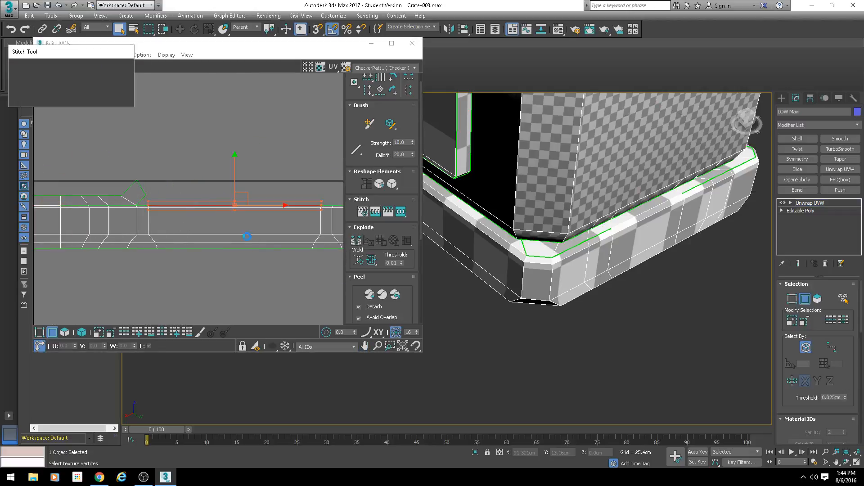
pyautogui.press('Return')
pyautogui.click(200, 200)
pyautogui.press('s')
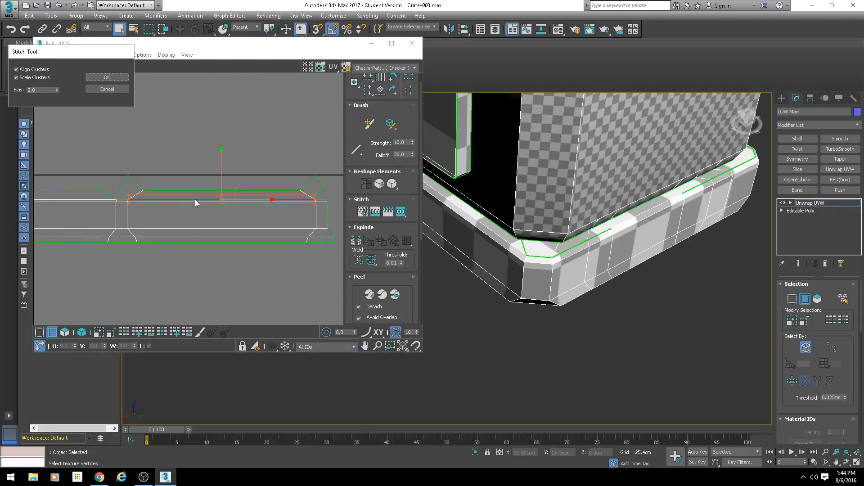
pyautogui.press('Return')
# Step: Select the loose corner faces above the rim strip one by one to match them with the crate base's corners
pyautogui.scroll(3, 209, 225)
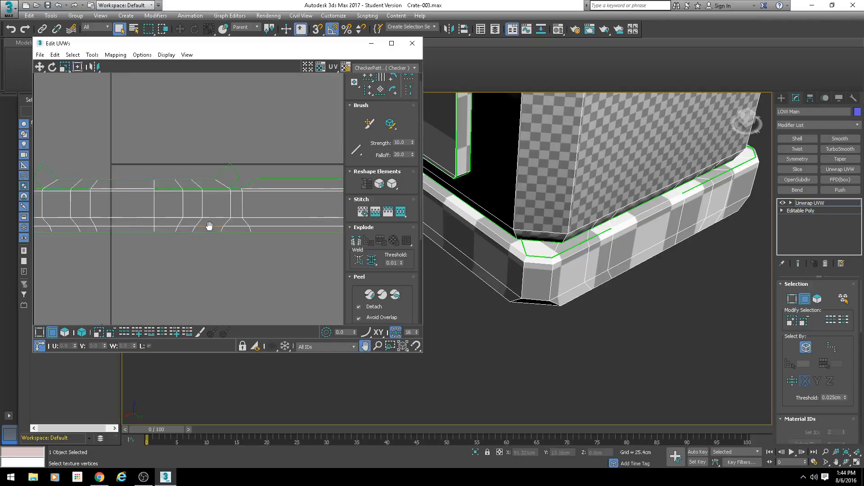
pyautogui.click(63, 334)
pyautogui.click(261, 138)
pyautogui.scroll(-3, 257, 141)
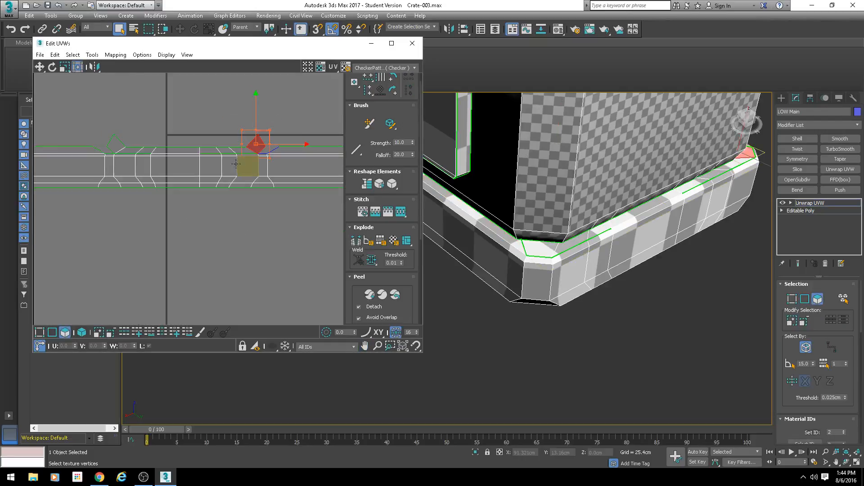
pyautogui.moveTo(159, 167); pyautogui.dragTo(193, 167, button='middle')
pyautogui.click(146, 139)
pyautogui.moveTo(340, 172); pyautogui.dragTo(130, 177, button='middle')
pyautogui.click(236, 149)
pyautogui.moveTo(317, 209); pyautogui.dragTo(239, 200, button='middle')
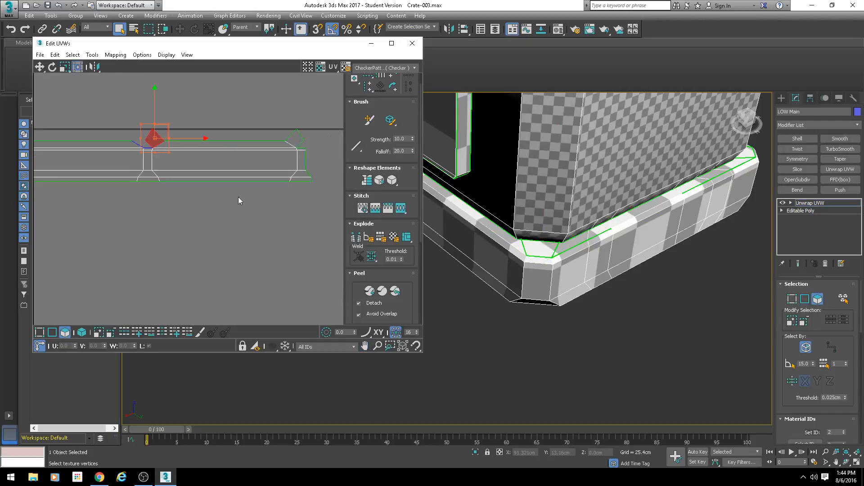
pyautogui.click(296, 139)
# Step: In edge selection, stitch the loose corner face at the rim strip's right end to its matching top edge
pyautogui.click(52, 333)
pyautogui.scroll(5, 299, 160)
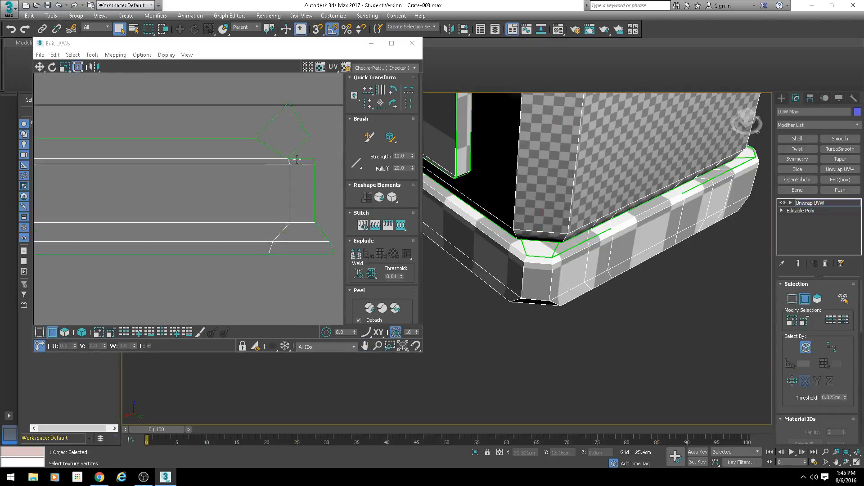
pyautogui.click(302, 162)
pyautogui.press('s')
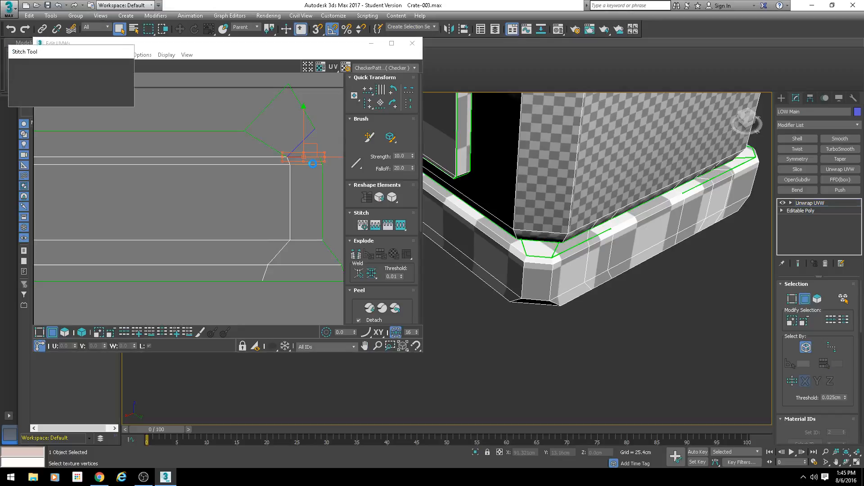
pyautogui.press('Return')
# Step: Stitch the second corner face from the right to the short top edge of its rim corner
pyautogui.moveTo(90, 199); pyautogui.dragTo(301, 193, button='middle')
pyautogui.scroll(-3, 165, 205)
pyautogui.scroll(4, 116, 181)
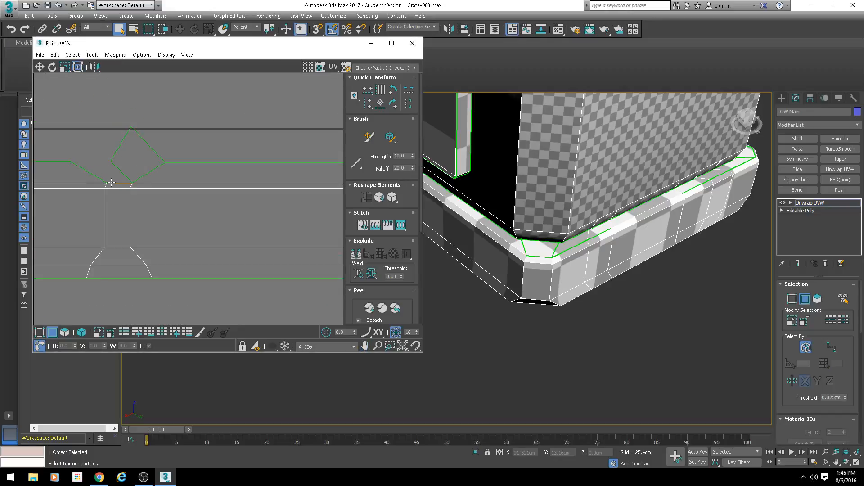
pyautogui.click(118, 183)
pyautogui.press('s')
pyautogui.press('Return')
# Step: Stitch the second corner face from the left to the top edge of its rim corner
pyautogui.moveTo(103, 195); pyautogui.dragTo(317, 199, button='middle')
pyautogui.moveTo(121, 206); pyautogui.dragTo(274, 196, button='middle')
pyautogui.click(126, 175)
pyautogui.press('s')
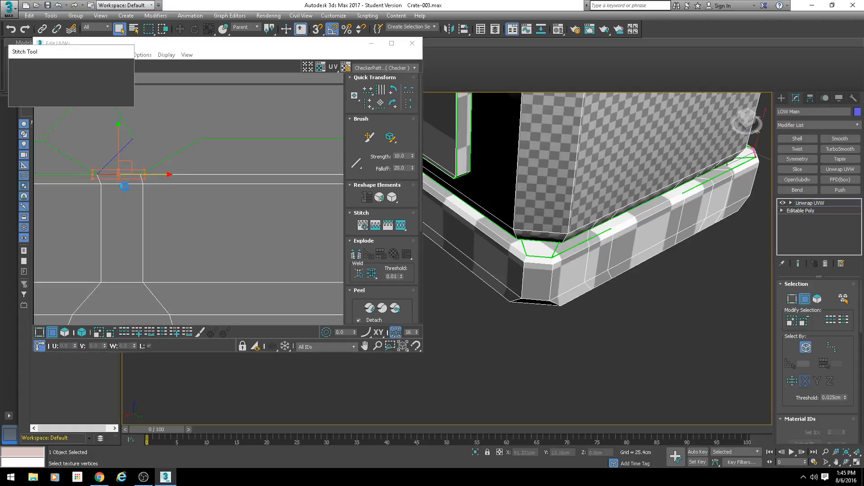
pyautogui.press('Return')
# Step: Stitch the leftmost corner face to the short top edge of its rim corner
pyautogui.moveTo(102, 204); pyautogui.dragTo(305, 208, button='middle')
pyautogui.moveTo(135, 207); pyautogui.dragTo(299, 205, button='middle')
pyautogui.moveTo(90, 204); pyautogui.dragTo(181, 180, button='middle')
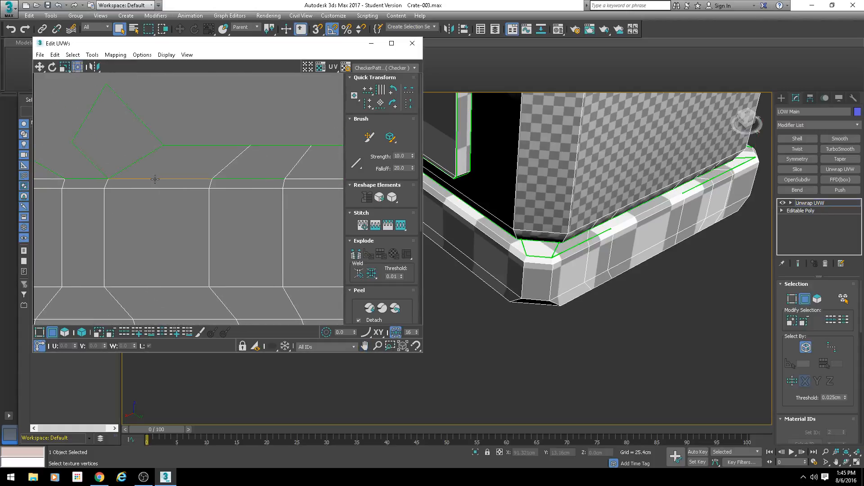
pyautogui.click(83, 181)
pyautogui.press('s')
pyautogui.press('Return')
# Step: Clear the edge selection and stitch the open seam segment just right of the leftmost corner on the rim's top edge
pyautogui.scroll(-3, 135, 211)
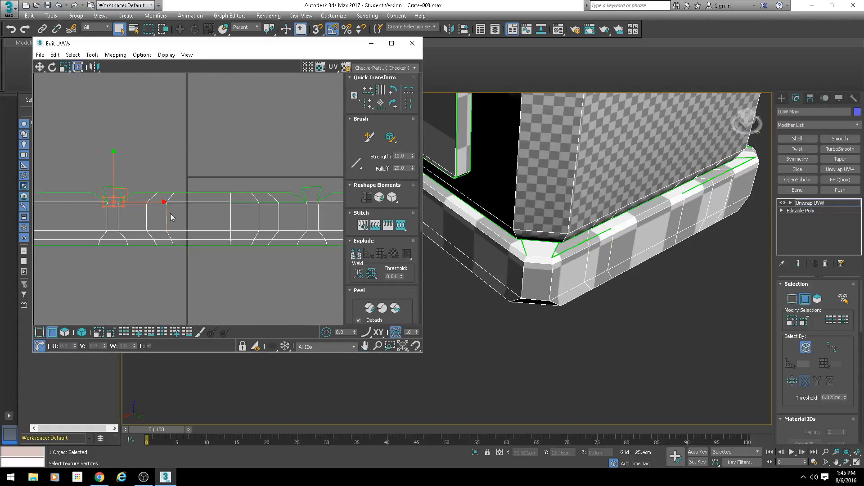
pyautogui.scroll(3, 149, 207)
pyautogui.click(192, 118)
pyautogui.moveTo(270, 198); pyautogui.dragTo(216, 206, button='middle')
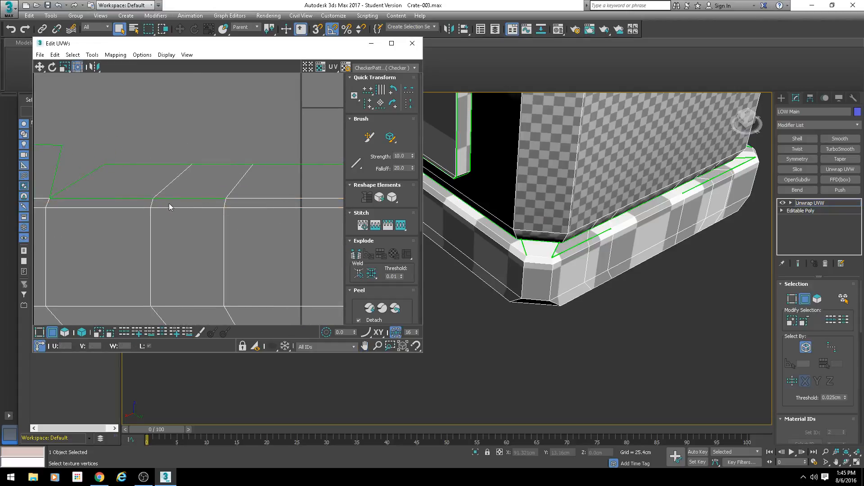
pyautogui.moveTo(179, 200); pyautogui.dragTo(269, 199, button='middle')
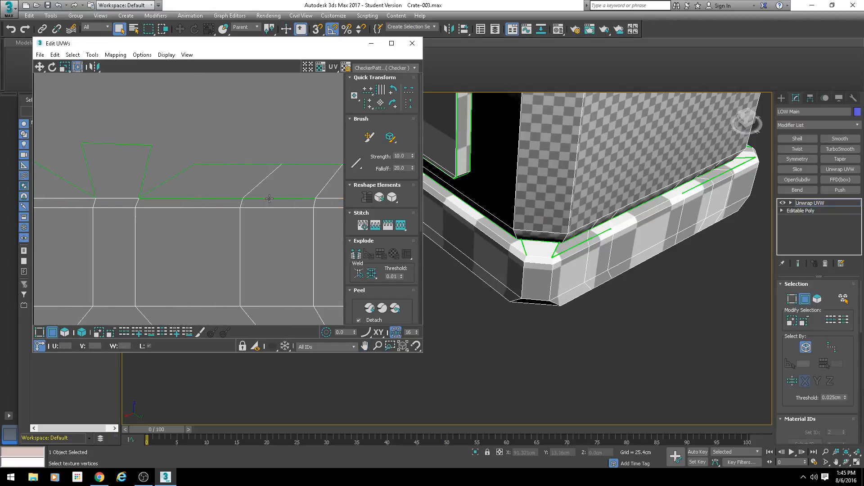
pyautogui.click(194, 198)
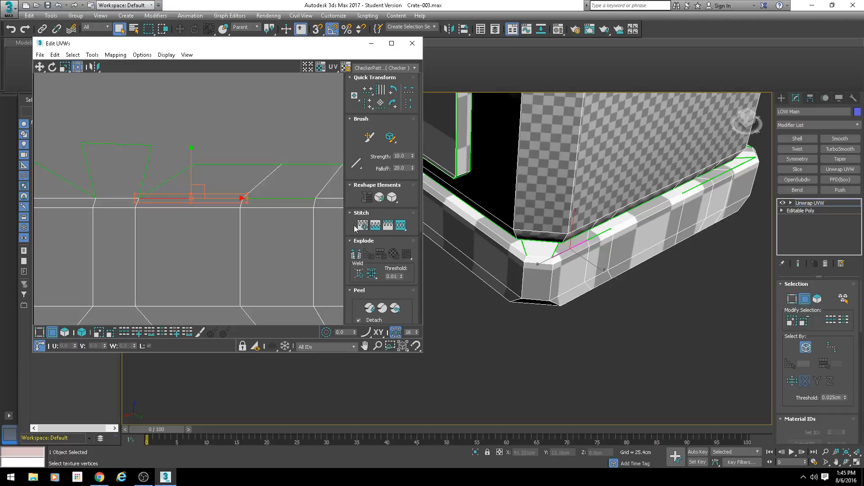
pyautogui.moveTo(272, 209); pyautogui.dragTo(219, 210, button='middle')
pyautogui.press('s')
pyautogui.press('Return')
# Step: Stitch the open seam segments between the ledge and the rim strip just left of the second corner from the left
pyautogui.scroll(-2, 315, 227)
pyautogui.moveTo(315, 225); pyautogui.dragTo(163, 199, button='middle')
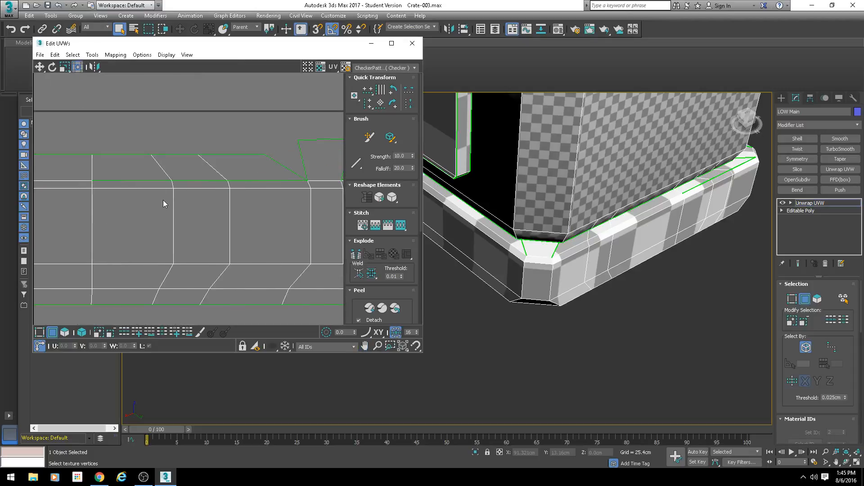
pyautogui.click(186, 181)
pyautogui.scroll(3, 203, 209)
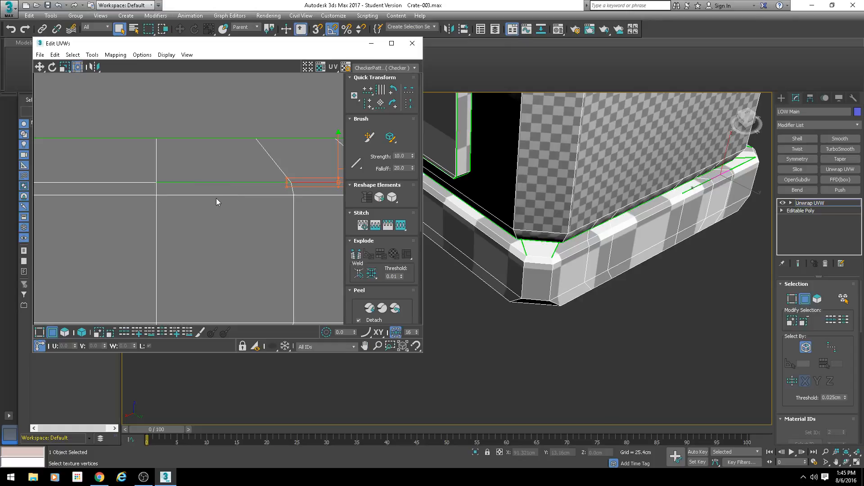
pyautogui.moveTo(277, 234); pyautogui.dragTo(200, 229, button='middle')
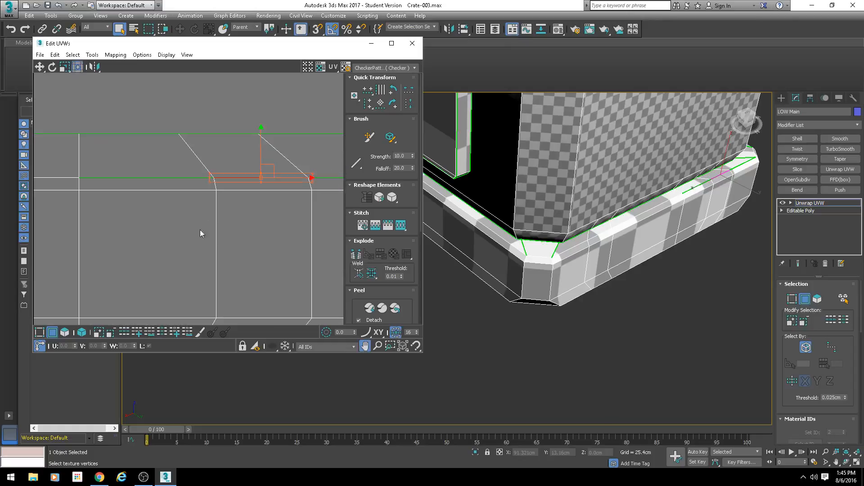
pyautogui.moveTo(252, 207); pyautogui.dragTo(55, 217, button='middle')
pyautogui.press('s')
pyautogui.press('Return')
pyautogui.click(190, 179)
pyautogui.press('s')
pyautogui.press('Return')
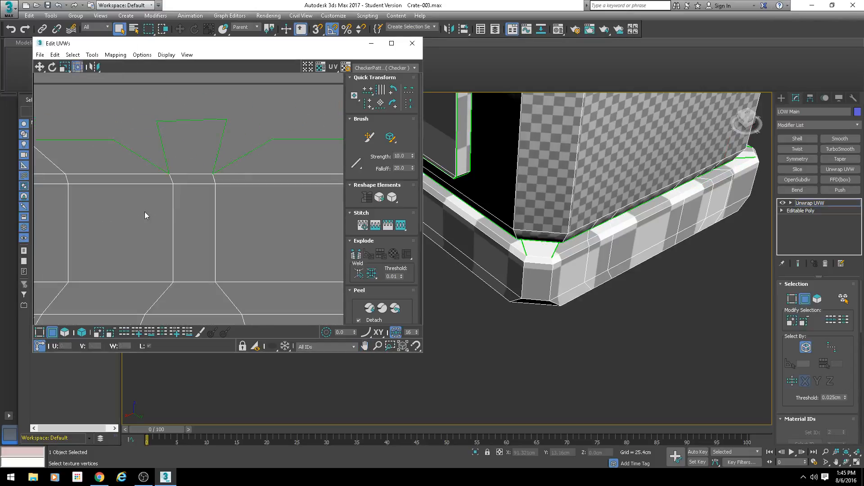
# Step: Select the whole top row of vertices on the rim strip and align them horizontally
pyautogui.scroll(-6, 280, 207)
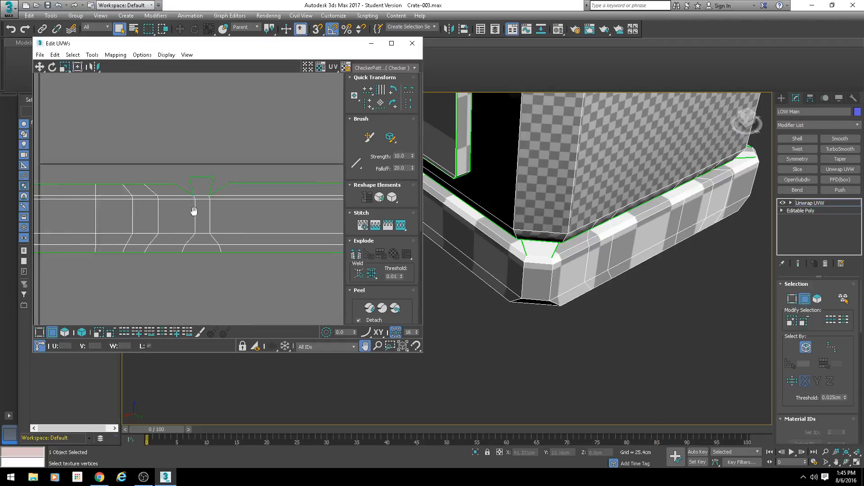
pyautogui.moveTo(194, 205); pyautogui.dragTo(154, 206, button='middle')
pyautogui.keyDown('alt'); pyautogui.moveTo(555, 218); pyautogui.dragTo(563, 229, button='middle'); pyautogui.keyUp('alt')
pyautogui.moveTo(200, 211); pyautogui.dragTo(263, 215, button='middle')
pyautogui.press('1')
pyautogui.moveTo(68, 204); pyautogui.dragTo(41, 207)
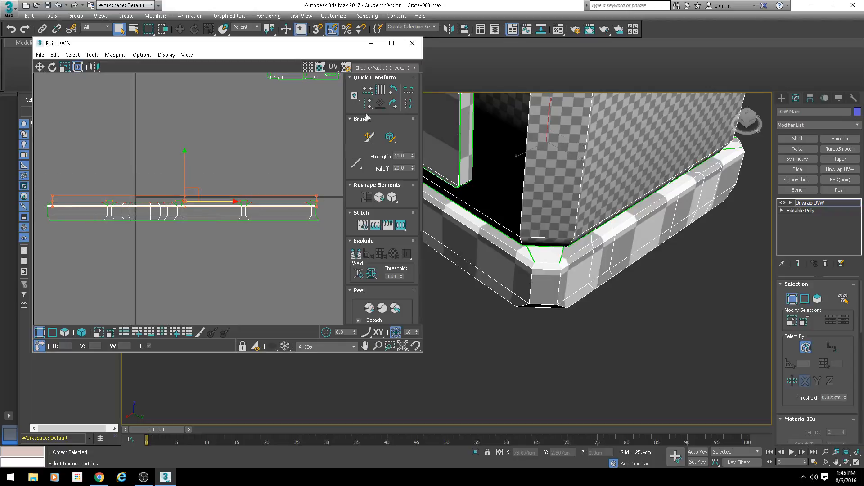
# Step: Stitch both side edges of the second corner face from the left to the adjoining ledge sides, adjusting the stitch bias
pyautogui.scroll(4, 238, 182)
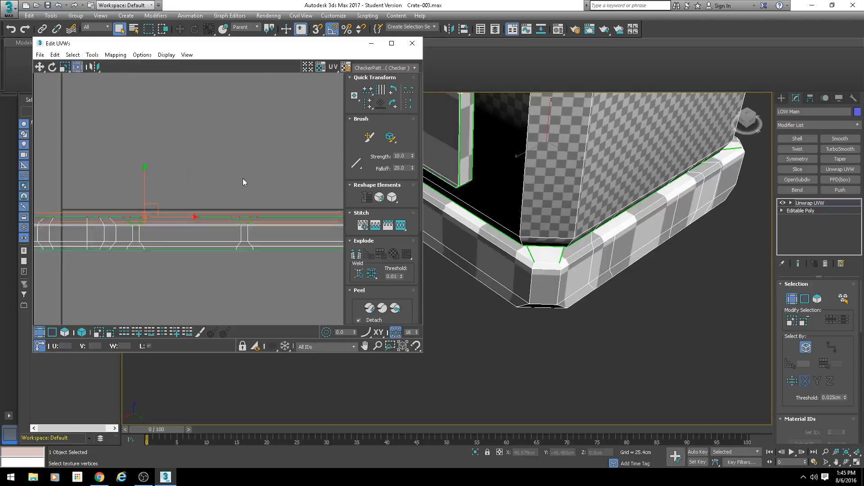
pyautogui.scroll(3, 78, 234)
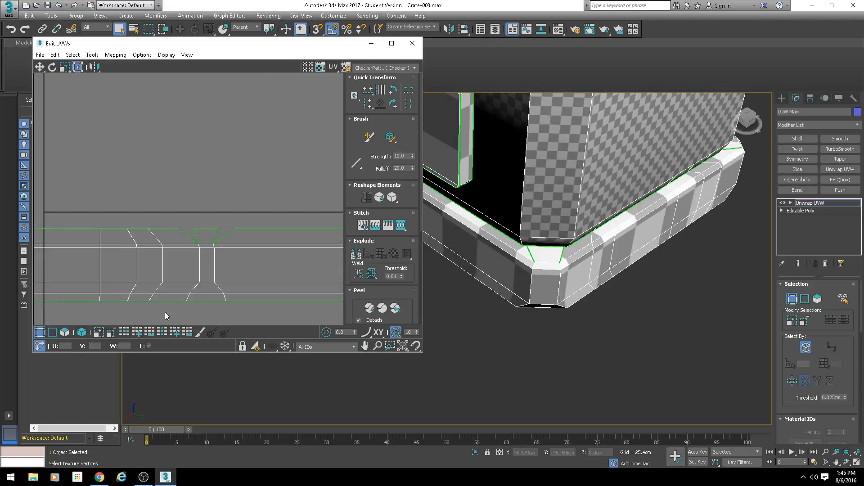
pyautogui.press('2')
pyautogui.click(197, 236)
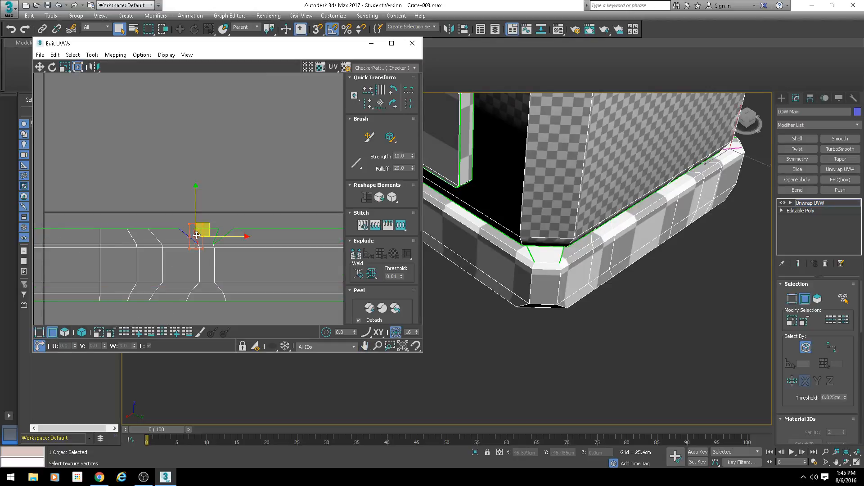
pyautogui.press('s')
pyautogui.click(55, 91)
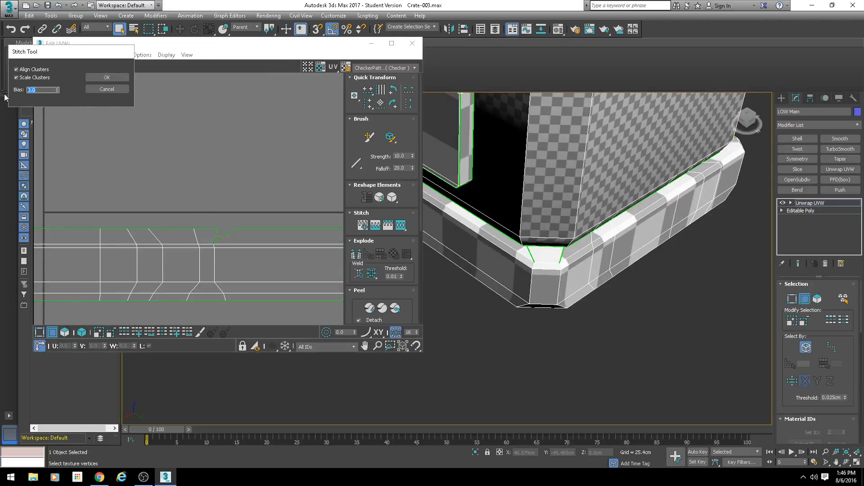
pyautogui.click(107, 77)
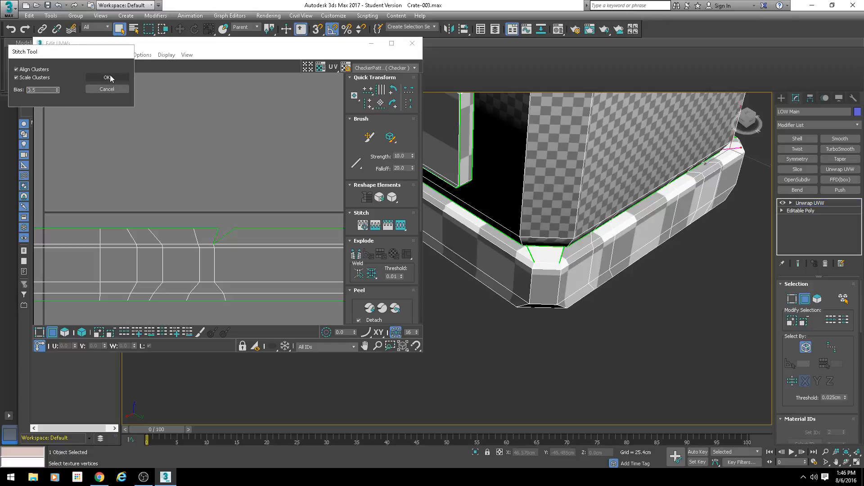
pyautogui.click(225, 236)
pyautogui.press('s')
pyautogui.press('Return')
# Step: Stitch the side edges of the second corner face from the right to the adjoining ledge sides
pyautogui.scroll(-2, 274, 247)
pyautogui.moveTo(273, 245); pyautogui.dragTo(218, 245, button='middle')
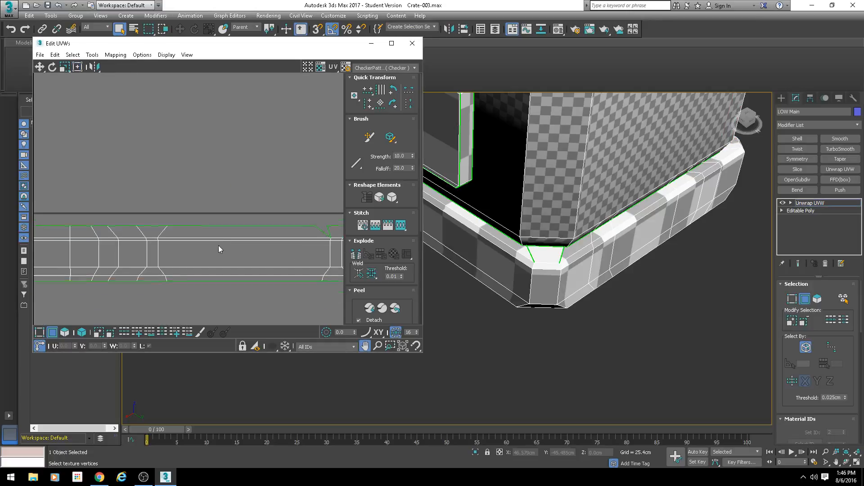
pyautogui.moveTo(289, 248); pyautogui.dragTo(202, 247, button='middle')
pyautogui.scroll(2, 253, 237)
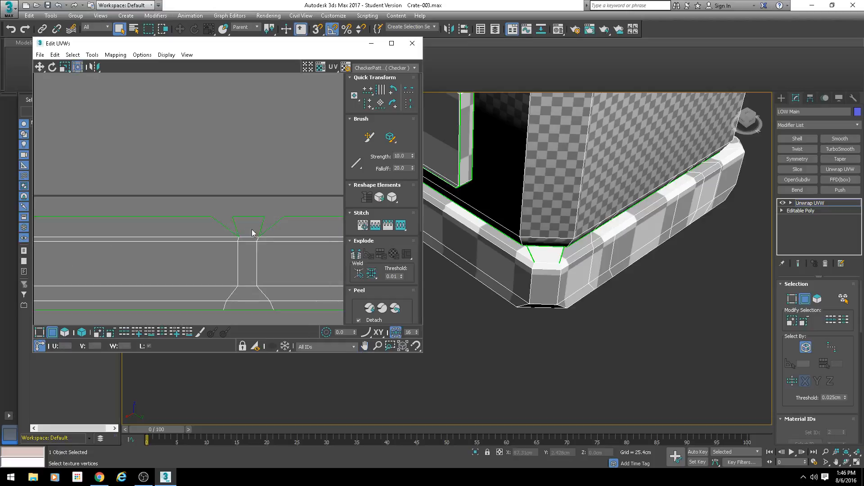
pyautogui.click(236, 226)
pyautogui.press('s')
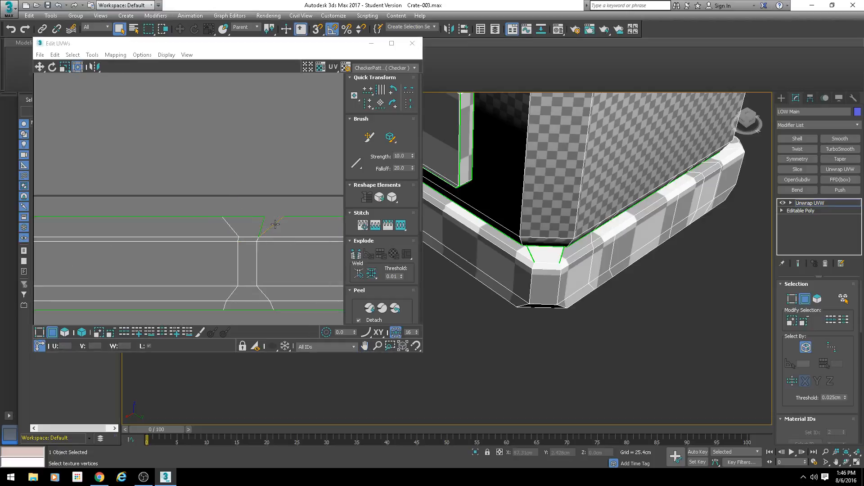
pyautogui.press('Return')
# Step: Stitch the side edge of the corner face at the strip's right end to the adjoining ledge side
pyautogui.scroll(-4, 296, 239)
pyautogui.moveTo(310, 251); pyautogui.dragTo(355, 245, button='middle')
pyautogui.scroll(2, 304, 235)
pyautogui.click(303, 232)
pyautogui.press('s')
pyautogui.press('Return')
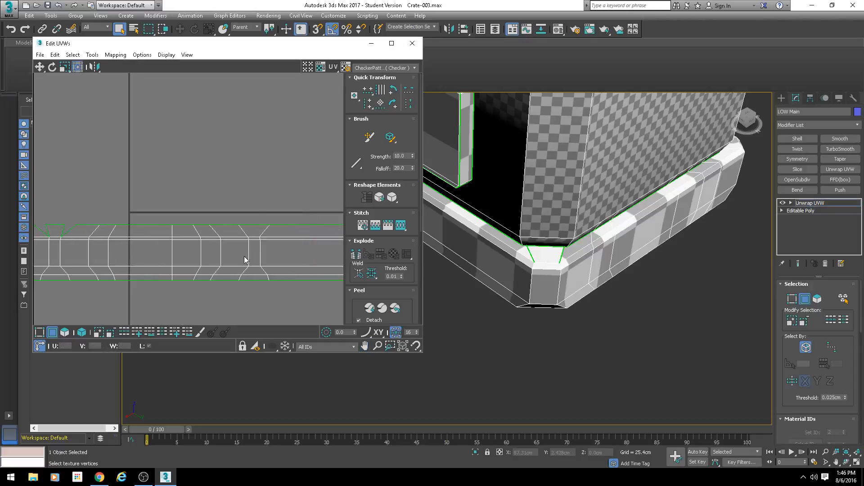
# Step: Stitch both side edges of the leftmost corner face to the ledge sides next to it
pyautogui.moveTo(245, 258); pyautogui.dragTo(378, 258, button='middle')
pyautogui.scroll(2, 185, 232)
pyautogui.click(169, 228)
pyautogui.press('s')
pyautogui.press('Return')
pyautogui.click(194, 231)
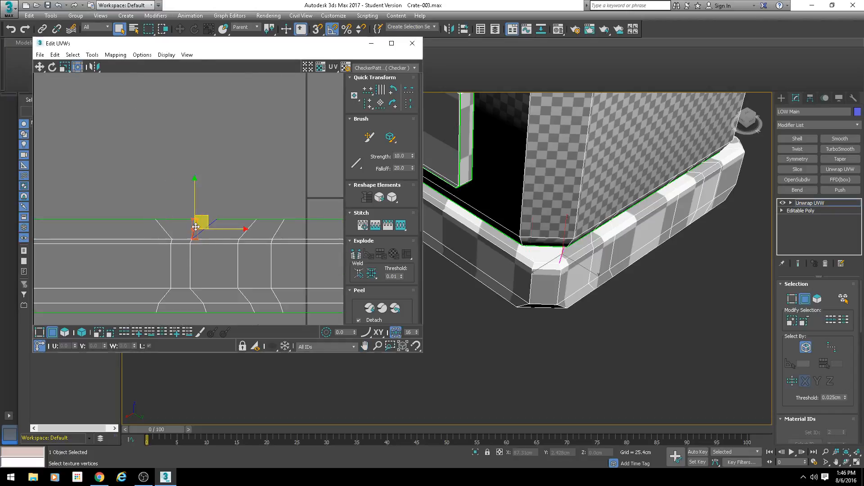
pyautogui.press('s')
pyautogui.press('Return')
# Step: Inspect the stitched strip and the checker pattern around the crate's base with edged faces turned off
pyautogui.moveTo(128, 246); pyautogui.dragTo(468, 236, button='middle')
pyautogui.scroll(-2, 201, 232)
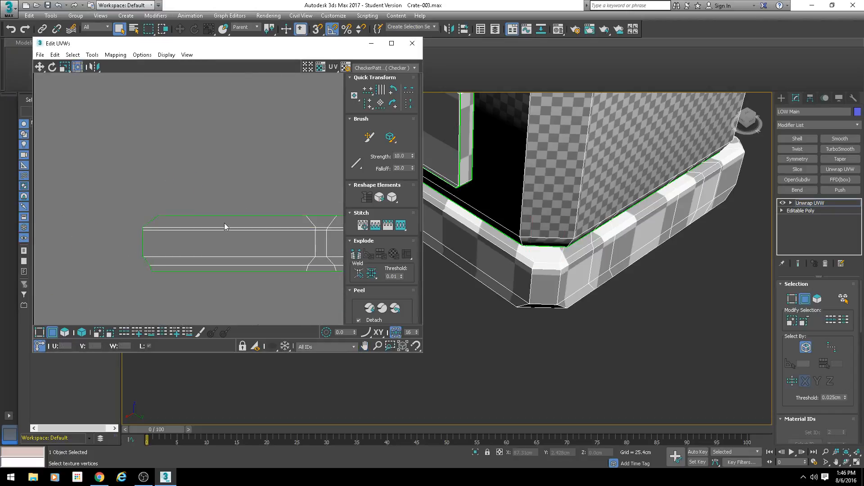
pyautogui.scroll(-1, 224, 223)
pyautogui.moveTo(225, 222); pyautogui.dragTo(122, 231, button='middle')
pyautogui.keyDown('alt'); pyautogui.moveTo(558, 214); pyautogui.dragTo(540, 230, button='middle'); pyautogui.keyUp('alt')
pyautogui.scroll(4, 574, 260)
pyautogui.press('F4')
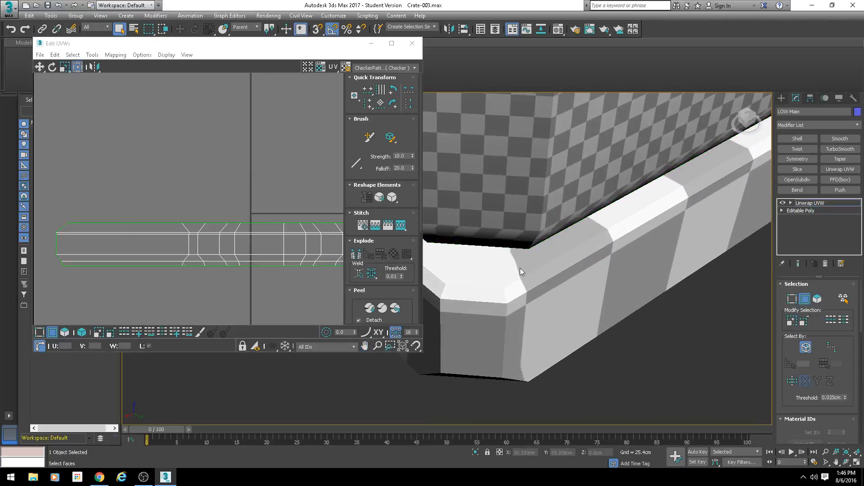
pyautogui.scroll(-6, 530, 286)
pyautogui.keyDown('alt'); pyautogui.moveTo(549, 284); pyautogui.dragTo(450, 236, button='middle'); pyautogui.keyUp('alt')
pyautogui.scroll(3, 538, 239)
pyautogui.scroll(2, 536, 236)
pyautogui.keyDown('alt'); pyautogui.moveTo(680, 250); pyautogui.dragTo(547, 258, button='middle'); pyautogui.keyUp('alt')
pyautogui.scroll(-5, 625, 279)
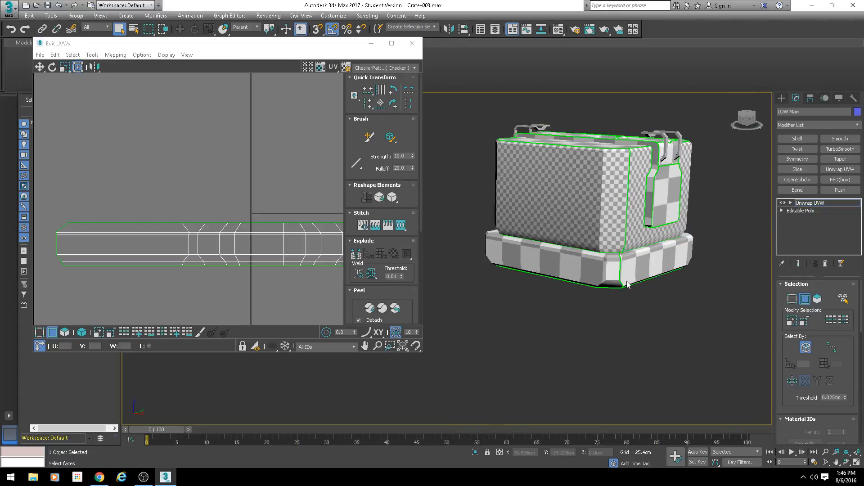
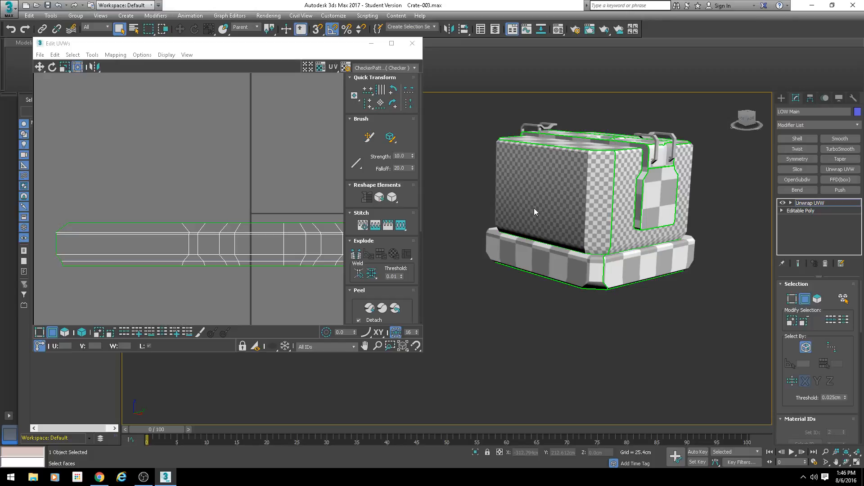
# Step: Move the base rim's stitched UV strip out of the UV square, above the large rectangular shell on its left
pyautogui.scroll(-8, 193, 197)
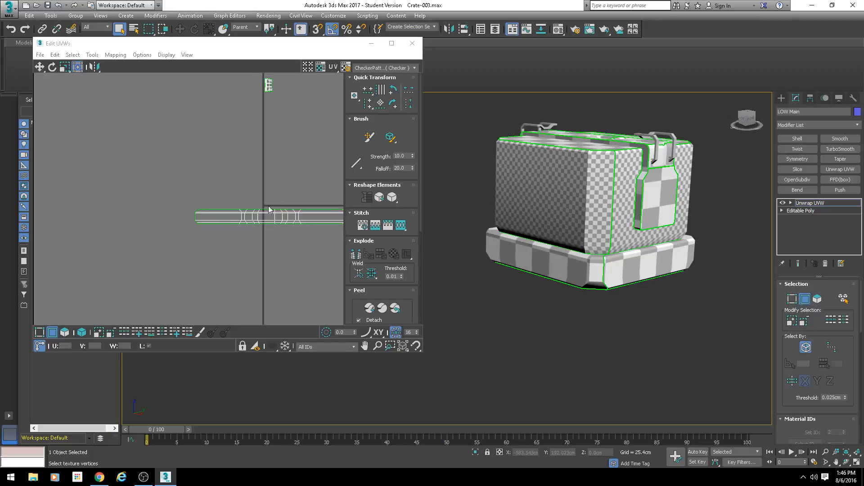
pyautogui.scroll(-4, 193, 197)
pyautogui.click(66, 332)
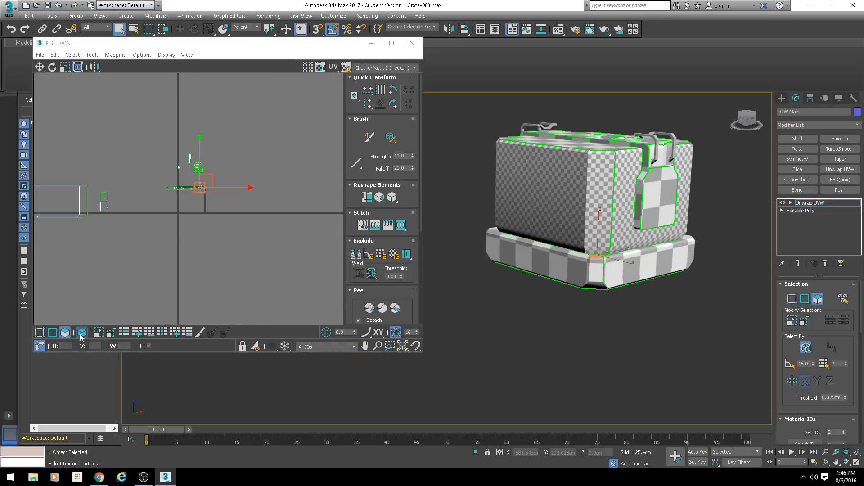
pyautogui.moveTo(178, 189); pyautogui.dragTo(41, 174)
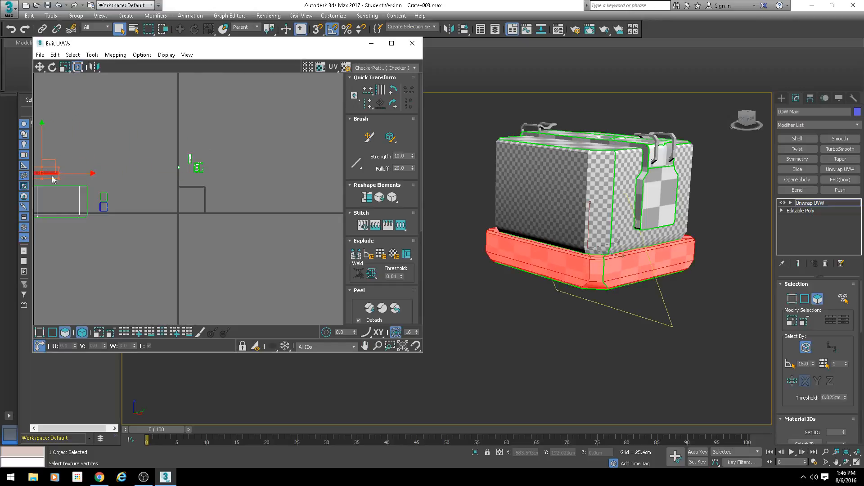
# Step: Move the lid's center strap shell down beside the side strap's shell and examine the strap on the crate
pyautogui.scroll(9, 189, 163)
pyautogui.click(244, 176)
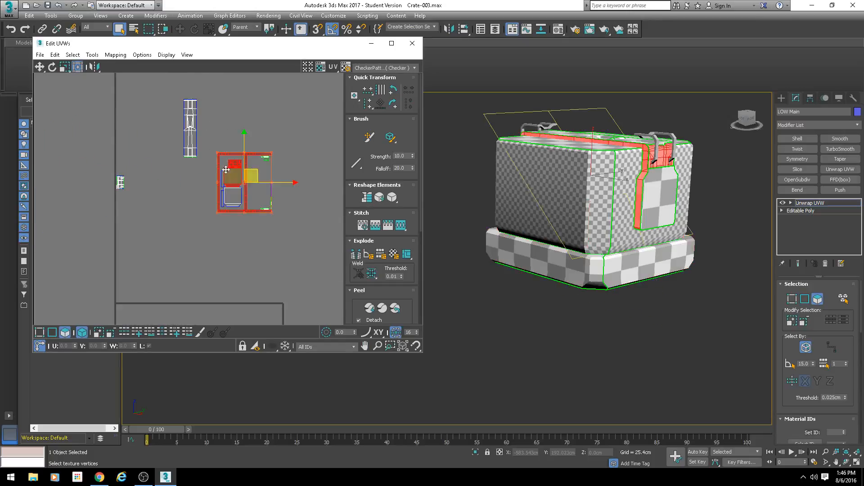
pyautogui.keyDown('alt'); pyautogui.moveTo(481, 148); pyautogui.dragTo(451, 162, button='middle'); pyautogui.keyUp('alt')
pyautogui.moveTo(204, 89); pyautogui.dragTo(169, 166)
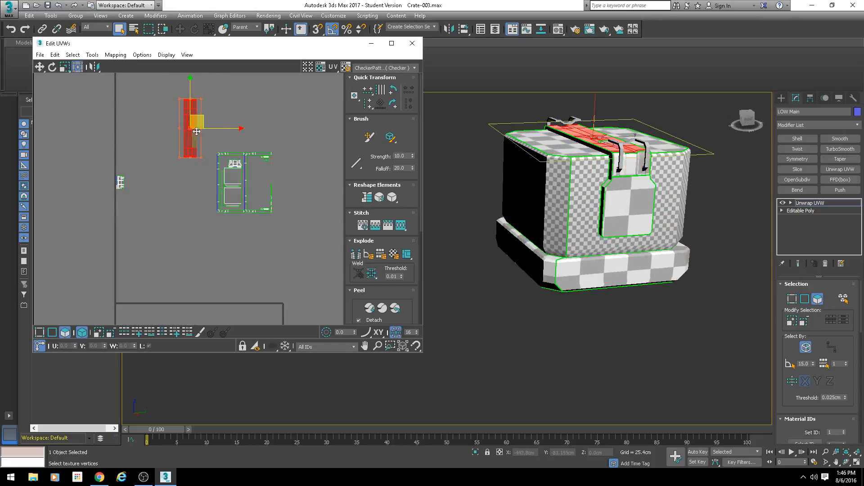
pyautogui.moveTo(197, 122); pyautogui.dragTo(192, 185)
pyautogui.keyDown('alt'); pyautogui.moveTo(531, 162); pyautogui.dragTo(552, 198, button='middle'); pyautogui.keyUp('alt')
pyautogui.scroll(6, 554, 193)
pyautogui.moveTo(554, 193); pyautogui.dragTo(576, 233, button='middle')
pyautogui.scroll(6, 488, 208)
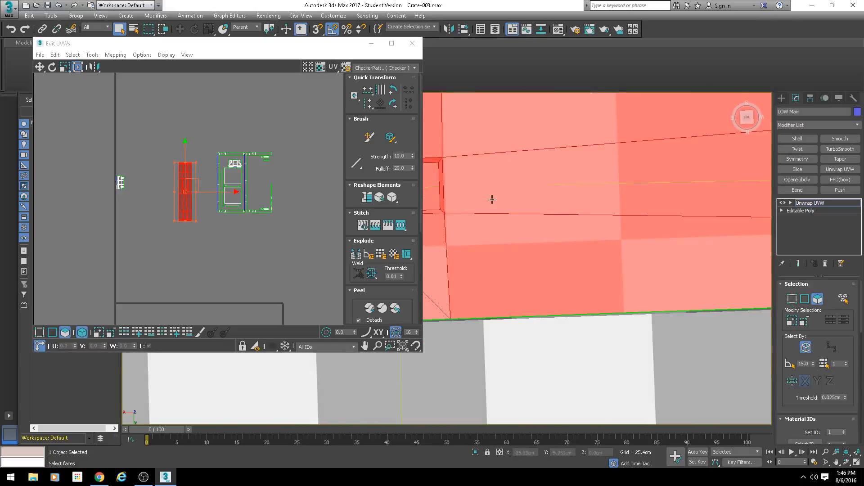
pyautogui.scroll(-5, 492, 198)
pyautogui.moveTo(563, 203)
pyautogui.keyDown('alt'); pyautogui.mouseDown(button='middle')
pyautogui.moveTo(566, 177)
pyautogui.moveTo(605, 205)
pyautogui.moveTo(569, 213)
pyautogui.mouseUp(button='middle'); pyautogui.keyUp('alt')
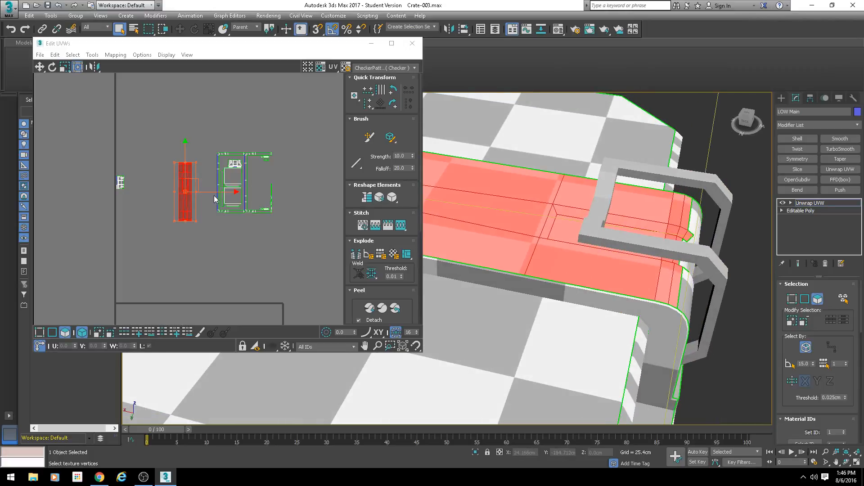
# Step: Stitch the short edge left of the center notch at the strap shell's upper end to its adjoining end piece
pyautogui.scroll(2, 176, 191)
pyautogui.click(52, 333)
pyautogui.scroll(4, 180, 171)
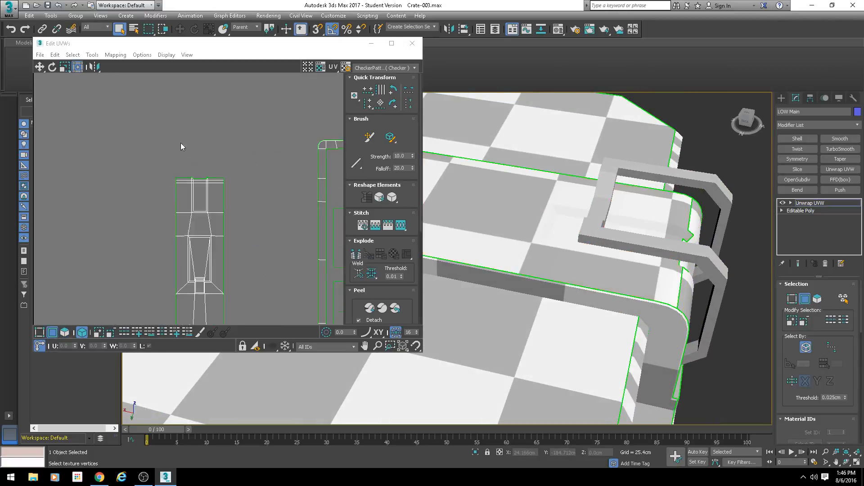
pyautogui.click(167, 195)
pyautogui.scroll(2, 219, 194)
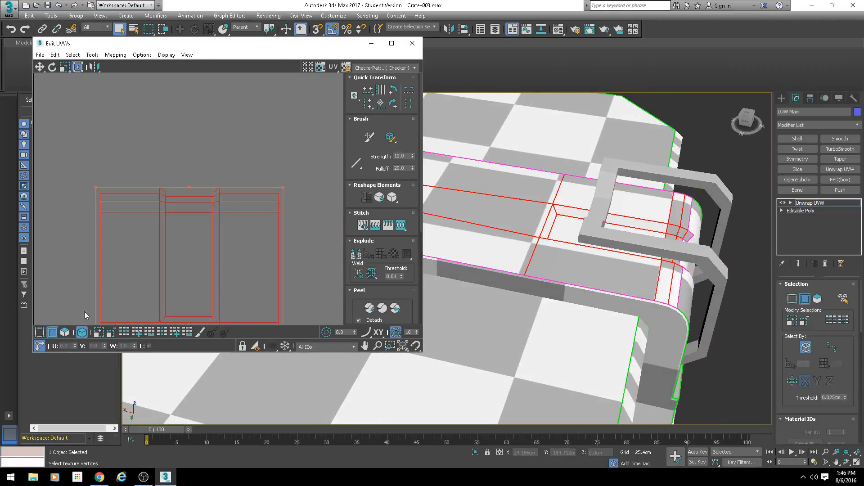
pyautogui.click(81, 332)
pyautogui.click(84, 203)
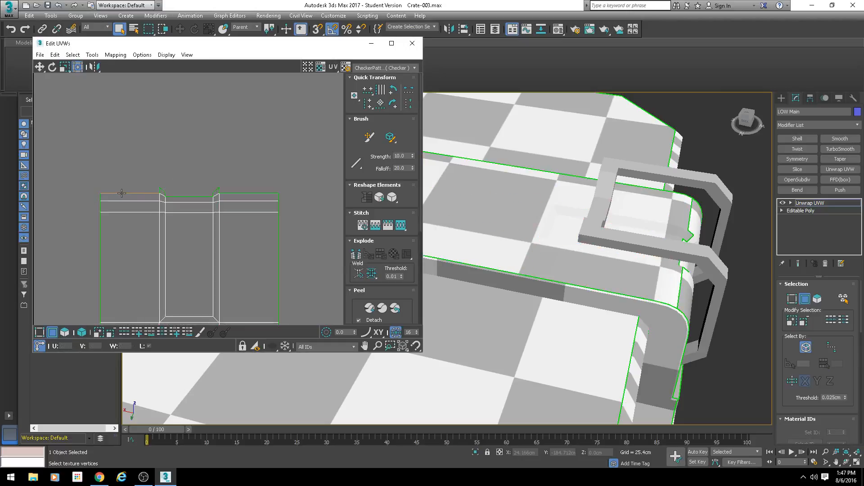
pyautogui.click(122, 193)
pyautogui.keyDown('ctrl'); pyautogui.click(240, 193); pyautogui.keyUp('ctrl')
pyautogui.press('s')
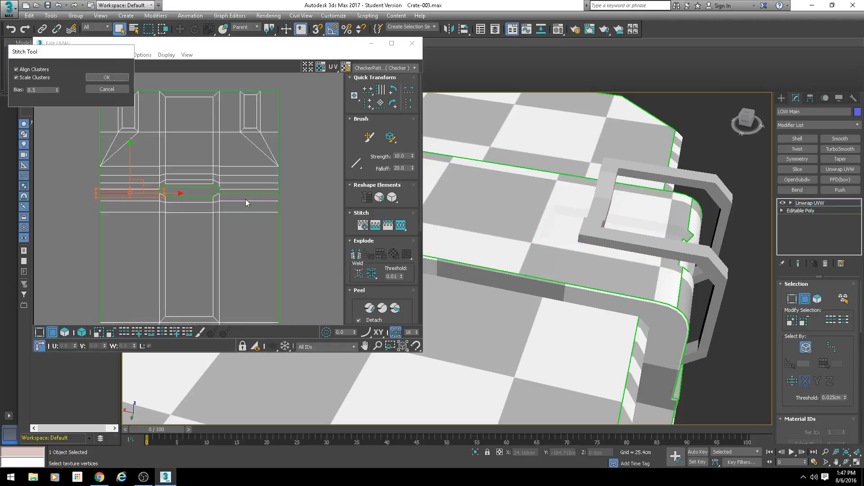
pyautogui.press('Return')
# Step: Stitch the short edge left of the center notch at the strap shell's lower end to its adjoining end piece
pyautogui.scroll(3, 194, 198)
pyautogui.scroll(-3, 190, 201)
pyautogui.moveTo(233, 231); pyautogui.dragTo(236, 235, button='middle')
pyautogui.scroll(-6, 213, 253)
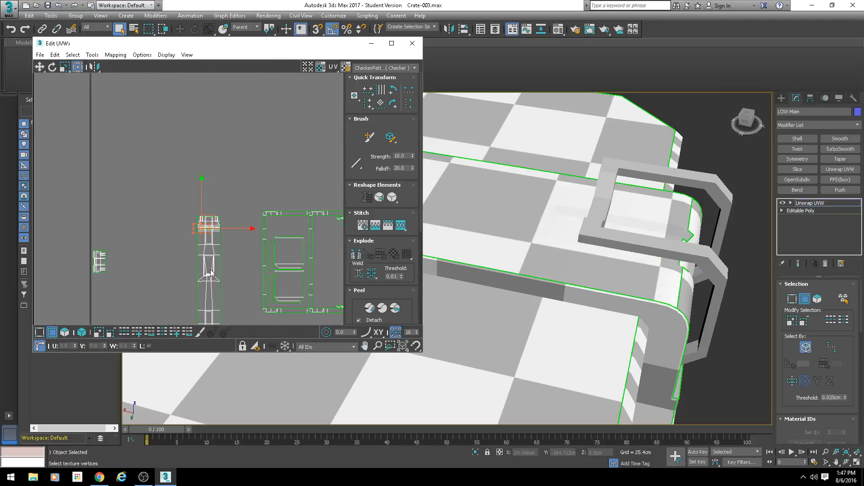
pyautogui.moveTo(210, 270); pyautogui.dragTo(215, 131, button='middle')
pyautogui.scroll(6, 217, 228)
pyautogui.moveTo(183, 103); pyautogui.dragTo(203, 279, button='middle')
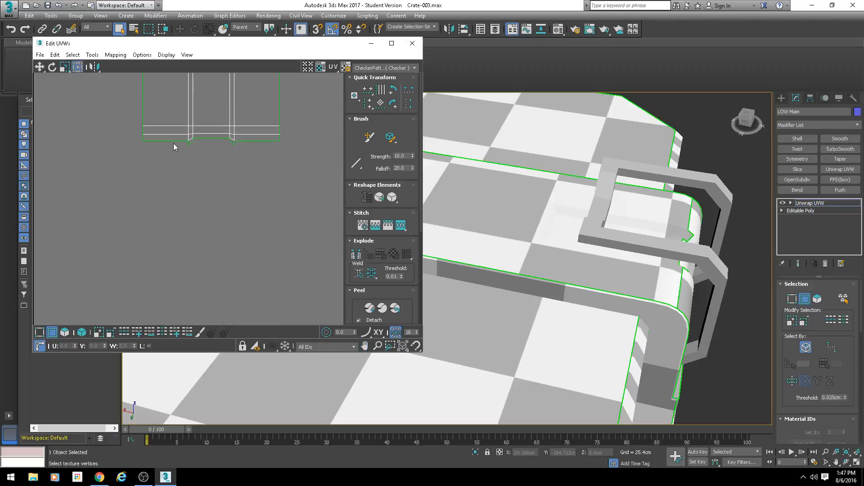
pyautogui.click(173, 142)
pyautogui.press('s')
pyautogui.press('Return')
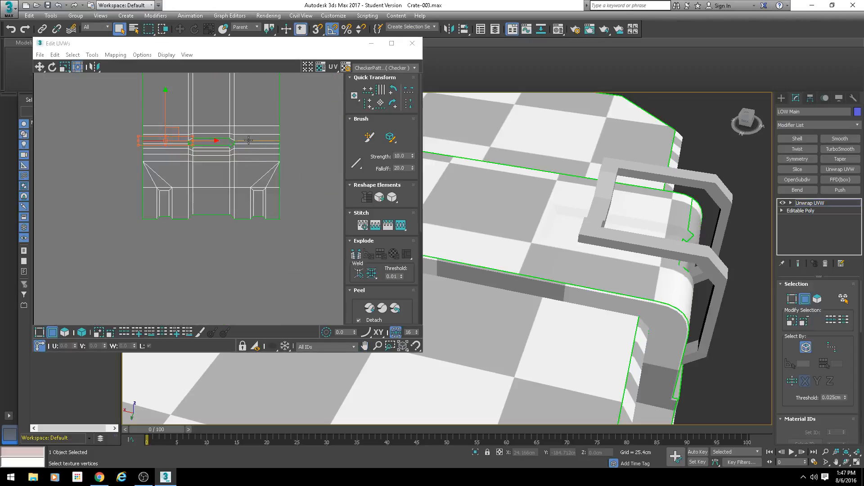
# Step: Stitch the remaining short edge right of the center notch at the strap's lower end
pyautogui.click(248, 140)
pyautogui.press('s')
pyautogui.press('Return')
# Step: Stitch the top edge of the middle recess at the strap's upper end to the thin face adjoining it
pyautogui.scroll(-5, 216, 168)
pyautogui.moveTo(229, 106); pyautogui.dragTo(213, 297, button='middle')
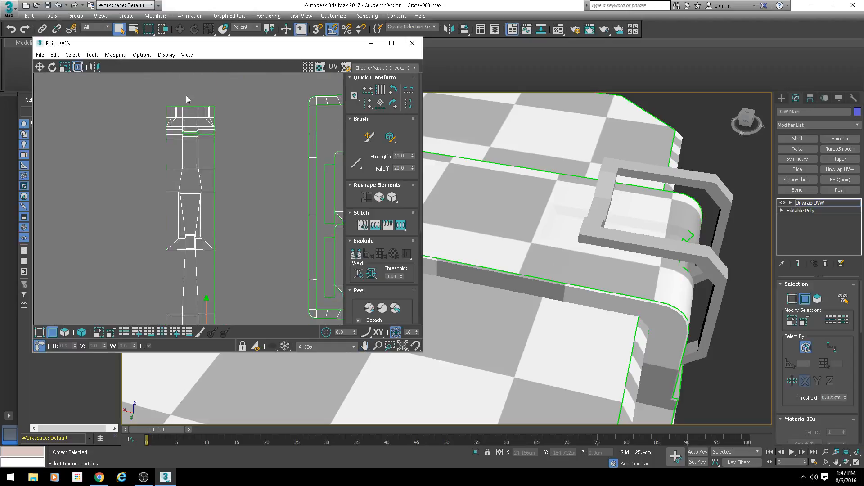
pyautogui.scroll(5, 185, 97)
pyautogui.click(195, 130)
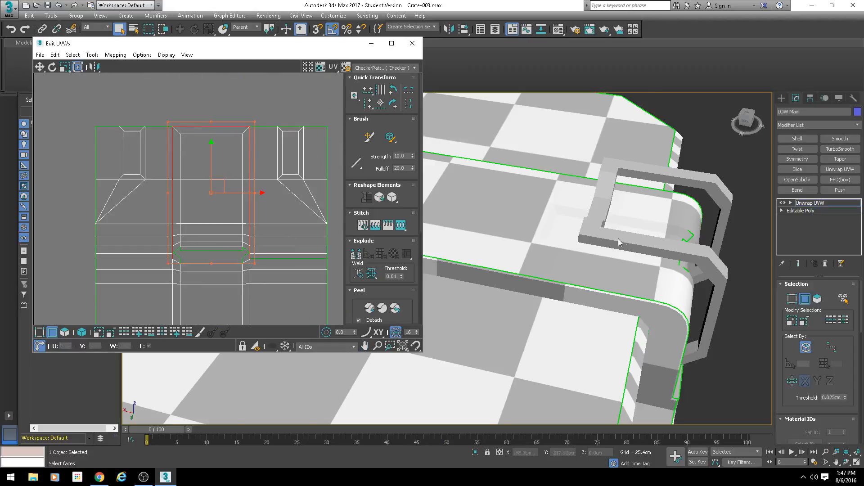
pyautogui.scroll(-5, 617, 239)
pyautogui.keyDown('alt'); pyautogui.moveTo(618, 238); pyautogui.dragTo(550, 285, button='middle'); pyautogui.keyUp('alt')
pyautogui.scroll(-4, 573, 223)
pyautogui.scroll(-3, 609, 232)
pyautogui.scroll(5, 515, 147)
pyautogui.scroll(3, 502, 261)
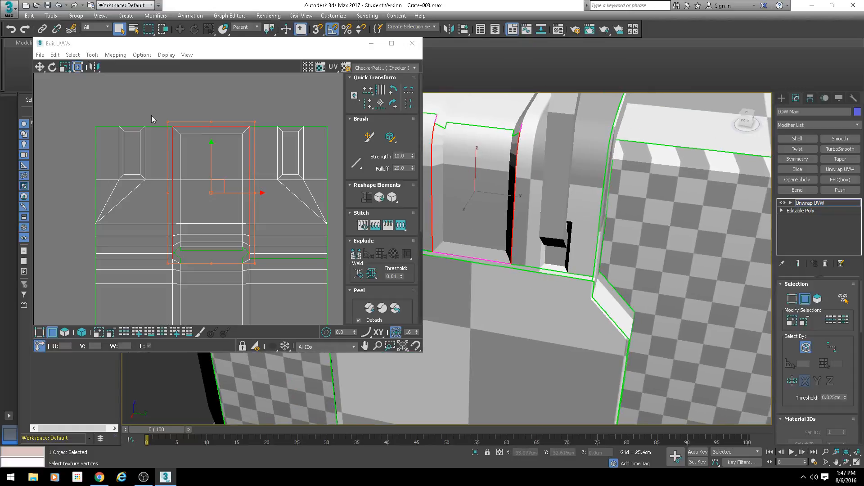
pyautogui.click(151, 116)
pyautogui.click(204, 127)
pyautogui.press('s')
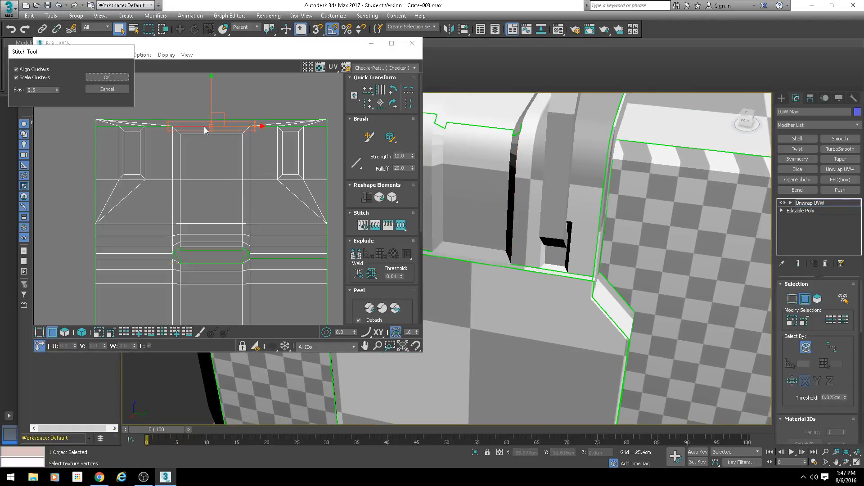
pyautogui.press('Return')
# Step: Stitch the outer edge of the thin face at the strap's upper end to the chamfered plate shell
pyautogui.click(160, 118)
pyautogui.press('s')
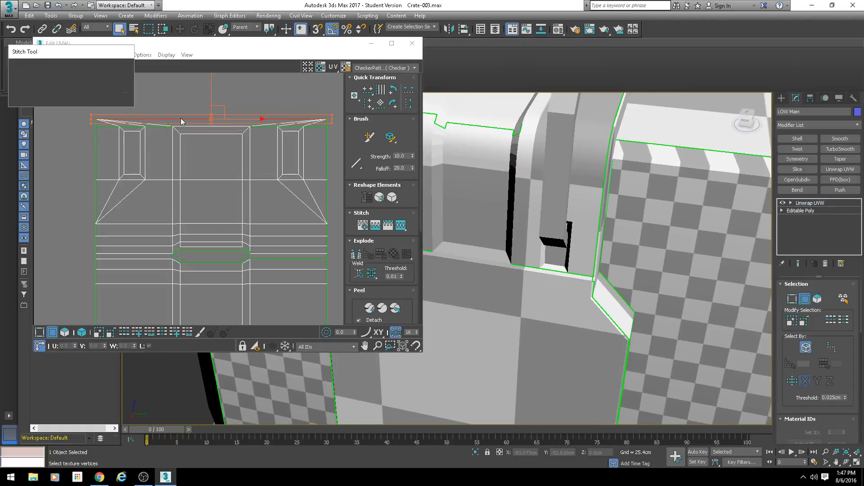
pyautogui.press('Return')
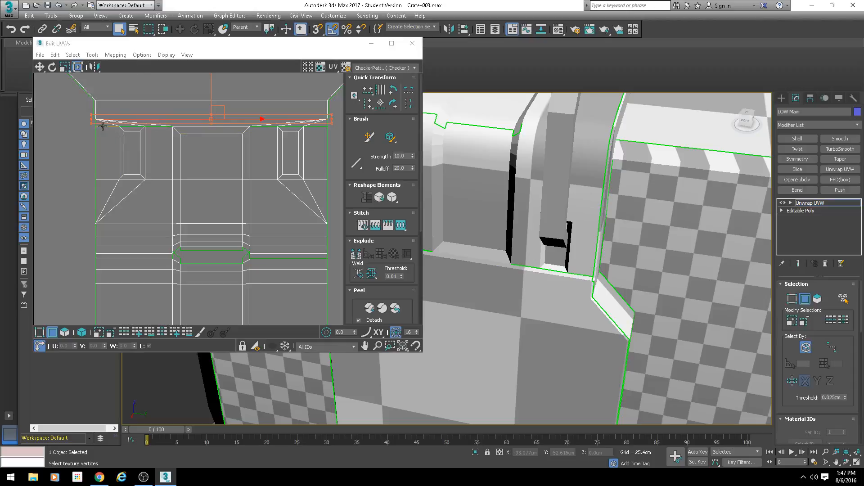
# Step: Stitch the remaining short edges around both small recesses to the thin face at the strap's upper end
pyautogui.click(102, 127)
pyautogui.scroll(3, 139, 139)
pyautogui.press('s')
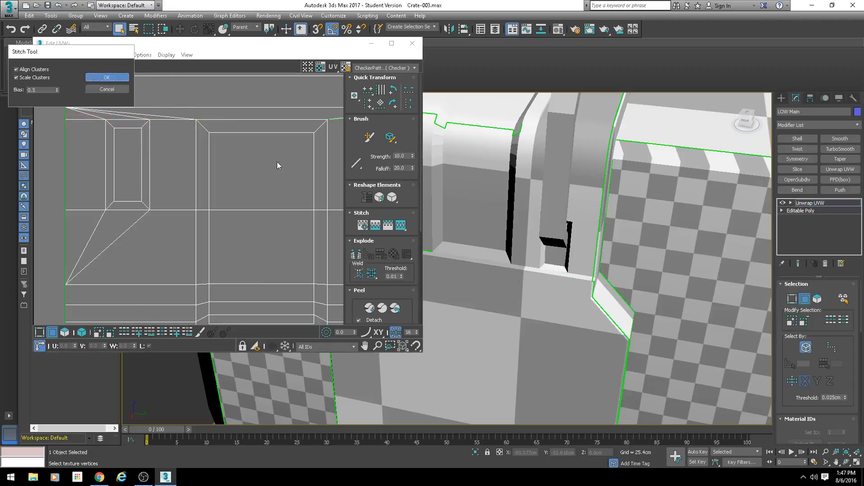
pyautogui.press('Return')
pyautogui.press('s')
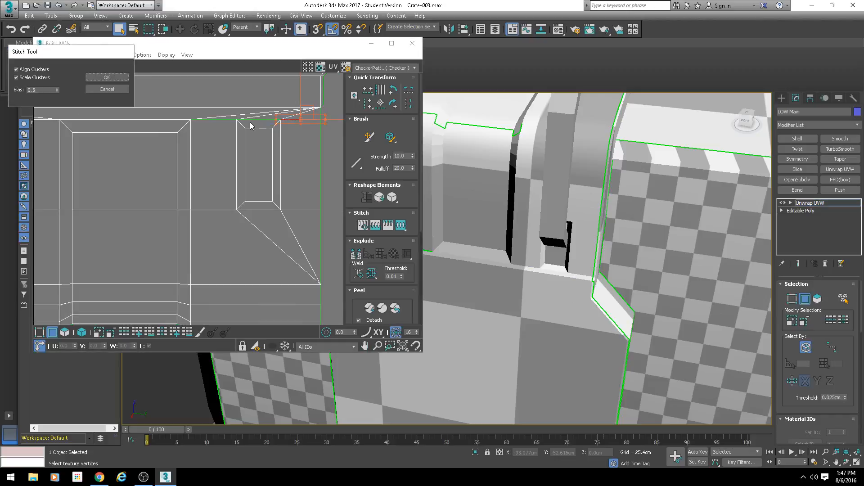
pyautogui.press('Return')
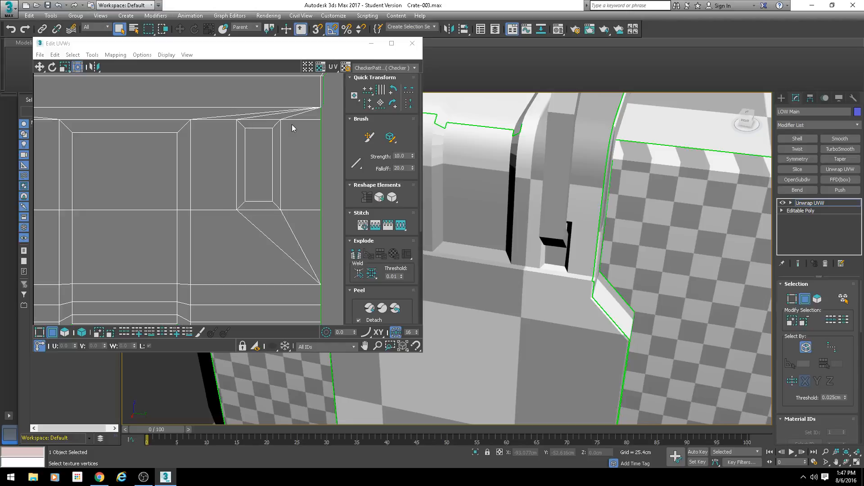
# Step: Try to stitch the strap's right side edge beside the small recess to the adjoining side shell with a bias of 0
pyautogui.scroll(-3, 295, 123)
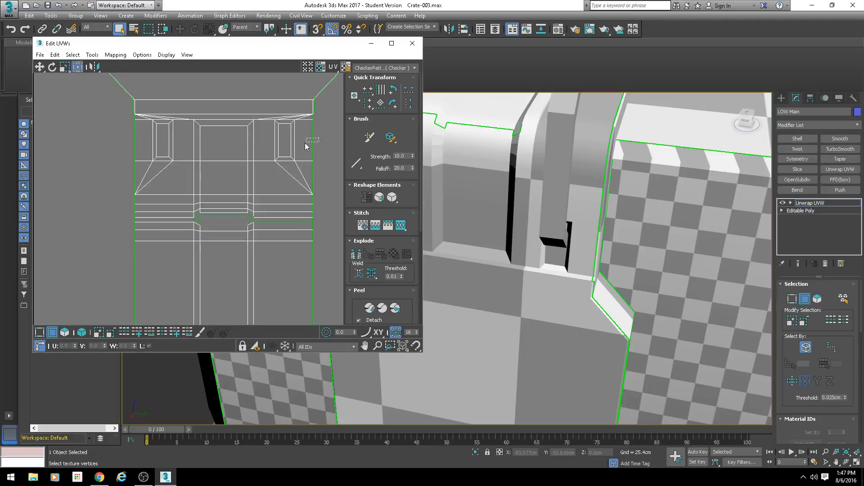
pyautogui.click(313, 157)
pyautogui.press('s')
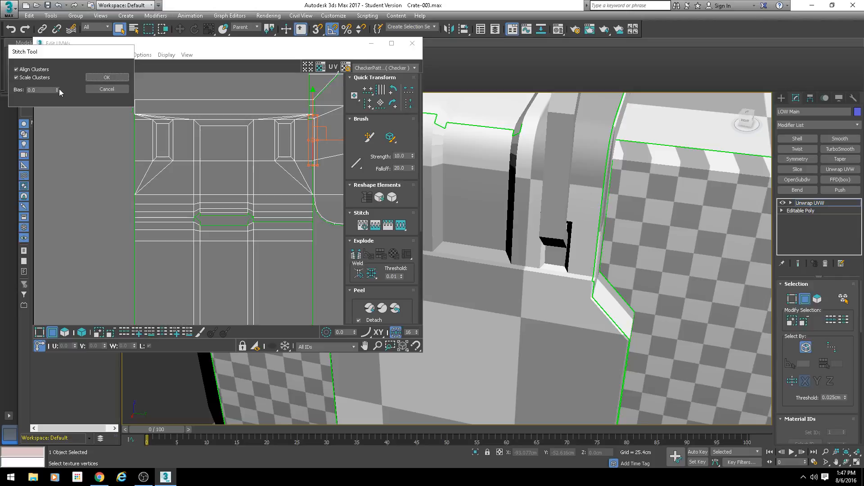
pyautogui.click(107, 77)
# Step: Cancel a trial stitch of the strap's lower right side edge and undo the side shell's stitch
pyautogui.moveTo(334, 252); pyautogui.dragTo(258, 187, button='middle')
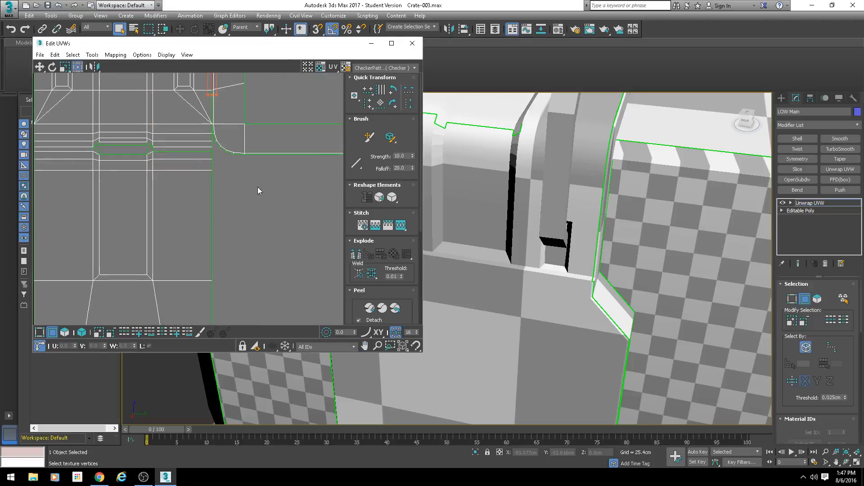
pyautogui.click(211, 207)
pyautogui.press('s')
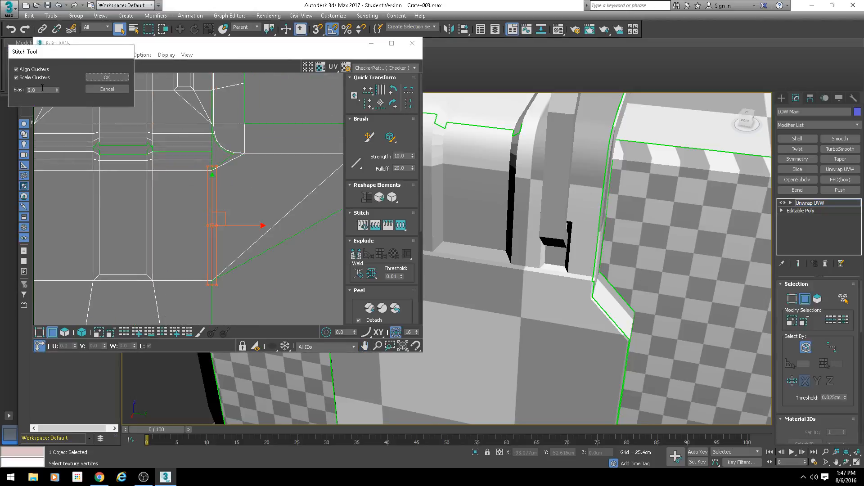
pyautogui.click(98, 89)
pyautogui.hotkey('ctrl', 'z')
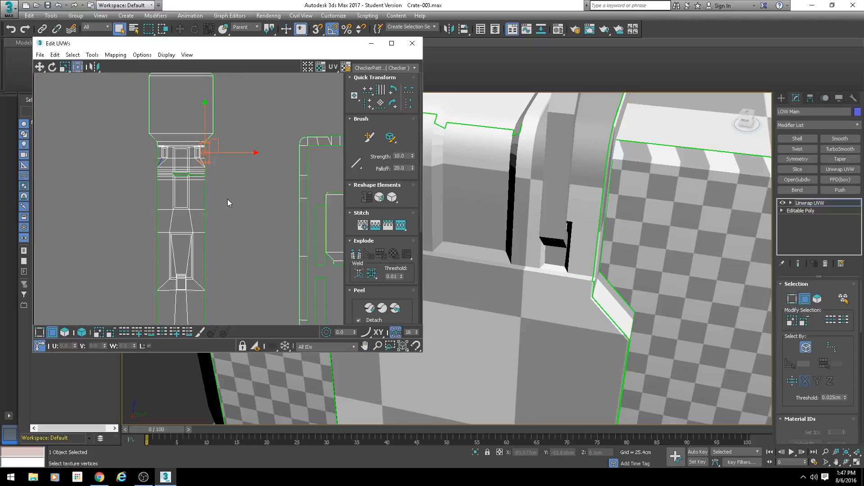
# Step: Stitch the upper edge of the center gap at the strap's lower seam with a bias of 0.5
pyautogui.scroll(3, 196, 221)
pyautogui.moveTo(182, 317); pyautogui.dragTo(182, 213, button='middle')
pyautogui.scroll(3, 182, 212)
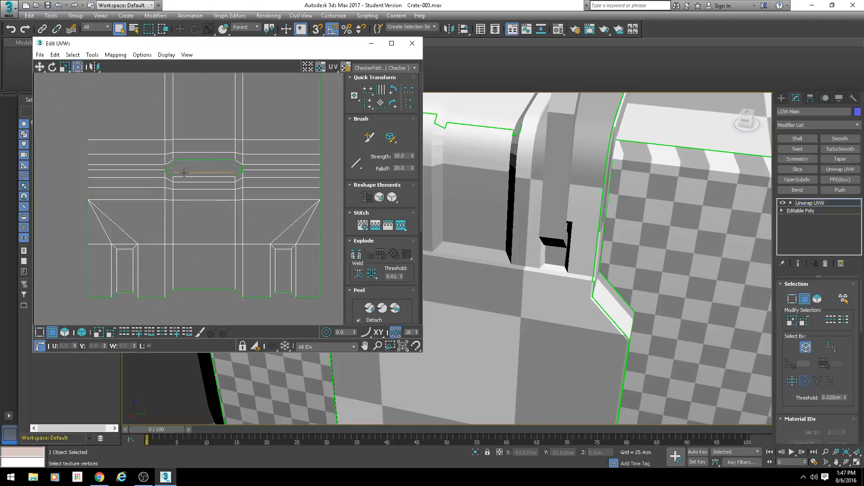
pyautogui.click(189, 161)
pyautogui.scroll(2, 190, 179)
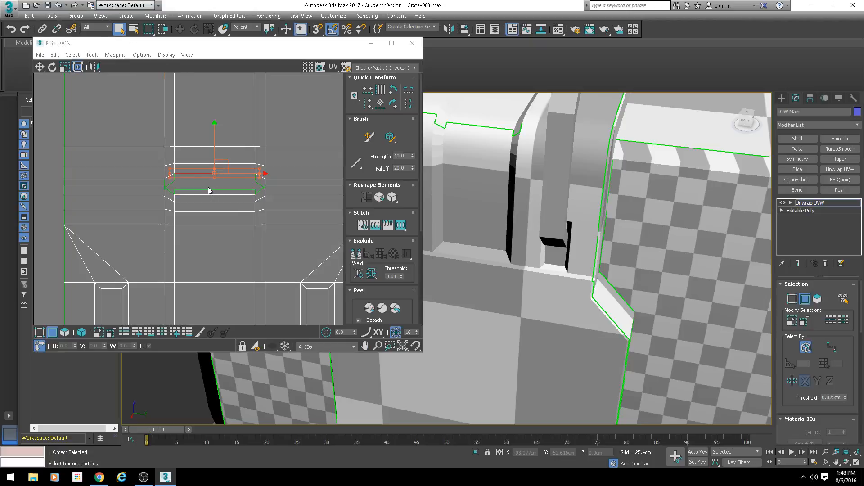
pyautogui.press('s')
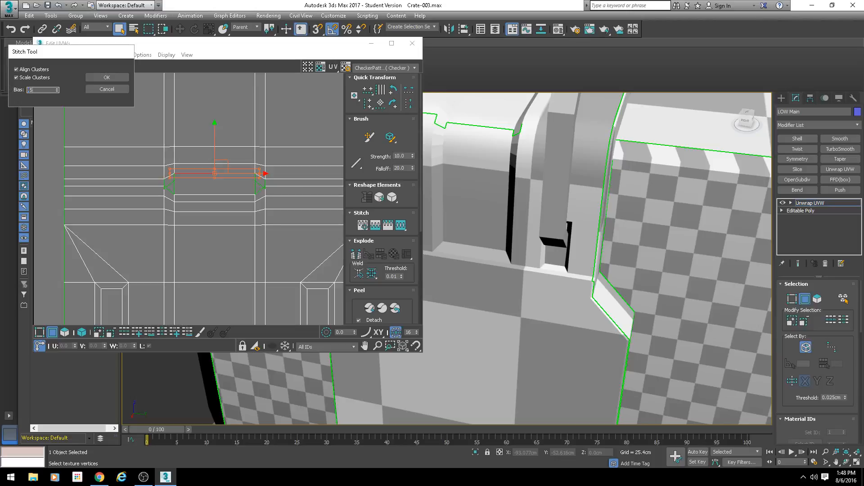
pyautogui.click(96, 79)
# Step: Stitch the small open corner edges at both ends of the closed center gap
pyautogui.click(169, 194)
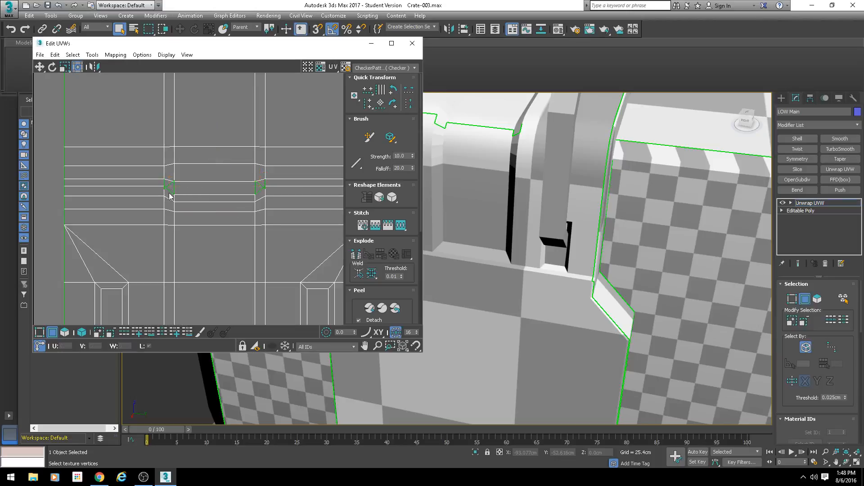
pyautogui.scroll(2, 191, 198)
pyautogui.press('s')
pyautogui.press('Return')
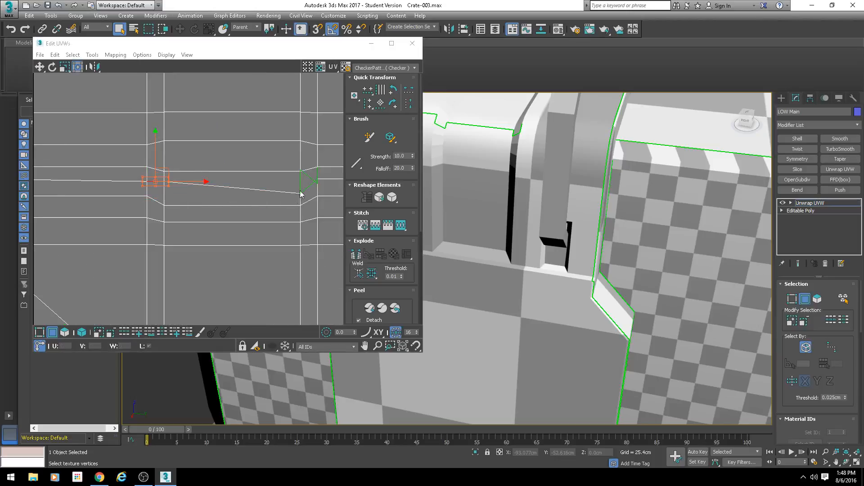
pyautogui.click(310, 185)
pyautogui.scroll(-3, 226, 196)
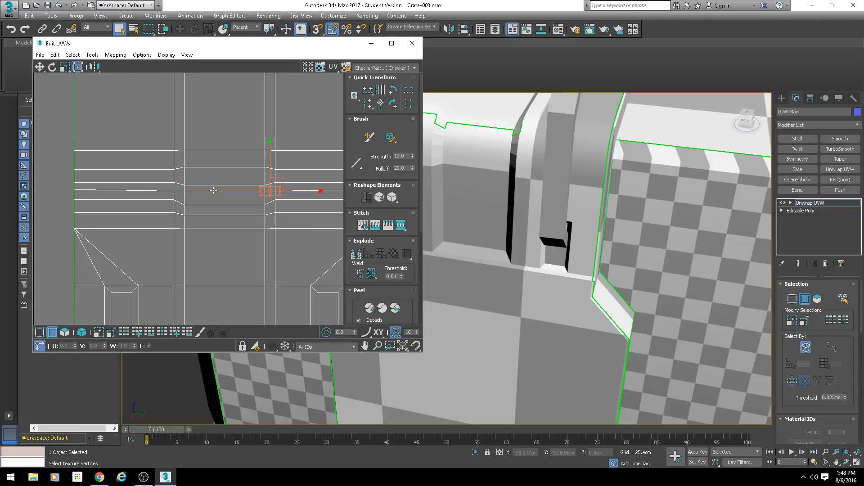
# Step: Straighten the horizontal edge loops across the strap's lower seam by aligning each loop to its own level line
pyautogui.doubleClick(218, 186)
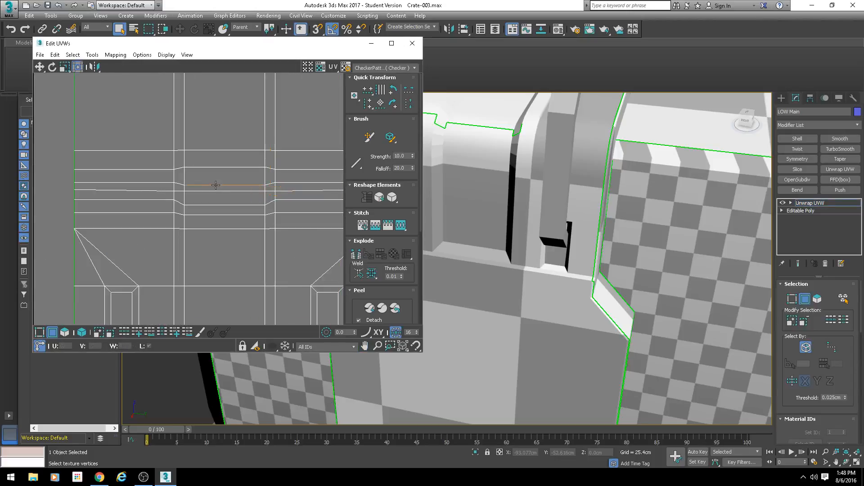
pyautogui.click(378, 90)
pyautogui.doubleClick(196, 169)
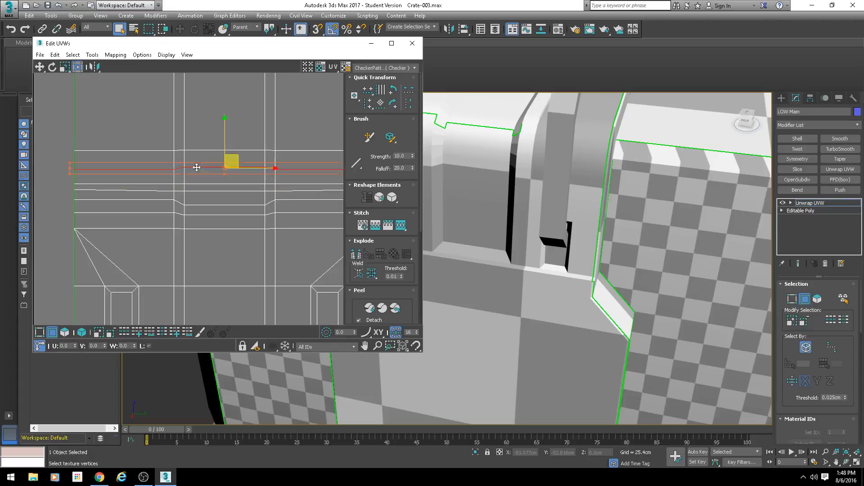
pyautogui.click(369, 91)
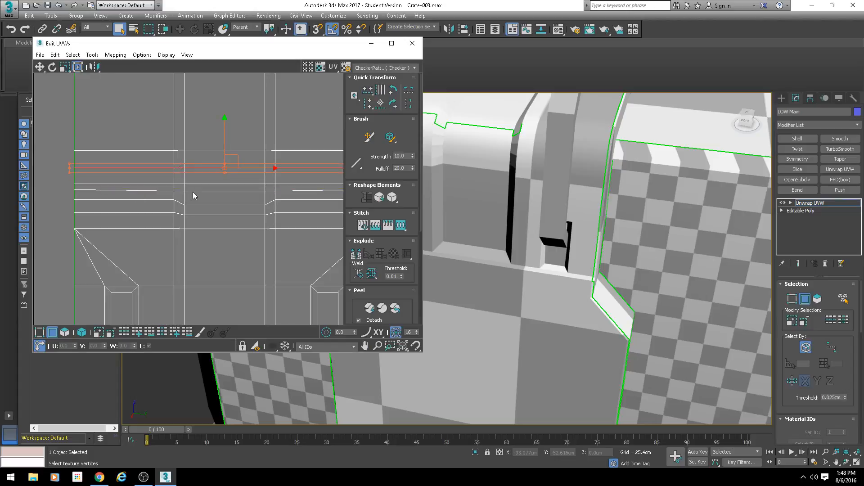
pyautogui.doubleClick(194, 205)
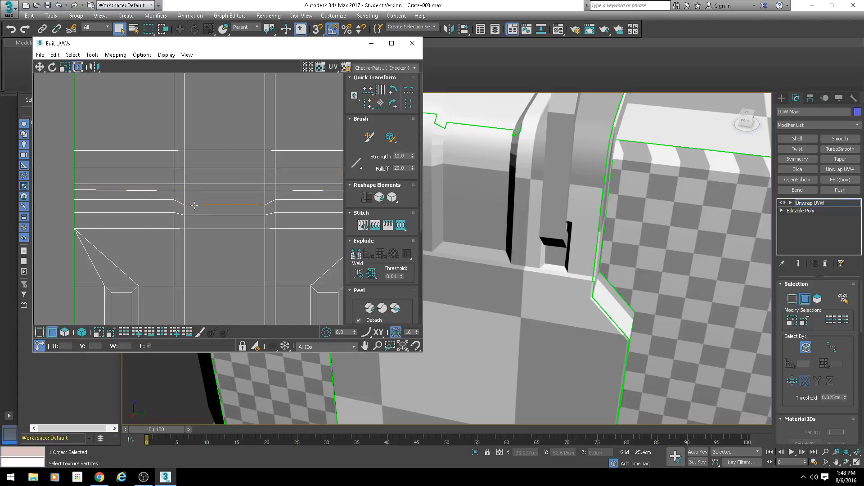
pyautogui.click(367, 95)
pyautogui.doubleClick(144, 190)
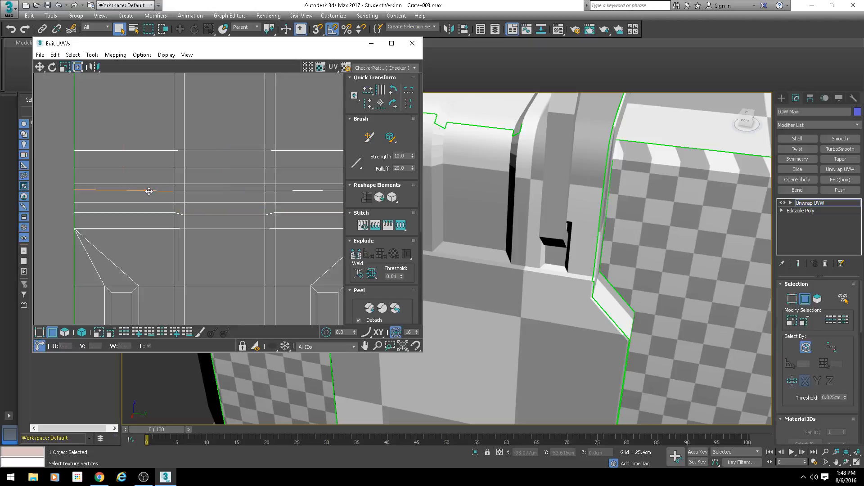
pyautogui.click(367, 90)
pyautogui.moveTo(209, 188); pyautogui.dragTo(209, 181)
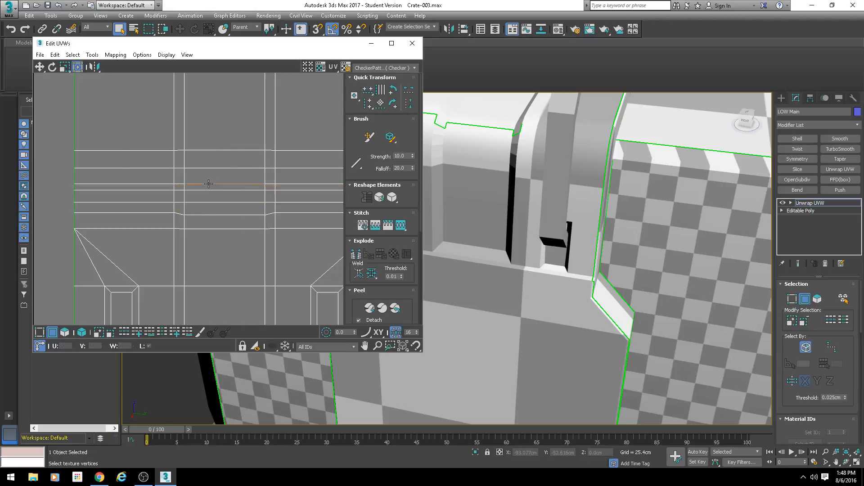
pyautogui.scroll(-4, 210, 220)
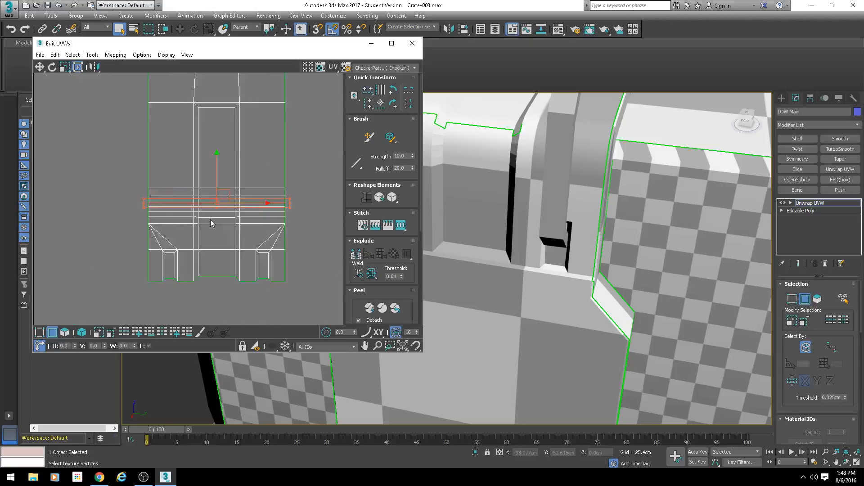
# Step: Stitch the lower edge of the center gap at the strap's upper seam
pyautogui.click(275, 128)
pyautogui.moveTo(275, 126); pyautogui.dragTo(253, 253, button='middle')
pyautogui.moveTo(206, 151); pyautogui.dragTo(195, 288, button='middle')
pyautogui.scroll(2, 199, 145)
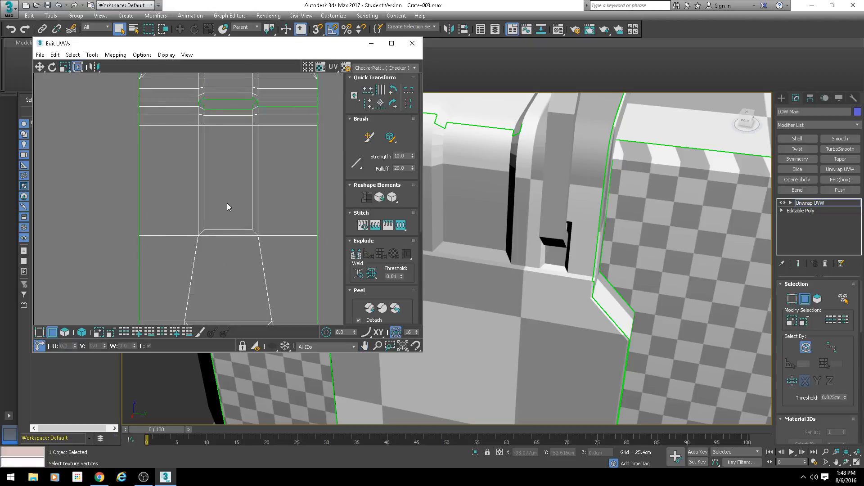
pyautogui.scroll(-3, 227, 203)
pyautogui.moveTo(247, 130); pyautogui.dragTo(237, 163, button='middle')
pyautogui.scroll(5, 207, 181)
pyautogui.click(205, 180)
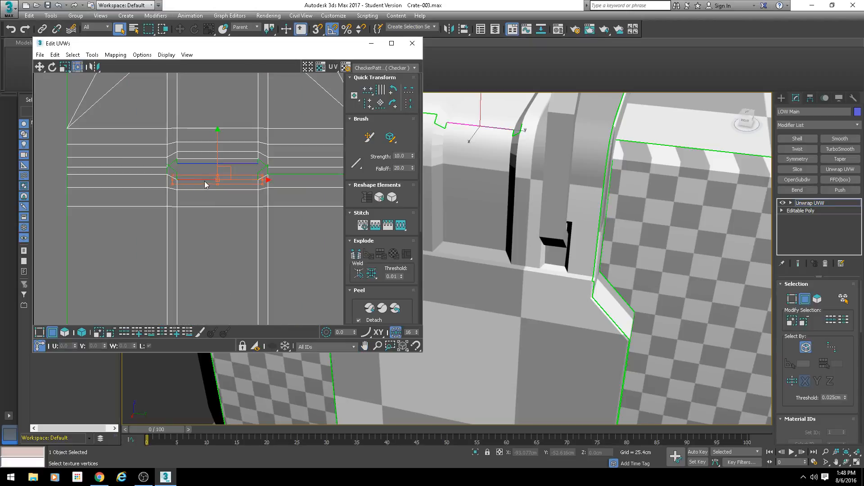
pyautogui.moveTo(204, 185); pyautogui.dragTo(189, 170)
pyautogui.click(172, 168)
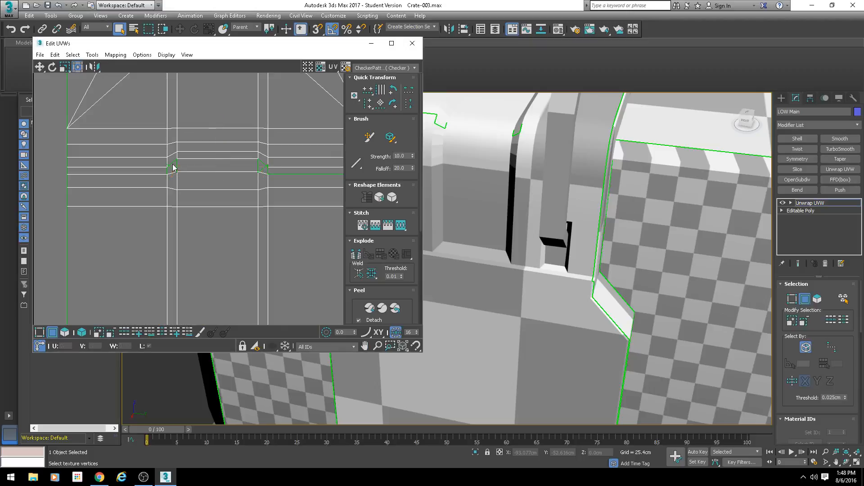
# Step: Stitch the small corner edges at both ends of the closed center gap in the strap's upper seam
pyautogui.click(173, 164)
pyautogui.hotkey('ctrl', 'w')
pyautogui.click(263, 164)
pyautogui.hotkey('ctrl', 'w')
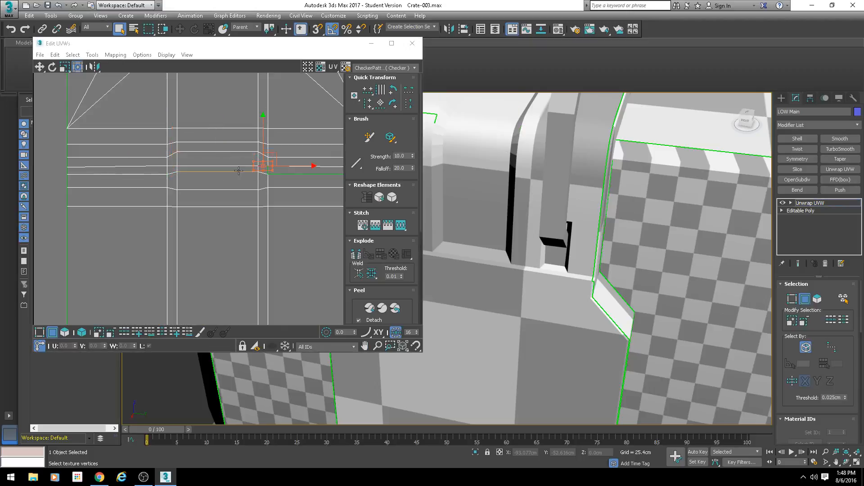
# Step: Stitch the remaining open edge running from the closed gap to the right side of the strap's upper seam
pyautogui.click(238, 171)
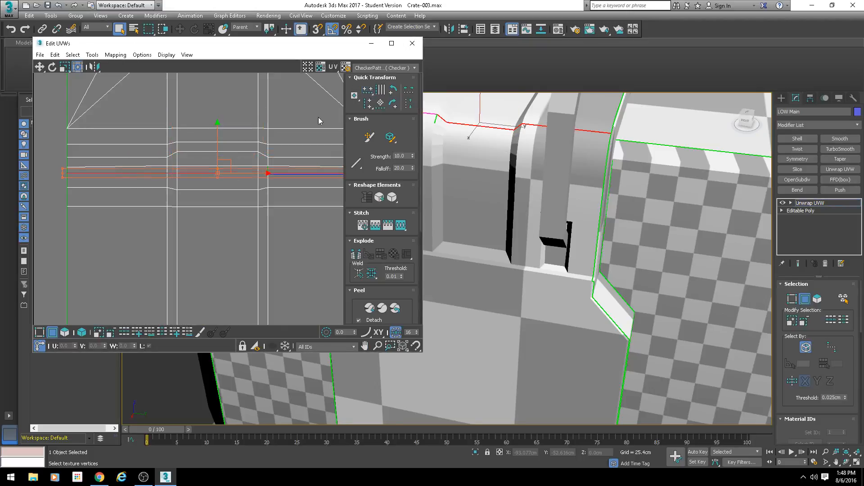
pyautogui.click(190, 168)
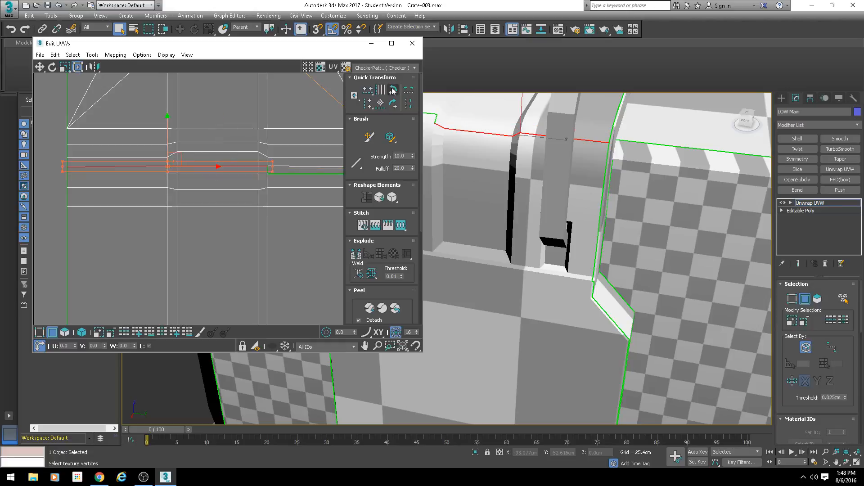
pyautogui.click(299, 171)
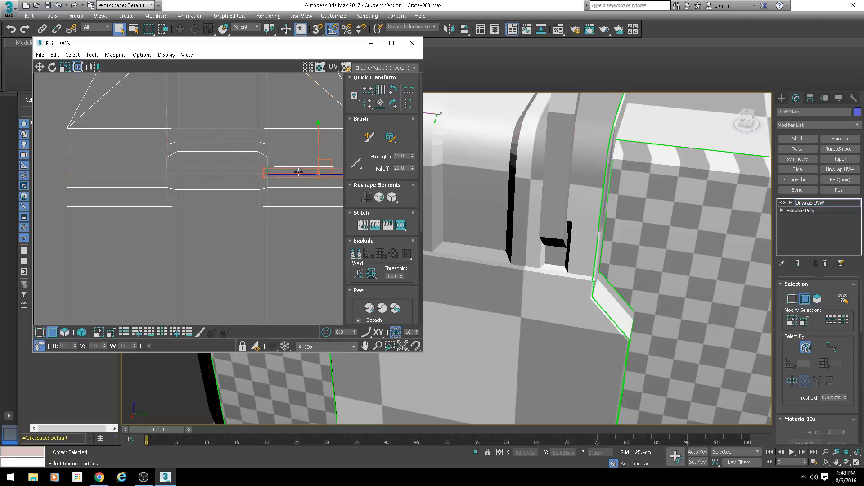
# Step: Align the two edge loops along the strap's upper seam and the two loops just above it into straight horizontal lines
pyautogui.doubleClick(249, 173)
pyautogui.click(367, 90)
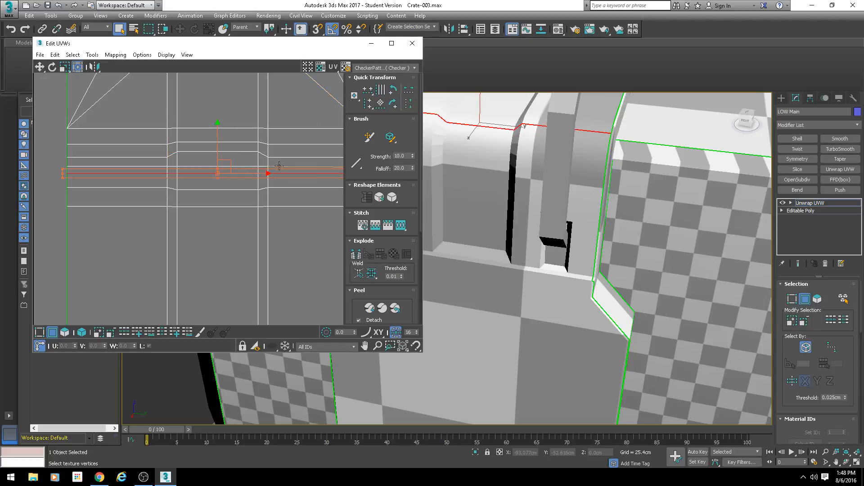
pyautogui.click(280, 168)
pyautogui.doubleClick(281, 169)
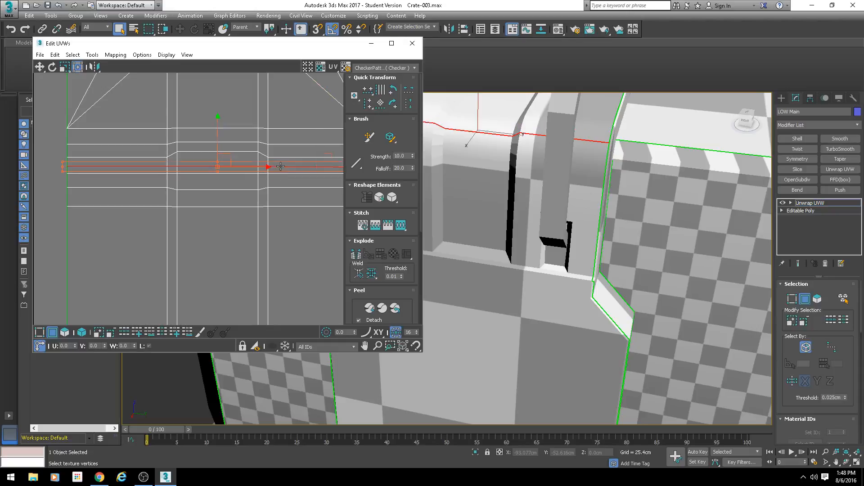
pyautogui.click(239, 151)
pyautogui.doubleClick(238, 152)
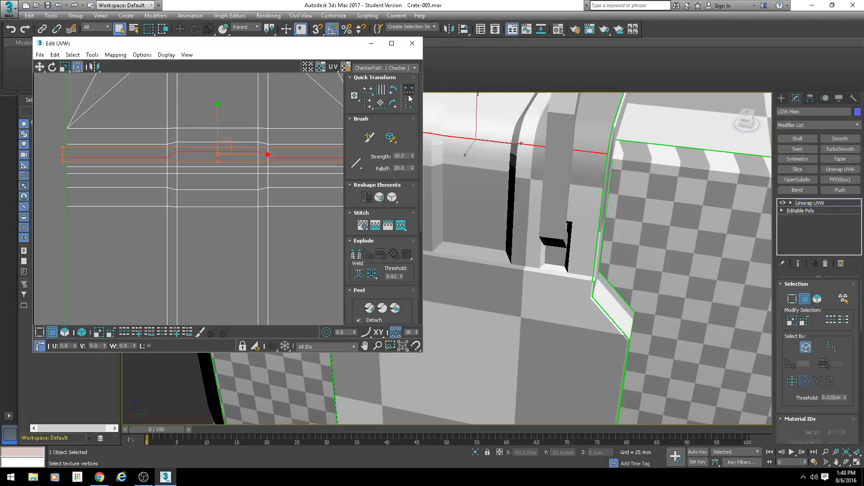
pyautogui.click(368, 94)
pyautogui.doubleClick(278, 144)
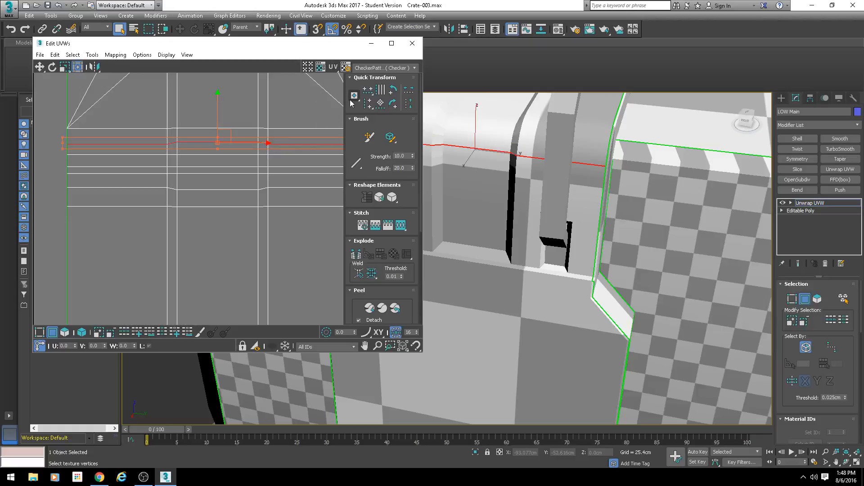
pyautogui.click(367, 94)
# Step: Align the two edge loops just below the strap's upper seam into straight horizontal lines
pyautogui.click(282, 189)
pyautogui.doubleClick(282, 189)
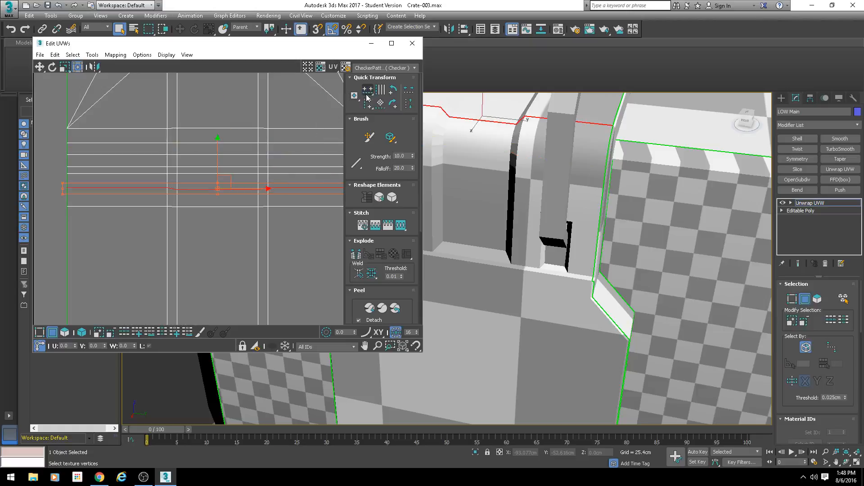
pyautogui.doubleClick(308, 206)
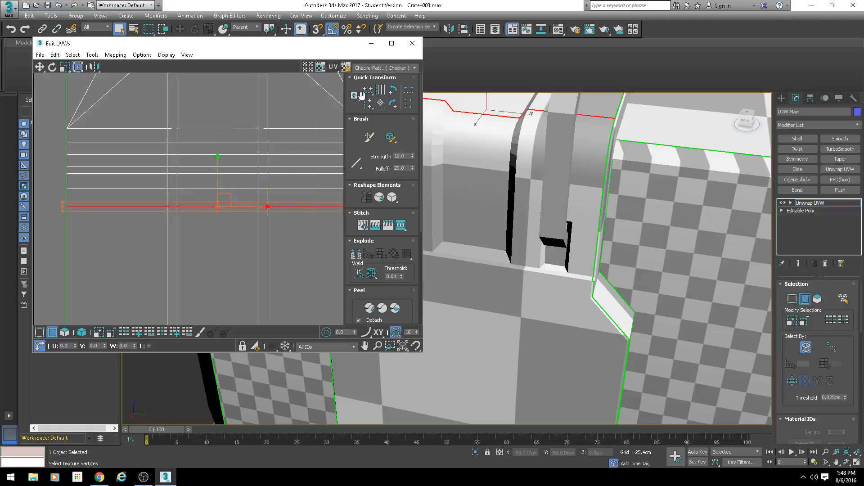
pyautogui.click(366, 93)
pyautogui.scroll(-8, 286, 184)
pyautogui.moveTo(286, 184); pyautogui.dragTo(263, 185, button='middle')
pyautogui.scroll(-3, 512, 231)
# Step: Select the whole C-shaped shell nearest the strap as an element and check where it sits on the crate
pyautogui.moveTo(511, 230); pyautogui.dragTo(529, 187, button='middle')
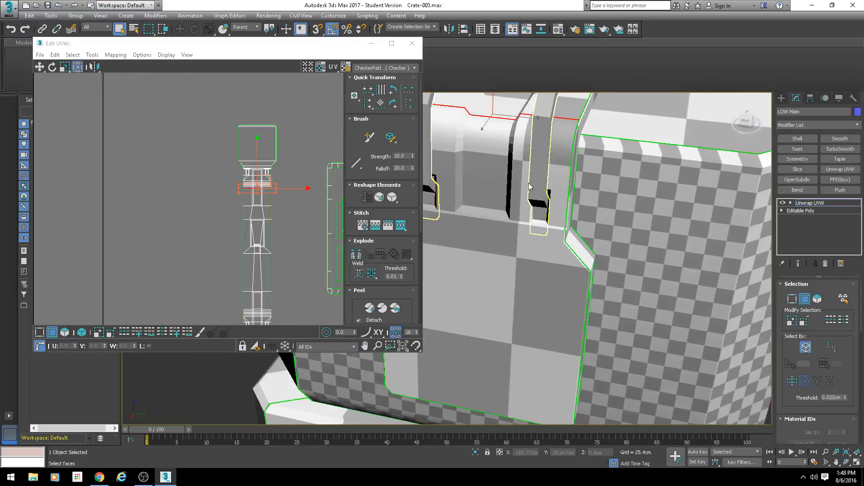
pyautogui.scroll(-2, 529, 187)
pyautogui.scroll(2, 308, 203)
pyautogui.moveTo(308, 203); pyautogui.dragTo(239, 165, button='middle')
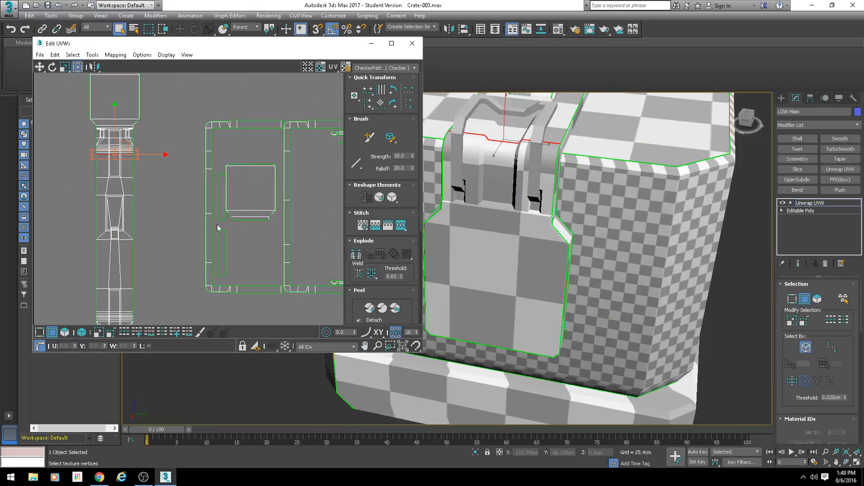
pyautogui.moveTo(217, 224); pyautogui.dragTo(239, 218, button='middle')
pyautogui.click(82, 332)
pyautogui.click(65, 332)
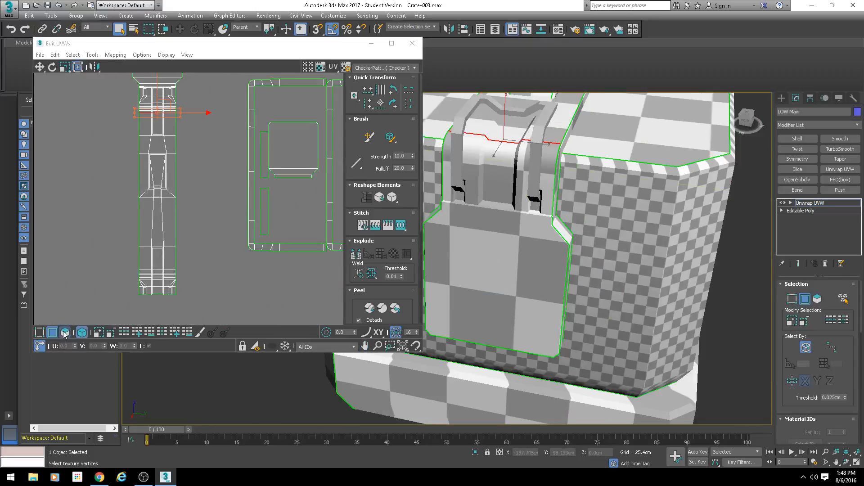
pyautogui.click(267, 246)
pyautogui.scroll(-2, 302, 223)
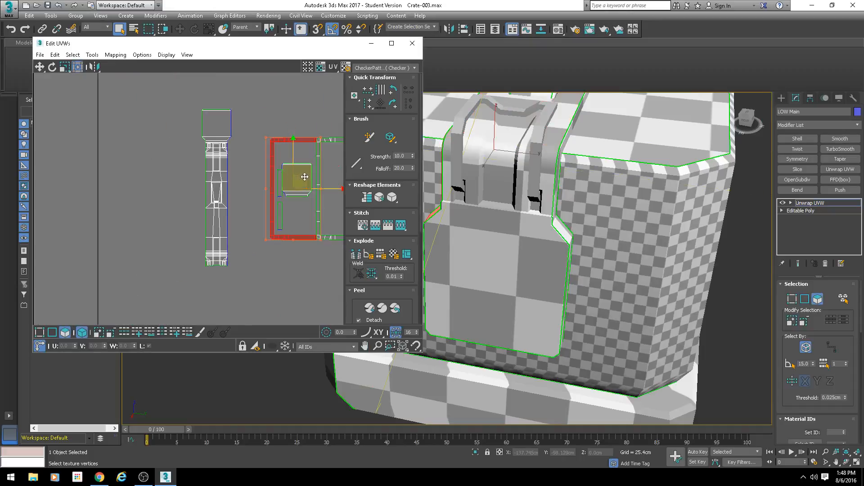
pyautogui.keyDown('alt'); pyautogui.moveTo(536, 211); pyautogui.dragTo(560, 314, button='middle'); pyautogui.keyUp('alt')
pyautogui.scroll(-3, 575, 220)
pyautogui.moveTo(284, 186); pyautogui.dragTo(252, 159, button='middle')
pyautogui.scroll(5, 253, 160)
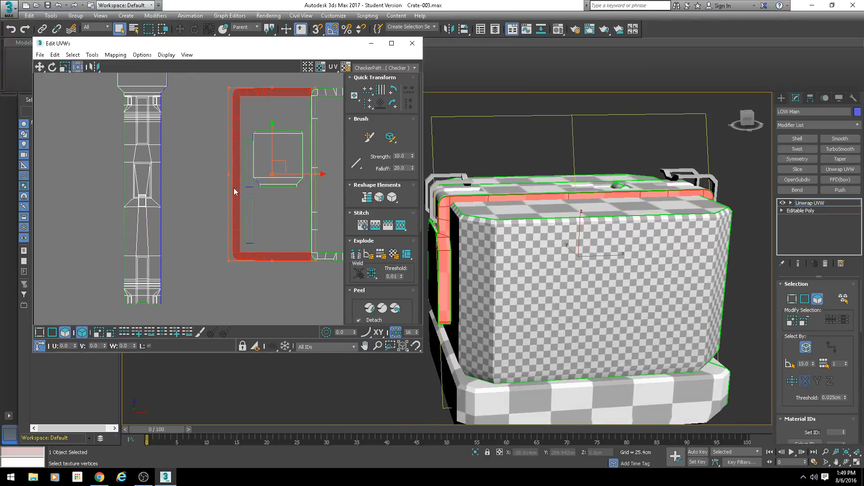
# Step: Move the selected C-shaped shell closer to the strap, clear of the neighbouring C-shaped shell
pyautogui.scroll(8, 245, 203)
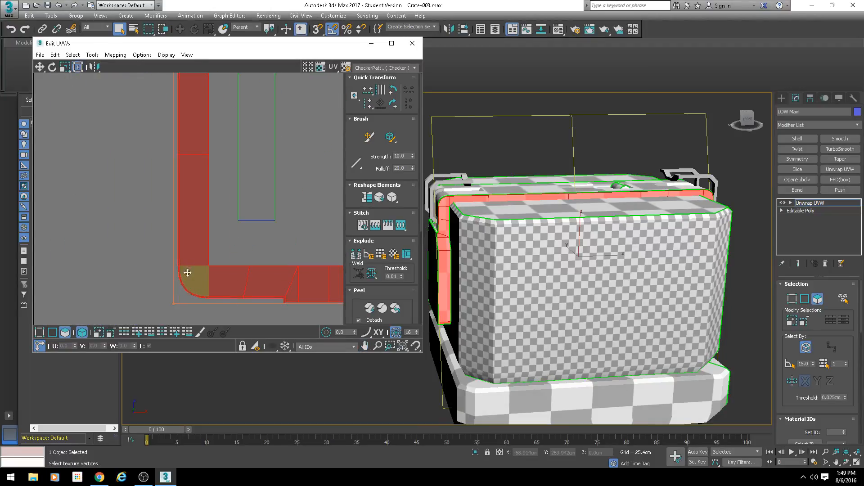
pyautogui.scroll(-5, 211, 289)
pyautogui.click(216, 200)
pyautogui.moveTo(215, 201); pyautogui.dragTo(173, 213)
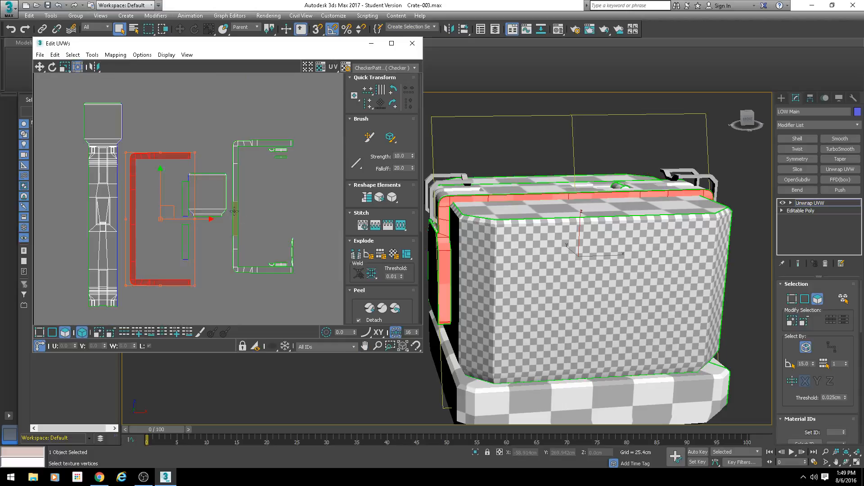
pyautogui.click(206, 198)
pyautogui.moveTo(207, 198); pyautogui.dragTo(220, 178, button='middle')
# Step: Switch to individual edge selection and stitch the narrow strip and the wide end plate onto the strap's lower end
pyautogui.scroll(3, 147, 310)
pyautogui.click(53, 334)
pyautogui.scroll(4, 188, 193)
pyautogui.click(248, 178)
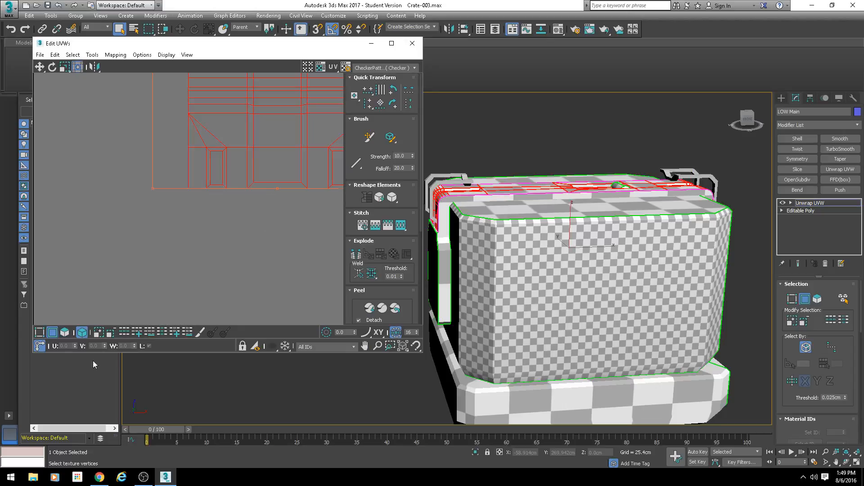
pyautogui.click(229, 262)
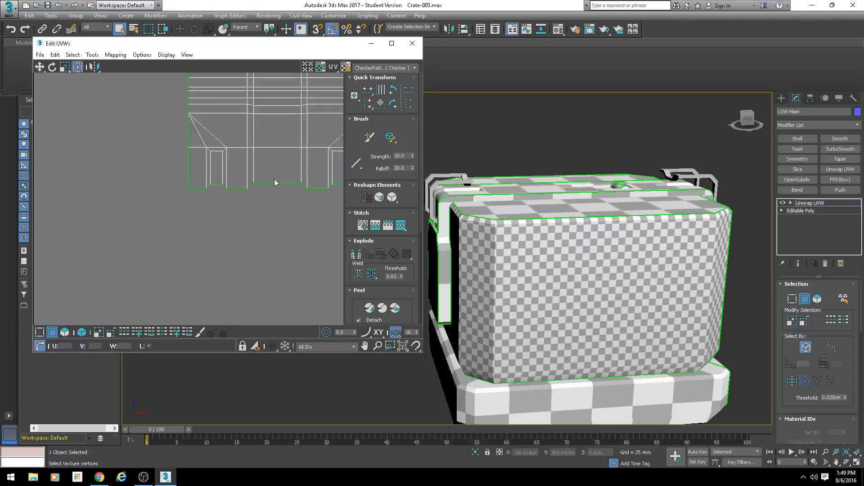
pyautogui.click(274, 182)
pyautogui.moveTo(291, 222); pyautogui.dragTo(249, 230, button='middle')
pyautogui.press('s')
pyautogui.press('Return')
pyautogui.click(225, 205)
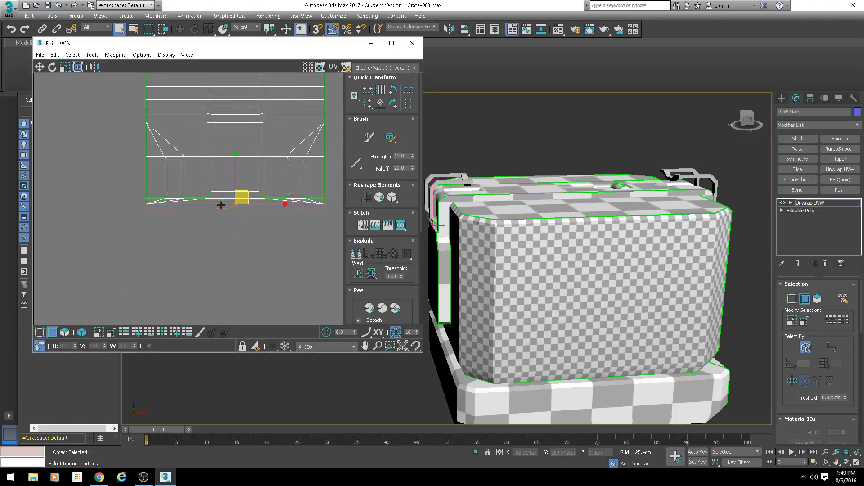
pyautogui.press('s')
pyautogui.press('Return')
# Step: Stitch the open edges around the left recess at the strap's lower end to the attached end piece
pyautogui.scroll(3, 159, 197)
pyautogui.click(158, 199)
pyautogui.press('s')
pyautogui.press('Return')
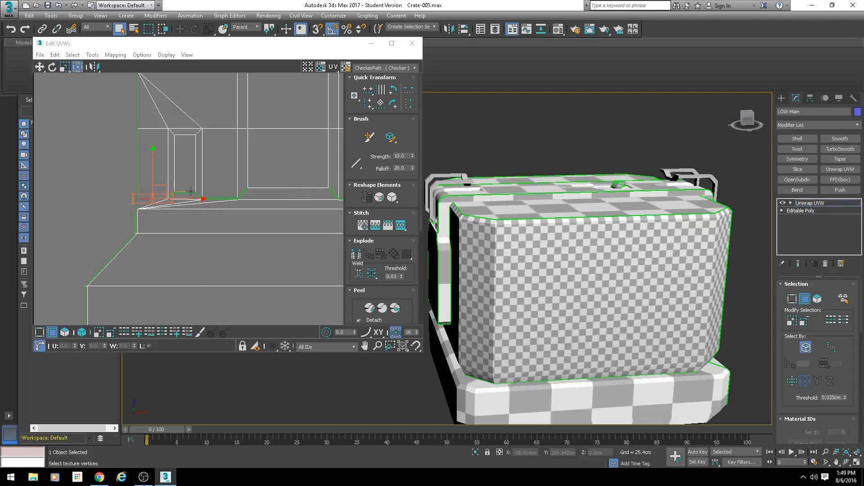
pyautogui.click(185, 193)
pyautogui.press('s')
pyautogui.press('Return')
pyautogui.click(219, 198)
pyautogui.press('s')
pyautogui.press('Return')
# Step: Stitch the open edges around the right recess at the strap's lower end to the end piece with a bias of 0.5
pyautogui.moveTo(291, 214); pyautogui.dragTo(161, 221, button='middle')
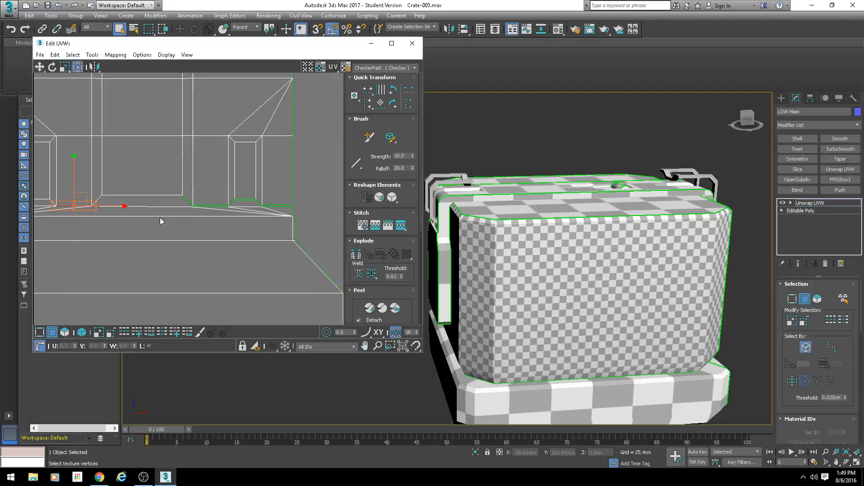
pyautogui.click(244, 201)
pyautogui.press('s')
pyautogui.press('Return')
pyautogui.click(276, 207)
pyautogui.press('s')
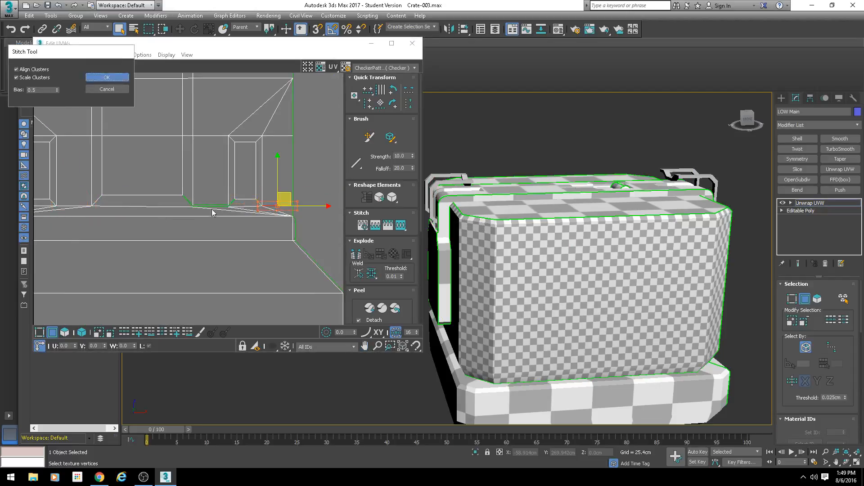
pyautogui.press('Return')
pyautogui.click(212, 208)
pyautogui.press('s')
pyautogui.press('Return')
pyautogui.click(212, 207)
pyautogui.press('s')
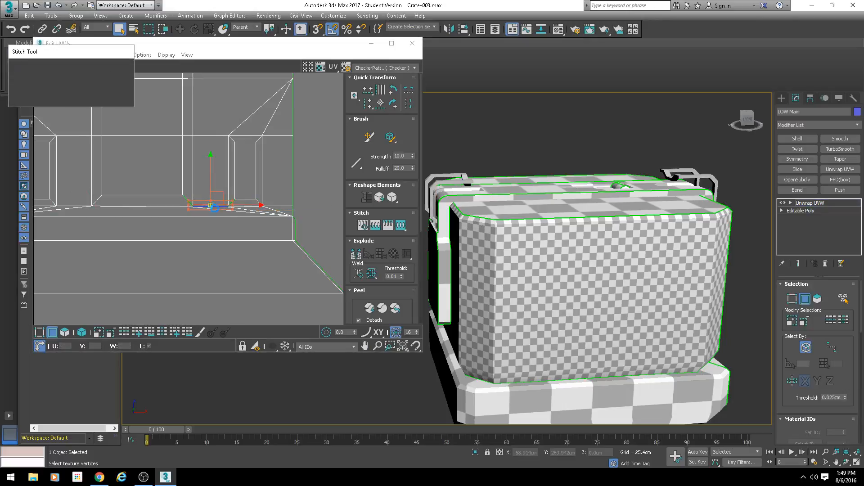
pyautogui.press('Return')
pyautogui.scroll(-3, 218, 227)
pyautogui.scroll(-5, 198, 266)
pyautogui.moveTo(196, 280); pyautogui.dragTo(197, 178, button='middle')
pyautogui.scroll(-4, 509, 242)
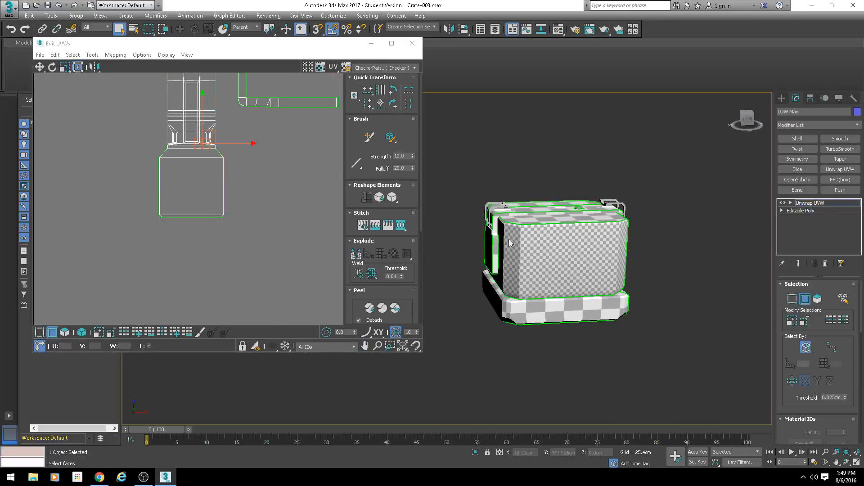
# Step: Examine the outer edges of the end plates at both ends of the strap shell and the matching plate on the crate
pyautogui.keyDown('alt'); pyautogui.moveTo(503, 244); pyautogui.dragTo(522, 238, button='middle'); pyautogui.keyUp('alt')
pyautogui.scroll(5, 528, 248)
pyautogui.moveTo(199, 210); pyautogui.dragTo(167, 313, button='middle')
pyautogui.scroll(-3, 202, 234)
pyautogui.scroll(-2, 264, 176)
pyautogui.moveTo(267, 136); pyautogui.dragTo(245, 170)
pyautogui.scroll(3, 216, 113)
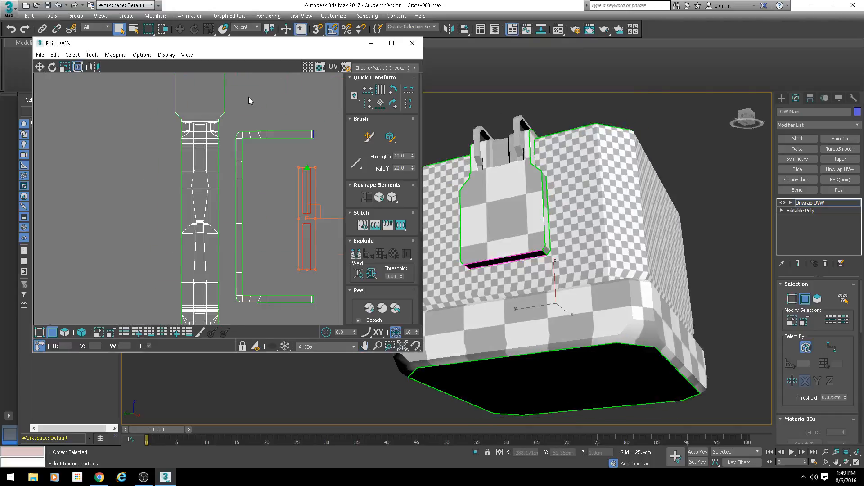
pyautogui.scroll(1, 249, 98)
pyautogui.moveTo(247, 111); pyautogui.dragTo(228, 233, button='middle')
pyautogui.click(167, 182)
pyautogui.scroll(2, 165, 189)
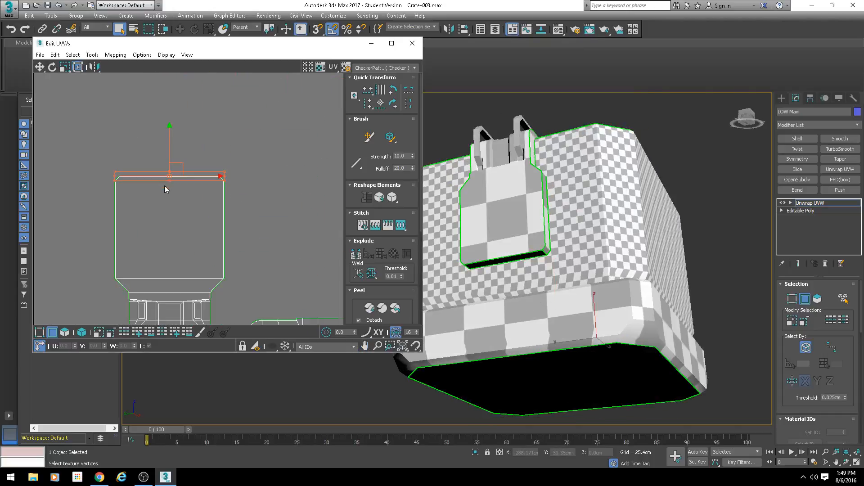
pyautogui.scroll(-3, 192, 275)
pyautogui.moveTo(184, 311); pyautogui.dragTo(178, 97, button='middle')
pyautogui.scroll(1, 186, 246)
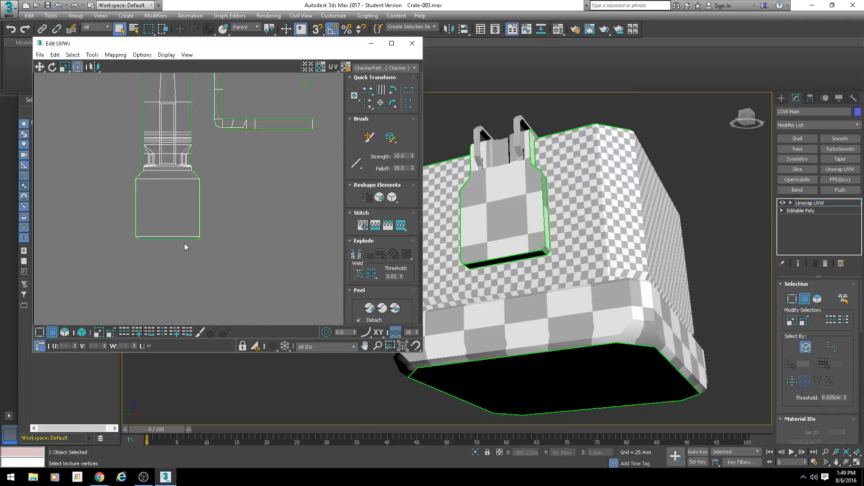
# Step: Stitch the thin underside strip onto the outer edge of the strap's lower end plate with a bias of 0.5
pyautogui.scroll(1, 180, 244)
pyautogui.click(172, 238)
pyautogui.press('s')
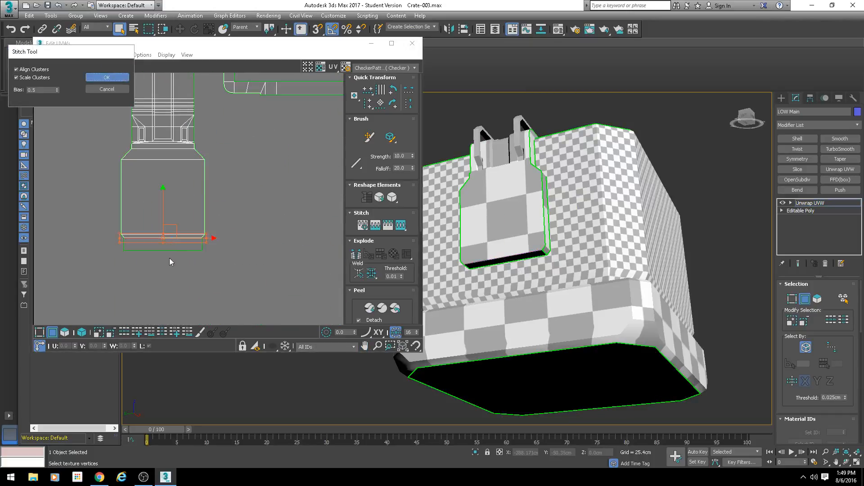
pyautogui.press('Return')
pyautogui.click(205, 268)
pyautogui.moveTo(207, 268); pyautogui.dragTo(218, 258, button='middle')
# Step: Save the crate scene under its existing file name
pyautogui.hotkey('ctrl', 's')
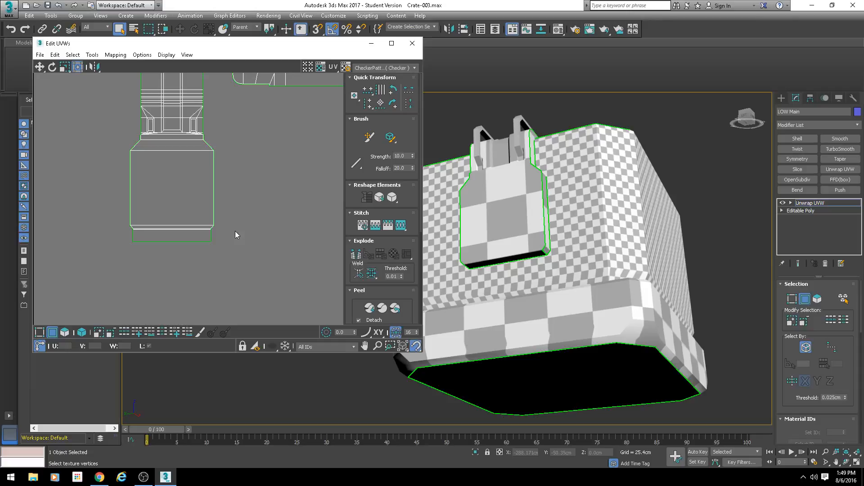
pyautogui.click(40, 54)
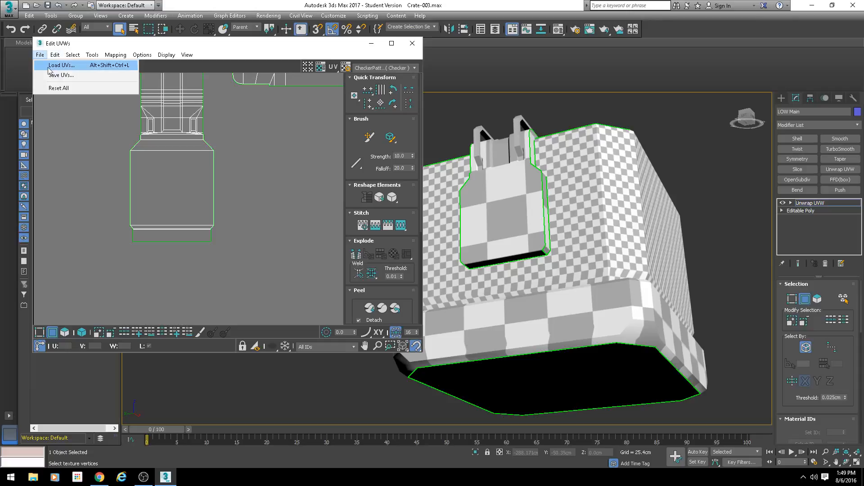
pyautogui.click(266, 144)
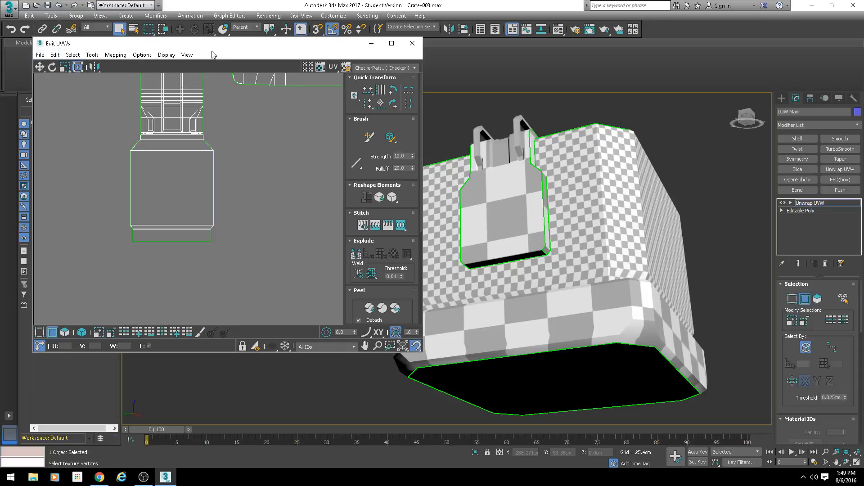
pyautogui.moveTo(245, 47); pyautogui.dragTo(360, 102)
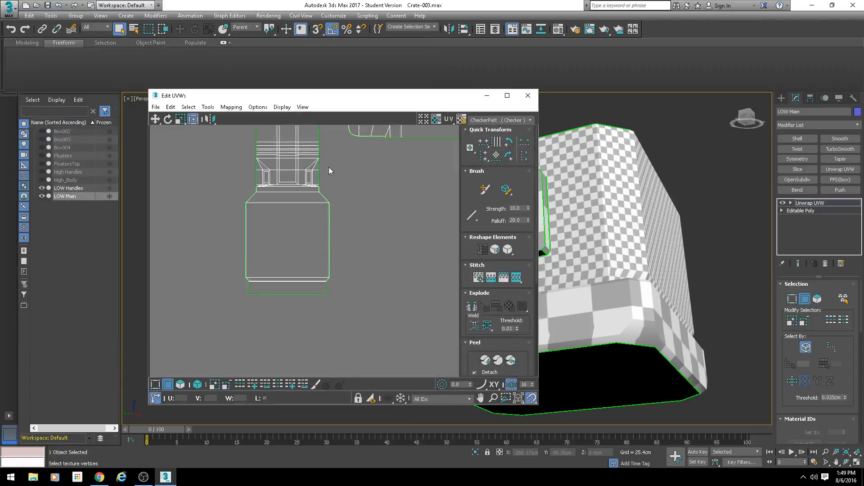
pyautogui.scroll(-3, 244, 246)
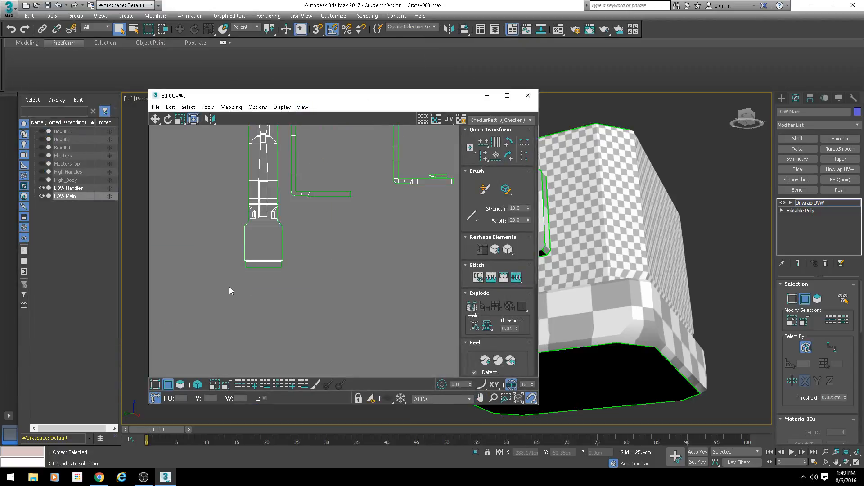
pyautogui.click(9, 9)
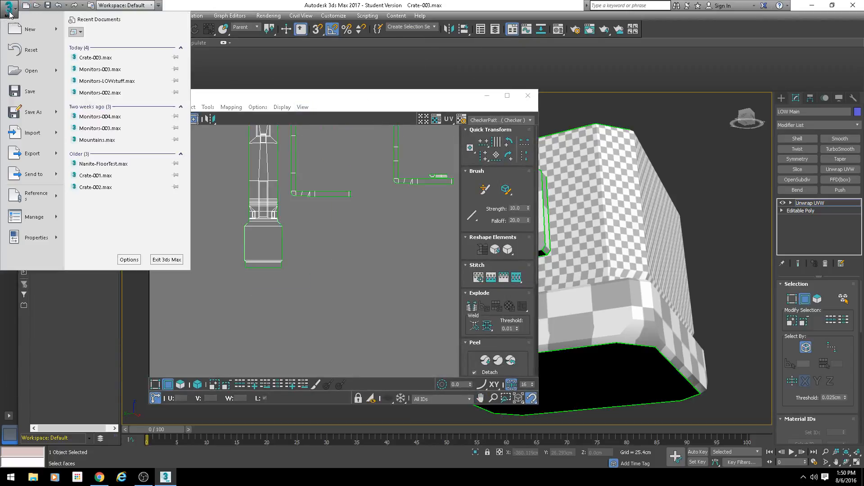
pyautogui.click(33, 93)
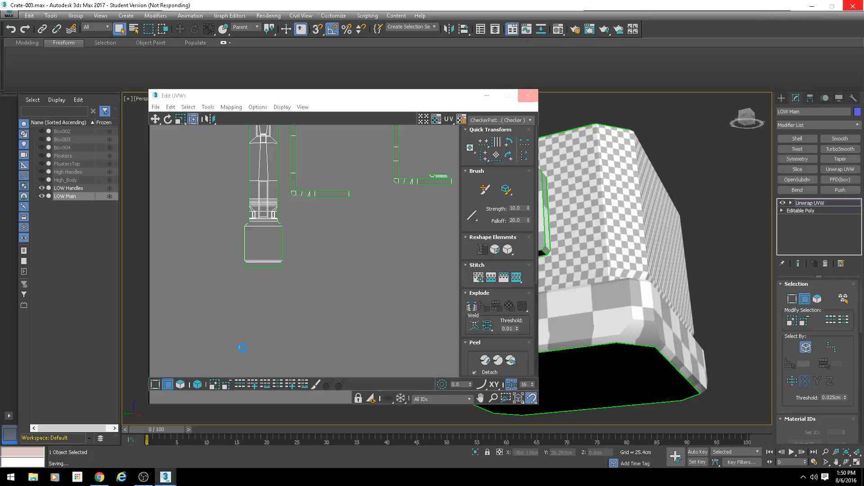
# Step: Stitch the matching ribbed piece onto the lower edge of the small ribbed strip beside the C-shaped shell's arm
pyautogui.scroll(5, 342, 277)
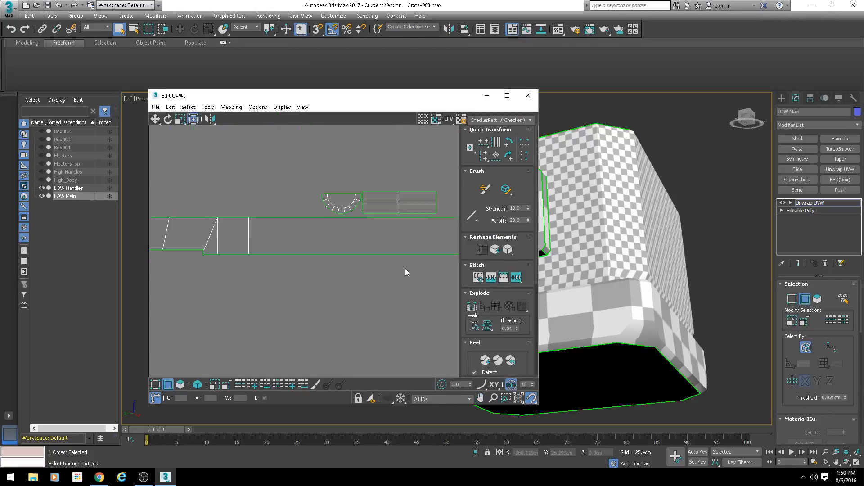
pyautogui.scroll(-4, 342, 251)
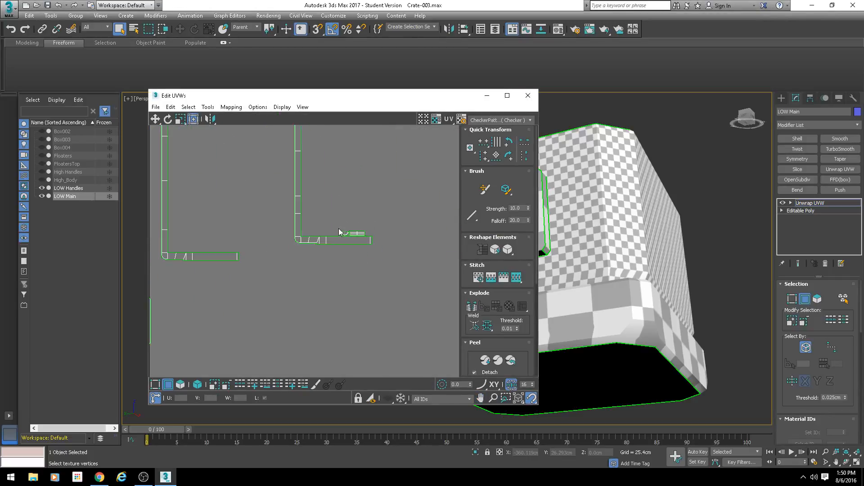
pyautogui.scroll(3, 352, 248)
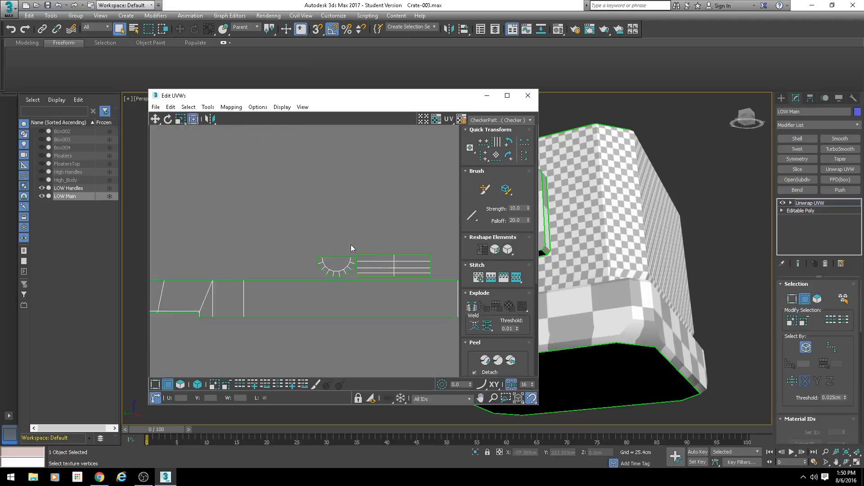
pyautogui.doubleClick(380, 254)
pyautogui.moveTo(394, 287); pyautogui.dragTo(337, 288, button='middle')
pyautogui.press('s')
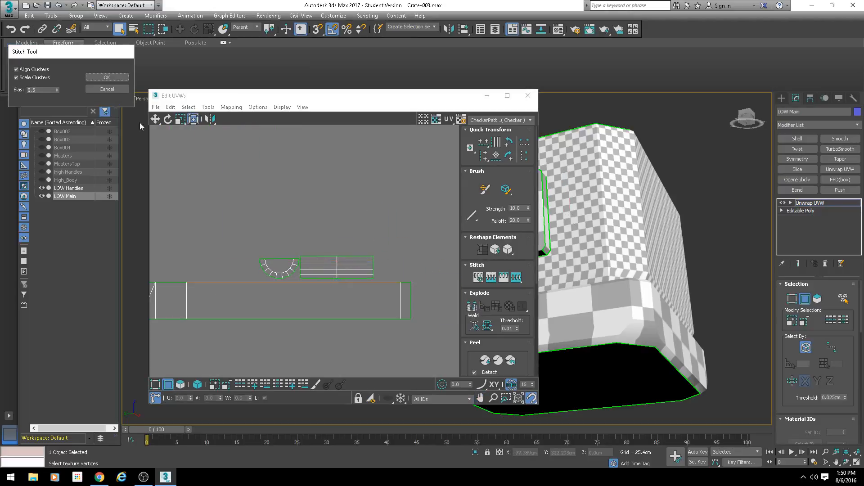
pyautogui.click(106, 78)
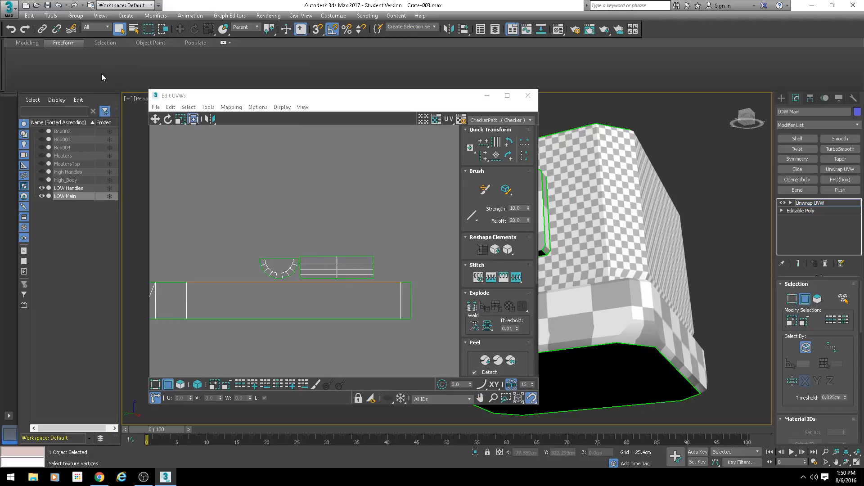
pyautogui.doubleClick(314, 279)
pyautogui.press('s')
pyautogui.press('Return')
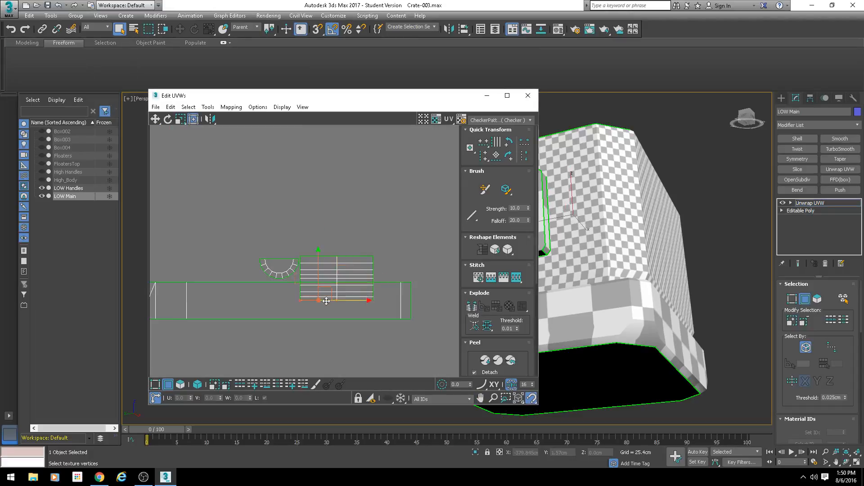
# Step: Stitch the remaining narrow strip onto the new bottom edge of the enlarged ribbed shell
pyautogui.doubleClick(327, 301)
pyautogui.press('s')
pyautogui.press('Return')
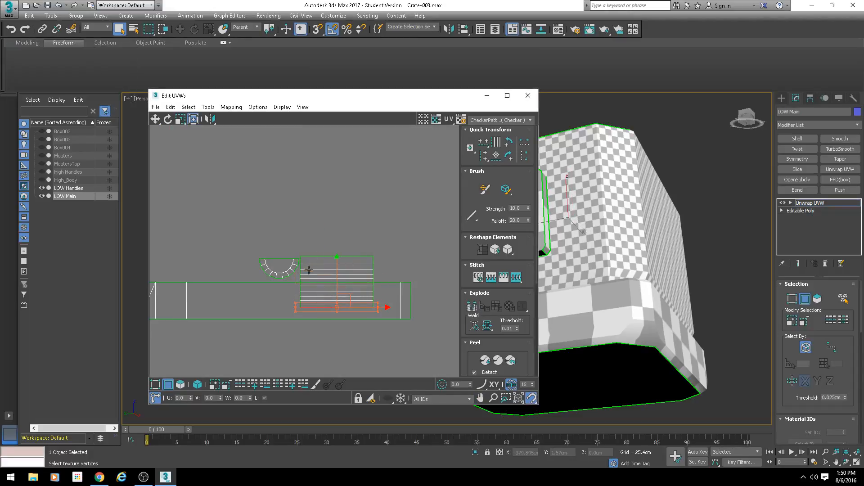
# Step: Select the border of the small semicircular shell and examine the matching cylinder end cap on the crate's lid
pyautogui.scroll(-4, 306, 220)
pyautogui.moveTo(322, 203); pyautogui.dragTo(302, 333, button='middle')
pyautogui.moveTo(285, 162); pyautogui.dragTo(318, 310, button='middle')
pyautogui.scroll(3, 318, 310)
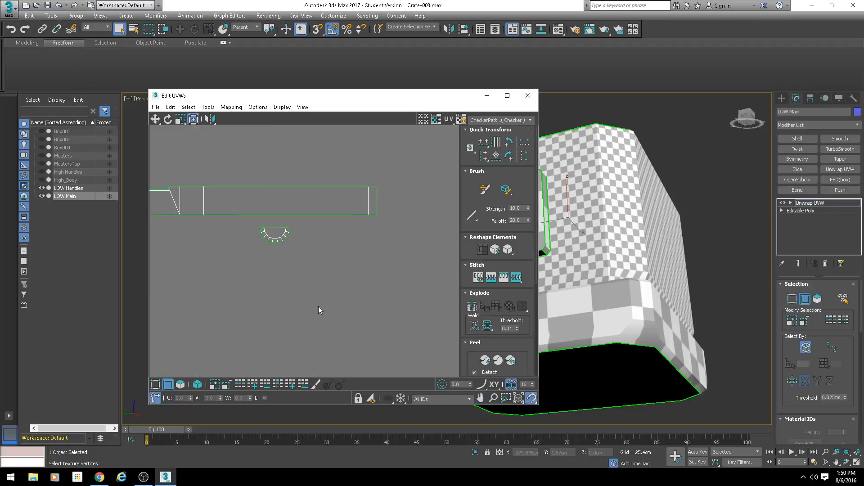
pyautogui.doubleClick(265, 235)
pyautogui.scroll(-6, 614, 231)
pyautogui.keyDown('alt'); pyautogui.moveTo(634, 219); pyautogui.dragTo(619, 295, button='middle'); pyautogui.keyUp('alt')
pyautogui.scroll(5, 623, 216)
pyautogui.scroll(4, 614, 328)
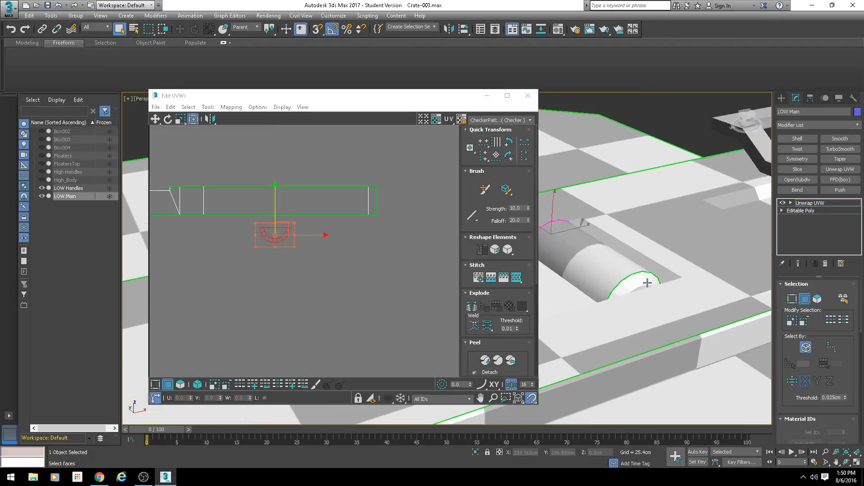
pyautogui.scroll(-5, 347, 245)
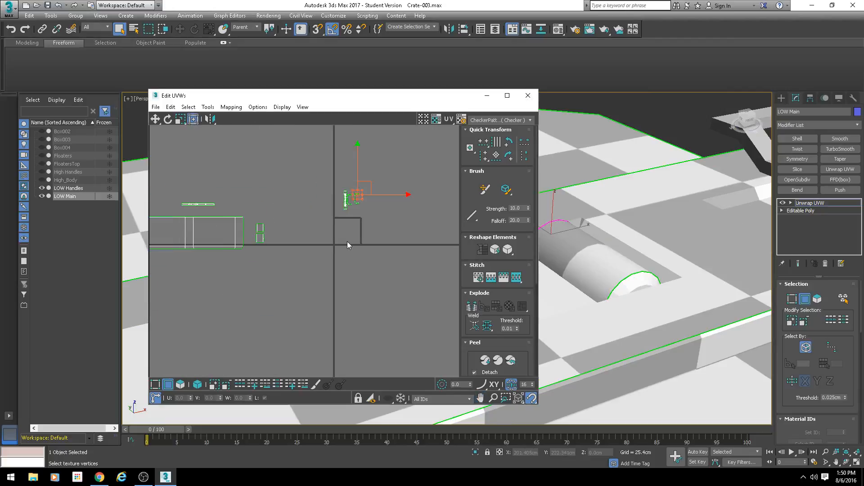
# Step: Switch to polygon selection with whole UV elements selected at once, and review the crate's checker pattern from farther out
pyautogui.click(197, 384)
pyautogui.click(180, 384)
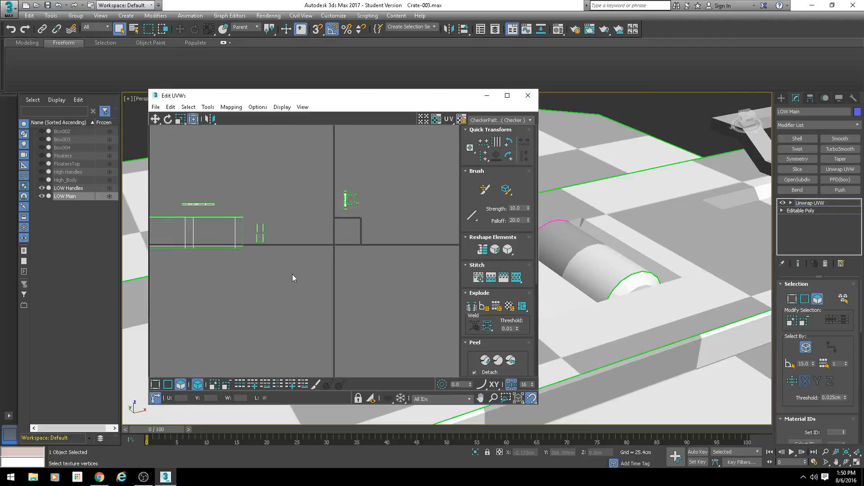
pyautogui.scroll(-4, 310, 257)
pyautogui.scroll(6, 335, 234)
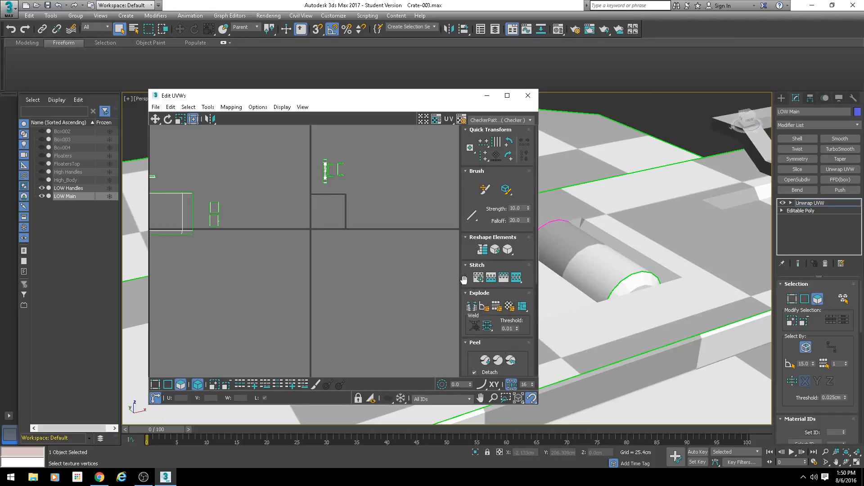
pyautogui.moveTo(464, 276); pyautogui.dragTo(451, 169)
pyautogui.scroll(-2, 423, 304)
pyautogui.scroll(-8, 708, 171)
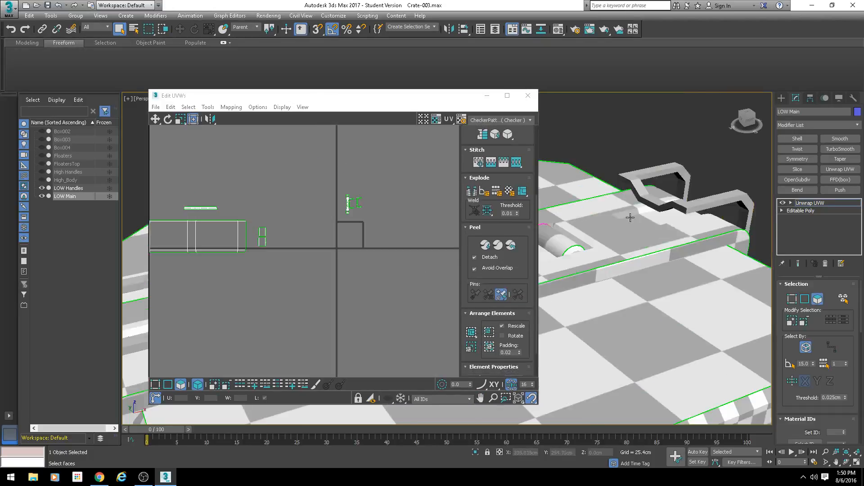
pyautogui.scroll(10, 603, 241)
pyautogui.scroll(-4, 594, 211)
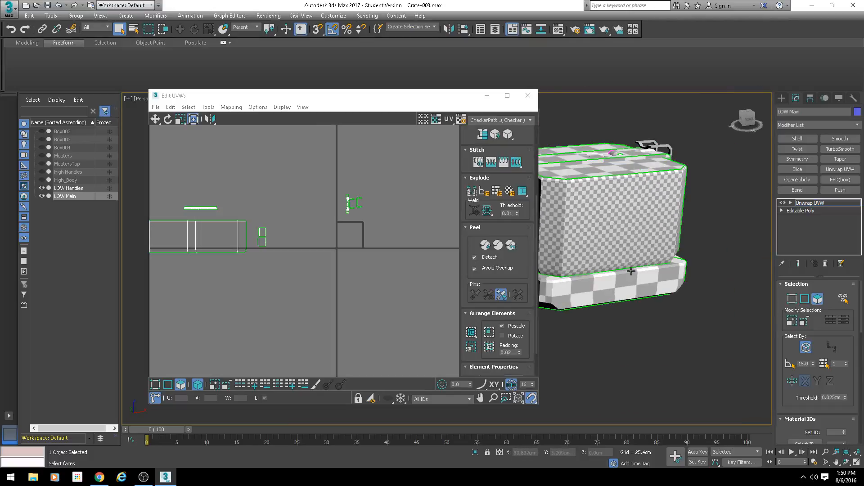
# Step: Identify the large body shells and the thin base band shell on the crate by selecting them, and clear the selection
pyautogui.click(225, 236)
pyautogui.moveTo(226, 235); pyautogui.dragTo(302, 233, button='middle')
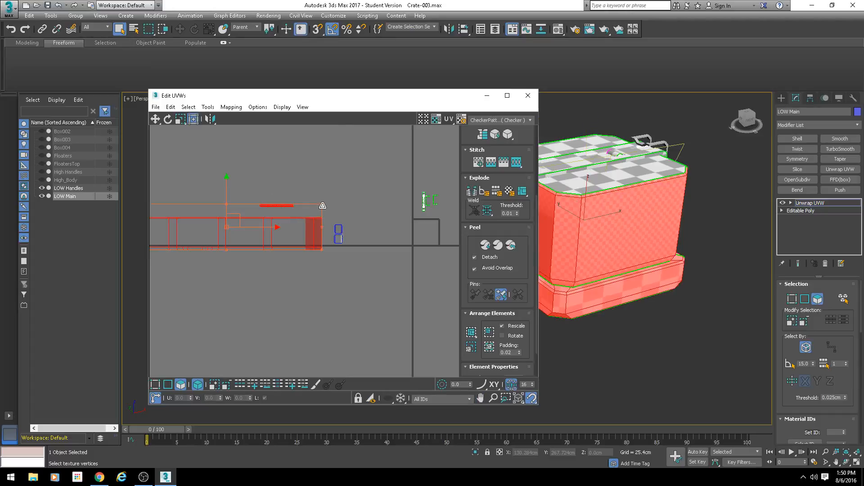
pyautogui.click(292, 194)
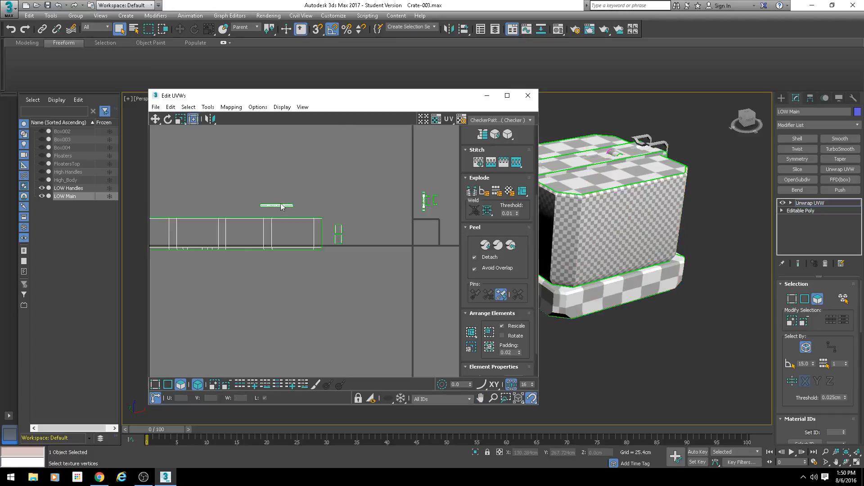
pyautogui.click(276, 206)
pyautogui.scroll(-2, 303, 211)
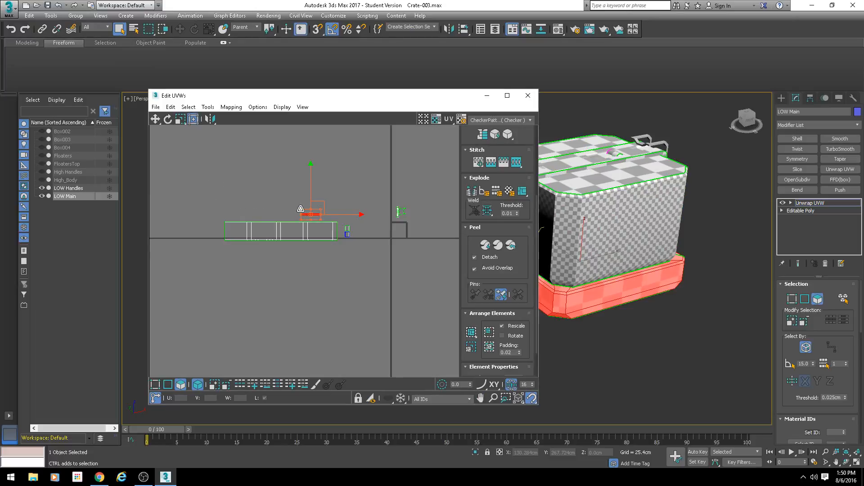
pyautogui.click(363, 235)
pyautogui.scroll(3, 641, 249)
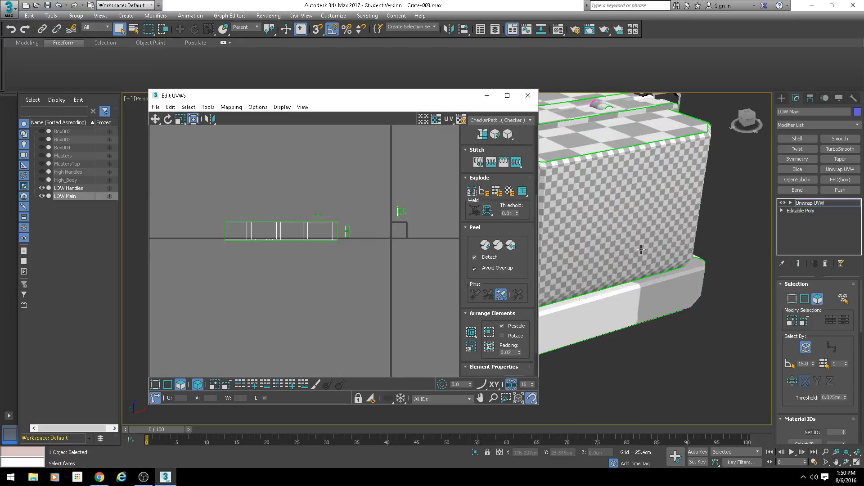
# Step: Enlarge the UV editor and pack all shells into the UV tile with Rescale on, Rotate off and 0.02 padding
pyautogui.moveTo(409, 260); pyautogui.dragTo(338, 249, button='middle')
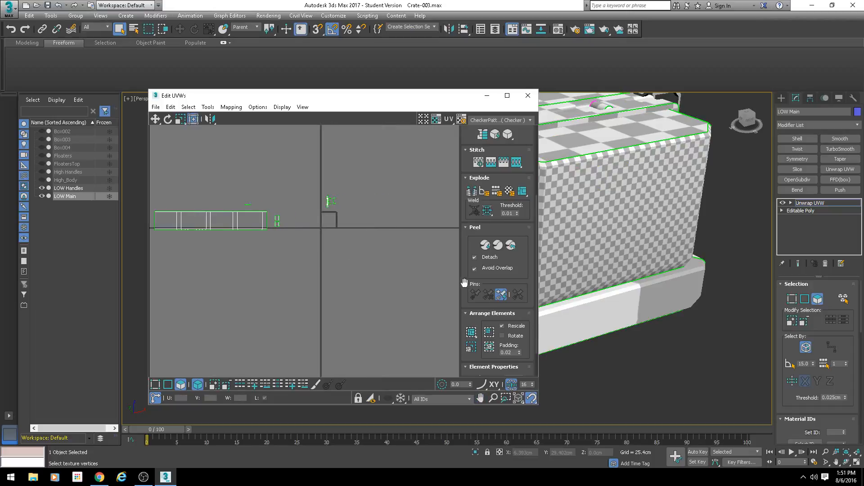
pyautogui.moveTo(397, 104); pyautogui.dragTo(309, 42)
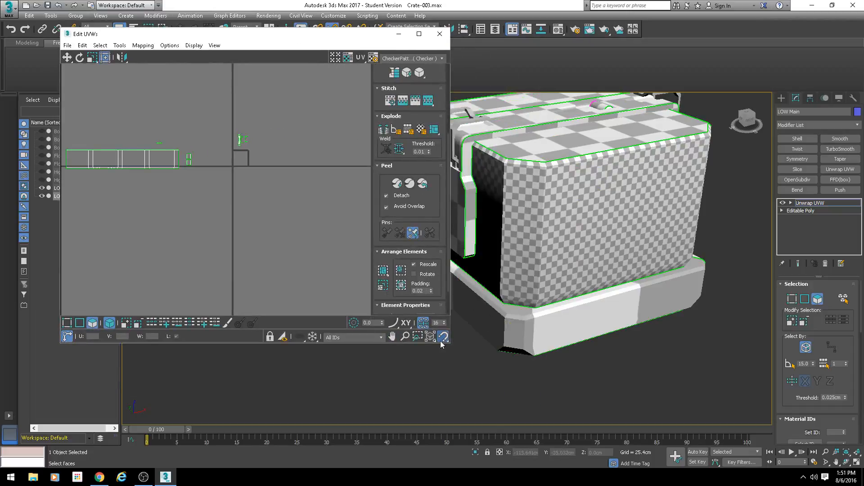
pyautogui.moveTo(449, 345); pyautogui.dragTo(521, 410)
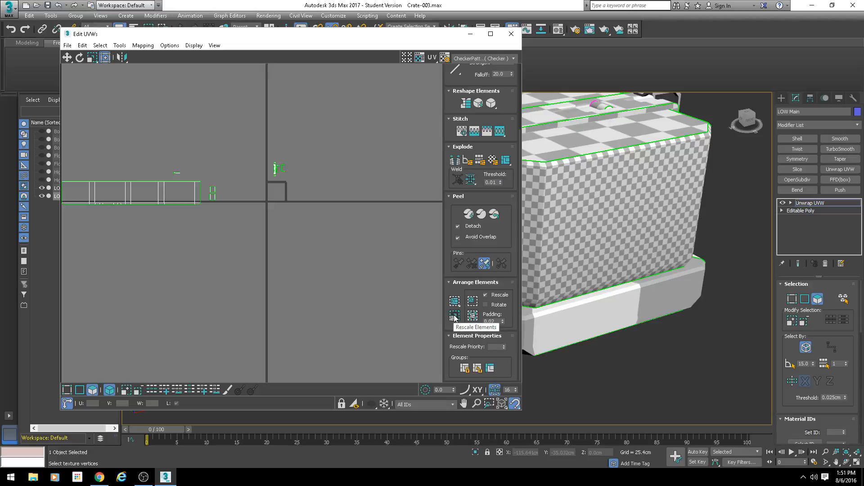
pyautogui.click(473, 318)
pyautogui.scroll(-5, 627, 239)
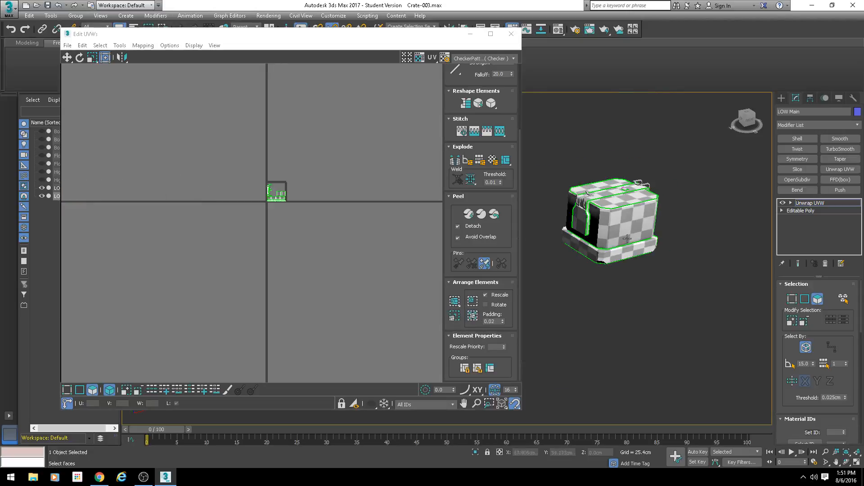
pyautogui.moveTo(626, 239); pyautogui.dragTo(612, 286, button='middle')
pyautogui.scroll(1, 493, 276)
pyautogui.scroll(7, 284, 186)
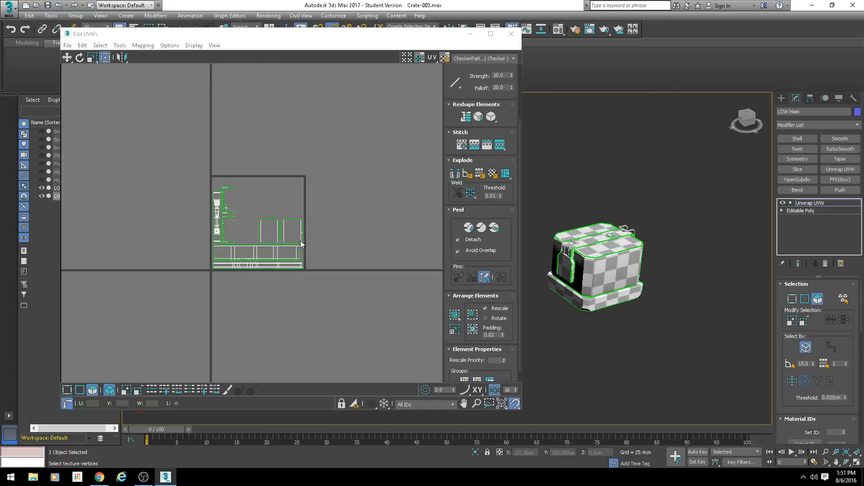
pyautogui.scroll(10, 603, 313)
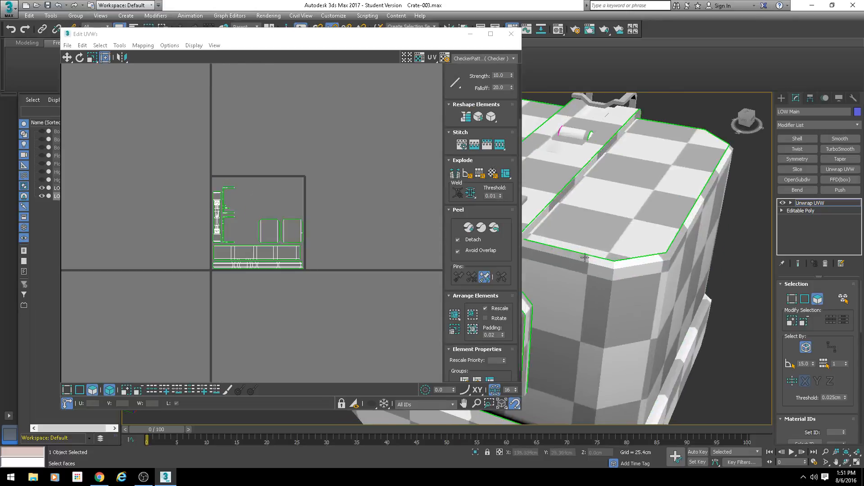
# Step: Examine the checker pattern on the crate from several angles alongside the packed shell layout
pyautogui.scroll(-6, 603, 313)
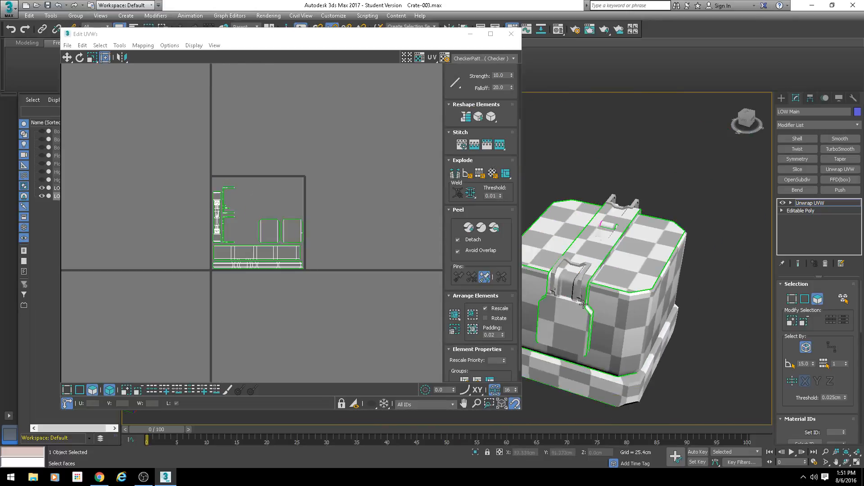
pyautogui.keyDown('alt'); pyautogui.moveTo(583, 304); pyautogui.dragTo(574, 306, button='middle'); pyautogui.keyUp('alt')
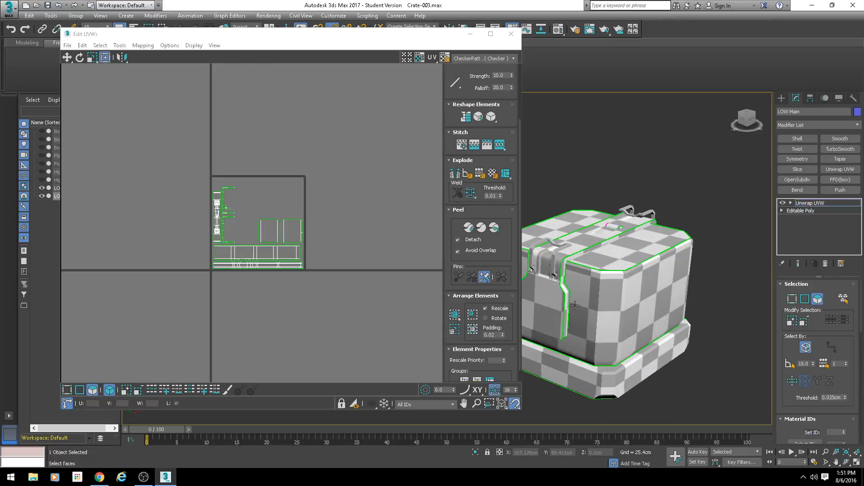
pyautogui.moveTo(303, 238); pyautogui.dragTo(294, 236, button='middle')
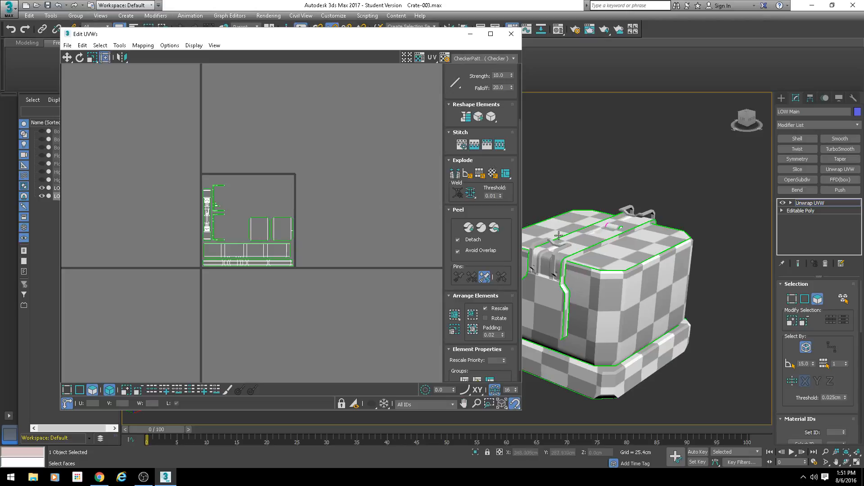
pyautogui.keyDown('alt'); pyautogui.moveTo(585, 269); pyautogui.dragTo(610, 270, button='middle'); pyautogui.keyUp('alt')
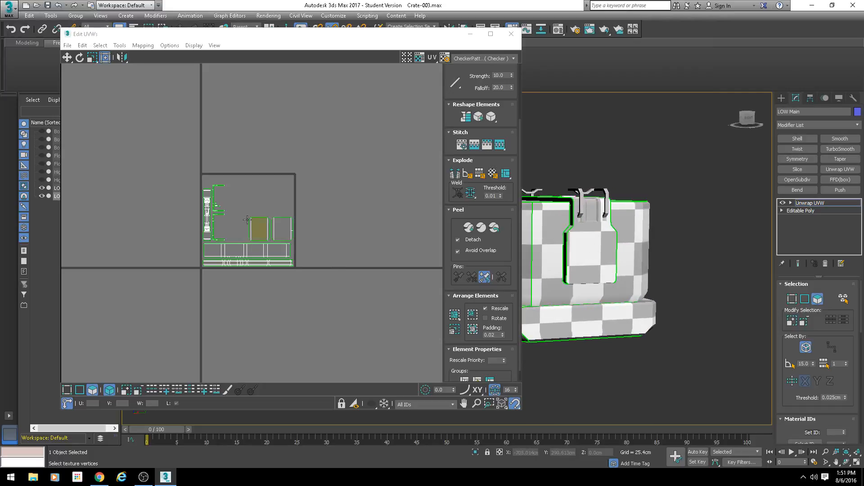
pyautogui.keyDown('alt'); pyautogui.moveTo(548, 290); pyautogui.dragTo(615, 314, button='middle'); pyautogui.keyUp('alt')
pyautogui.scroll(1, 218, 226)
pyautogui.scroll(1, 219, 226)
pyautogui.scroll(-3, 305, 210)
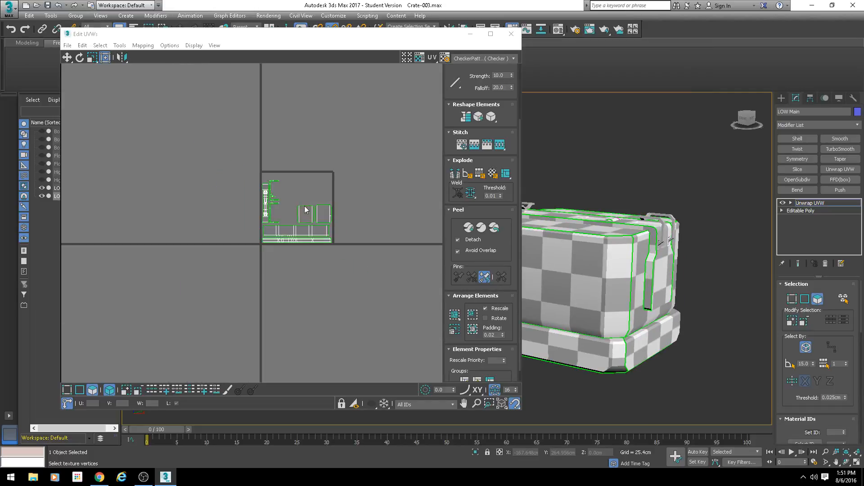
# Step: Examine how the selected shells fill the UV tile, isolating the octagonal underside shell by selecting it
pyautogui.moveTo(247, 249); pyautogui.dragTo(349, 220)
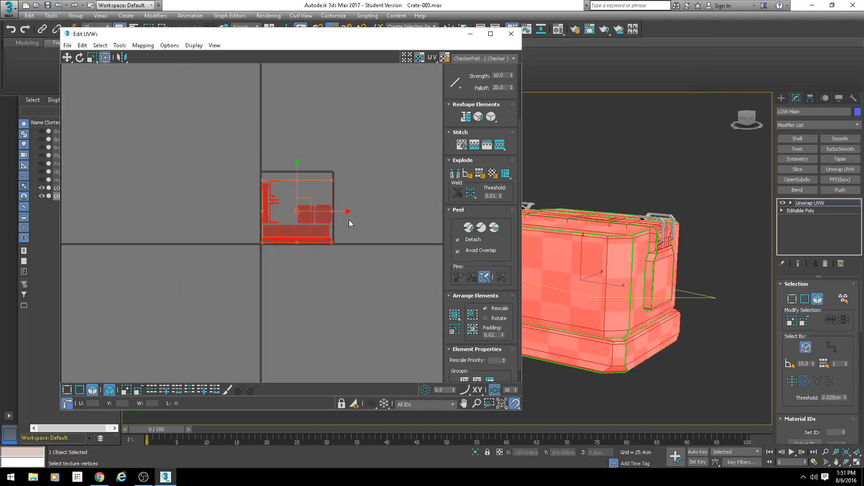
pyautogui.scroll(1, 297, 232)
pyautogui.moveTo(344, 168); pyautogui.dragTo(326, 179)
pyautogui.click(373, 181)
pyautogui.click(336, 205)
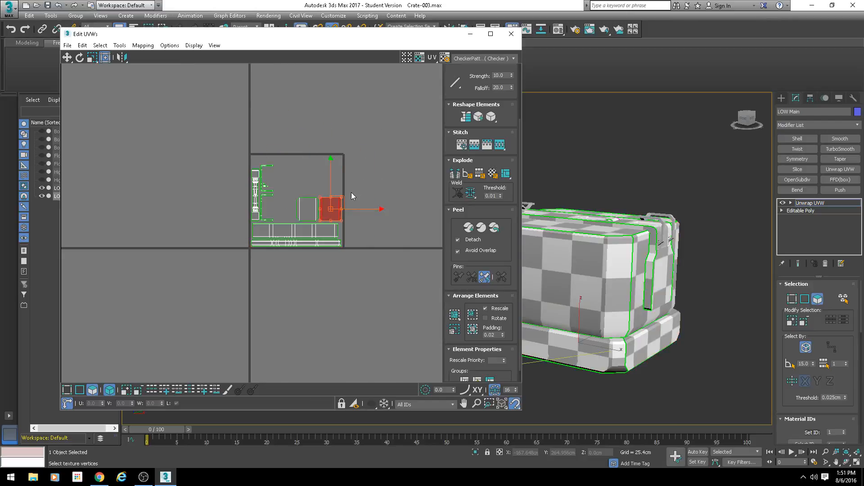
pyautogui.moveTo(346, 195); pyautogui.dragTo(343, 197)
pyautogui.scroll(2, 317, 209)
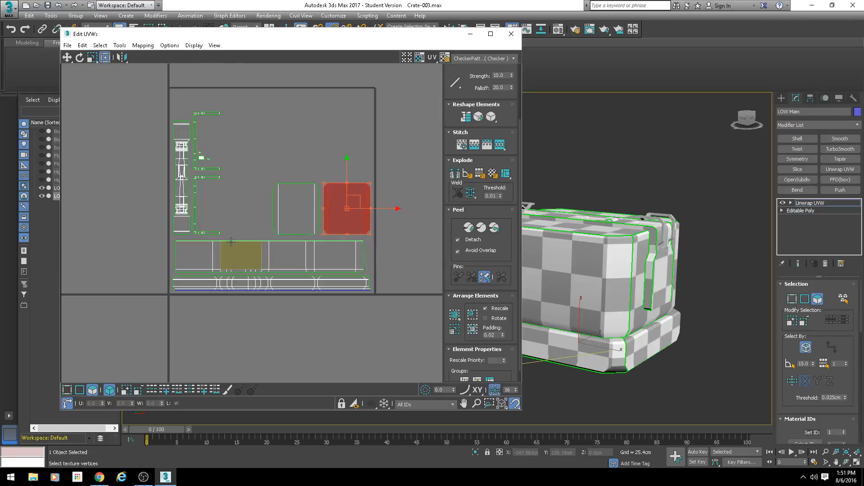
pyautogui.scroll(2, 231, 243)
pyautogui.scroll(-2, 234, 257)
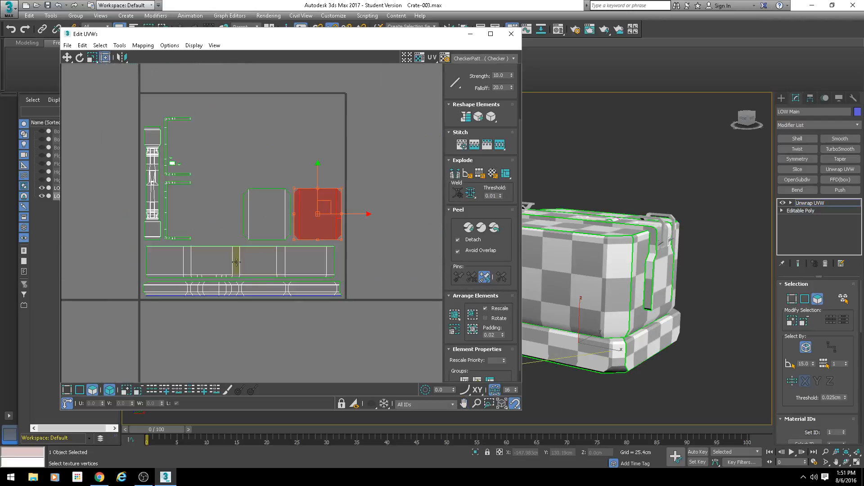
# Step: Select the long body shell and the base band shell together to examine the width they span in the UV tile
pyautogui.click(237, 262)
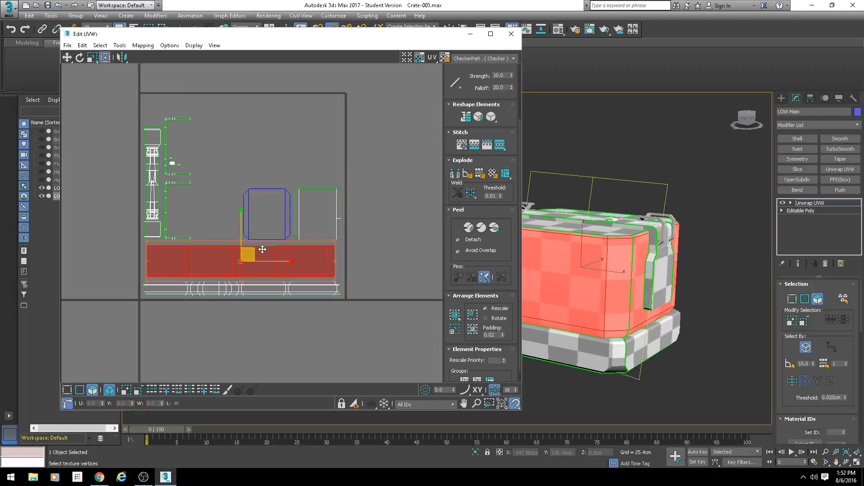
pyautogui.click(229, 191)
pyautogui.moveTo(363, 300); pyautogui.dragTo(156, 222)
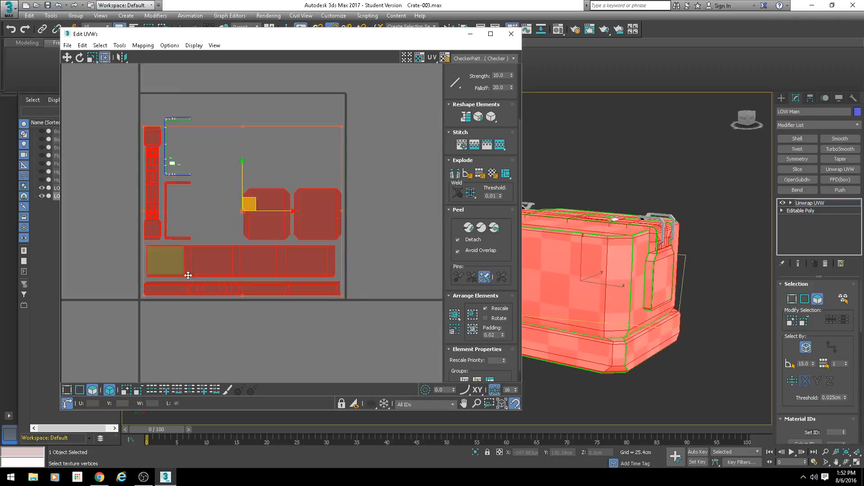
pyautogui.moveTo(187, 274); pyautogui.dragTo(191, 206, button='middle')
pyautogui.moveTo(366, 264); pyautogui.dragTo(179, 198)
pyautogui.scroll(3, 189, 190)
pyautogui.moveTo(388, 194); pyautogui.dragTo(334, 195, button='middle')
pyautogui.scroll(-4, 270, 277)
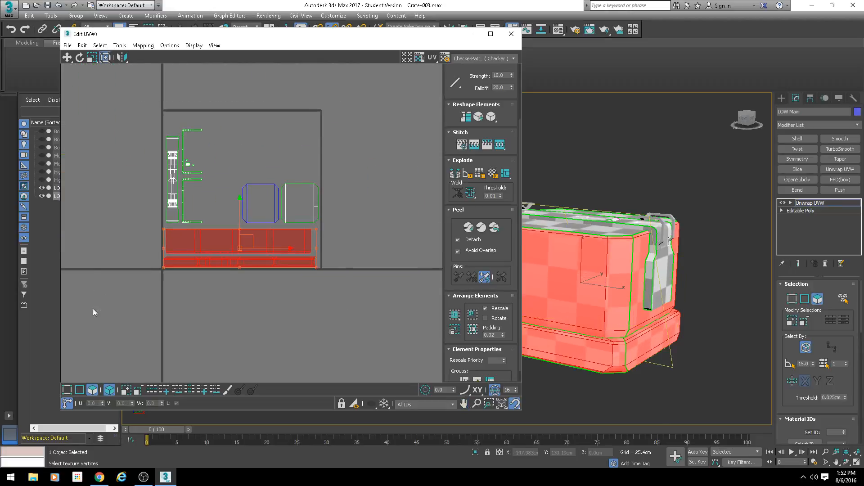
# Step: Select all shells to check their extent in the UV tile, and select the two octagonal lid and underside shells in turn
pyautogui.hotkey('ctrl', 'a')
pyautogui.keyDown('ctrl'); pyautogui.moveTo(319, 129); pyautogui.dragTo(321, 126); pyautogui.keyUp('ctrl')
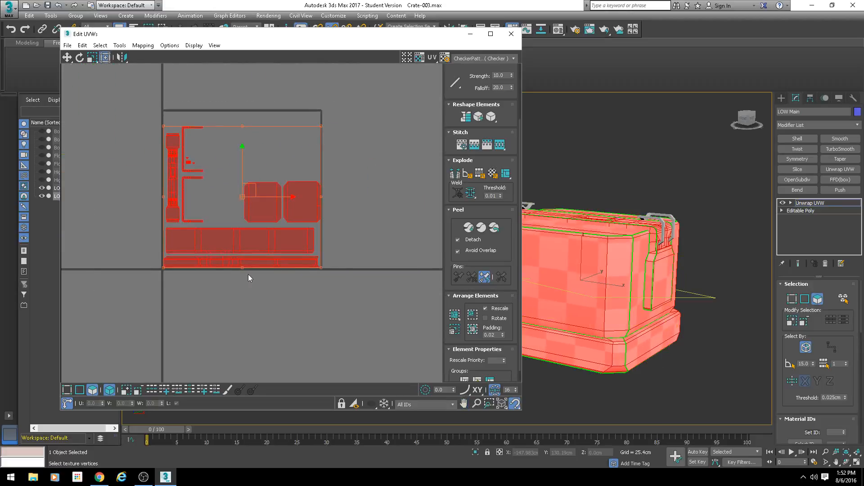
pyautogui.click(356, 246)
pyautogui.scroll(2, 305, 206)
pyautogui.moveTo(253, 204); pyautogui.dragTo(249, 205)
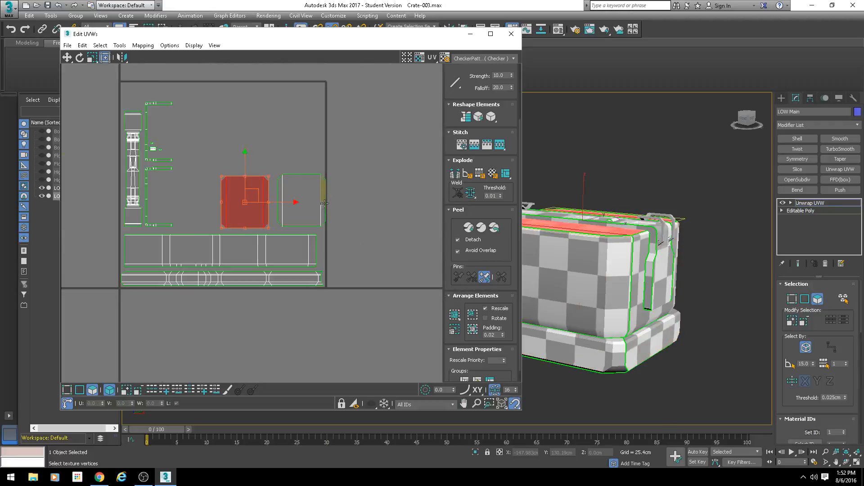
pyautogui.moveTo(323, 201); pyautogui.dragTo(319, 203)
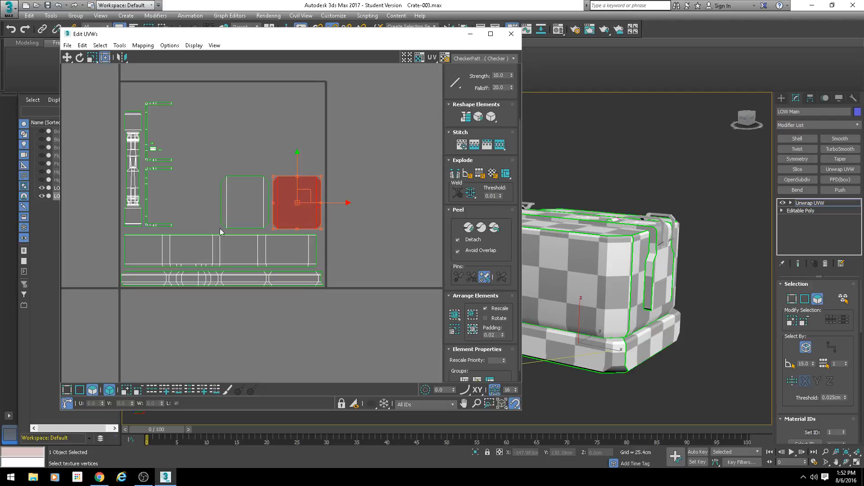
# Step: Turn off whole-element selection and split half of the body and base band shells off by moving their faces outside the UV tile
pyautogui.click(108, 390)
pyautogui.moveTo(356, 291); pyautogui.dragTo(221, 233)
pyautogui.scroll(3, 206, 290)
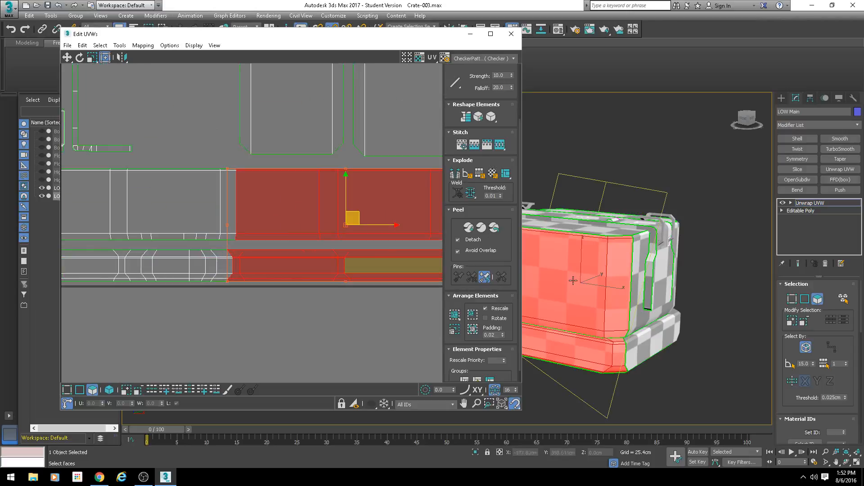
pyautogui.keyDown('alt'); pyautogui.moveTo(612, 292); pyautogui.dragTo(690, 299, button='middle'); pyautogui.keyUp('alt')
pyautogui.keyDown('alt'); pyautogui.moveTo(224, 300); pyautogui.dragTo(237, 254); pyautogui.keyUp('alt')
pyautogui.keyDown('alt'); pyautogui.moveTo(643, 295); pyautogui.dragTo(635, 336, button='middle'); pyautogui.keyUp('alt')
pyautogui.scroll(-3, 243, 277)
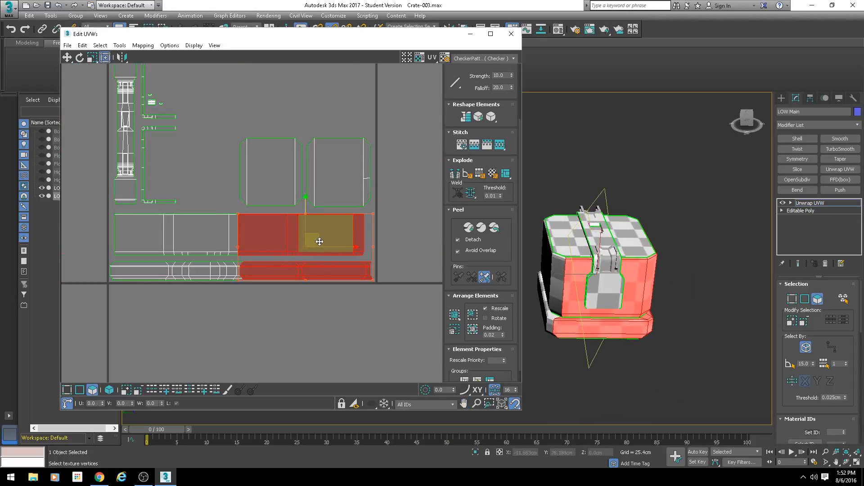
pyautogui.moveTo(319, 241); pyautogui.dragTo(349, 294)
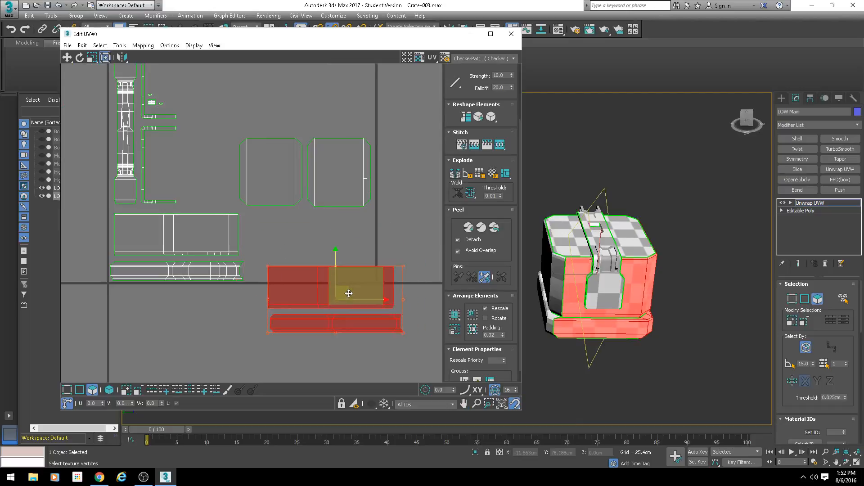
# Step: Clear the selection and repack all shells into the UV tile with Rescale on, Rotate off and 0.02 padding
pyautogui.click(365, 247)
pyautogui.scroll(-2, 358, 269)
pyautogui.click(477, 330)
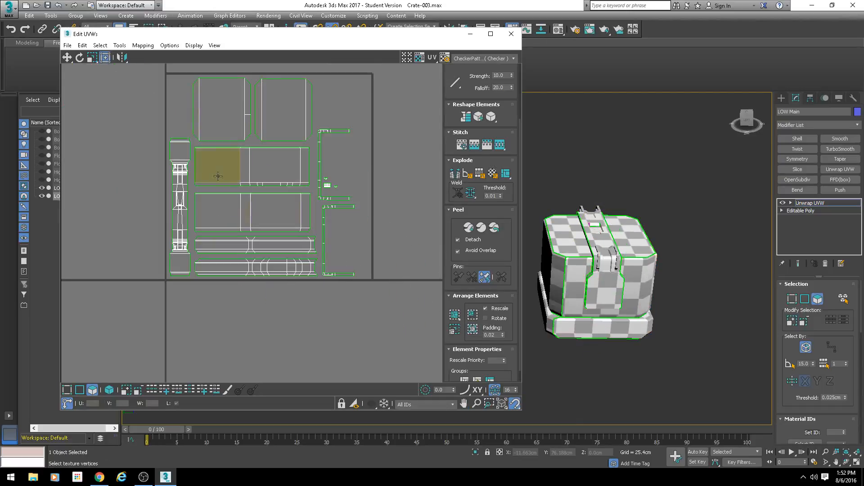
pyautogui.scroll(2, 259, 247)
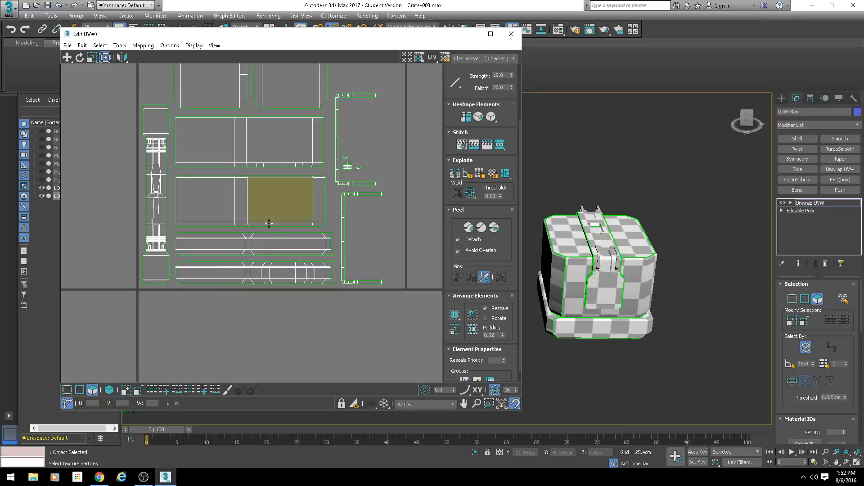
pyautogui.scroll(-3, 262, 214)
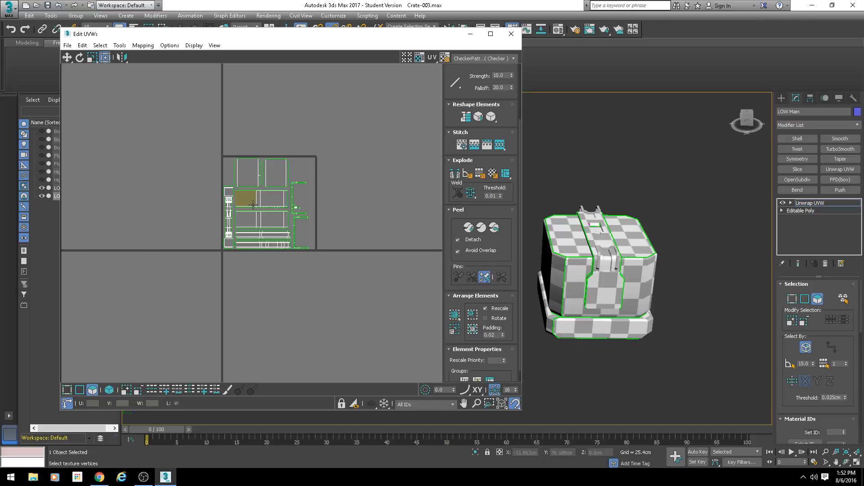
pyautogui.scroll(5, 253, 204)
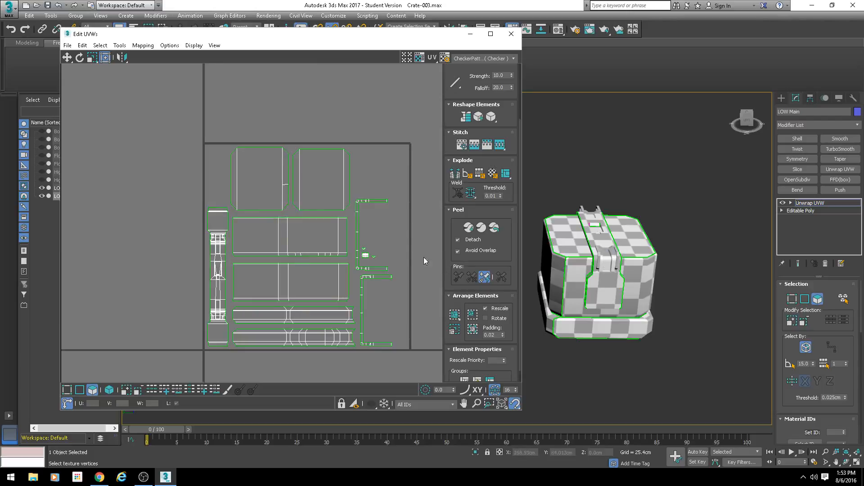
# Step: Collapse the unwrapped crate body to Editable Poly and frame it in the viewport
pyautogui.scroll(-3, 630, 211)
pyautogui.keyDown('alt'); pyautogui.moveTo(630, 207); pyautogui.dragTo(610, 214, button='middle'); pyautogui.keyUp('alt')
pyautogui.rightClick(608, 184)
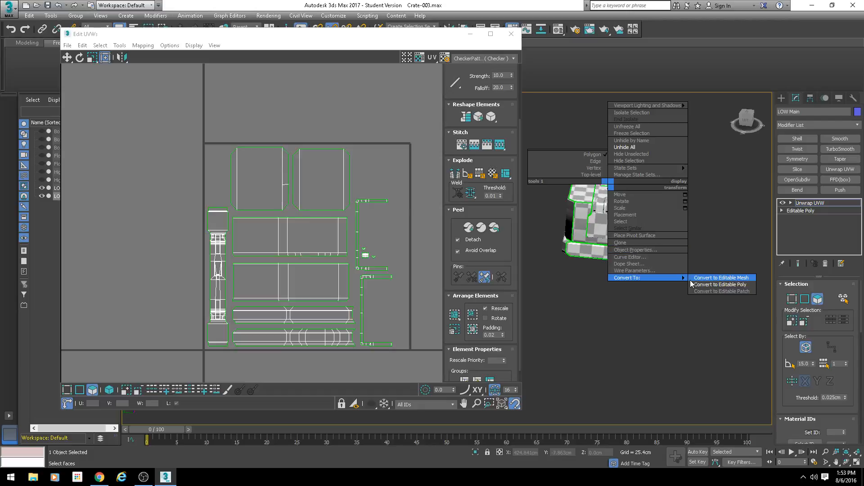
pyautogui.click(720, 282)
pyautogui.press('z')
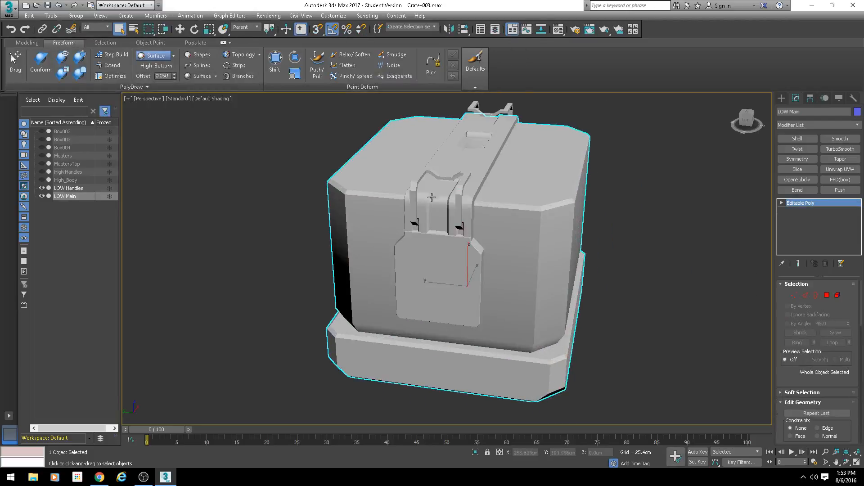
# Step: Check the LOW Handles UV layout with an Unwrap UVW modifier, and collapse the handles back to Editable Poly
pyautogui.click(416, 191)
pyautogui.keyDown('alt'); pyautogui.moveTo(527, 243); pyautogui.dragTo(469, 219, button='middle'); pyautogui.keyUp('alt')
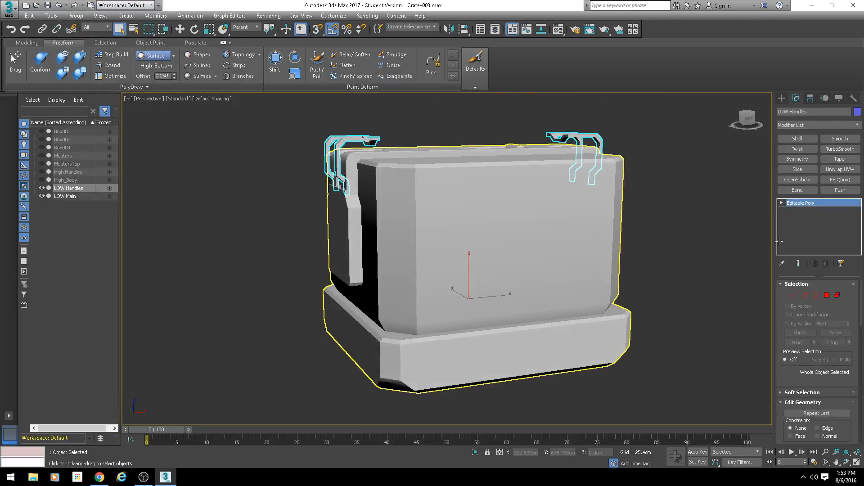
pyautogui.click(839, 169)
pyautogui.scroll(-5, 826, 412)
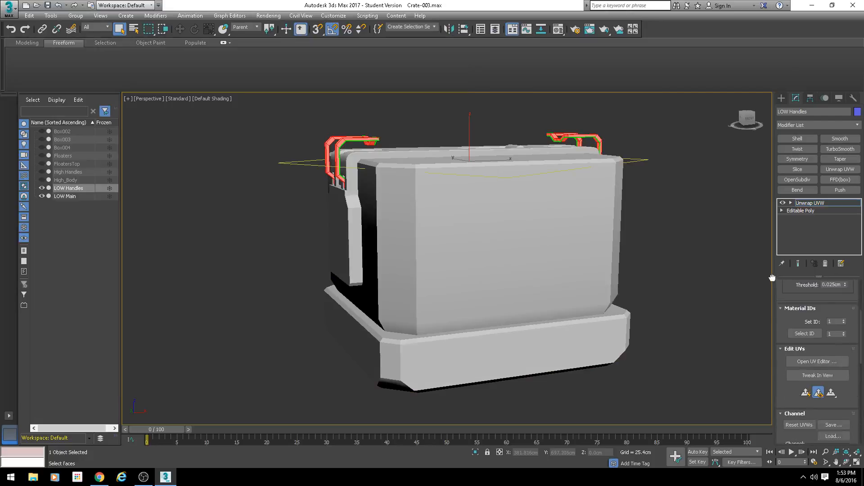
pyautogui.click(811, 353)
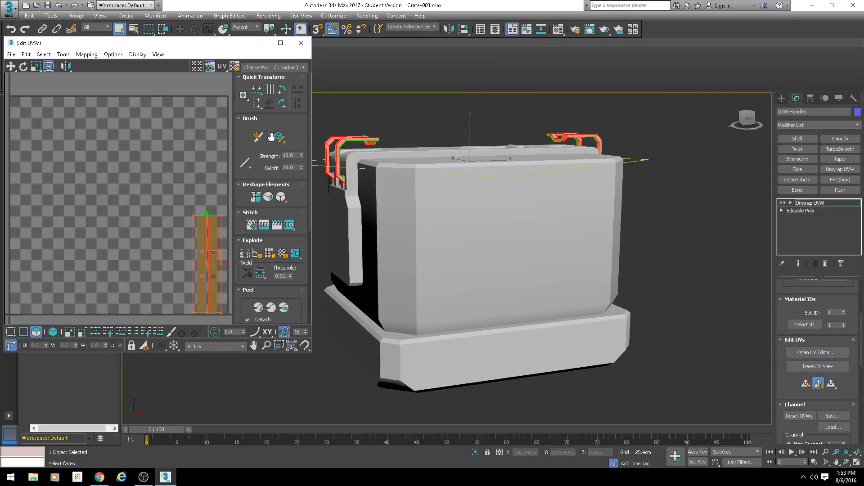
pyautogui.click(187, 147)
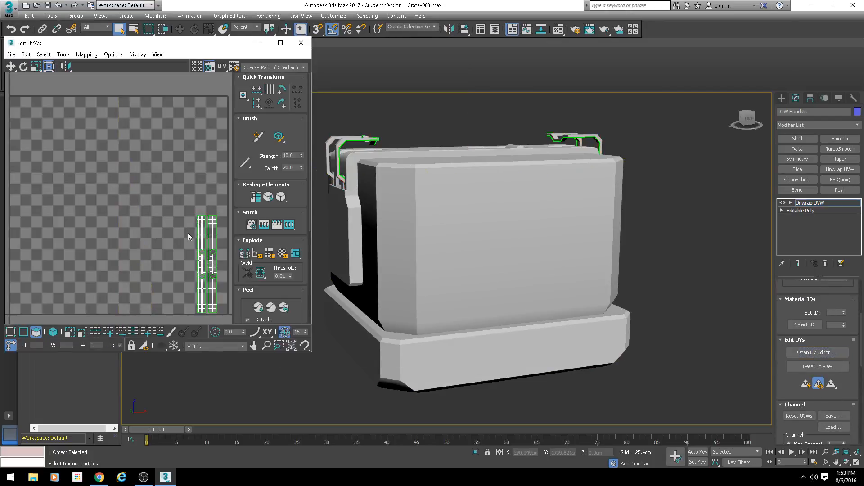
pyautogui.rightClick(364, 100)
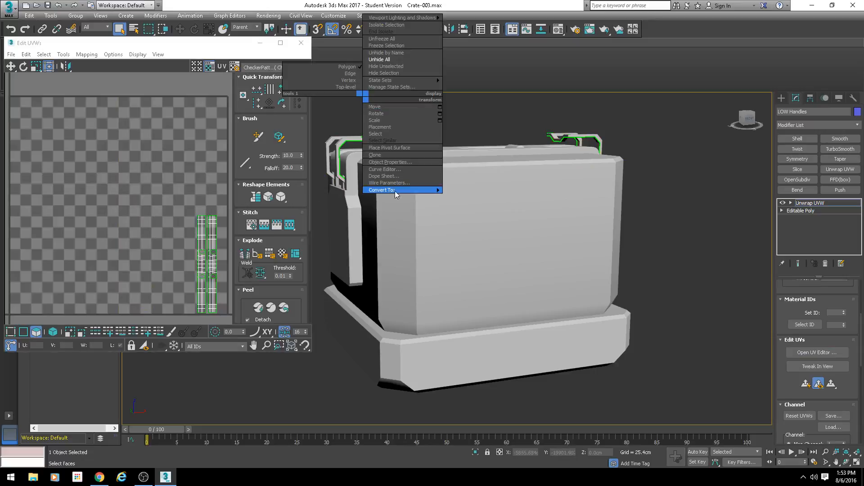
pyautogui.click(473, 192)
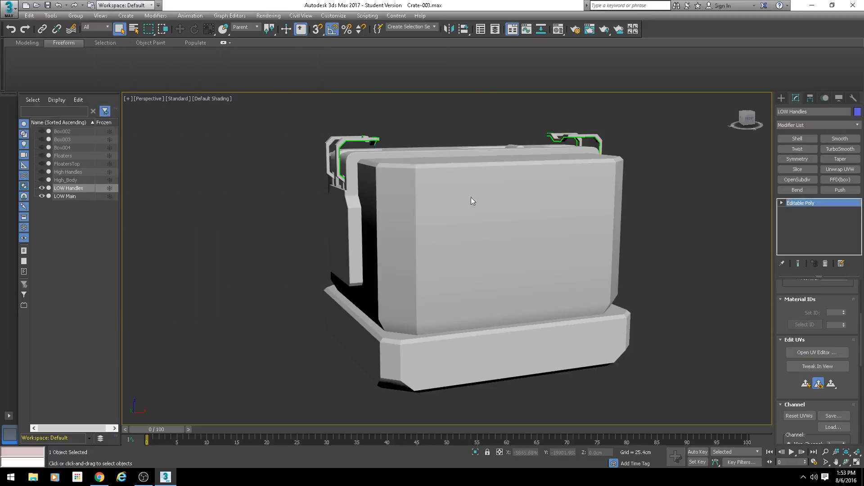
# Step: Select LOW Handles and LOW Main together and apply one shared Unwrap UVW modifier to both
pyautogui.scroll(-5, 296, 138)
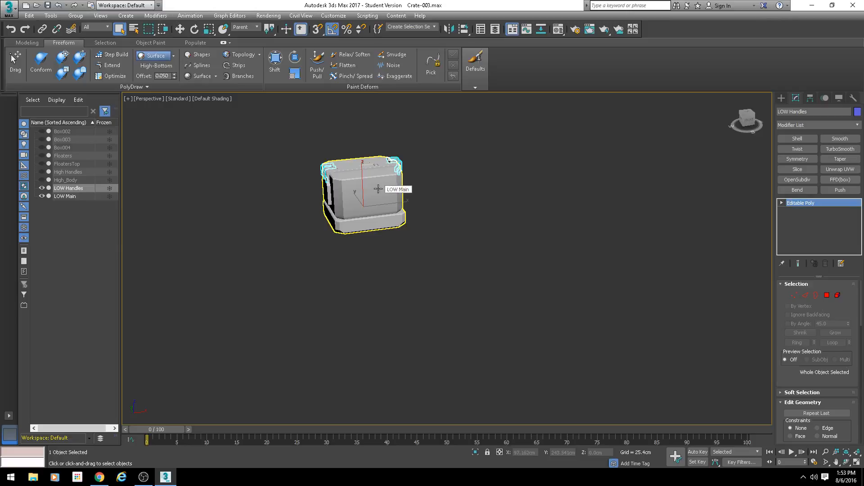
pyautogui.moveTo(382, 186); pyautogui.dragTo(382, 226, button='middle')
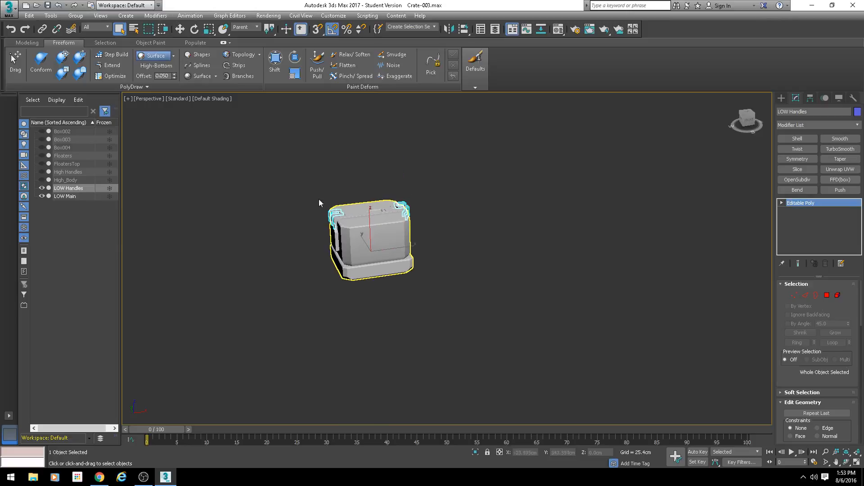
pyautogui.scroll(5, 382, 238)
pyautogui.scroll(-6, 381, 225)
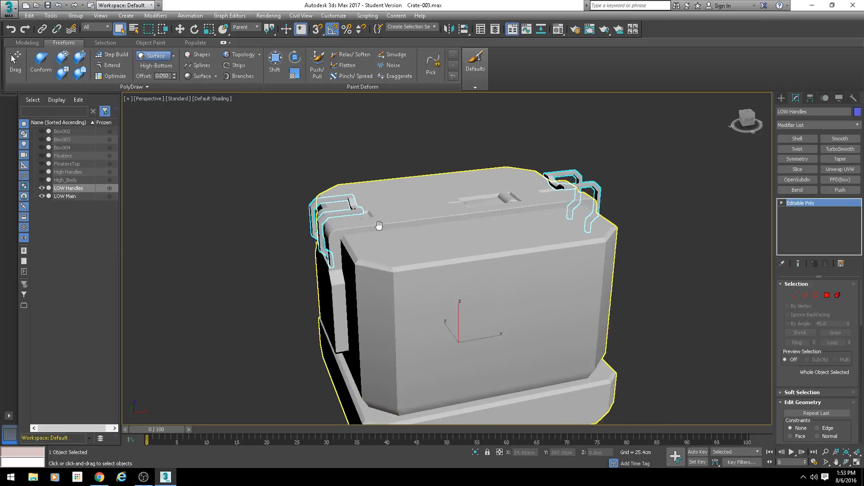
pyautogui.moveTo(299, 177); pyautogui.dragTo(641, 348)
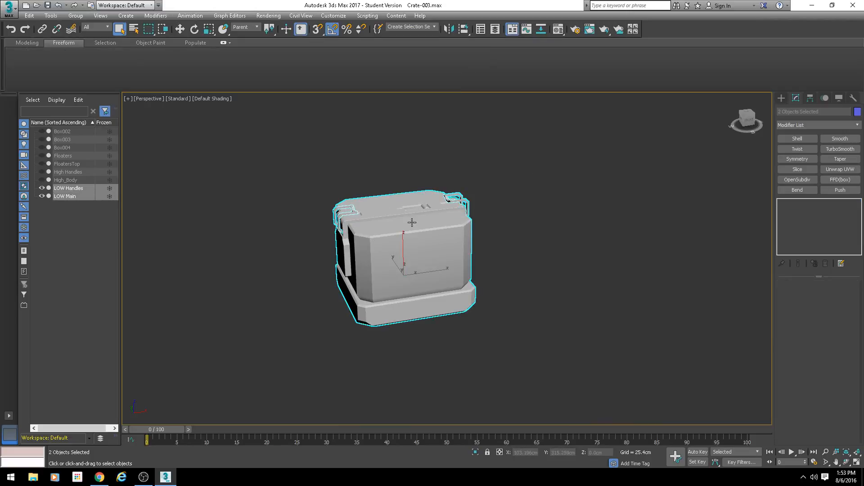
pyautogui.moveTo(536, 267); pyautogui.dragTo(516, 255, button='middle')
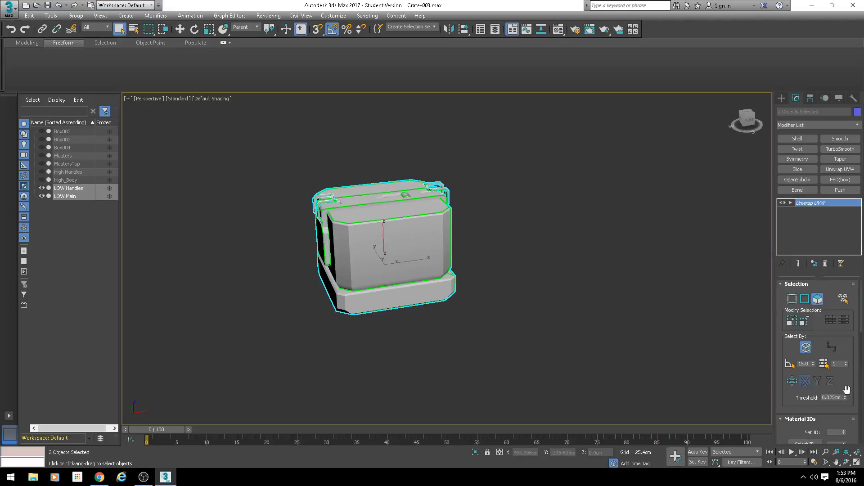
# Step: Open the UV editor for the shared Unwrap UVW modifier and switch to polygon selection by element
pyautogui.moveTo(833, 332); pyautogui.dragTo(816, 276)
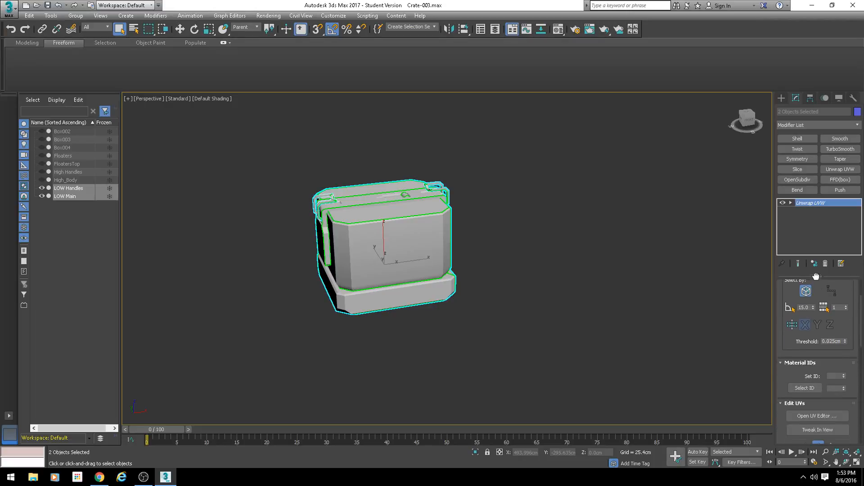
pyautogui.click(817, 415)
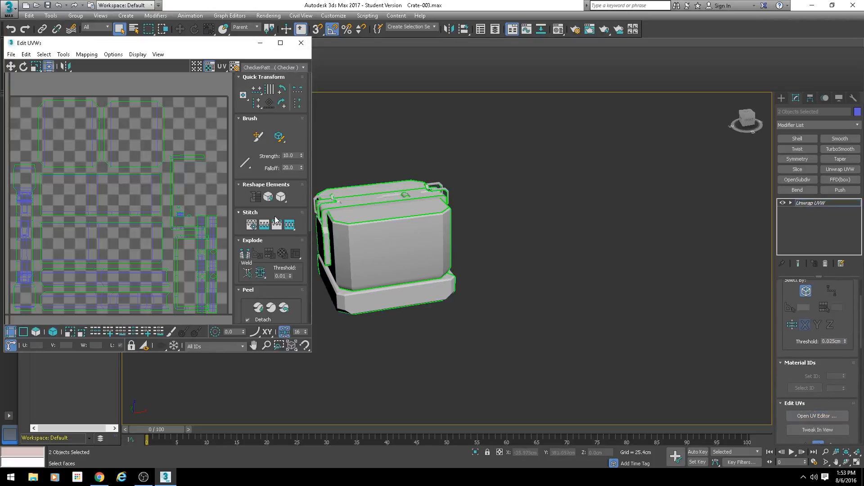
pyautogui.moveTo(435, 233); pyautogui.dragTo(464, 253, button='middle')
pyautogui.click(53, 333)
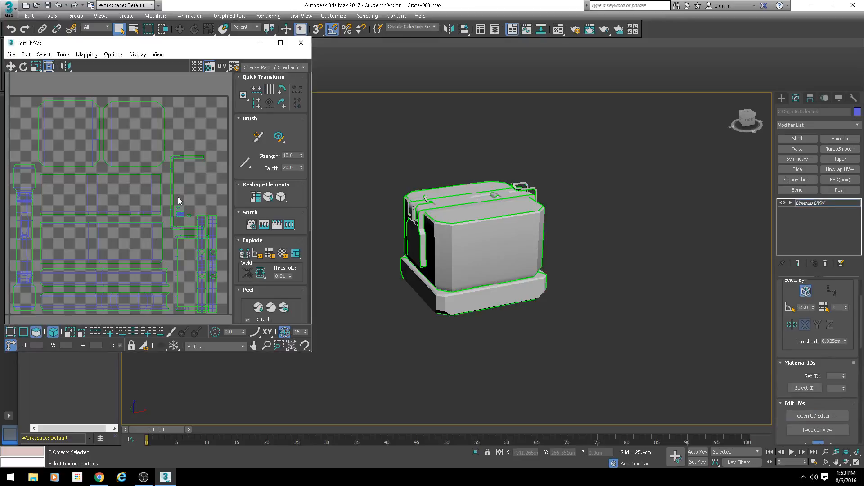
# Step: Select the narrow handle shells and move them out of the UV tile, past its right edge
pyautogui.click(203, 236)
pyautogui.click(212, 225)
pyautogui.keyDown('ctrl'); pyautogui.click(201, 222); pyautogui.keyUp('ctrl')
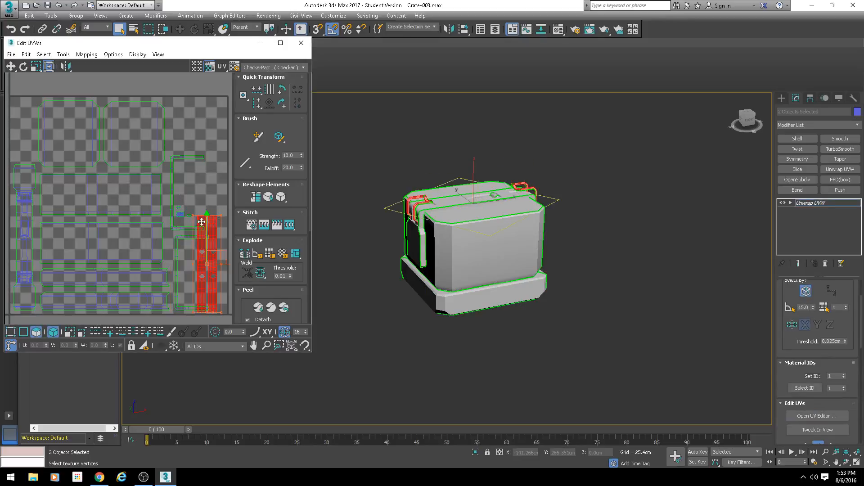
pyautogui.scroll(-3, 212, 255)
pyautogui.moveTo(212, 256); pyautogui.dragTo(157, 241, button='middle')
pyautogui.moveTo(156, 241); pyautogui.dragTo(190, 243)
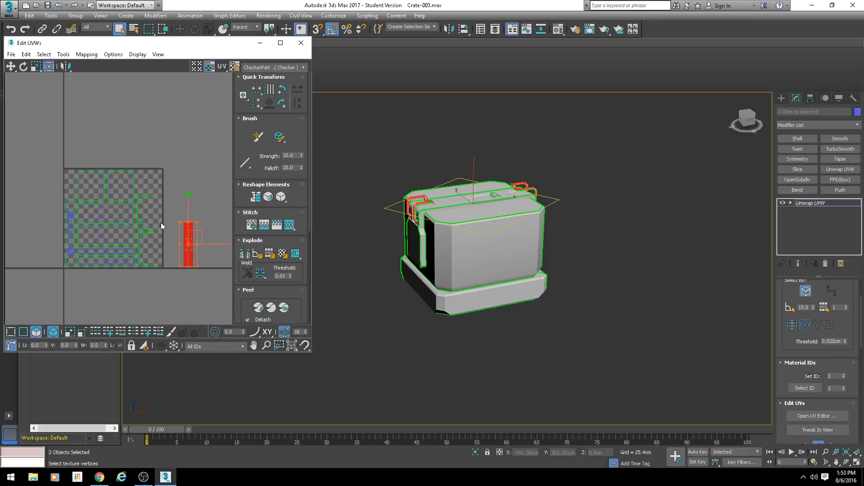
# Step: Clear the selection and pack all shells into the UV tile with Rescale on, Rotate off and 0.02 padding
pyautogui.click(176, 125)
pyautogui.scroll(3, 202, 237)
pyautogui.moveTo(106, 204); pyautogui.dragTo(135, 179, button='middle')
pyautogui.scroll(-3, 135, 179)
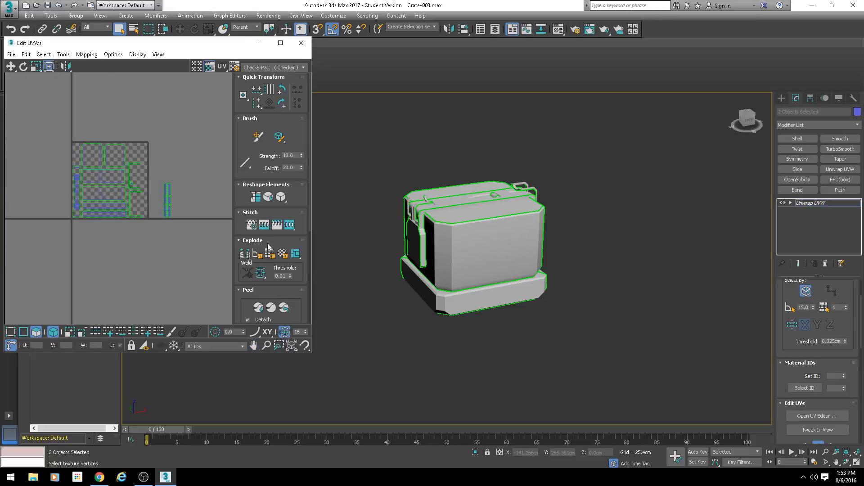
pyautogui.scroll(-5, 240, 232)
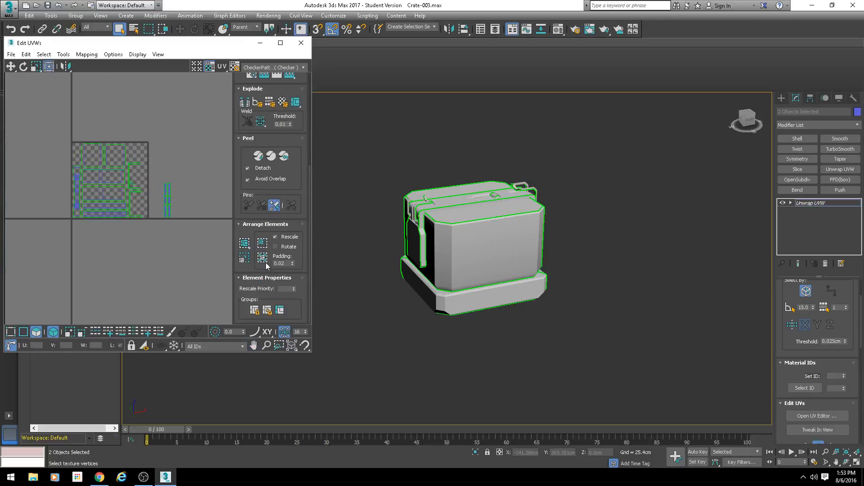
pyautogui.click(262, 258)
pyautogui.scroll(5, 82, 149)
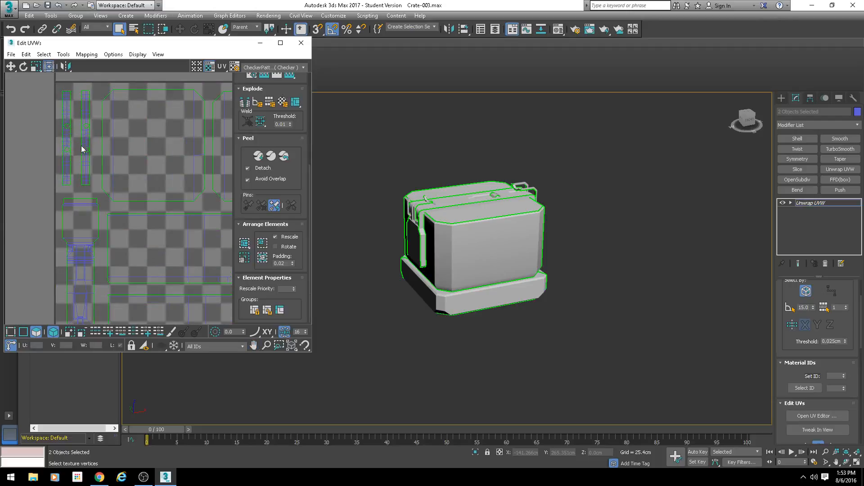
# Step: Hide the checker background in the UV editor and enlarge the editor window
pyautogui.scroll(-3, 82, 148)
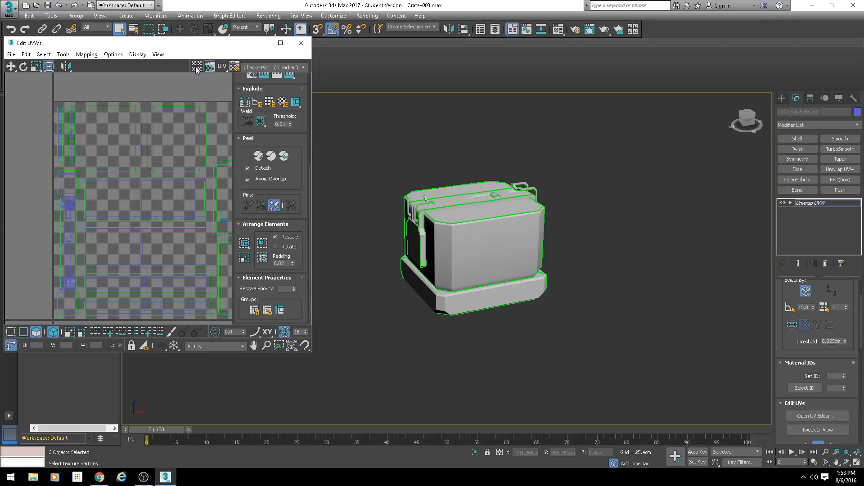
pyautogui.click(209, 68)
pyautogui.scroll(-2, 185, 74)
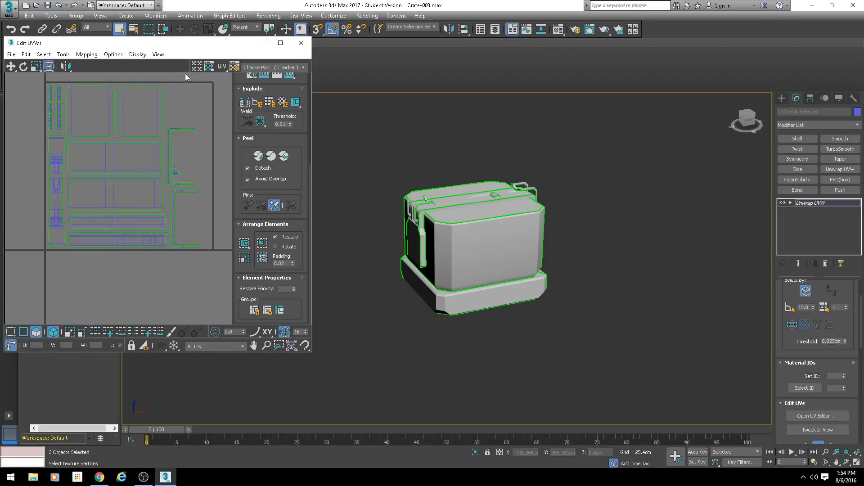
pyautogui.click(208, 66)
pyautogui.click(209, 67)
pyautogui.scroll(-2, 132, 163)
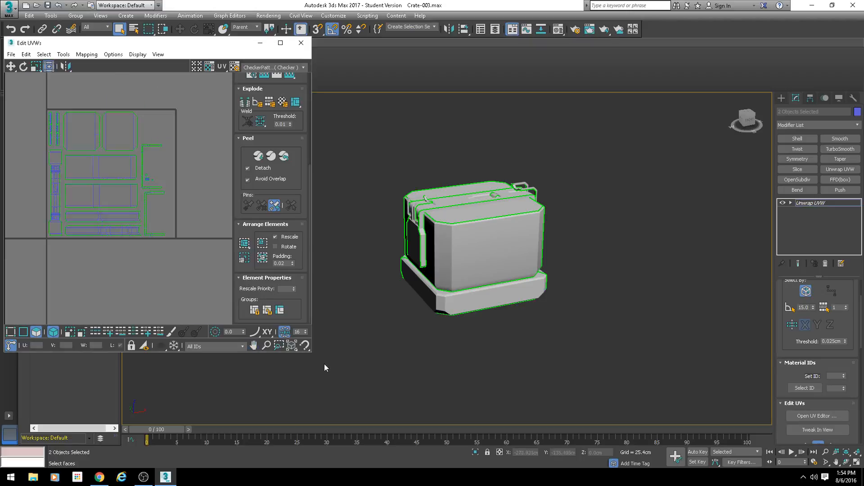
pyautogui.moveTo(310, 353); pyautogui.dragTo(549, 424)
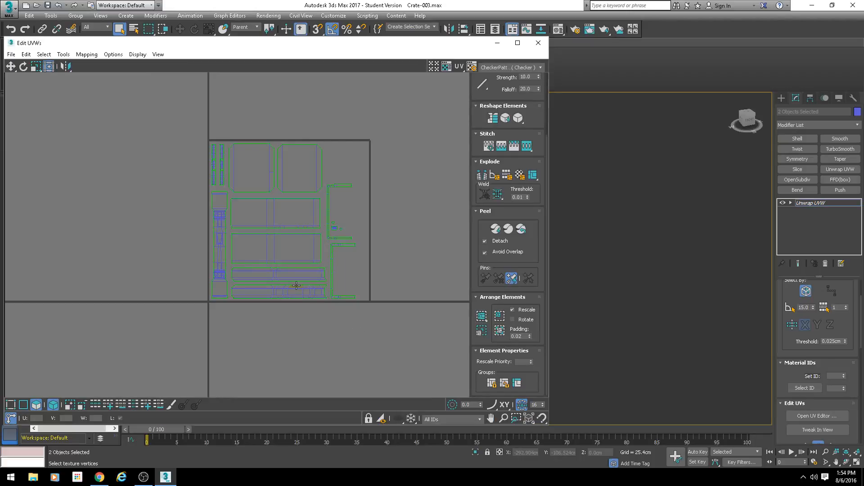
pyautogui.scroll(-2, 226, 282)
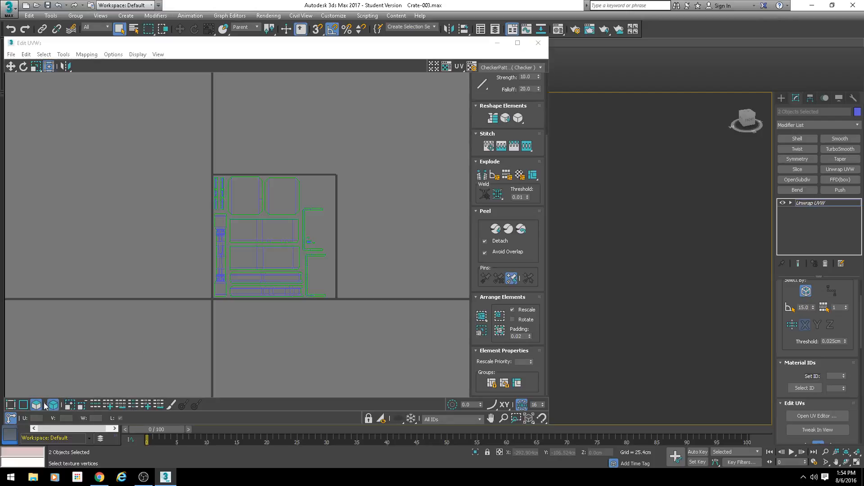
# Step: Select all shells and scale them up together in Freeform mode, past the tile's upper and right edges, keeping their lower-left corner at the tile's corner
pyautogui.moveTo(160, 156); pyautogui.dragTo(325, 252)
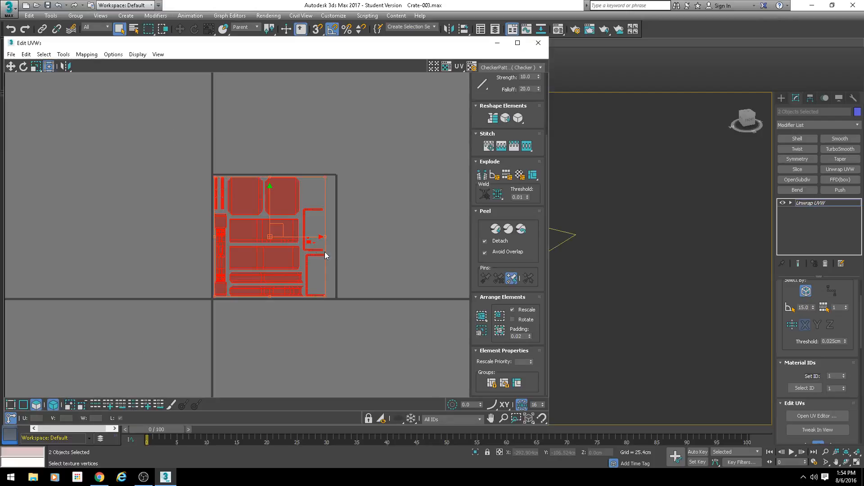
pyautogui.scroll(1, 325, 252)
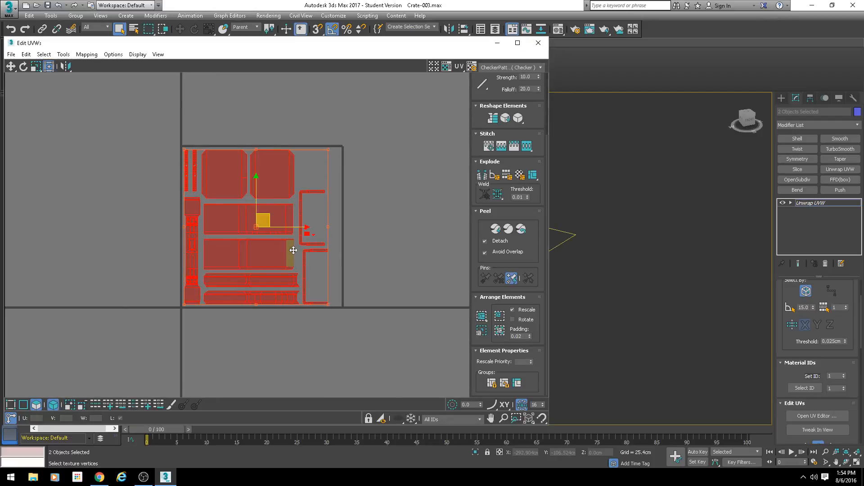
pyautogui.click(48, 66)
pyautogui.moveTo(243, 254)
pyautogui.mouseDown(button='middle')
pyautogui.moveTo(256, 218)
pyautogui.moveTo(246, 239)
pyautogui.mouseUp(button='middle')
pyautogui.scroll(3, 252, 232)
pyautogui.scroll(-3, 246, 238)
pyautogui.keyDown('ctrl'); pyautogui.moveTo(348, 109); pyautogui.dragTo(369, 92); pyautogui.keyUp('ctrl')
pyautogui.moveTo(247, 213); pyautogui.dragTo(285, 190, button='middle')
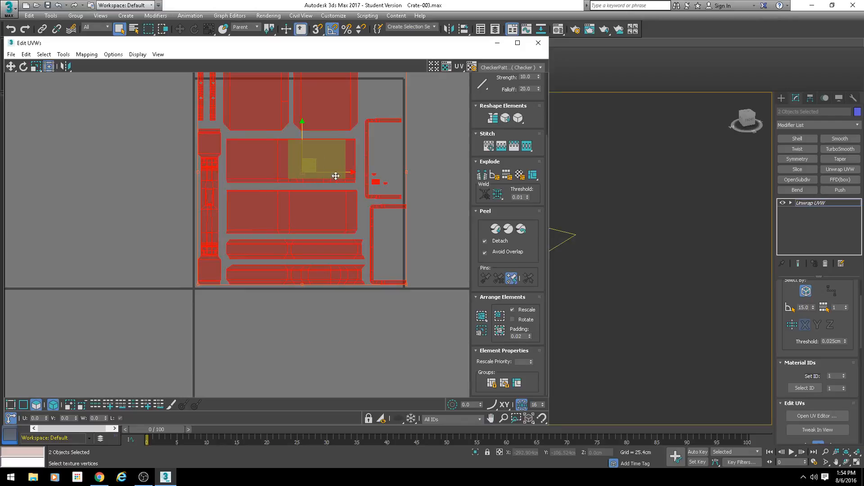
pyautogui.scroll(-3, 336, 177)
pyautogui.keyDown('ctrl'); pyautogui.moveTo(356, 122); pyautogui.dragTo(382, 110); pyautogui.keyUp('ctrl')
pyautogui.moveTo(339, 174)
pyautogui.mouseDown(button='middle')
pyautogui.moveTo(311, 179)
pyautogui.moveTo(333, 171)
pyautogui.mouseUp(button='middle')
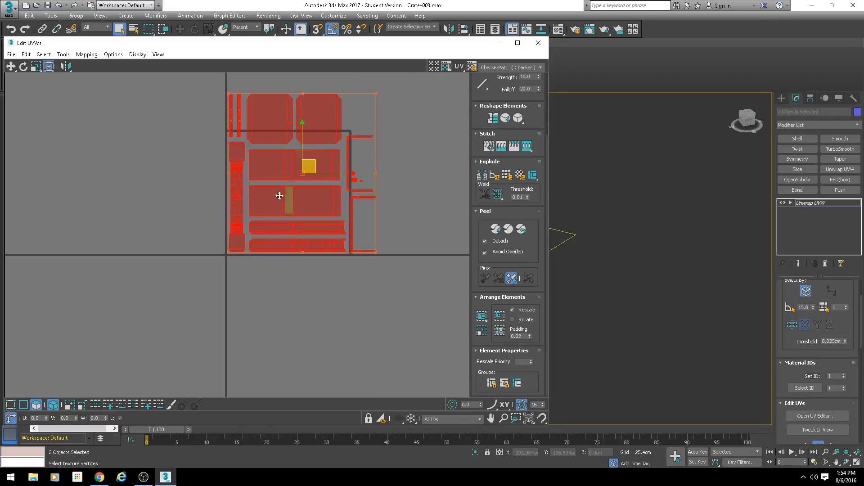
pyautogui.scroll(5, 237, 304)
# Step: Position the tall narrow body shell tightly in the UV tile's lower-left corner
pyautogui.click(231, 249)
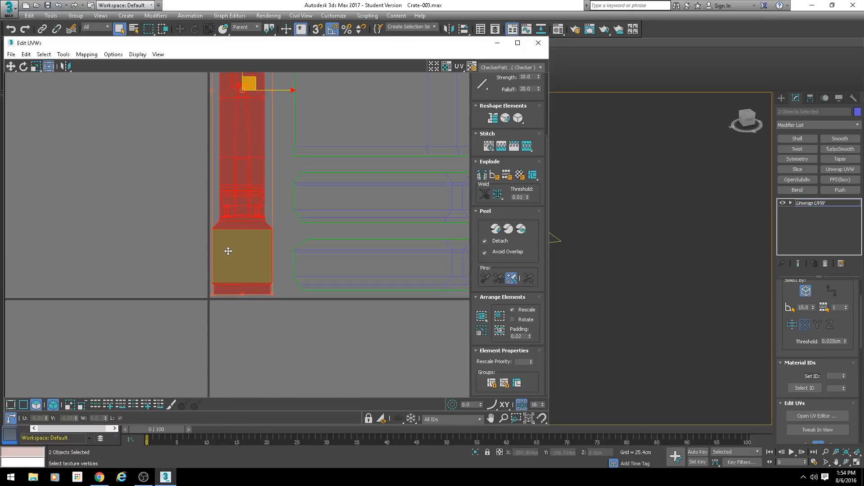
pyautogui.scroll(3, 225, 264)
pyautogui.moveTo(361, 271); pyautogui.dragTo(348, 163)
# Step: Move the upper long strip shell left, close against the tall narrow shell
pyautogui.scroll(6, 255, 148)
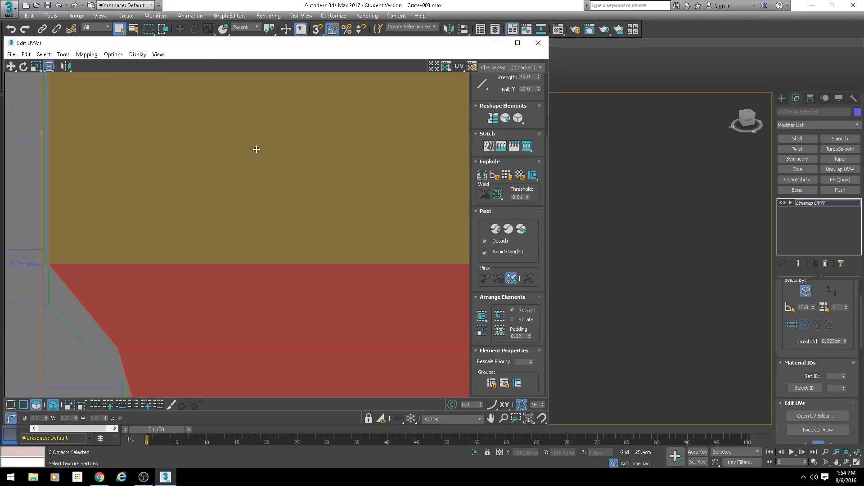
pyautogui.scroll(-5, 263, 185)
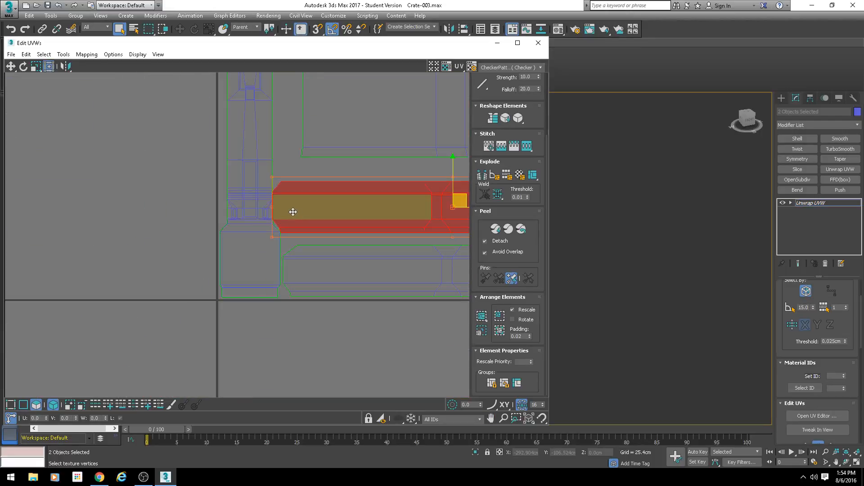
pyautogui.scroll(3, 289, 209)
pyautogui.scroll(3, 278, 211)
pyautogui.moveTo(295, 217); pyautogui.dragTo(313, 230, button='middle')
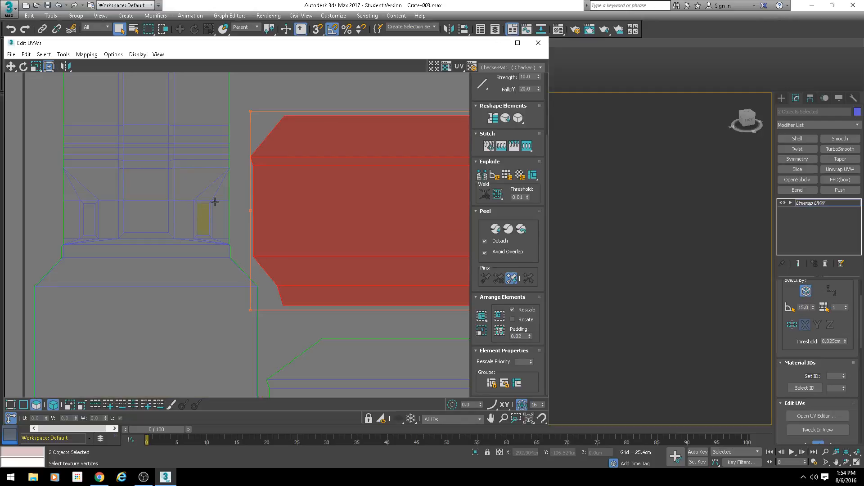
# Step: Move the lower long strip shell beside the tall shell's base, and nudge the tall shell closer to the tile's corner
pyautogui.scroll(-5, 215, 202)
pyautogui.moveTo(280, 265); pyautogui.dragTo(261, 231, button='middle')
pyautogui.scroll(1, 255, 233)
pyautogui.moveTo(249, 236); pyautogui.dragTo(251, 236)
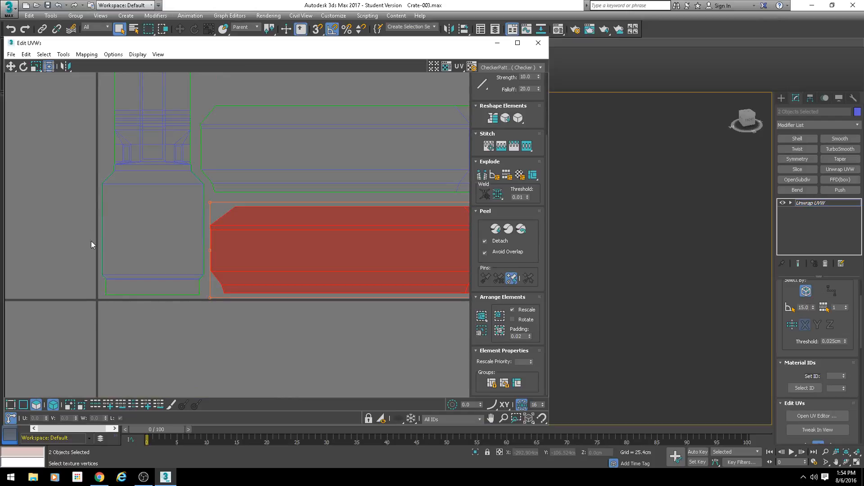
pyautogui.moveTo(126, 267)
pyautogui.mouseDown()
pyautogui.moveTo(118, 268)
pyautogui.moveTo(131, 264)
pyautogui.mouseUp()
pyautogui.scroll(-3, 242, 270)
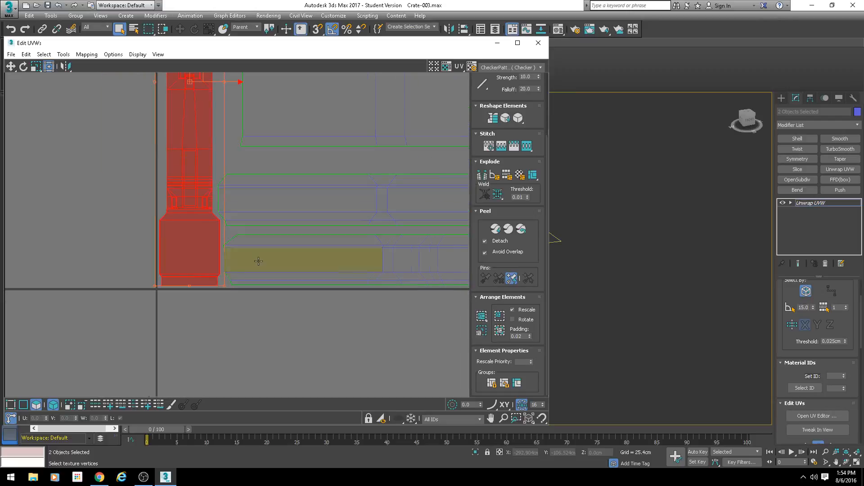
# Step: Stack the long strips and the two wide panel shells tightly beside the tall shell, closing the gaps between them
pyautogui.moveTo(259, 260); pyautogui.dragTo(185, 282, button='middle')
pyautogui.moveTo(209, 145); pyautogui.dragTo(189, 166)
pyautogui.moveTo(193, 162); pyautogui.dragTo(191, 273, button='middle')
pyautogui.moveTo(156, 109); pyautogui.dragTo(173, 161, button='middle')
pyautogui.moveTo(193, 280); pyautogui.dragTo(189, 281)
pyautogui.moveTo(226, 145); pyautogui.dragTo(210, 180)
pyautogui.scroll(-4, 227, 173)
pyautogui.scroll(3, 228, 131)
pyautogui.moveTo(225, 128); pyautogui.dragTo(201, 174, button='middle')
pyautogui.moveTo(224, 201); pyautogui.dragTo(200, 133, button='middle')
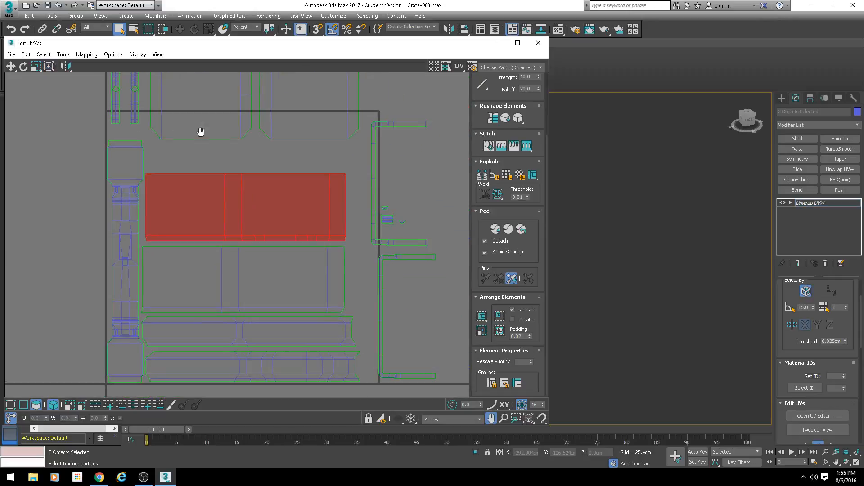
# Step: Move the upper wide panel shell out of the UV tile, past its right edge
pyautogui.scroll(-4, 240, 200)
pyautogui.scroll(2, 269, 217)
pyautogui.moveTo(270, 217); pyautogui.dragTo(241, 167, button='middle')
pyautogui.moveTo(210, 134); pyautogui.dragTo(405, 175)
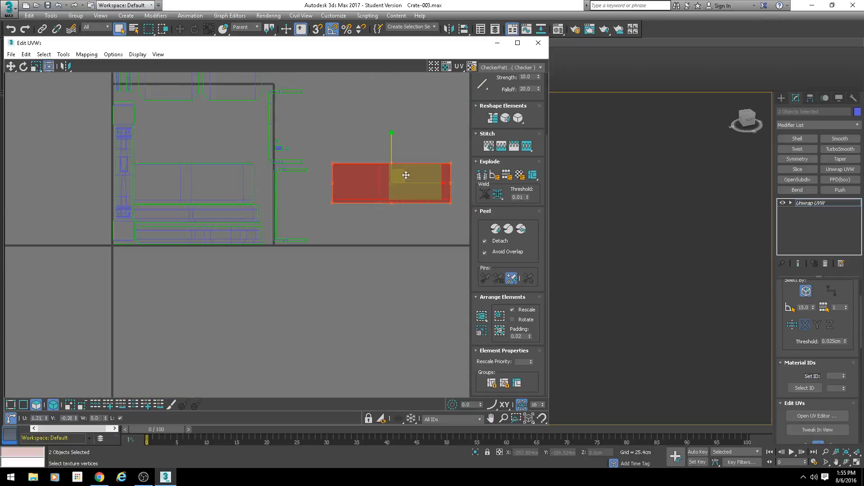
# Step: Select the two chamfered panel shells and move them down into the free space above the remaining wide panel
pyautogui.scroll(2, 185, 113)
pyautogui.moveTo(185, 113); pyautogui.dragTo(213, 162, button='middle')
pyautogui.click(217, 108)
pyautogui.moveTo(246, 100); pyautogui.dragTo(243, 176)
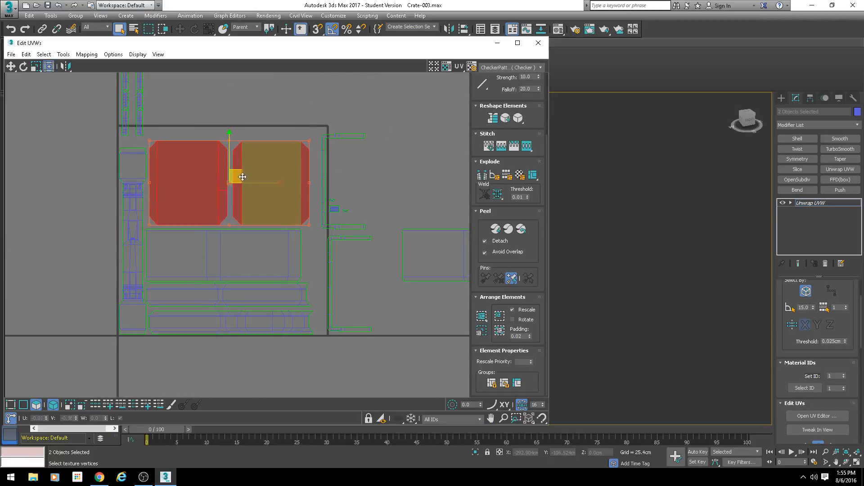
# Step: Move both chamfered panel shells together out of the UV tile, beyond its upper-right corner
pyautogui.moveTo(368, 214); pyautogui.dragTo(333, 183, button='middle')
pyautogui.moveTo(344, 159); pyautogui.dragTo(299, 229)
pyautogui.scroll(-2, 293, 220)
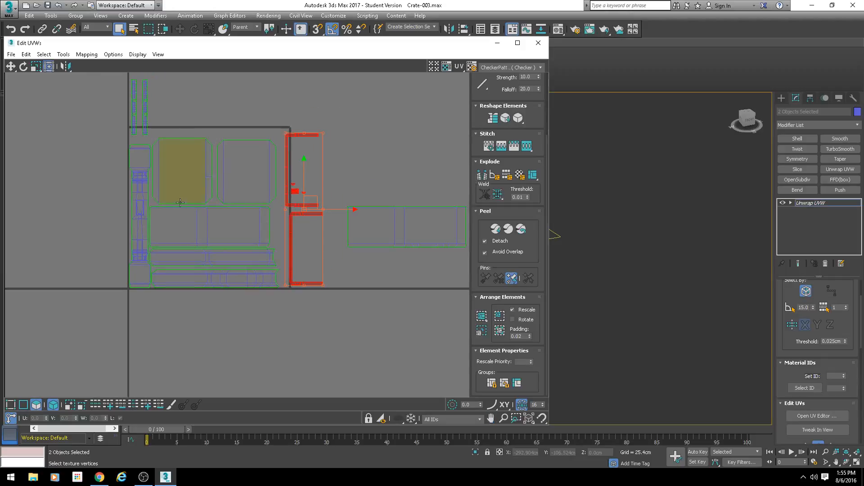
pyautogui.moveTo(282, 155); pyautogui.dragTo(424, 110)
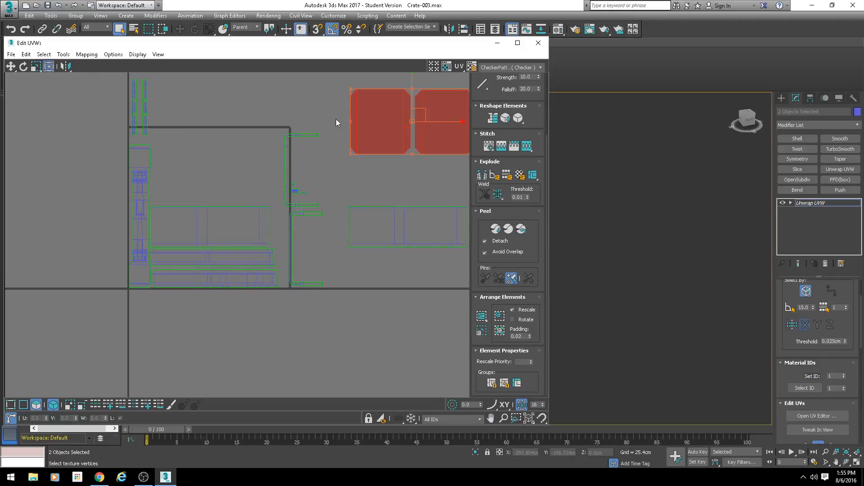
# Step: Move the upper C-shaped shell into the tile, beside the tall shell and above the wide panel
pyautogui.click(289, 147)
pyautogui.scroll(3, 302, 152)
pyautogui.moveTo(314, 171); pyautogui.dragTo(89, 169)
# Step: Bring one chamfered panel shell back into the tile, rotate it 90 degrees and nest it inside the C-shaped shell
pyautogui.moveTo(413, 126); pyautogui.dragTo(106, 177)
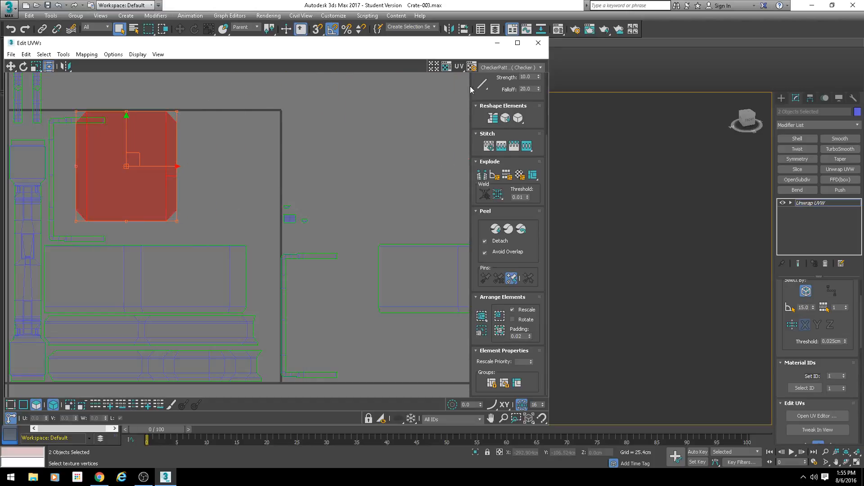
pyautogui.moveTo(476, 96); pyautogui.dragTo(476, 175)
pyautogui.scroll(3, 315, 127)
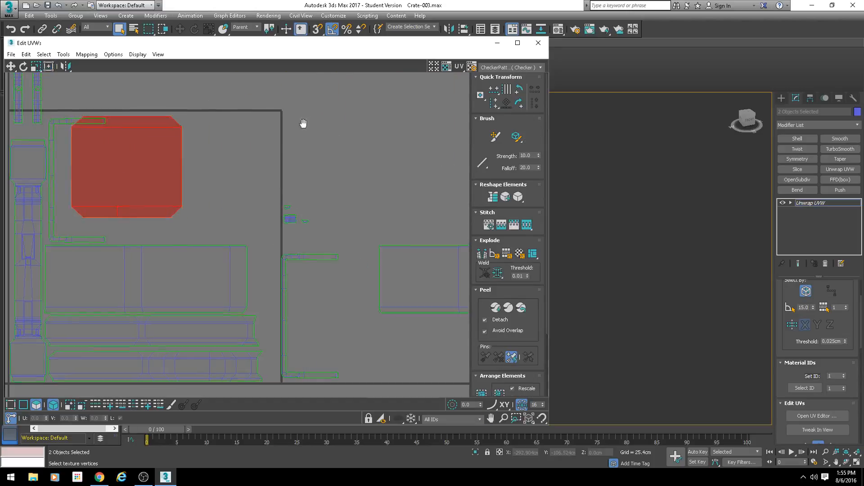
pyautogui.moveTo(237, 187); pyautogui.dragTo(222, 203)
# Step: Rotate the other C-shaped shell to face the first one and fit it around the chamfered panel's right side
pyautogui.scroll(-3, 222, 203)
pyautogui.click(332, 270)
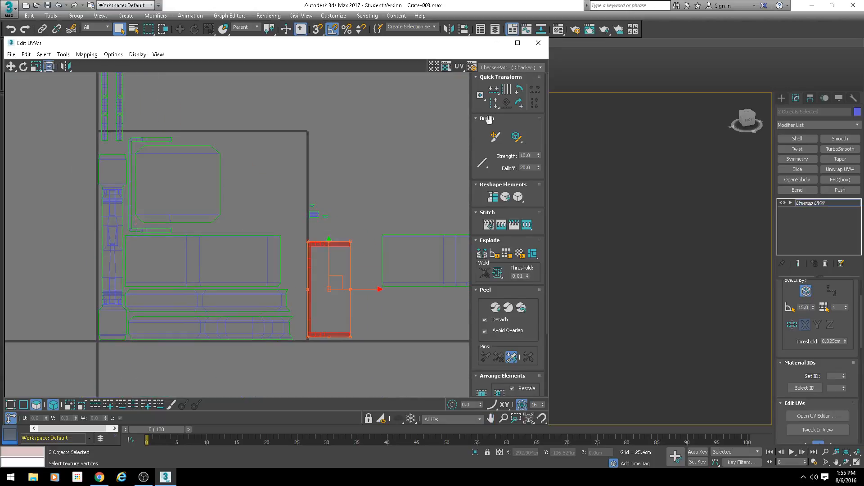
pyautogui.click(517, 105)
pyautogui.click(517, 105)
pyautogui.moveTo(340, 279); pyautogui.dragTo(216, 175)
pyautogui.scroll(3, 237, 203)
pyautogui.scroll(-1, 333, 217)
# Step: Move the small rectangular shell into the gap below the chamfered panel and rotate it to fit between the C-shaped shells
pyautogui.moveTo(388, 226); pyautogui.dragTo(166, 251)
pyautogui.scroll(4, 167, 250)
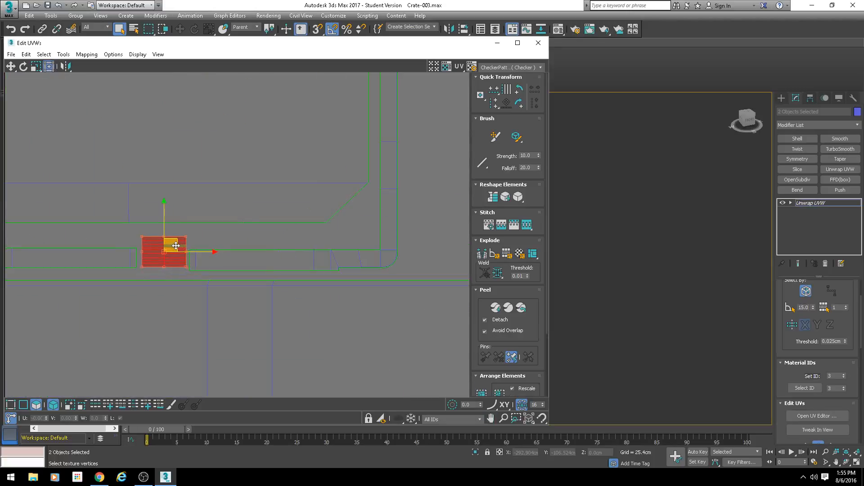
pyautogui.click(519, 103)
pyautogui.scroll(-3, 282, 243)
pyautogui.scroll(-3, 310, 238)
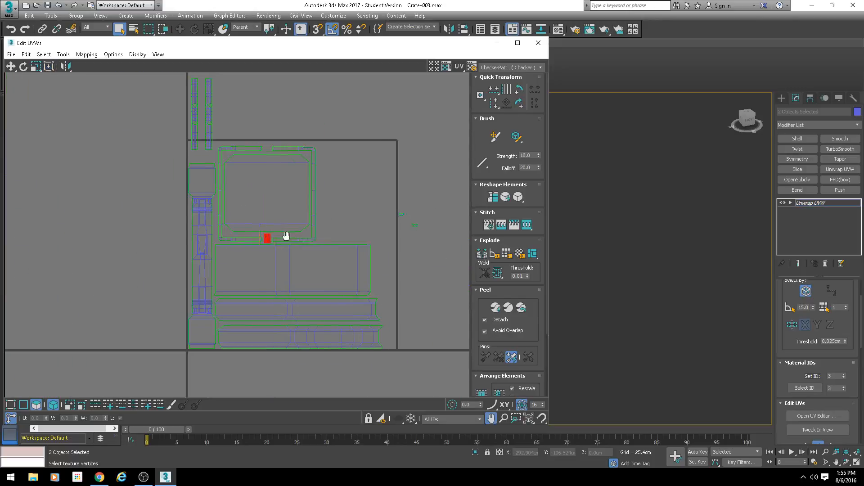
# Step: Move the two narrow handle shells right, clear of the stack and above the UV tile
pyautogui.moveTo(285, 237); pyautogui.dragTo(239, 216, button='middle')
pyautogui.moveTo(209, 127); pyautogui.dragTo(224, 177, button='middle')
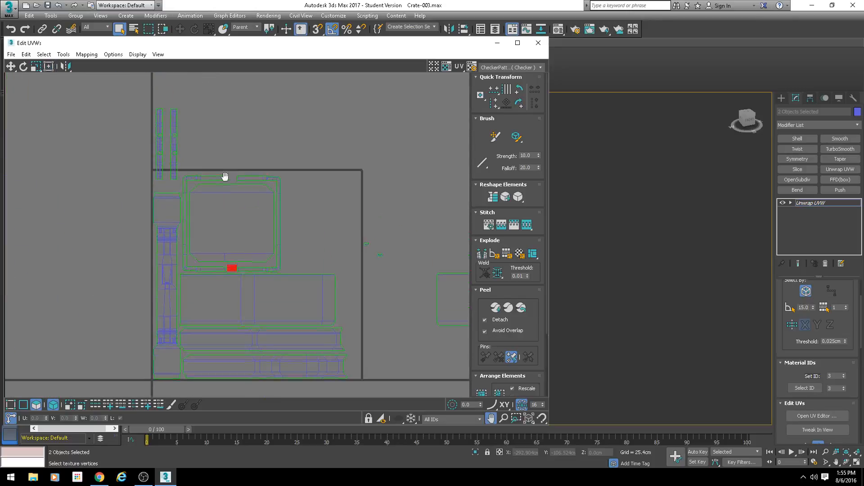
pyautogui.moveTo(190, 131); pyautogui.dragTo(328, 102)
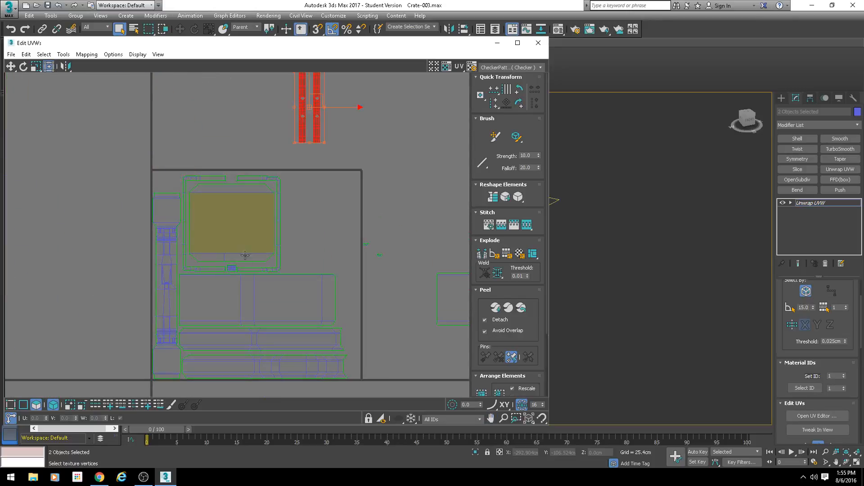
# Step: Move the small lined rectangular shell from below the chamfered panel to the top of the left column, inside the tile's upper-left corner
pyautogui.moveTo(233, 269); pyautogui.dragTo(160, 194)
pyautogui.scroll(4, 167, 181)
pyautogui.scroll(-5, 276, 210)
pyautogui.moveTo(404, 257); pyautogui.dragTo(331, 210, button='middle')
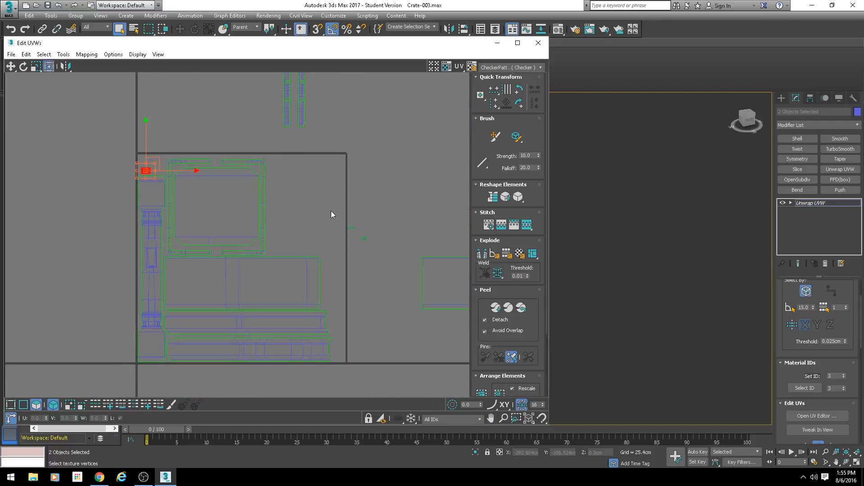
# Step: Bring the two small half-circle shells into the tile's upper-left corner above the small lined rectangular shell
pyautogui.moveTo(331, 210); pyautogui.dragTo(183, 164)
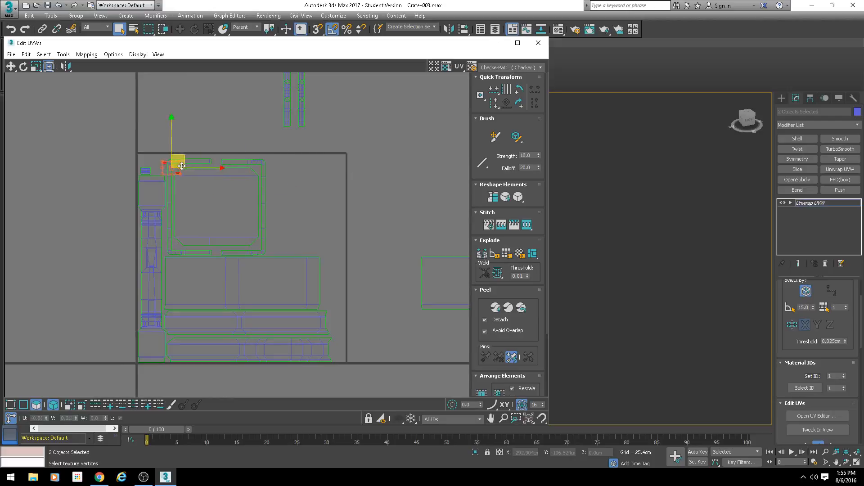
pyautogui.scroll(2, 170, 189)
pyautogui.scroll(1, 170, 189)
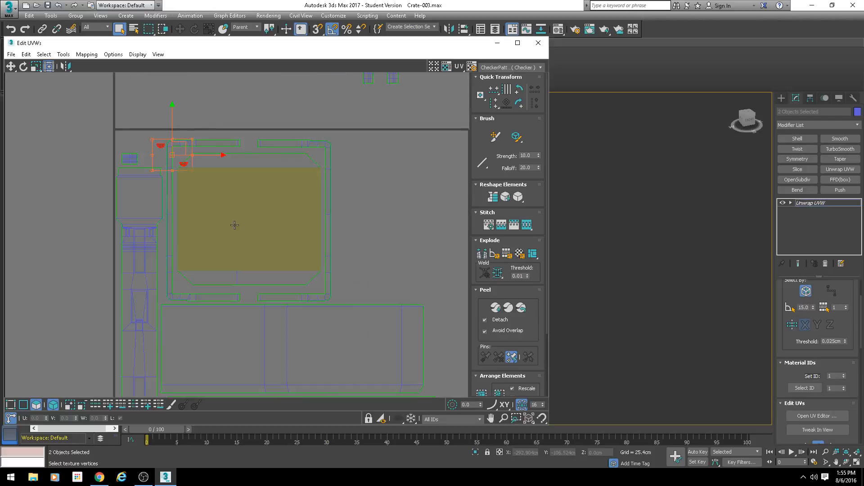
pyautogui.scroll(-1, 235, 225)
pyautogui.moveTo(234, 225); pyautogui.dragTo(263, 204, button='middle')
pyautogui.scroll(6, 193, 141)
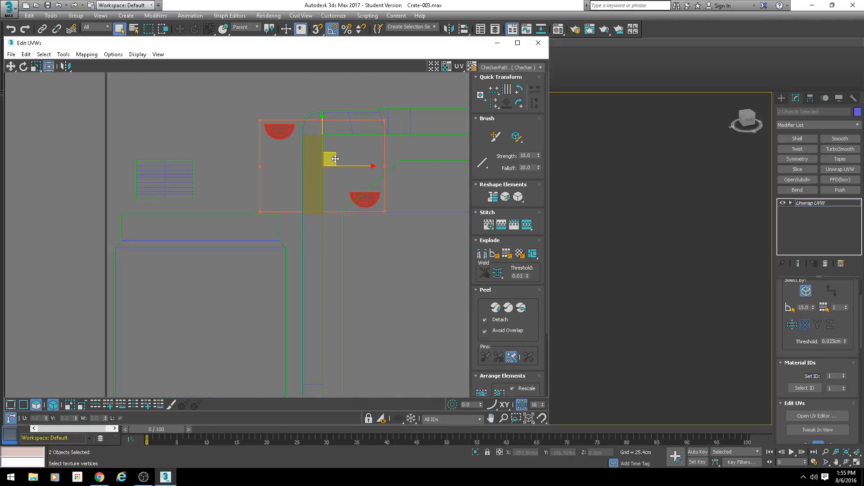
pyautogui.moveTo(335, 159); pyautogui.dragTo(202, 140)
# Step: Separate the two half-circle shells and place one of them to the right of the small lined rectangular shell
pyautogui.click(174, 126)
pyautogui.moveTo(145, 106); pyautogui.dragTo(225, 150)
pyautogui.hotkey('ctrl', 'z')
pyautogui.scroll(-2, 272, 230)
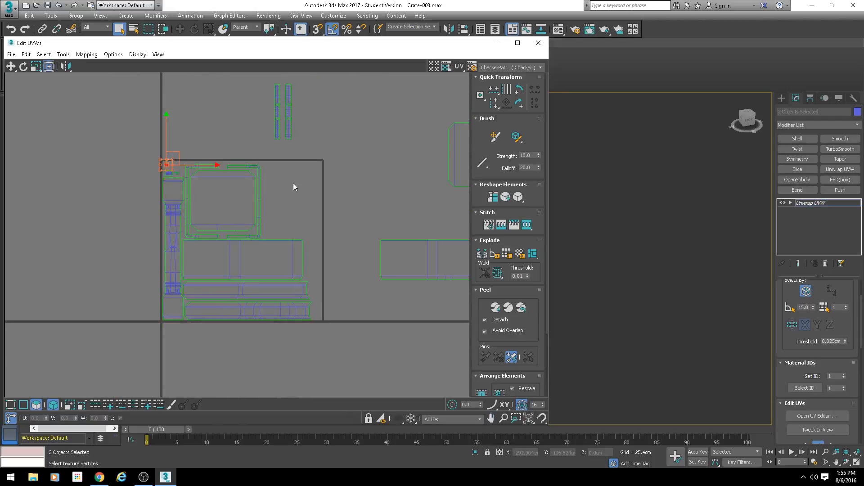
pyautogui.moveTo(159, 155); pyautogui.dragTo(226, 208, button='middle')
pyautogui.scroll(7, 227, 204)
pyautogui.moveTo(325, 276); pyautogui.dragTo(261, 187, button='middle')
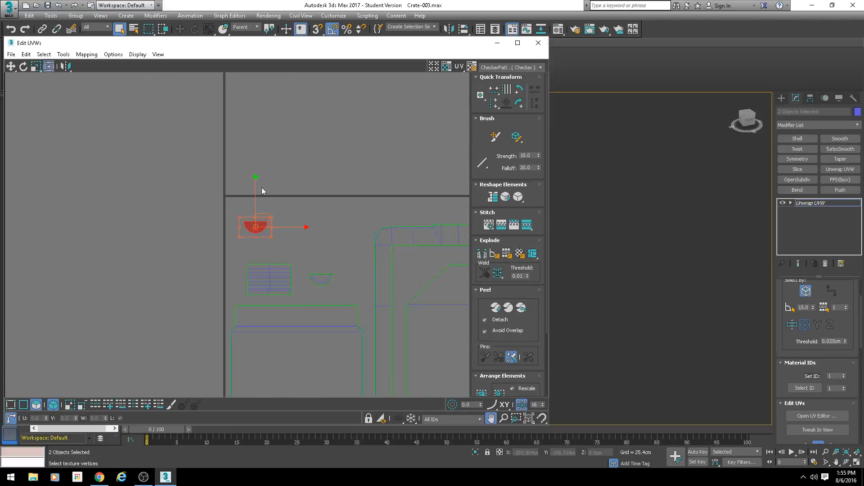
# Step: Fit the half-circle shells together into a compact rotated circle beside the small lined rectangular shell
pyautogui.scroll(2, 262, 188)
pyautogui.moveTo(281, 262); pyautogui.dragTo(219, 156, button='middle')
pyautogui.moveTo(205, 141)
pyautogui.mouseDown()
pyautogui.moveTo(320, 189)
pyautogui.moveTo(295, 228)
pyautogui.mouseUp()
pyautogui.click(519, 106)
pyautogui.click(519, 107)
pyautogui.scroll(-5, 317, 215)
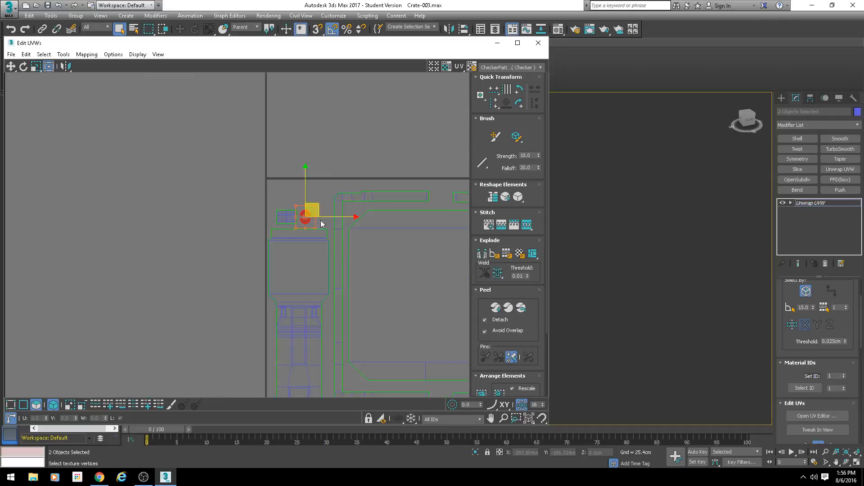
# Step: Move the remaining wide rectangular shell from outside the tile to the right side of the framed chamfered panel
pyautogui.moveTo(391, 256); pyautogui.dragTo(201, 179, button='middle')
pyautogui.scroll(-1, 201, 180)
pyautogui.scroll(-2, 284, 195)
pyautogui.scroll(1, 295, 176)
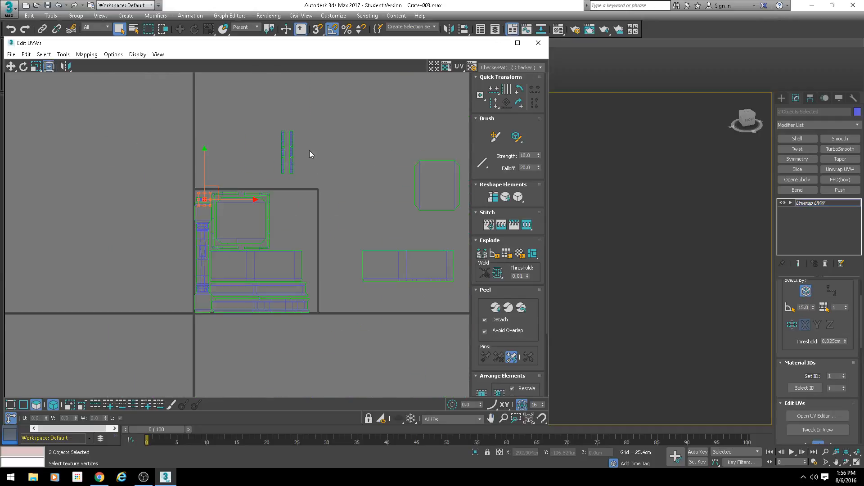
pyautogui.click(292, 154)
pyautogui.moveTo(396, 256); pyautogui.dragTo(300, 215)
pyautogui.scroll(1, 307, 243)
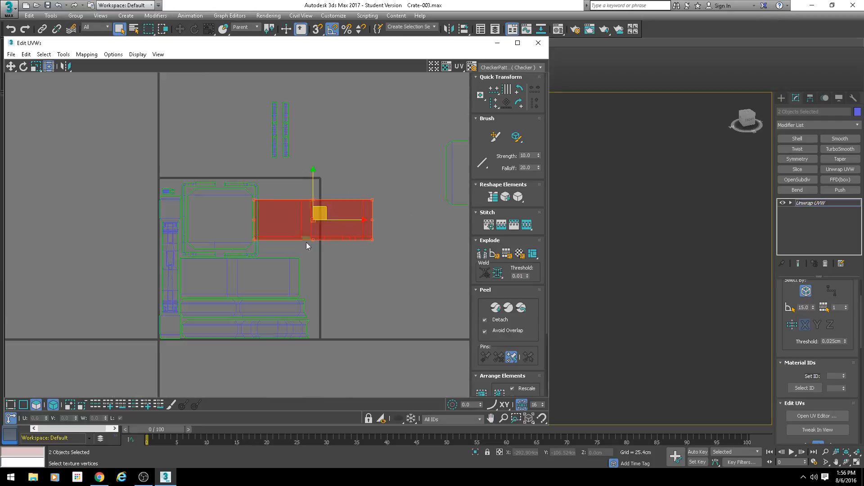
pyautogui.moveTo(309, 245); pyautogui.dragTo(337, 197, button='middle')
pyautogui.moveTo(354, 166); pyautogui.dragTo(370, 208)
pyautogui.moveTo(306, 224); pyautogui.dragTo(274, 218, button='middle')
pyautogui.scroll(1, 273, 218)
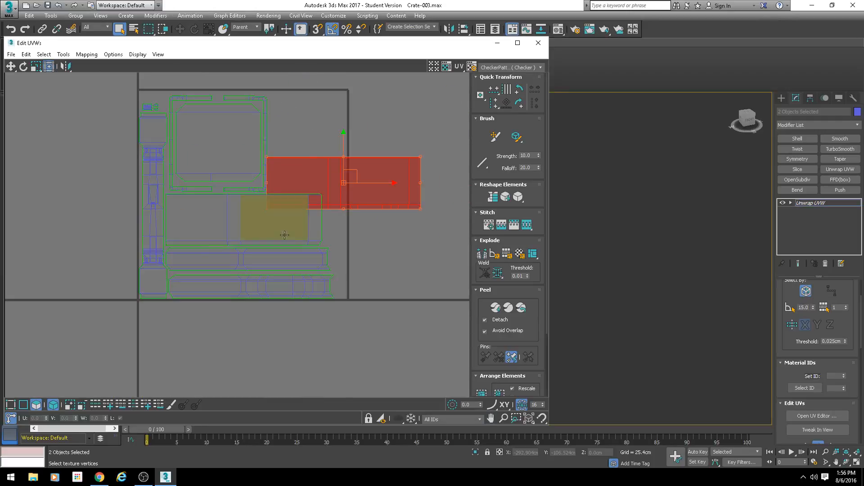
pyautogui.moveTo(351, 179); pyautogui.dragTo(283, 218, button='middle')
pyautogui.moveTo(284, 218); pyautogui.dragTo(293, 192)
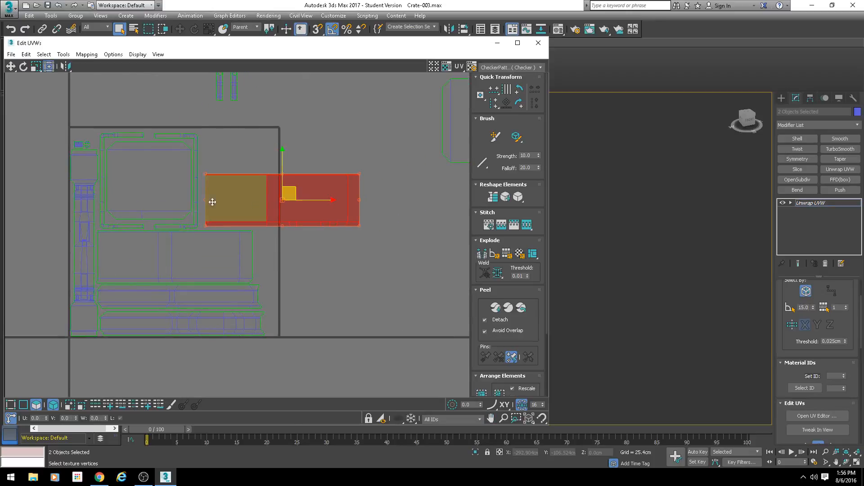
pyautogui.moveTo(186, 247); pyautogui.dragTo(223, 233, button='middle')
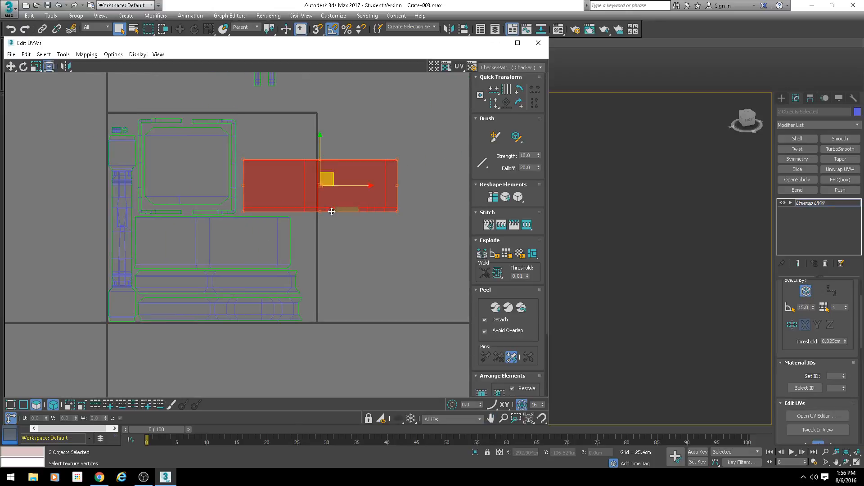
# Step: Select all UV shells and scale them down uniformly toward the tile's lower-left corner
pyautogui.scroll(-2, 311, 239)
pyautogui.scroll(-1, 294, 235)
pyautogui.scroll(3, 331, 216)
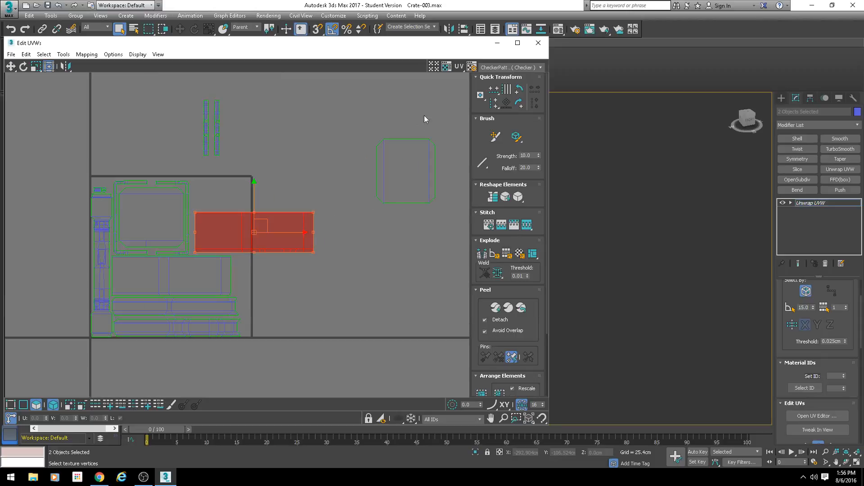
pyautogui.scroll(-2, 337, 185)
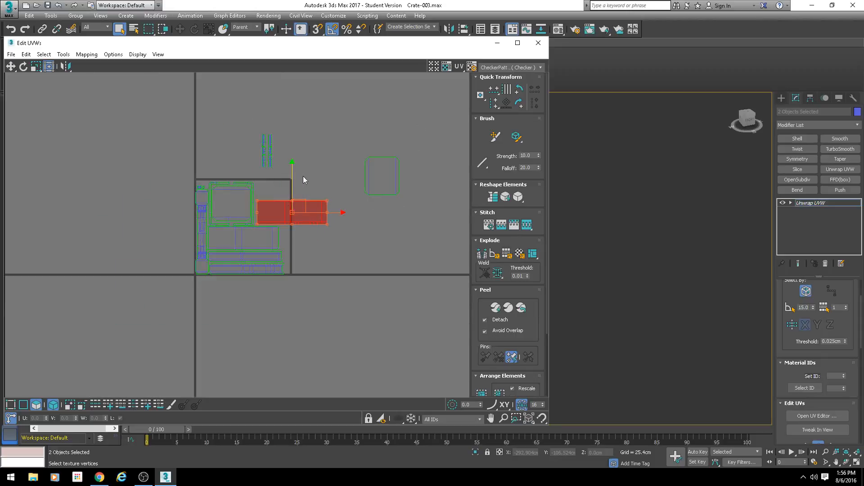
pyautogui.moveTo(304, 177); pyautogui.dragTo(271, 178, button='middle')
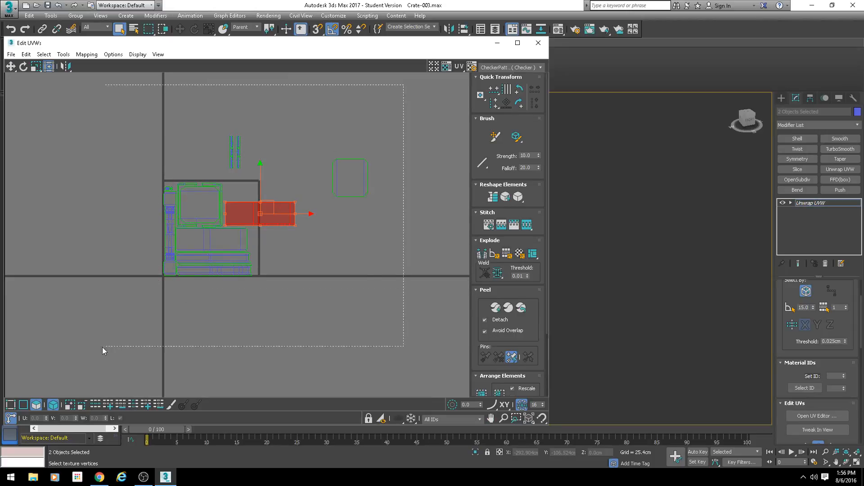
pyautogui.moveTo(103, 347); pyautogui.dragTo(103, 347)
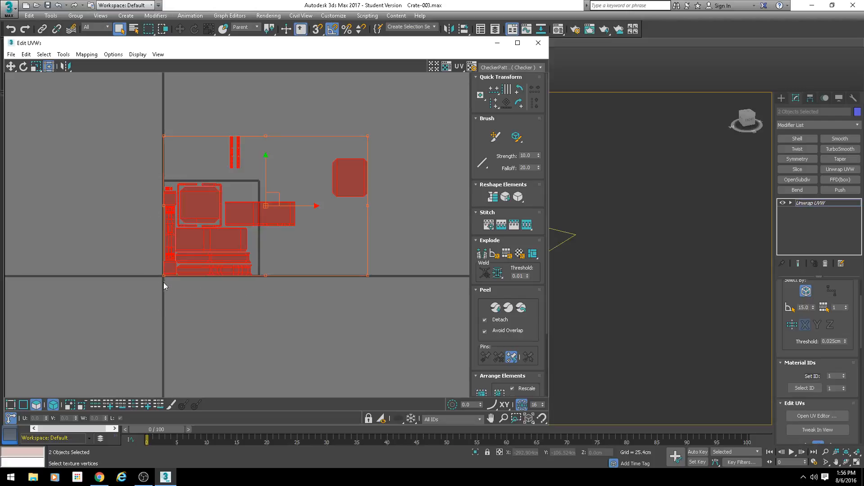
pyautogui.moveTo(368, 135); pyautogui.dragTo(341, 153)
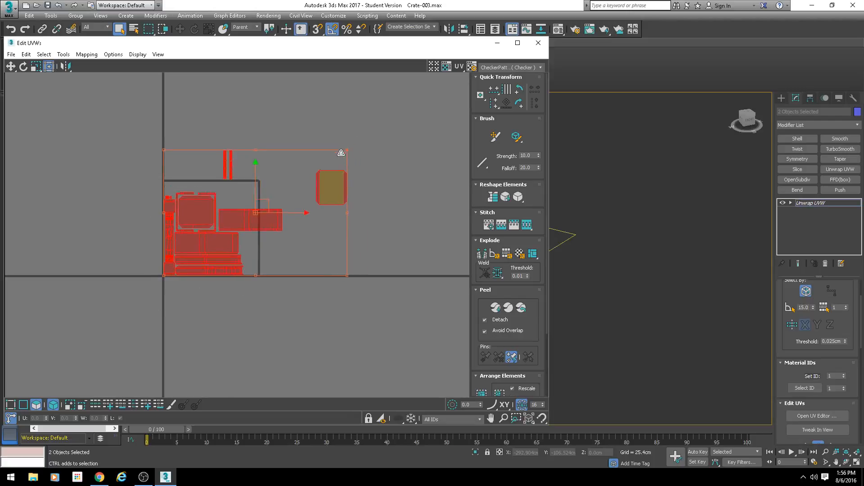
# Step: Rotate the wide rectangular shell 90 degrees and stand it upright between the stack and the tile's right edge
pyautogui.scroll(3, 239, 154)
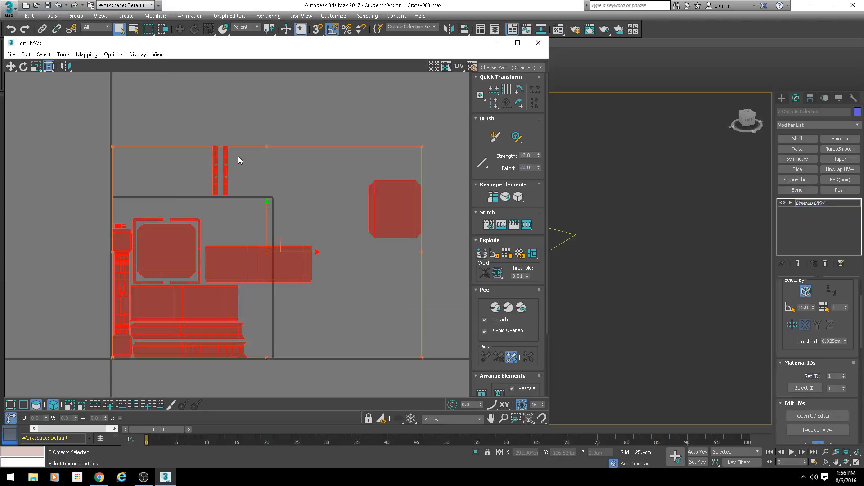
pyautogui.click(261, 188)
pyautogui.click(269, 275)
pyautogui.moveTo(269, 277); pyautogui.dragTo(315, 192, button='middle')
pyautogui.click(523, 106)
pyautogui.scroll(4, 315, 163)
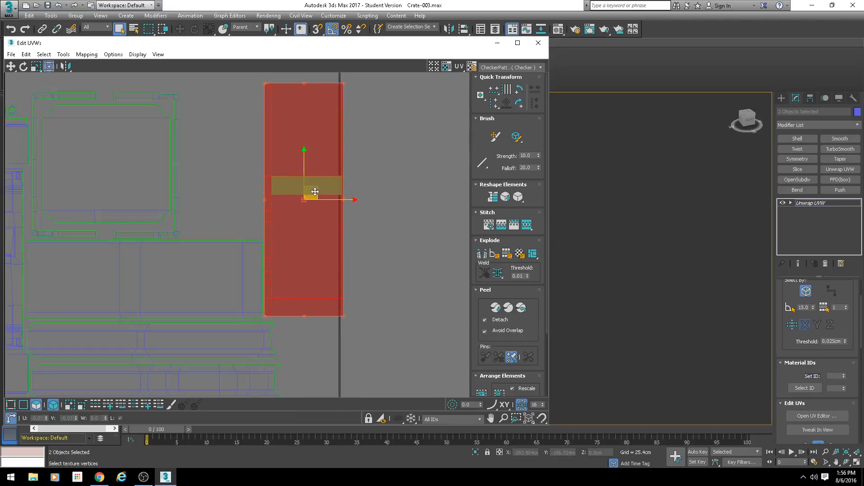
# Step: Scale all shells down slightly further so the upright rectangular shell fits within the tile's right edge
pyautogui.scroll(-5, 315, 192)
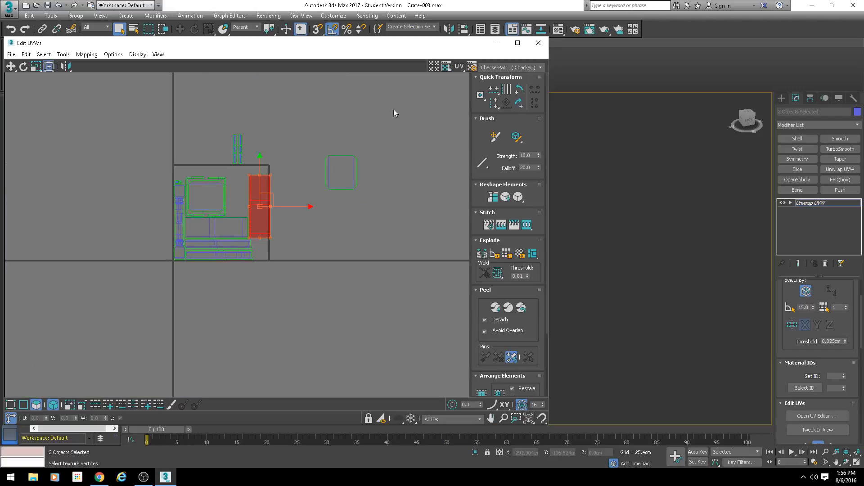
pyautogui.moveTo(404, 86); pyautogui.dragTo(113, 285)
pyautogui.scroll(3, 303, 145)
pyautogui.moveTo(398, 129); pyautogui.dragTo(386, 135)
# Step: Select the chamfered panel with its two surrounding C-shaped shells and nudge the group tightly against its neighbouring shells
pyautogui.click(215, 187)
pyautogui.moveTo(157, 187); pyautogui.dragTo(244, 167, button='middle')
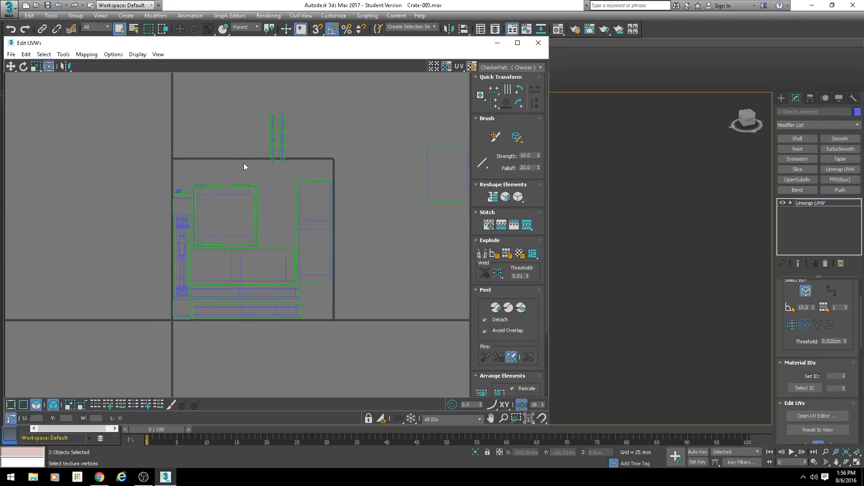
pyautogui.moveTo(206, 220); pyautogui.dragTo(205, 222)
pyautogui.scroll(2, 252, 169)
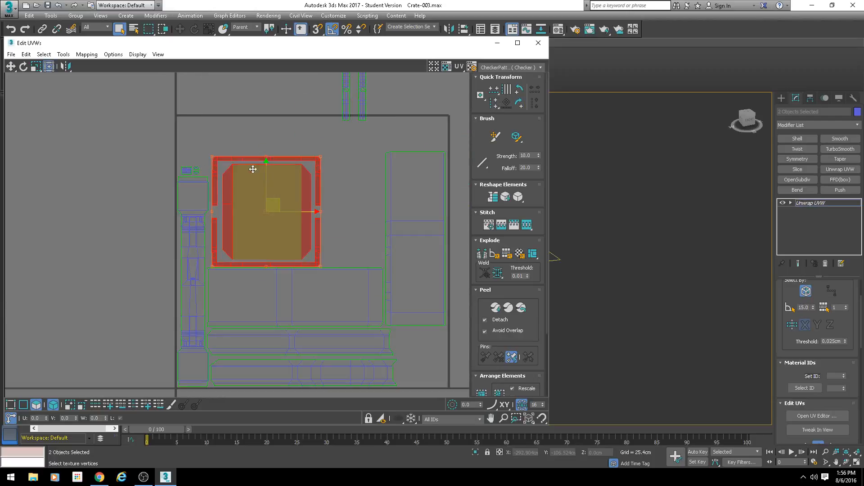
pyautogui.moveTo(330, 215)
pyautogui.mouseDown(button='middle')
pyautogui.moveTo(219, 192)
pyautogui.moveTo(211, 207)
pyautogui.moveTo(319, 211)
pyautogui.mouseUp(button='middle')
pyautogui.scroll(-2, 211, 208)
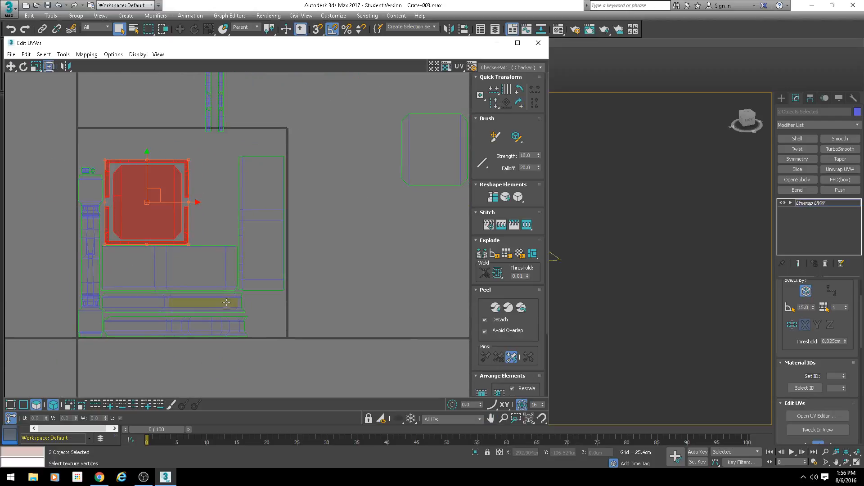
# Step: Select the two long strip shells at the tile's base and narrow them horizontally to clear space for the upright shell
pyautogui.click(227, 302)
pyautogui.moveTo(236, 306); pyautogui.dragTo(283, 251, button='middle')
pyautogui.keyDown('ctrl'); pyautogui.click(274, 282); pyautogui.keyUp('ctrl')
pyautogui.scroll(3, 244, 266)
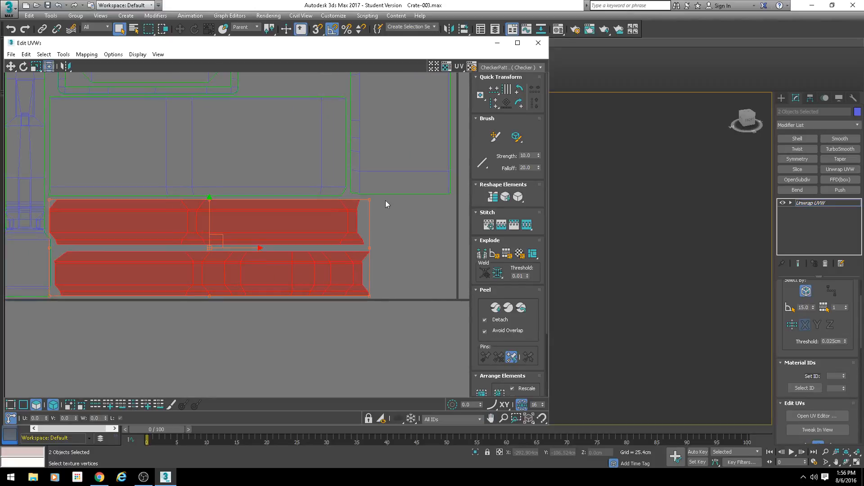
pyautogui.moveTo(367, 199); pyautogui.dragTo(356, 201)
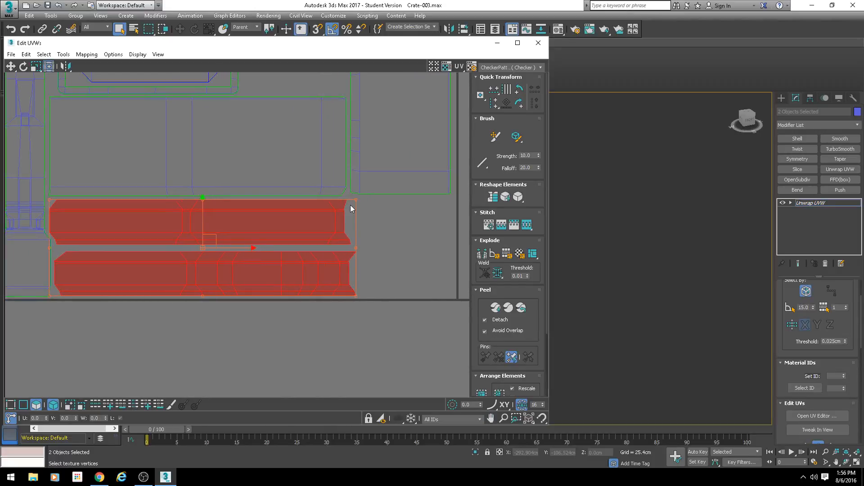
# Step: Move the upright rectangular shell down into the tile's lower-right corner beside the long strip shells
pyautogui.moveTo(364, 248); pyautogui.dragTo(261, 243, button='middle')
pyautogui.click(306, 216)
pyautogui.keyDown('shift'); pyautogui.moveTo(289, 166); pyautogui.dragTo(297, 228); pyautogui.keyUp('shift')
pyautogui.moveTo(310, 133); pyautogui.dragTo(310, 138)
pyautogui.moveTo(270, 175); pyautogui.dragTo(346, 135, button='middle')
# Step: Narrow the lower long strip shell slightly so its right end lines up with the upper strip
pyautogui.click(269, 179)
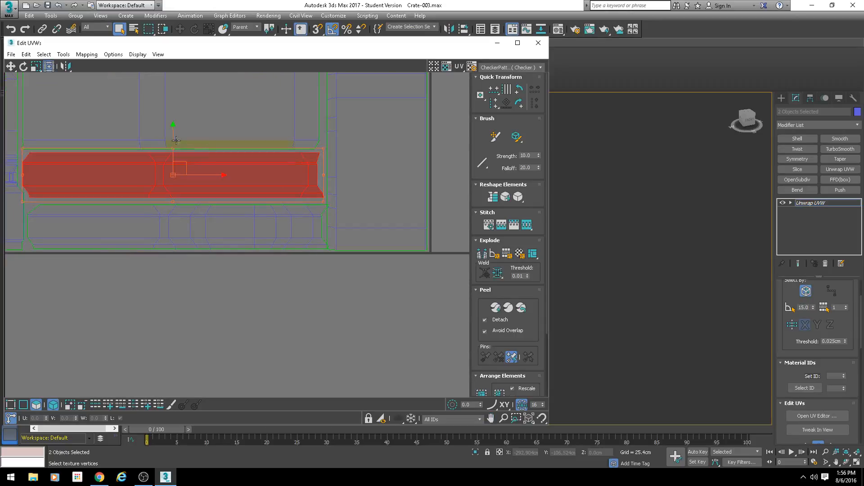
pyautogui.click(316, 222)
pyautogui.moveTo(328, 199); pyautogui.dragTo(324, 200)
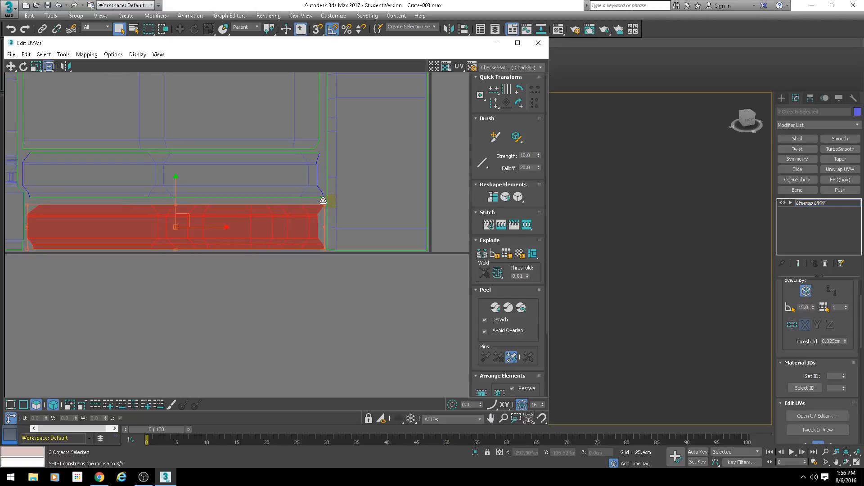
pyautogui.click(293, 167)
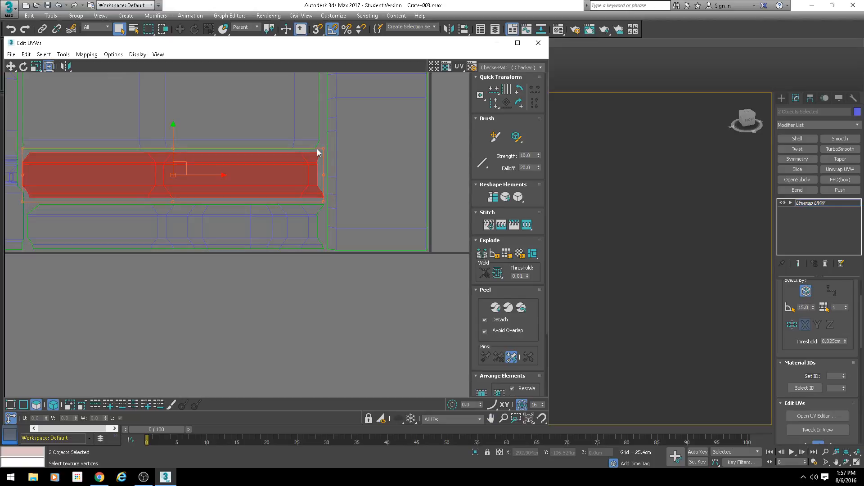
# Step: Bring the second chamfered panel shell into the tile and place it between the framed panel and the upright shell
pyautogui.scroll(-5, 244, 130)
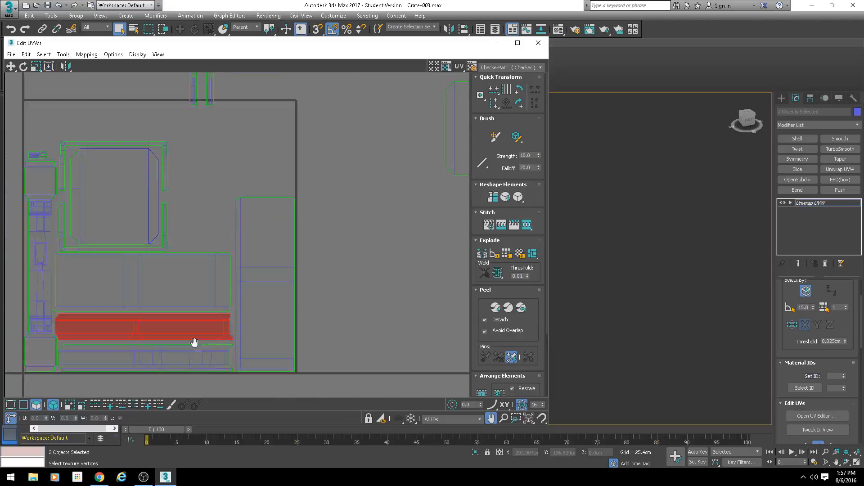
pyautogui.moveTo(368, 211); pyautogui.dragTo(234, 220)
pyautogui.scroll(4, 234, 220)
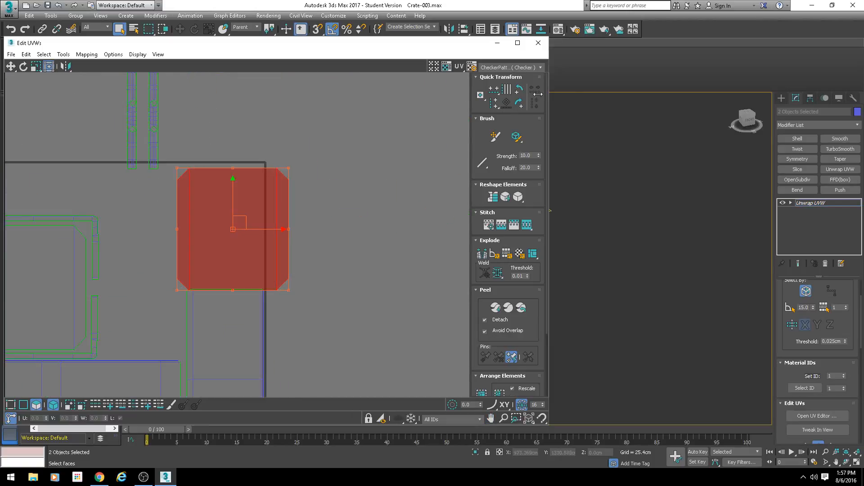
pyautogui.moveTo(225, 226); pyautogui.dragTo(302, 164, button='middle')
pyautogui.moveTo(302, 164); pyautogui.dragTo(196, 234)
# Step: Move both C-shaped shells out past the tile's right edge and fit the two chamfered panels side by side next to the left column
pyautogui.click(115, 170)
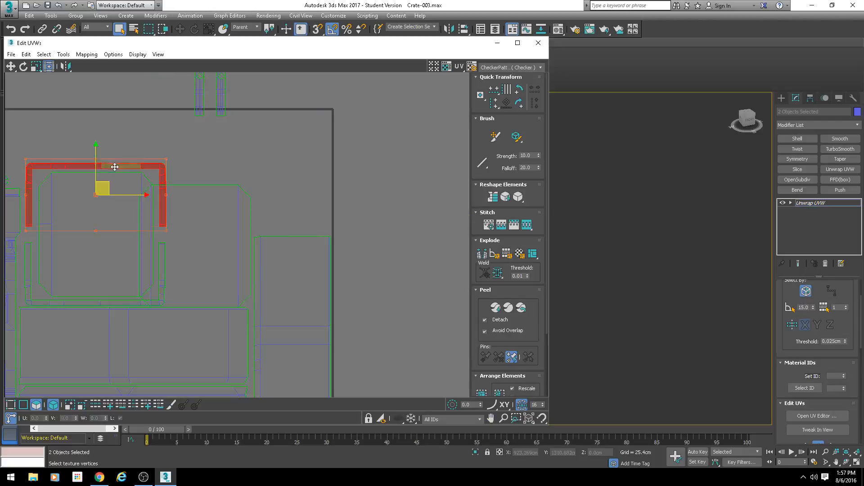
pyautogui.moveTo(107, 226); pyautogui.dragTo(486, 150)
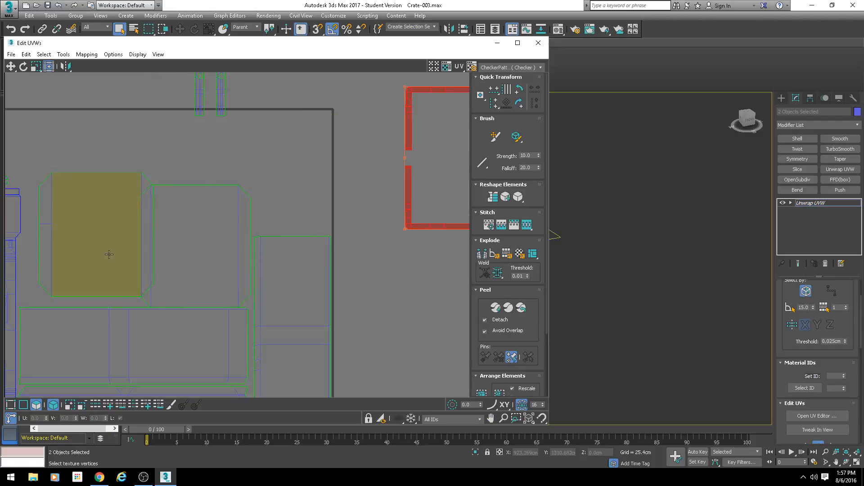
pyautogui.moveTo(72, 250); pyautogui.dragTo(57, 260)
pyautogui.scroll(1, 54, 259)
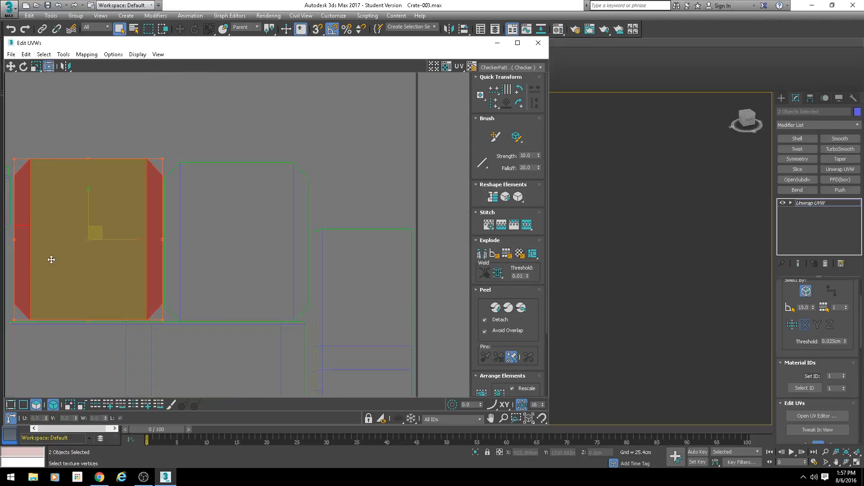
pyautogui.moveTo(95, 230); pyautogui.dragTo(176, 206, button='middle')
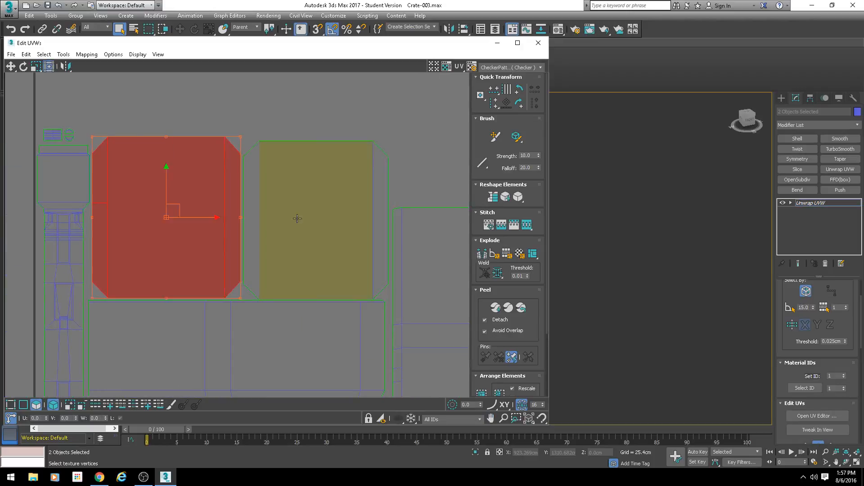
pyautogui.click(301, 210)
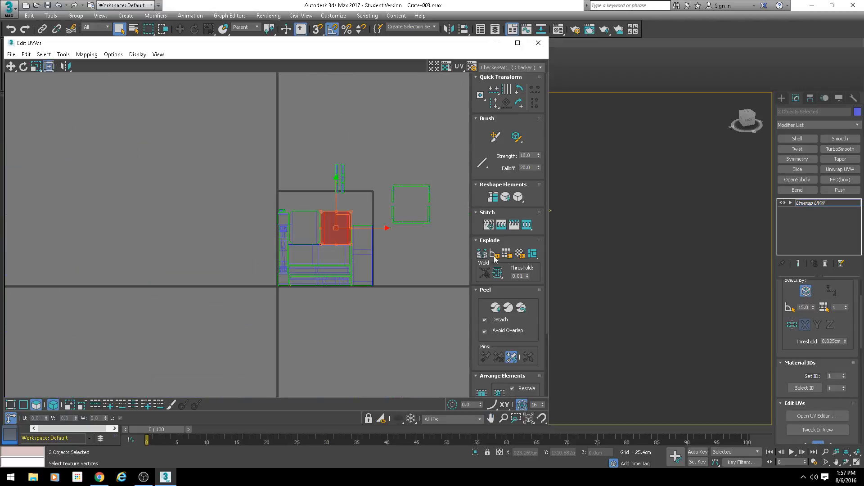
# Step: Examine the crate model from below and pick its chamfered underside to identify the matching UV shell
pyautogui.scroll(-7, 340, 227)
pyautogui.moveTo(625, 220); pyautogui.dragTo(654, 241, button='middle')
pyautogui.press('z')
pyautogui.keyDown('alt'); pyautogui.moveTo(591, 244); pyautogui.dragTo(592, 227, button='middle'); pyautogui.keyUp('alt')
pyautogui.moveTo(593, 227); pyautogui.dragTo(695, 220, button='middle')
pyautogui.click(627, 263)
pyautogui.keyDown('alt'); pyautogui.moveTo(627, 262); pyautogui.dragTo(655, 246, button='middle'); pyautogui.keyUp('alt')
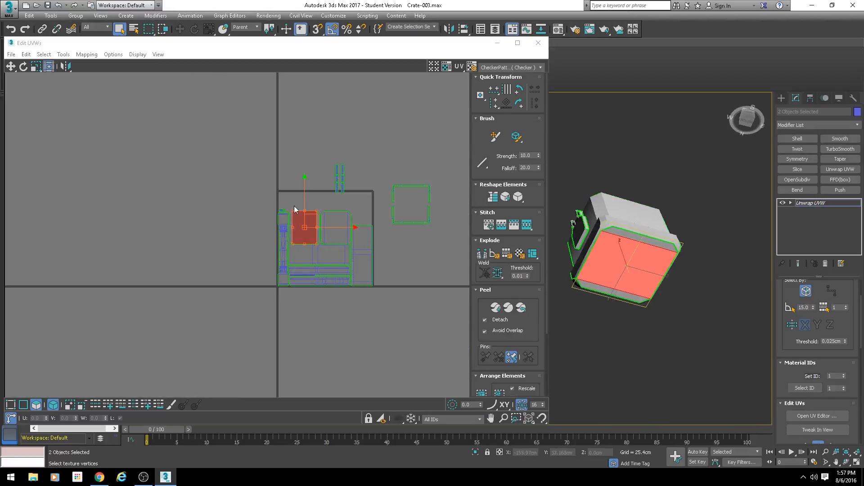
# Step: Scale the left chamfered panel shell down slightly and shift the second chamfered panel closer to it
pyautogui.click(305, 225)
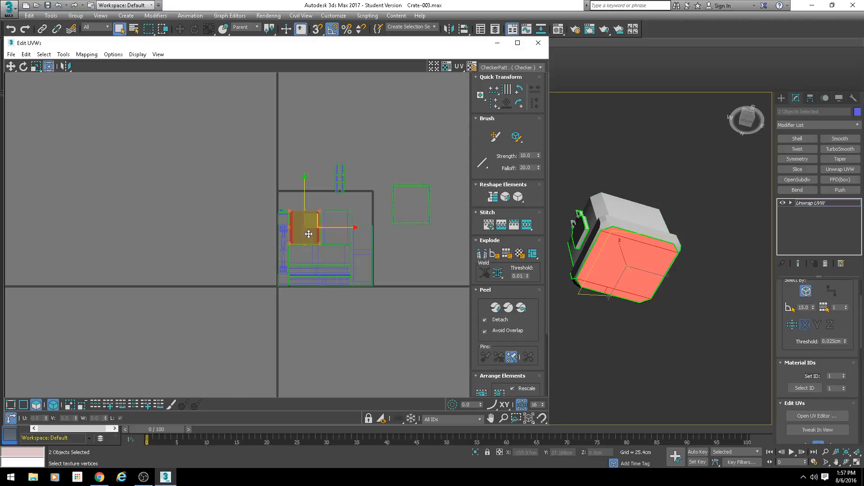
pyautogui.scroll(6, 308, 234)
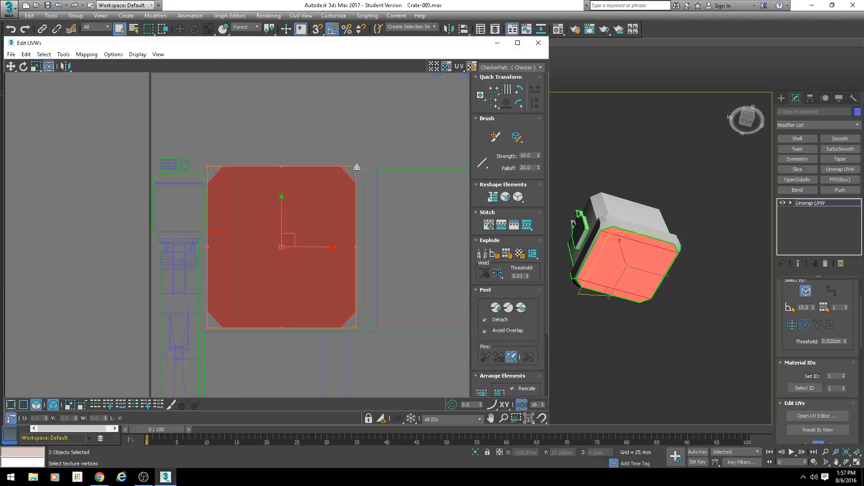
pyautogui.moveTo(350, 173); pyautogui.dragTo(347, 176)
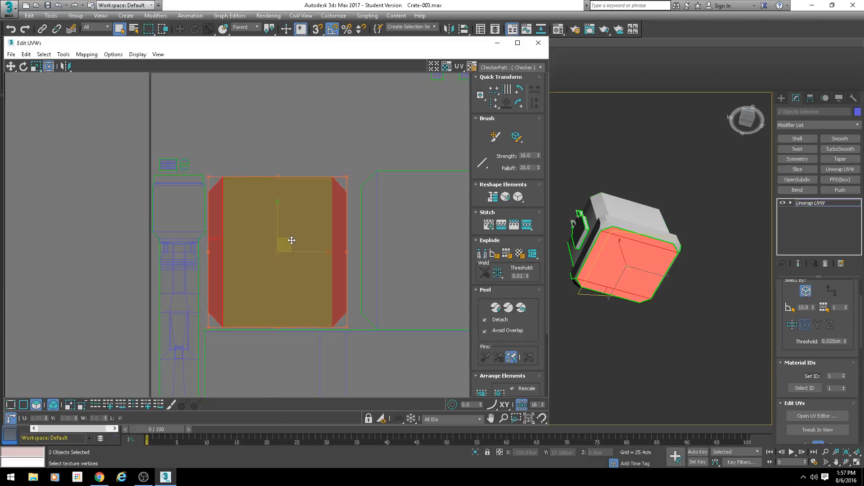
pyautogui.moveTo(375, 245); pyautogui.dragTo(290, 230, button='middle')
pyautogui.click(374, 226)
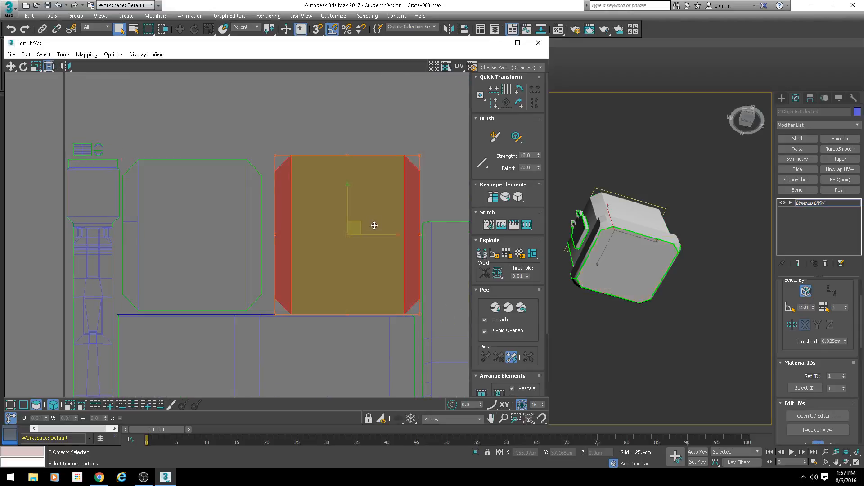
pyautogui.moveTo(375, 226); pyautogui.dragTo(367, 223)
# Step: Bring both C-shaped shells into the tile's upper-left corner, above the left column and the chamfered panels
pyautogui.scroll(-8, 367, 221)
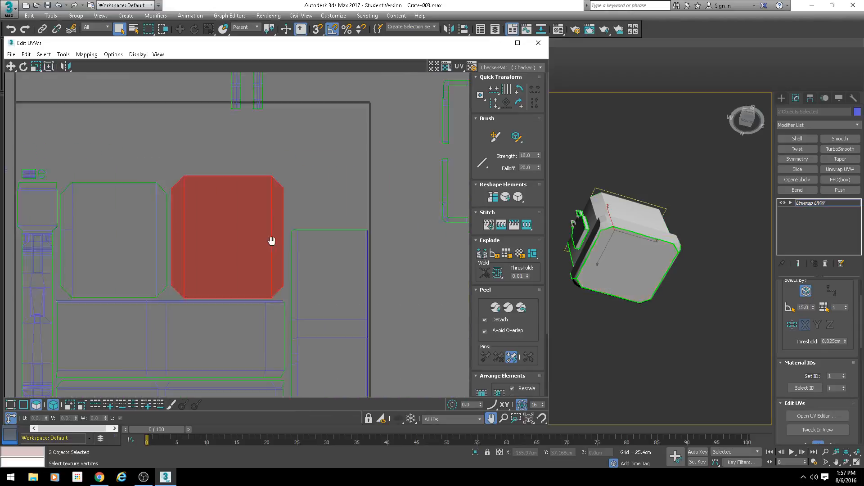
pyautogui.moveTo(278, 157); pyautogui.dragTo(391, 251)
pyautogui.click(363, 181)
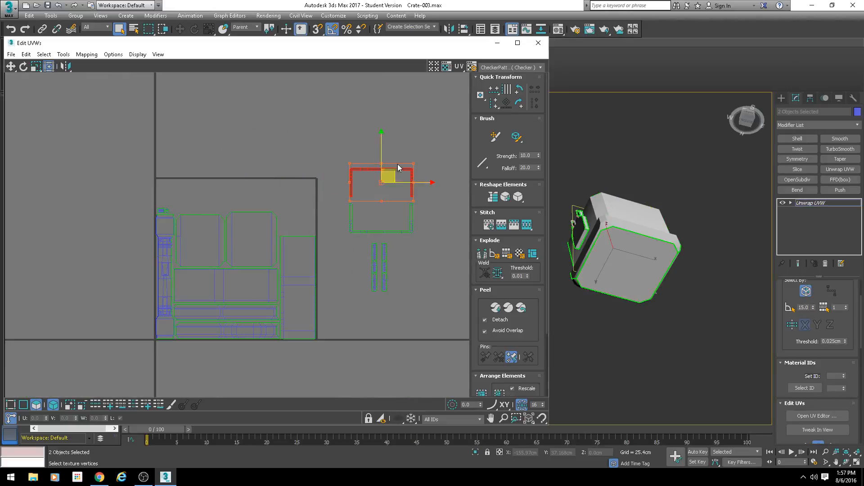
pyautogui.moveTo(391, 176); pyautogui.dragTo(150, 201)
pyautogui.scroll(4, 381, 206)
pyautogui.scroll(-2, 307, 242)
pyautogui.scroll(4, 151, 203)
pyautogui.scroll(-2, 275, 242)
pyautogui.moveTo(199, 226); pyautogui.dragTo(254, 224, button='middle')
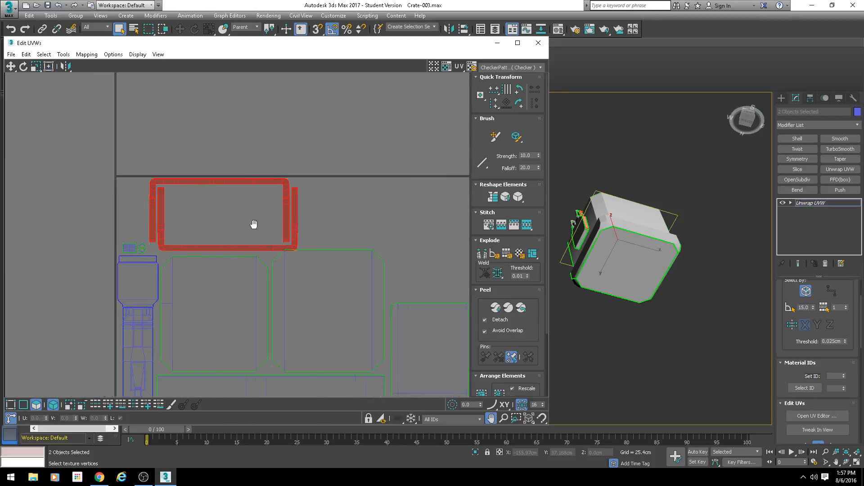
pyautogui.scroll(2, 255, 224)
pyautogui.moveTo(248, 207); pyautogui.dragTo(194, 209)
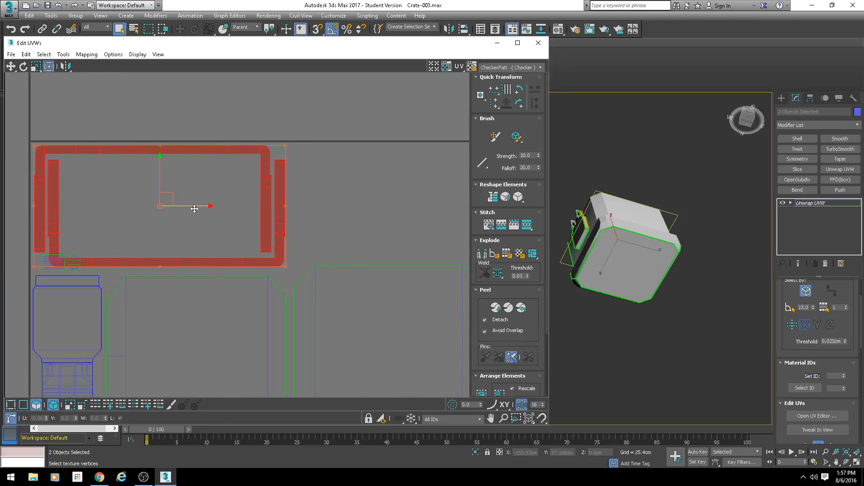
# Step: Move the small rectangular shell and both half-circle shells into the empty space inside the C-shaped shells
pyautogui.moveTo(28, 248); pyautogui.dragTo(66, 238, button='middle')
pyautogui.moveTo(142, 260); pyautogui.dragTo(142, 260)
pyautogui.keyDown('alt'); pyautogui.moveTo(71, 201); pyautogui.dragTo(144, 251); pyautogui.keyUp('alt')
pyautogui.click(111, 253)
pyautogui.scroll(5, 114, 250)
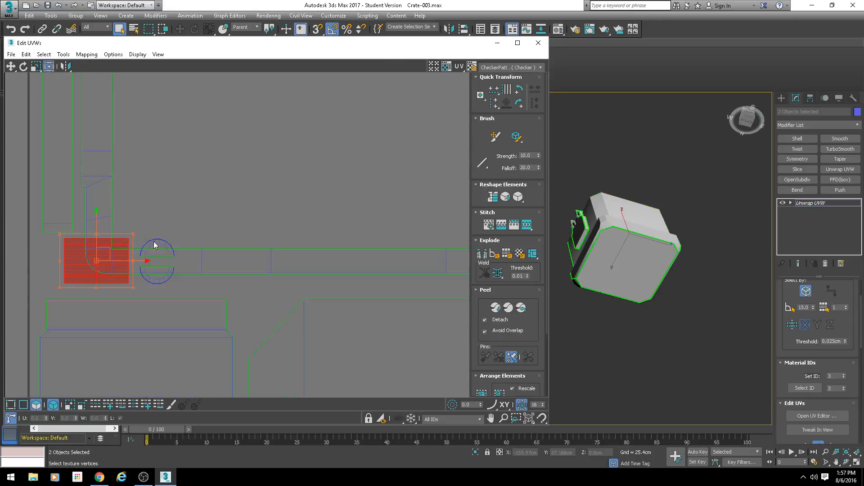
pyautogui.keyDown('ctrl'); pyautogui.click(159, 242); pyautogui.keyUp('ctrl')
pyautogui.keyDown('ctrl'); pyautogui.click(155, 279); pyautogui.keyUp('ctrl')
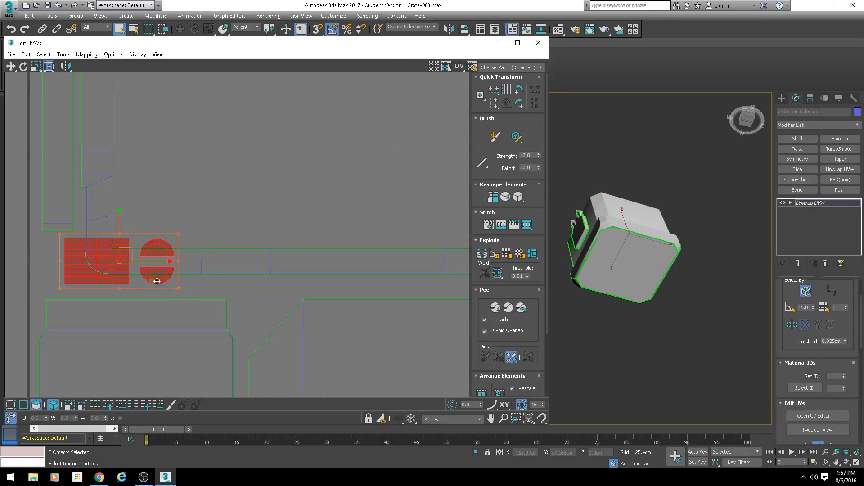
pyautogui.scroll(-3, 103, 259)
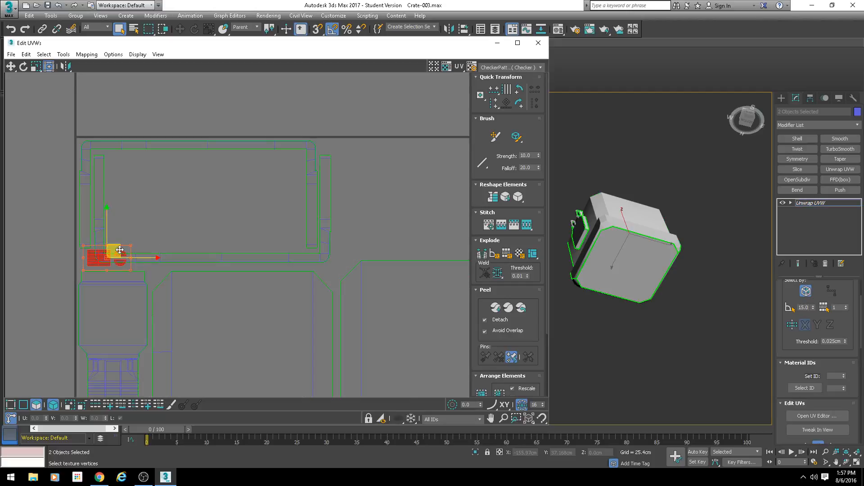
pyautogui.moveTo(113, 251); pyautogui.dragTo(136, 232)
pyautogui.click(170, 194)
pyautogui.scroll(1, 160, 241)
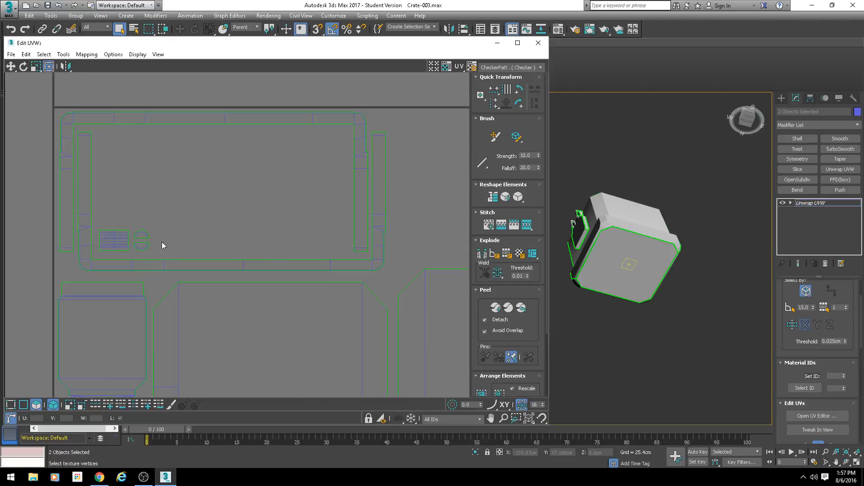
# Step: Rotate the two thin strip shells to horizontal and stack them closely above the second chamfered panel
pyautogui.scroll(-4, 161, 241)
pyautogui.moveTo(291, 279); pyautogui.dragTo(162, 184, button='middle')
pyautogui.scroll(-1, 163, 185)
pyautogui.moveTo(293, 202); pyautogui.dragTo(221, 170)
pyautogui.click(522, 104)
pyautogui.moveTo(305, 157); pyautogui.dragTo(338, 177, button='middle')
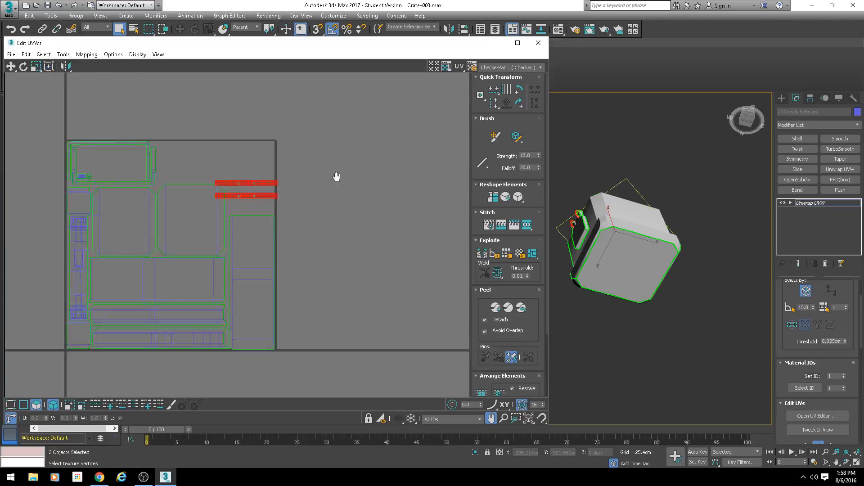
pyautogui.scroll(1, 293, 235)
pyautogui.moveTo(317, 220); pyautogui.dragTo(252, 193)
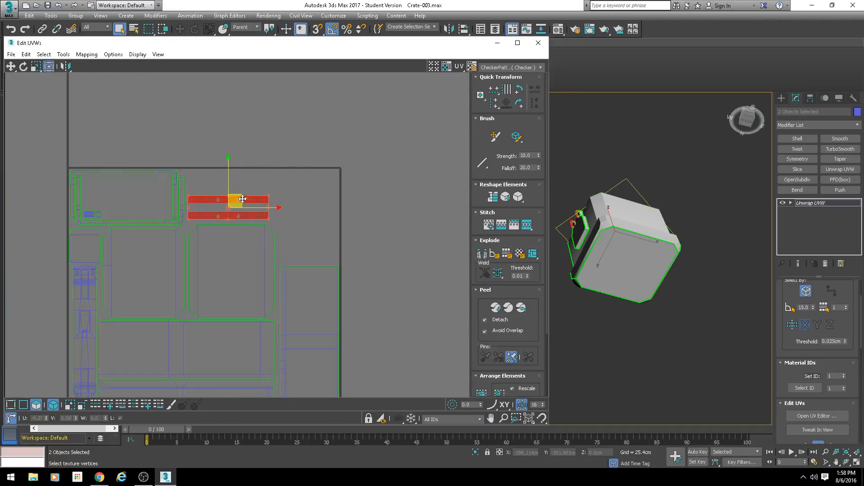
pyautogui.scroll(2, 253, 193)
pyautogui.click(227, 193)
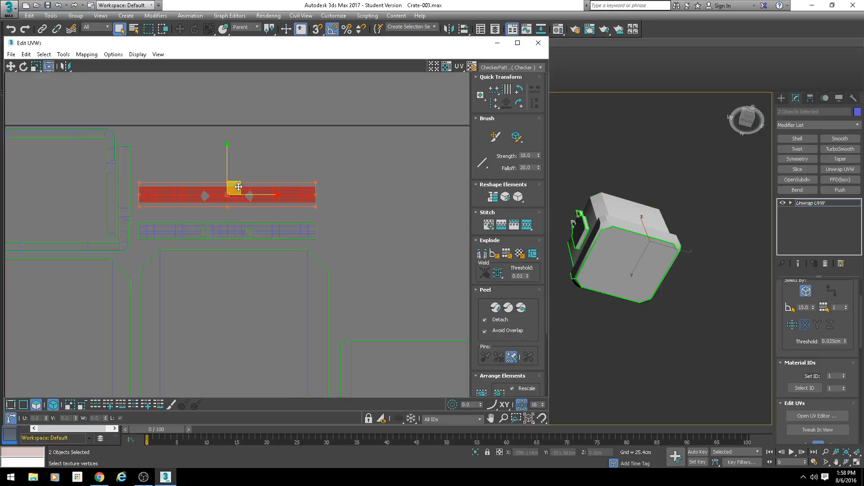
pyautogui.moveTo(227, 193)
pyautogui.mouseDown()
pyautogui.moveTo(227, 201)
pyautogui.moveTo(204, 200)
pyautogui.moveTo(238, 205)
pyautogui.mouseUp()
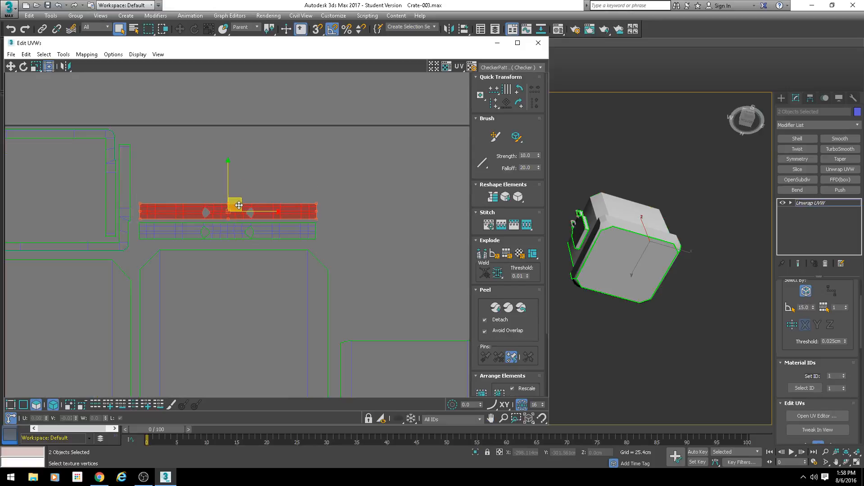
pyautogui.scroll(-2, 262, 215)
pyautogui.scroll(-1, 226, 230)
pyautogui.moveTo(225, 231); pyautogui.dragTo(216, 170, button='middle')
pyautogui.scroll(-1, 216, 169)
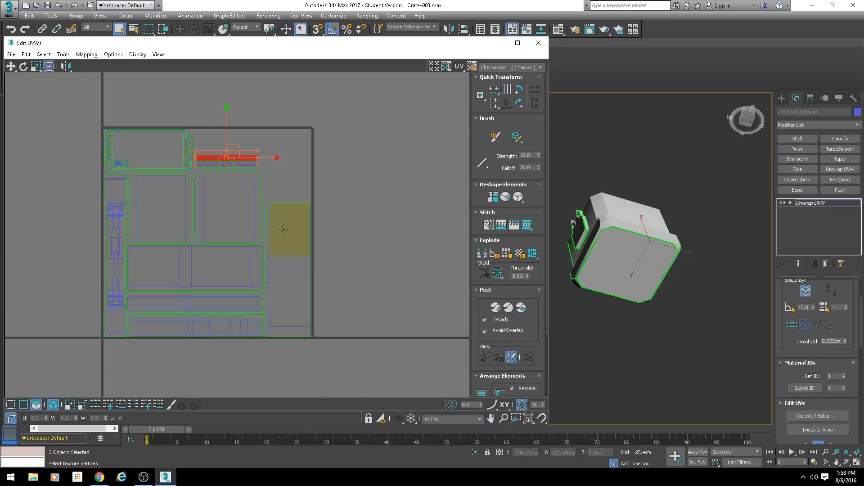
# Step: Move the C-shaped shells with the small shells inside them, and the two thin strips, out above the tile
pyautogui.click(116, 239)
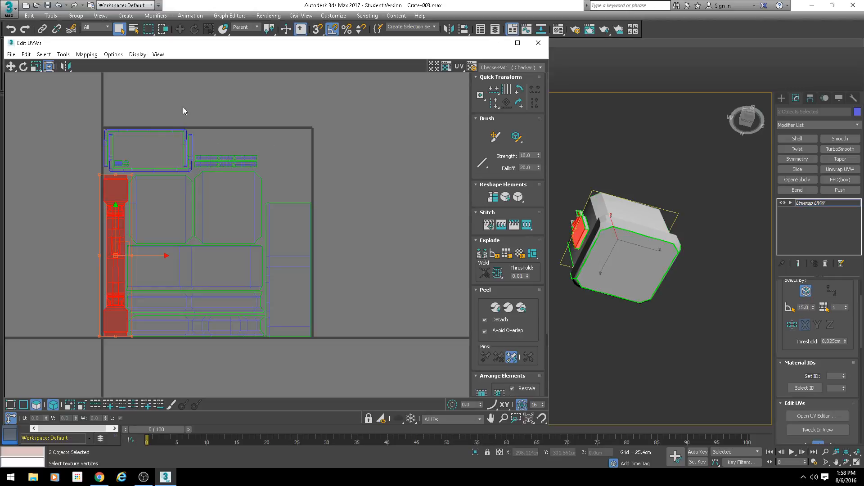
pyautogui.moveTo(103, 152); pyautogui.dragTo(104, 151)
pyautogui.moveTo(60, 117); pyautogui.dragTo(111, 70)
pyautogui.click(227, 159)
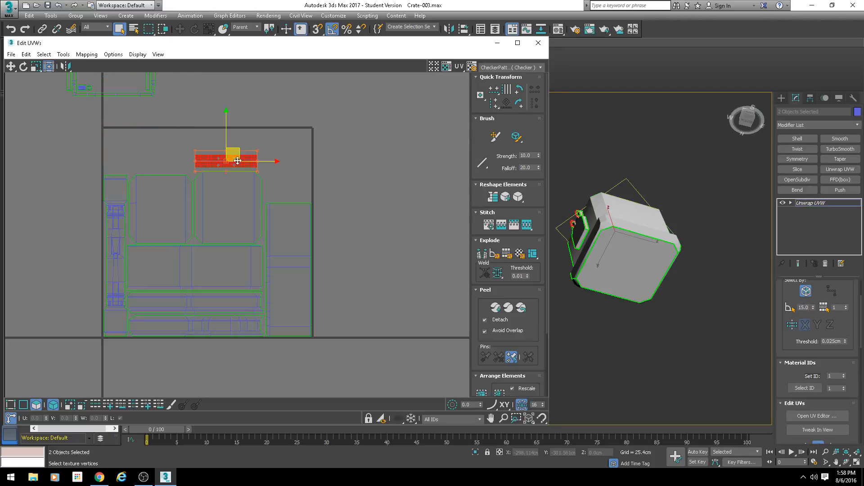
pyautogui.moveTo(237, 145); pyautogui.dragTo(224, 79)
# Step: Rotate the long upright handle shell 90 degrees and lay it across the tile's upper-right area
pyautogui.click(120, 185)
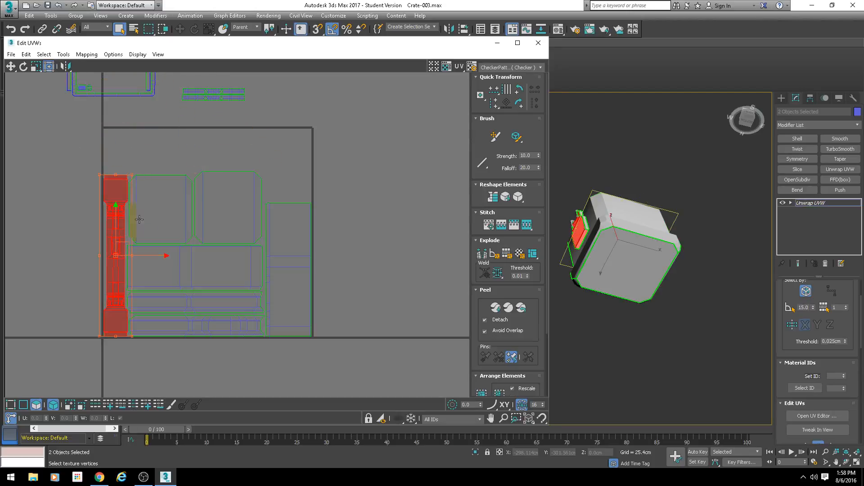
pyautogui.click(517, 103)
pyautogui.moveTo(123, 248); pyautogui.dragTo(241, 151)
pyautogui.moveTo(151, 151); pyautogui.dragTo(164, 158, button='middle')
pyautogui.moveTo(131, 109); pyautogui.dragTo(157, 123, button='middle')
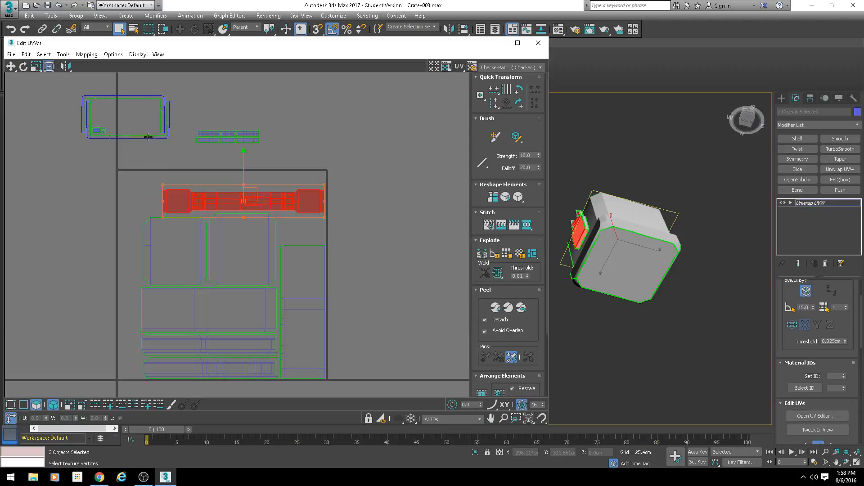
# Step: Rotate both C-shaped shells 90 degrees and bring them into the tile over the chamfered panels
pyautogui.click(140, 130)
pyautogui.moveTo(131, 112); pyautogui.dragTo(195, 254)
pyautogui.click(520, 101)
pyautogui.moveTo(172, 230); pyautogui.dragTo(200, 148, button='middle')
pyautogui.scroll(3, 200, 148)
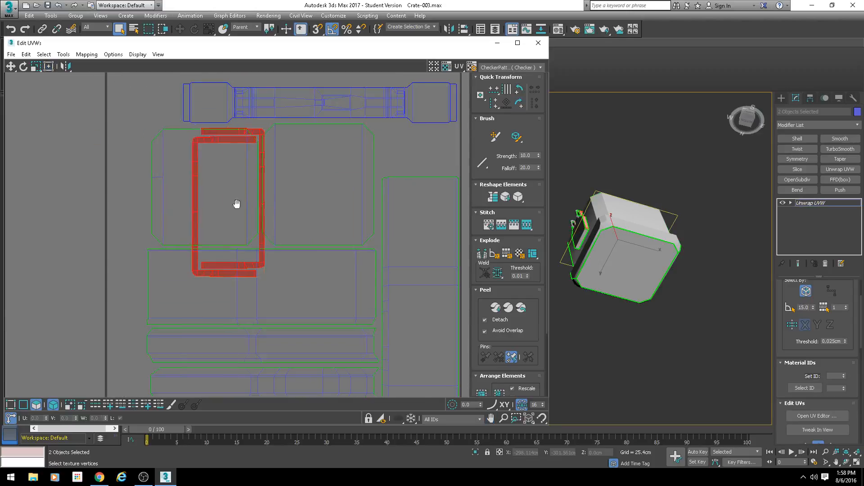
# Step: Separate the two C-shaped shells so they face each other and form a frame around the second chamfered panel
pyautogui.moveTo(242, 200); pyautogui.dragTo(165, 217, button='middle')
pyautogui.moveTo(165, 217); pyautogui.dragTo(275, 194)
pyautogui.click(293, 173)
pyautogui.click(238, 146)
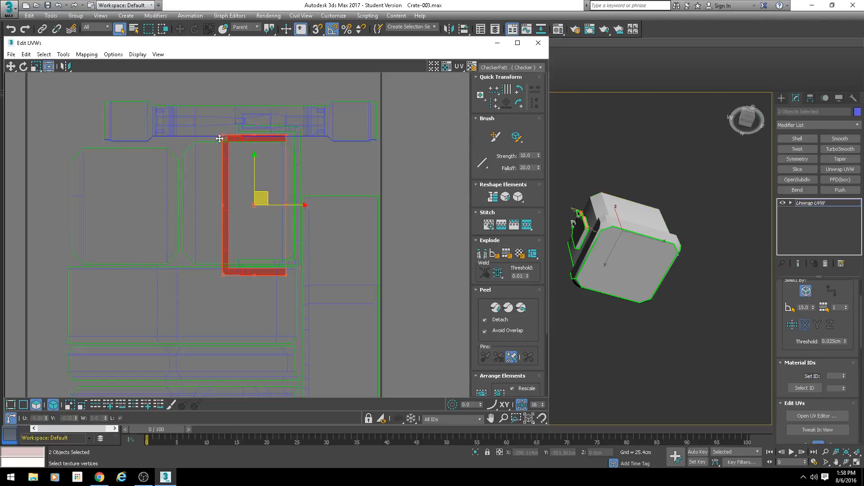
pyautogui.moveTo(238, 145); pyautogui.dragTo(194, 145)
# Step: Move the long handle shell up clear of the C-shaped frame and shift the left chamfered panel left of it
pyautogui.click(223, 158)
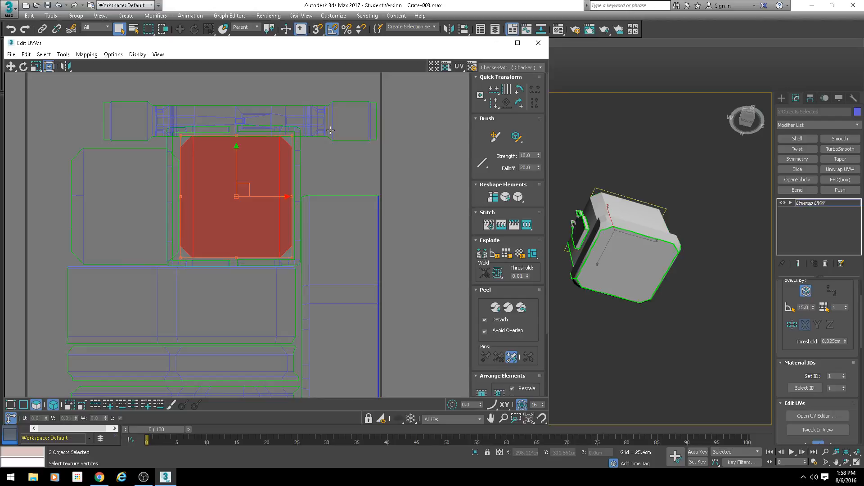
pyautogui.click(326, 129)
pyautogui.moveTo(327, 129); pyautogui.dragTo(328, 113)
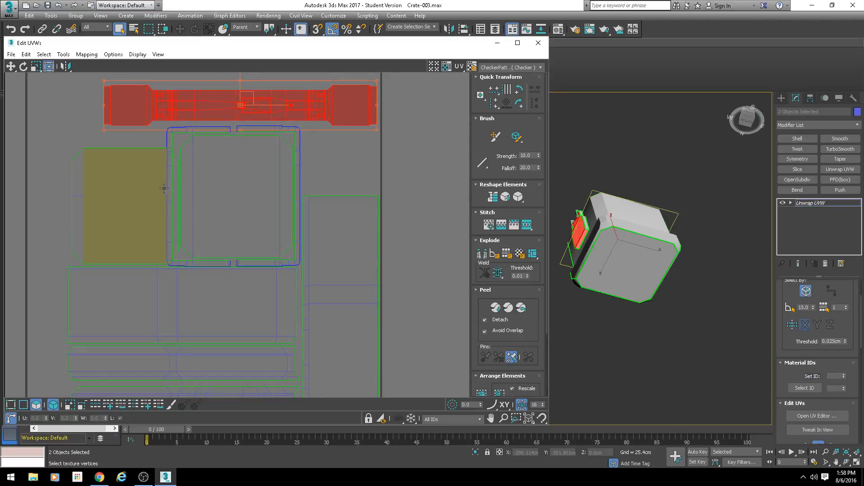
pyautogui.click(145, 195)
pyautogui.moveTo(135, 196); pyautogui.dragTo(118, 192)
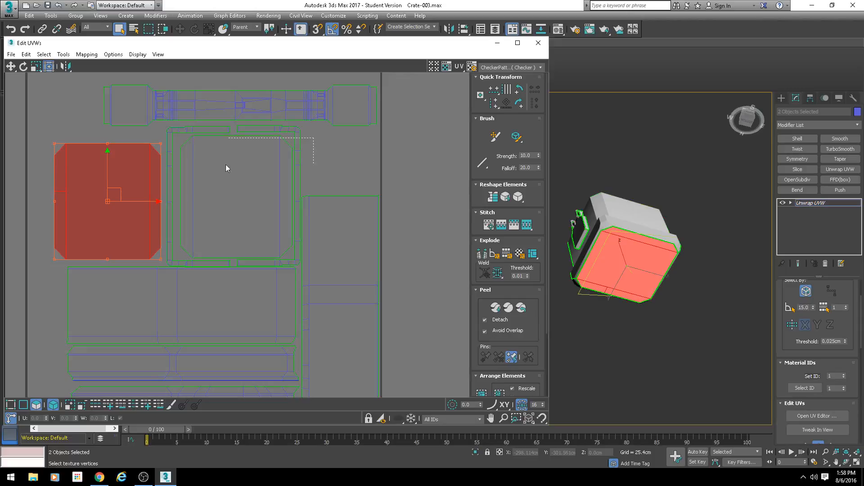
# Step: Nudge the C-shaped frame up slightly and center the second chamfered panel inside it
pyautogui.click(171, 180)
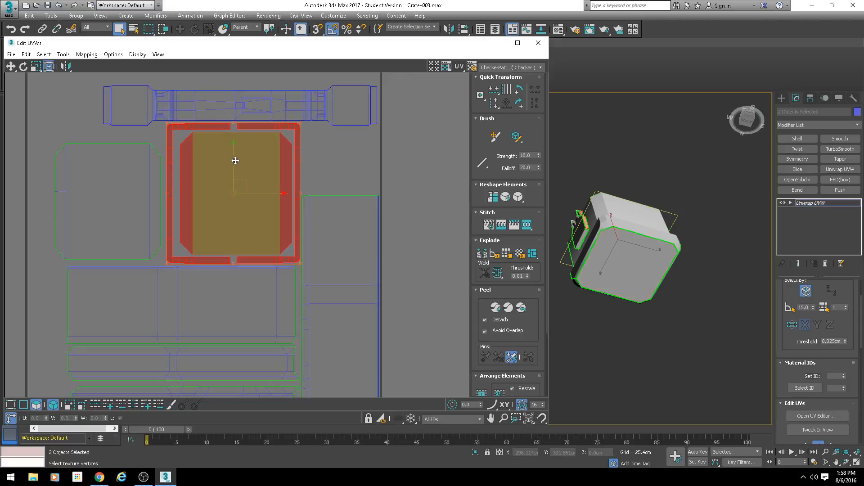
pyautogui.click(214, 176)
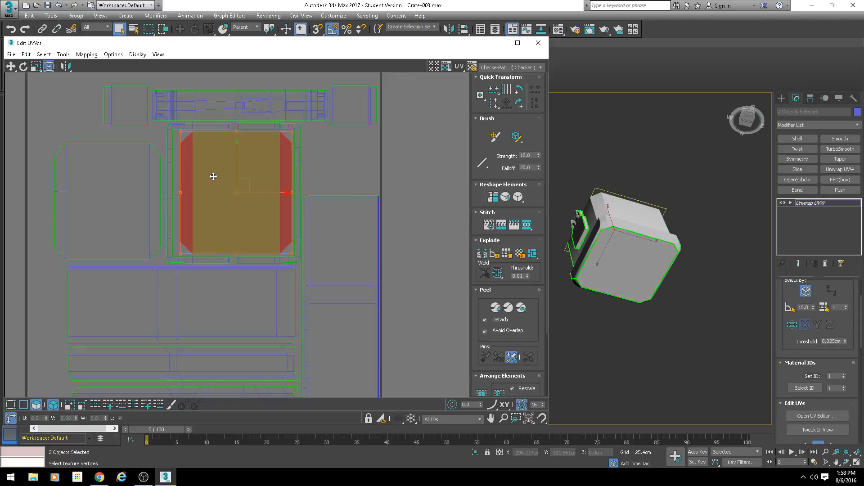
pyautogui.moveTo(248, 182); pyautogui.dragTo(247, 181)
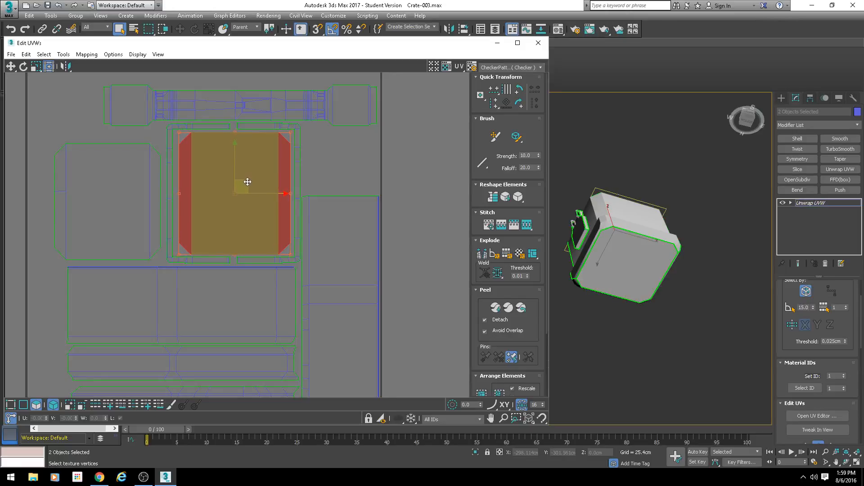
pyautogui.click(292, 180)
# Step: Move the small rectangular and half-circle shells into the gap above the upright rectangular shell
pyautogui.scroll(-4, 277, 179)
pyautogui.moveTo(127, 114); pyautogui.dragTo(127, 115)
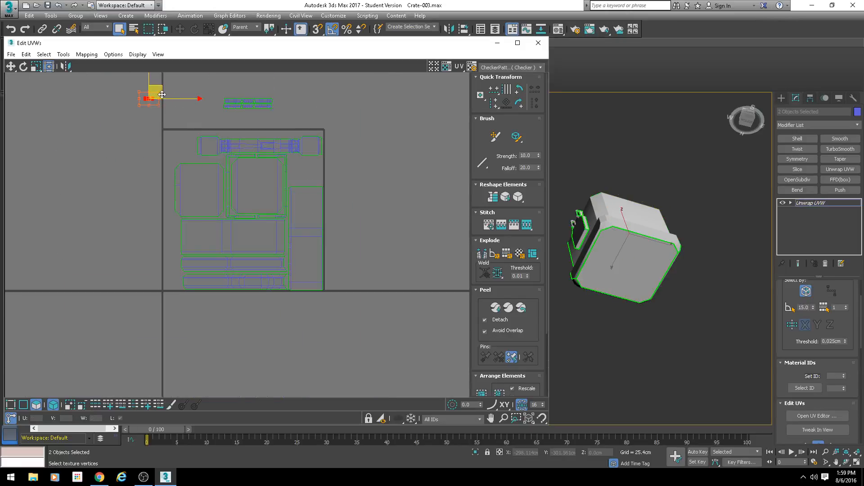
pyautogui.moveTo(162, 93); pyautogui.dragTo(311, 175)
# Step: Rotate the two thin strip shells to vertical and place them in the tile's lower-left corner beside the long strips
pyautogui.moveTo(278, 91); pyautogui.dragTo(198, 230)
pyautogui.moveTo(250, 211); pyautogui.dragTo(305, 152, button='middle')
pyautogui.scroll(1, 313, 149)
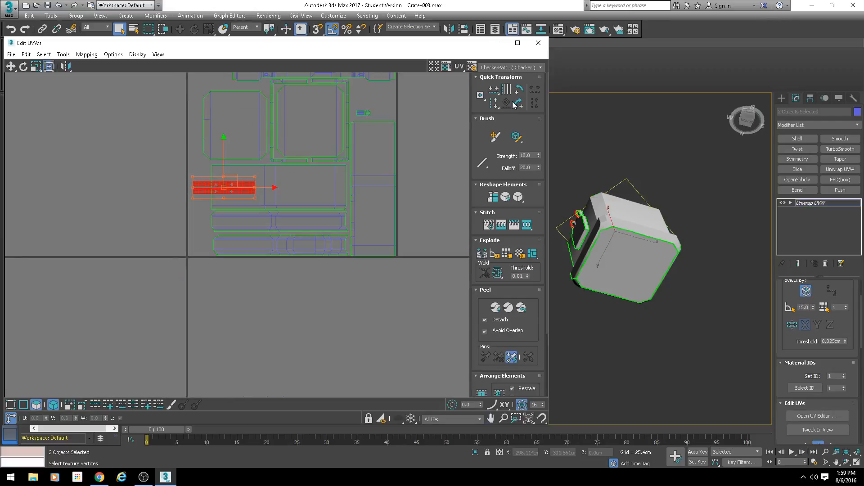
pyautogui.click(518, 104)
pyautogui.scroll(2, 198, 190)
pyautogui.moveTo(258, 181); pyautogui.dragTo(341, 164, button='middle')
pyautogui.moveTo(335, 164); pyautogui.dragTo(302, 228)
pyautogui.scroll(-4, 325, 212)
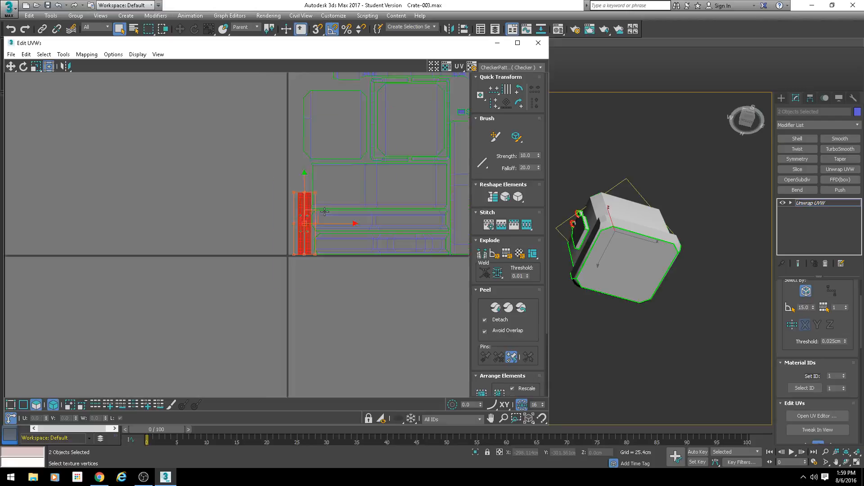
# Step: Select all the UV shells and scale them up together from the upper-left corner to fill the tile
pyautogui.moveTo(439, 130); pyautogui.dragTo(337, 182, button='middle')
pyautogui.moveTo(408, 91); pyautogui.dragTo(112, 314)
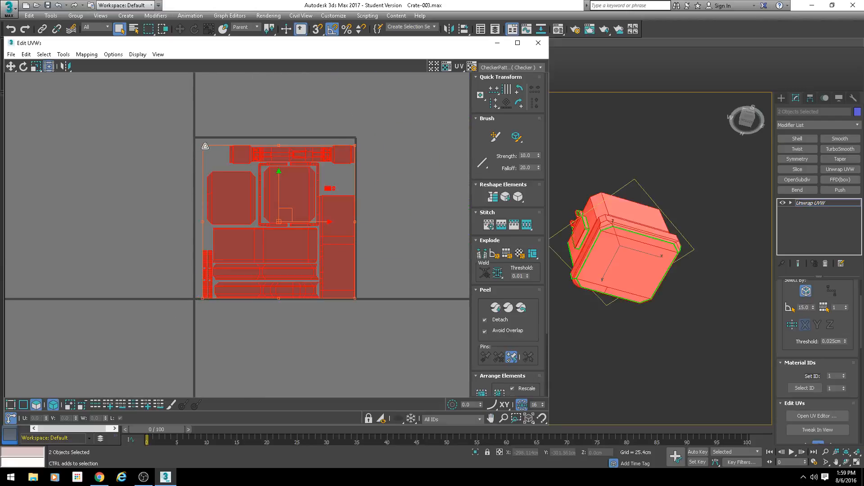
pyautogui.moveTo(203, 145); pyautogui.dragTo(197, 140)
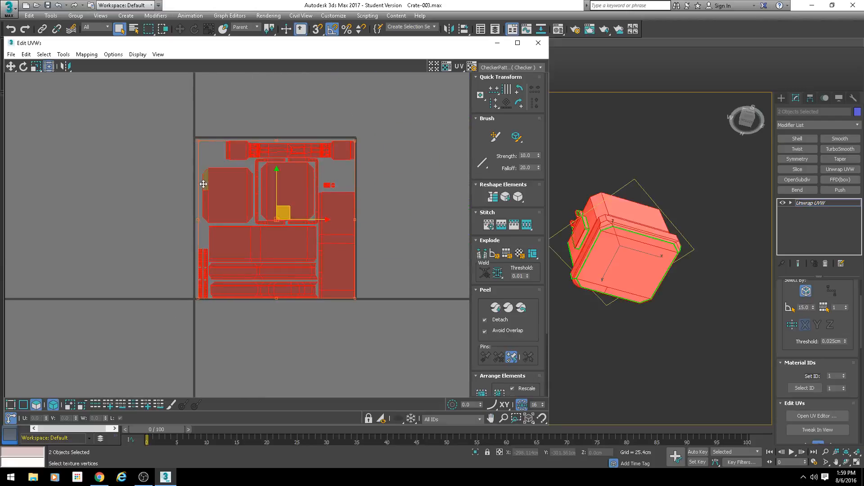
# Step: Scale all the selected UV shells up slightly from the upper-left corner to fill the tile's remaining margin
pyautogui.scroll(5, 205, 135)
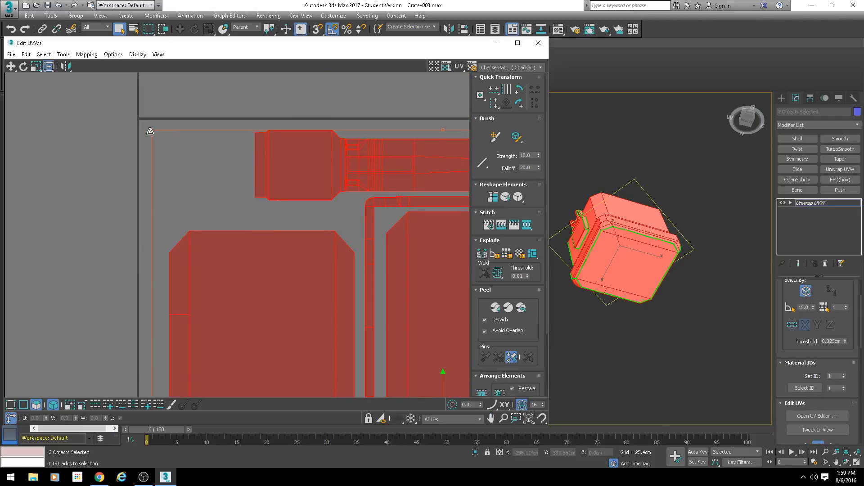
pyautogui.moveTo(151, 130); pyautogui.dragTo(144, 124)
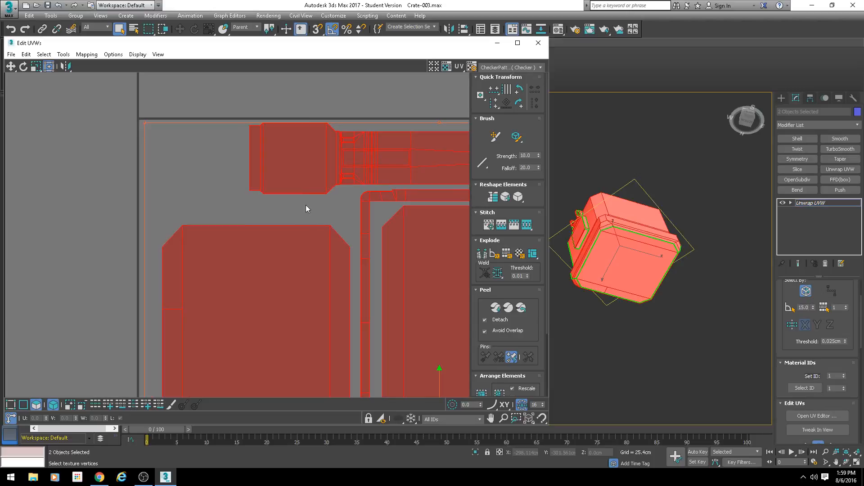
pyautogui.scroll(-3, 304, 204)
pyautogui.moveTo(333, 199); pyautogui.dragTo(242, 194, button='middle')
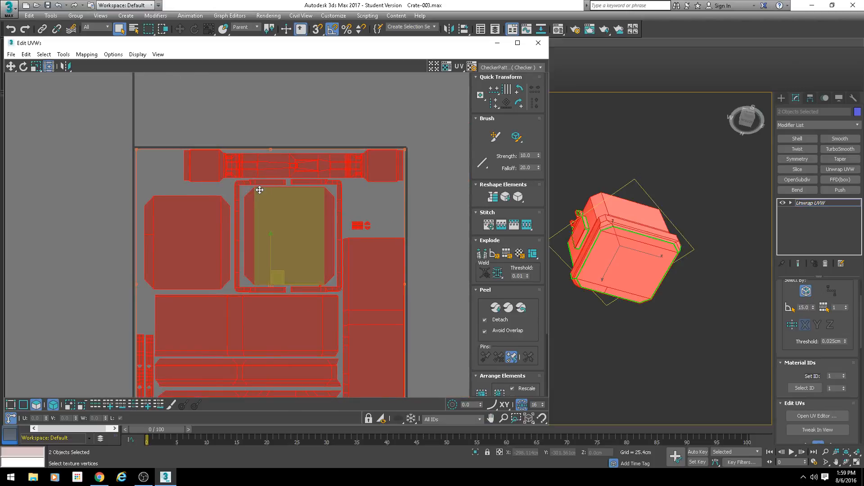
pyautogui.hotkey('ctrl', 'a')
pyautogui.scroll(-3, 212, 237)
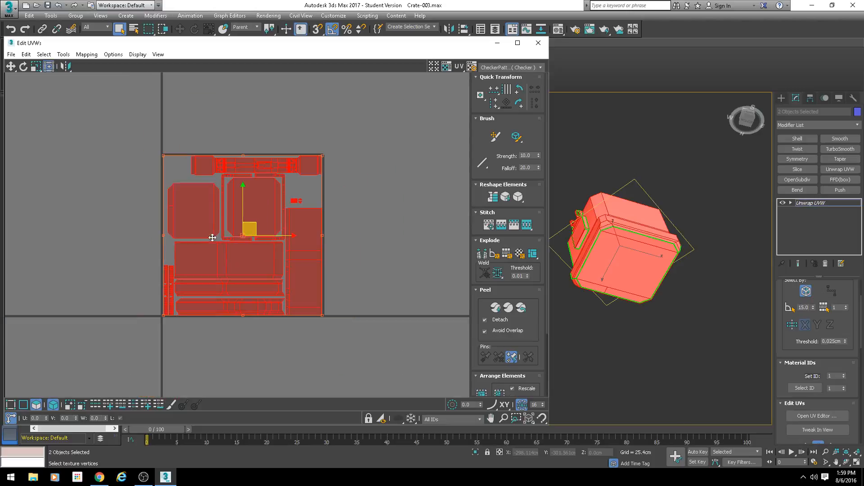
# Step: Move the chamfered panel on the tile's left side partly outside the tile to free space beside the frames
pyautogui.scroll(2, 279, 252)
pyautogui.click(347, 267)
pyautogui.scroll(2, 270, 171)
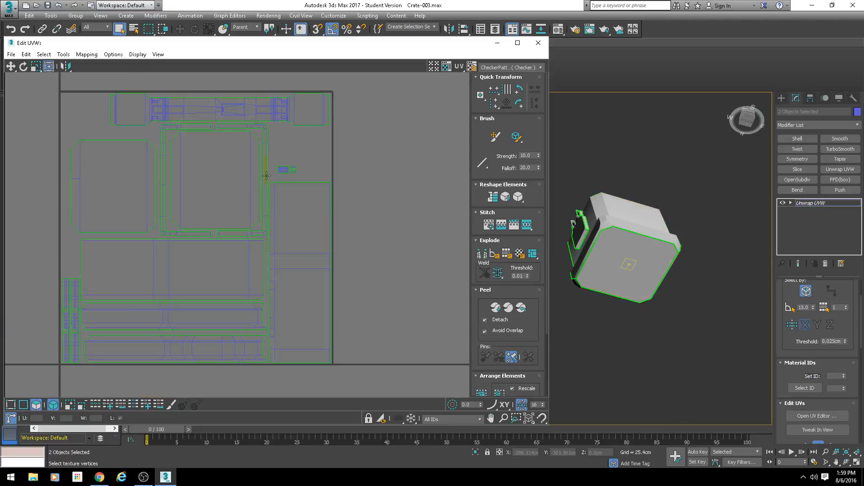
pyautogui.moveTo(141, 154); pyautogui.dragTo(59, 136)
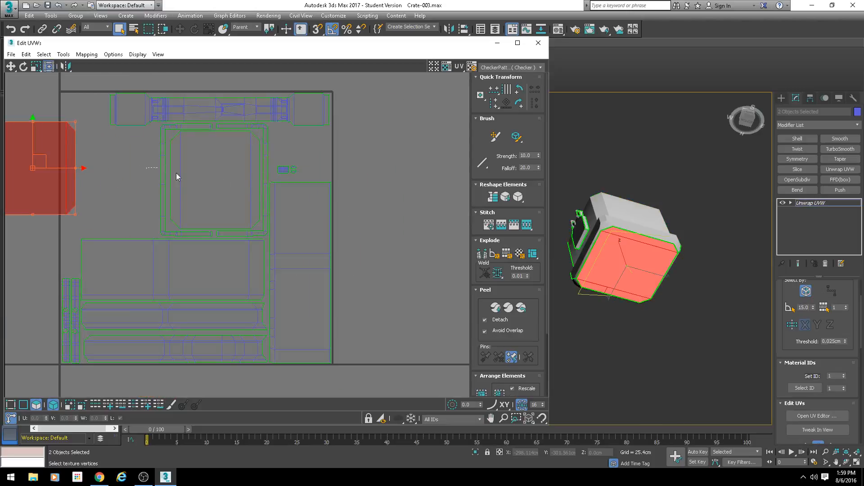
# Step: Rotate the two C-shaped frames and their inner panel 90 degrees together, and nudge the long handle shell above them down
pyautogui.click(266, 178)
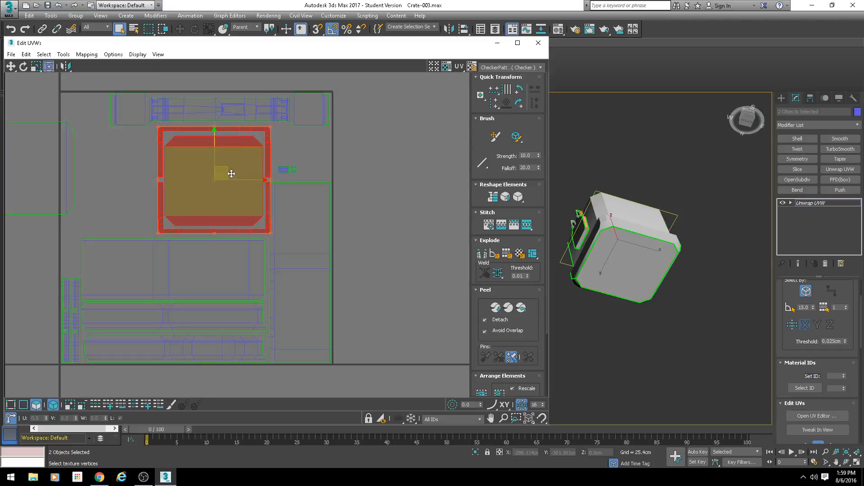
pyautogui.moveTo(231, 173); pyautogui.dragTo(222, 179)
pyautogui.scroll(3, 222, 180)
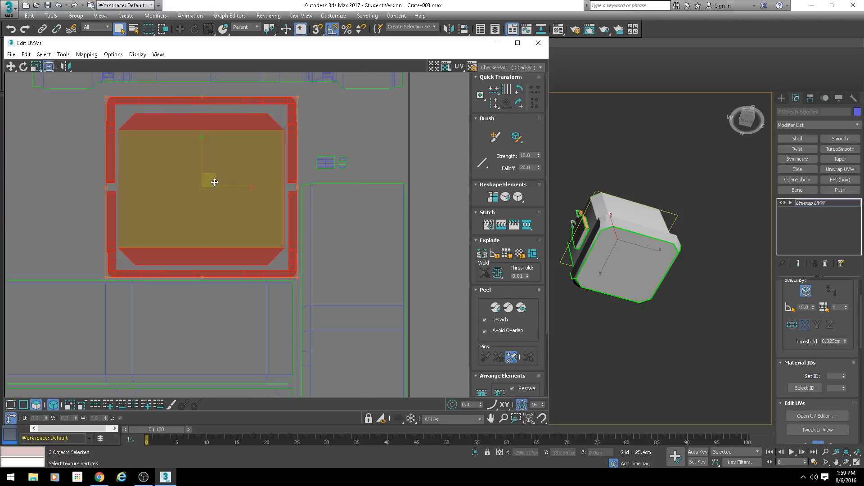
pyautogui.scroll(-3, 237, 174)
pyautogui.click(239, 108)
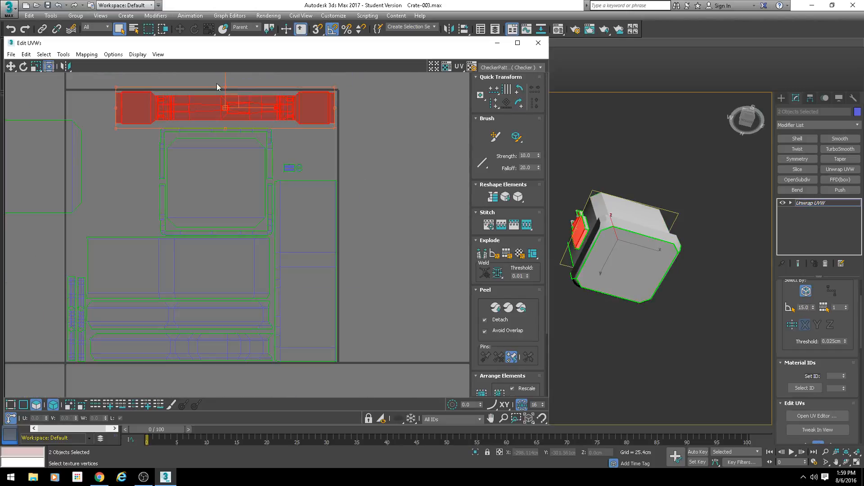
pyautogui.moveTo(225, 81); pyautogui.dragTo(225, 87)
# Step: Move the outlying chamfered panel back into the tile, upright, in the gap left of the C-shaped frames
pyautogui.moveTo(122, 158); pyautogui.dragTo(224, 160, button='middle')
pyautogui.click(140, 180)
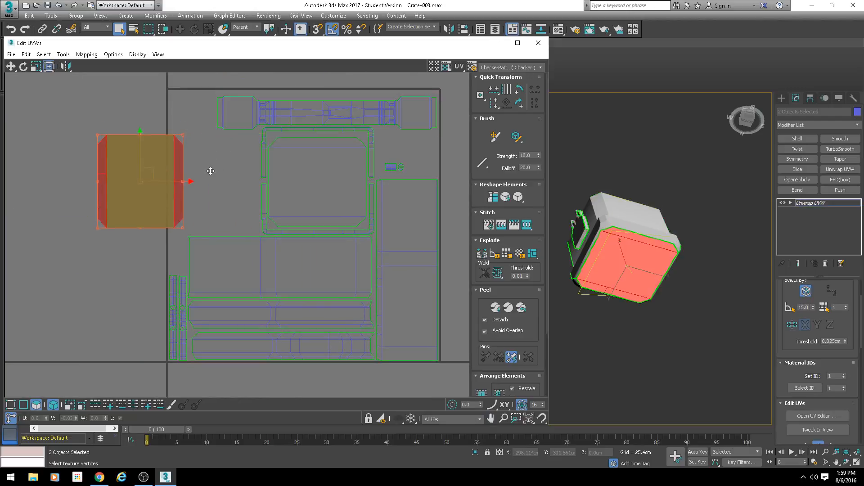
pyautogui.moveTo(141, 169); pyautogui.dragTo(218, 175)
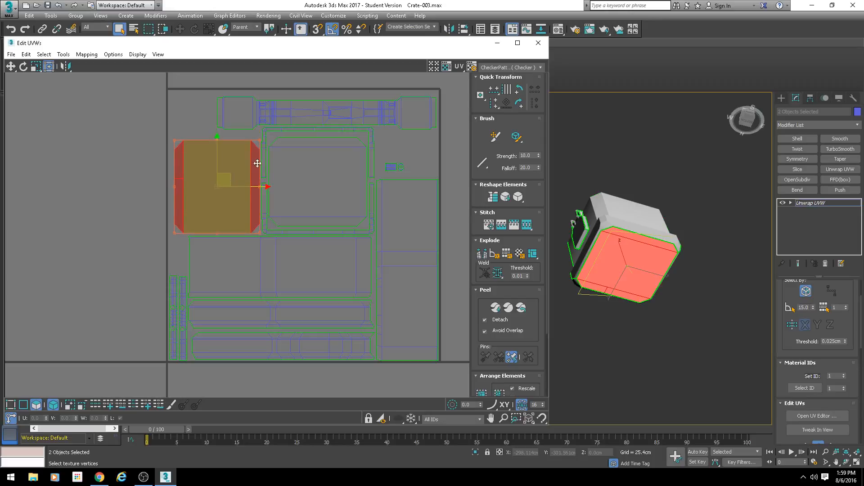
pyautogui.click(522, 102)
pyautogui.scroll(3, 316, 150)
pyautogui.moveTo(182, 195); pyautogui.dragTo(292, 165, button='middle')
pyautogui.hotkey('ctrl', 'z')
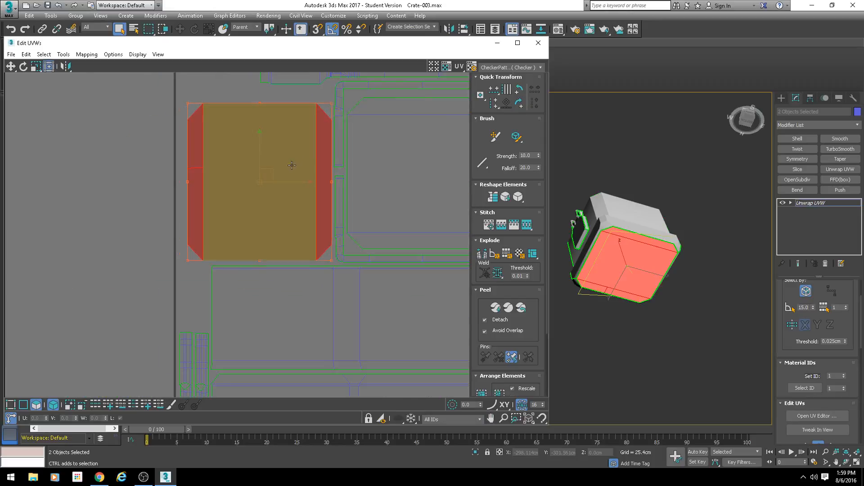
pyautogui.moveTo(271, 173); pyautogui.dragTo(273, 176)
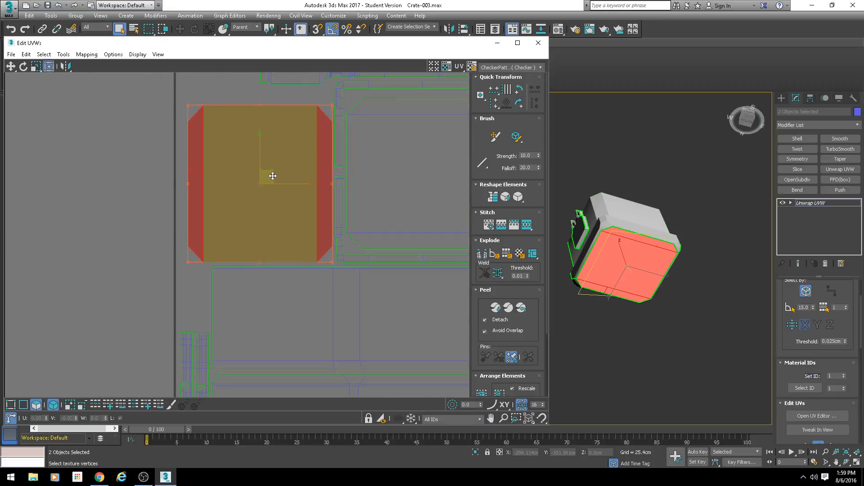
pyautogui.scroll(-3, 226, 253)
pyautogui.moveTo(267, 205); pyautogui.dragTo(191, 201, button='middle')
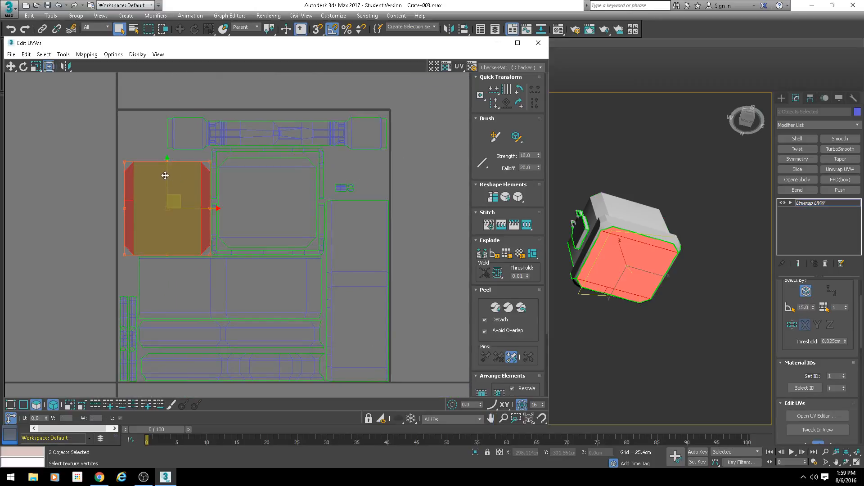
pyautogui.moveTo(165, 176)
pyautogui.mouseDown()
pyautogui.moveTo(166, 166)
pyautogui.moveTo(168, 177)
pyautogui.mouseUp()
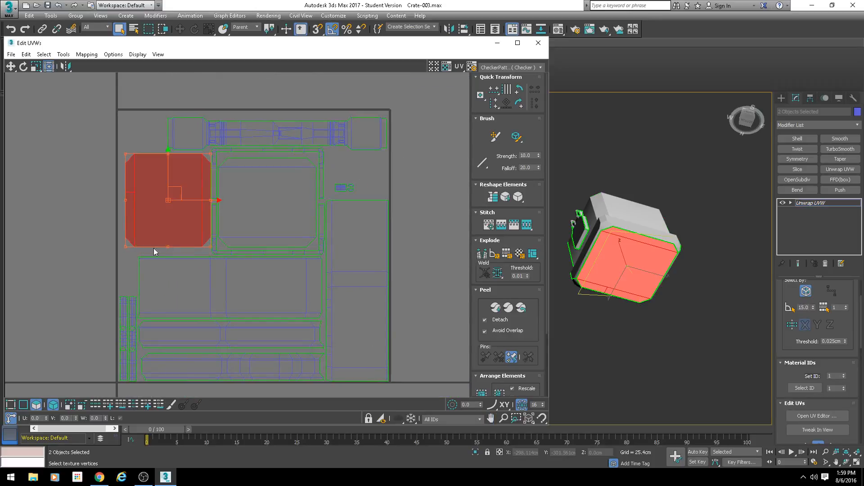
# Step: Nudge the left chamfered panel slightly up and toward the tile's left edge
pyautogui.moveTo(334, 194); pyautogui.dragTo(350, 186)
pyautogui.scroll(2, 141, 310)
pyautogui.moveTo(141, 309); pyautogui.dragTo(180, 282, button='middle')
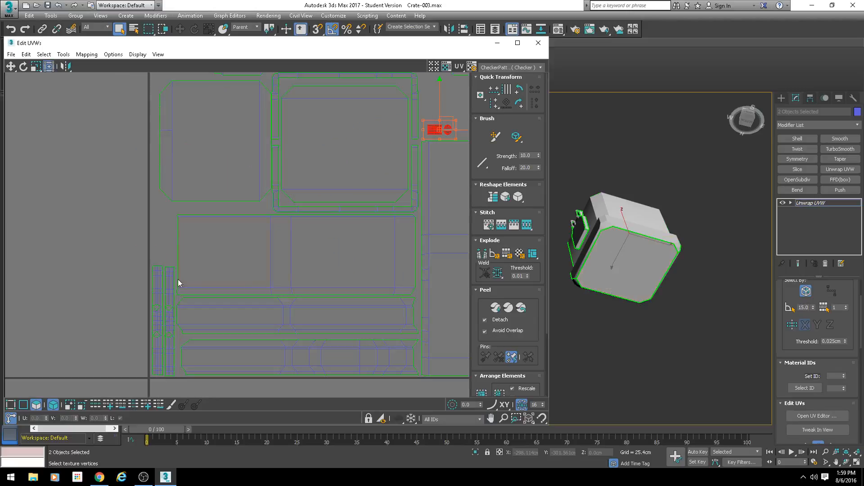
pyautogui.click(158, 280)
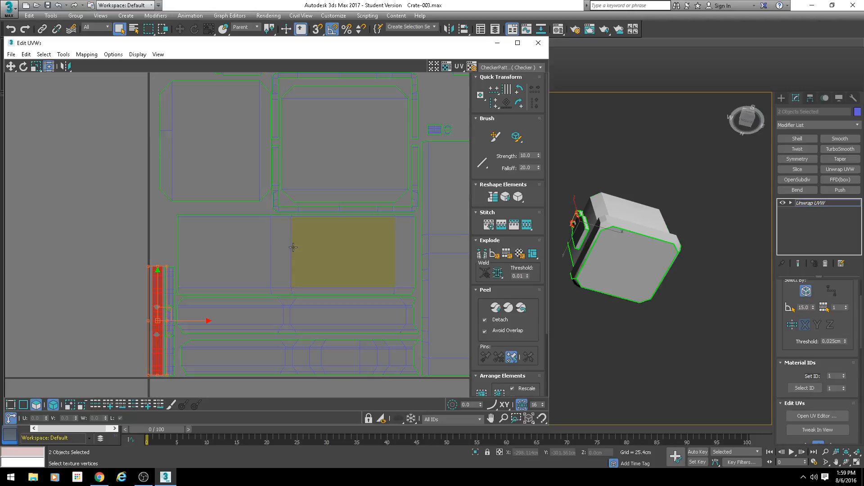
pyautogui.scroll(-3, 295, 251)
pyautogui.moveTo(295, 251); pyautogui.dragTo(275, 253, button='middle')
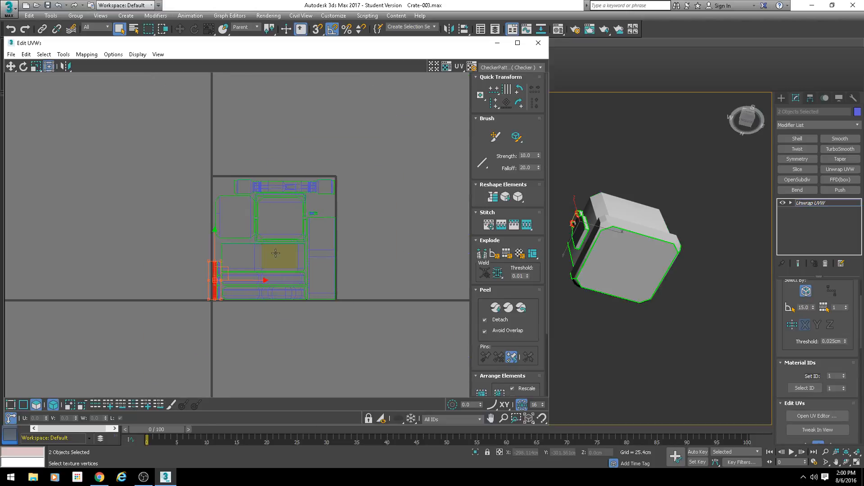
pyautogui.scroll(4, 214, 233)
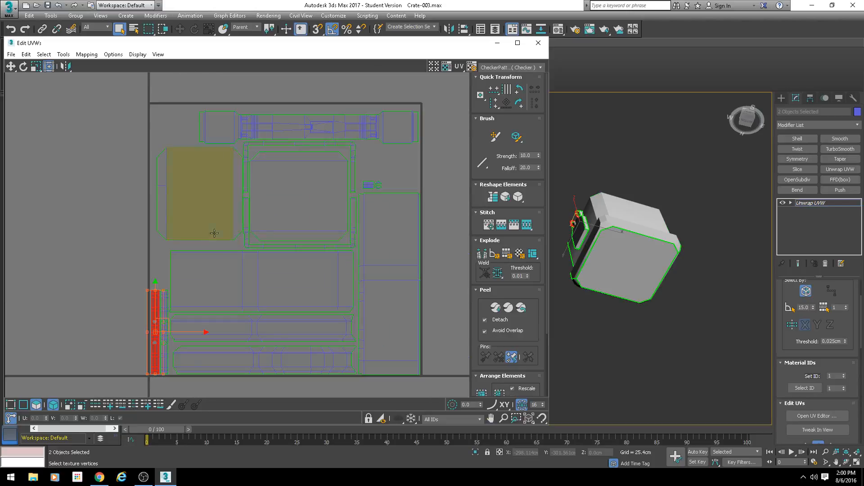
pyautogui.click(212, 209)
pyautogui.moveTo(212, 209); pyautogui.dragTo(212, 207)
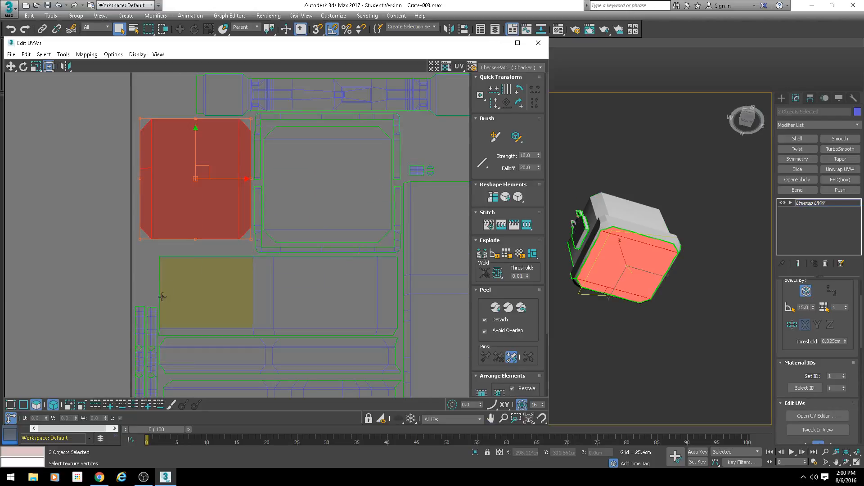
pyautogui.moveTo(237, 189); pyautogui.dragTo(186, 221, button='middle')
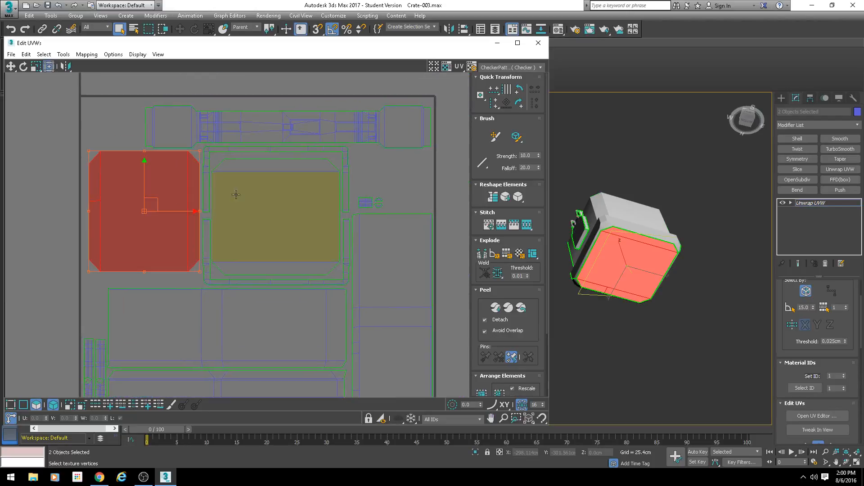
# Step: Rotate one thin strip shell to horizontal and place it above the long handle shell at the tile's upper edge
pyautogui.moveTo(92, 345); pyautogui.dragTo(171, 134)
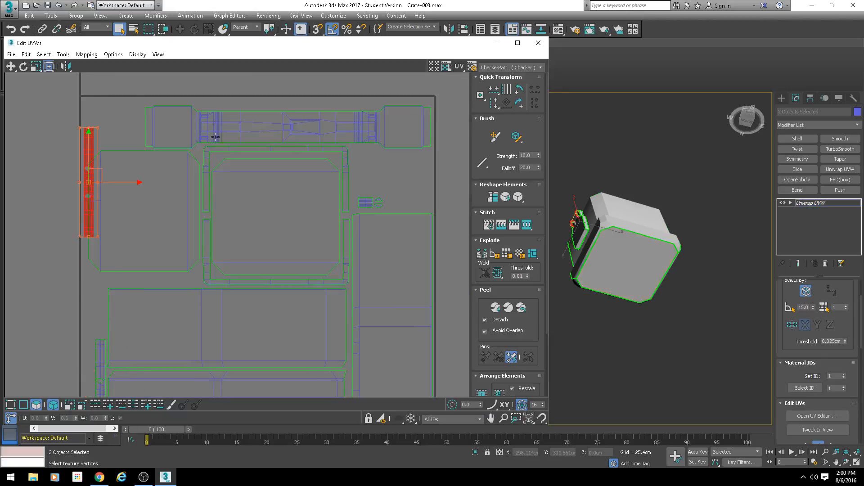
pyautogui.click(520, 103)
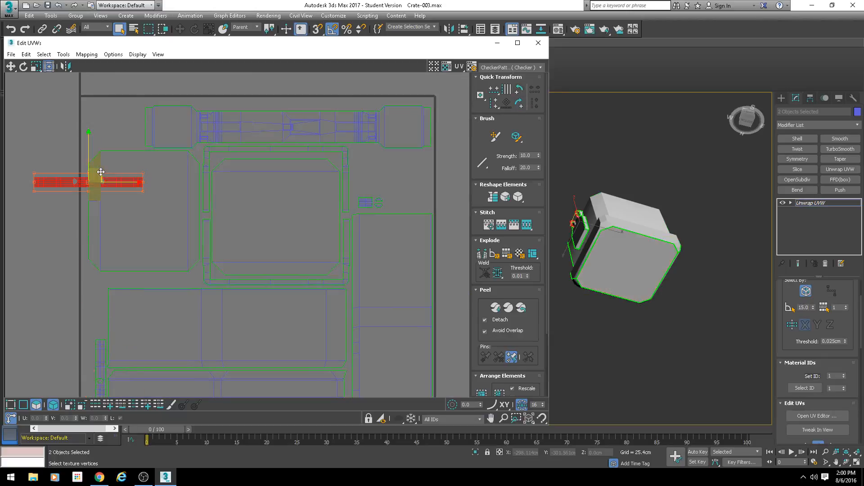
pyautogui.moveTo(96, 177); pyautogui.dragTo(318, 108)
pyautogui.scroll(3, 293, 100)
pyautogui.scroll(-5, 263, 225)
# Step: Select all the UV shells and try to scale them from the upper-left corner
pyautogui.moveTo(147, 366); pyautogui.dragTo(198, 308, button='middle')
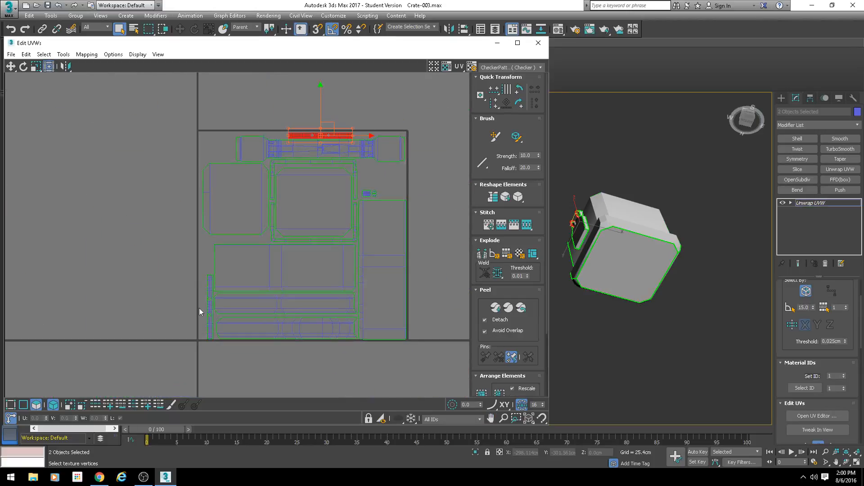
pyautogui.click(209, 294)
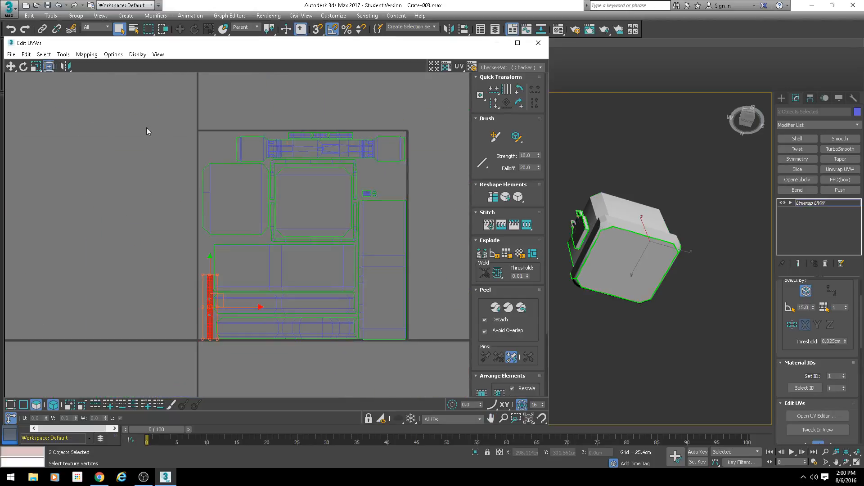
pyautogui.moveTo(143, 120); pyautogui.dragTo(461, 392)
pyautogui.scroll(3, 233, 180)
pyautogui.moveTo(201, 100); pyautogui.dragTo(218, 158, button='middle')
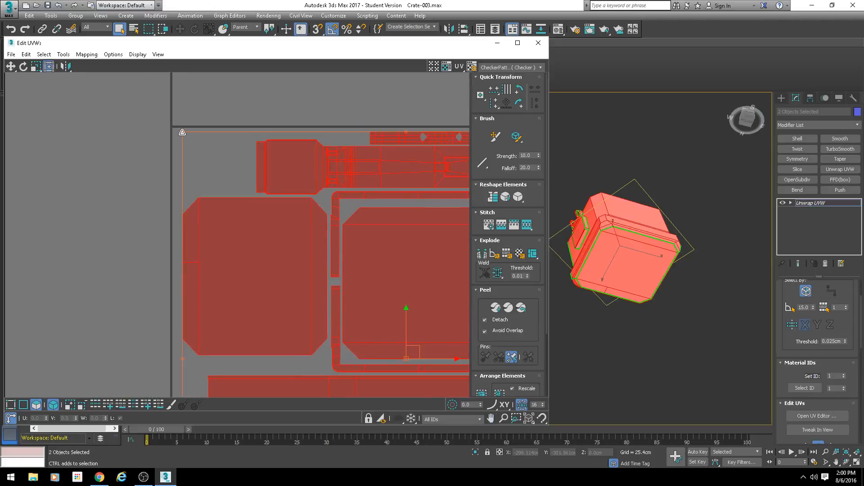
pyautogui.scroll(-2, 308, 165)
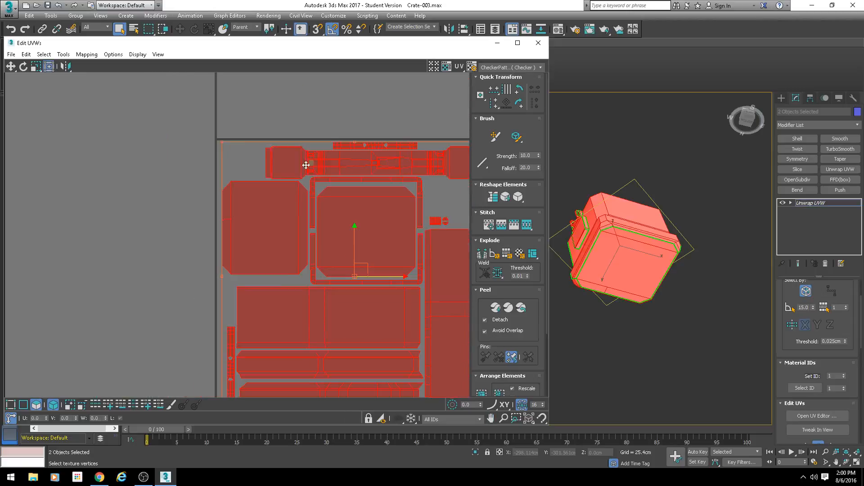
# Step: Return the horizontal thin strip to vertical in the tile's lower-left corner and nudge the second strip right beside it
pyautogui.click(294, 139)
pyautogui.moveTo(353, 145); pyautogui.dragTo(214, 146)
pyautogui.hotkey('ctrl', 'z')
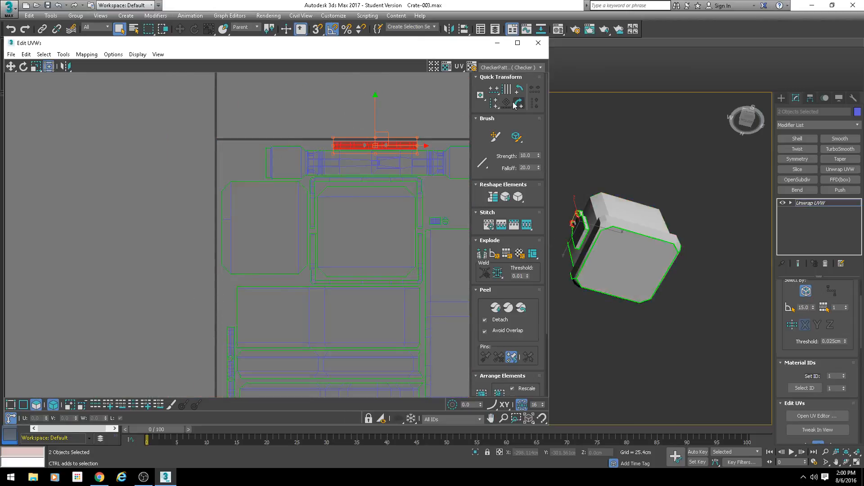
pyautogui.click(519, 104)
pyautogui.moveTo(403, 159); pyautogui.dragTo(397, 98, button='middle')
pyautogui.scroll(-1, 396, 99)
pyautogui.moveTo(392, 92); pyautogui.dragTo(270, 257)
pyautogui.scroll(3, 270, 256)
pyautogui.moveTo(245, 270); pyautogui.dragTo(253, 228, button='middle')
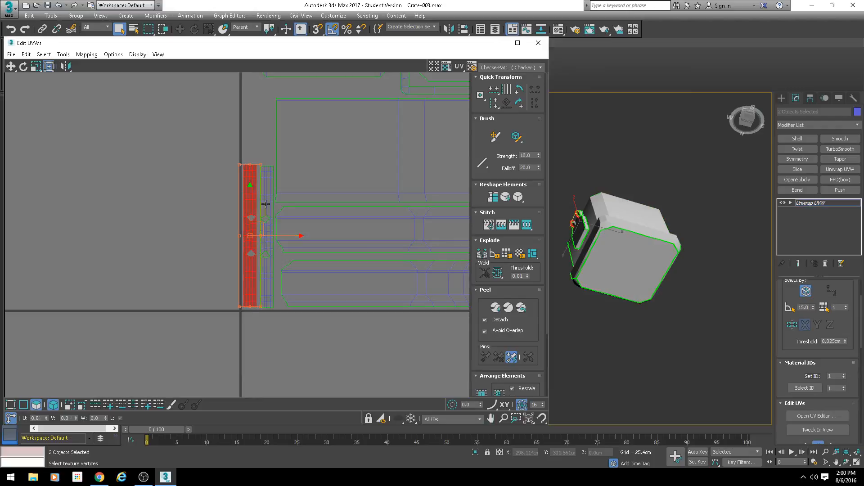
pyautogui.moveTo(254, 196); pyautogui.dragTo(270, 196)
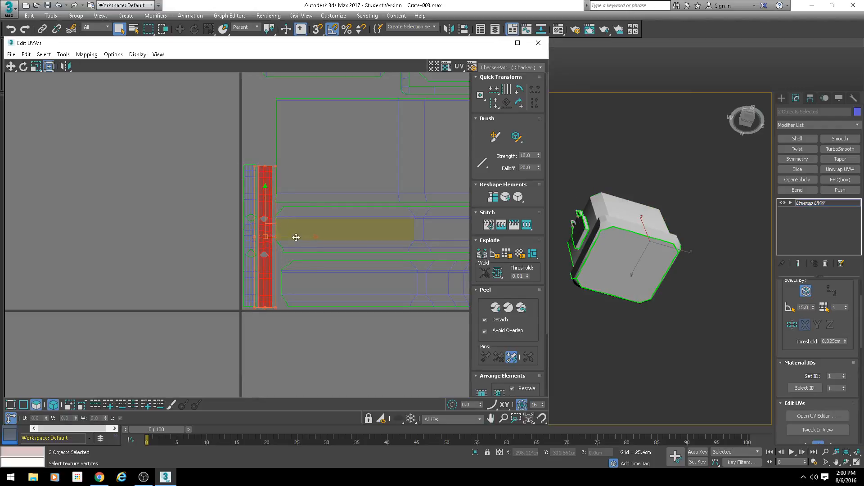
pyautogui.click(234, 152)
# Step: Nudge the long handle shell up toward the tile's upper edge
pyautogui.scroll(-3, 290, 194)
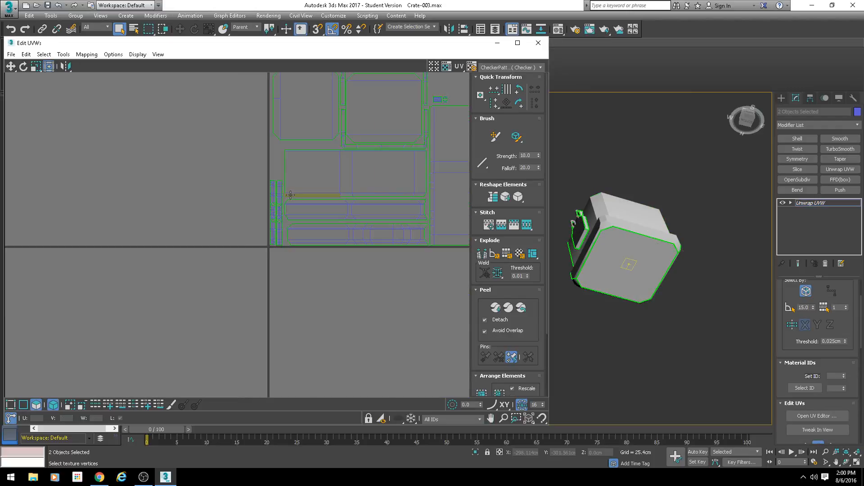
pyautogui.scroll(-5, 269, 206)
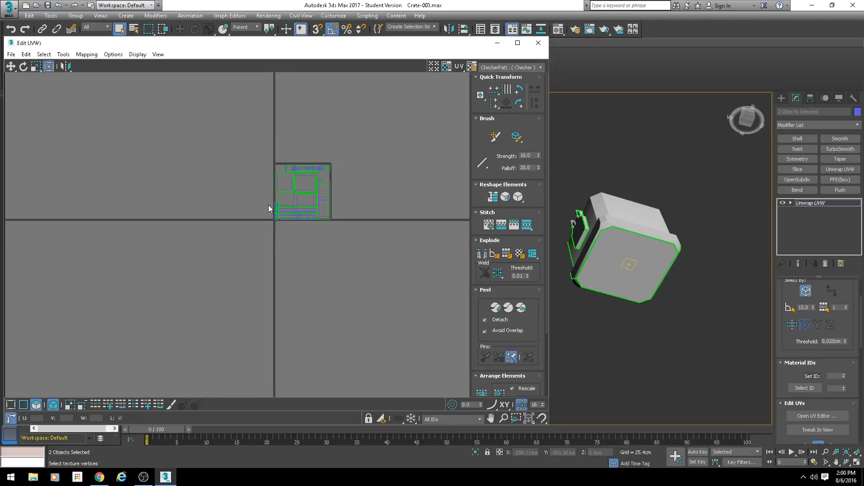
pyautogui.scroll(10, 280, 184)
pyautogui.click(305, 135)
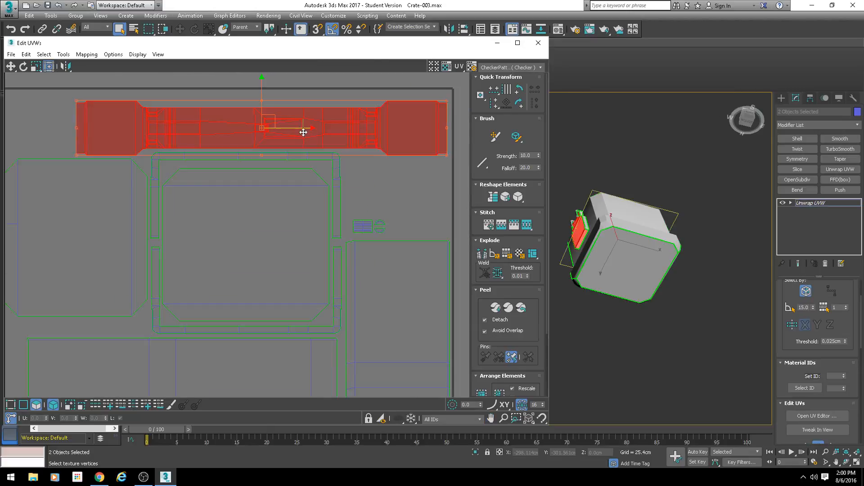
pyautogui.moveTo(271, 121)
pyautogui.mouseDown()
pyautogui.moveTo(276, 116)
pyautogui.moveTo(264, 115)
pyautogui.moveTo(272, 115)
pyautogui.mouseUp()
# Step: Shift the left chamfered panel toward the tile's left edge to widen its gap to the C-shaped frames
pyautogui.click(236, 153)
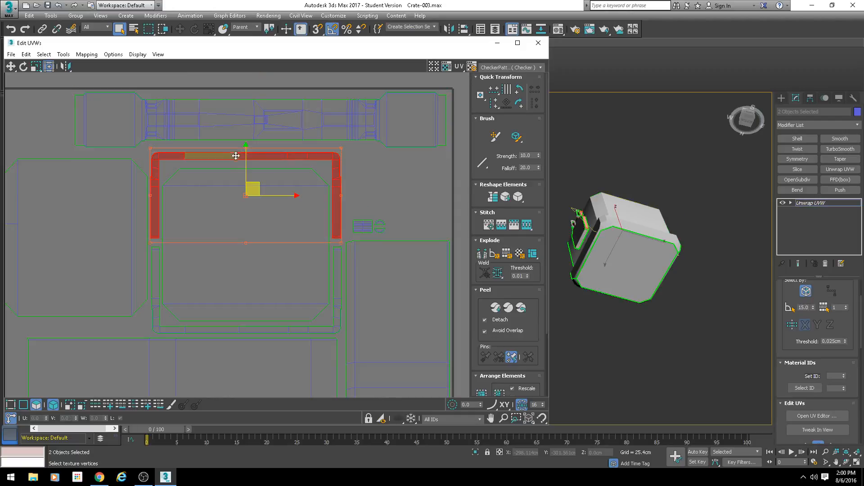
pyautogui.moveTo(220, 206); pyautogui.dragTo(328, 185, button='middle')
pyautogui.click(161, 201)
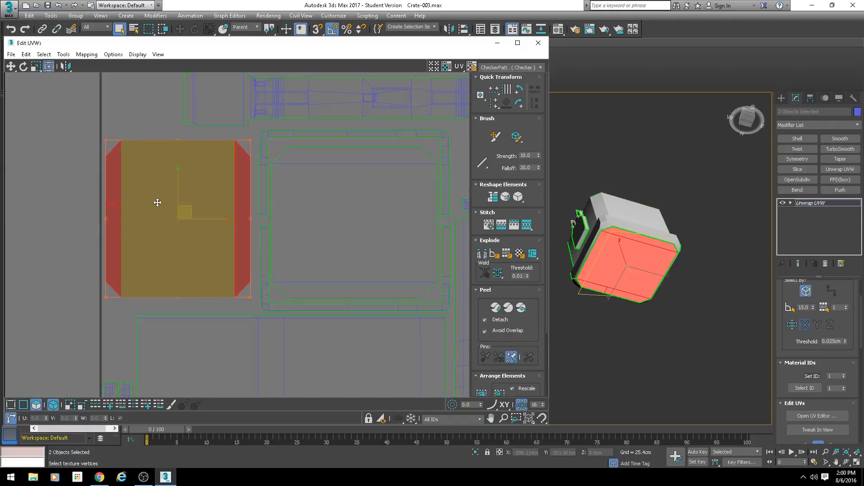
# Step: Move the chamfered panel beside the C-shaped frames down and right, and enlarge it from its upper-left corner to fill the gap
pyautogui.moveTo(192, 208); pyautogui.dragTo(200, 225)
pyautogui.keyDown('ctrl'); pyautogui.moveTo(112, 156); pyautogui.dragTo(104, 149); pyautogui.keyUp('ctrl')
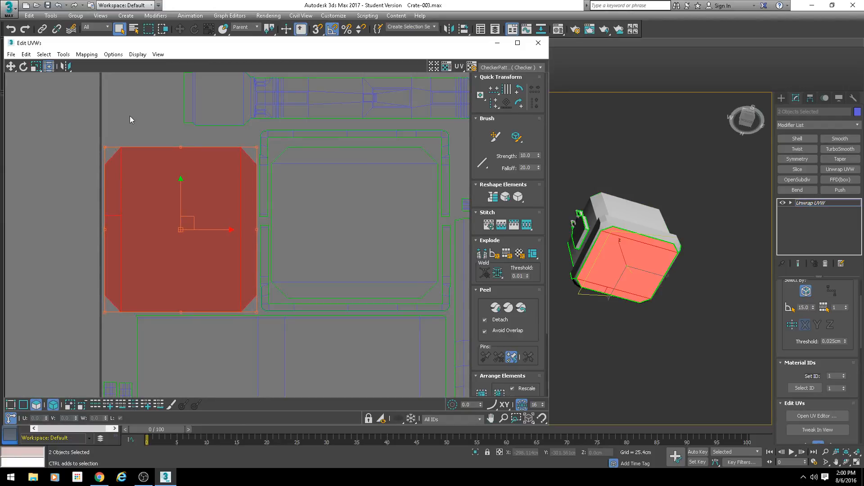
pyautogui.click(130, 115)
pyautogui.scroll(-5, 232, 200)
pyautogui.moveTo(241, 231); pyautogui.dragTo(203, 205, button='middle')
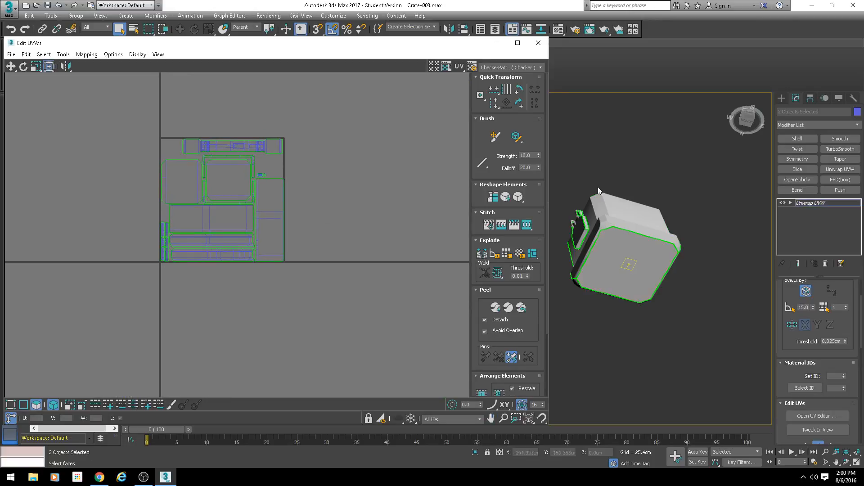
# Step: Convert the two unwrapped crate objects to Editable Poly and clear the selection
pyautogui.keyDown('alt'); pyautogui.moveTo(600, 193); pyautogui.dragTo(648, 246, button='middle'); pyautogui.keyUp('alt')
pyautogui.scroll(4, 648, 246)
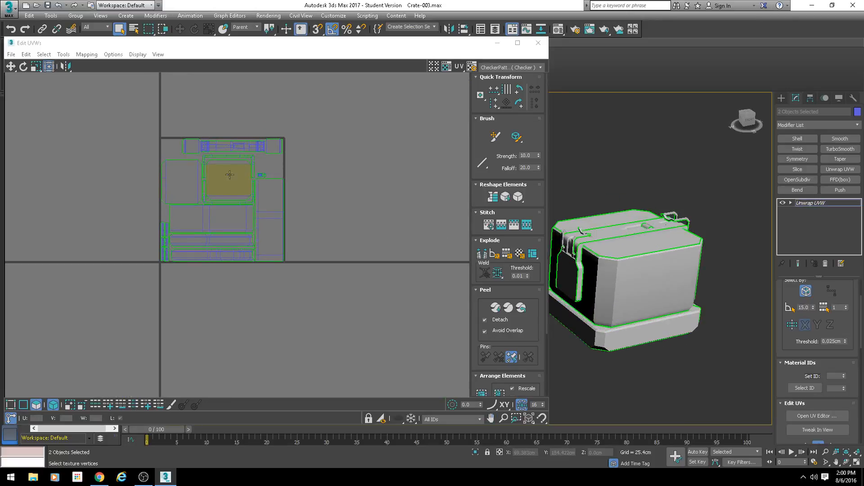
pyautogui.rightClick(611, 230)
pyautogui.moveTo(644, 330)
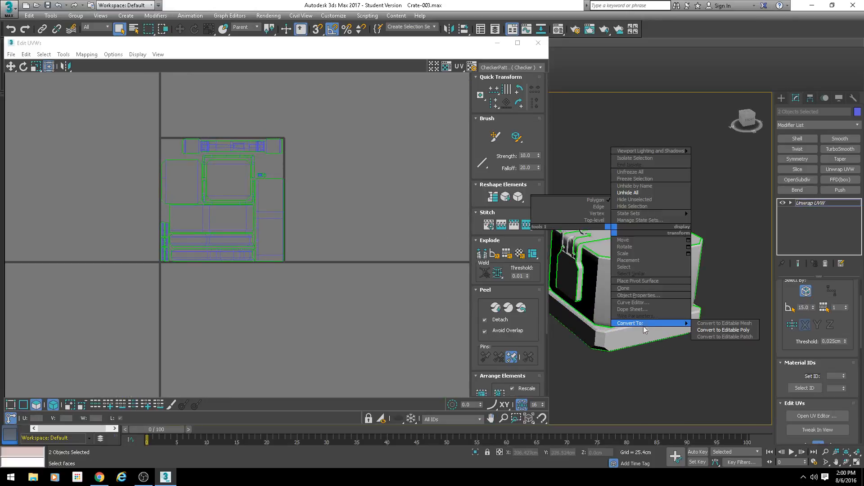
pyautogui.click(723, 331)
pyautogui.moveTo(722, 331); pyautogui.dragTo(516, 318, button='middle')
pyautogui.click(627, 297)
# Step: Select LOW Handles and apply a new Unwrap UVW modifier to it
pyautogui.click(380, 224)
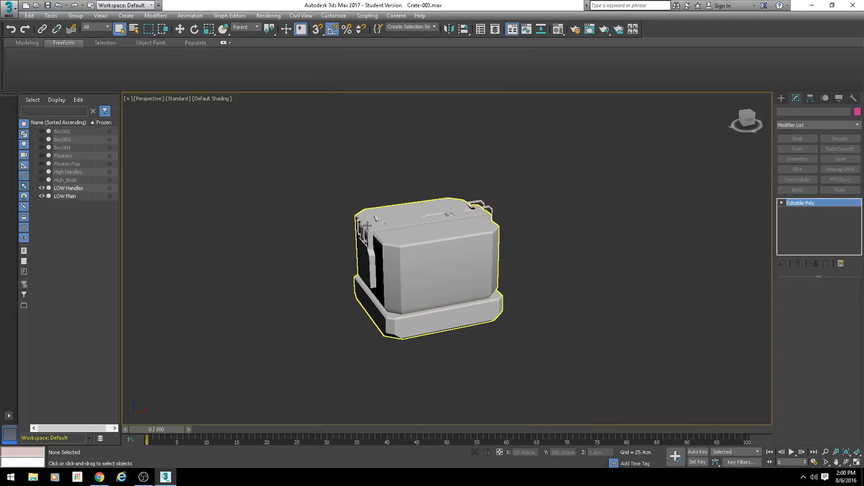
pyautogui.press('w')
pyautogui.moveTo(456, 283); pyautogui.dragTo(429, 270)
pyautogui.hotkey('ctrl', 'z')
pyautogui.click(840, 169)
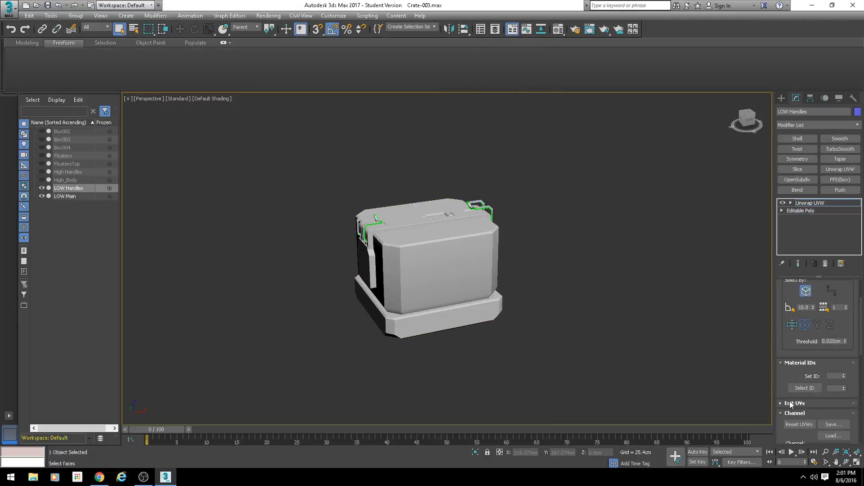
# Step: Examine the UV shells of LOW Handles in the UV editor and close the editor
pyautogui.scroll(-3, 782, 387)
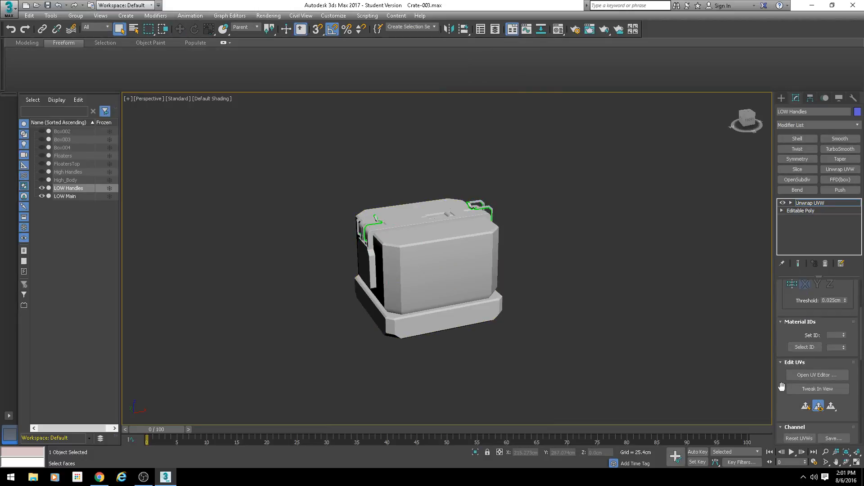
pyautogui.click(817, 370)
pyautogui.scroll(-4, 126, 186)
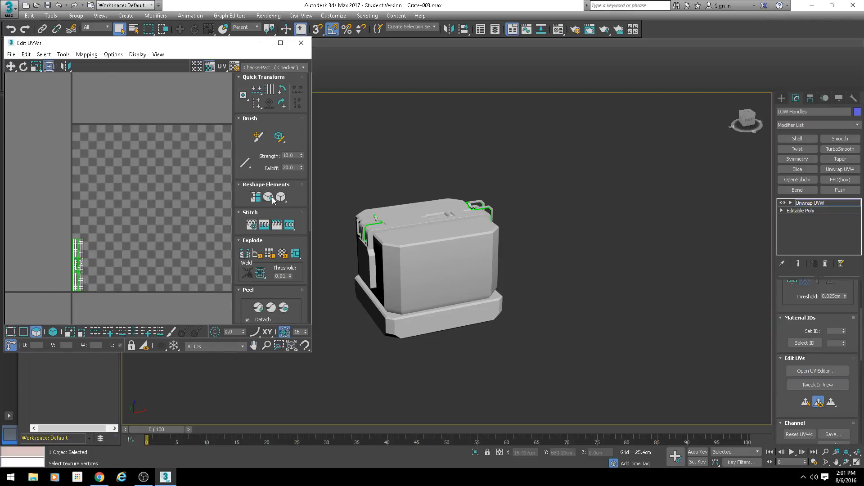
pyautogui.moveTo(135, 185); pyautogui.dragTo(122, 186, button='middle')
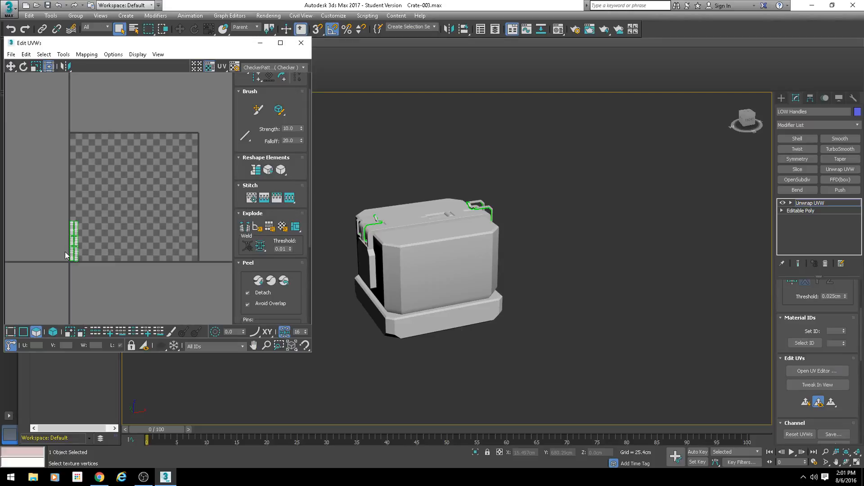
pyautogui.click(301, 42)
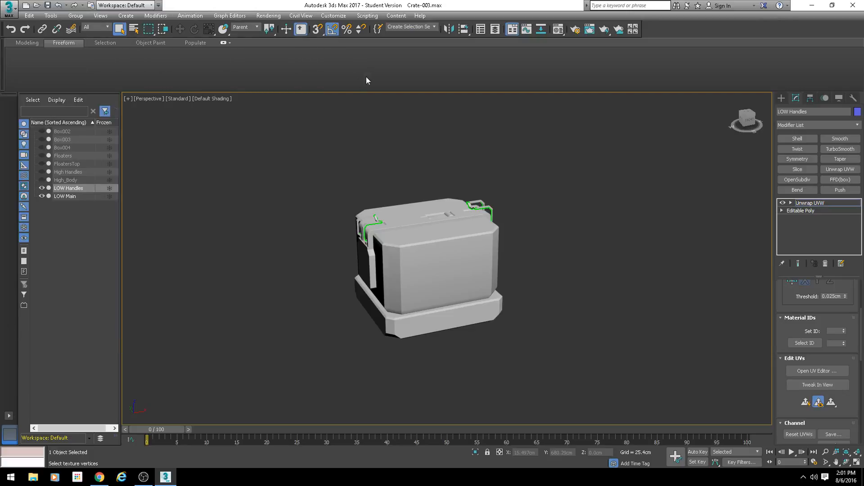
pyautogui.scroll(3, 426, 271)
pyautogui.keyDown('alt'); pyautogui.moveTo(426, 271); pyautogui.dragTo(404, 265, button='middle'); pyautogui.keyUp('alt')
pyautogui.scroll(-3, 421, 251)
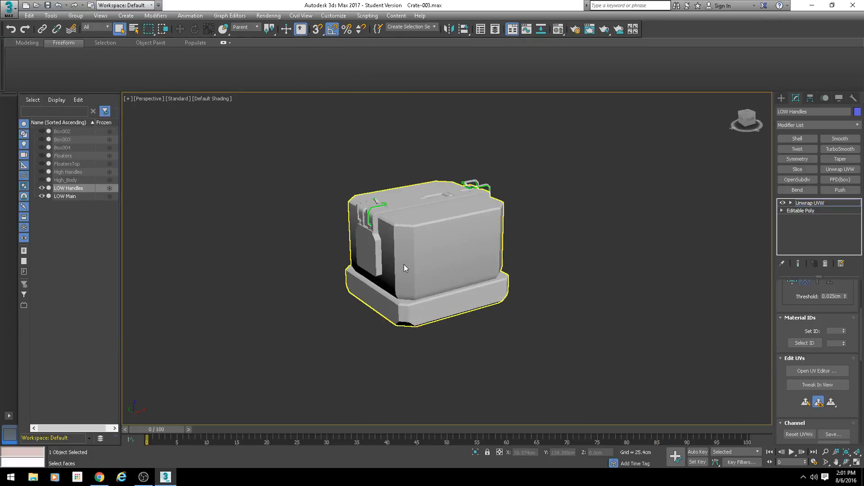